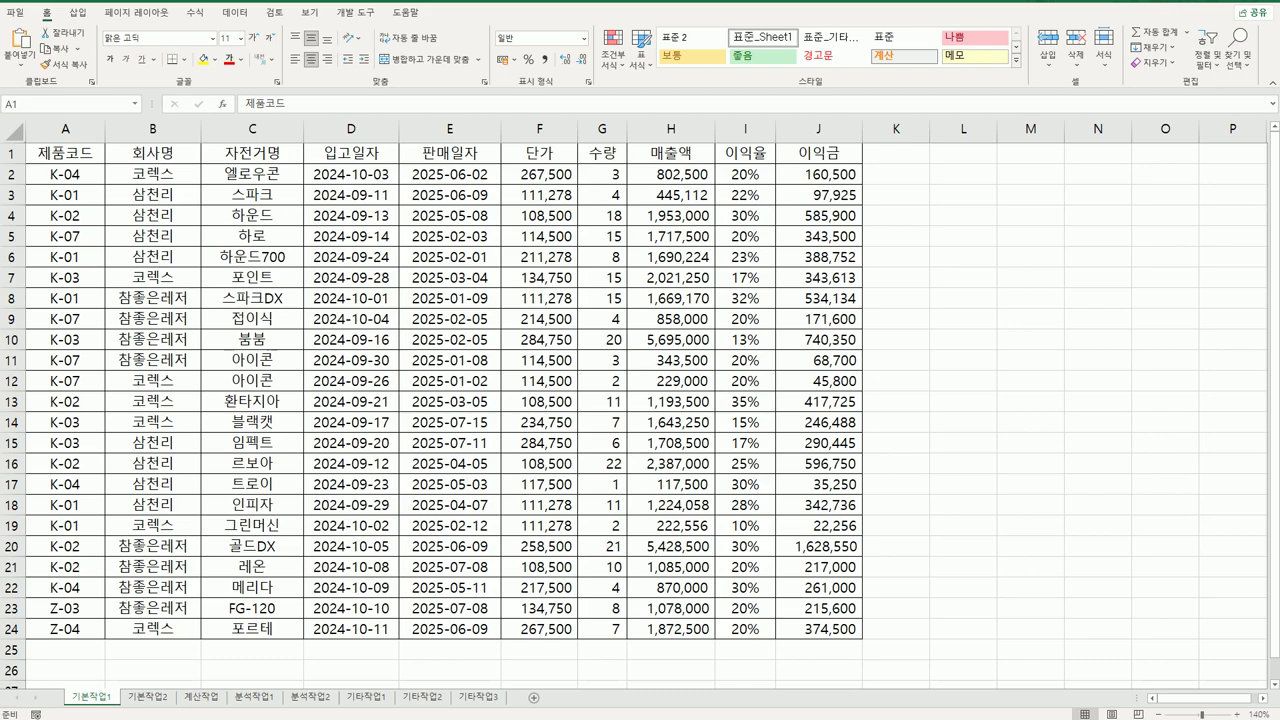
Step: Enter the criteria heading 조건 in cell A26 below the data table
{"action": "left_click", "coordinate": [86, 667]}
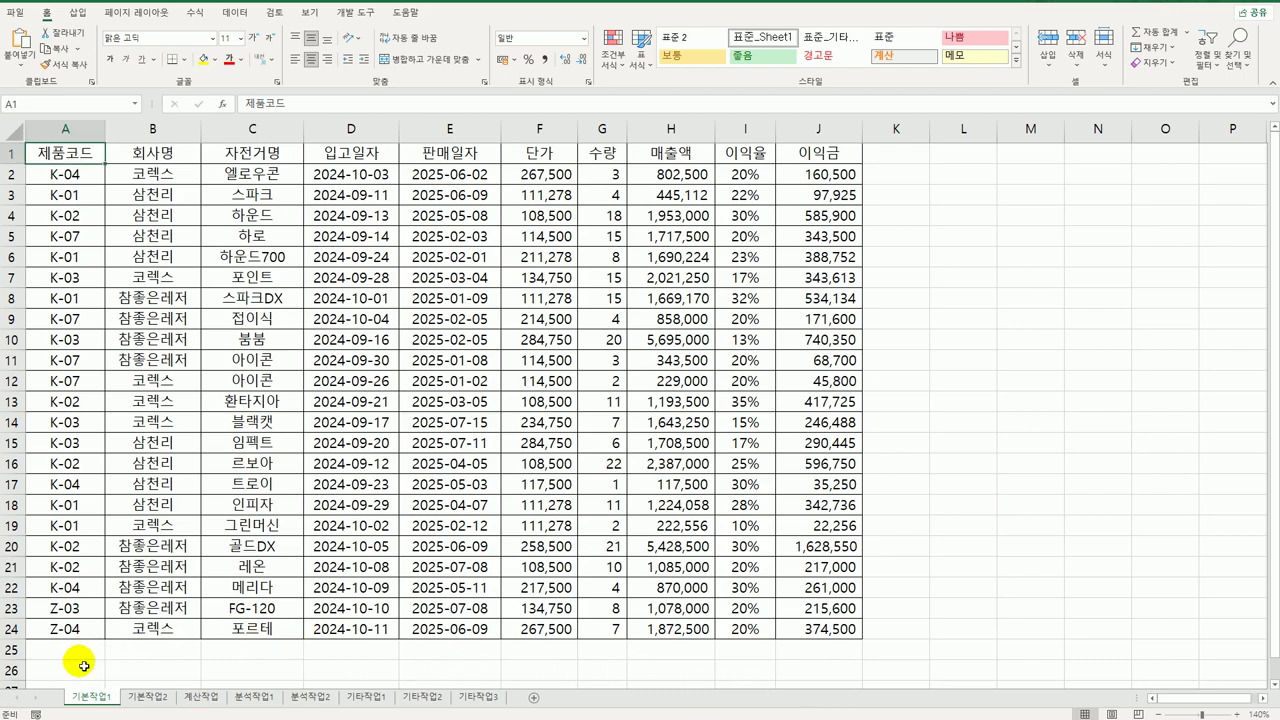
{"action": "scroll", "coordinate": [76, 674], "scroll_direction": "down", "scroll_amount": 3}
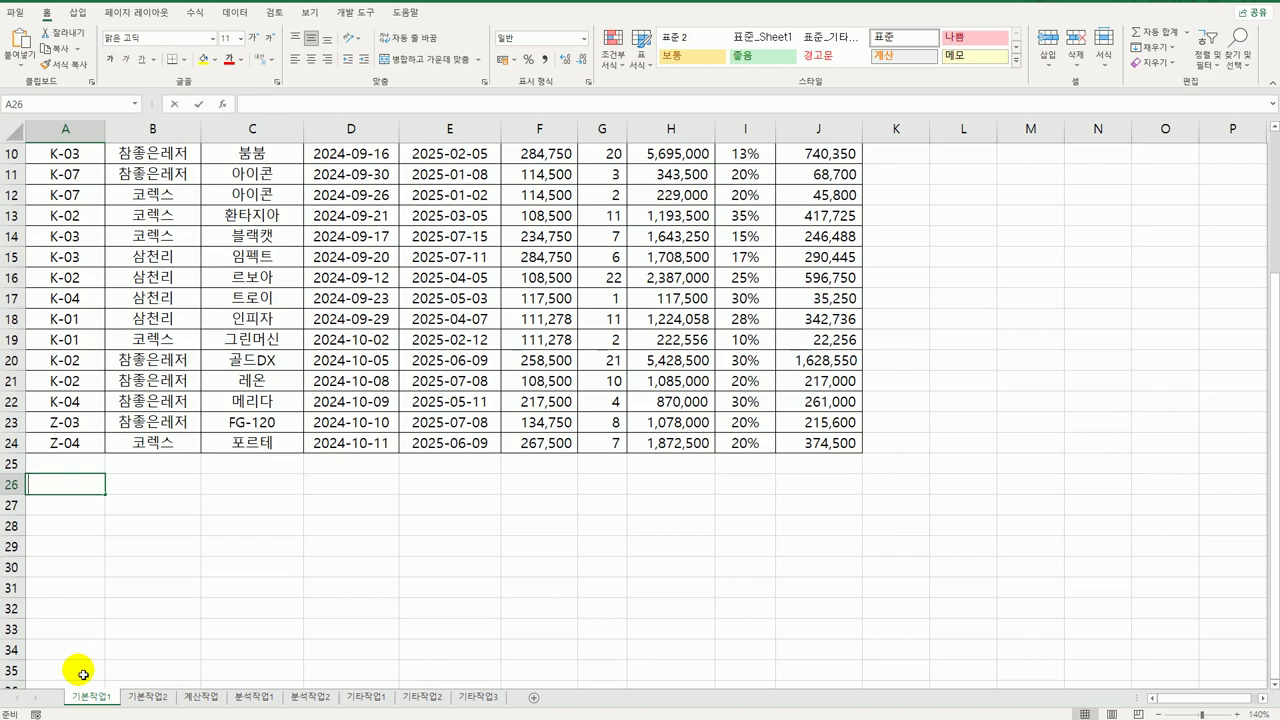
{"action": "type", "text": "조건"}
{"action": "key", "text": "Return"}
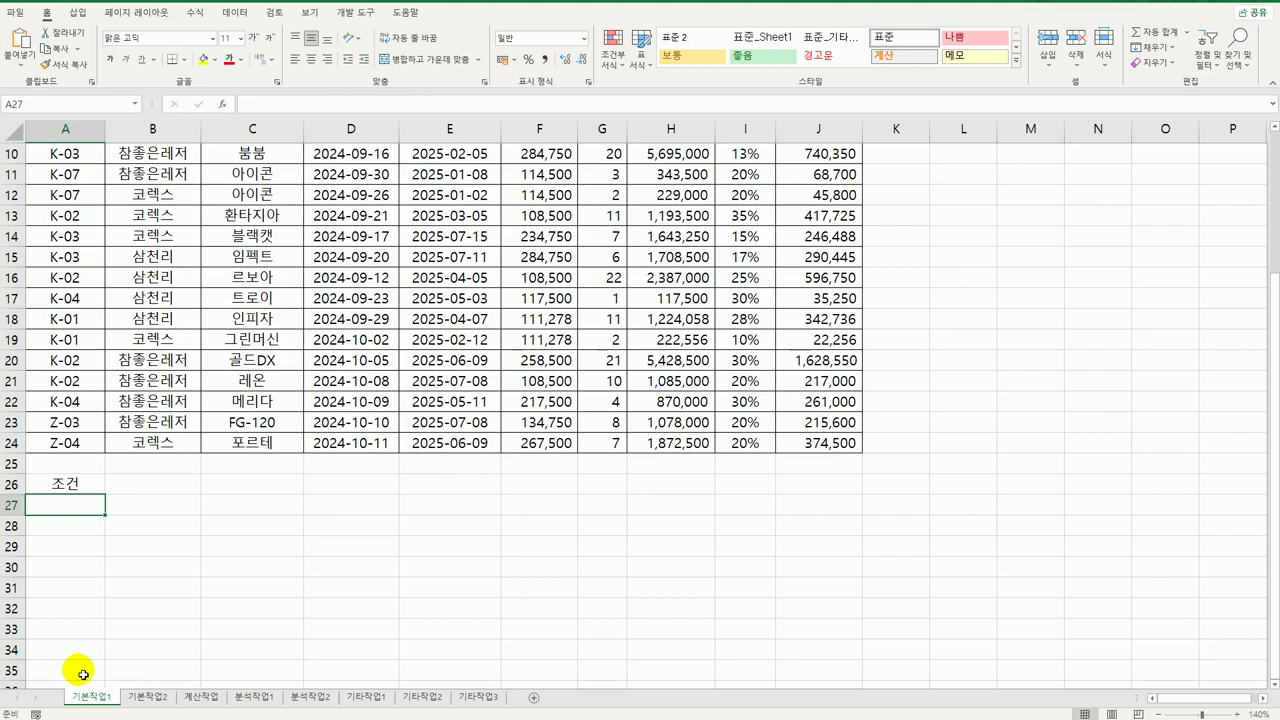
Step: Start an AND formula in A27 whose first condition requires the 수량 value in G2 to be >=10
{"action": "type", "text": "="}
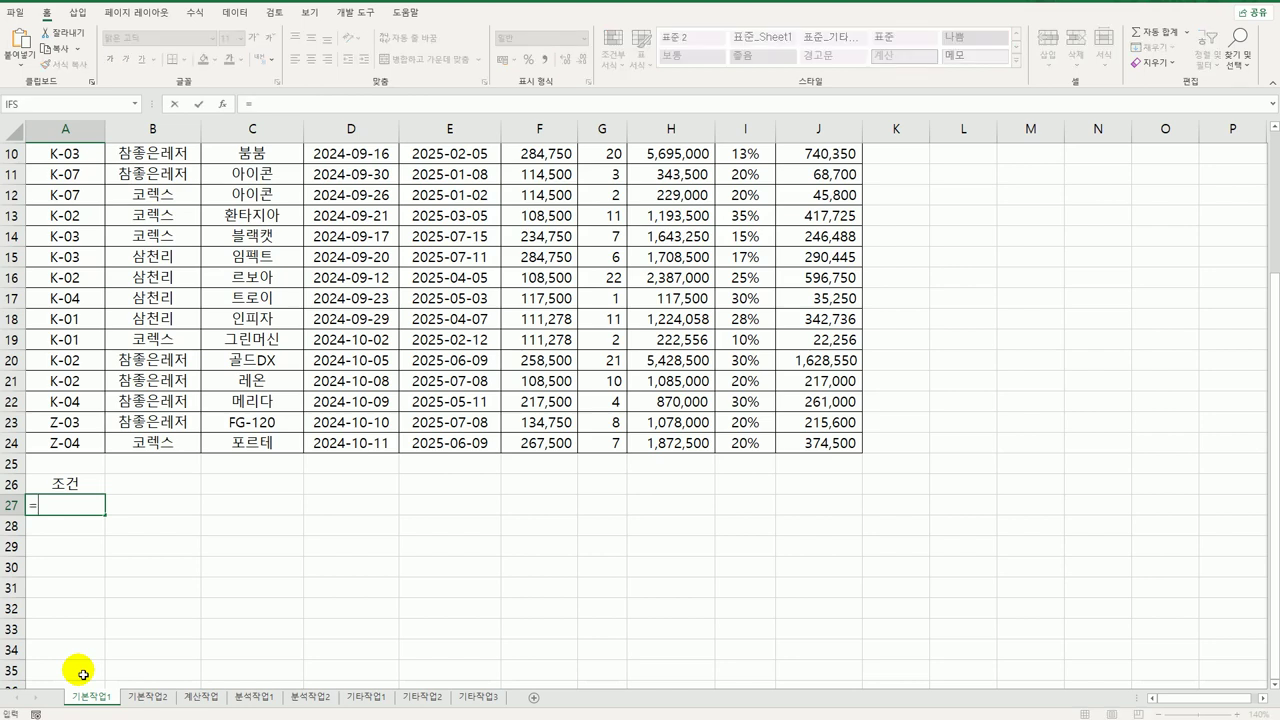
{"action": "type", "text": "and("}
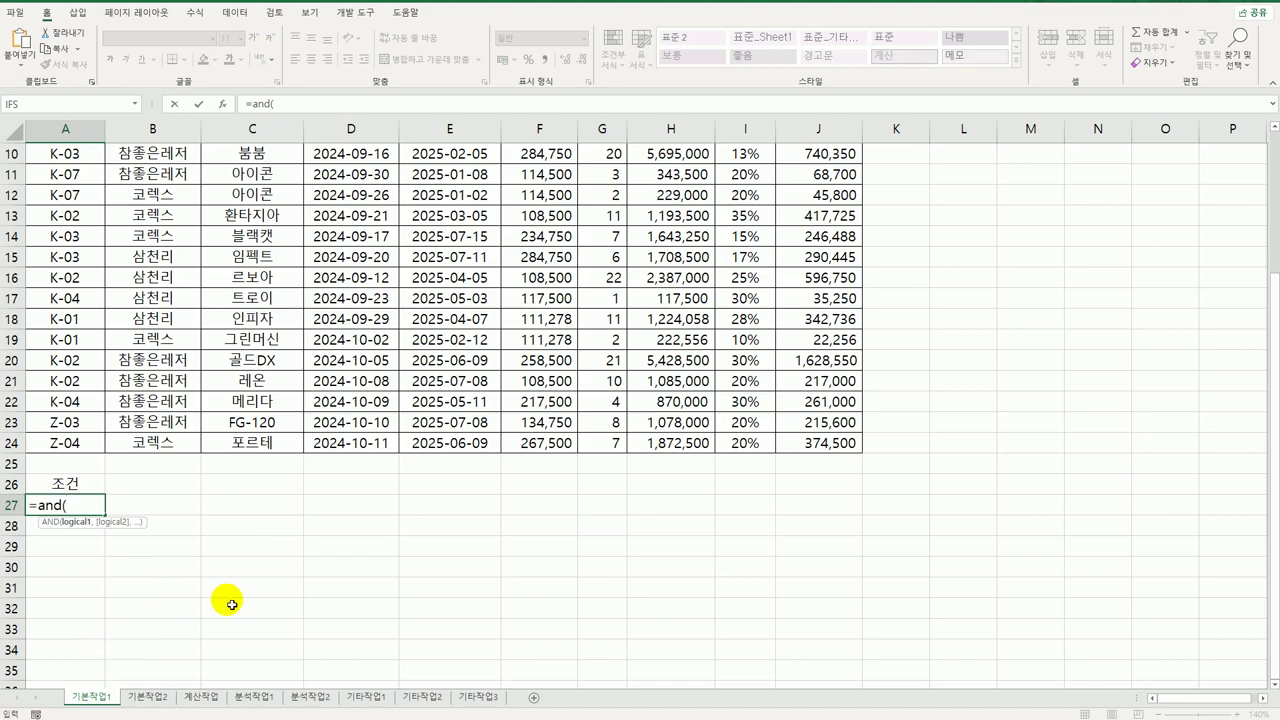
{"action": "scroll", "coordinate": [237, 587], "scroll_direction": "up", "scroll_amount": 3}
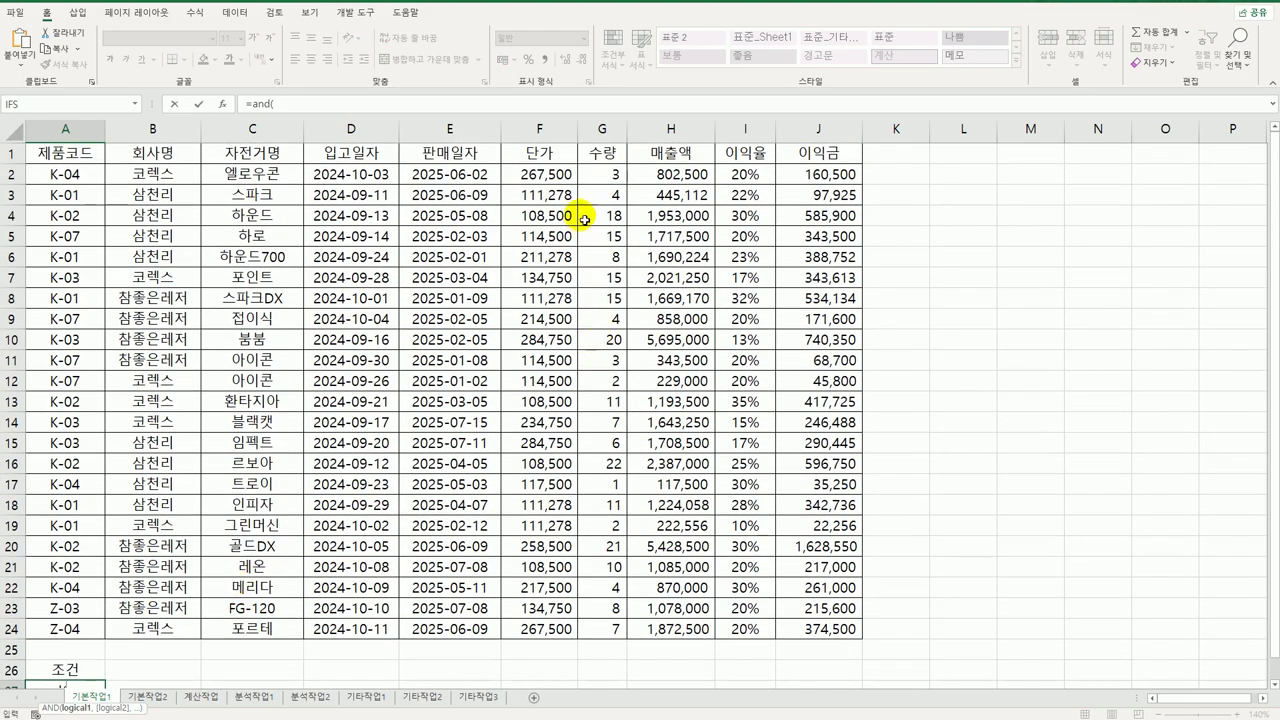
{"action": "left_click", "coordinate": [609, 175]}
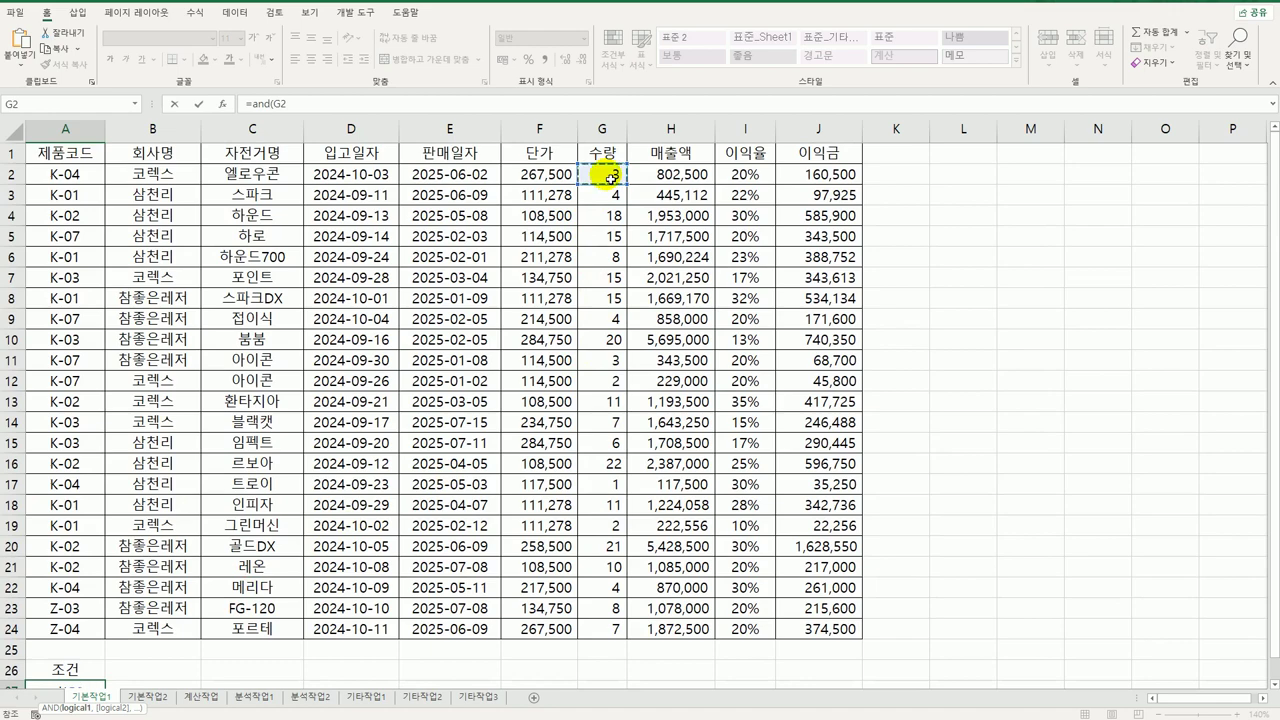
{"action": "scroll", "coordinate": [609, 175], "scroll_direction": "down", "scroll_amount": 3}
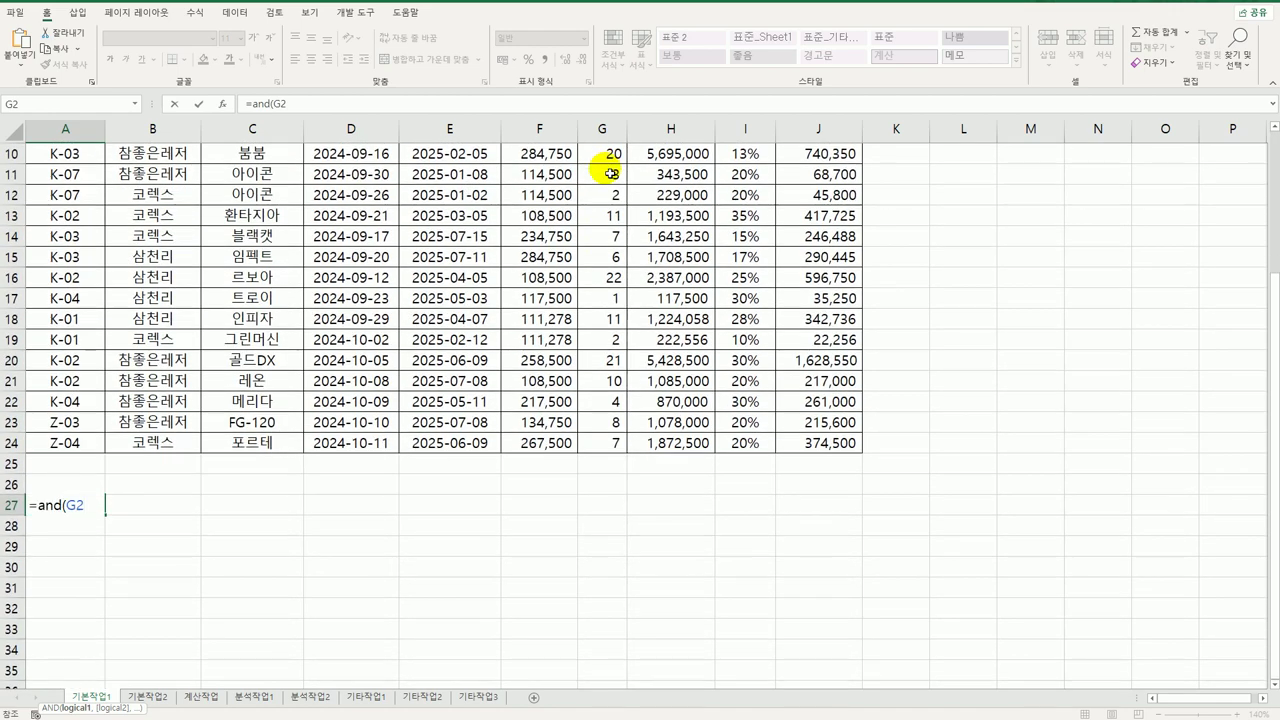
{"action": "type", "text": ">=10,"}
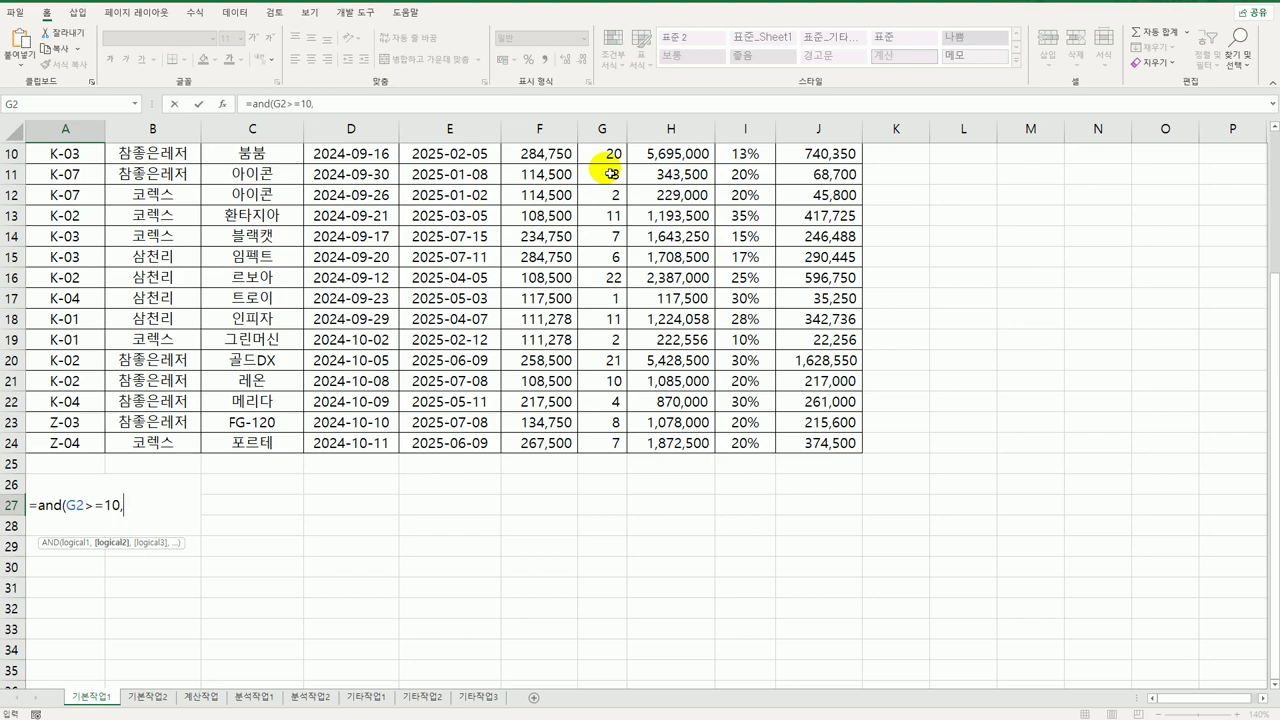
Step: Complete the A27 formula with the second condition QUOTIENT(H2,1000000)>=5, based on the first 매출액 value
{"action": "scroll", "coordinate": [750, 155], "scroll_direction": "up", "scroll_amount": 3}
{"action": "left_click", "coordinate": [678, 175]}
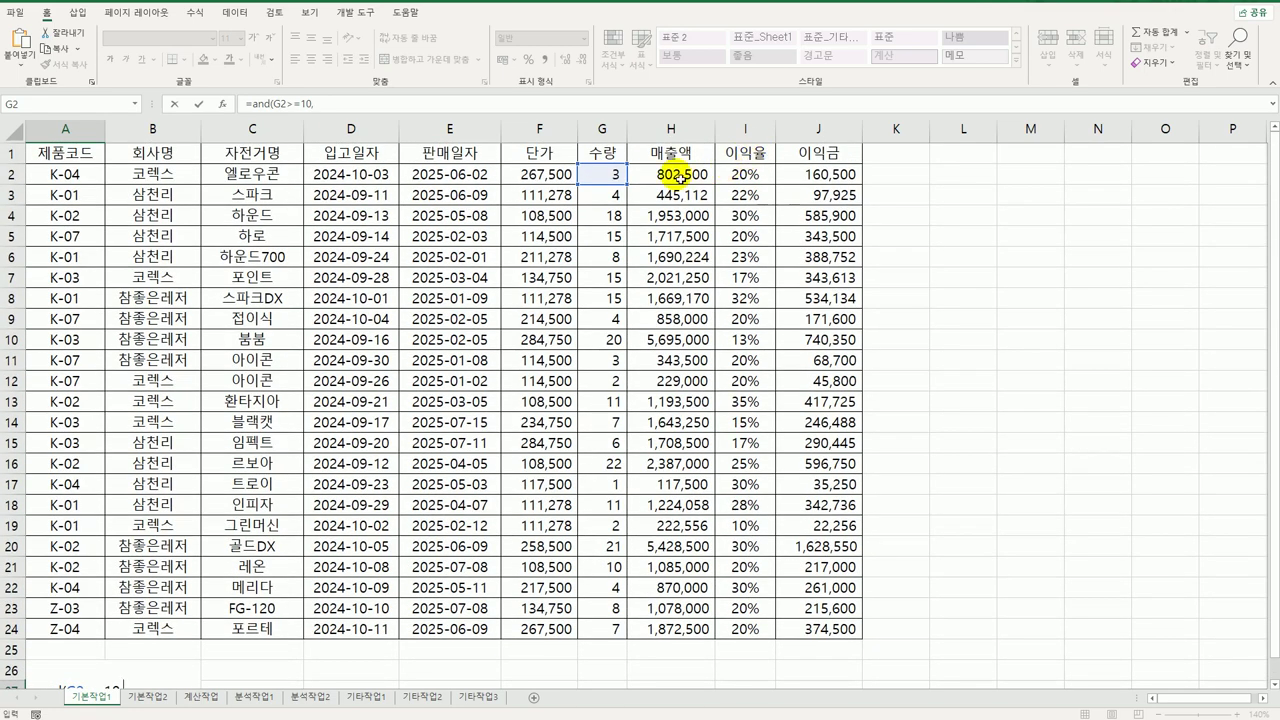
{"action": "scroll", "coordinate": [678, 177], "scroll_direction": "down", "scroll_amount": 3}
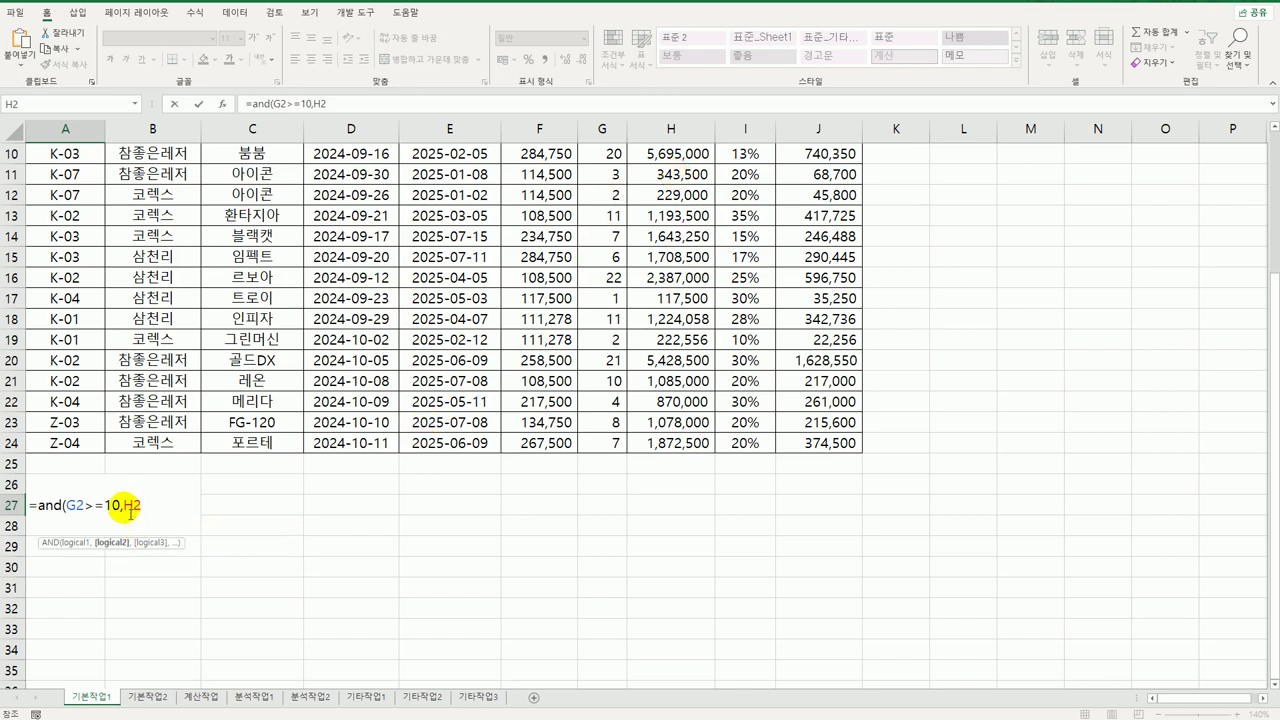
{"action": "left_click", "coordinate": [127, 510]}
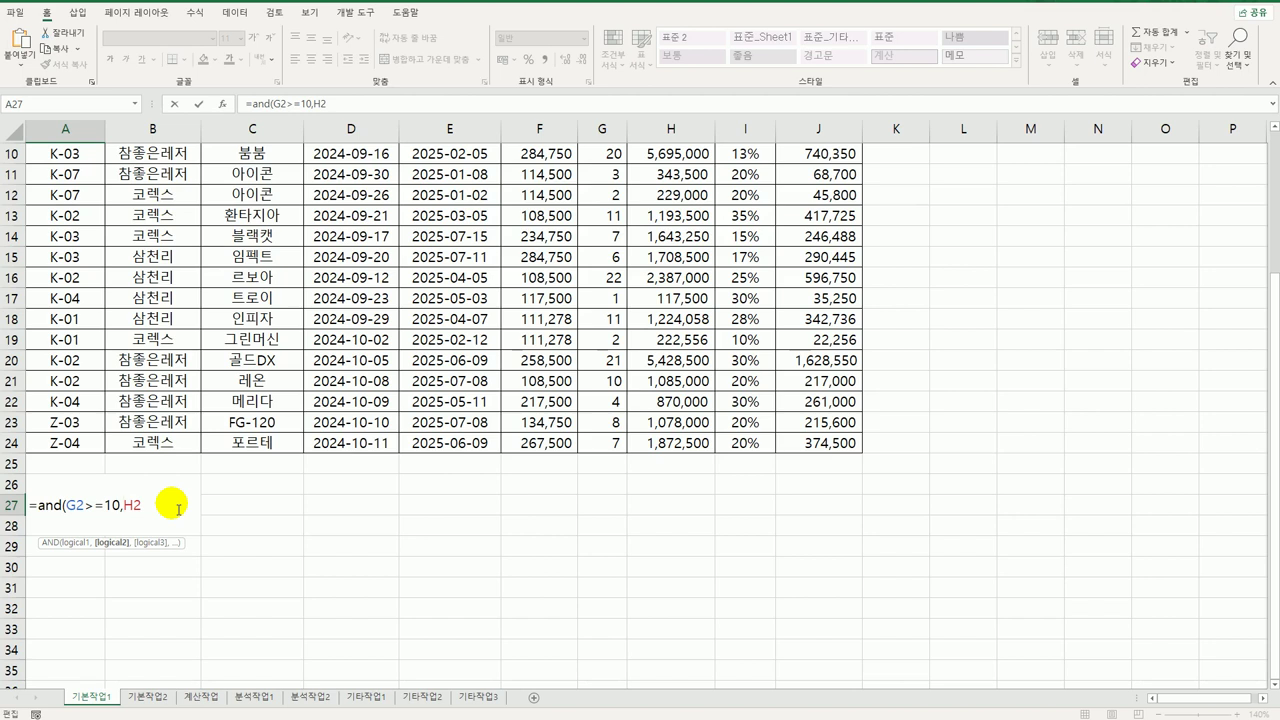
{"action": "type", "text": "qu"}
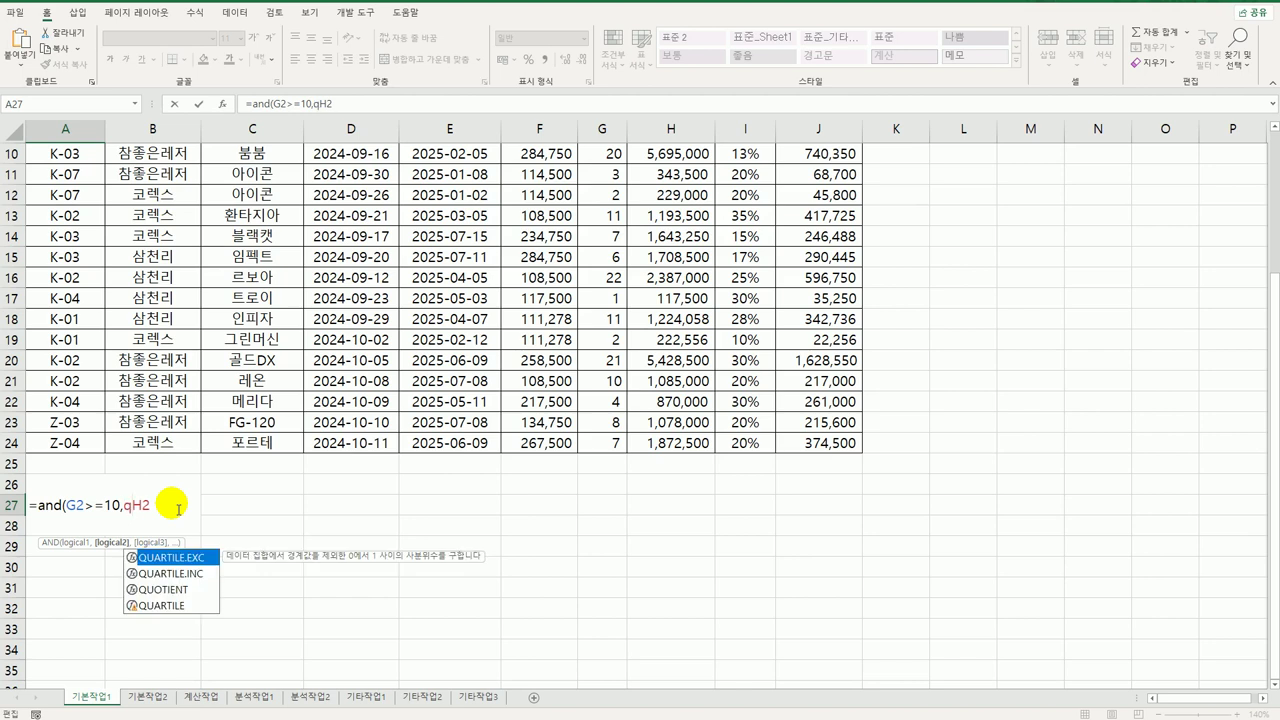
{"action": "key", "text": "Down"}
{"action": "key", "text": "Down"}
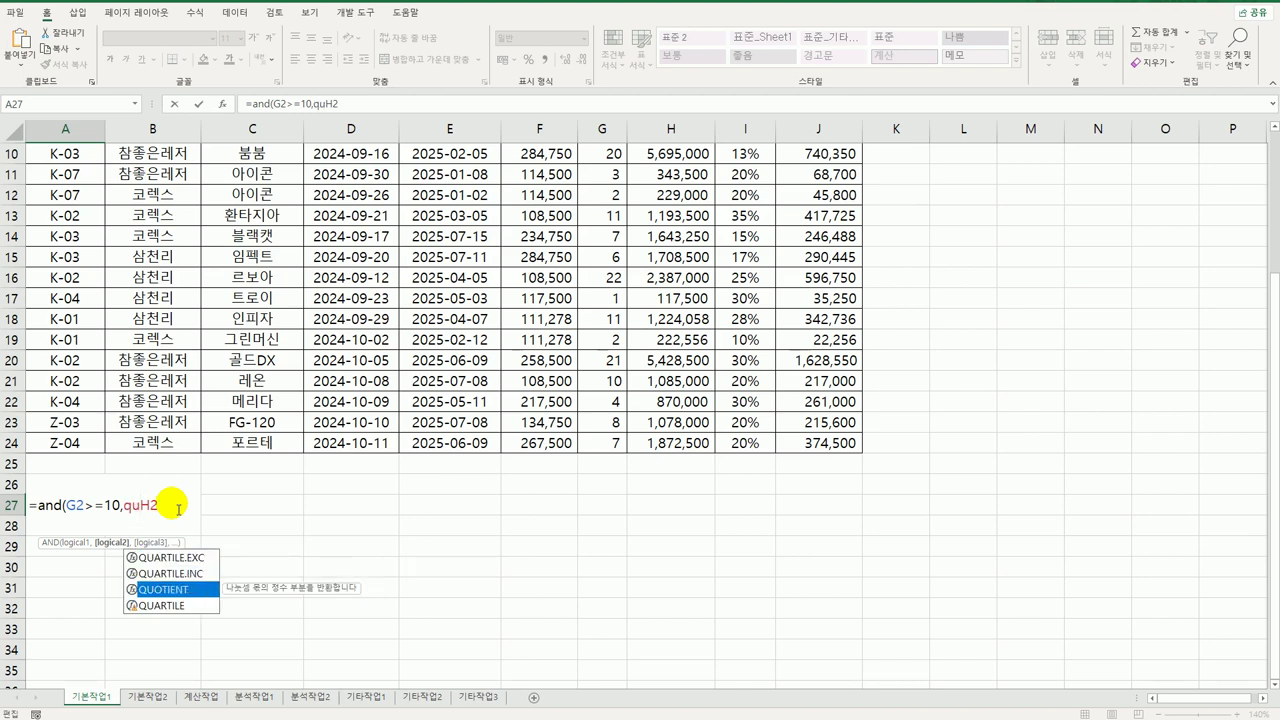
{"action": "key", "text": "Tab"}
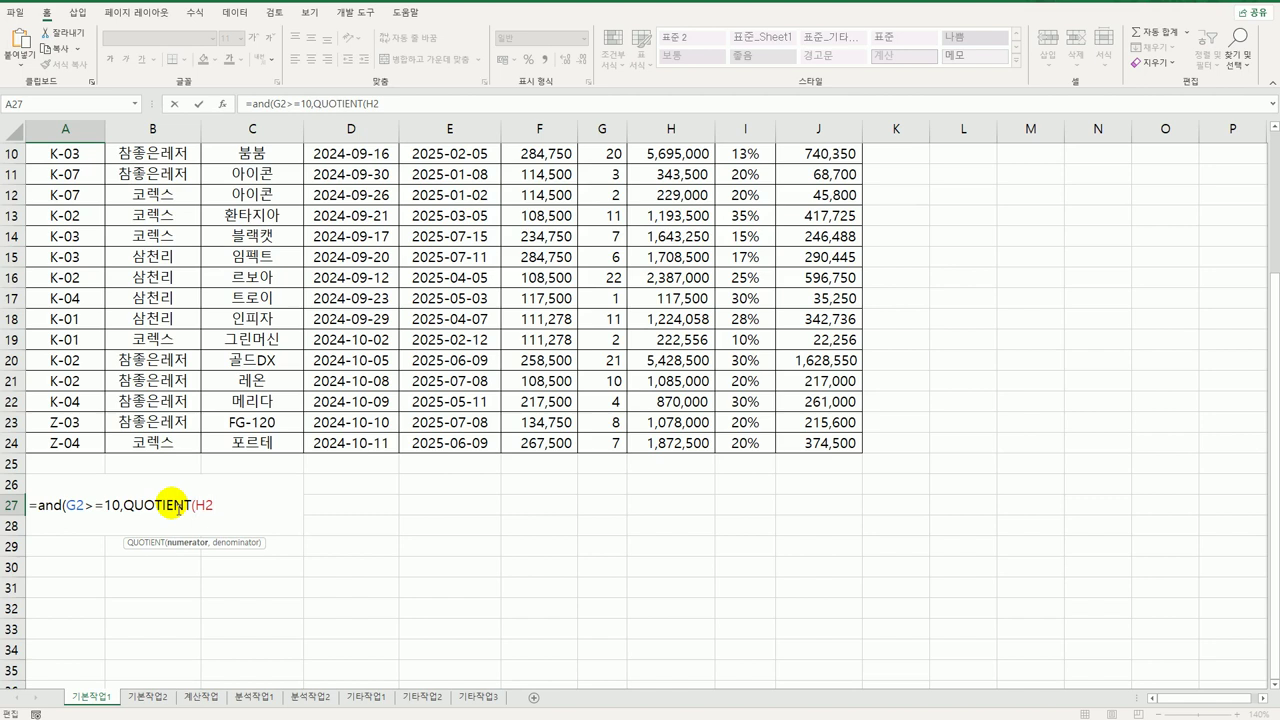
{"action": "type", "text": ",1000000"}
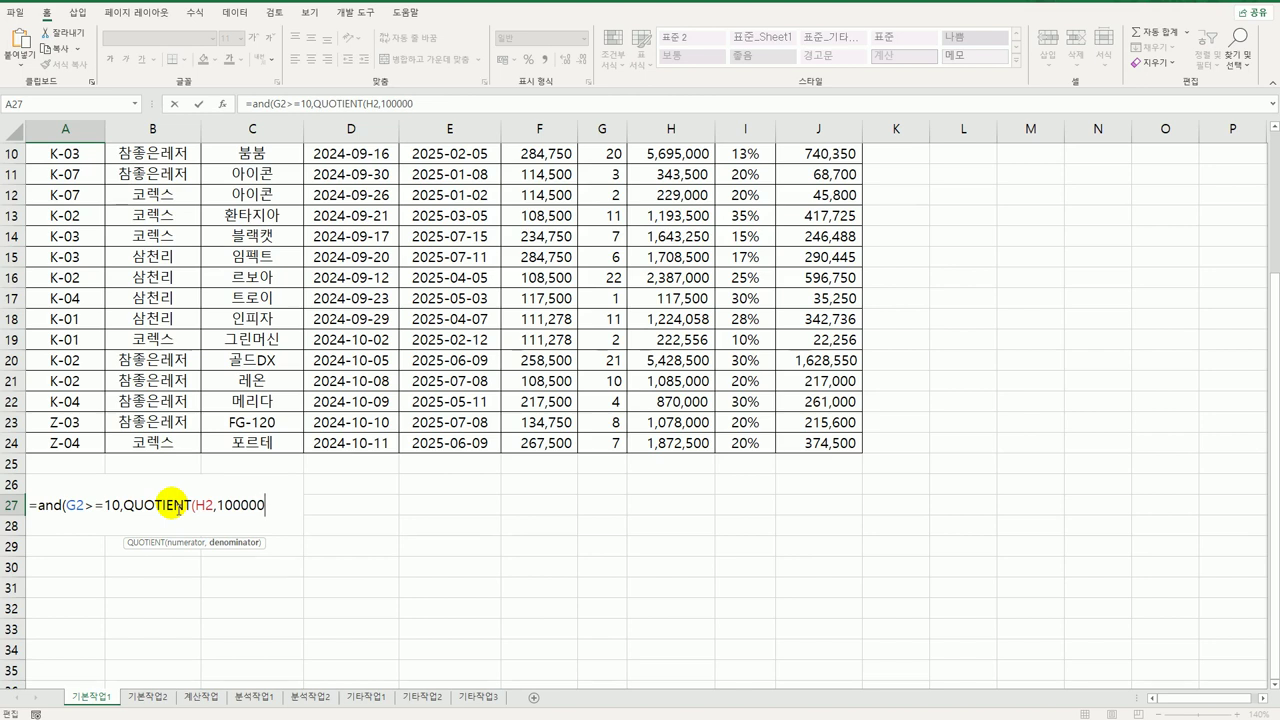
{"action": "type", "text": "0)"}
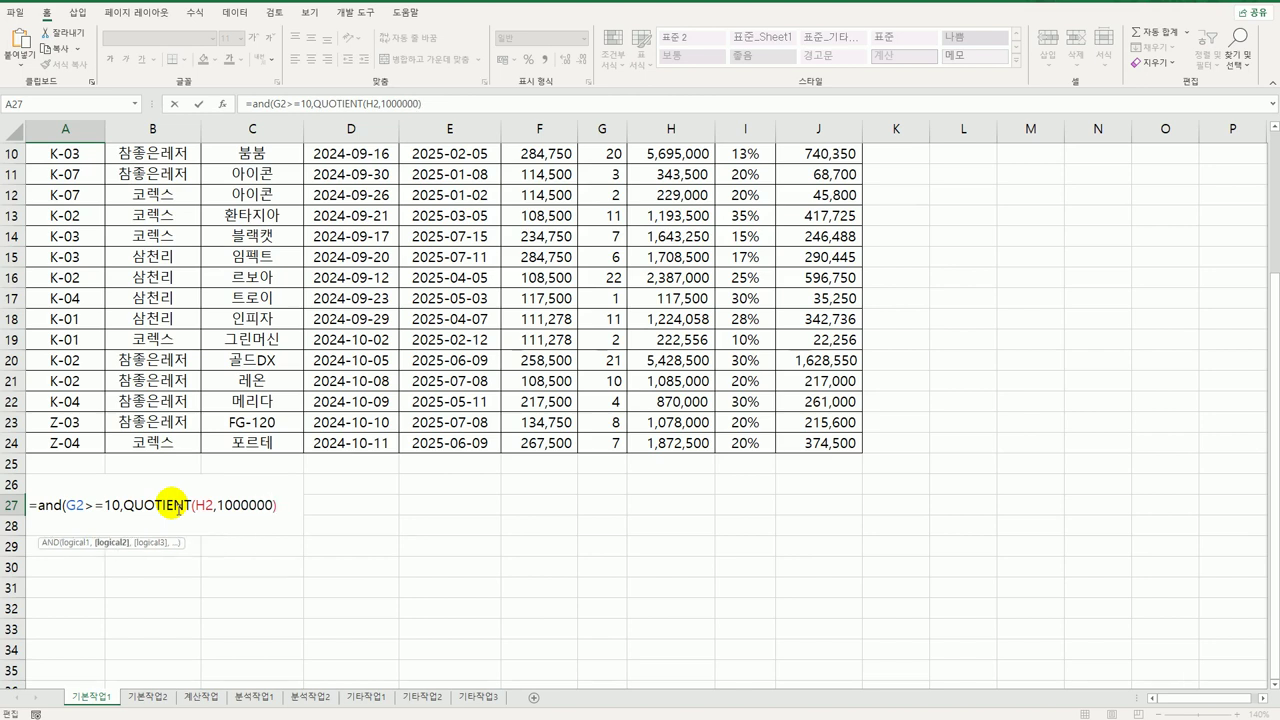
{"action": "type", "text": ">=5)"}
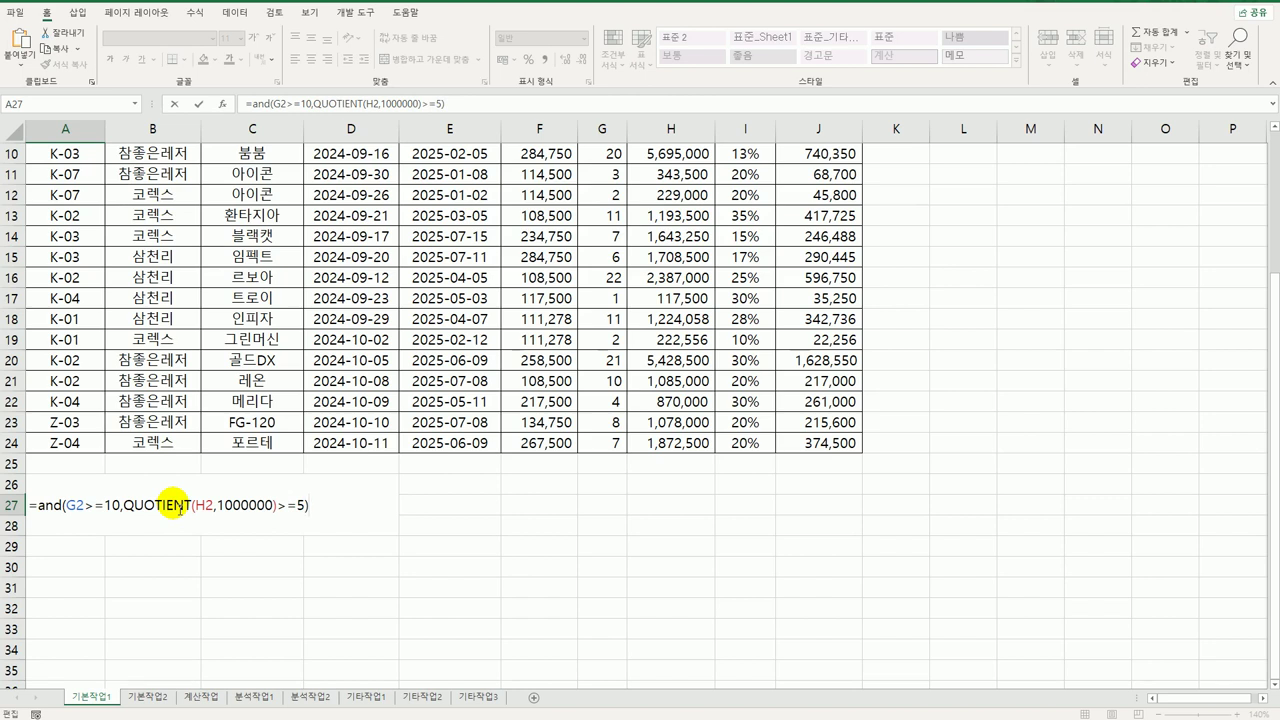
{"action": "key", "text": "Return"}
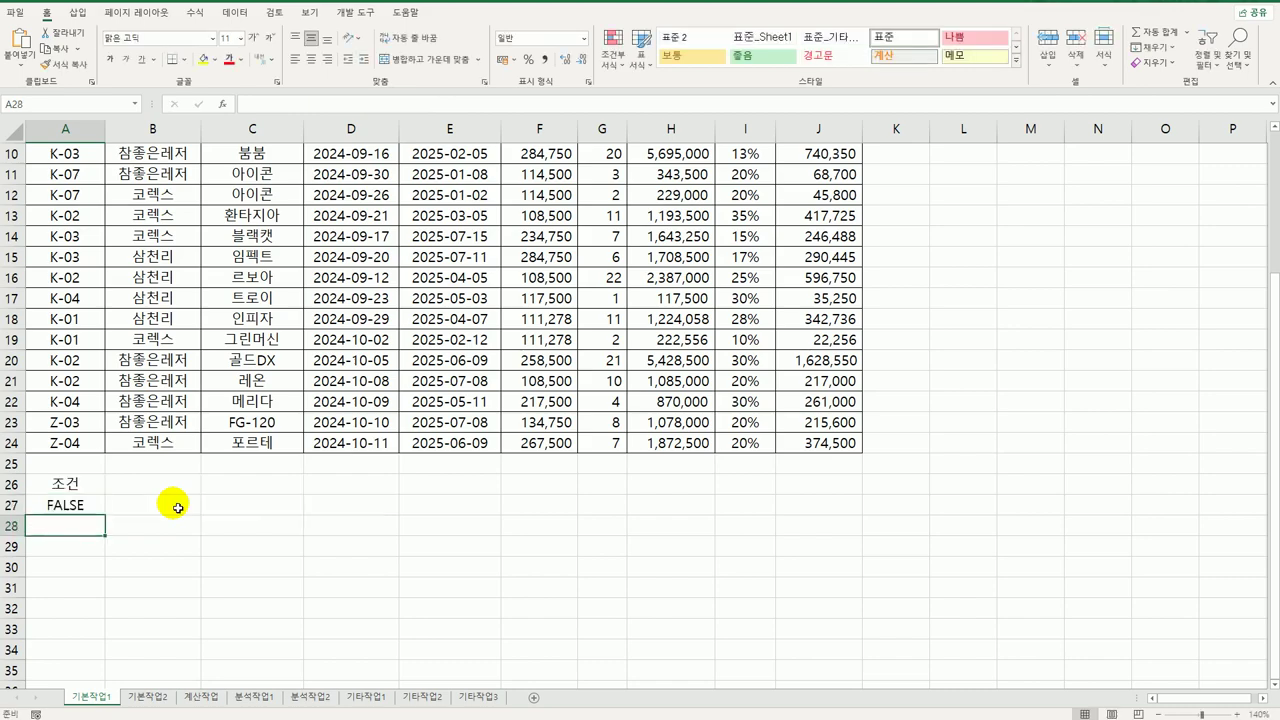
Step: Copy the headings 회사명, 자전거명 and 매출액 from row 1 to the cells starting at A30
{"action": "scroll", "coordinate": [176, 507], "scroll_direction": "up", "scroll_amount": 3}
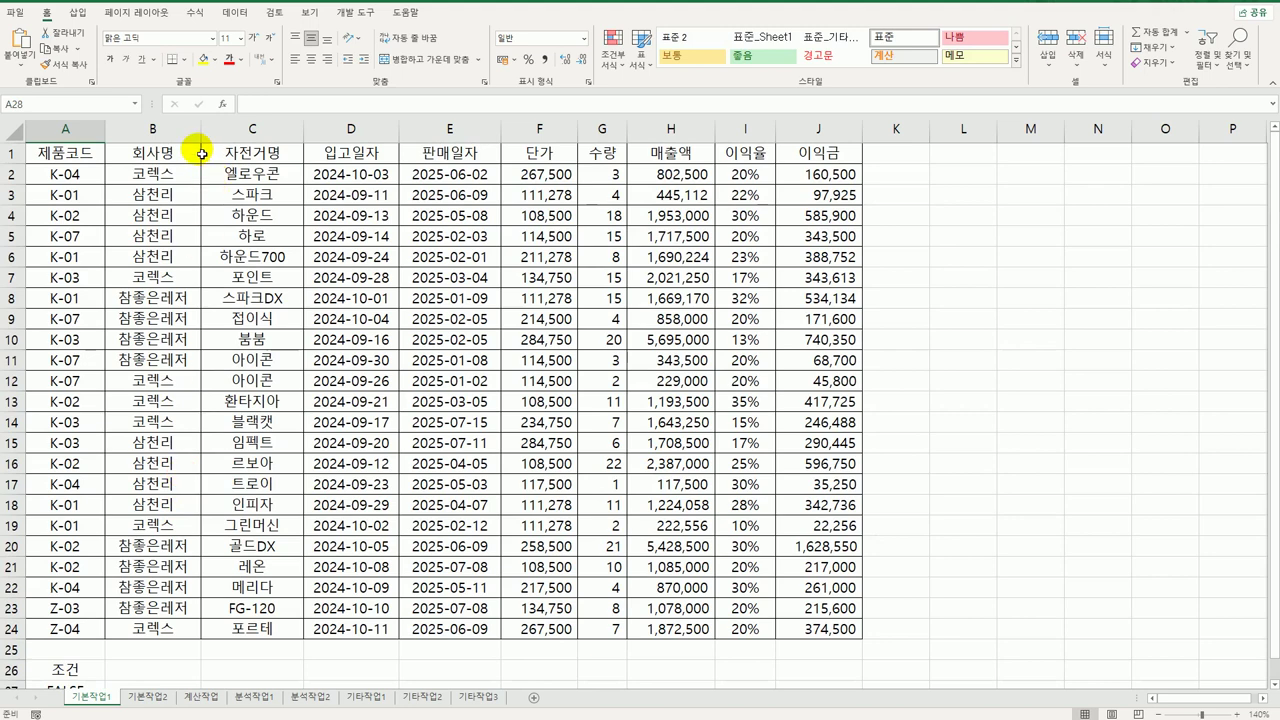
{"action": "left_click", "coordinate": [201, 153]}
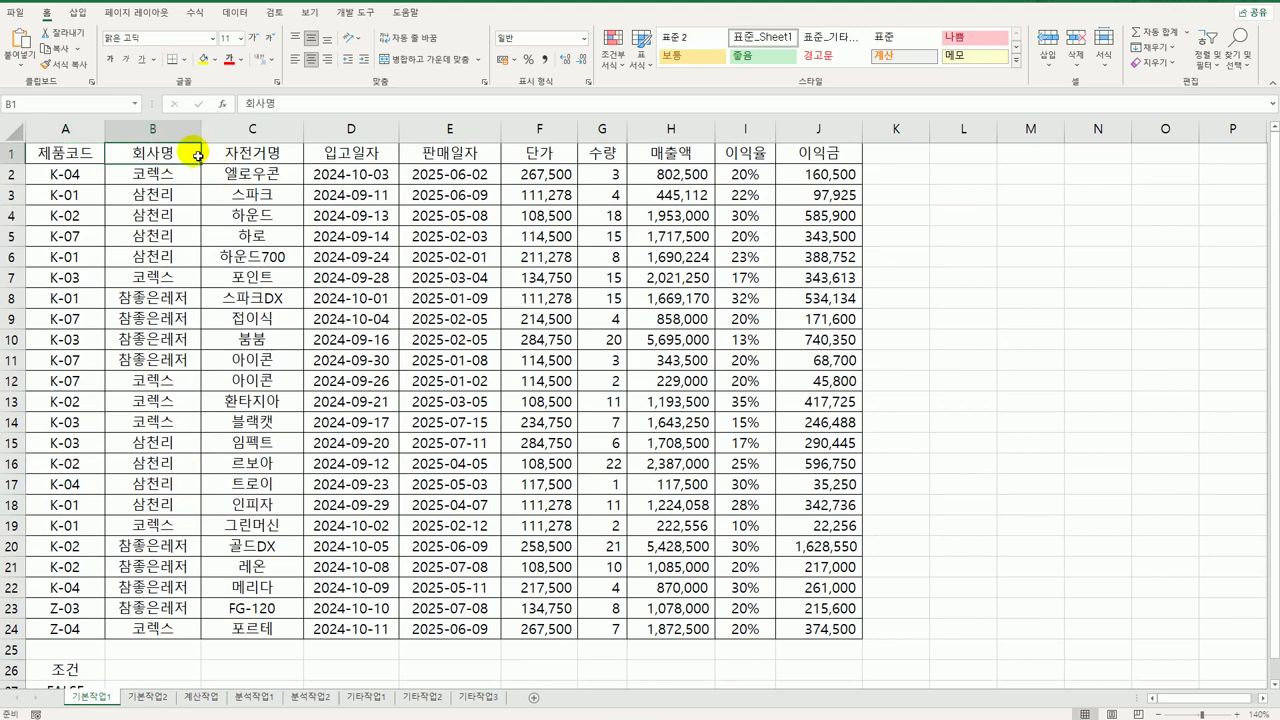
{"action": "left_click_drag", "start_coordinate": [170, 155], "coordinate": [258, 155]}
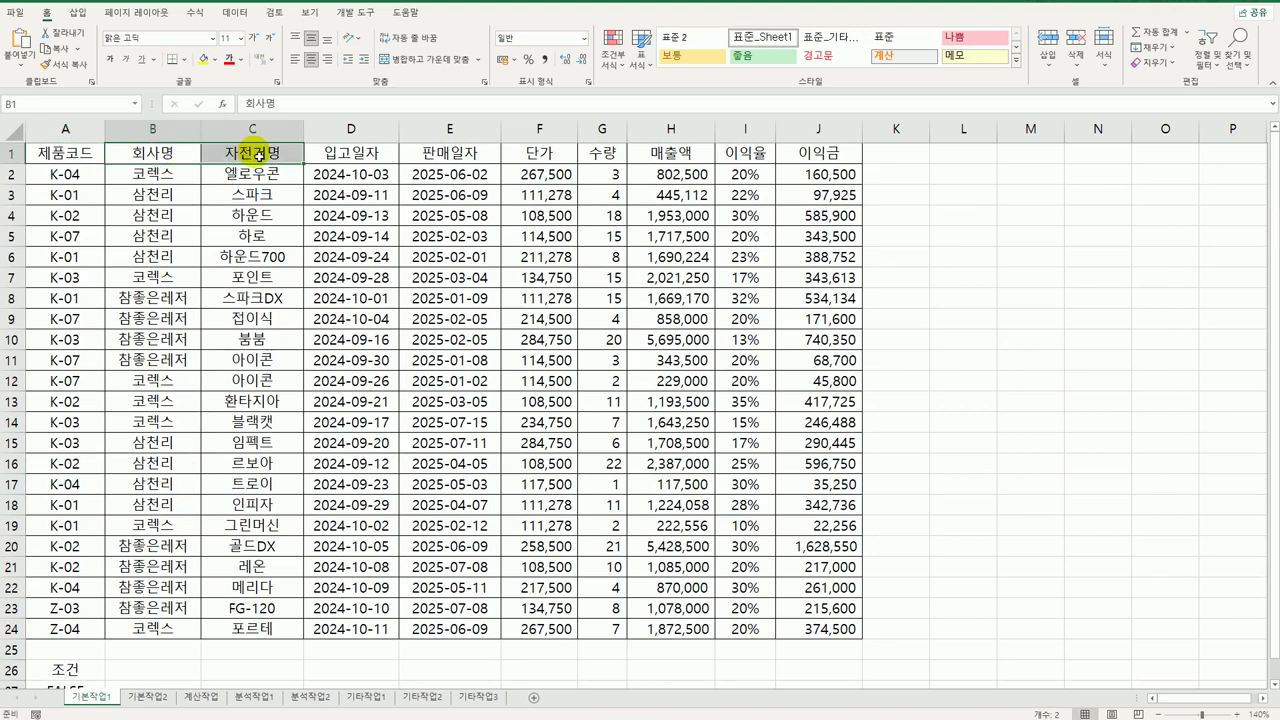
{"action": "left_click", "coordinate": [662, 155], "text": "ctrl"}
{"action": "key", "text": "ctrl+c"}
{"action": "scroll", "coordinate": [457, 320], "scroll_direction": "down", "scroll_amount": 3}
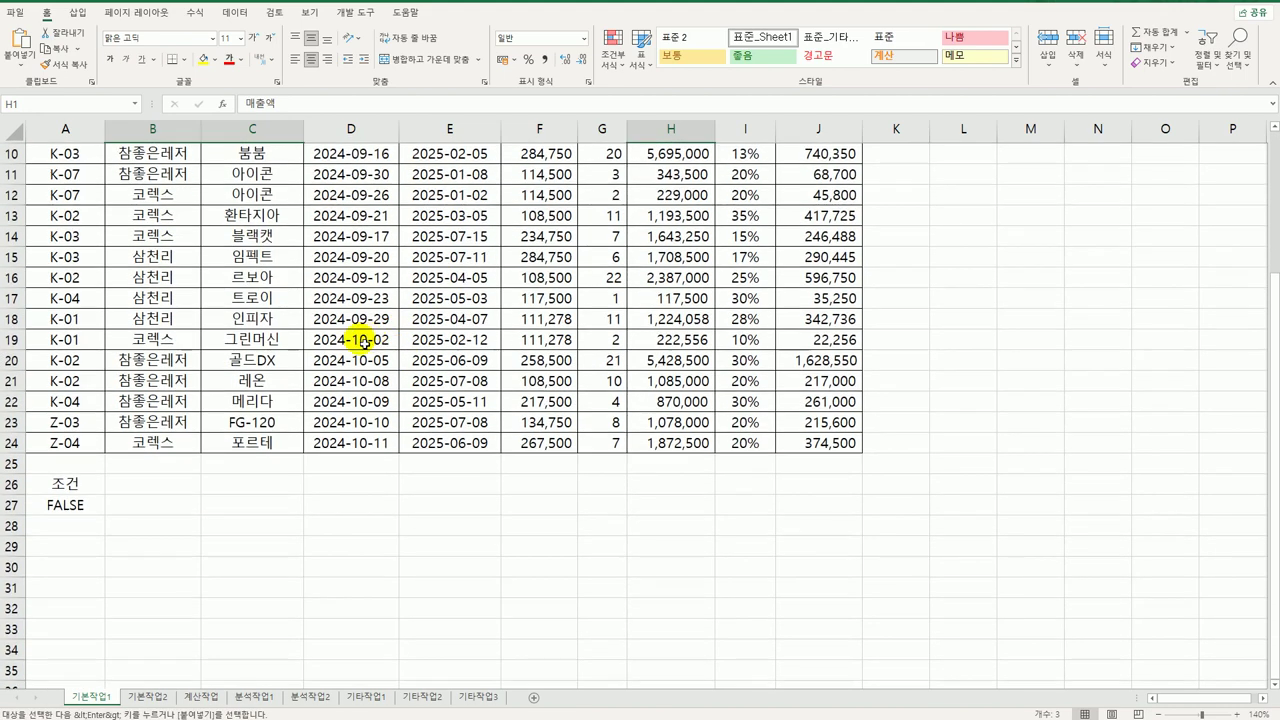
{"action": "left_click", "coordinate": [66, 565]}
{"action": "key", "text": "ctrl+v"}
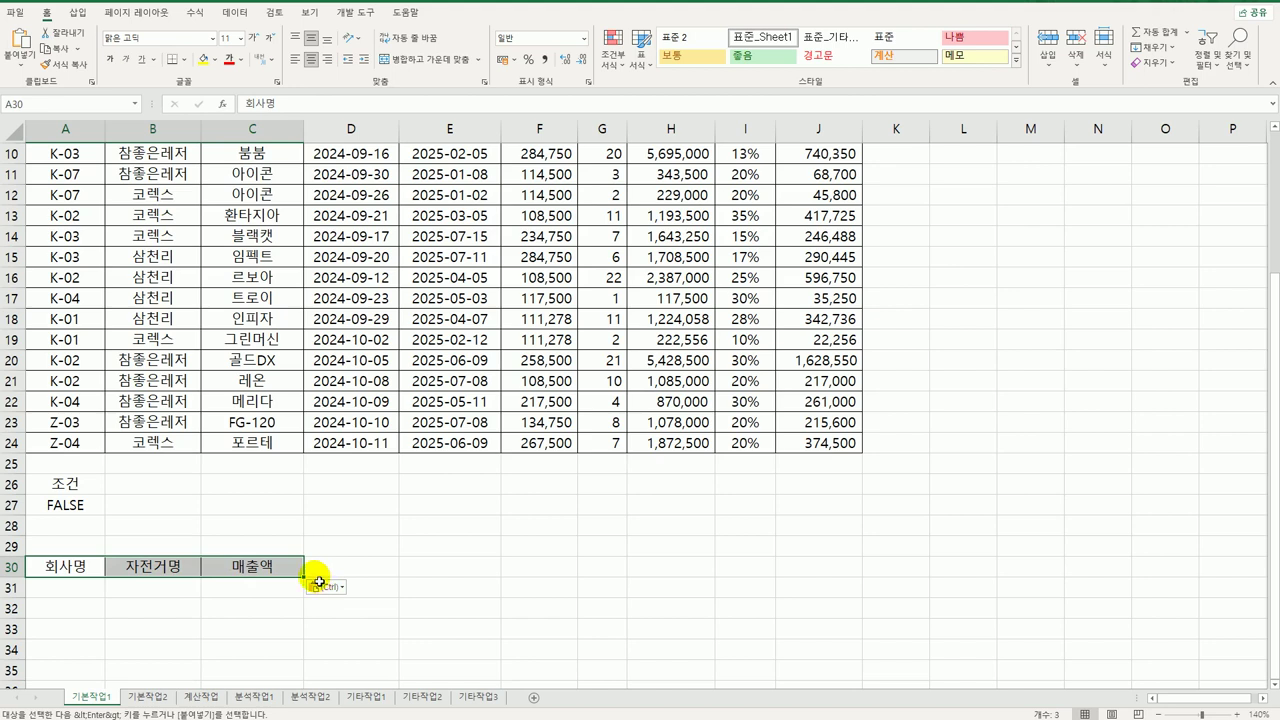
Step: Start an advanced filter on the table A1:J24 with A26:A27 as the criteria range
{"action": "left_click", "coordinate": [97, 504]}
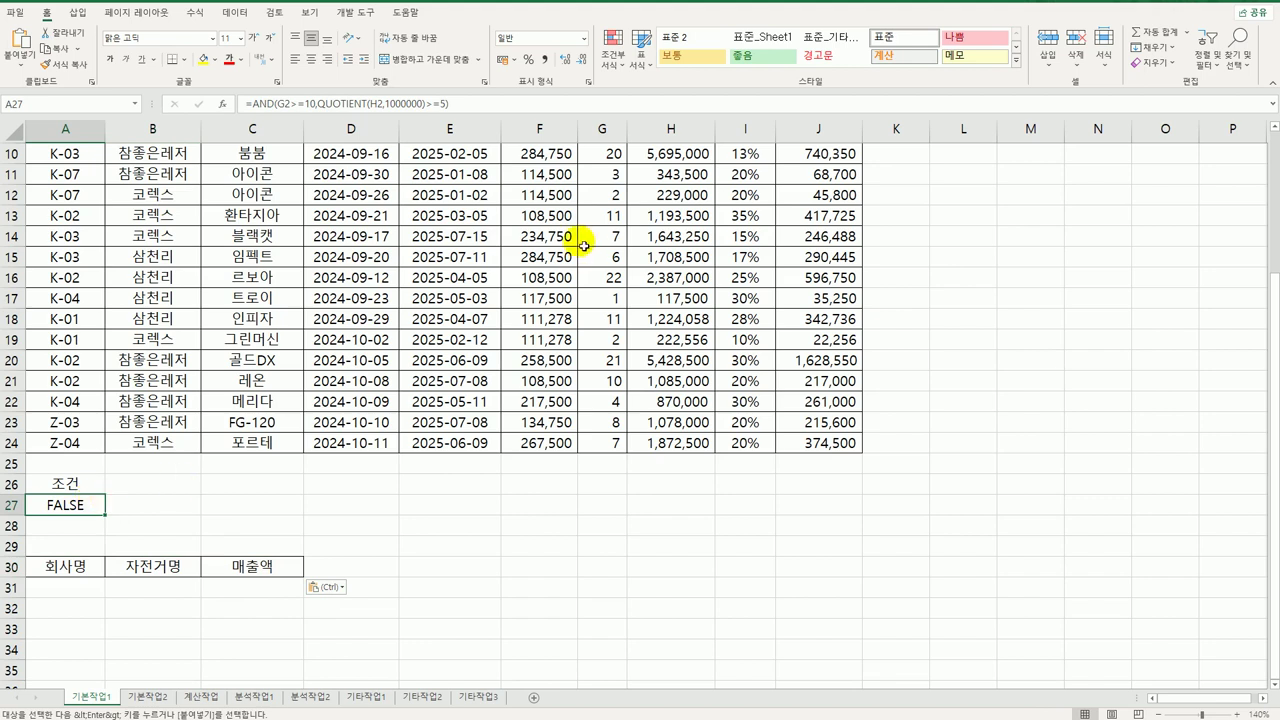
{"action": "left_click", "coordinate": [433, 264]}
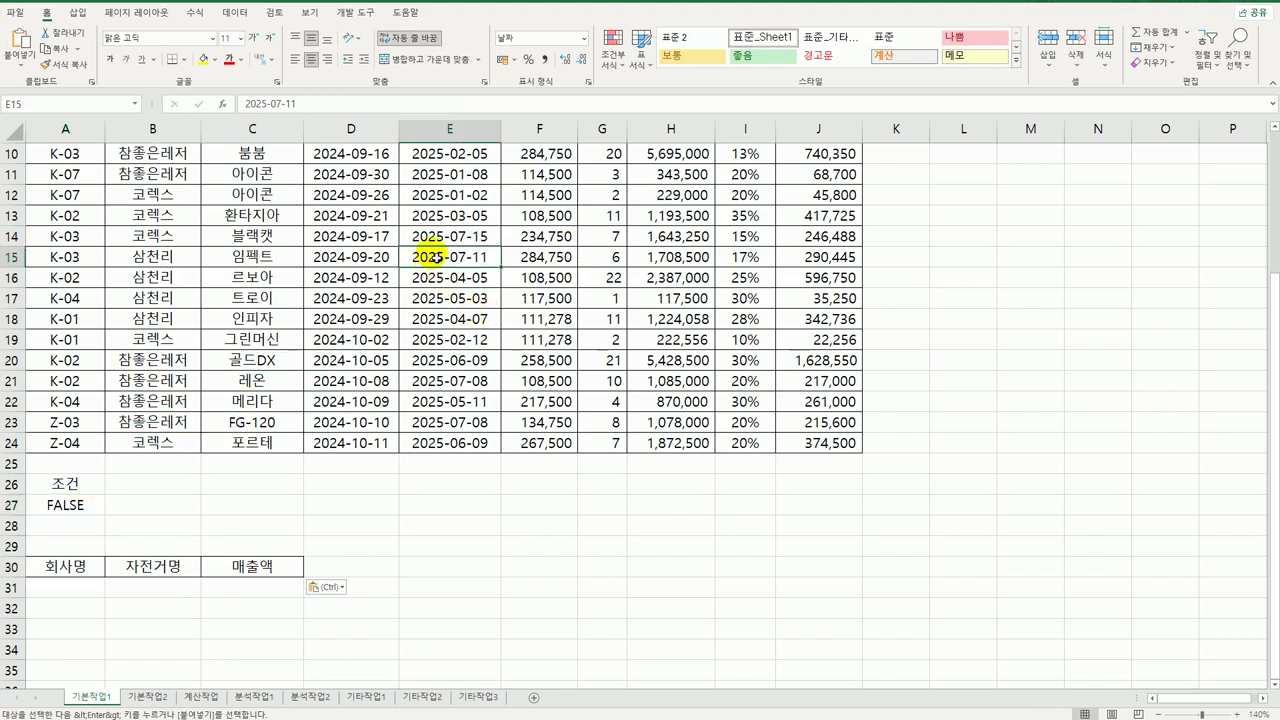
{"action": "left_click", "coordinate": [232, 11]}
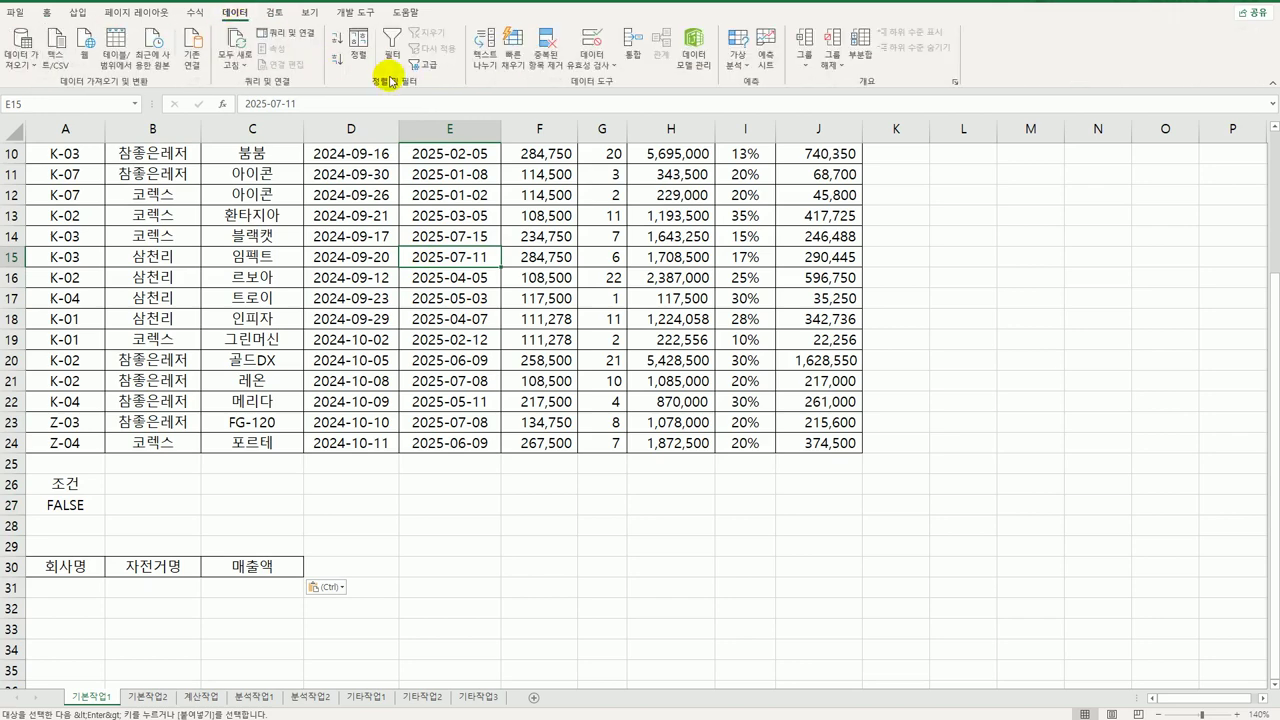
{"action": "left_click", "coordinate": [427, 70]}
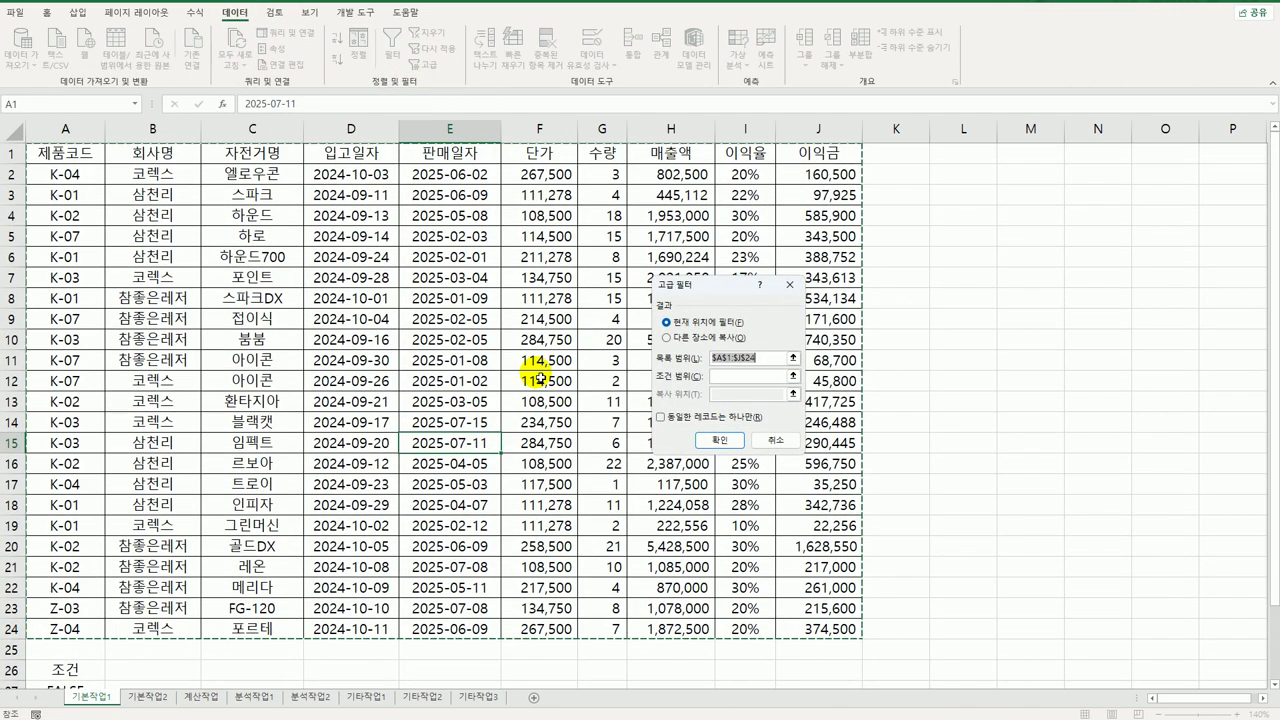
{"action": "scroll", "coordinate": [540, 377], "scroll_direction": "down", "scroll_amount": 3}
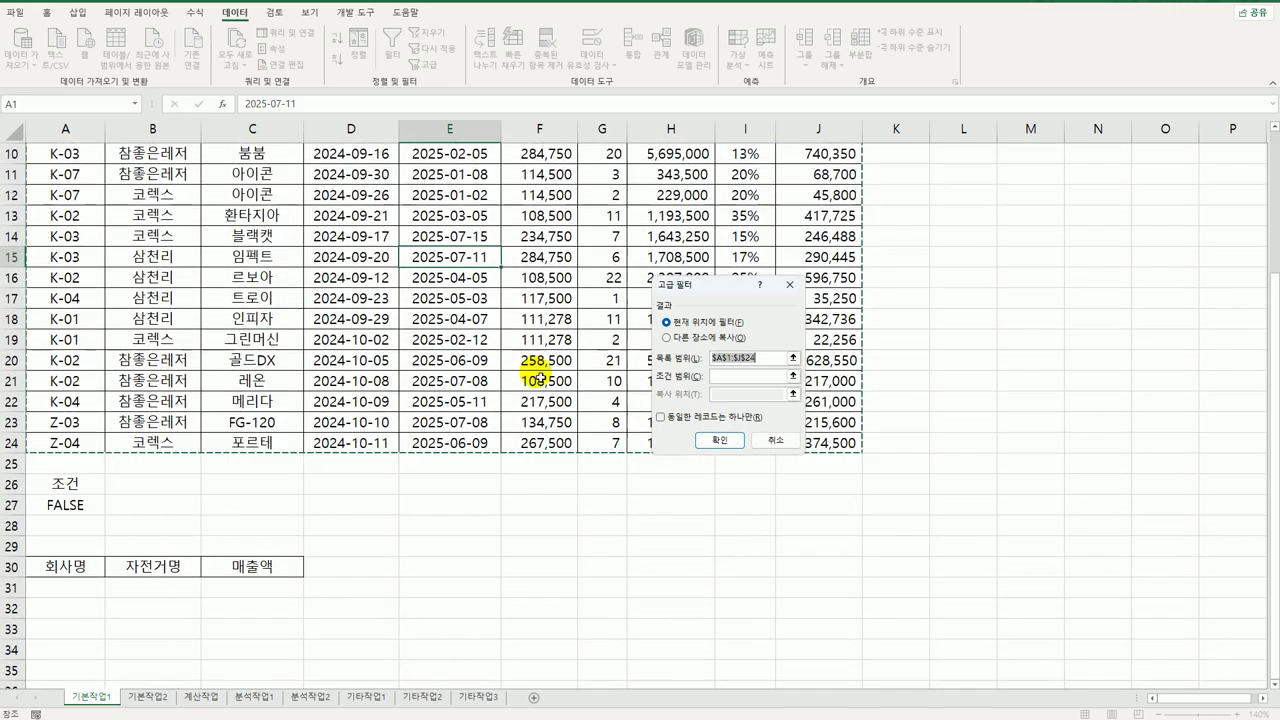
{"action": "left_click", "coordinate": [722, 376]}
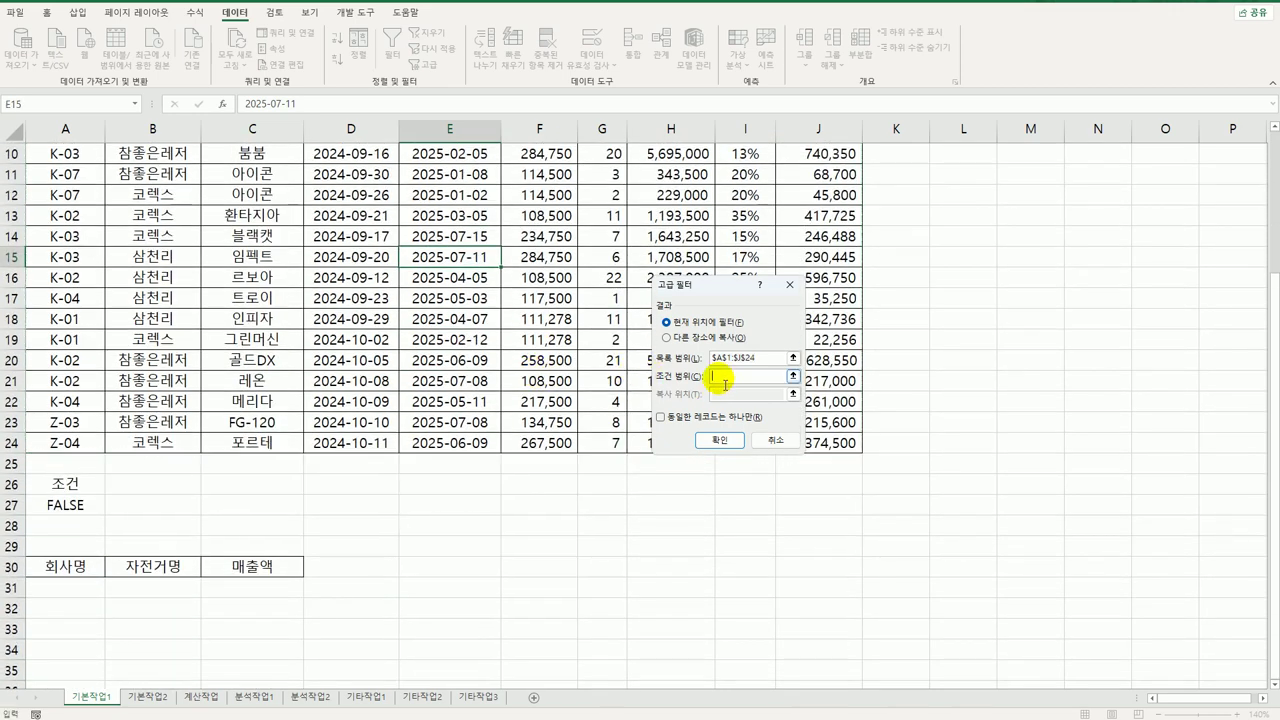
{"action": "left_click", "coordinate": [62, 484]}
{"action": "left_click_drag", "start_coordinate": [70, 494], "coordinate": [71, 506]}
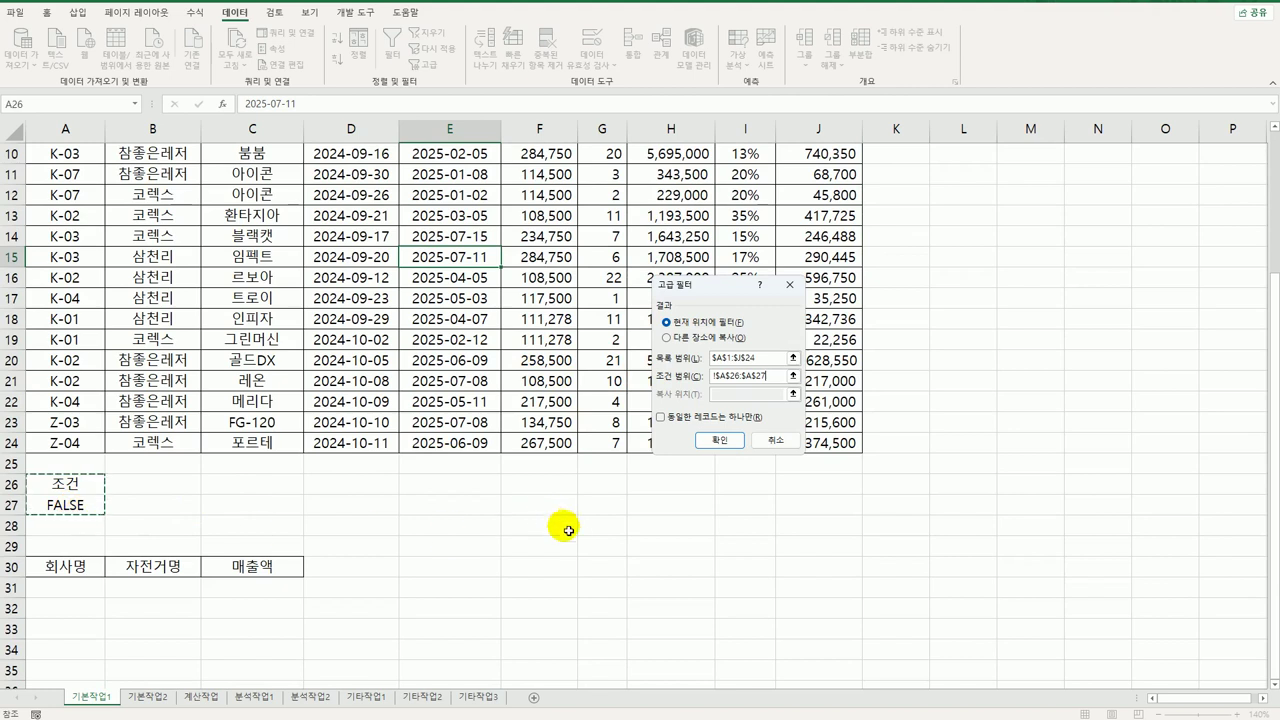
Step: Set the advanced filter to copy its results to another location, A30:C30, and run it
{"action": "left_click", "coordinate": [680, 337]}
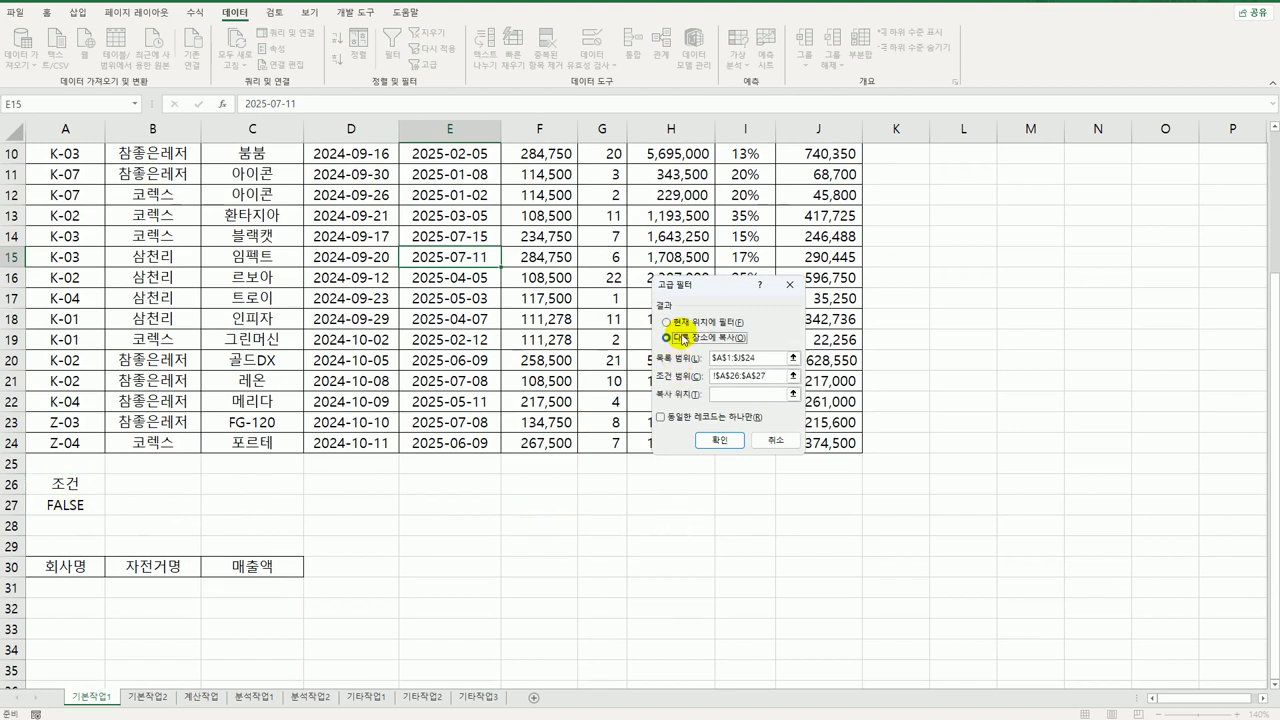
{"action": "left_click", "coordinate": [716, 396]}
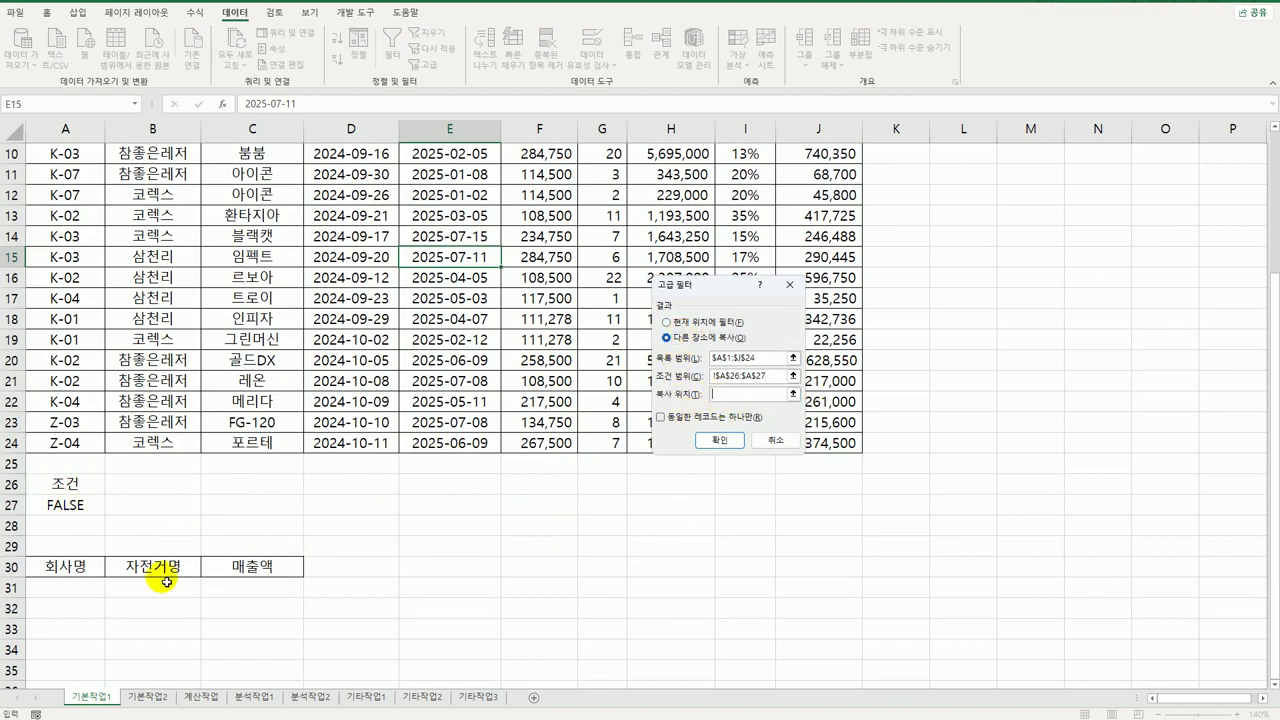
{"action": "left_click_drag", "start_coordinate": [65, 577], "coordinate": [260, 566]}
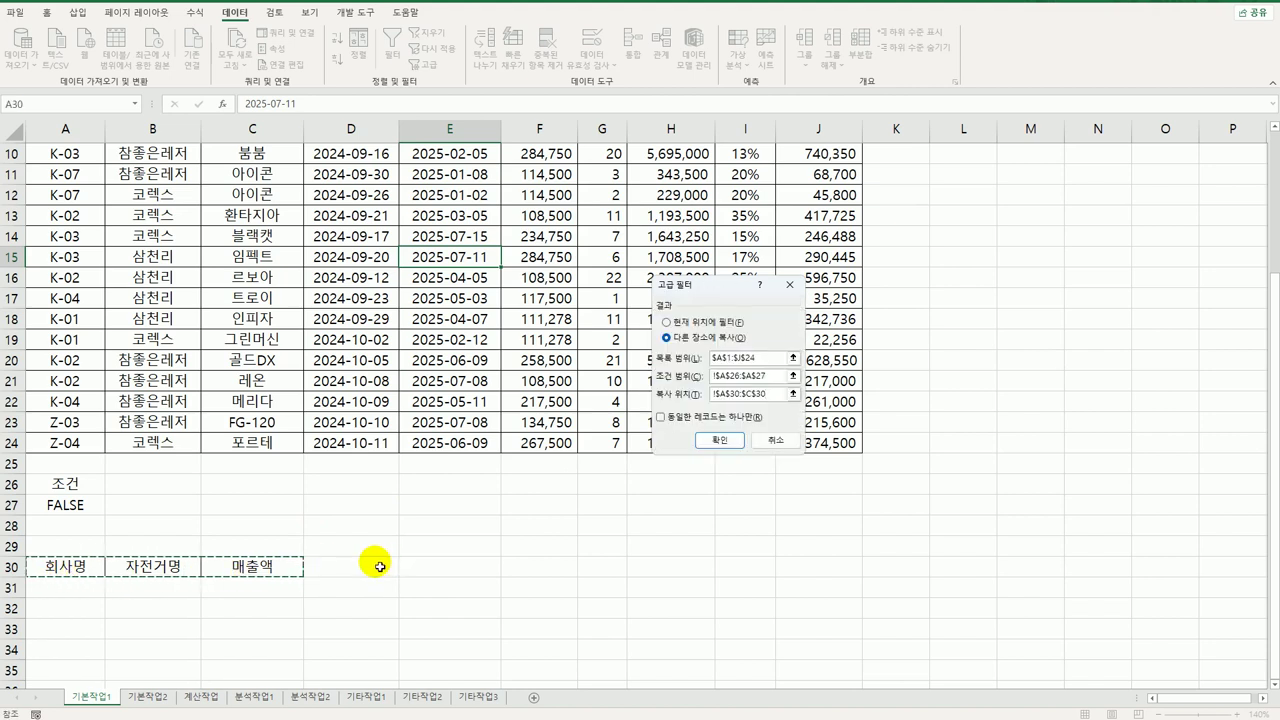
{"action": "left_click", "coordinate": [720, 440]}
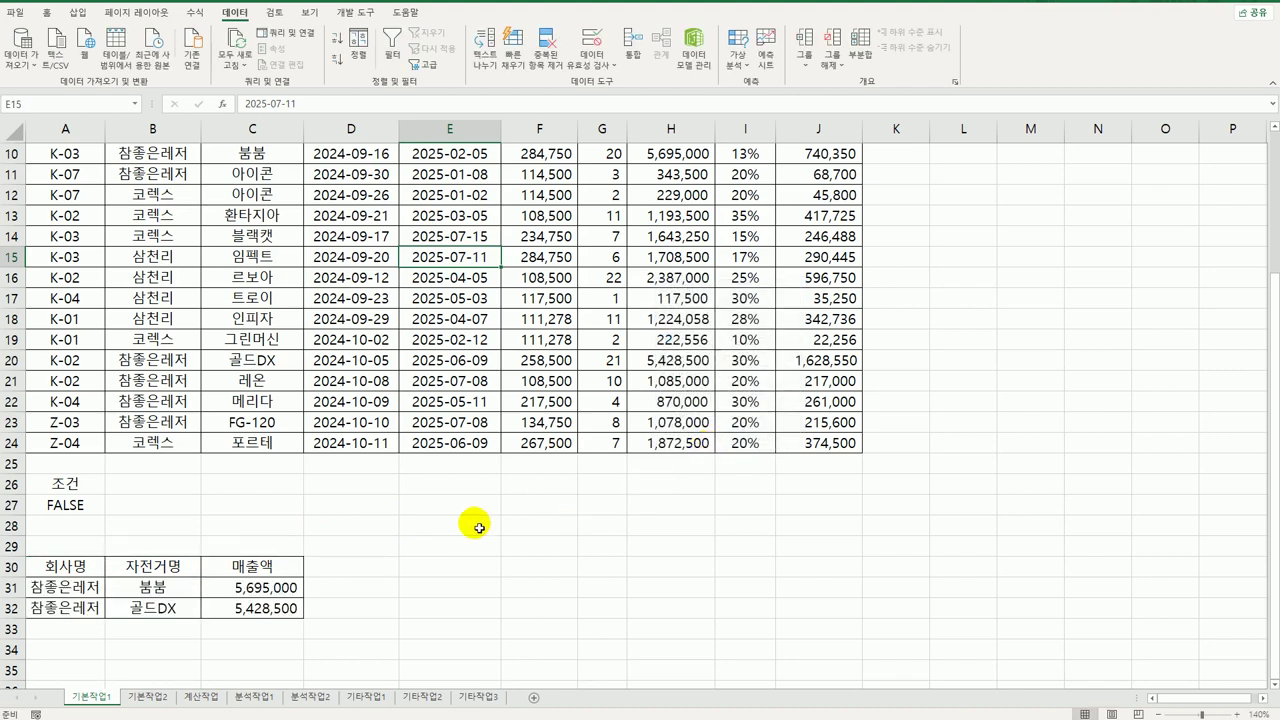
Step: Start a new conditional formatting rule for the data rows A2:J24 that uses a formula to determine which cells to format
{"action": "left_click", "coordinate": [67, 506]}
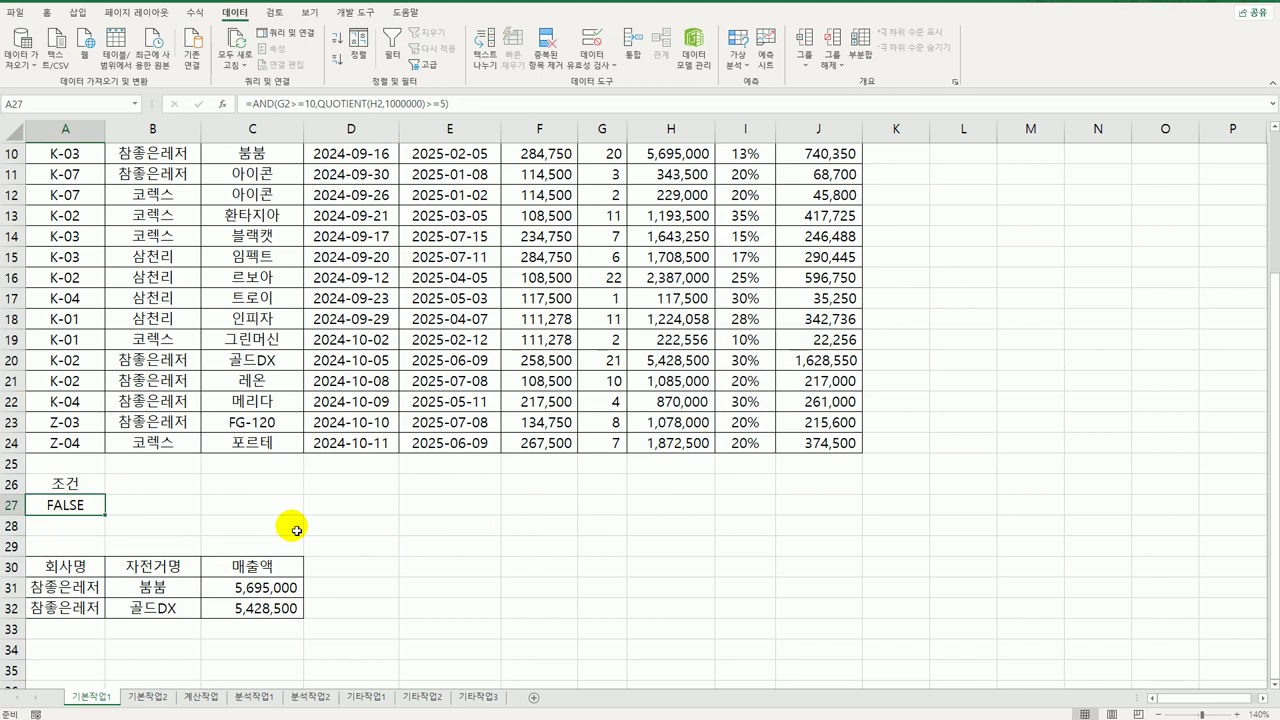
{"action": "scroll", "coordinate": [630, 378], "scroll_direction": "up", "scroll_amount": 3}
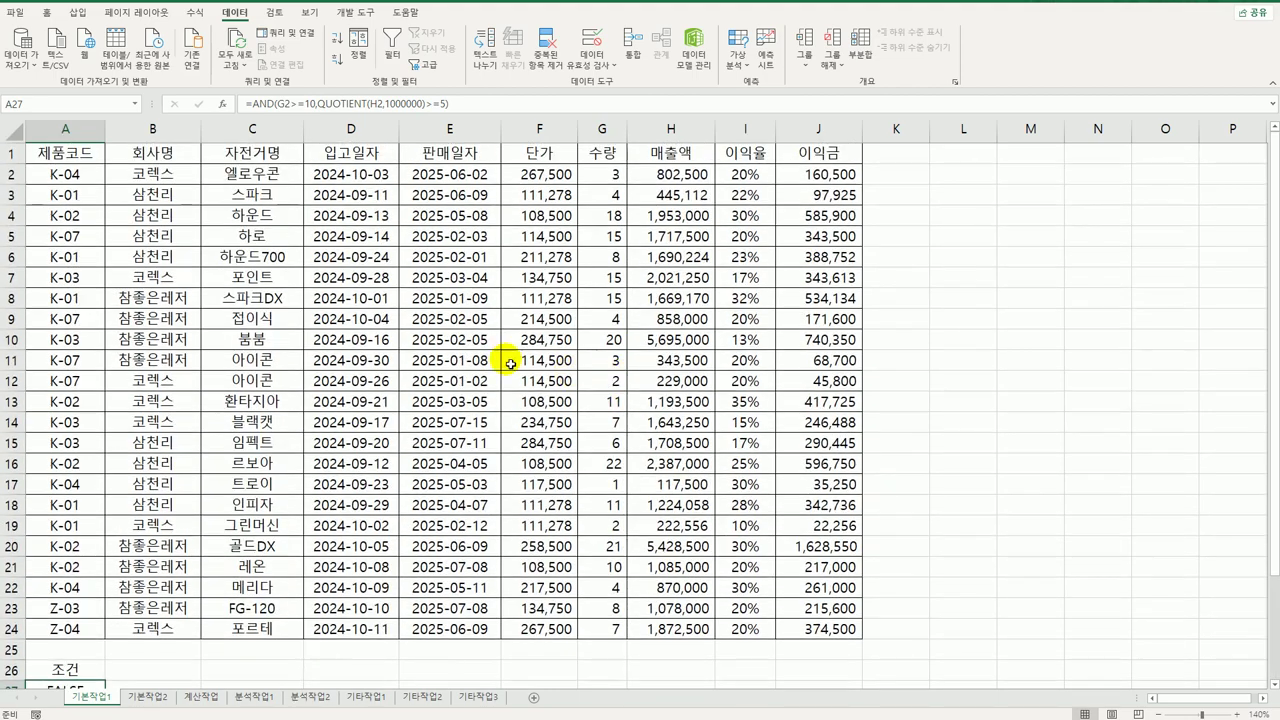
{"action": "left_click_drag", "start_coordinate": [63, 168], "coordinate": [795, 629]}
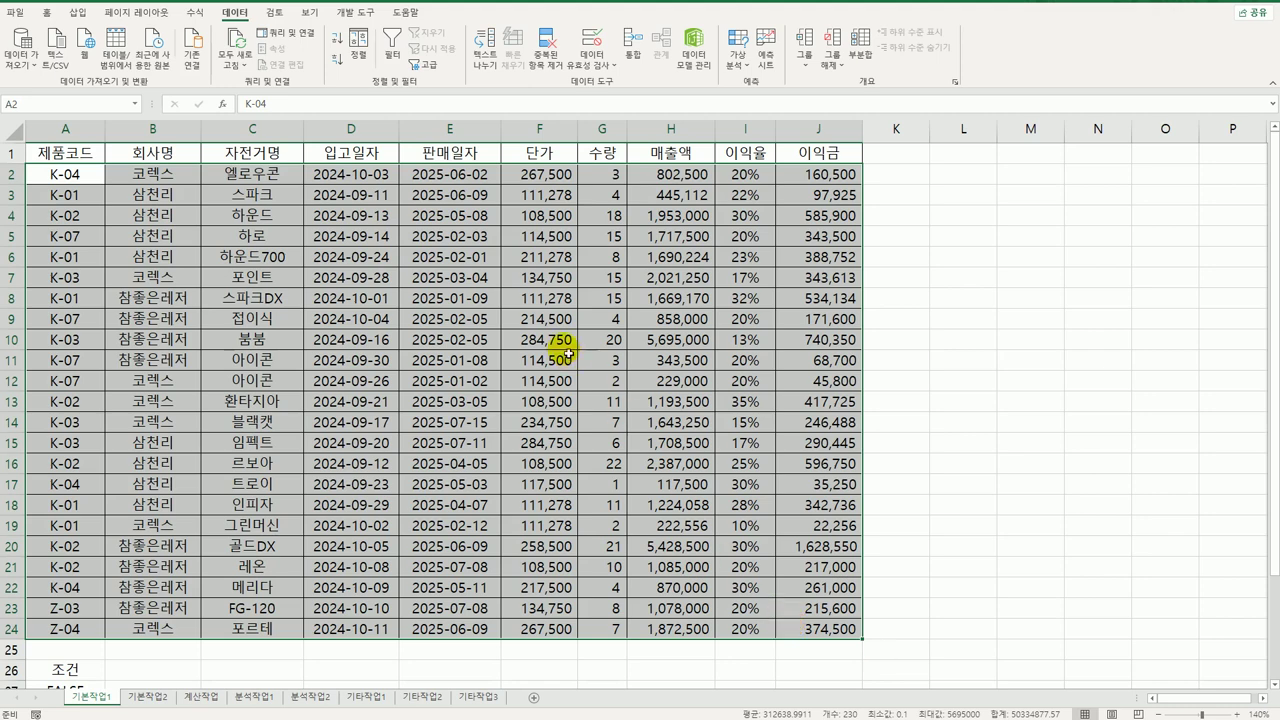
{"action": "left_click", "coordinate": [47, 13]}
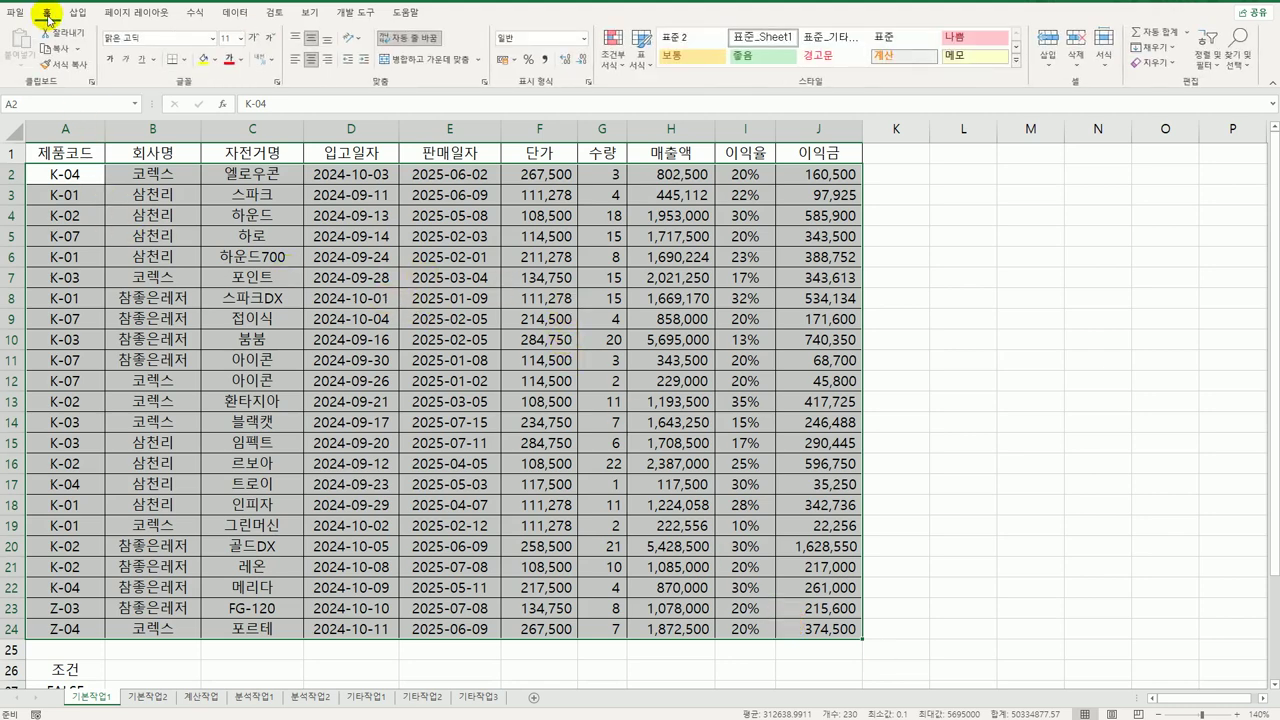
{"action": "left_click", "coordinate": [612, 48]}
{"action": "left_click", "coordinate": [634, 248]}
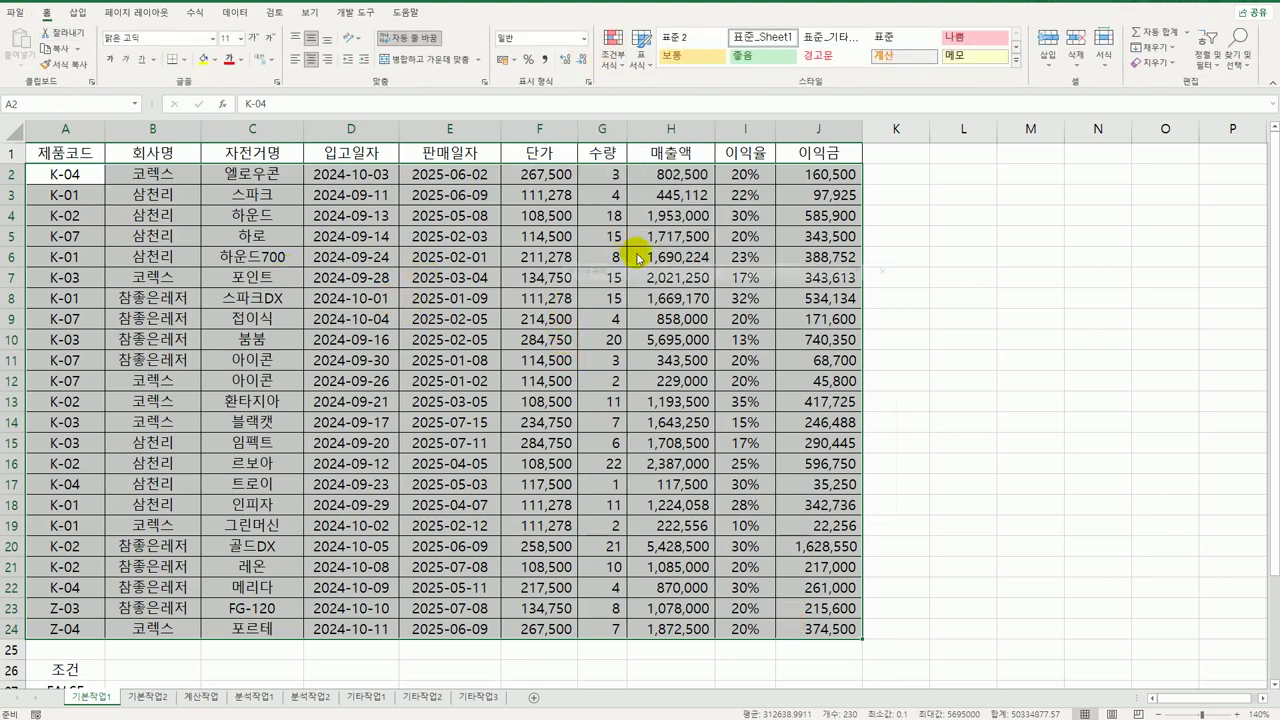
{"action": "left_click", "coordinate": [650, 360]}
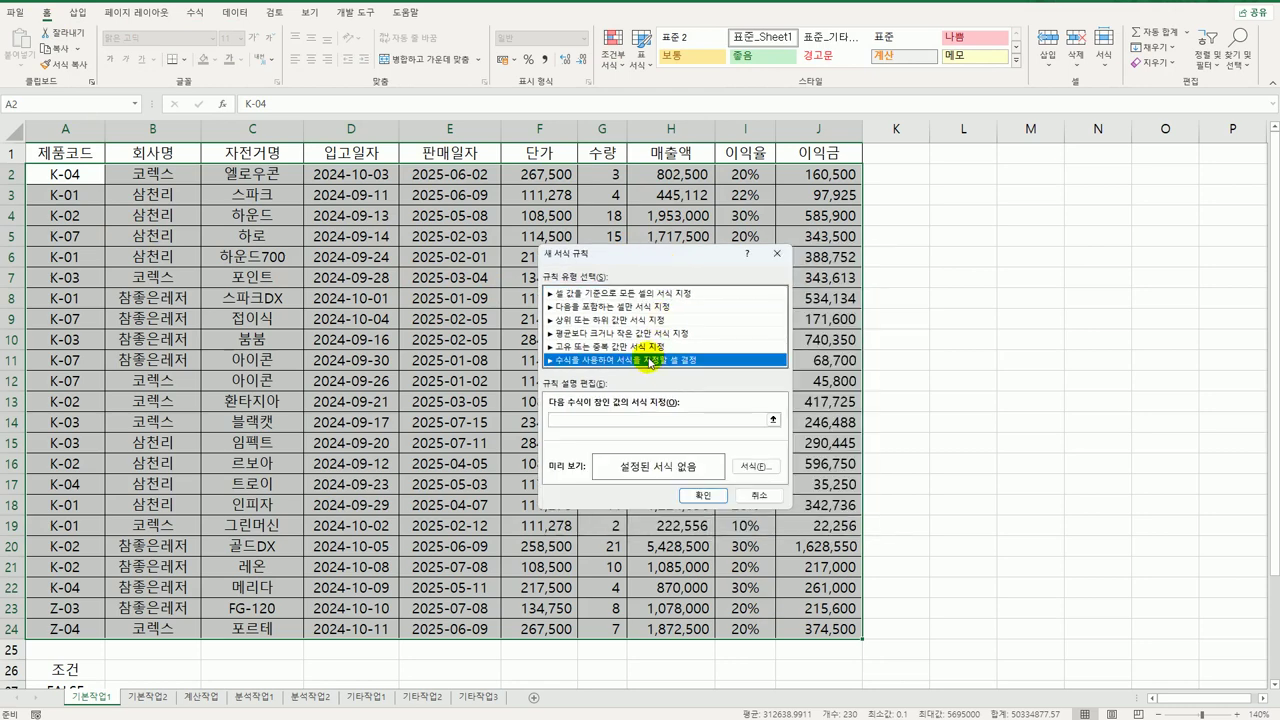
Step: Enter the rule formula =or(column()=3,column()=10) to target the third and tenth columns
{"action": "left_click", "coordinate": [652, 420]}
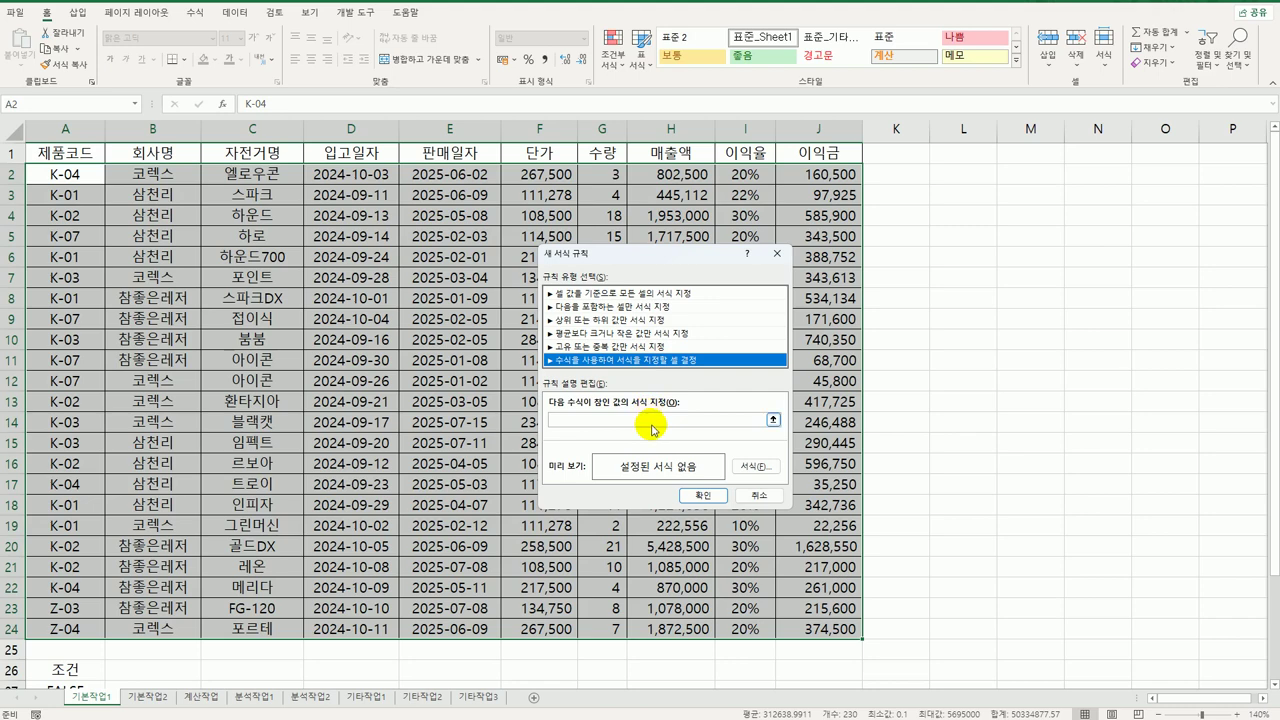
{"action": "left_click", "coordinate": [662, 418]}
{"action": "type", "text": "="}
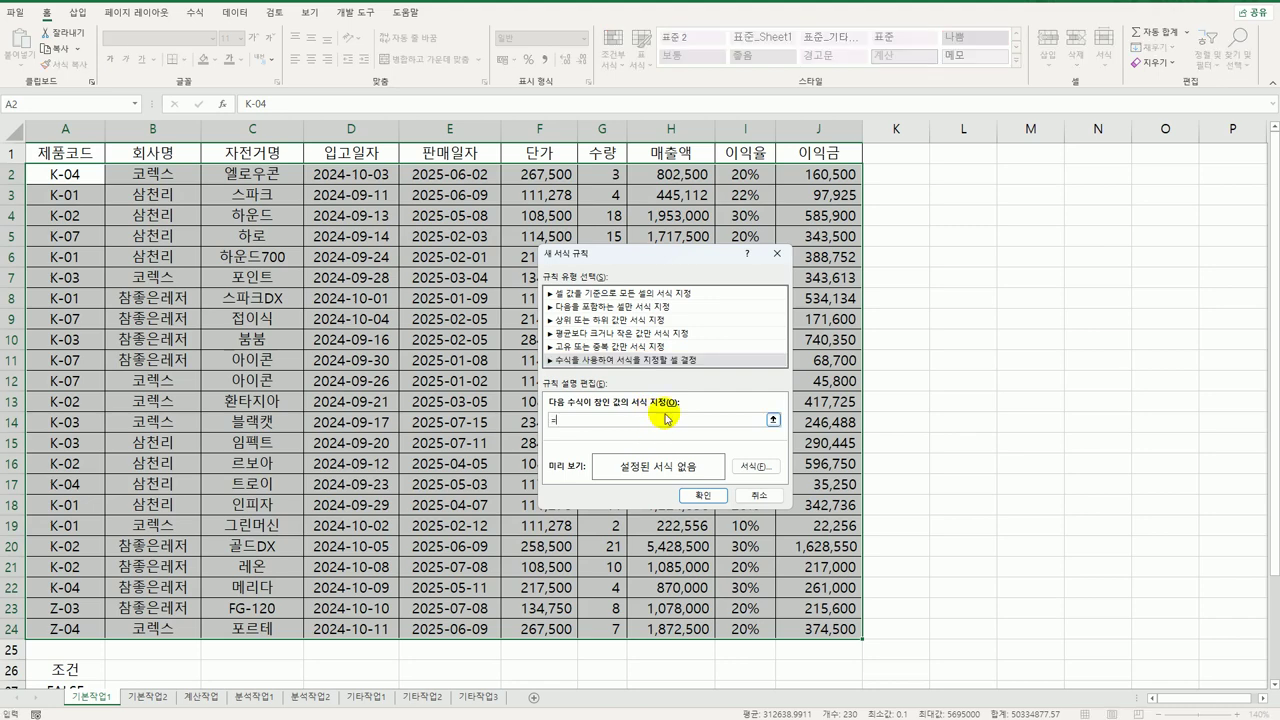
{"action": "type", "text": "이"}
{"action": "type", "text": "r"}
{"action": "type", "text": "(c"}
{"action": "type", "text": "olumn"}
{"action": "type", "text": "()=3"}
{"action": "type", "text": ",column"}
{"action": "type", "text": "("}
{"action": "type", "text": ")=10)"}
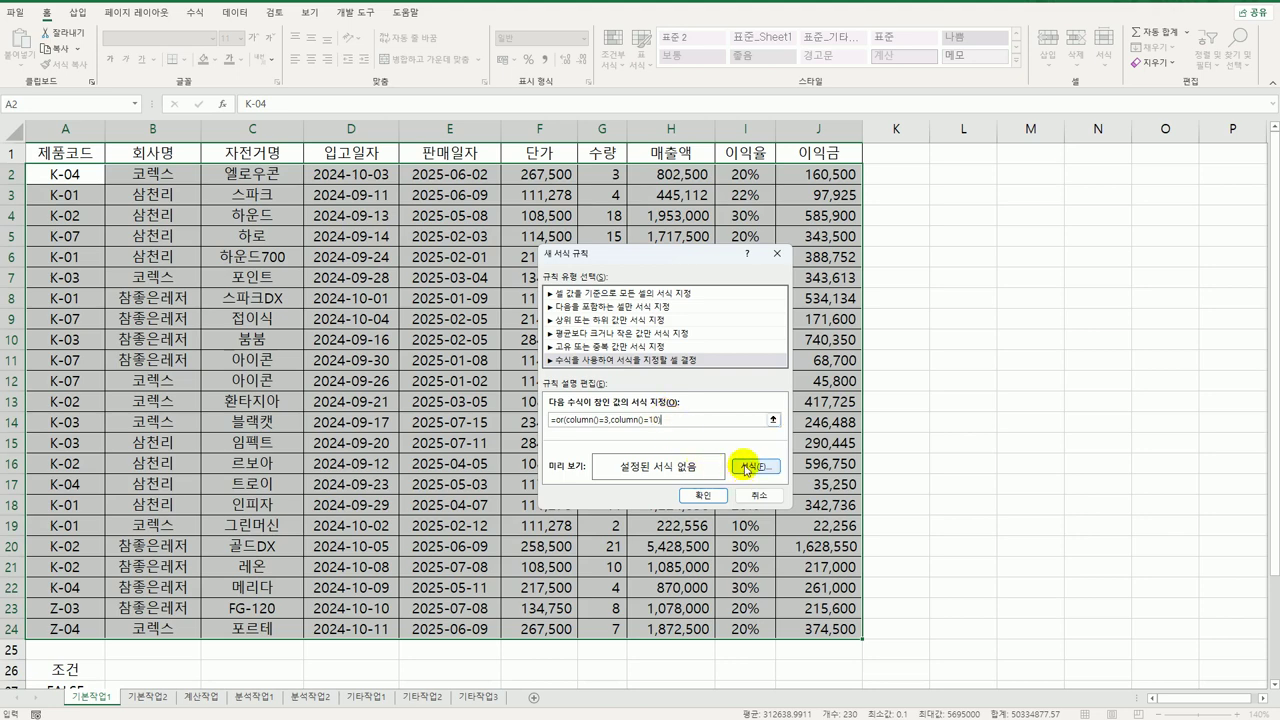
Step: Give the rule an italic (기울임꼴) font style in standard blue and apply it to the table
{"action": "left_click", "coordinate": [745, 467]}
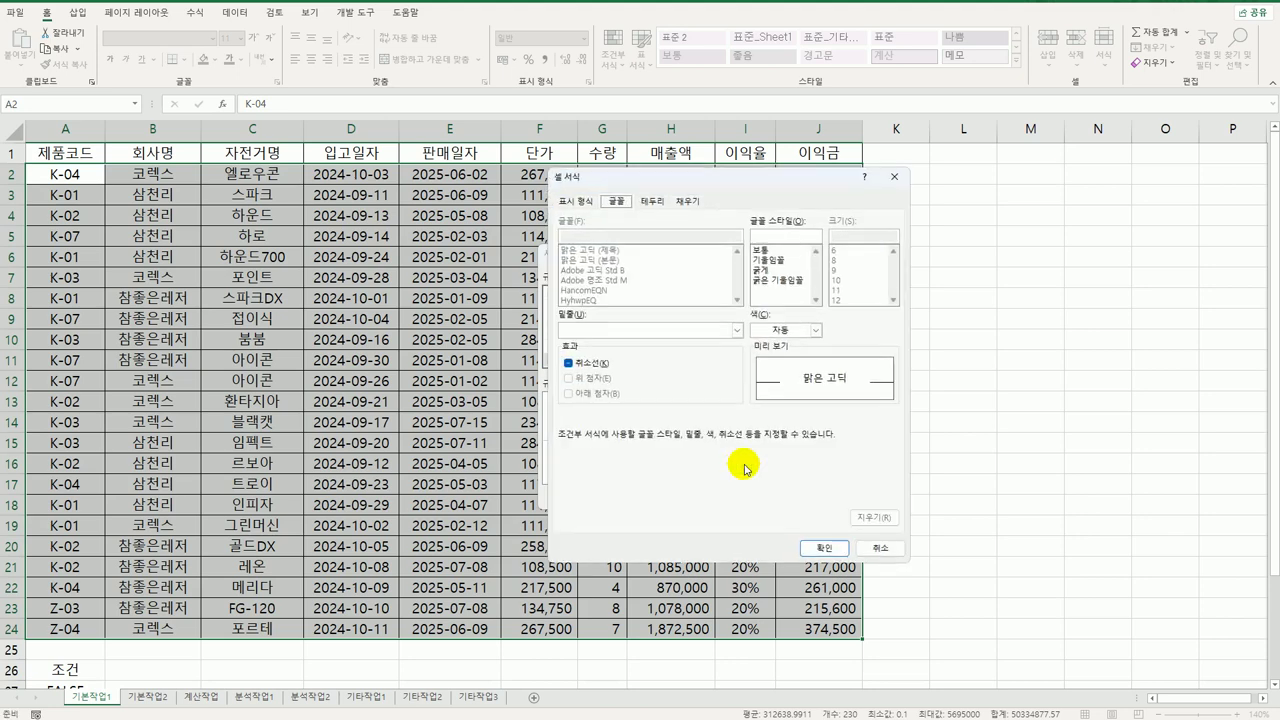
{"action": "left_click", "coordinate": [773, 261]}
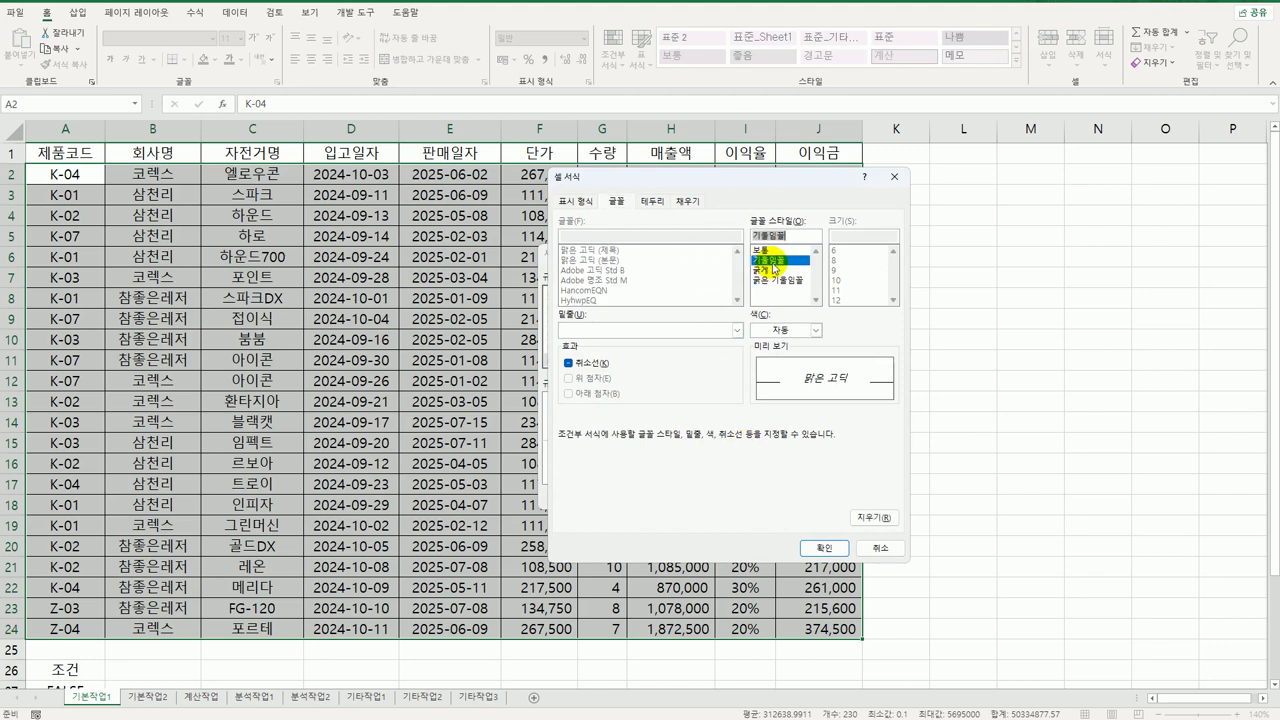
{"action": "left_click", "coordinate": [801, 332]}
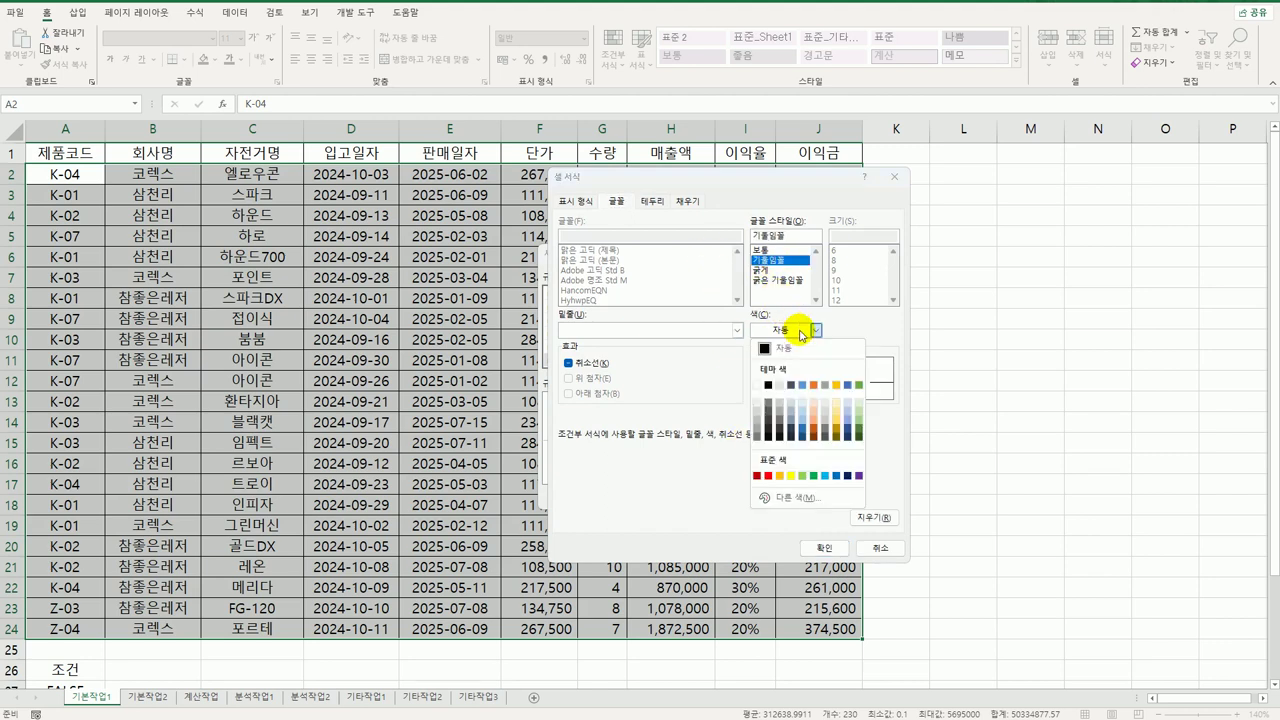
{"action": "left_click", "coordinate": [836, 476]}
{"action": "left_click", "coordinate": [824, 548]}
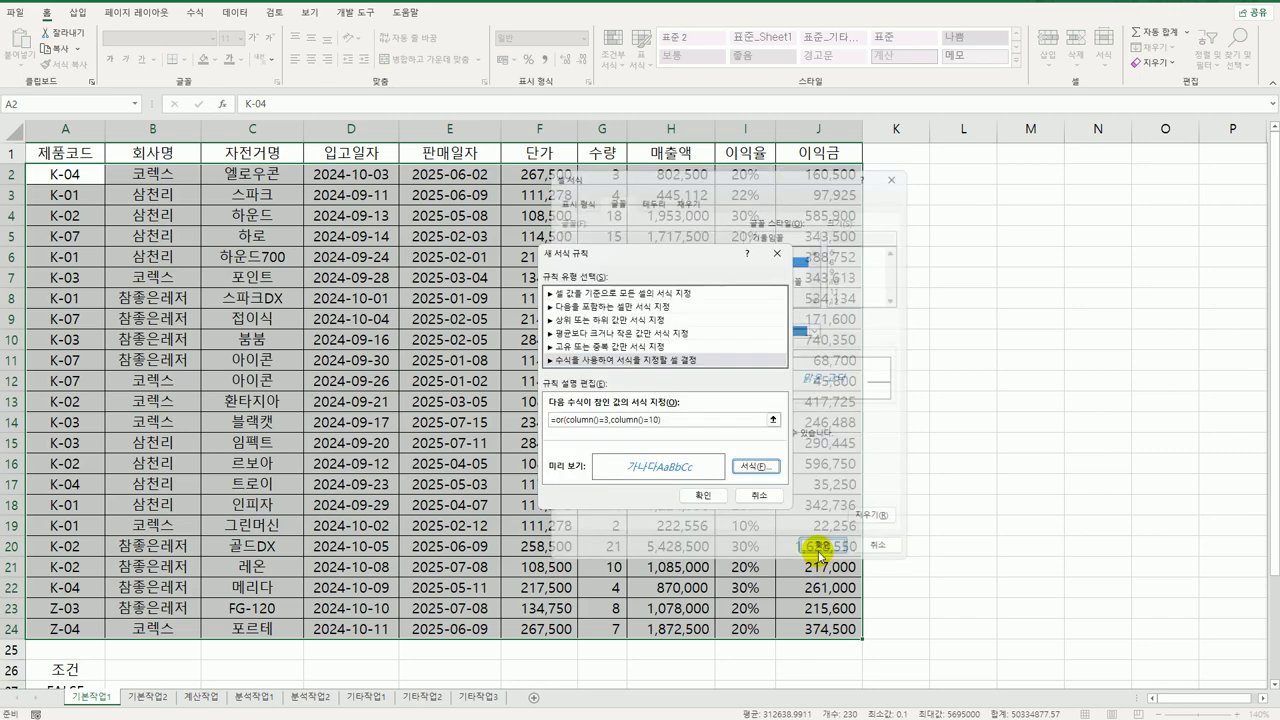
{"action": "left_click", "coordinate": [701, 493]}
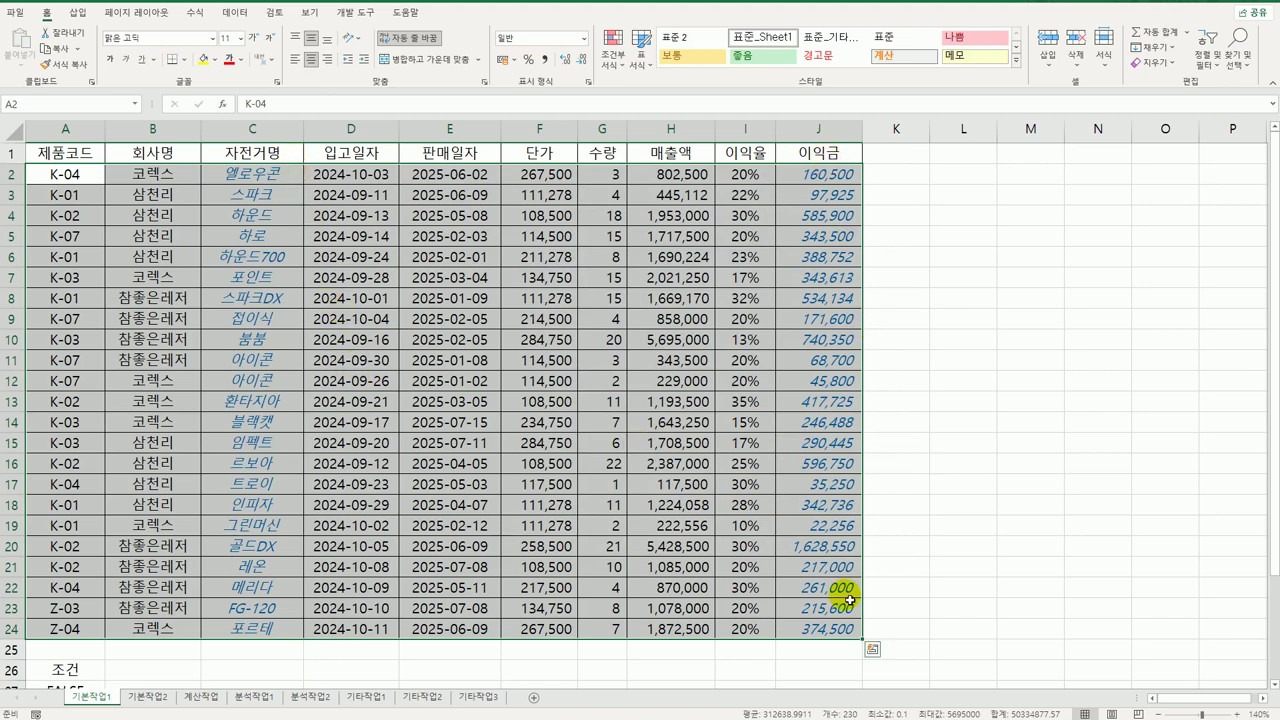
{"action": "left_click", "coordinate": [848, 596]}
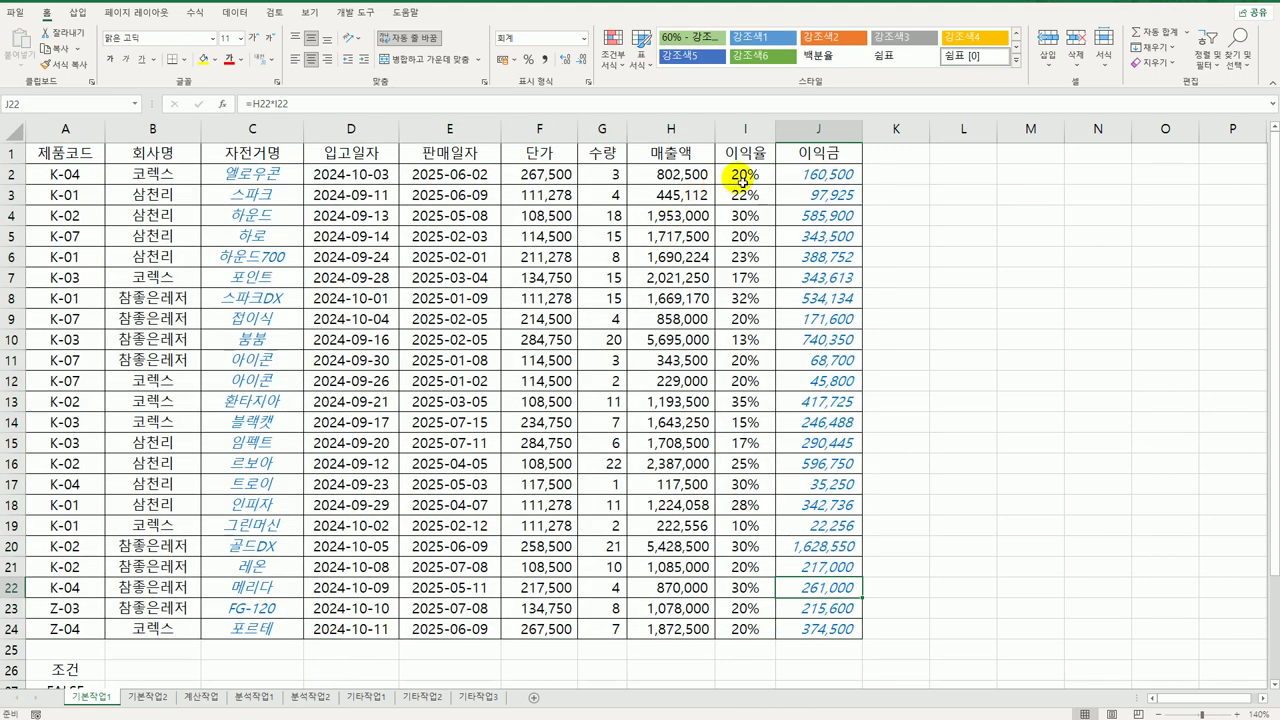
{"action": "left_click_drag", "start_coordinate": [740, 175], "coordinate": [774, 599]}
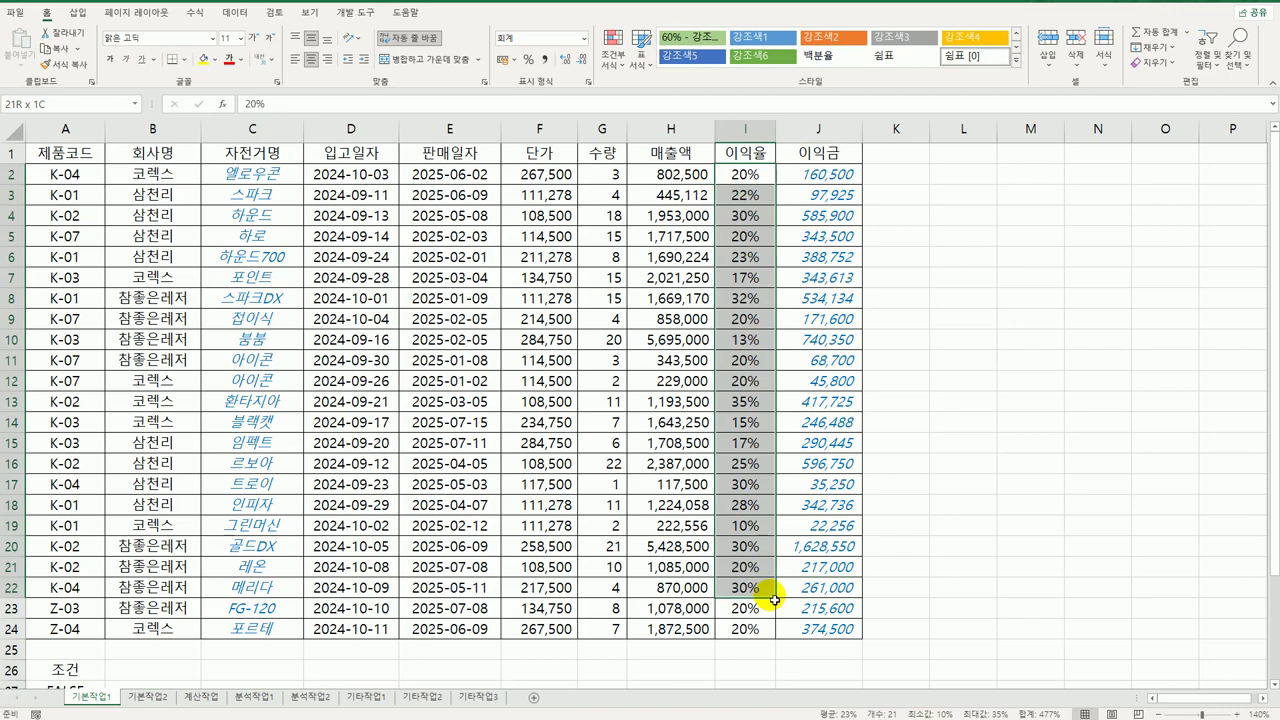
Step: On the 기본작업2 sheet, turn on 잠금 and 숨김 protection for the 매출액 and 이익금 values, I3:I25 and K3:K25
{"action": "left_click", "coordinate": [153, 698]}
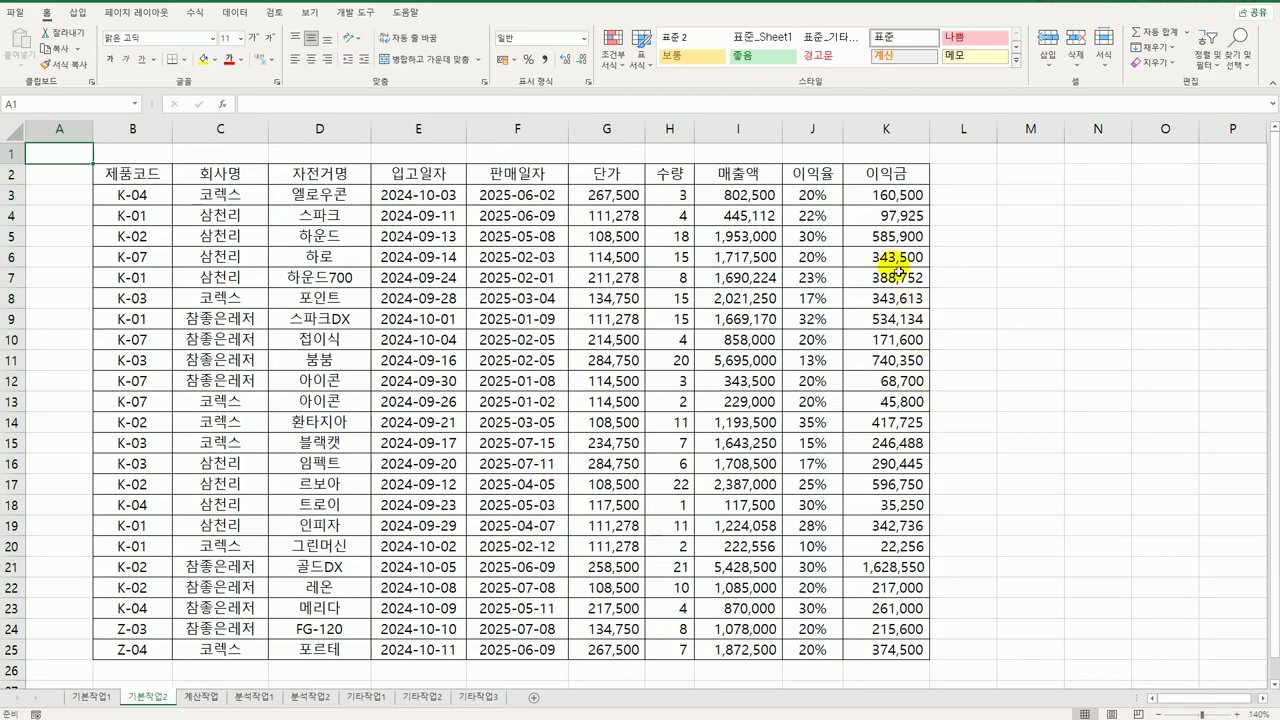
{"action": "left_click_drag", "start_coordinate": [738, 195], "coordinate": [737, 649]}
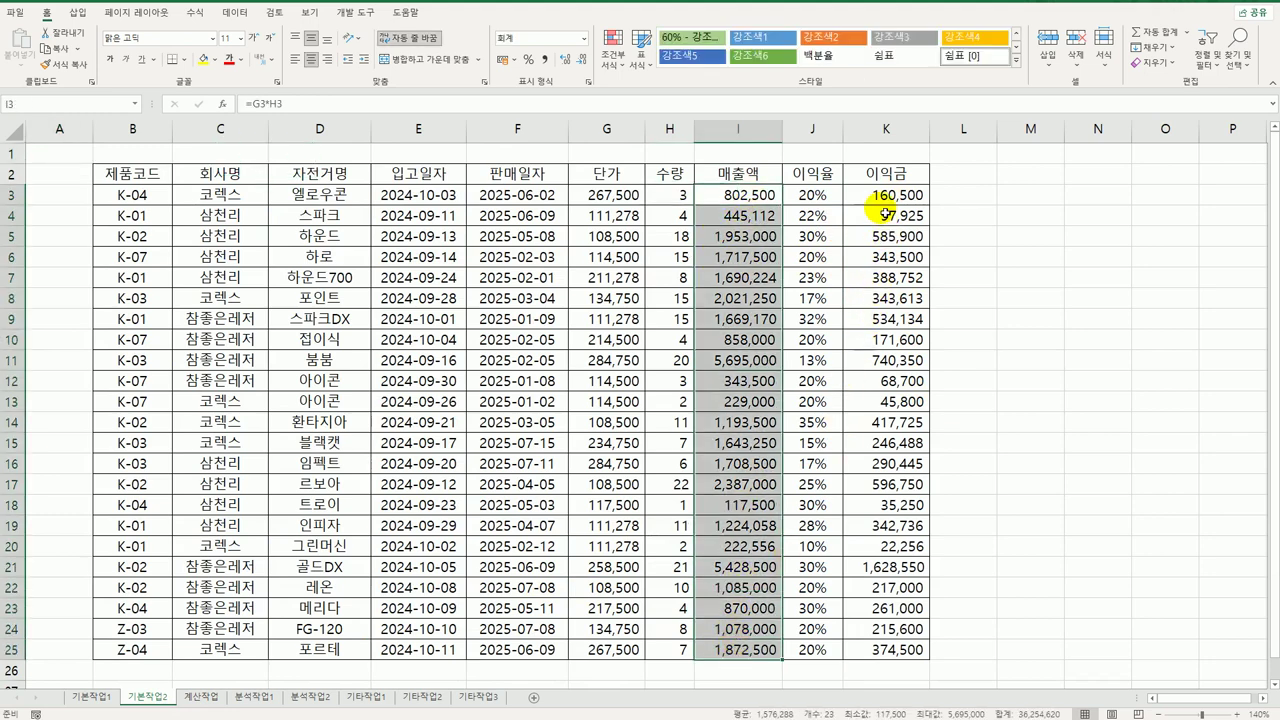
{"action": "left_click_drag", "start_coordinate": [885, 195], "coordinate": [912, 652]}
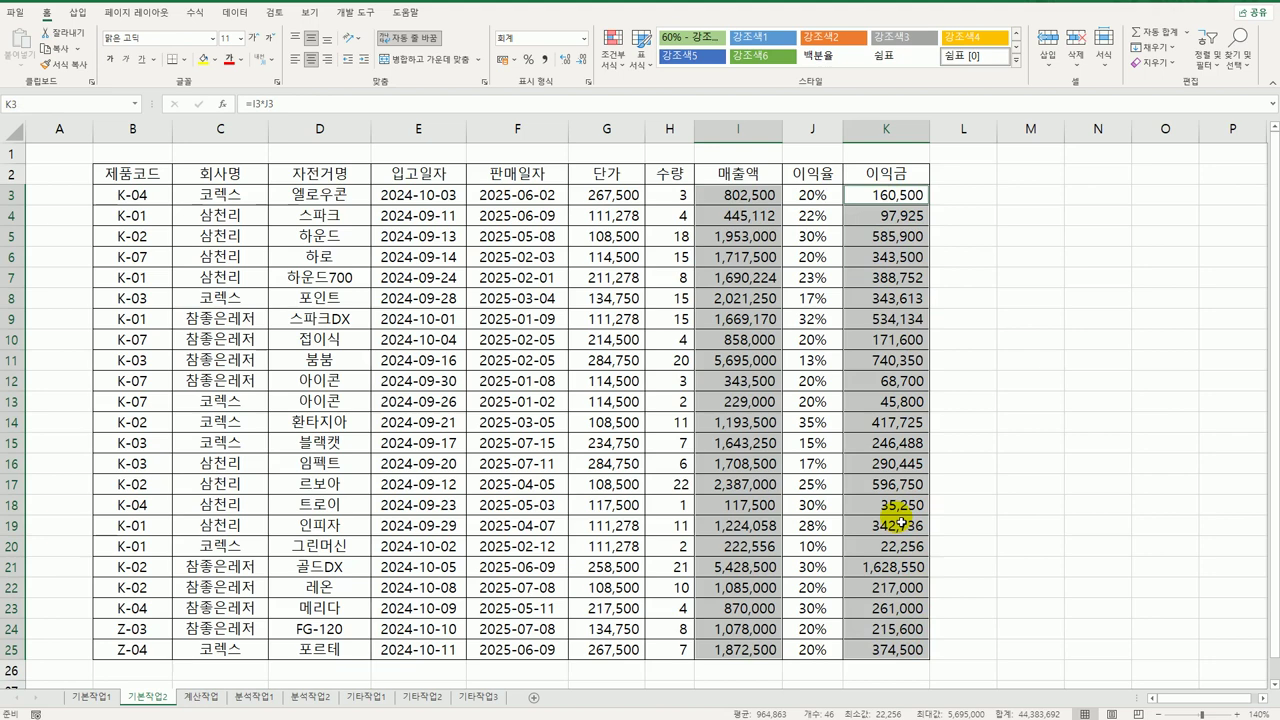
{"action": "right_click", "coordinate": [749, 199]}
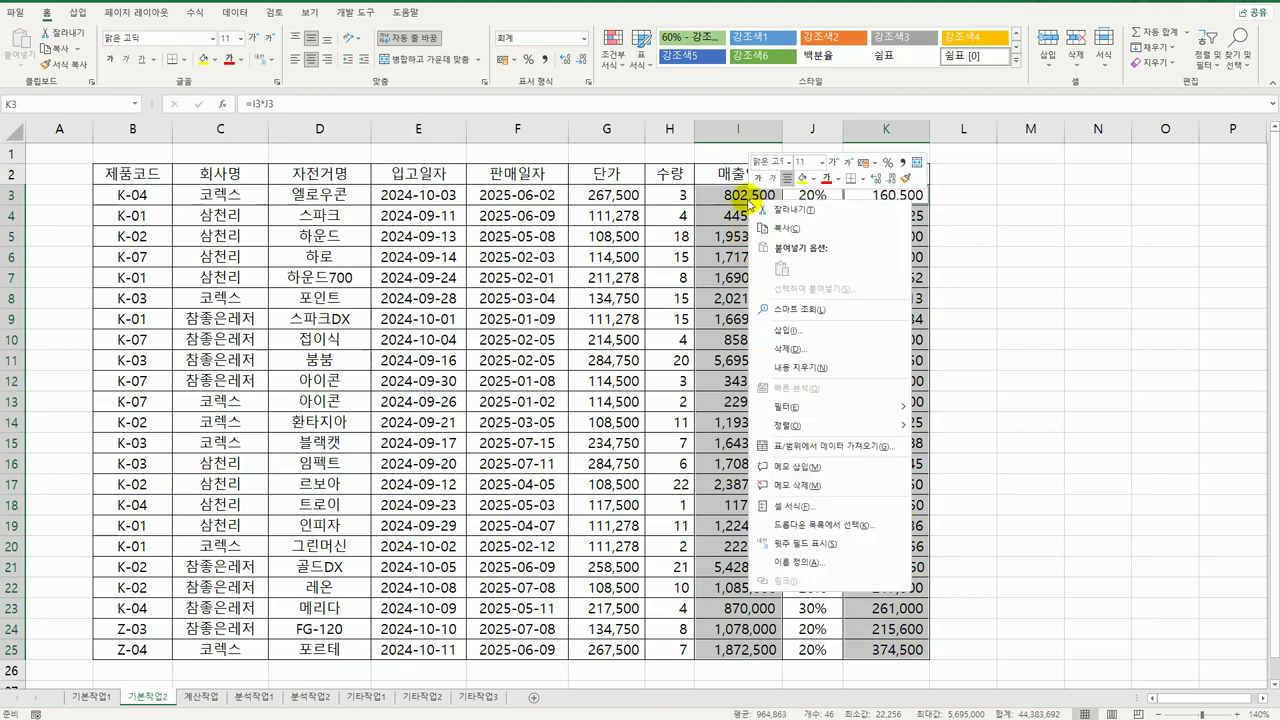
{"action": "left_click", "coordinate": [855, 505]}
{"action": "left_click_drag", "start_coordinate": [829, 314], "coordinate": [925, 168]}
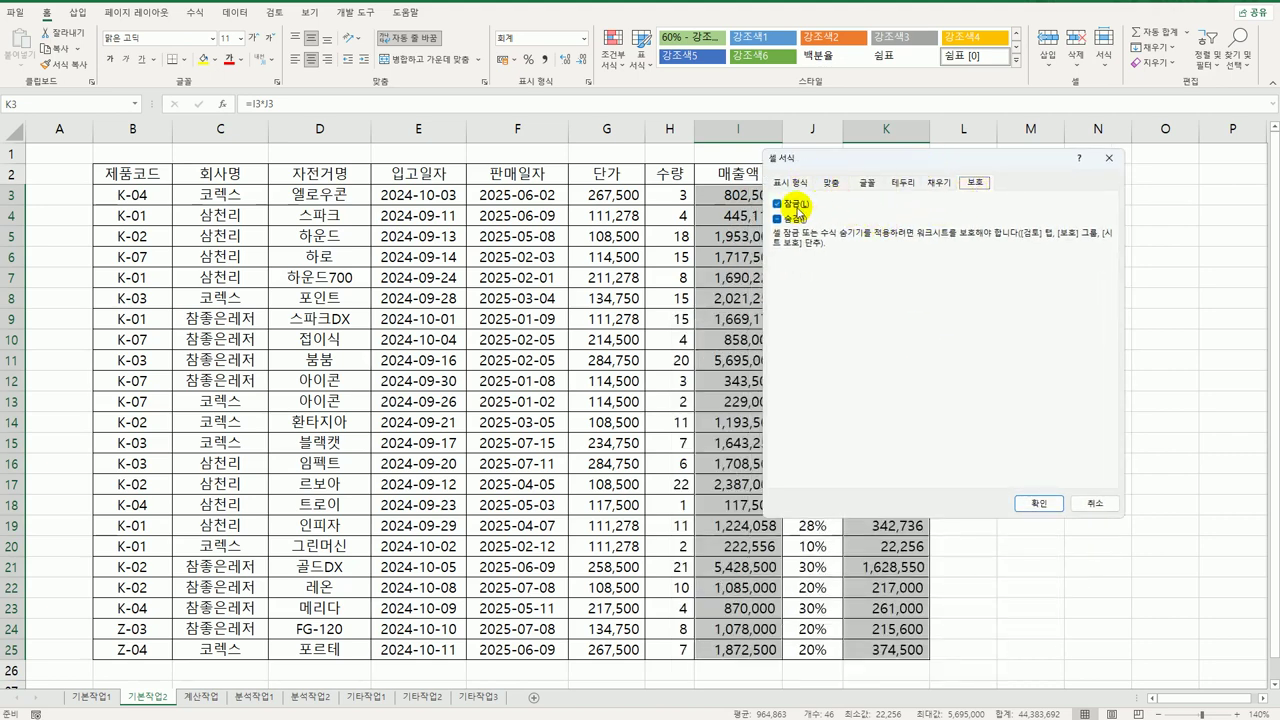
{"action": "left_click", "coordinate": [1038, 503]}
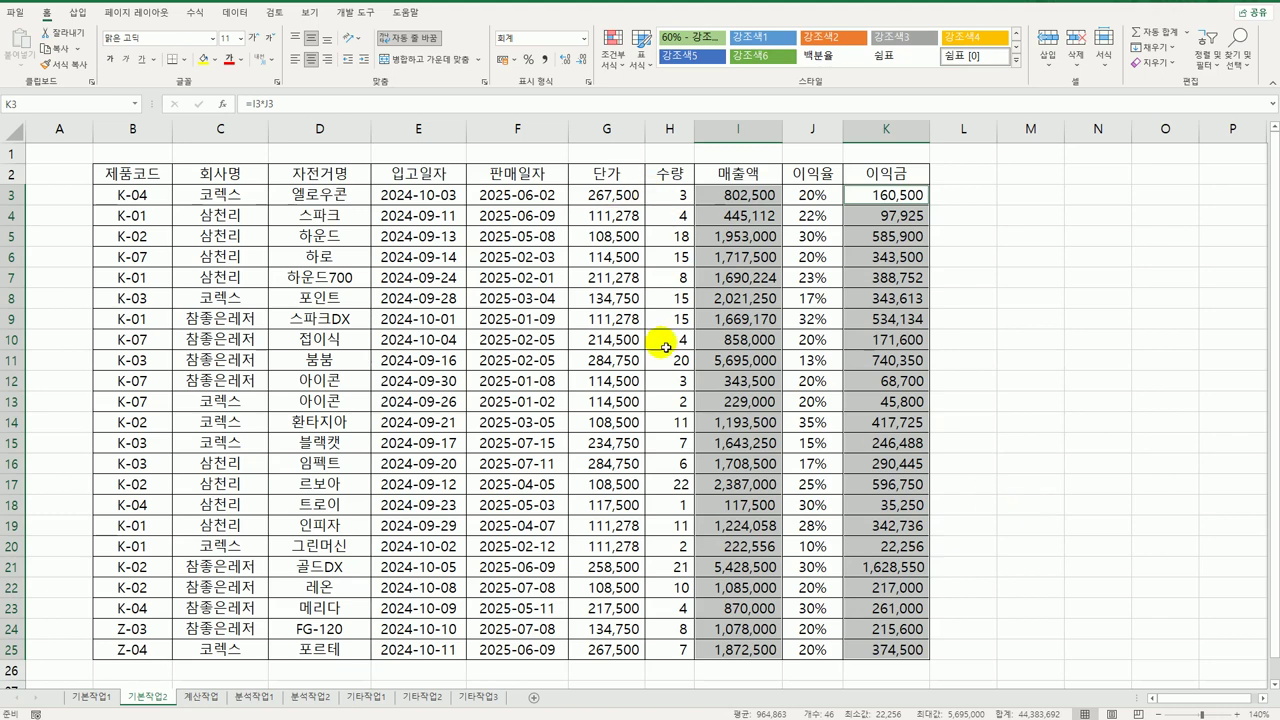
Step: Protect the 기본작업2 sheet without a password, allowing only the selection of locked and unlocked cells
{"action": "left_click", "coordinate": [287, 14]}
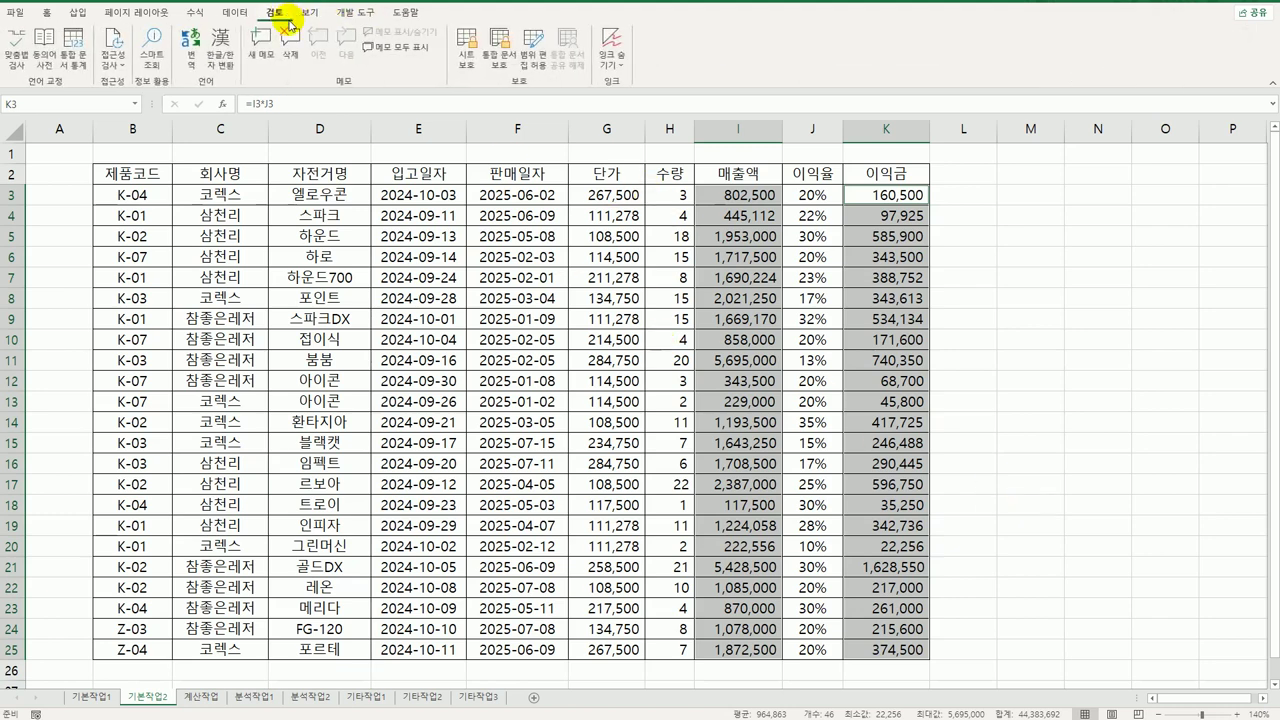
{"action": "left_click", "coordinate": [467, 64]}
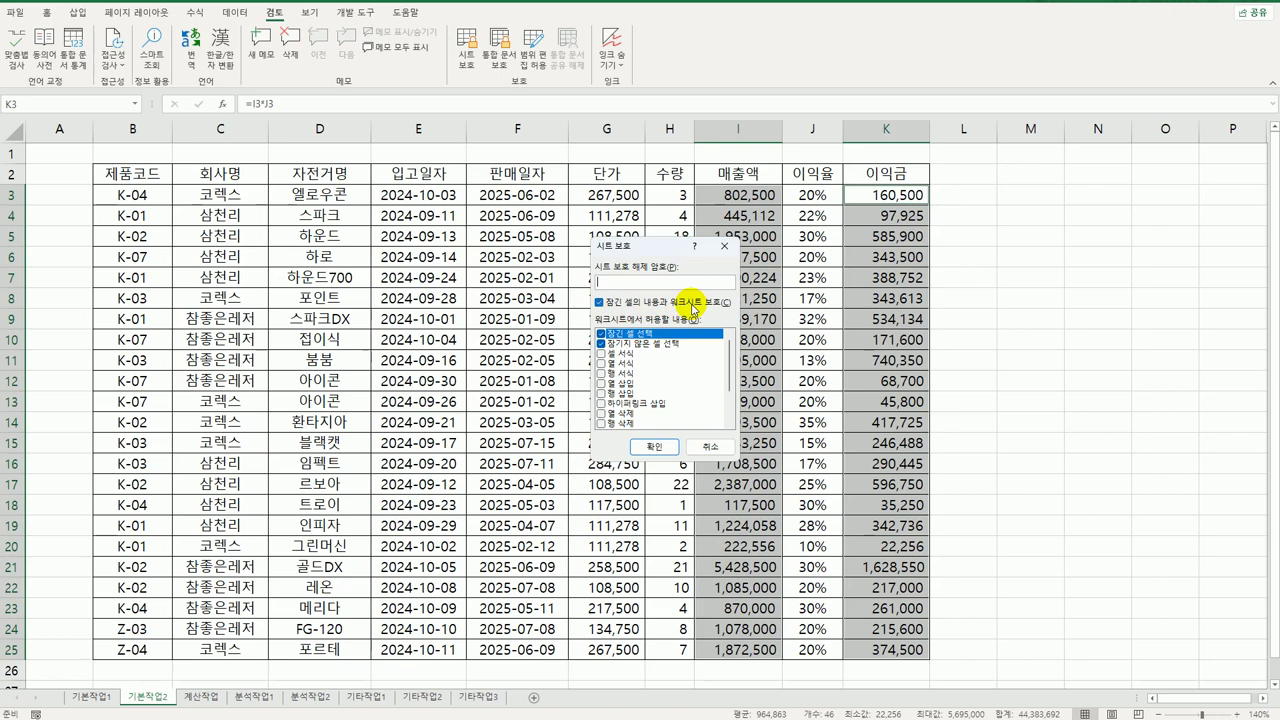
{"action": "left_click", "coordinate": [656, 447]}
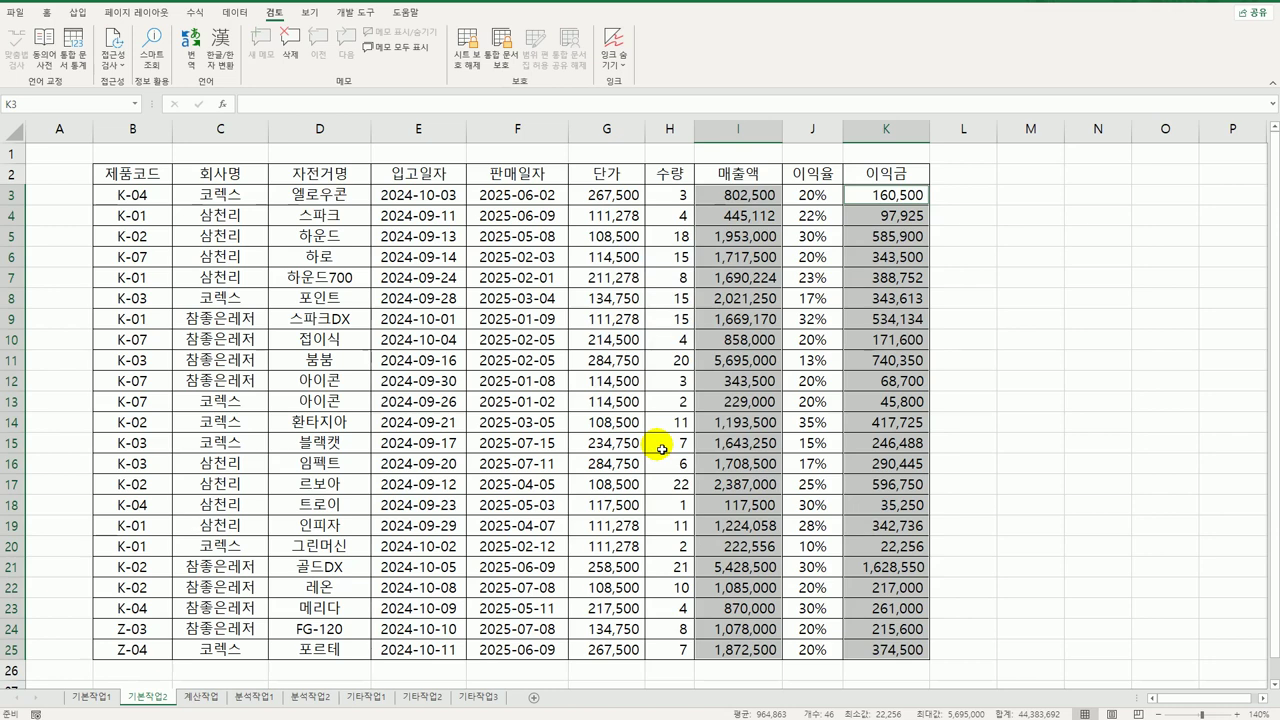
Step: Display 기본작업2 in page break preview at 100% zoom and limit the print area to B2:K25 on one page
{"action": "left_click", "coordinate": [308, 14]}
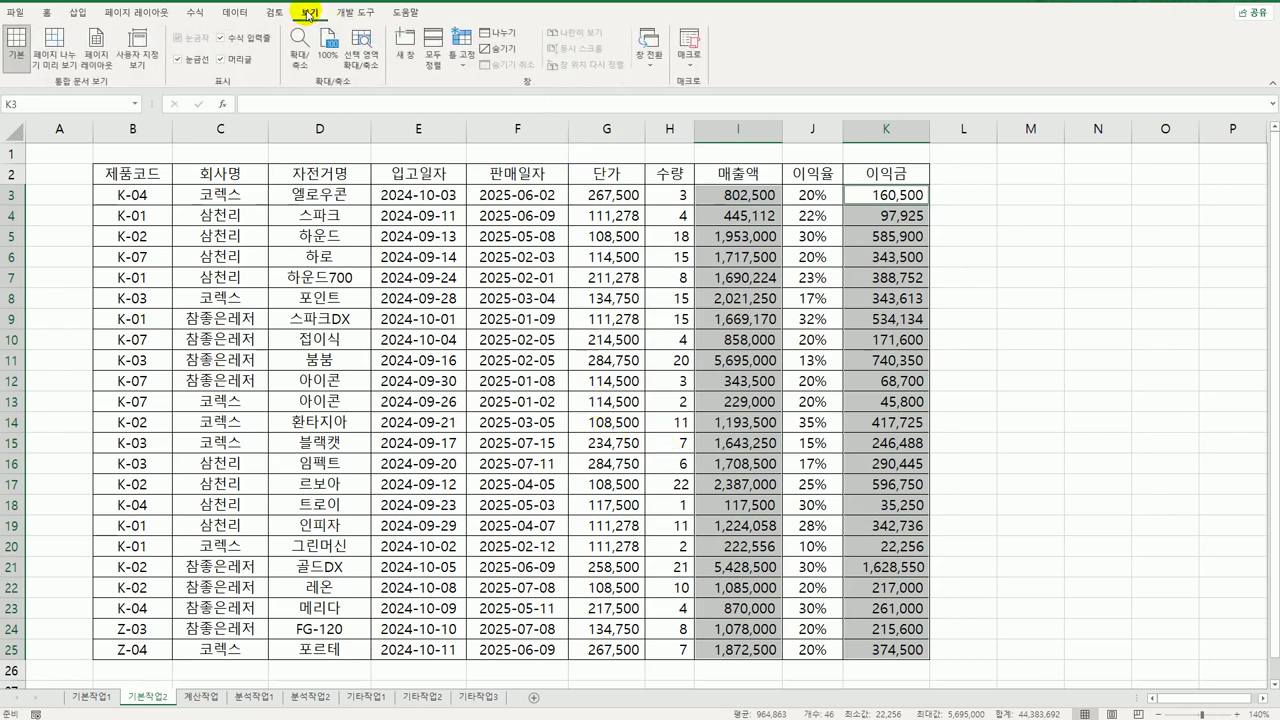
{"action": "left_click", "coordinate": [55, 60]}
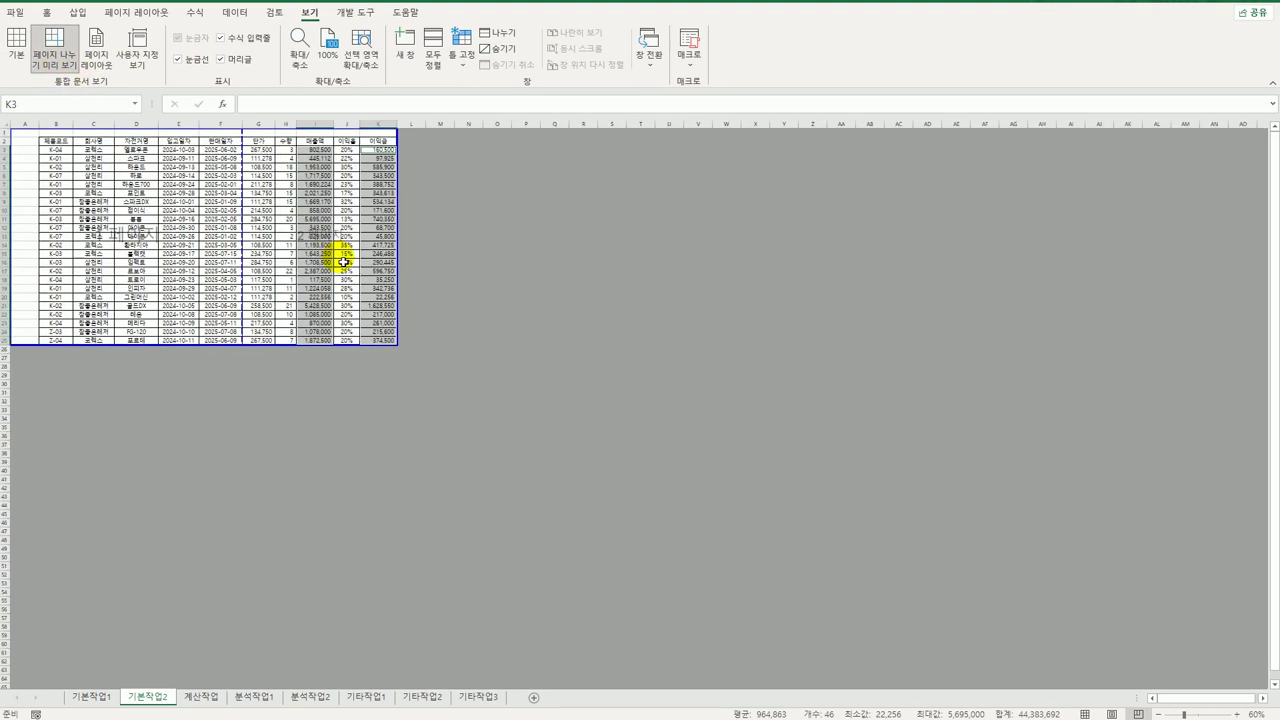
{"action": "left_click", "coordinate": [330, 50]}
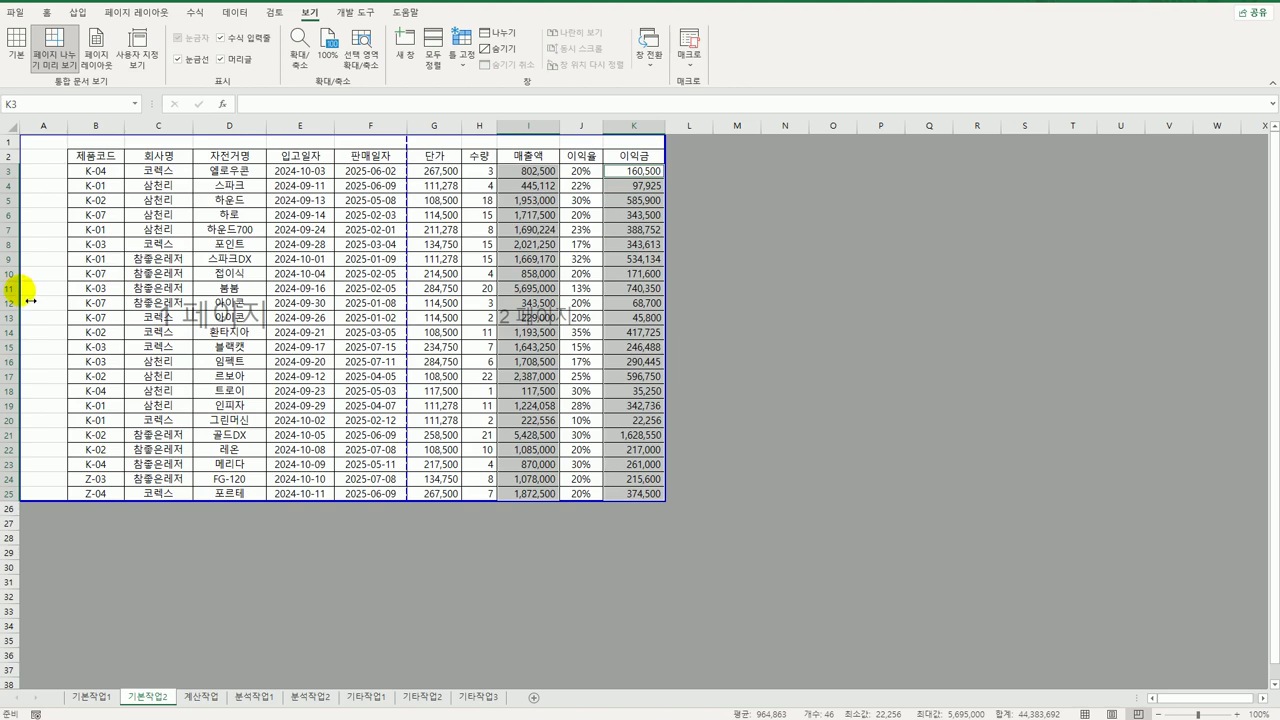
{"action": "left_click_drag", "start_coordinate": [20, 300], "coordinate": [69, 300]}
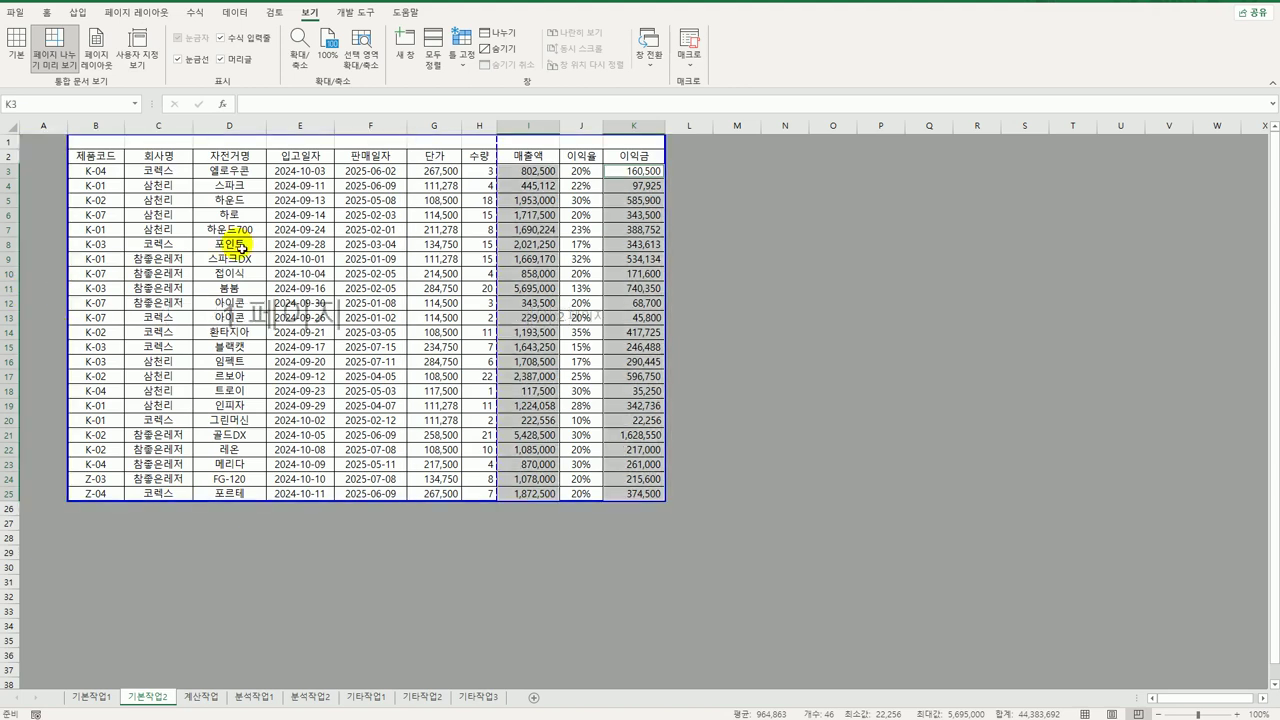
{"action": "left_click_drag", "start_coordinate": [298, 147], "coordinate": [298, 158]}
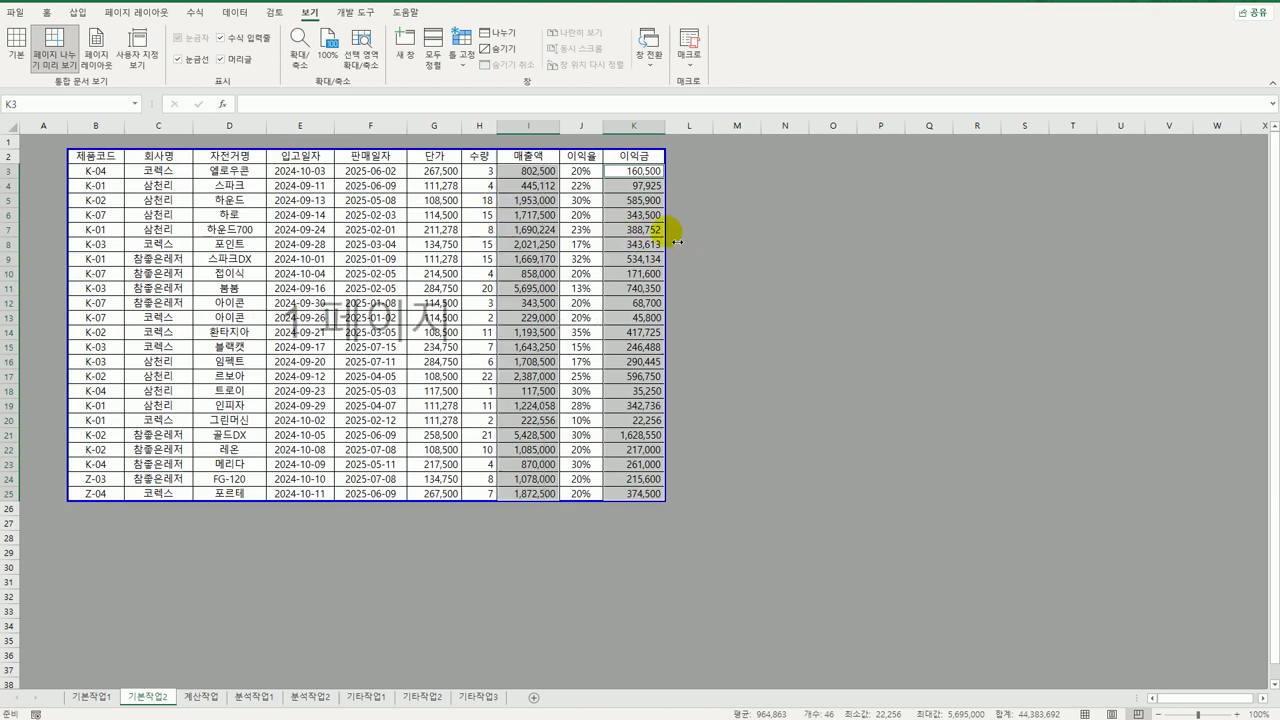
{"action": "left_click", "coordinate": [645, 302]}
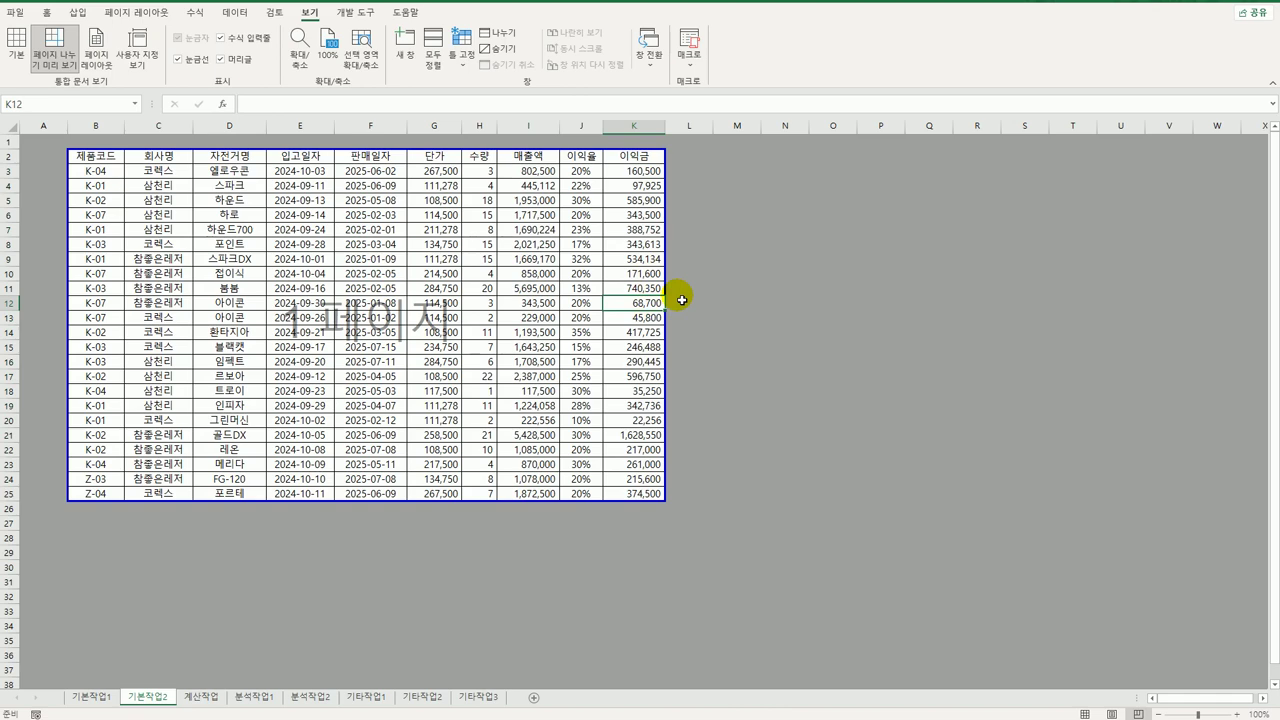
Step: On the 계산작업 sheet, enter the formula =E3-F3 in G3 to subtract 예약주문 from 재고
{"action": "left_click", "coordinate": [205, 697]}
{"action": "left_click", "coordinate": [594, 203]}
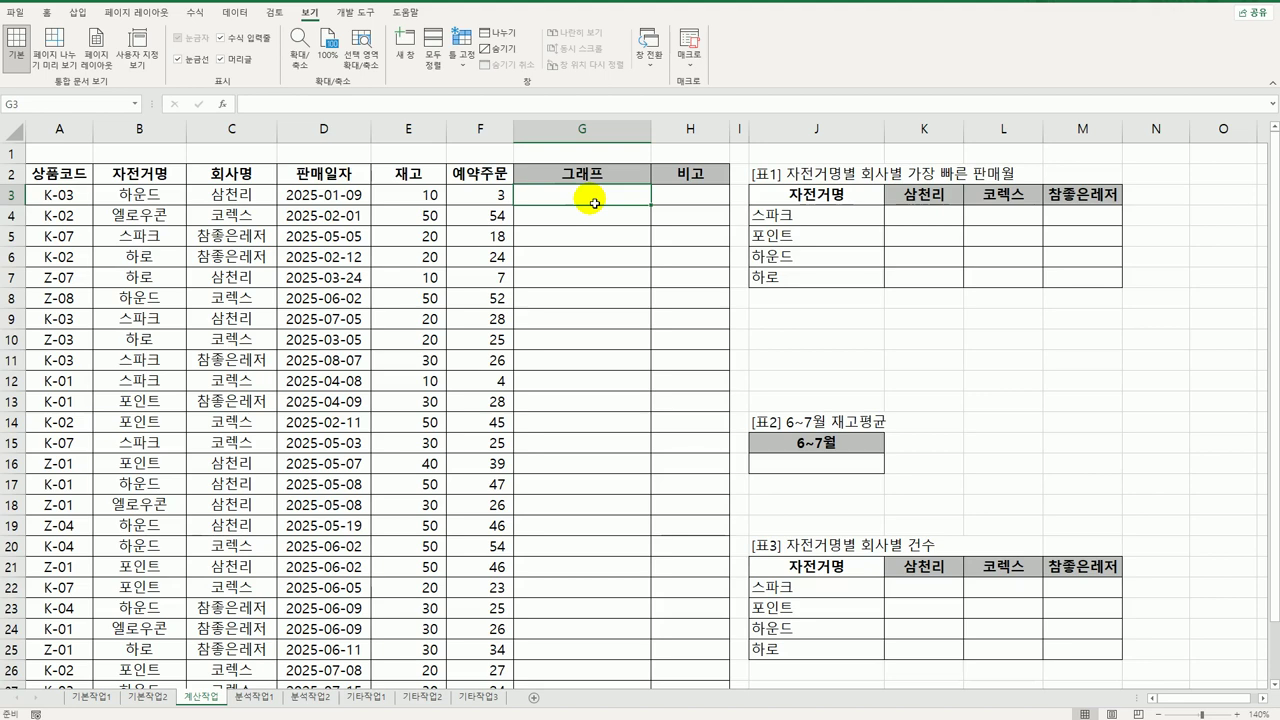
{"action": "left_click", "coordinate": [408, 200]}
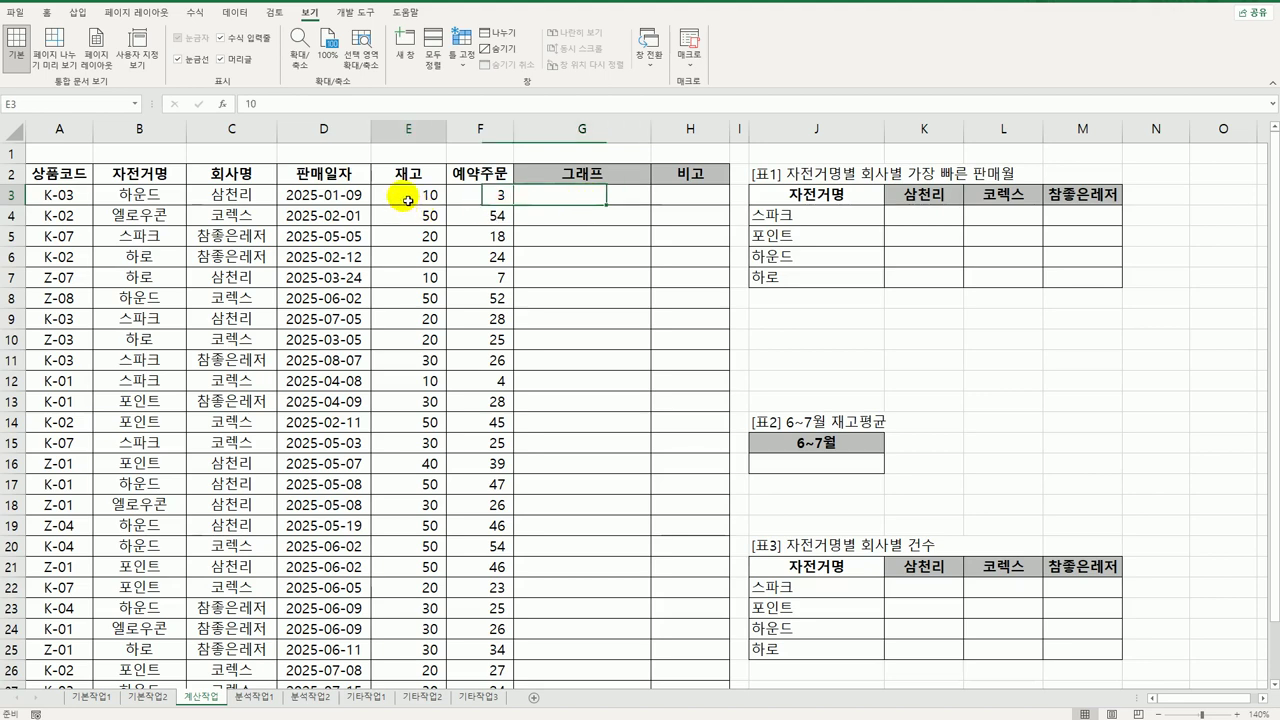
{"action": "left_click", "coordinate": [464, 201]}
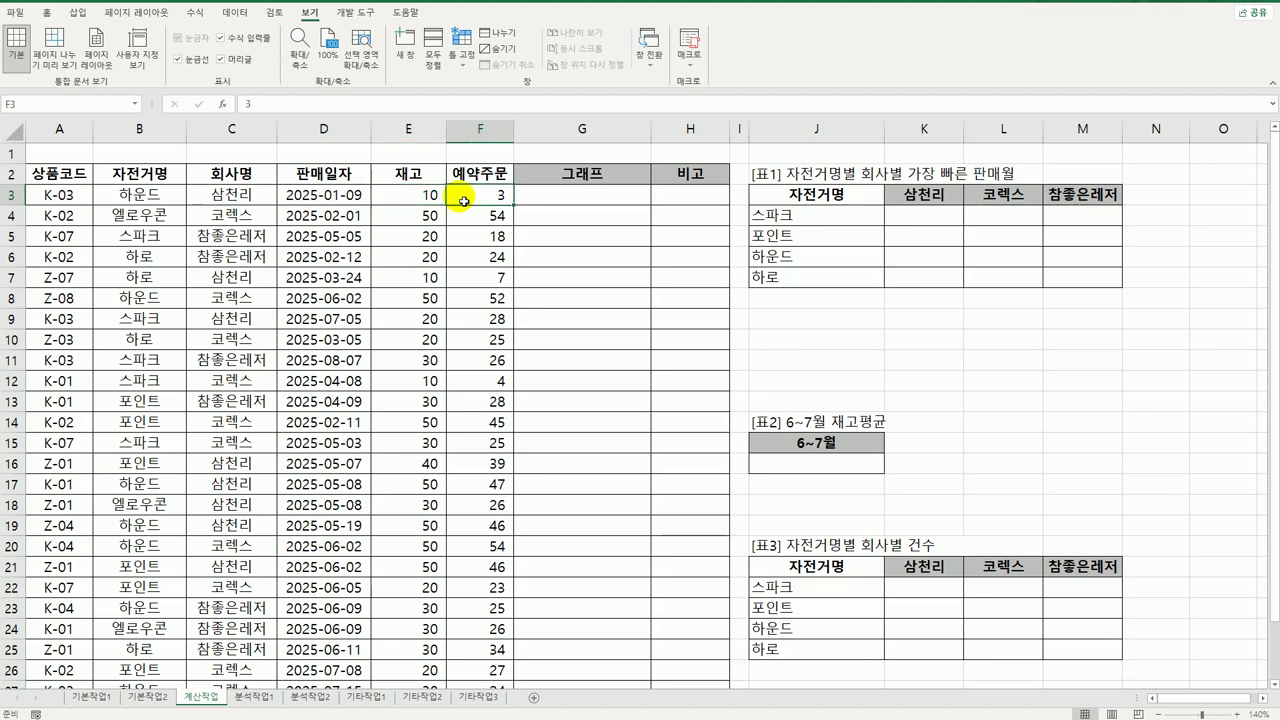
{"action": "left_click", "coordinate": [577, 194]}
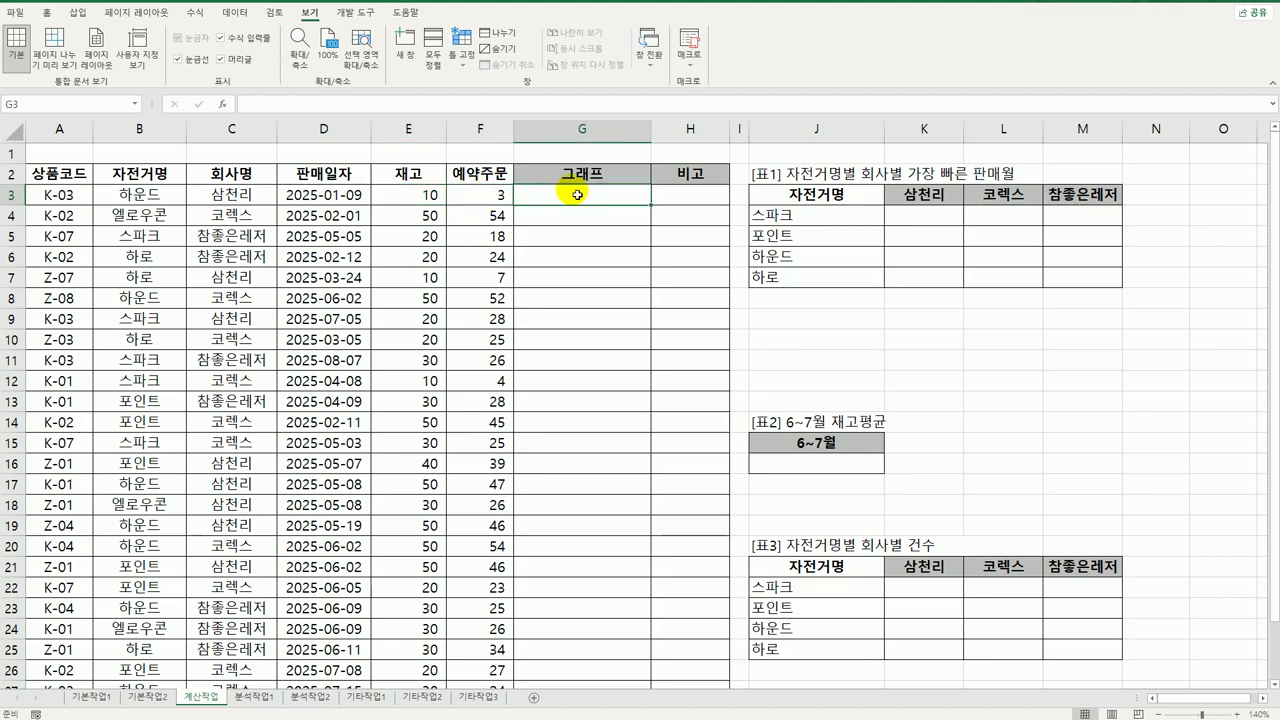
{"action": "type", "text": "="}
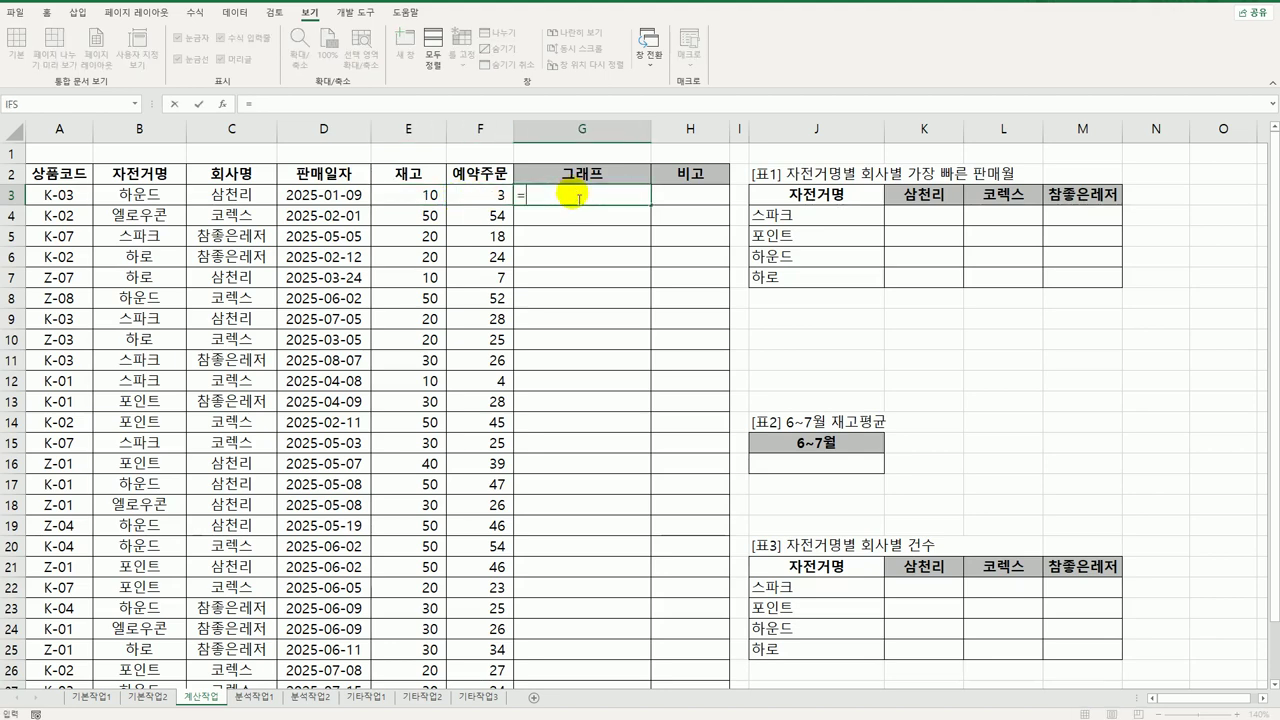
{"action": "left_click", "coordinate": [430, 195]}
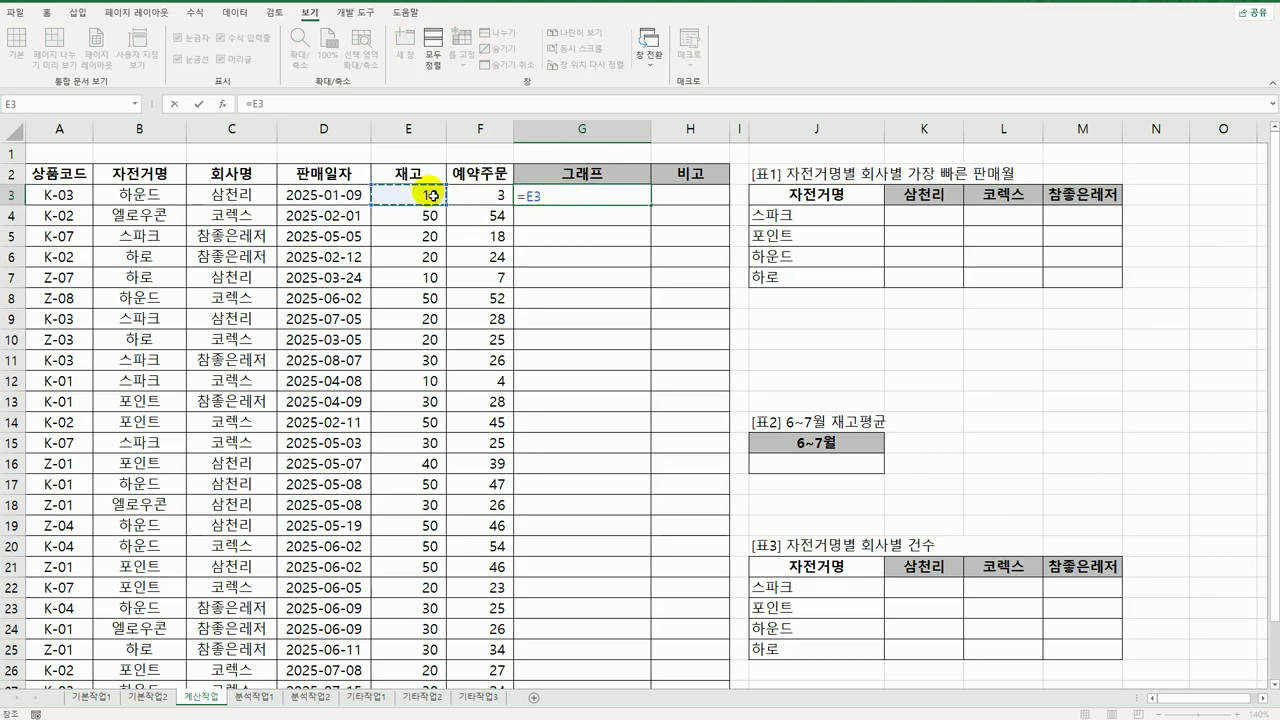
{"action": "type", "text": "-"}
{"action": "left_click", "coordinate": [505, 200]}
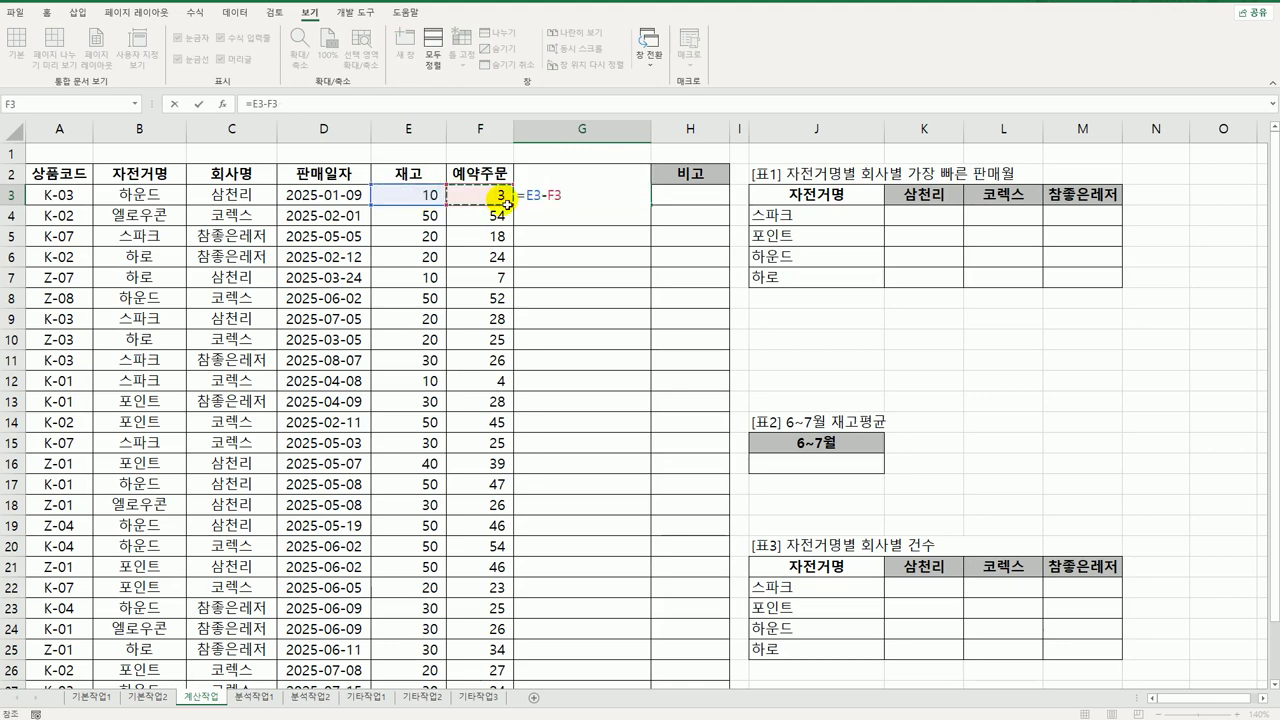
{"action": "key", "text": "Return"}
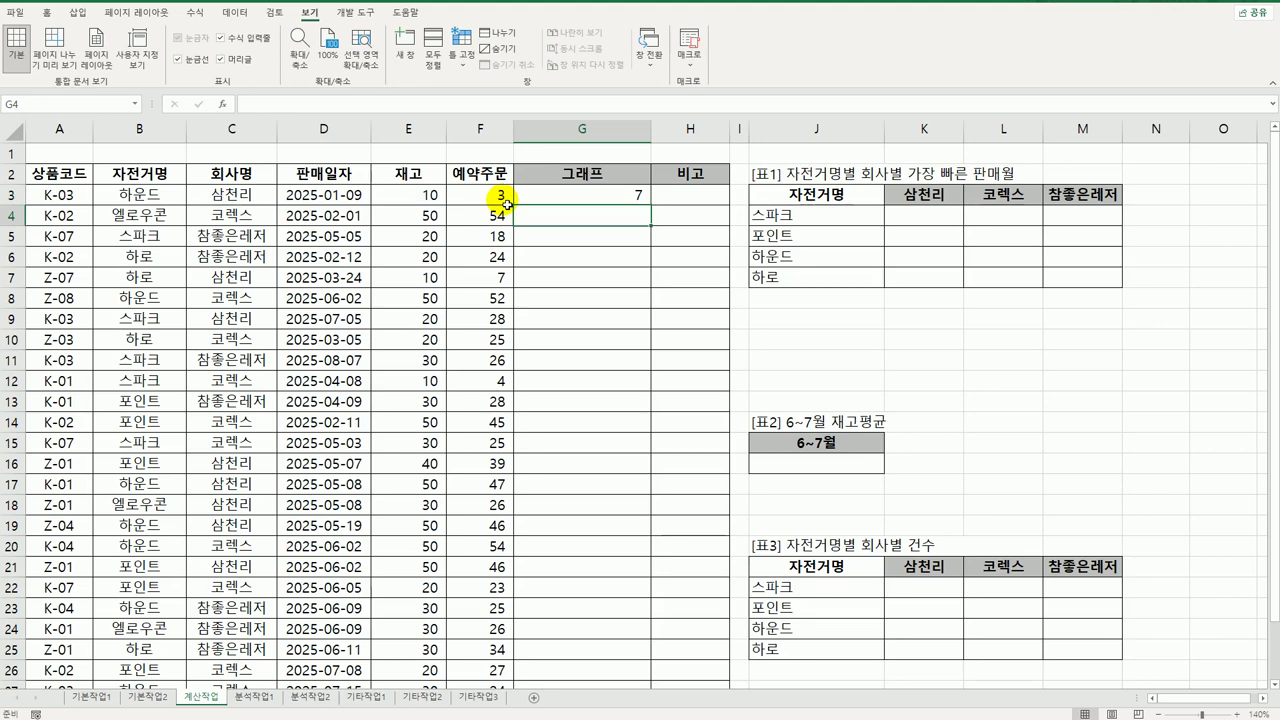
Step: Fill the subtraction formula from G3 down the 그래프 column to row 28
{"action": "left_click", "coordinate": [606, 190]}
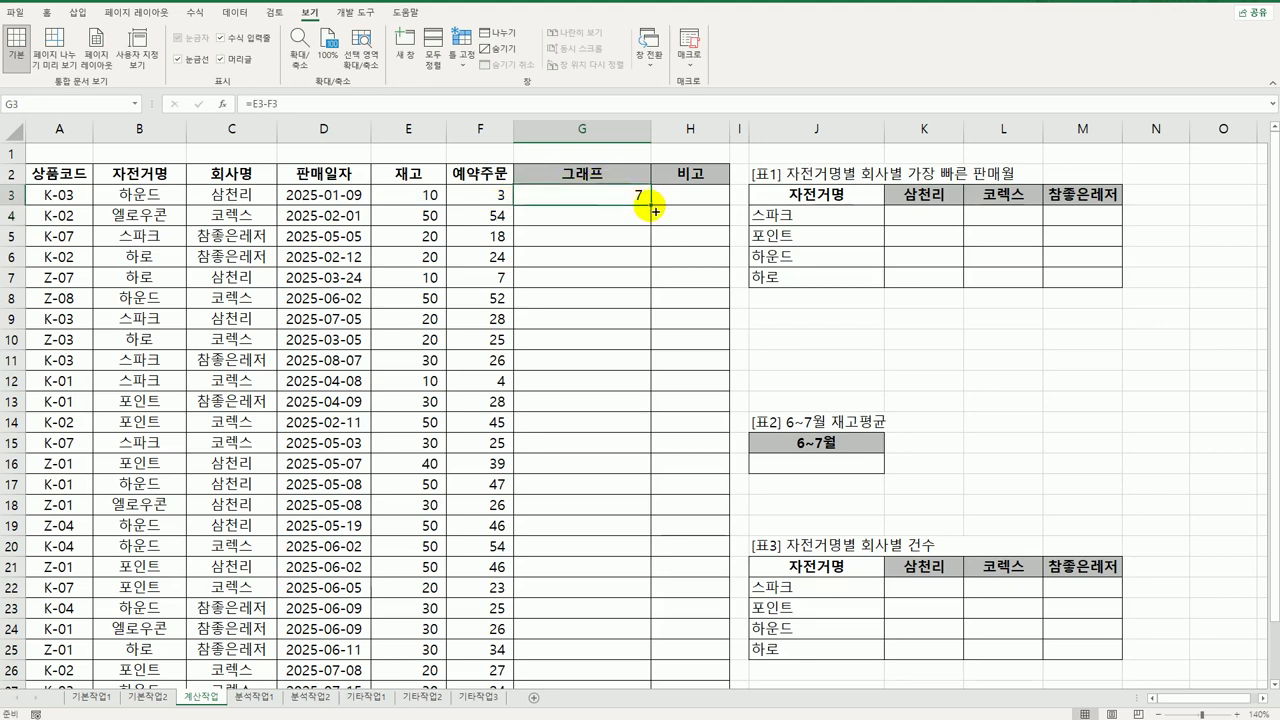
{"action": "double_click", "coordinate": [654, 209]}
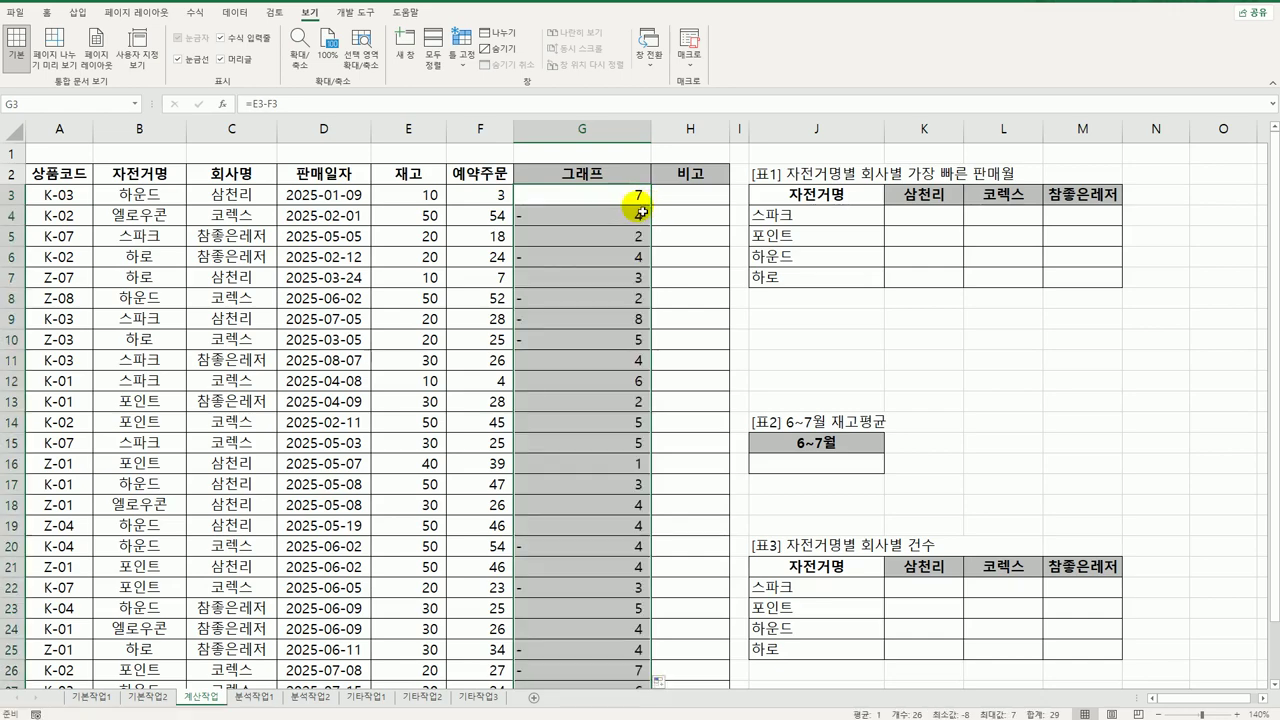
{"action": "scroll", "coordinate": [634, 228], "scroll_direction": "down", "scroll_amount": 3}
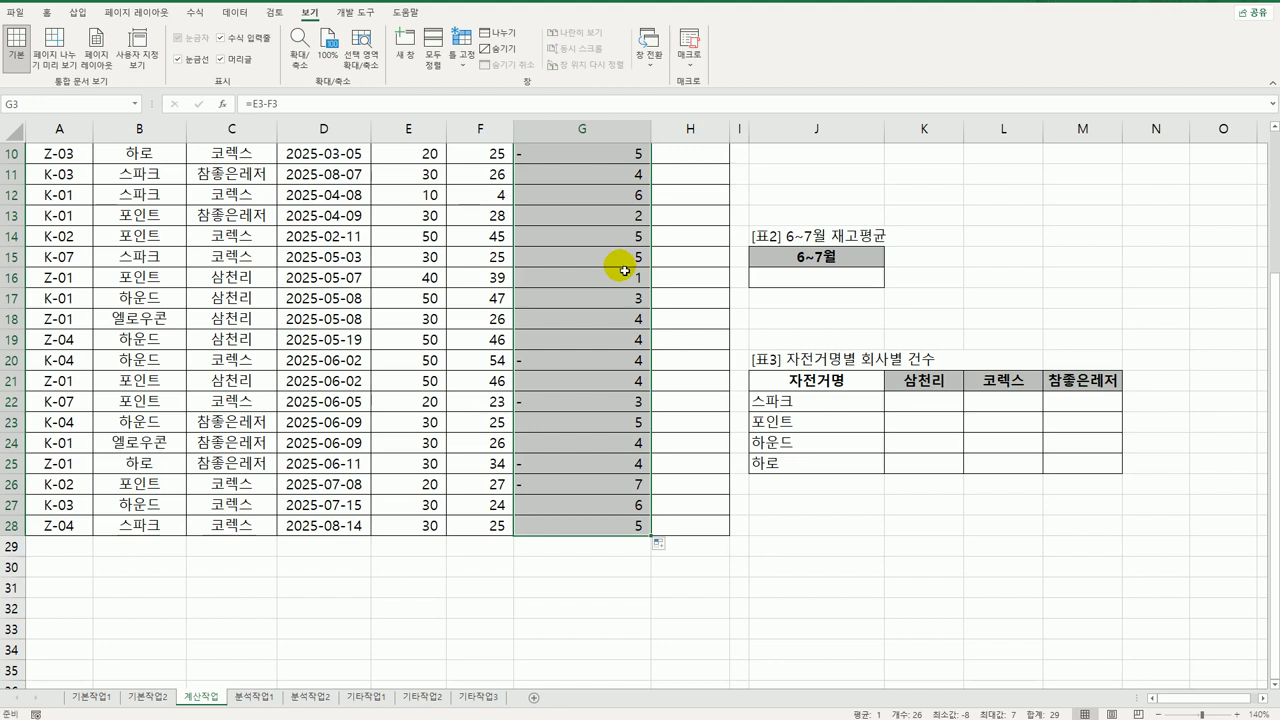
{"action": "scroll", "coordinate": [622, 262], "scroll_direction": "up", "scroll_amount": 3}
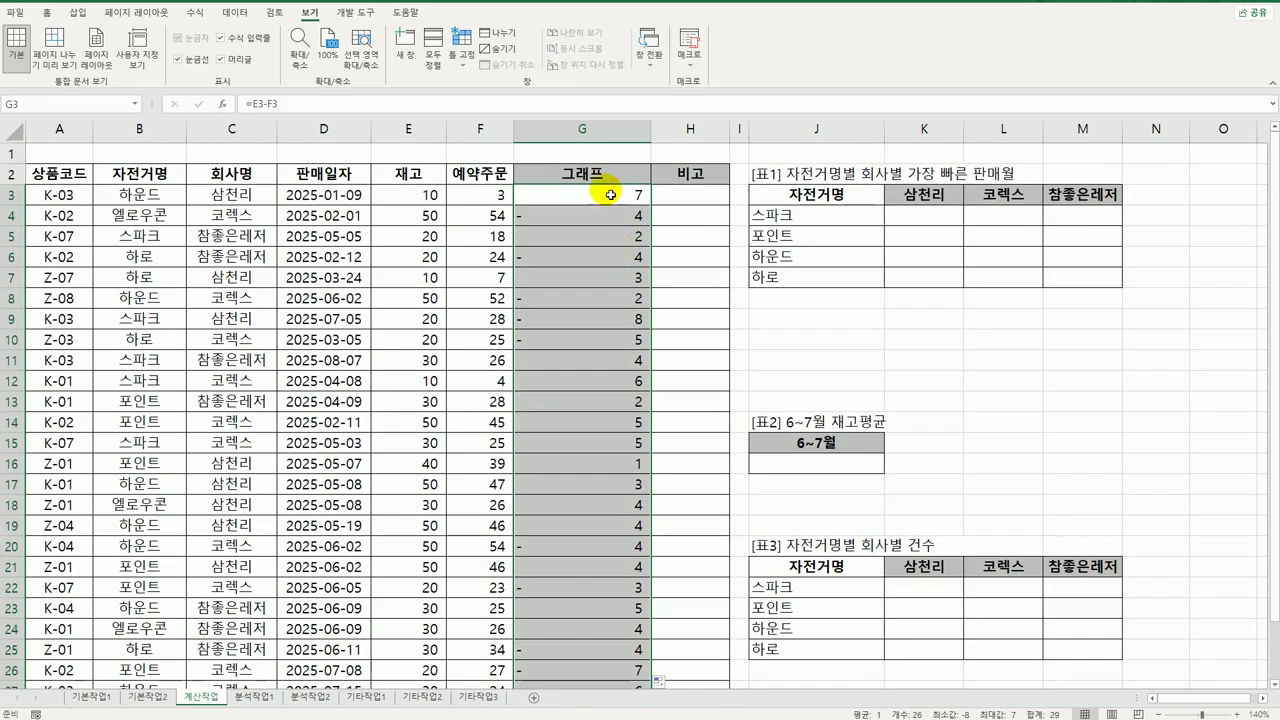
Step: Examine the positive and negative differences in the first rows of the 그래프 column, G3:G7
{"action": "left_click", "coordinate": [614, 215]}
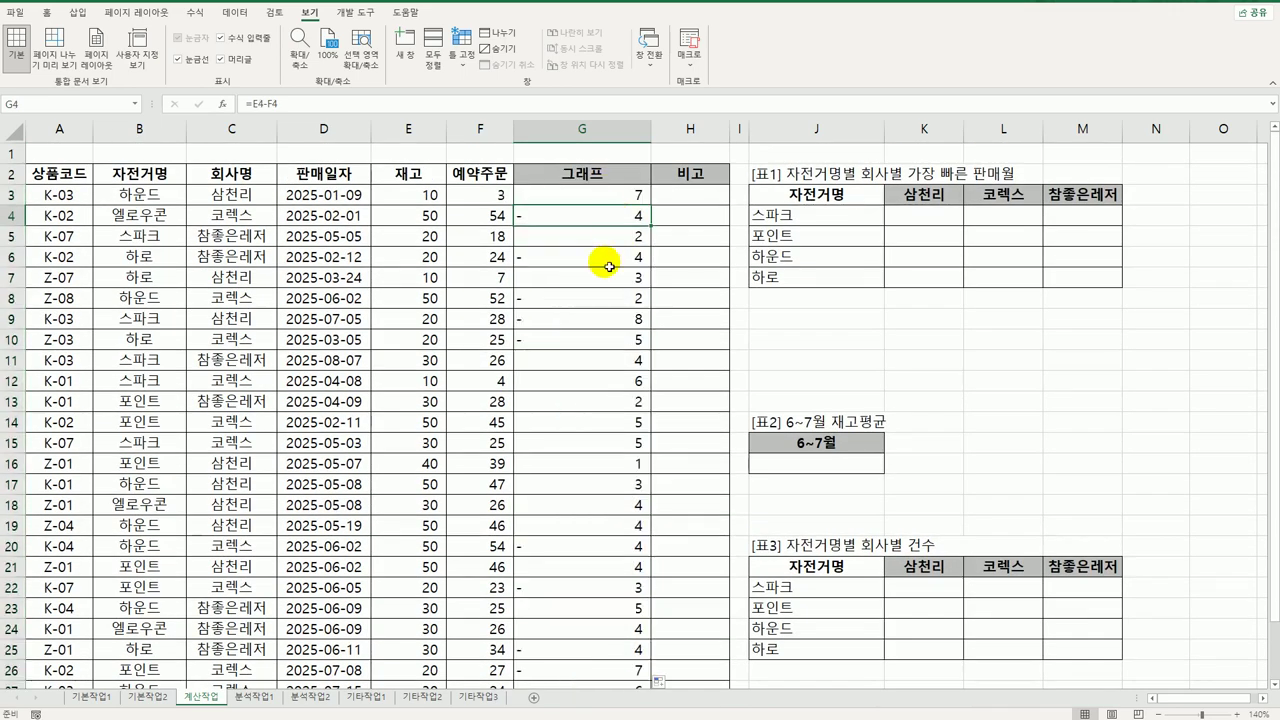
{"action": "left_click", "coordinate": [609, 266]}
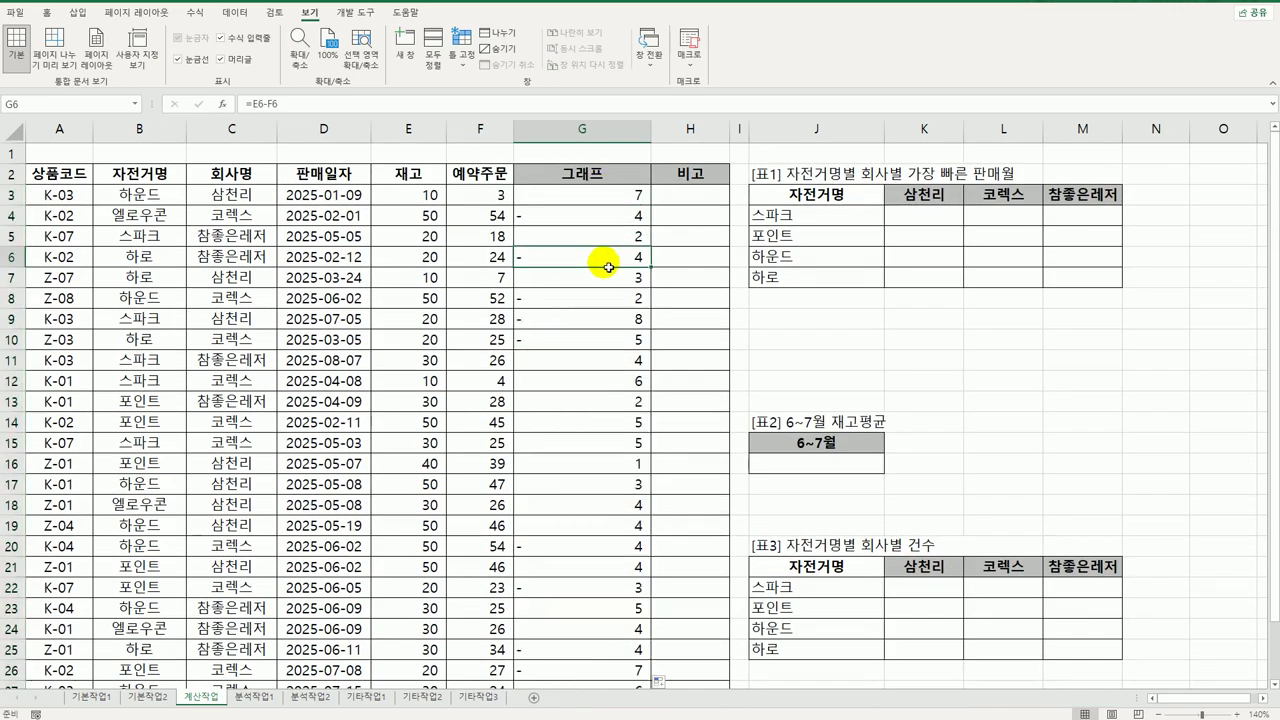
{"action": "left_click", "coordinate": [596, 197]}
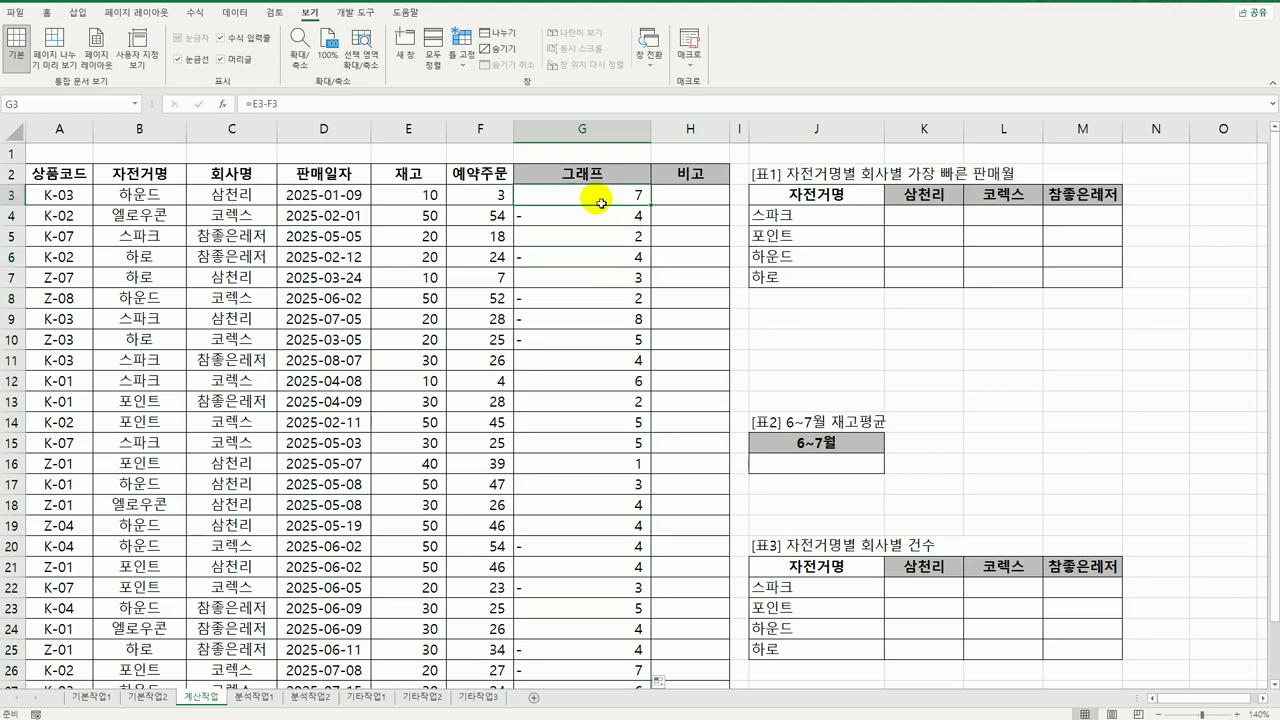
{"action": "left_click", "coordinate": [623, 240]}
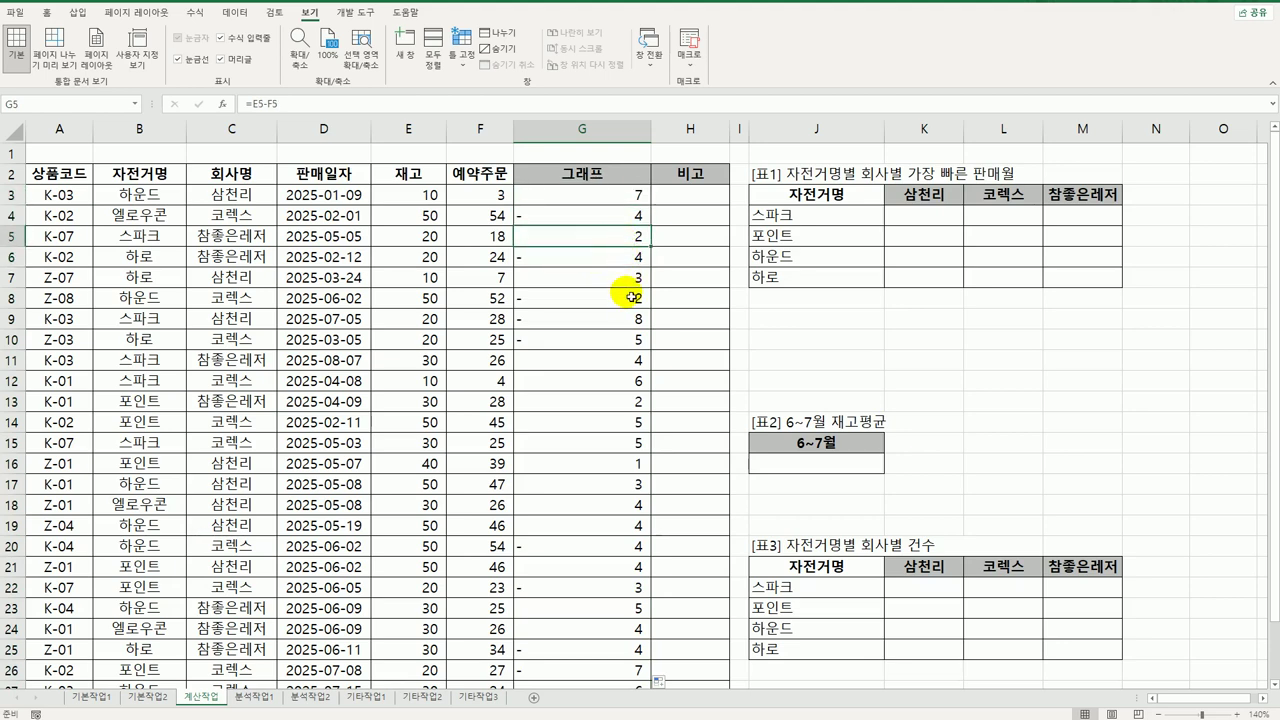
{"action": "left_click", "coordinate": [631, 284]}
{"action": "left_click", "coordinate": [623, 236]}
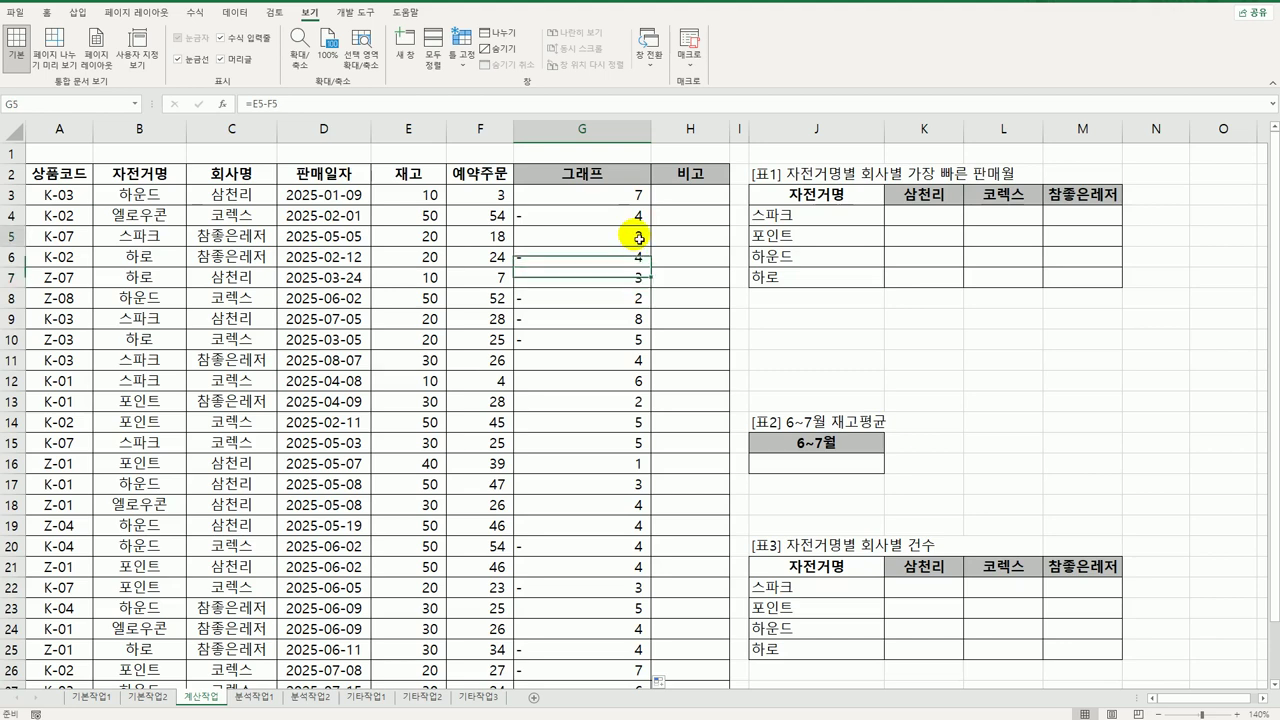
{"action": "left_click", "coordinate": [644, 284]}
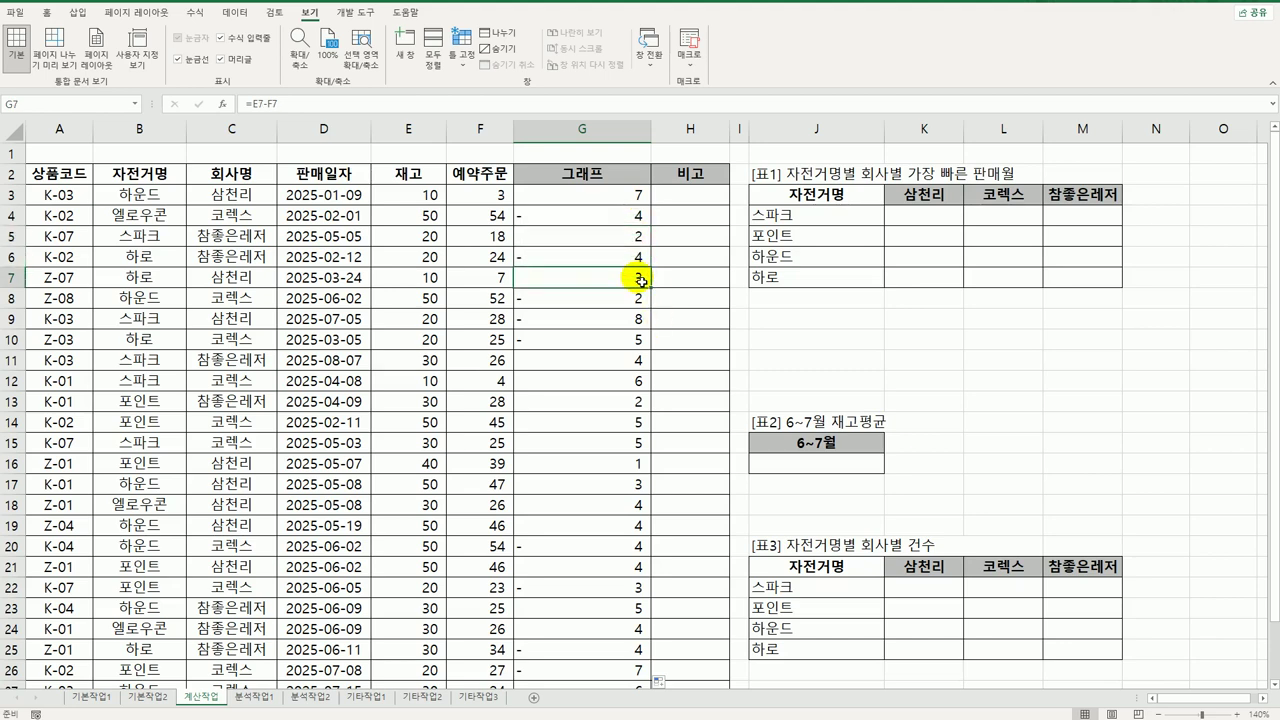
Step: Change the G3 formula to =REPT("▶",E3-F3) so the symbol repeats by the stock difference
{"action": "left_click", "coordinate": [638, 199]}
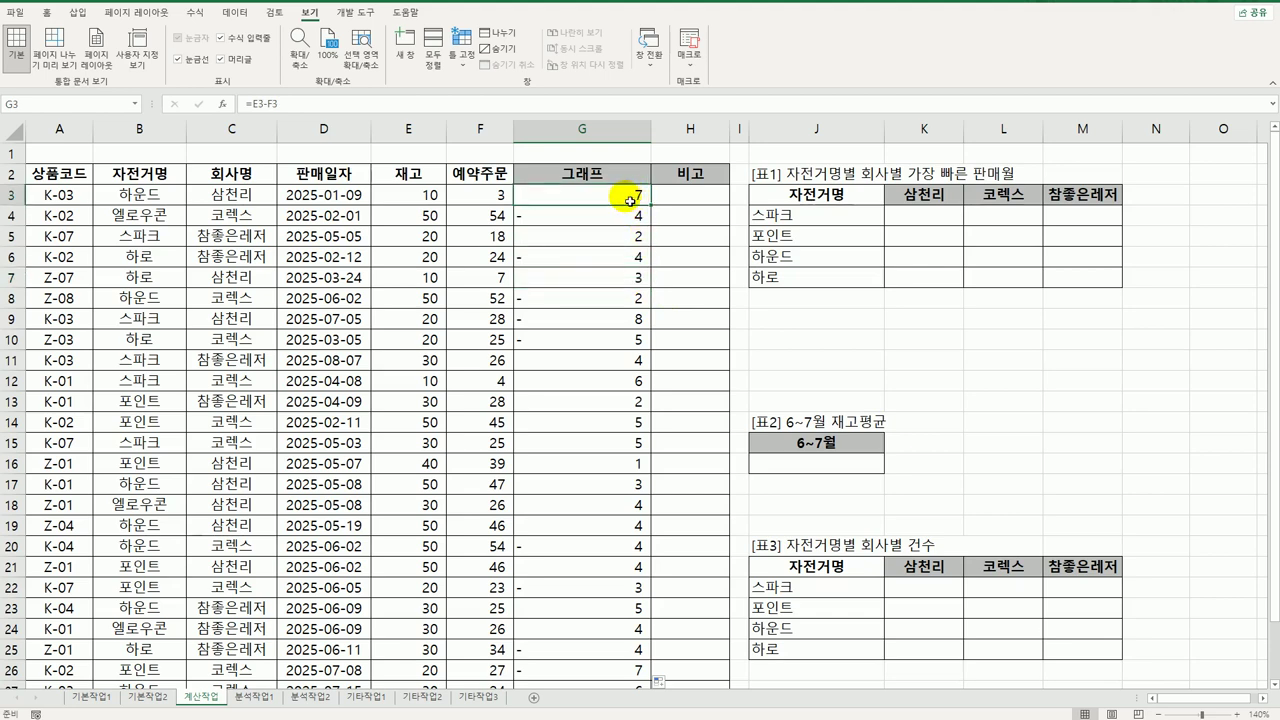
{"action": "double_click", "coordinate": [630, 201]}
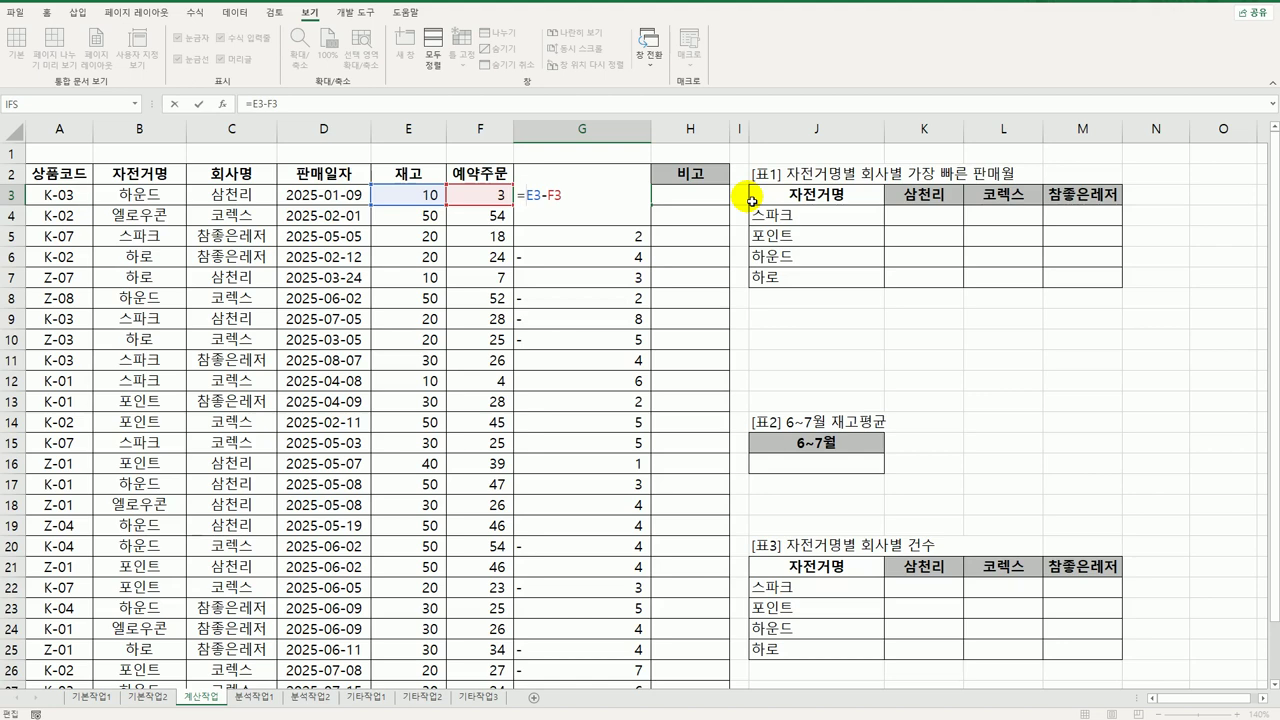
{"action": "type", "text": "rept"}
{"action": "key", "text": "Tab"}
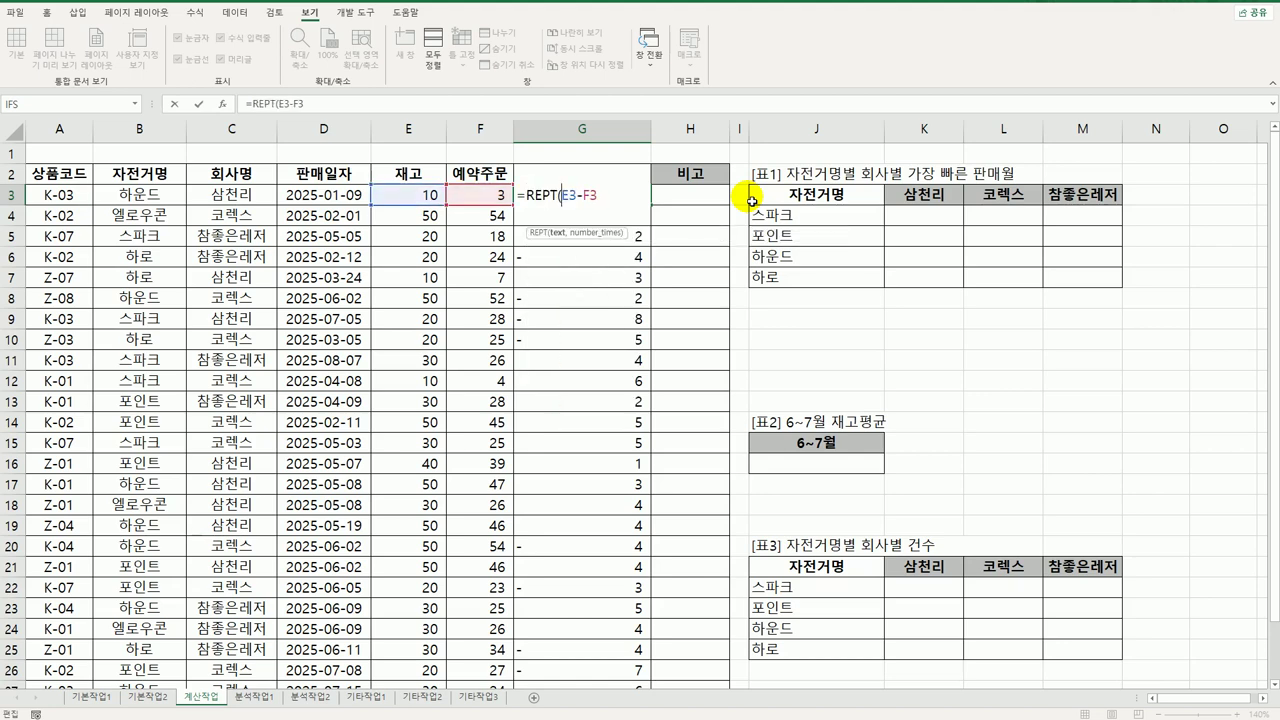
{"action": "type", "text": "\""}
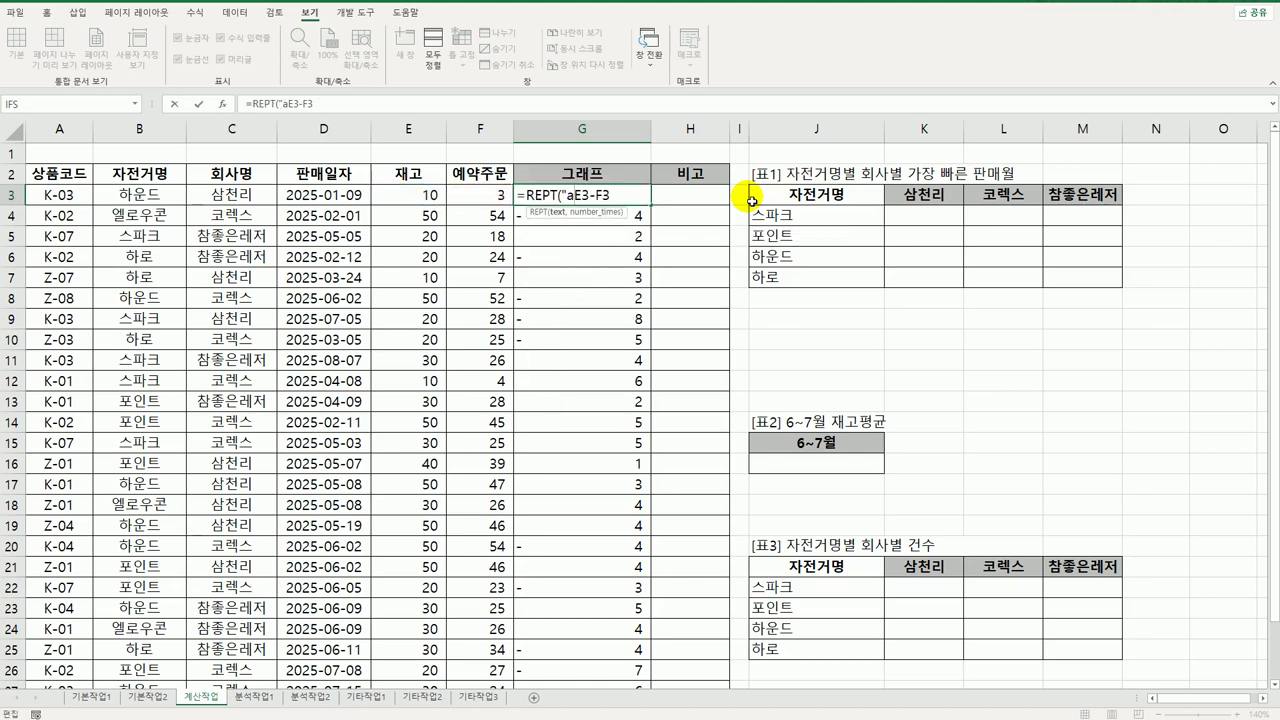
{"action": "type", "text": "ㅁ"}
{"action": "key", "text": "Hangul_Hanja"}
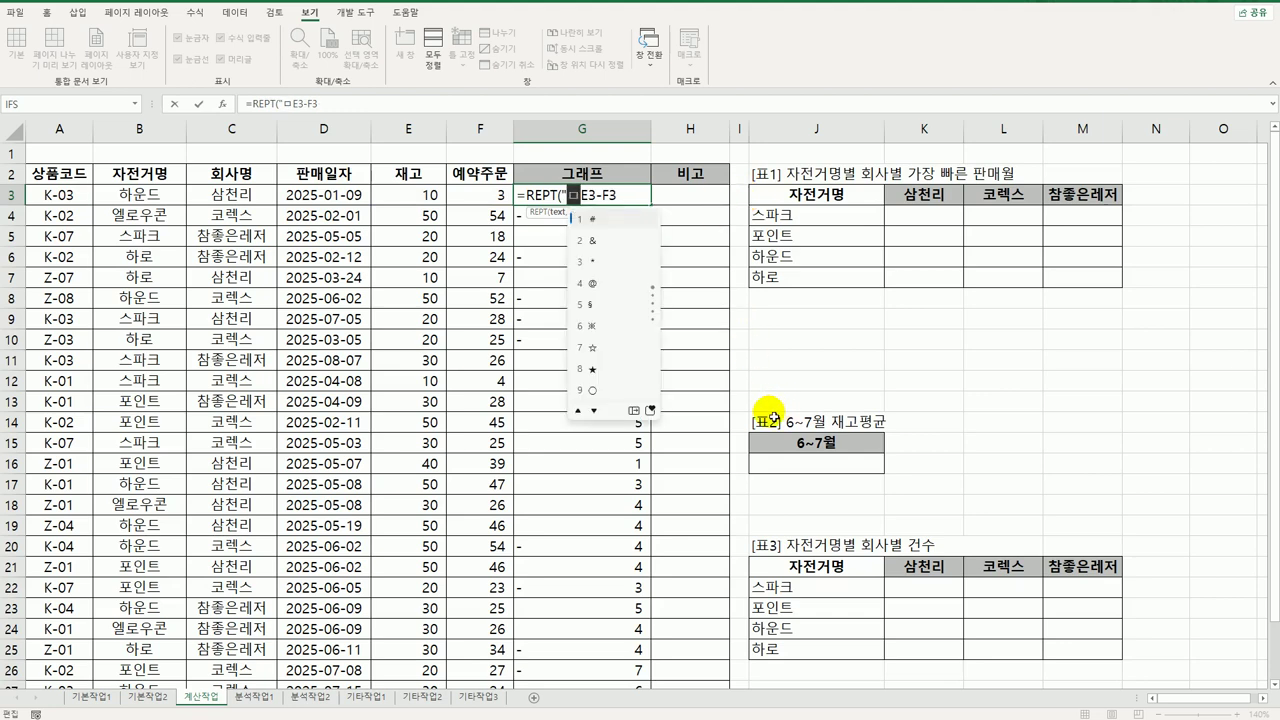
{"action": "left_click", "coordinate": [651, 410]}
{"action": "left_click", "coordinate": [792, 241]}
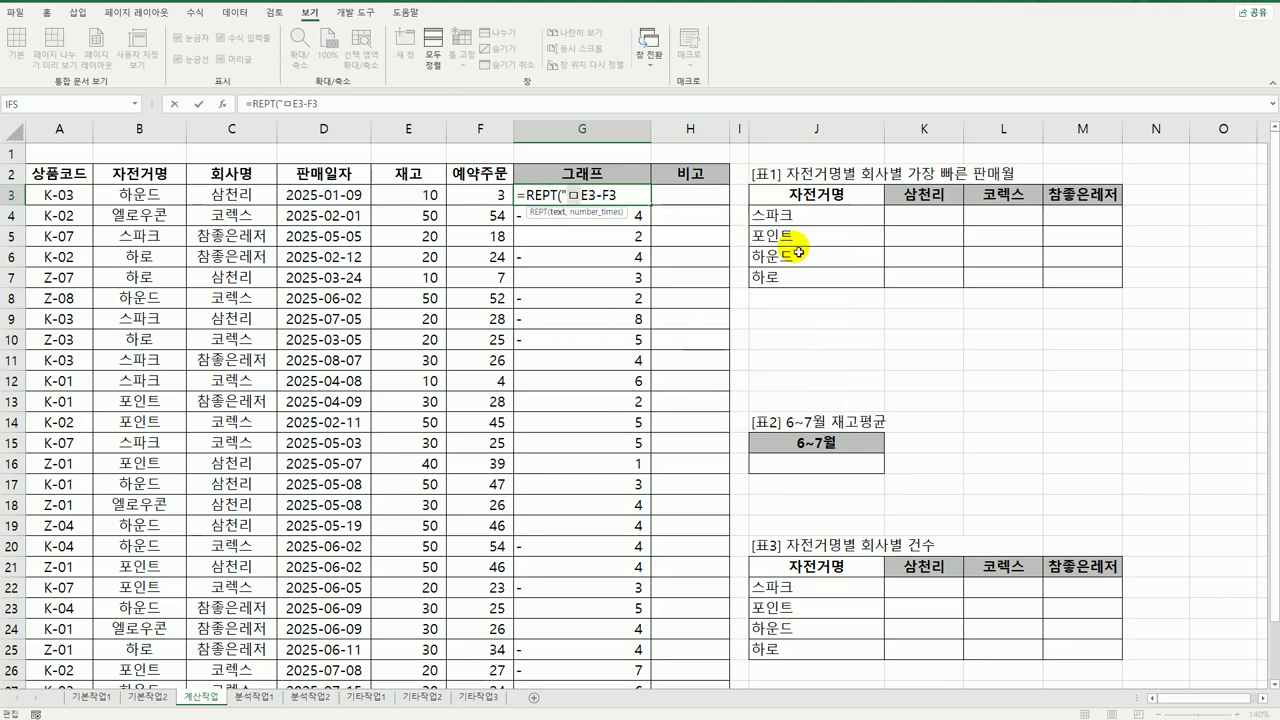
{"action": "type", "text": "\","}
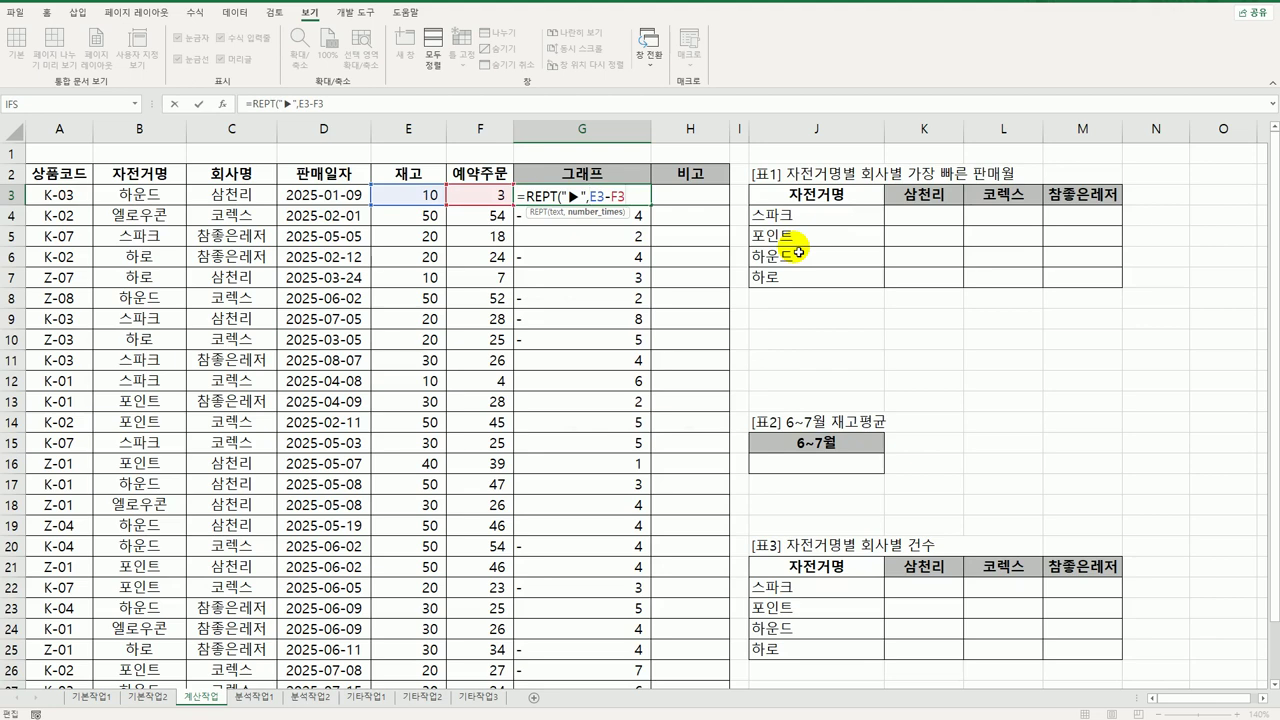
{"action": "key", "text": "Return"}
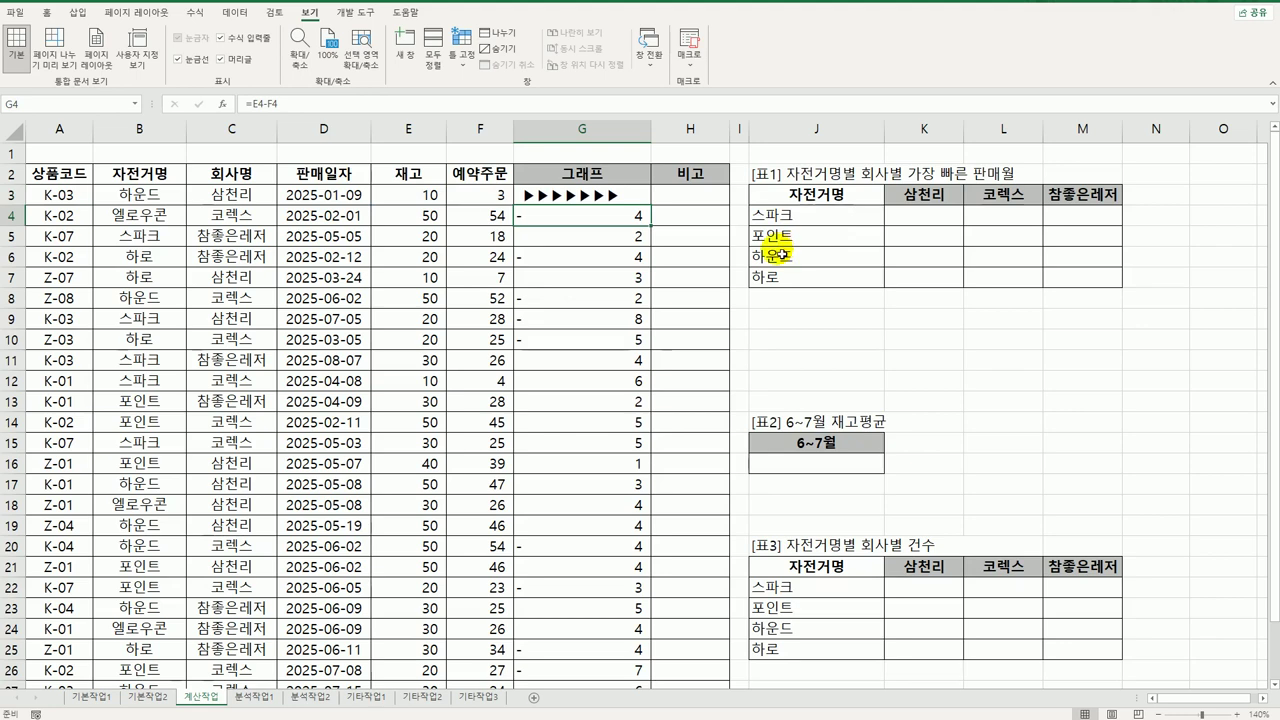
Step: Fill the REPT formula from G3 down the 그래프 column and check the formula in G4
{"action": "left_click", "coordinate": [583, 190]}
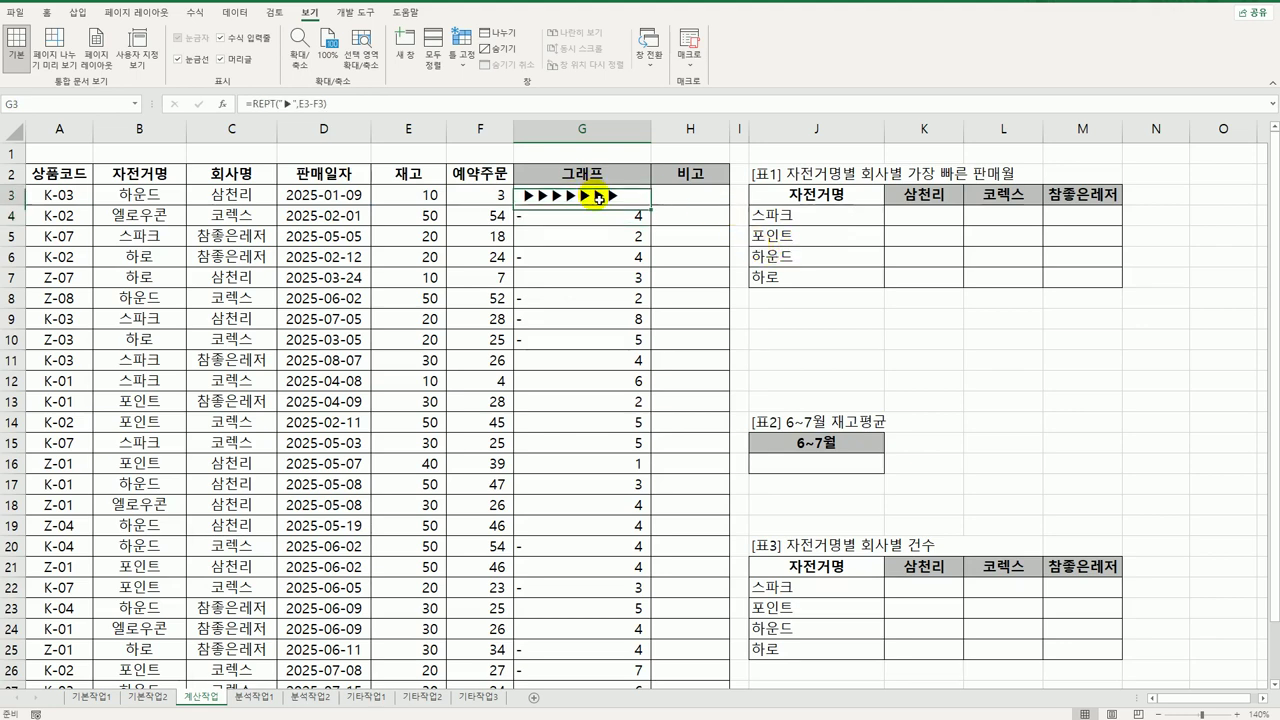
{"action": "double_click", "coordinate": [653, 204]}
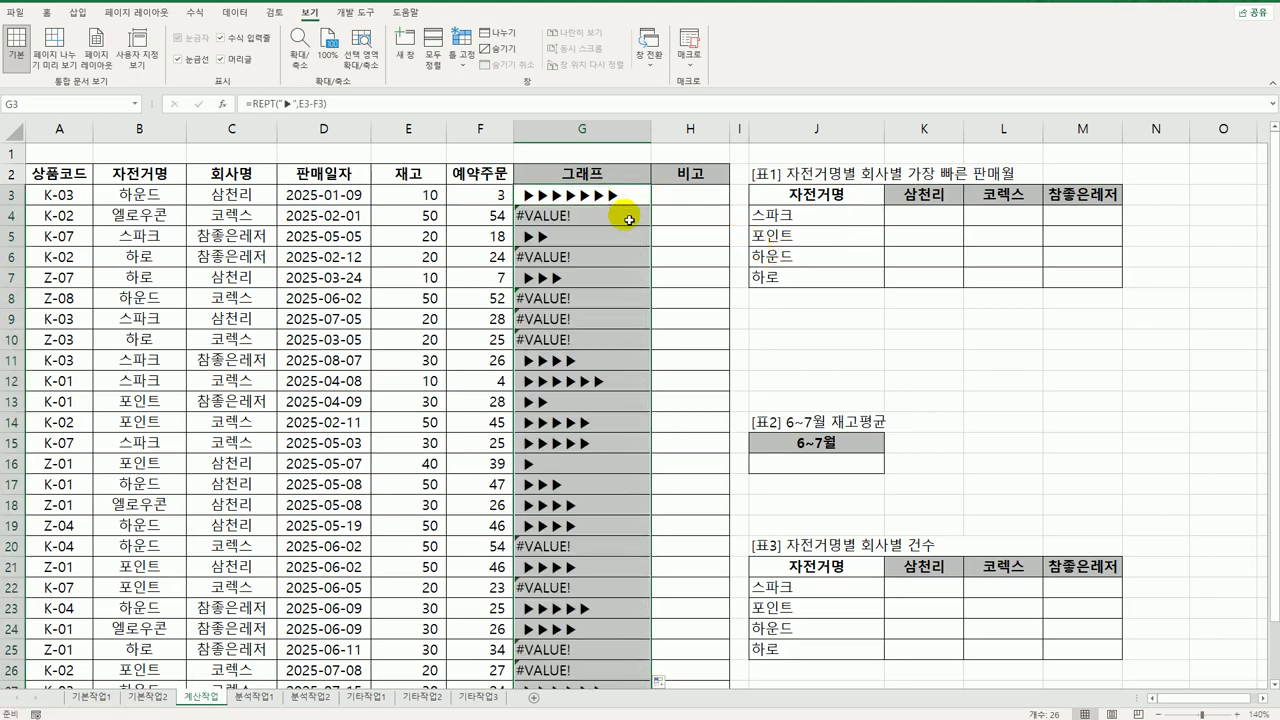
{"action": "left_click", "coordinate": [628, 223]}
{"action": "left_click", "coordinate": [628, 223]}
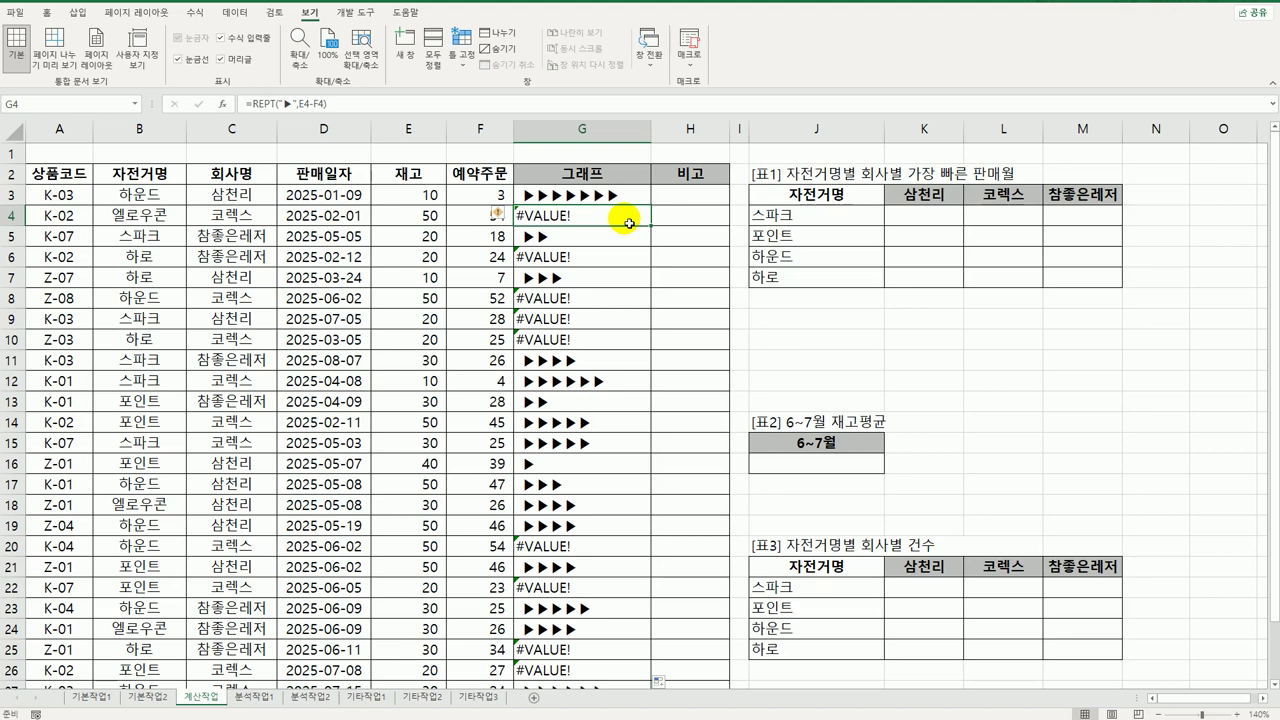
Step: Wrap the existing REPT formula in G3 in an IFERROR function
{"action": "left_click", "coordinate": [613, 200]}
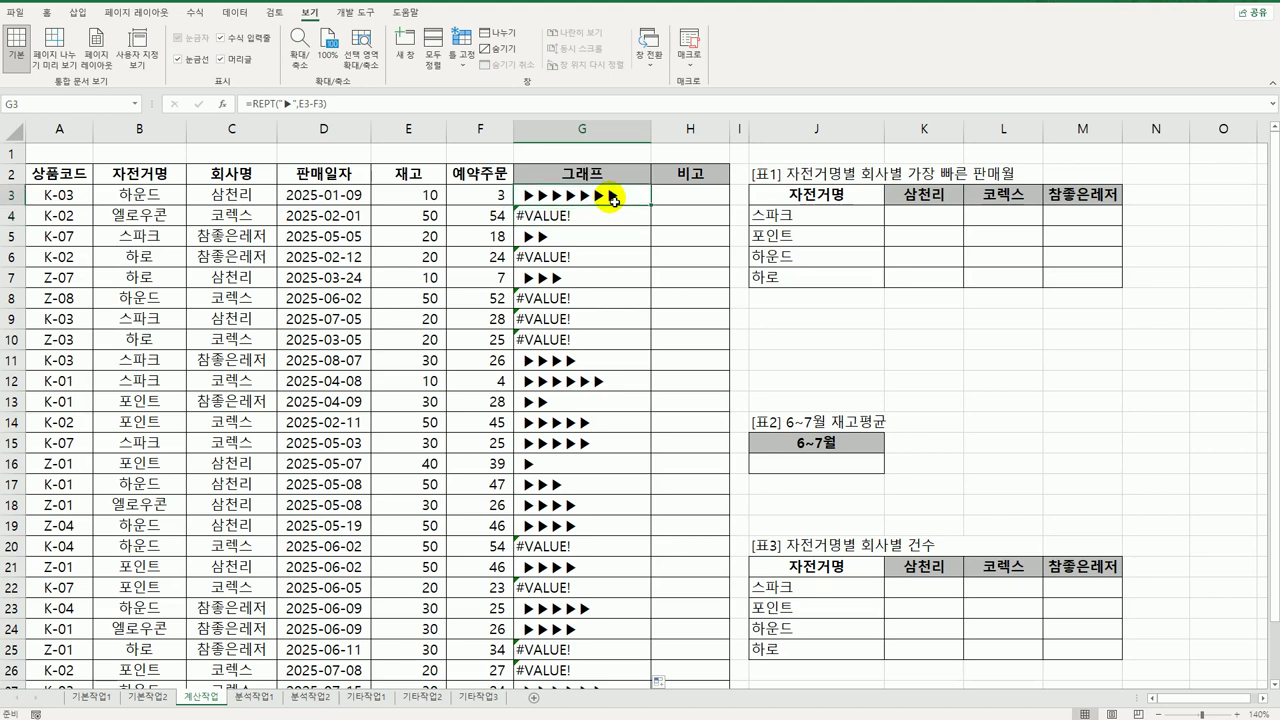
{"action": "double_click", "coordinate": [560, 192]}
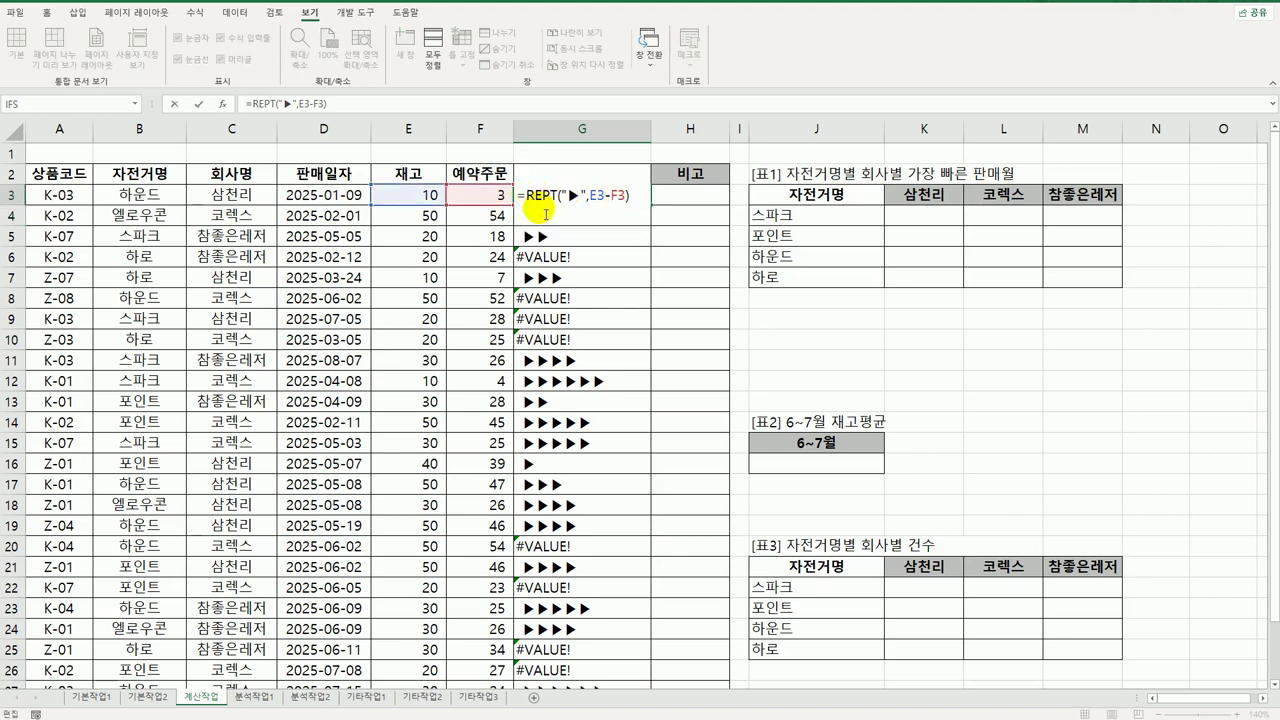
{"action": "type", "text": "if"}
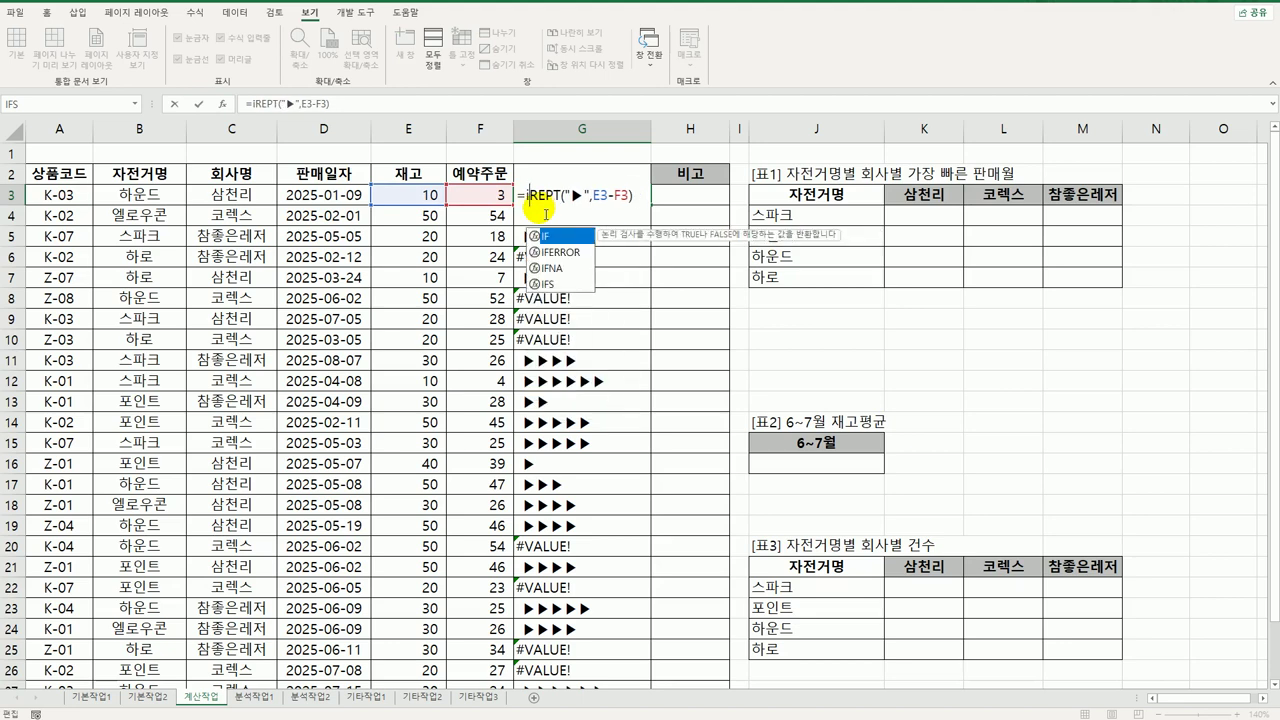
{"action": "key", "text": "Down"}
{"action": "key", "text": "Tab"}
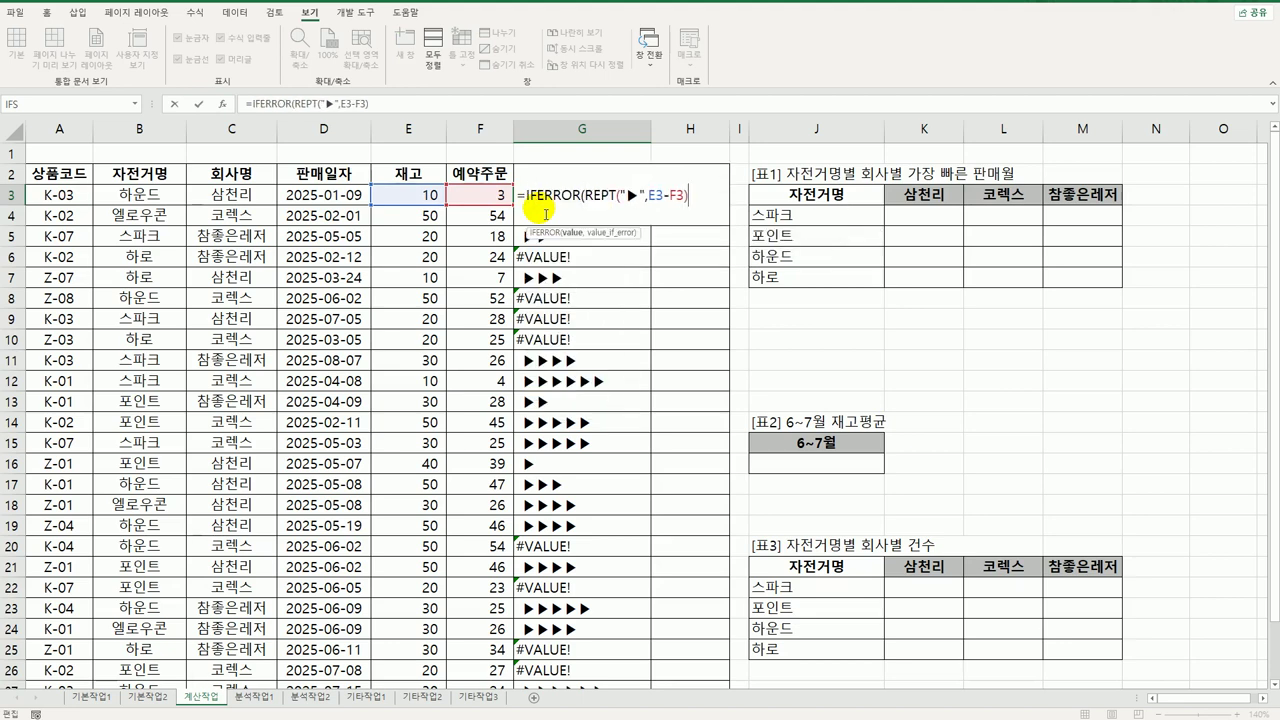
Step: Add a second REPT with the hollow symbol "▷" as the IFERROR fallback in the G3 formula
{"action": "type", "text": ",rept(\""}
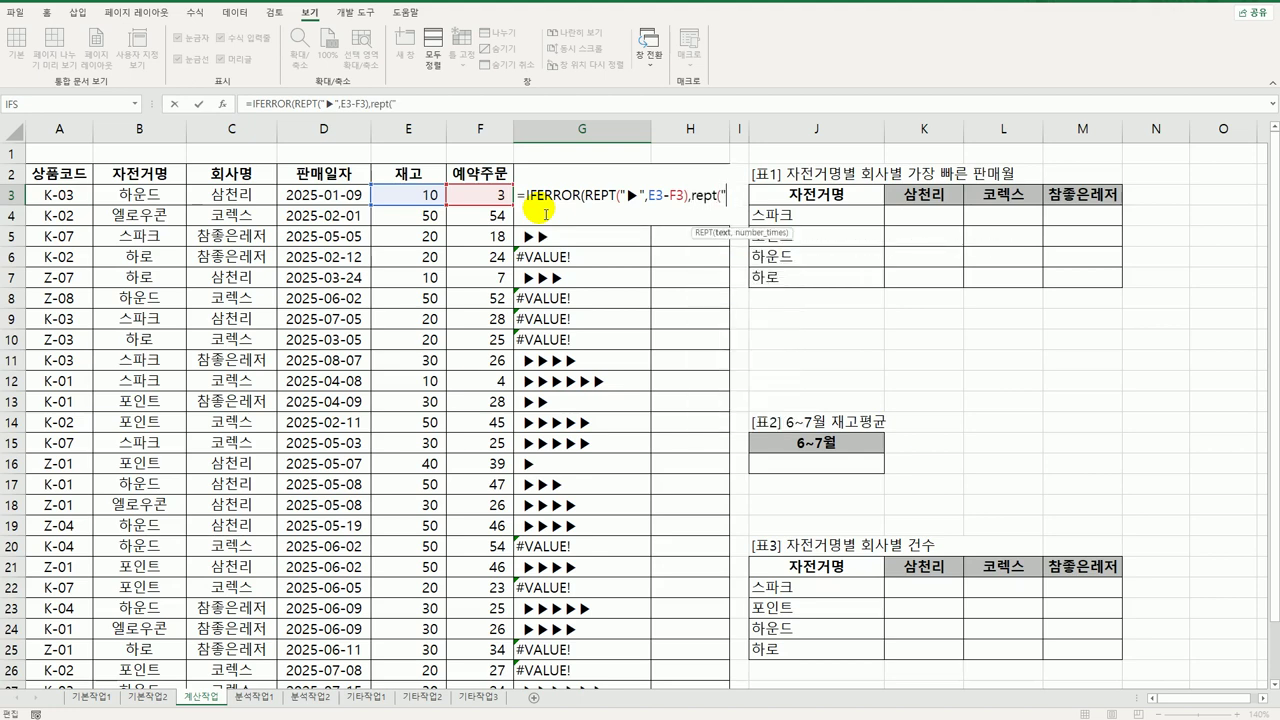
{"action": "type", "text": "ㅁ"}
{"action": "key", "text": "Hangul_Hanja"}
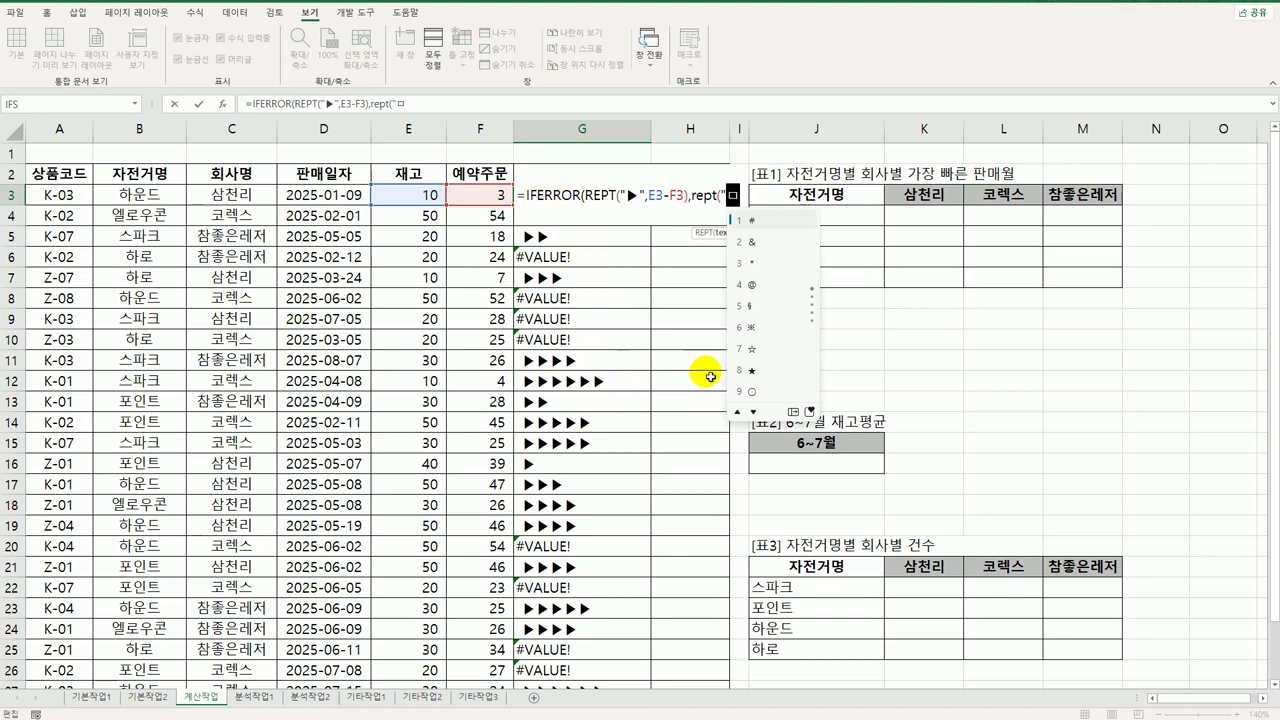
{"action": "left_click", "coordinate": [794, 412]}
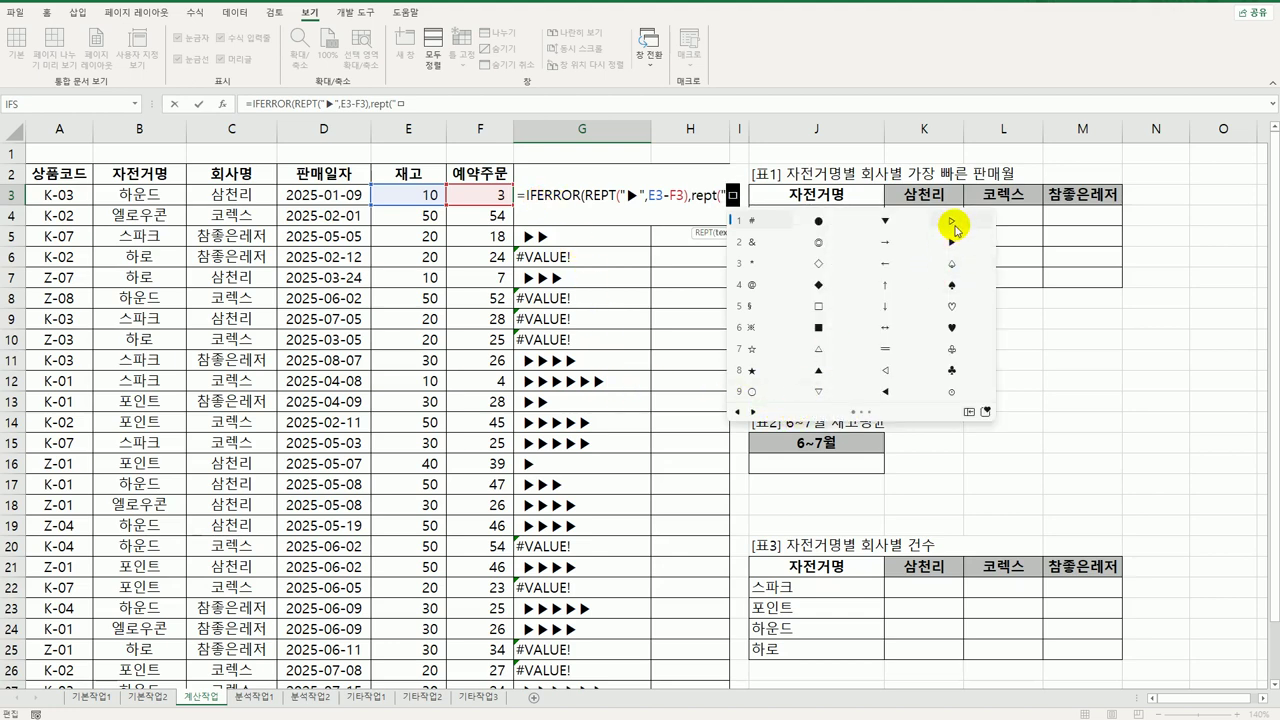
{"action": "left_click", "coordinate": [955, 228]}
{"action": "type", "text": "\""}
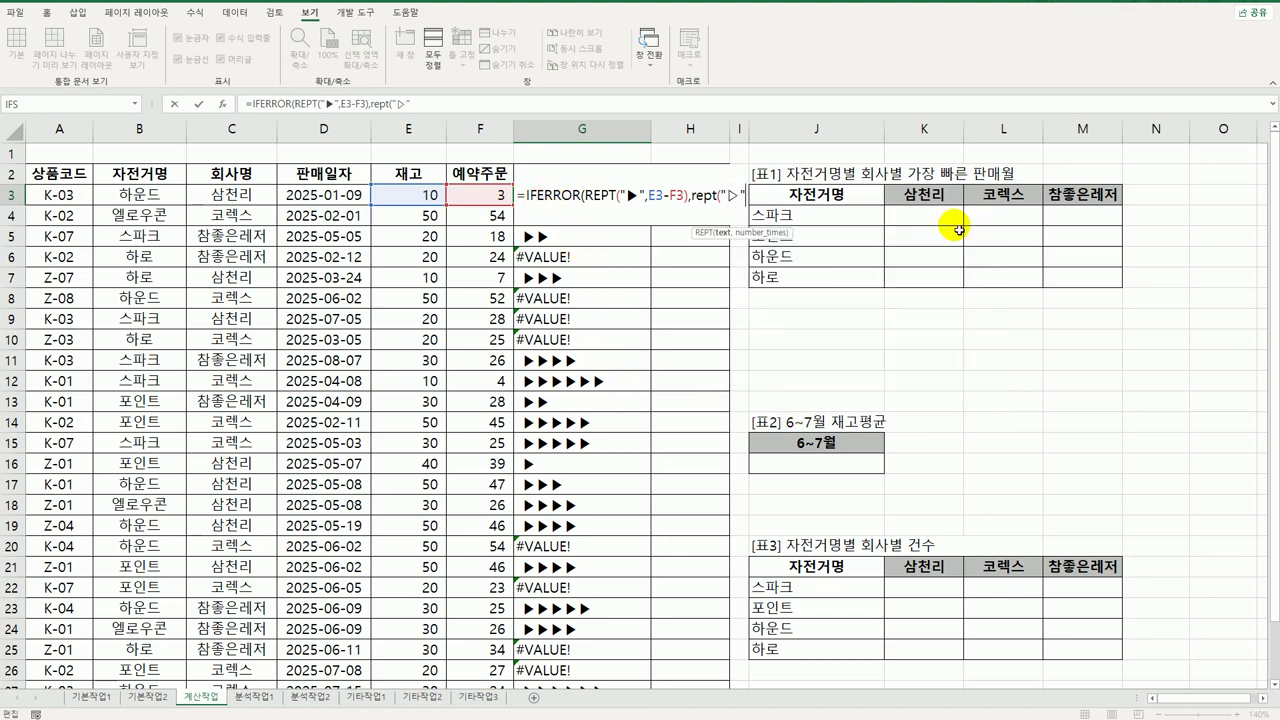
Step: Complete the G3 formula with ABS(E3-F3) as the ▷ repeat count and fill it down the 그래프 column
{"action": "type", "text": ","}
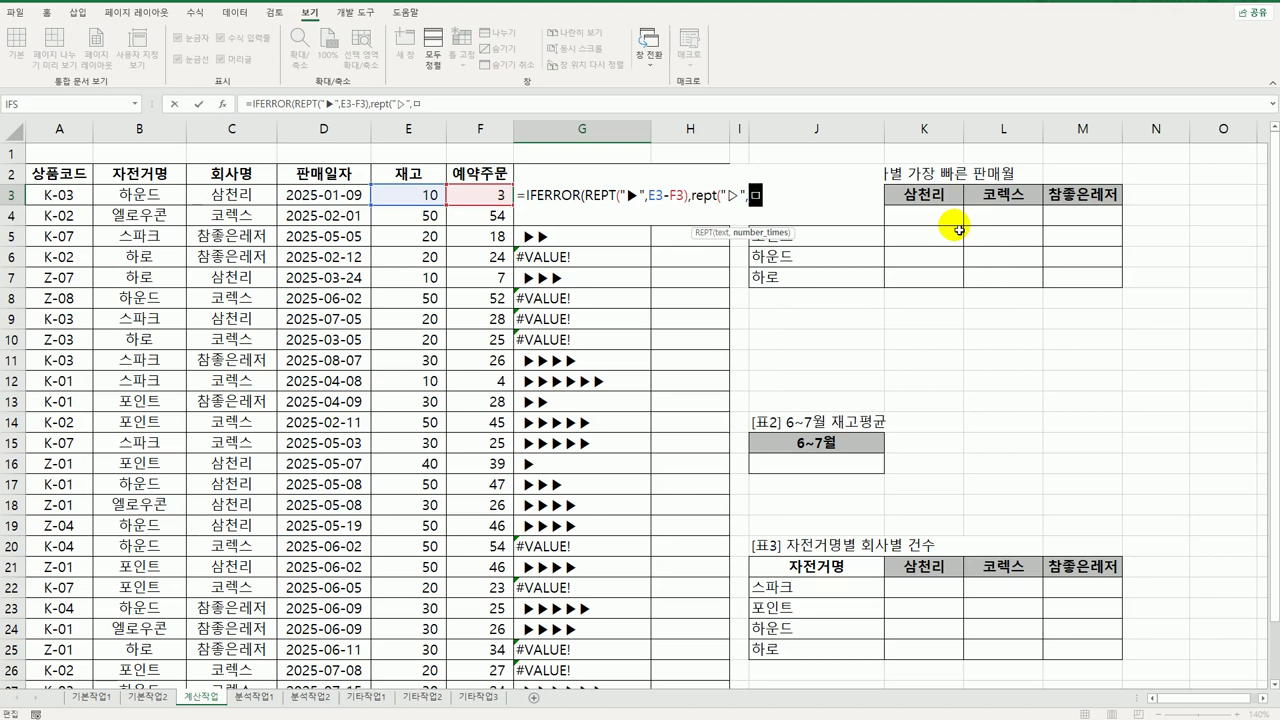
{"action": "type", "text": "abs("}
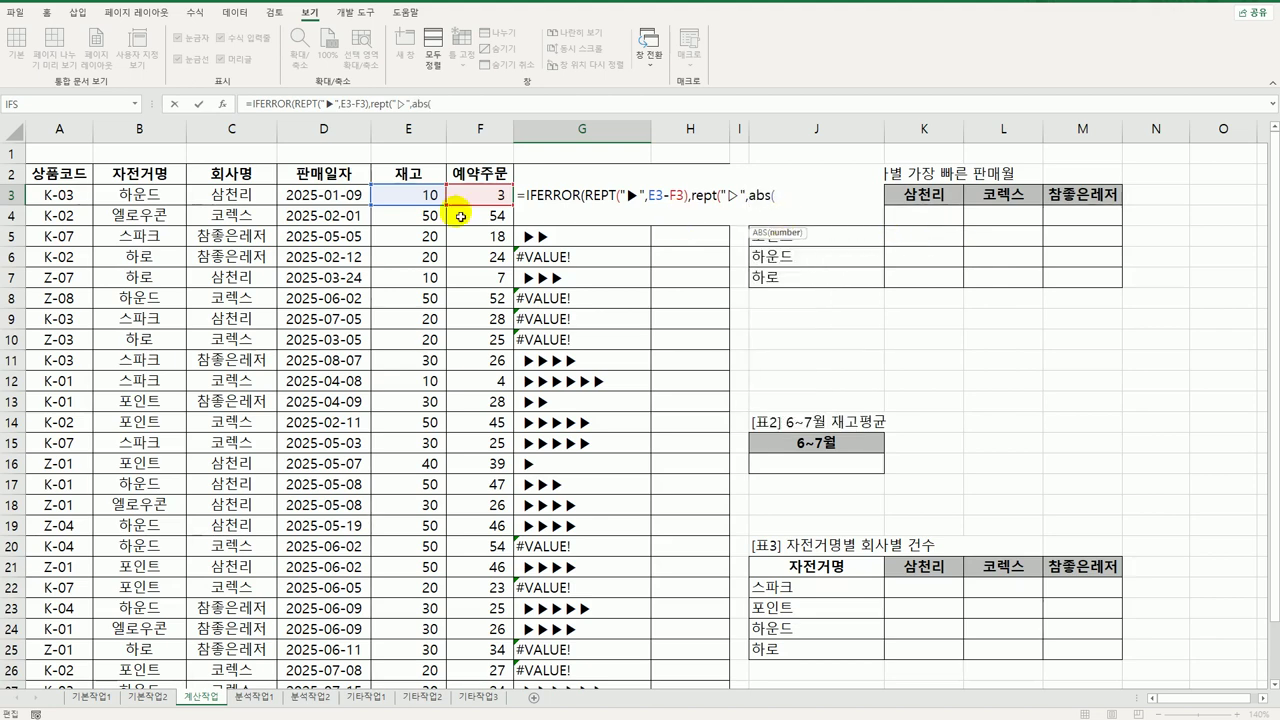
{"action": "left_click", "coordinate": [405, 201]}
{"action": "type", "text": "-"}
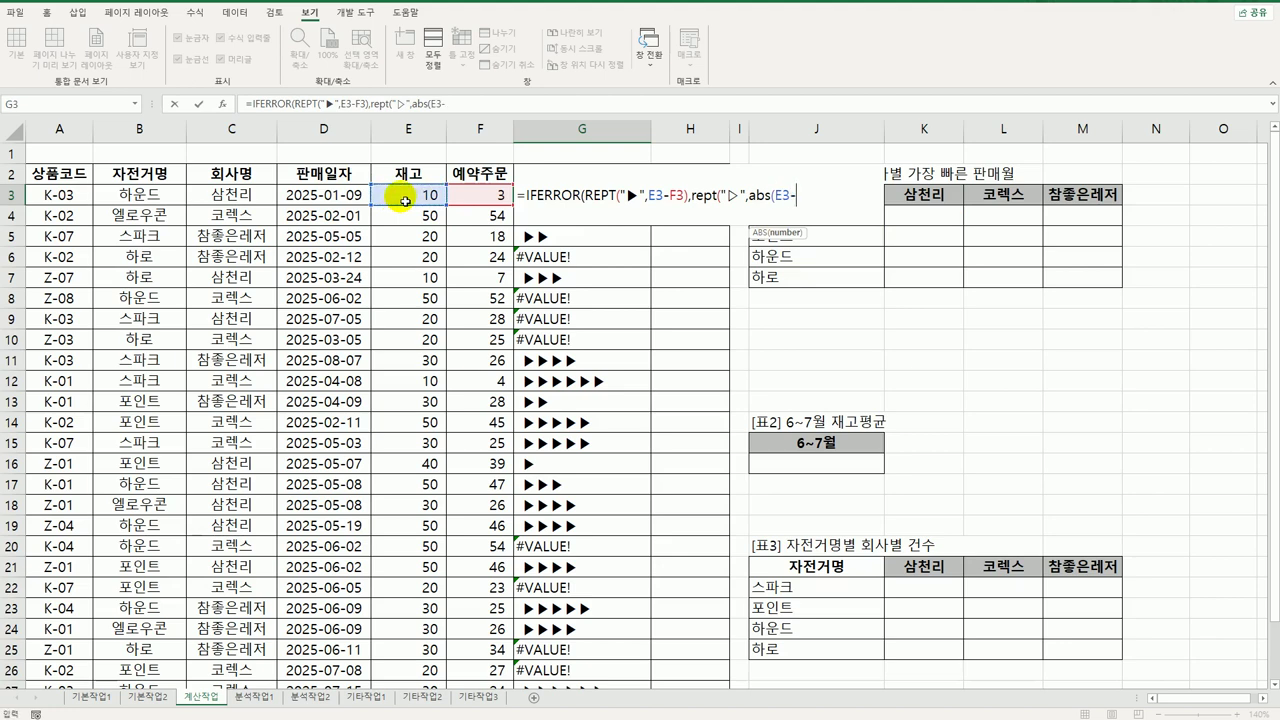
{"action": "left_click", "coordinate": [465, 197]}
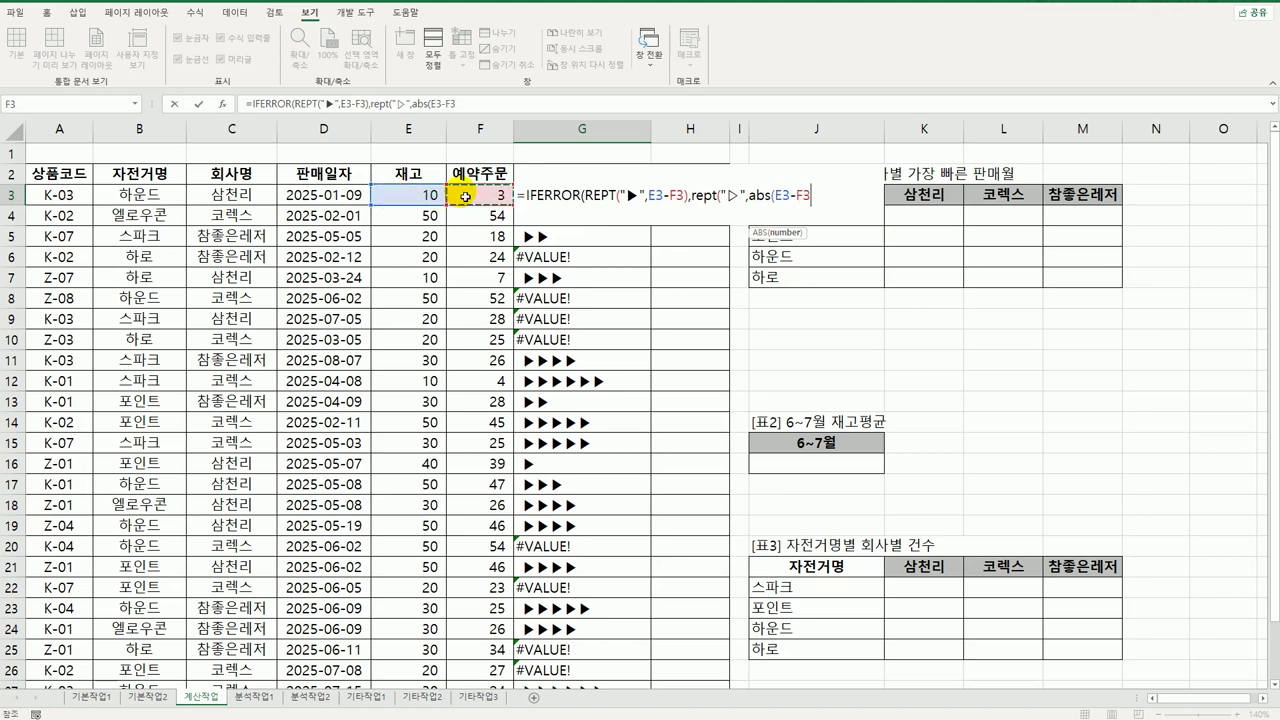
{"action": "type", "text": ")"}
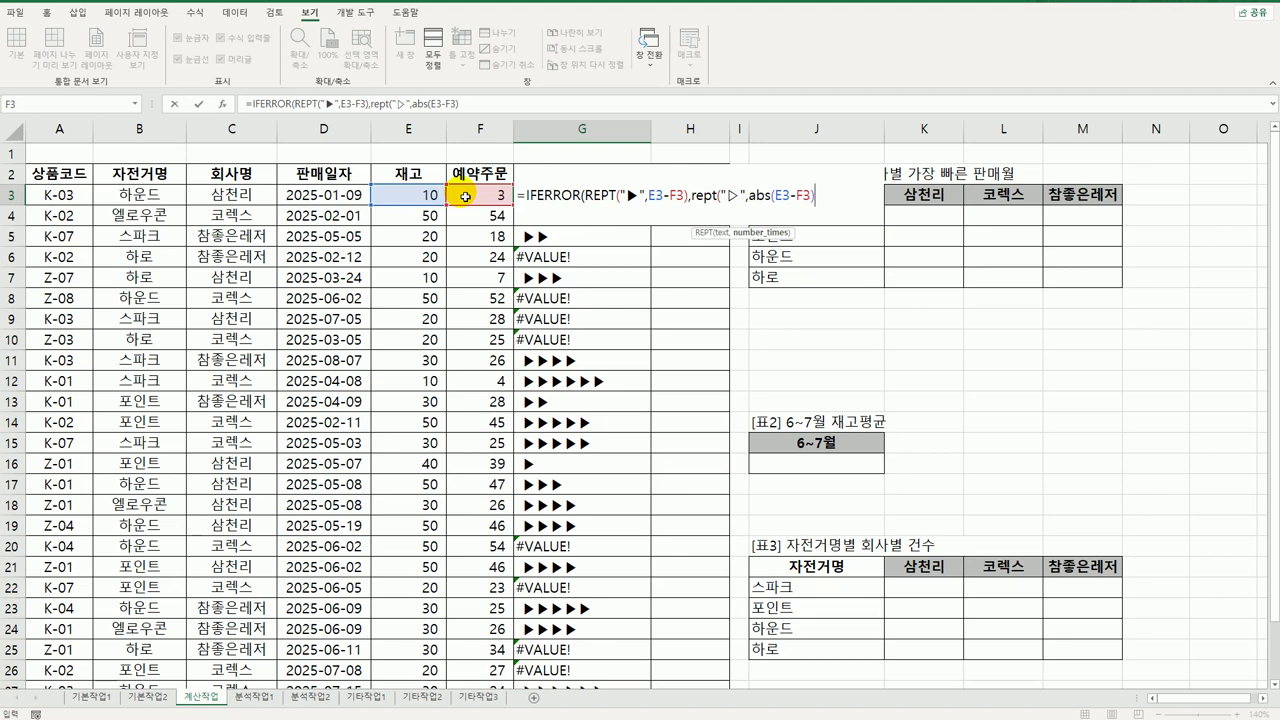
{"action": "type", "text": ")"}
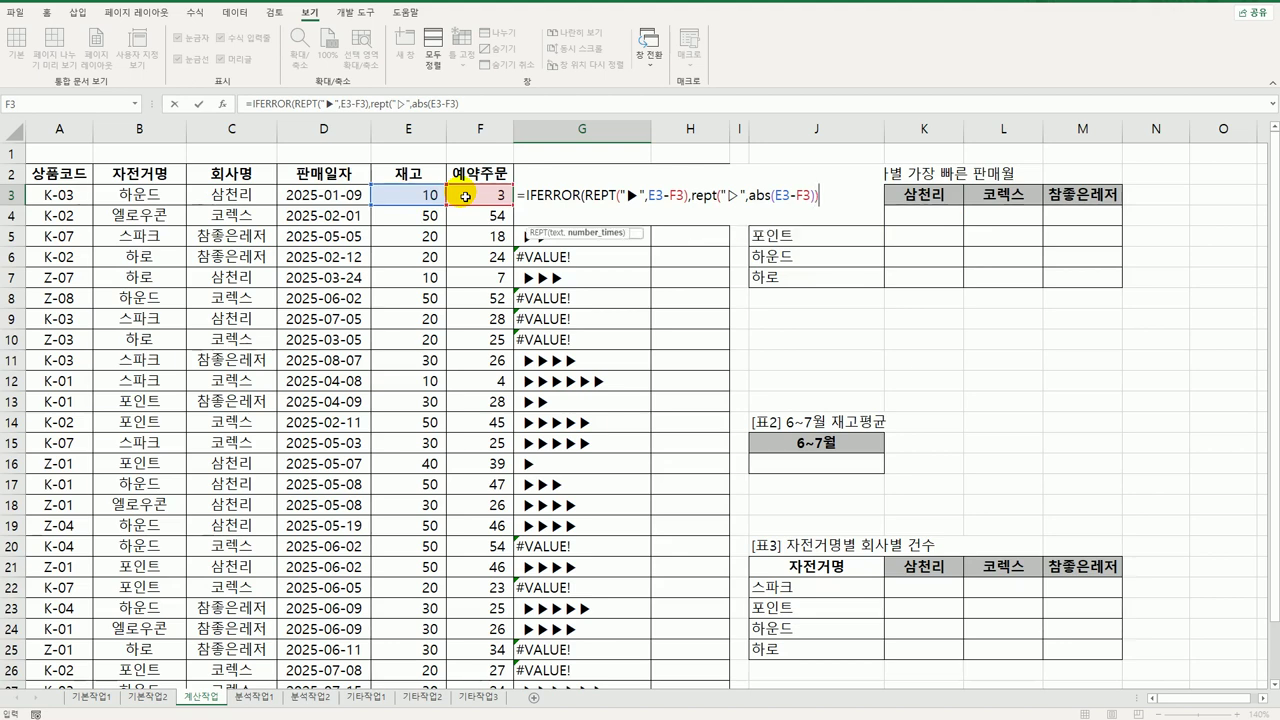
{"action": "type", "text": ")"}
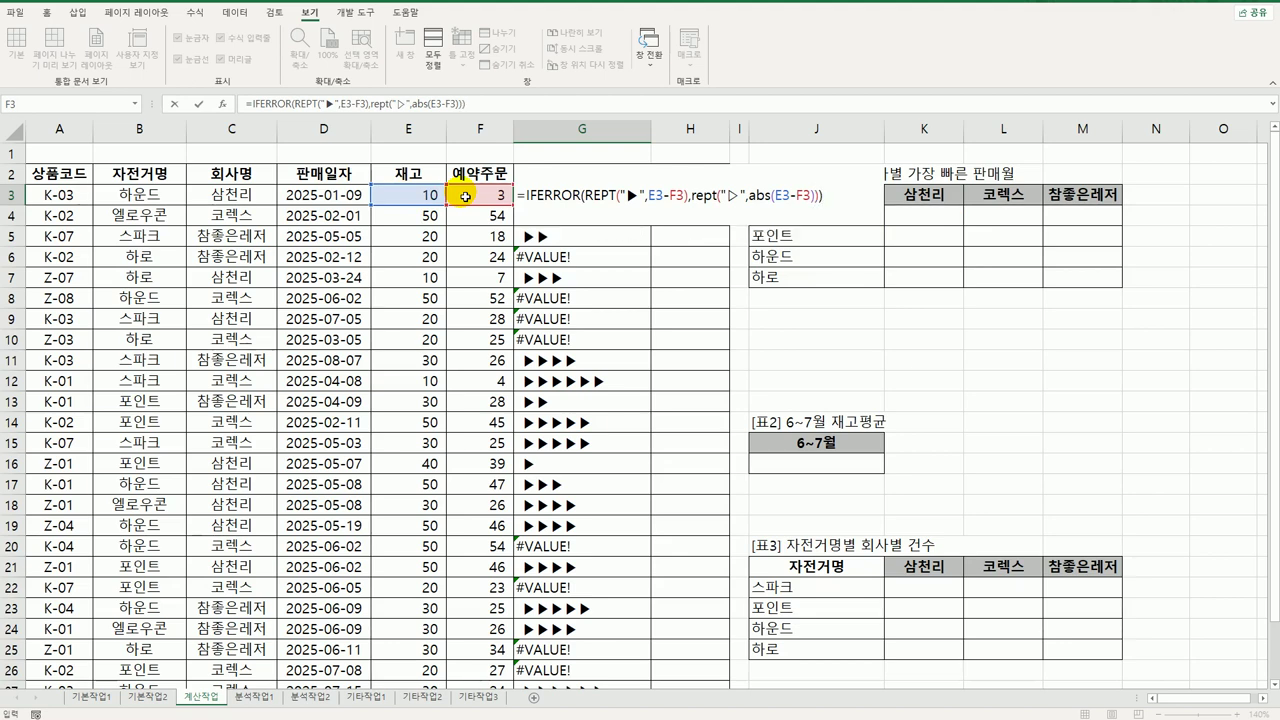
{"action": "key", "text": "Return"}
{"action": "left_click", "coordinate": [600, 193]}
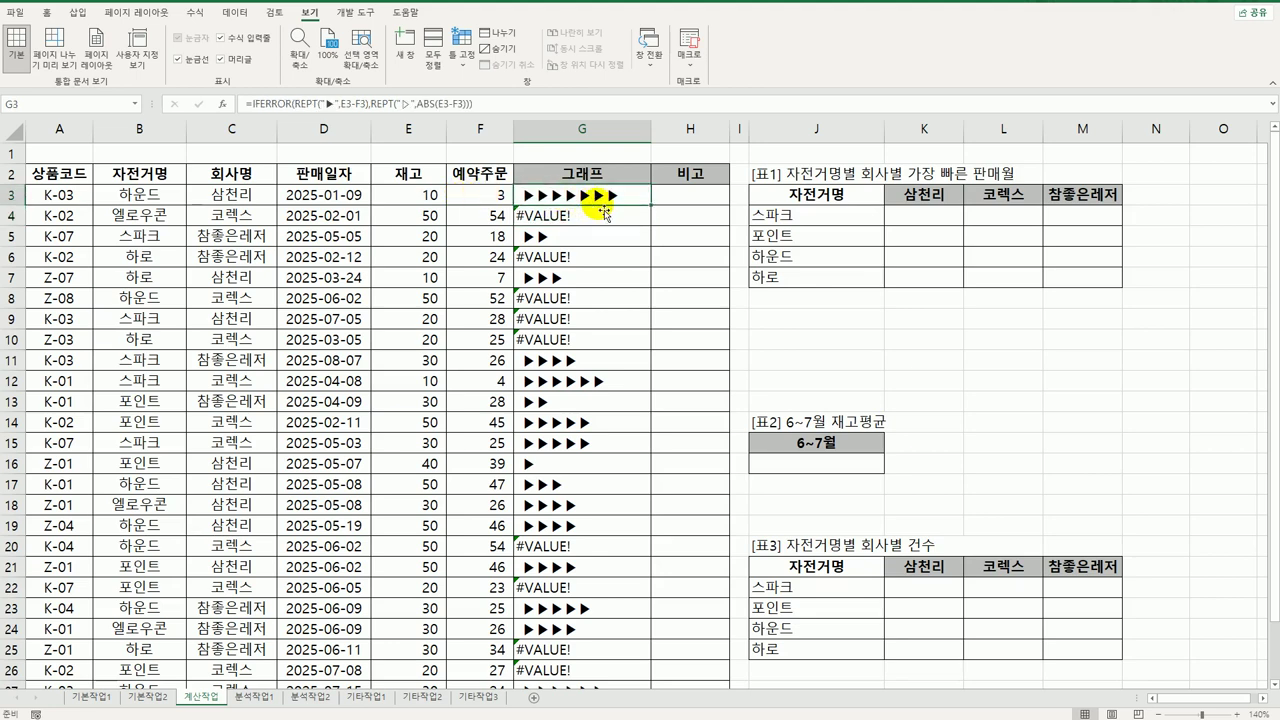
{"action": "double_click", "coordinate": [655, 210]}
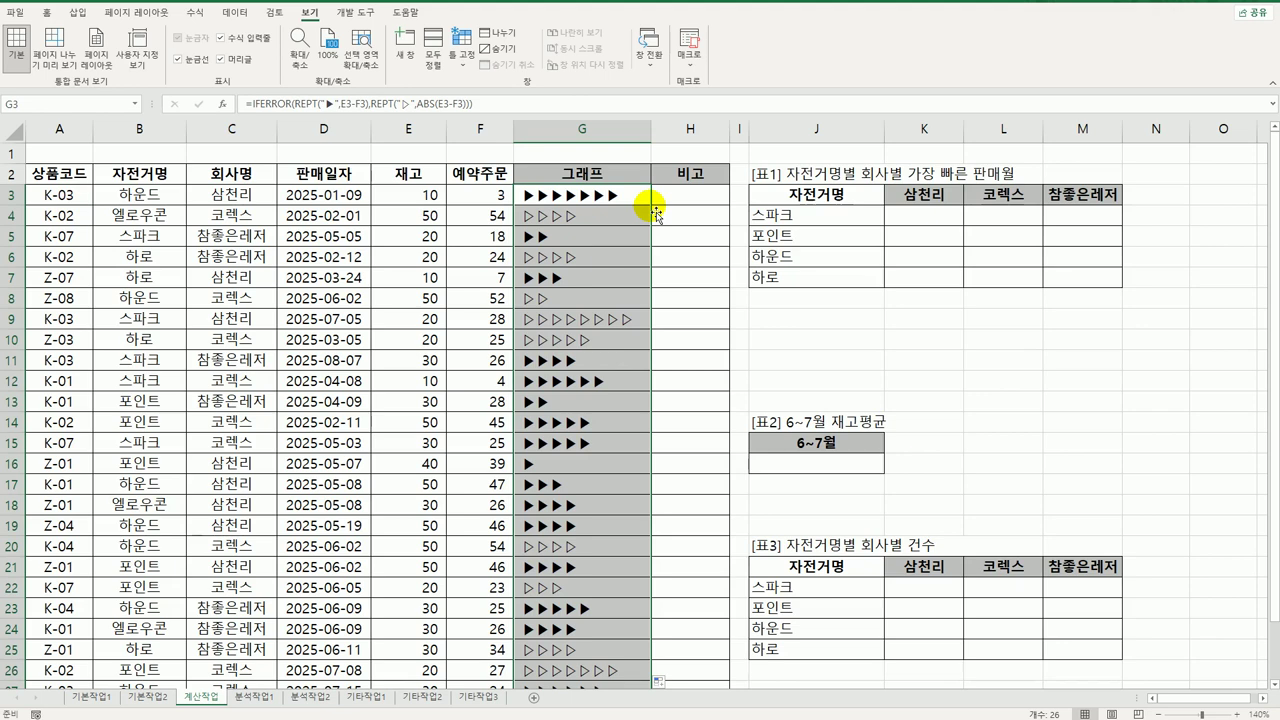
Step: Review the 자전거명, 회사명 and 판매일자 columns and the empty [표1] result range K4:M7
{"action": "left_click", "coordinate": [125, 176]}
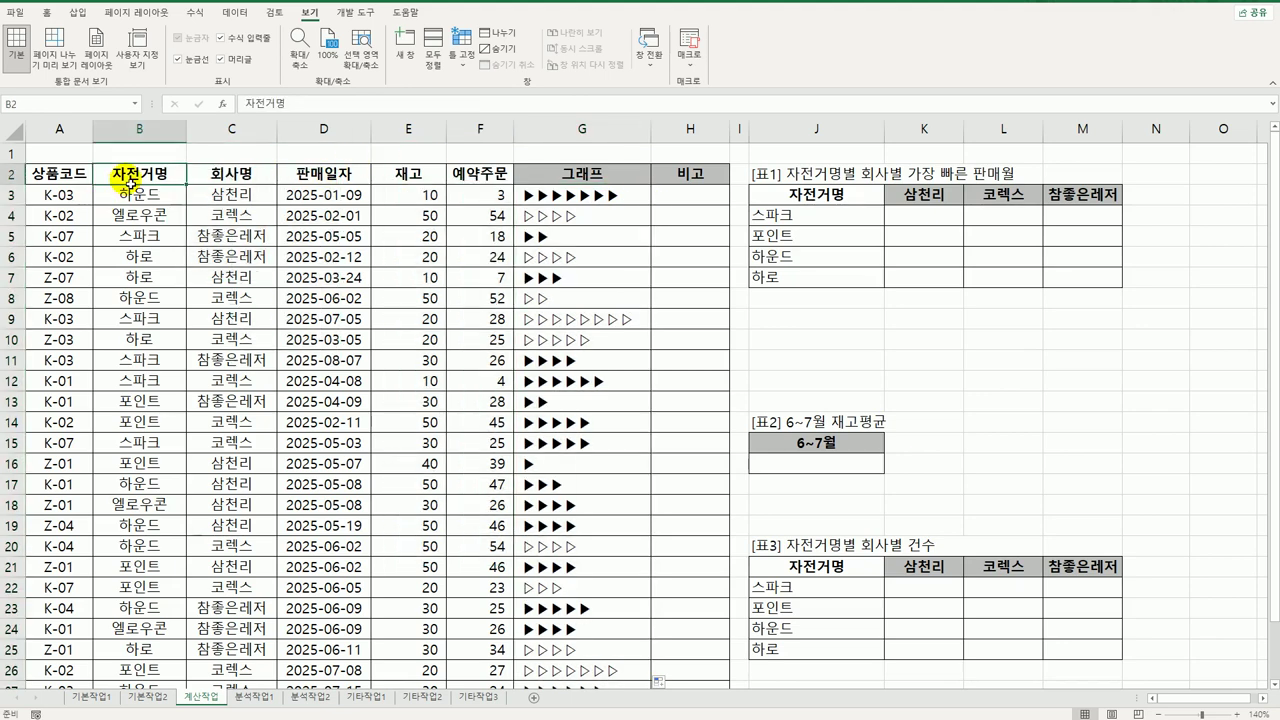
{"action": "left_click", "coordinate": [213, 177]}
{"action": "left_click", "coordinate": [312, 177]}
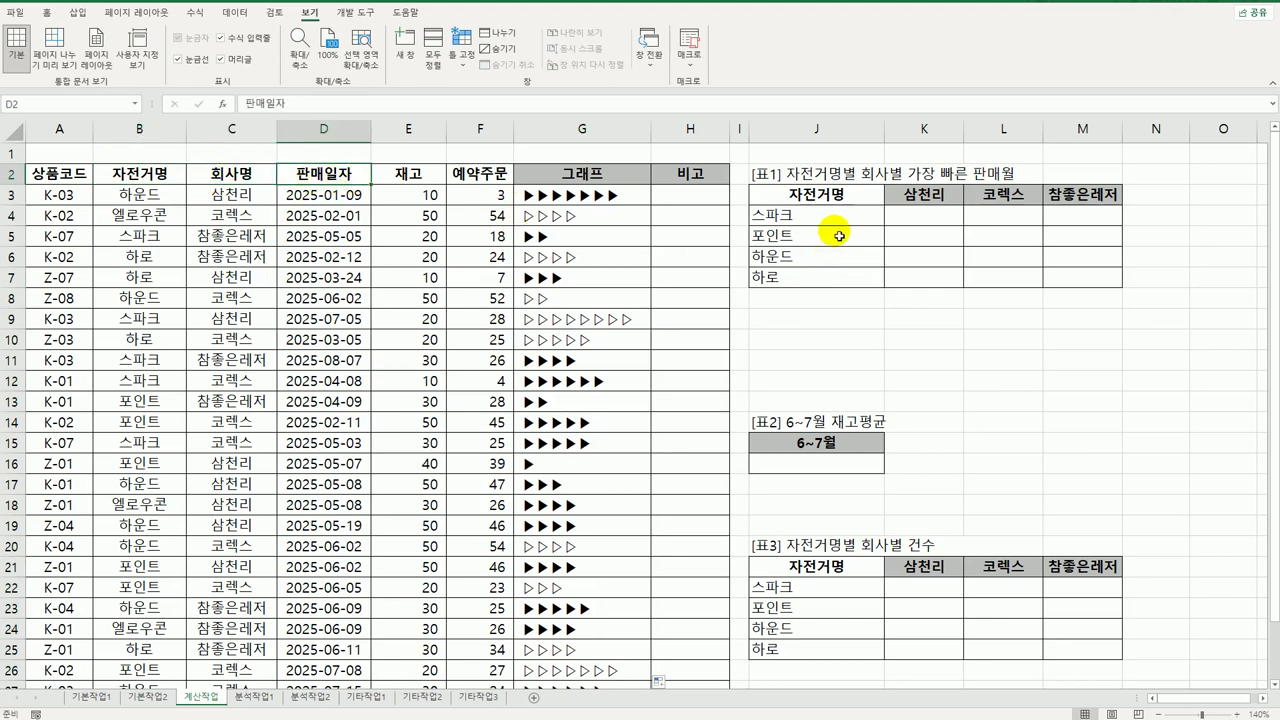
{"action": "left_click_drag", "start_coordinate": [928, 215], "coordinate": [1073, 281]}
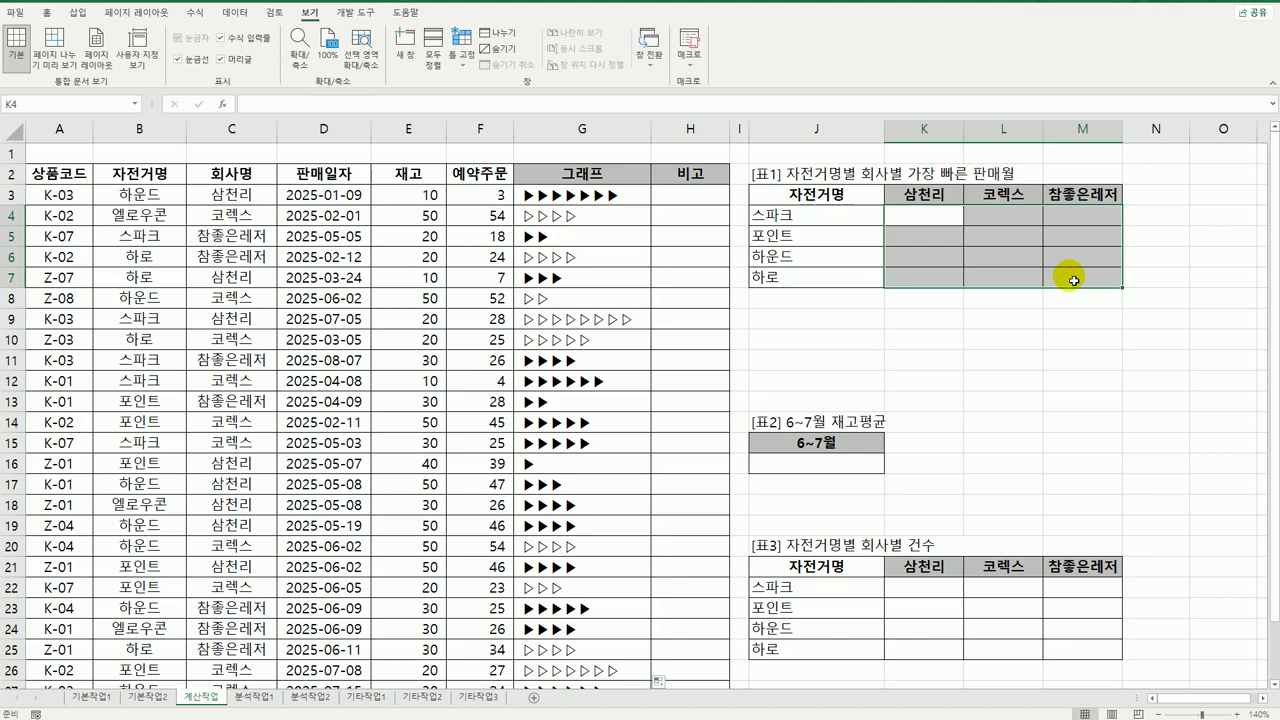
Step: Start the [표1] formula in K4 as =TEXT( ,"mm월"), leaving the value argument empty
{"action": "left_click", "coordinate": [929, 217]}
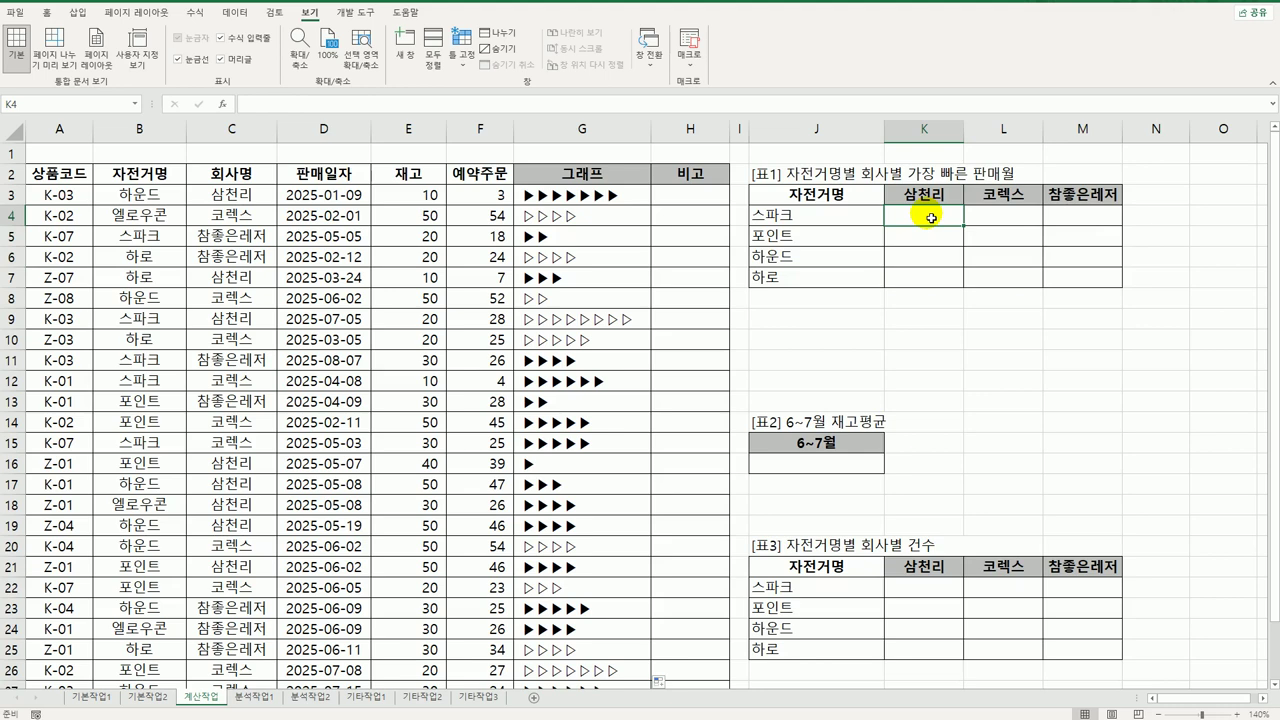
{"action": "type", "text": "="}
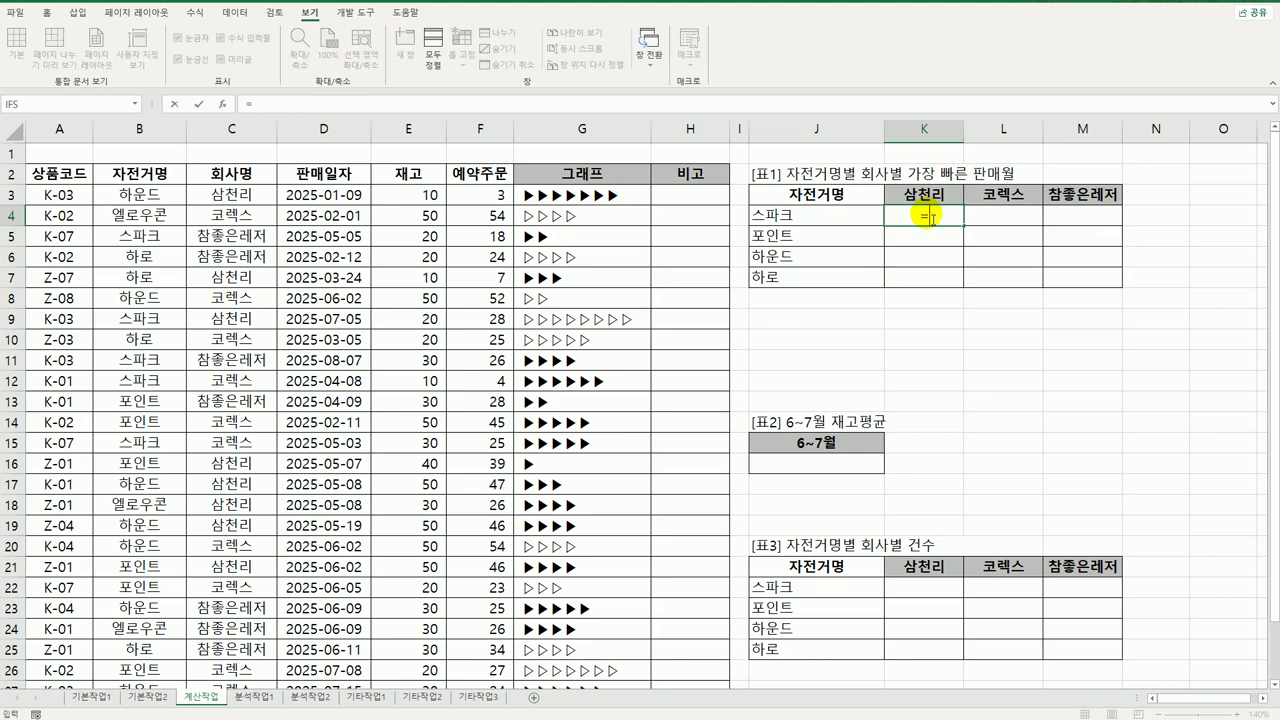
{"action": "type", "text": "text"}
{"action": "key", "text": "Tab"}
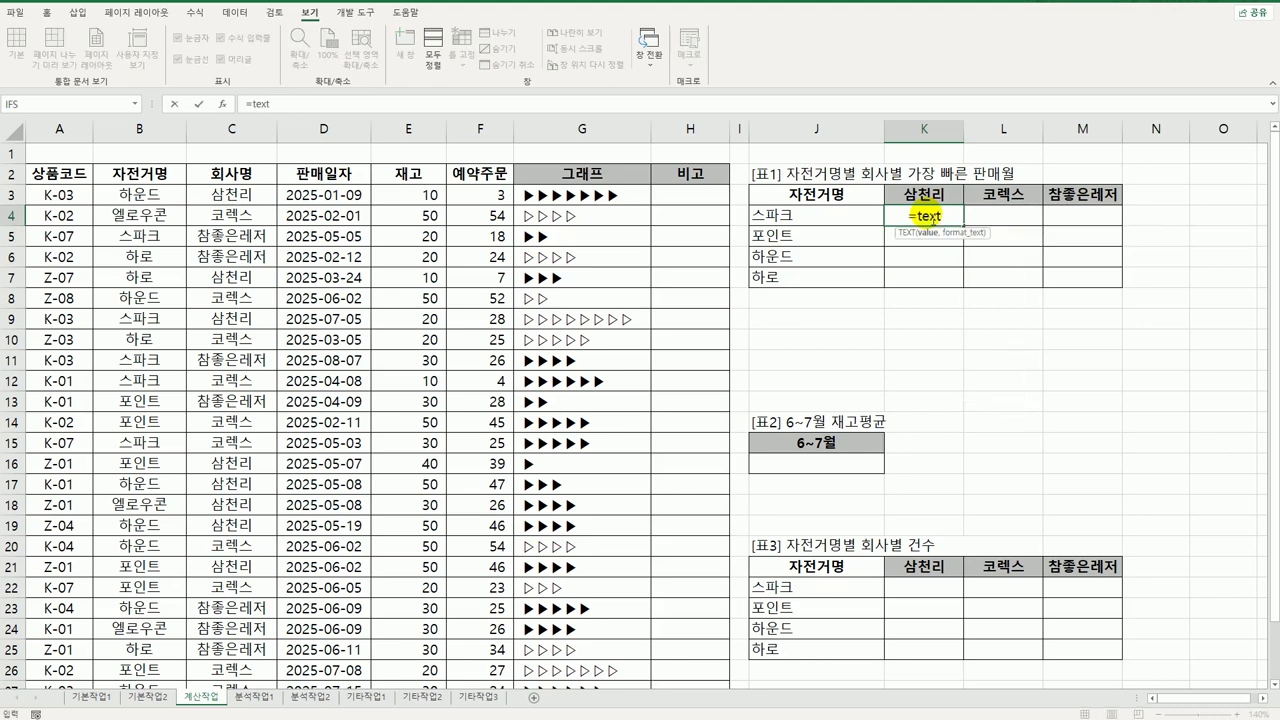
{"action": "type", "text": ",\""}
{"action": "left_click", "coordinate": [932, 218]}
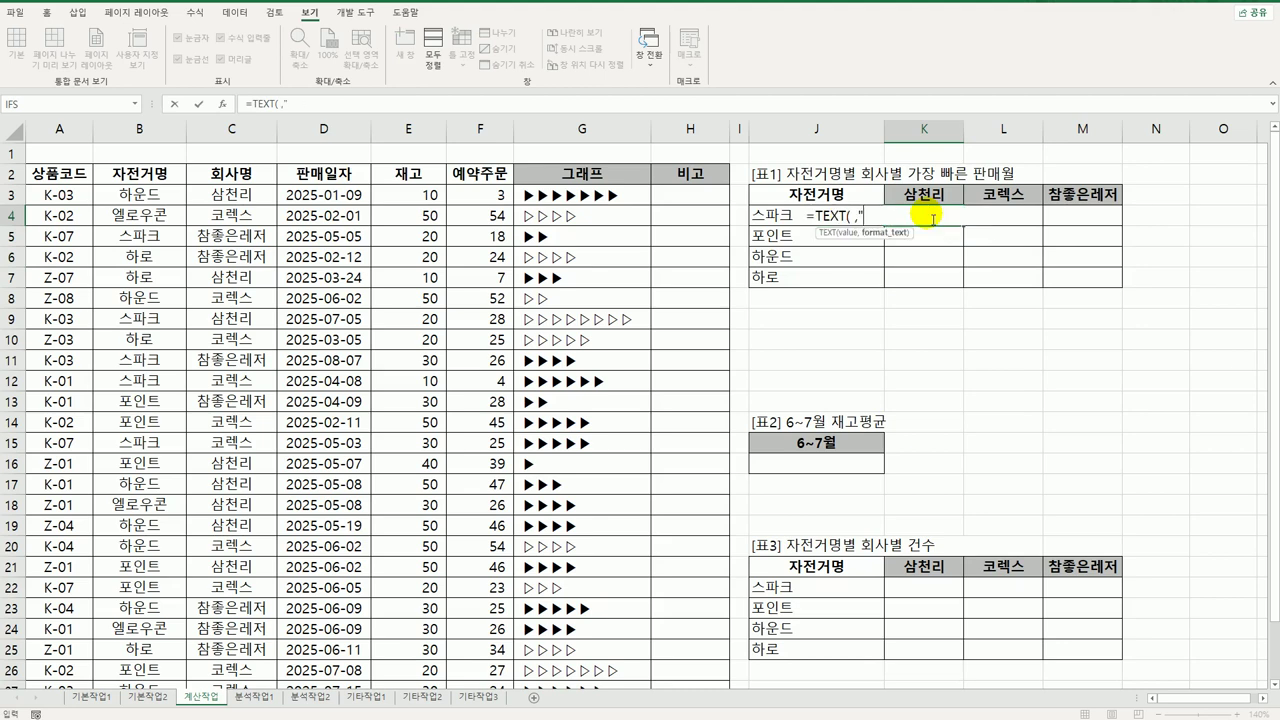
{"action": "type", "text": "mm월\")"}
Step: Nest MIN(IF( as the value argument of the TEXT formula in K4
{"action": "left_click", "coordinate": [850, 216]}
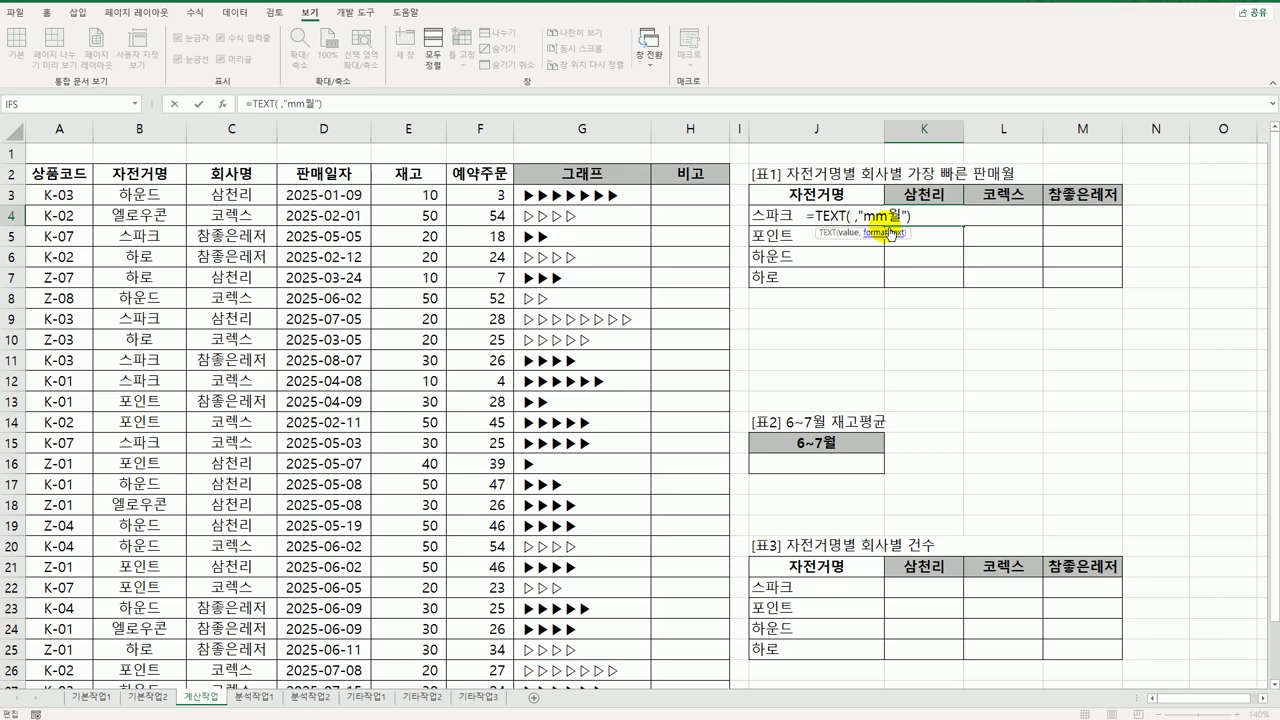
{"action": "type", "text": "ㅏ"}
{"action": "key", "text": "BackSpace"}
{"action": "type", "text": "min"}
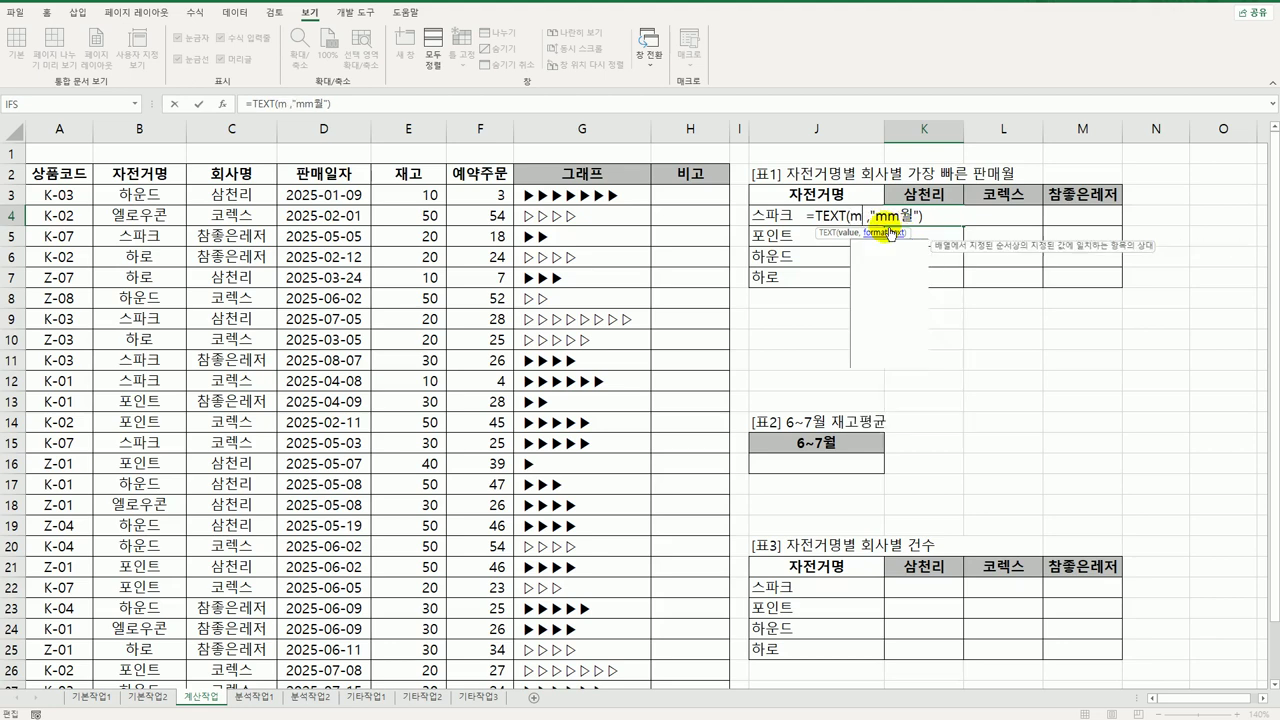
{"action": "key", "text": "Tab"}
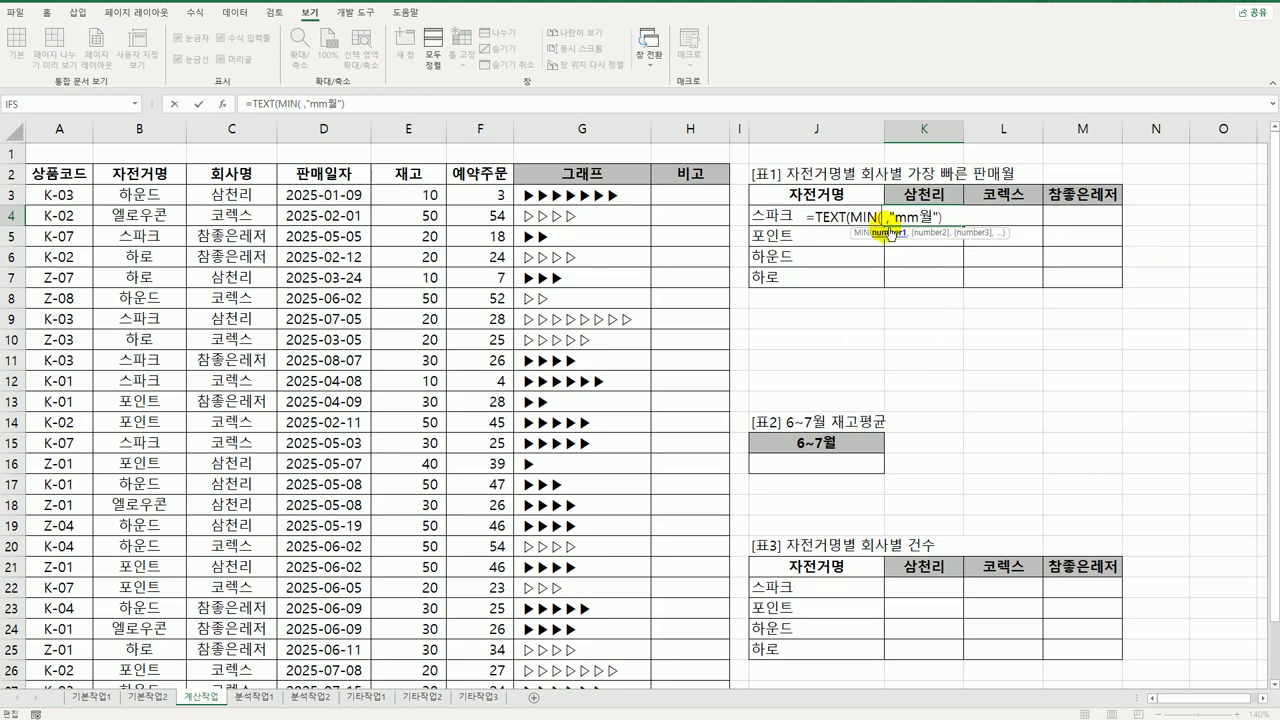
{"action": "type", "text": "if"}
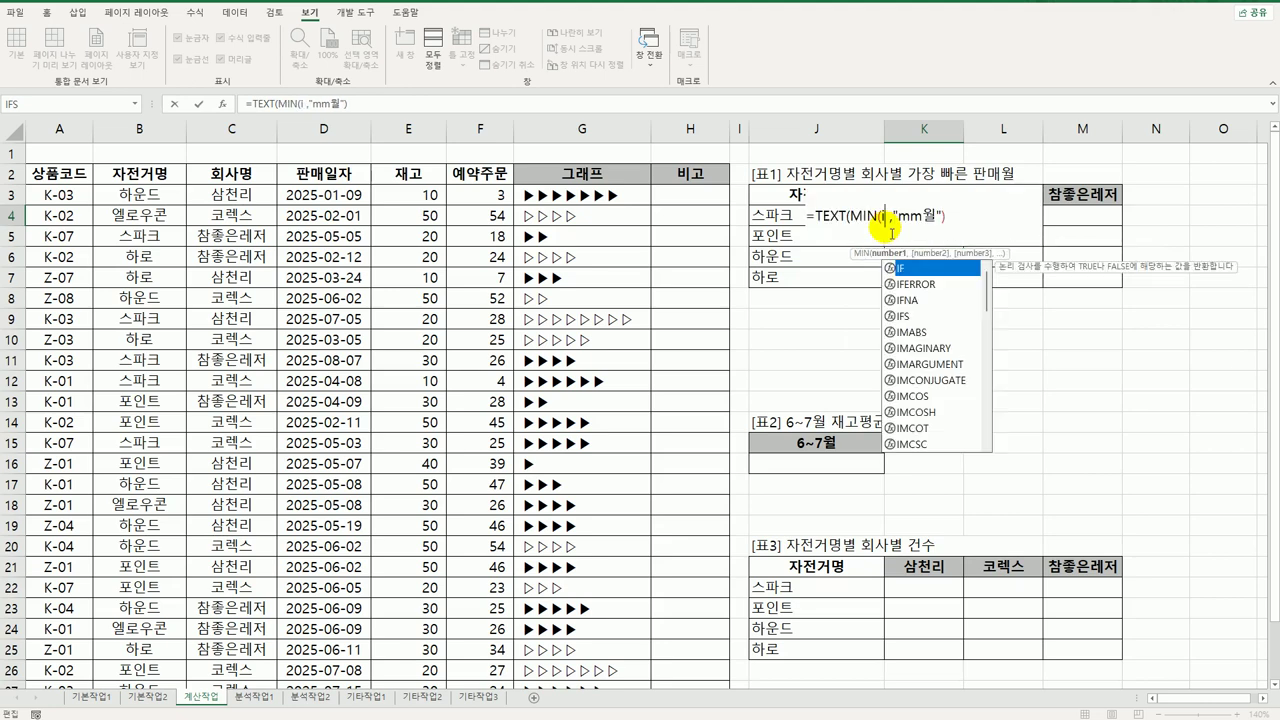
{"action": "key", "text": "Tab"}
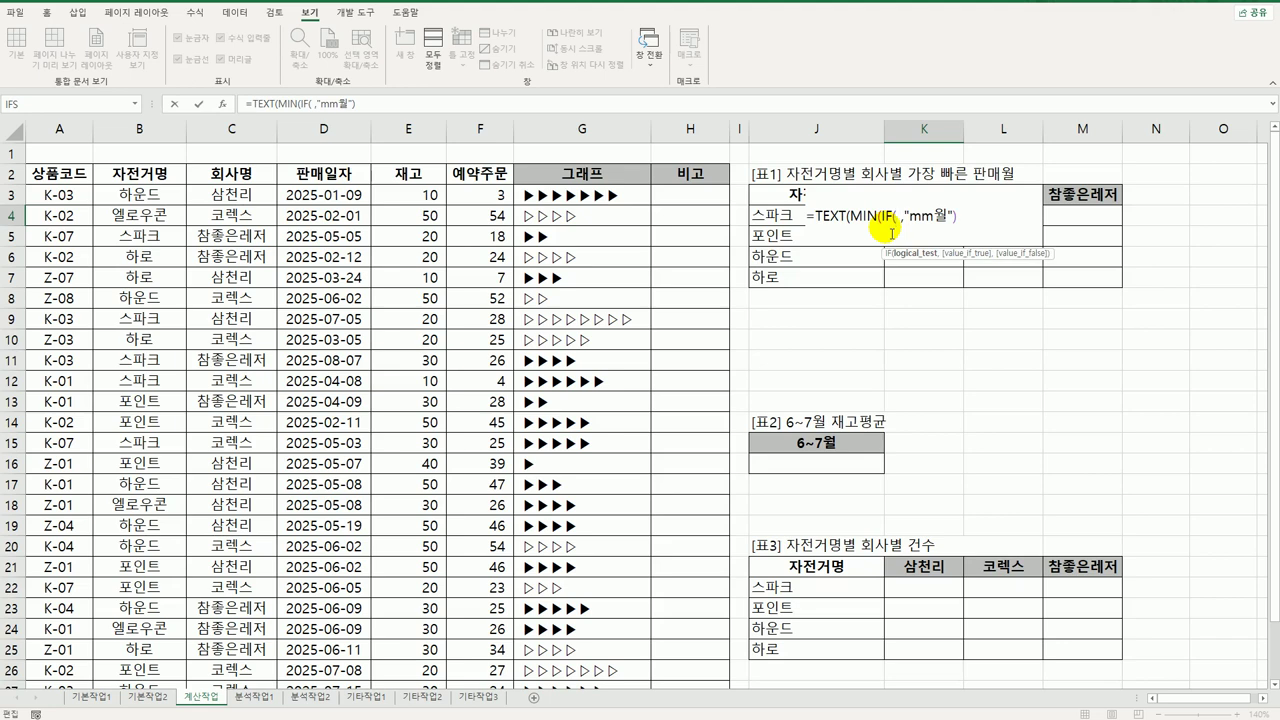
Step: Add the bicycle-name condition ($B$3:$B$28=$J4) to the IF test in K4, followed by a multiplication sign
{"action": "type", "text": "("}
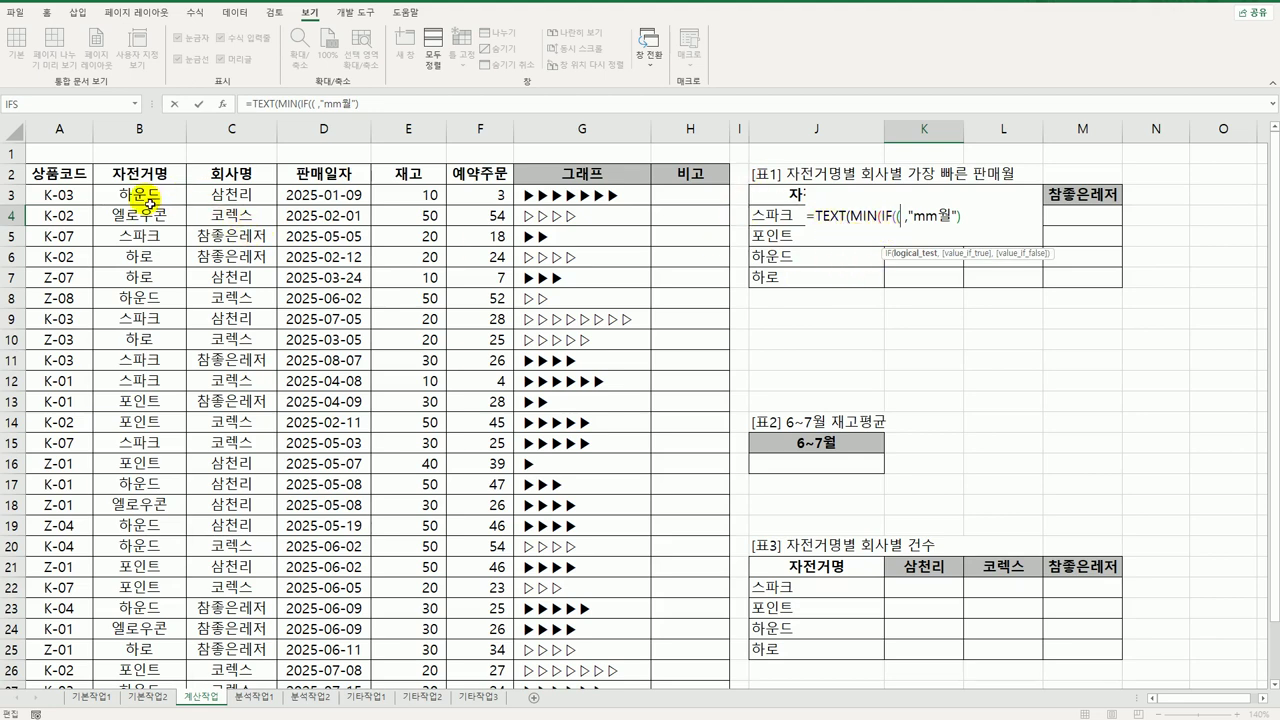
{"action": "left_click_drag", "start_coordinate": [145, 196], "coordinate": [171, 649]}
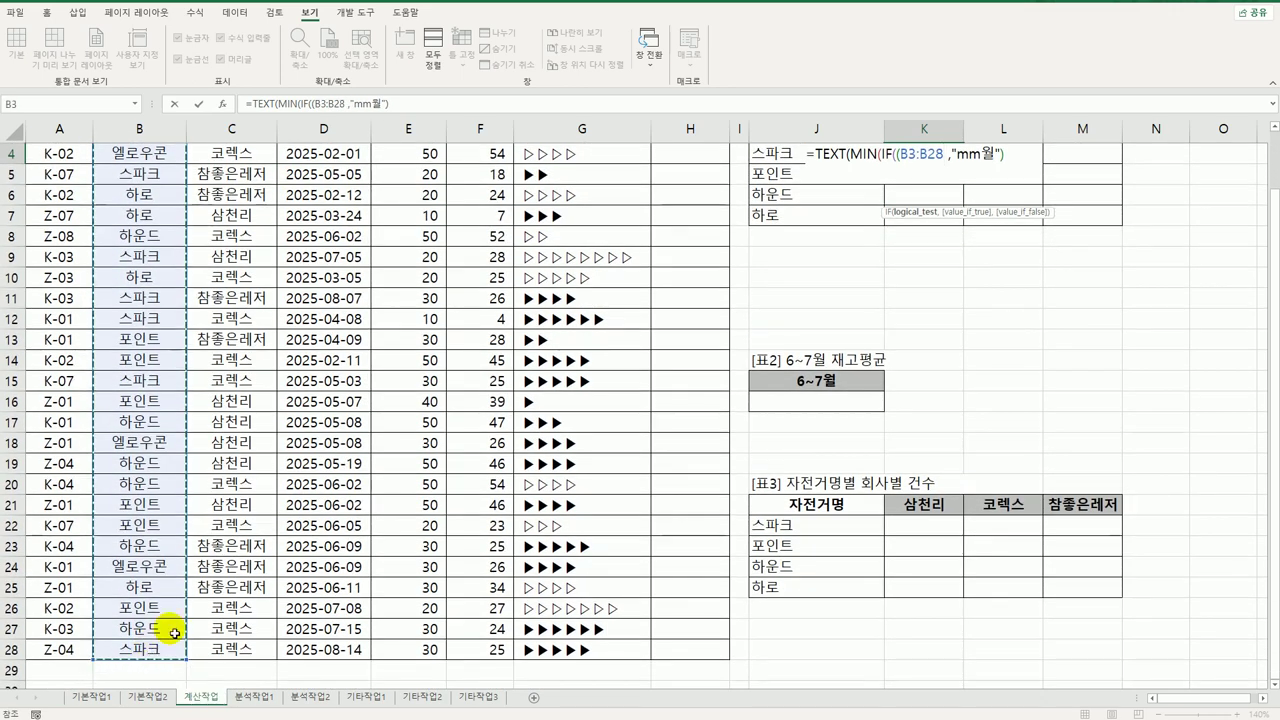
{"action": "key", "text": "F4"}
{"action": "scroll", "coordinate": [224, 556], "scroll_direction": "up", "scroll_amount": 1}
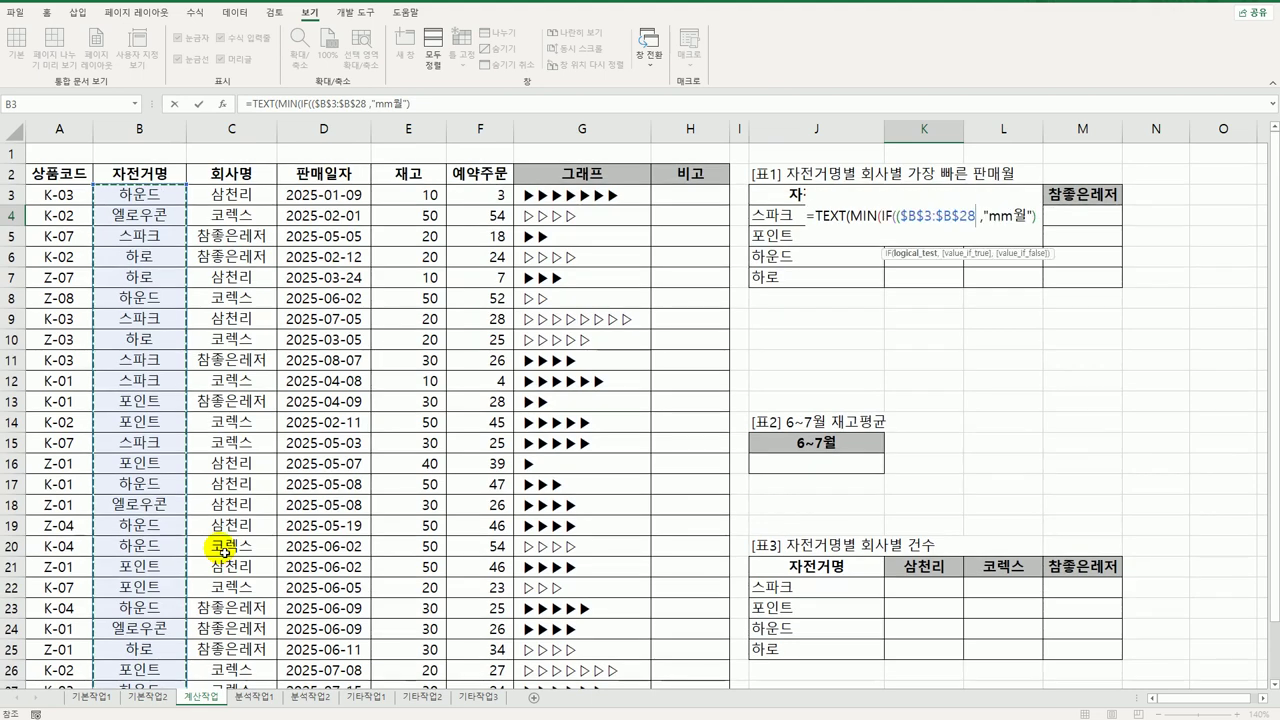
{"action": "type", "text": "="}
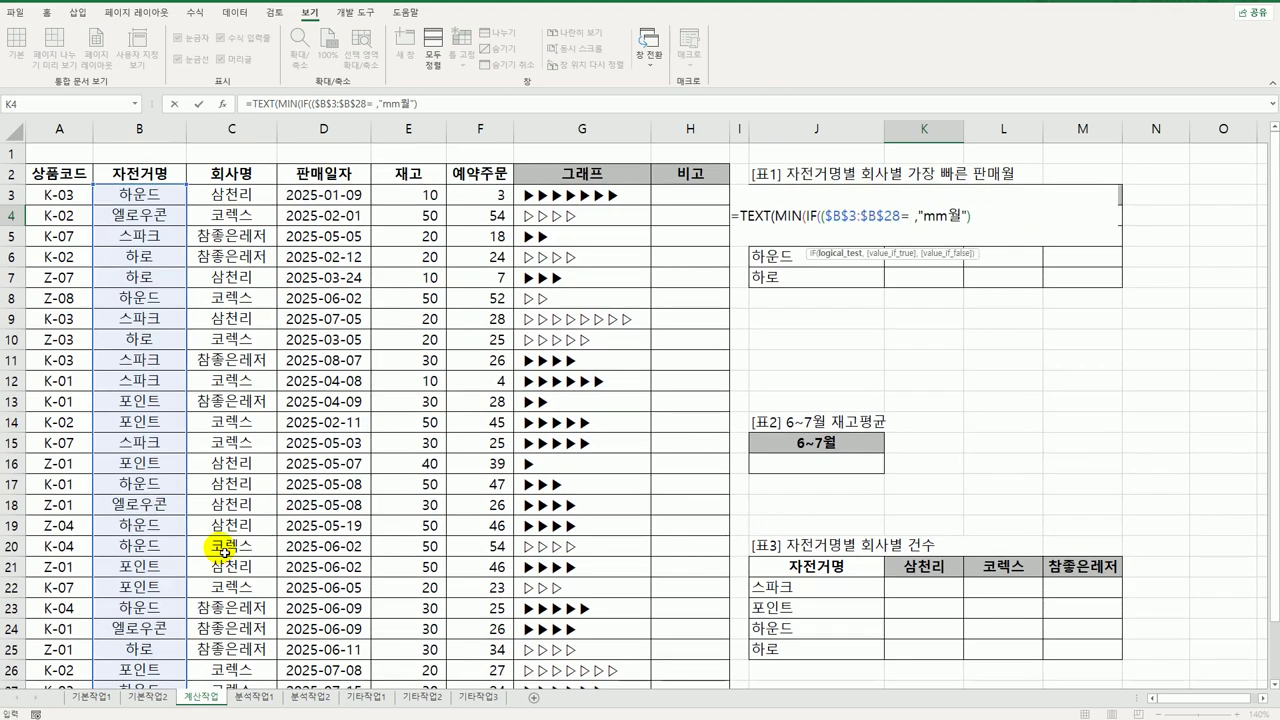
{"action": "key", "text": "Left"}
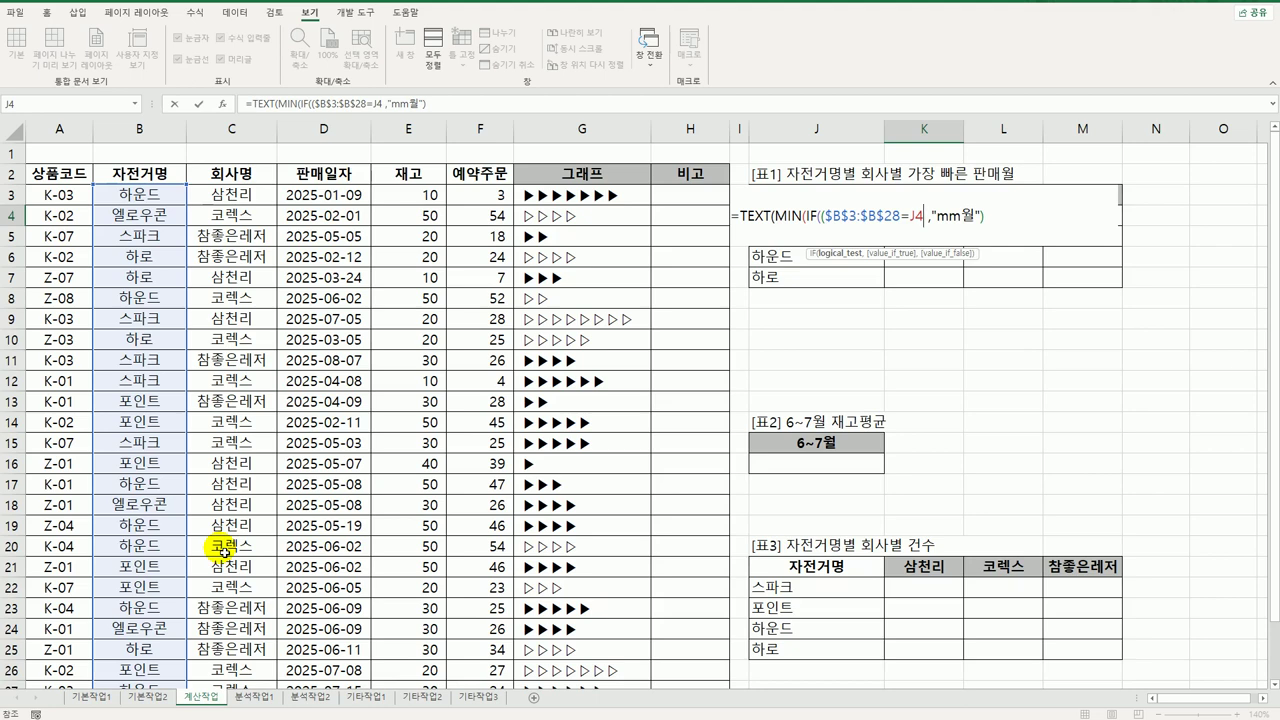
{"action": "key", "text": "F4"}
{"action": "key", "text": "F4"}
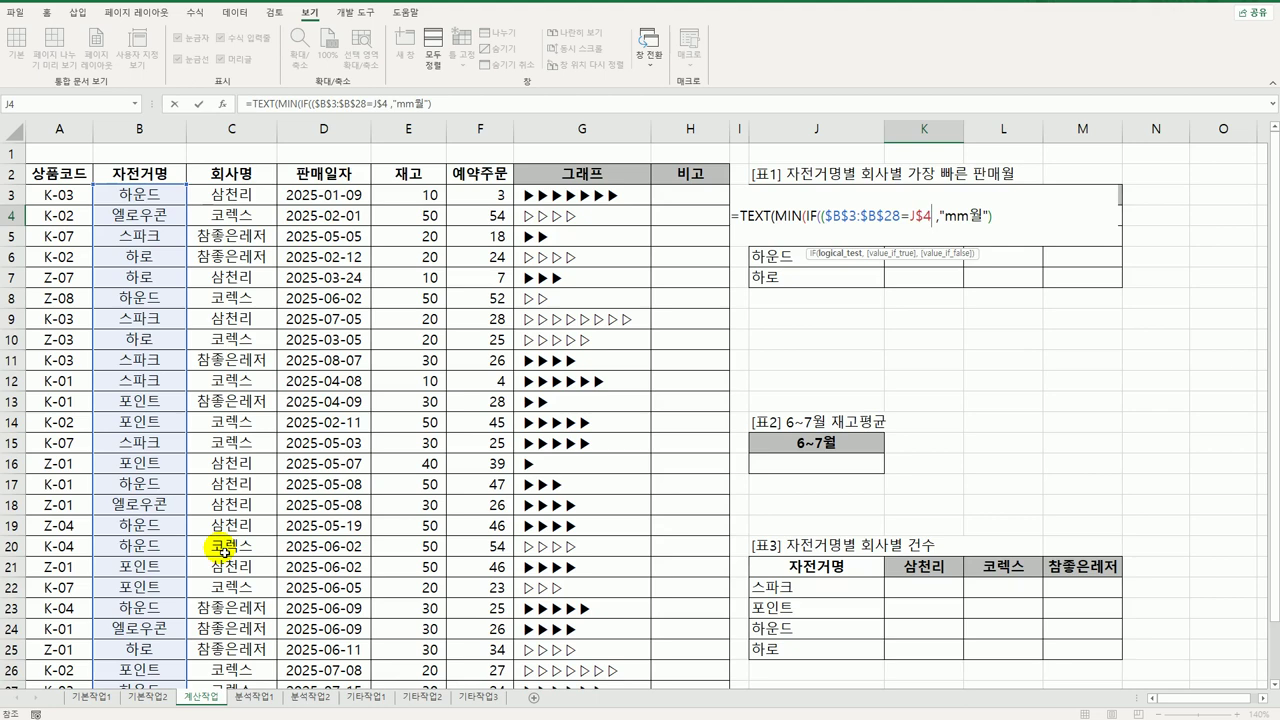
{"action": "key", "text": "F4"}
{"action": "type", "text": ")*"}
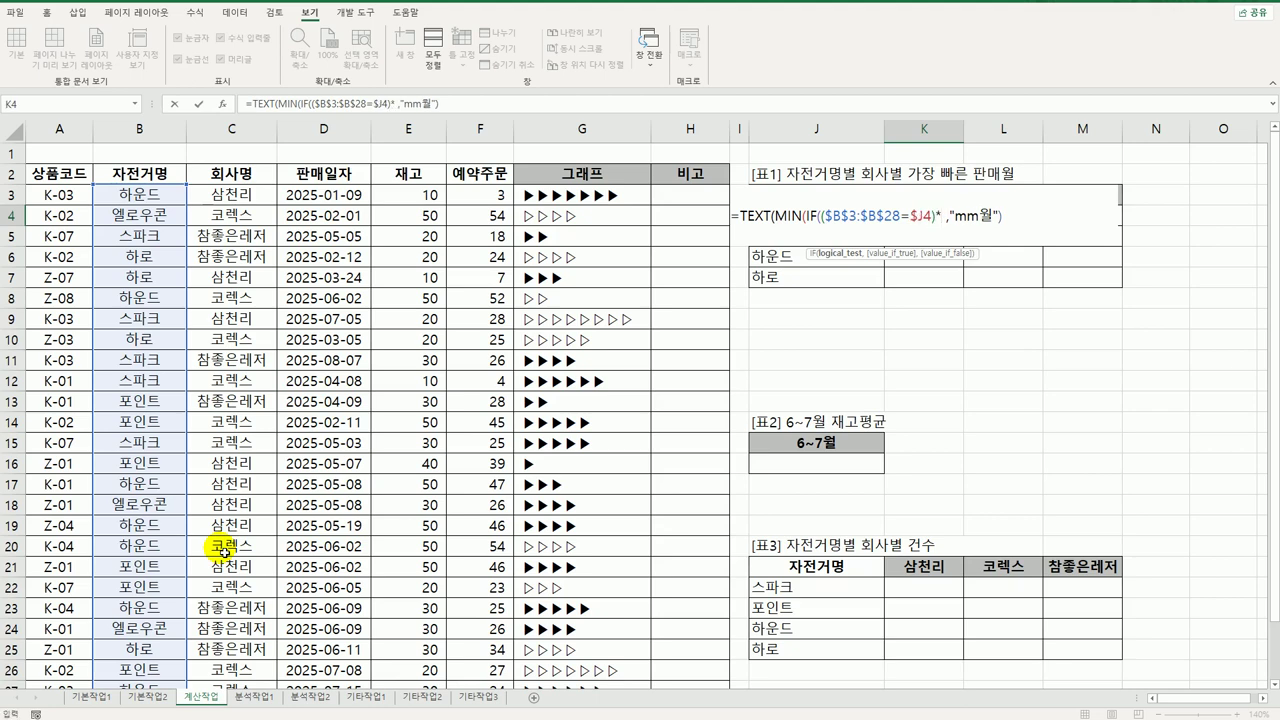
Step: Add the company condition ($C$3:$C$28=K$3) as the second factor of the IF test in K4
{"action": "type", "text": "("}
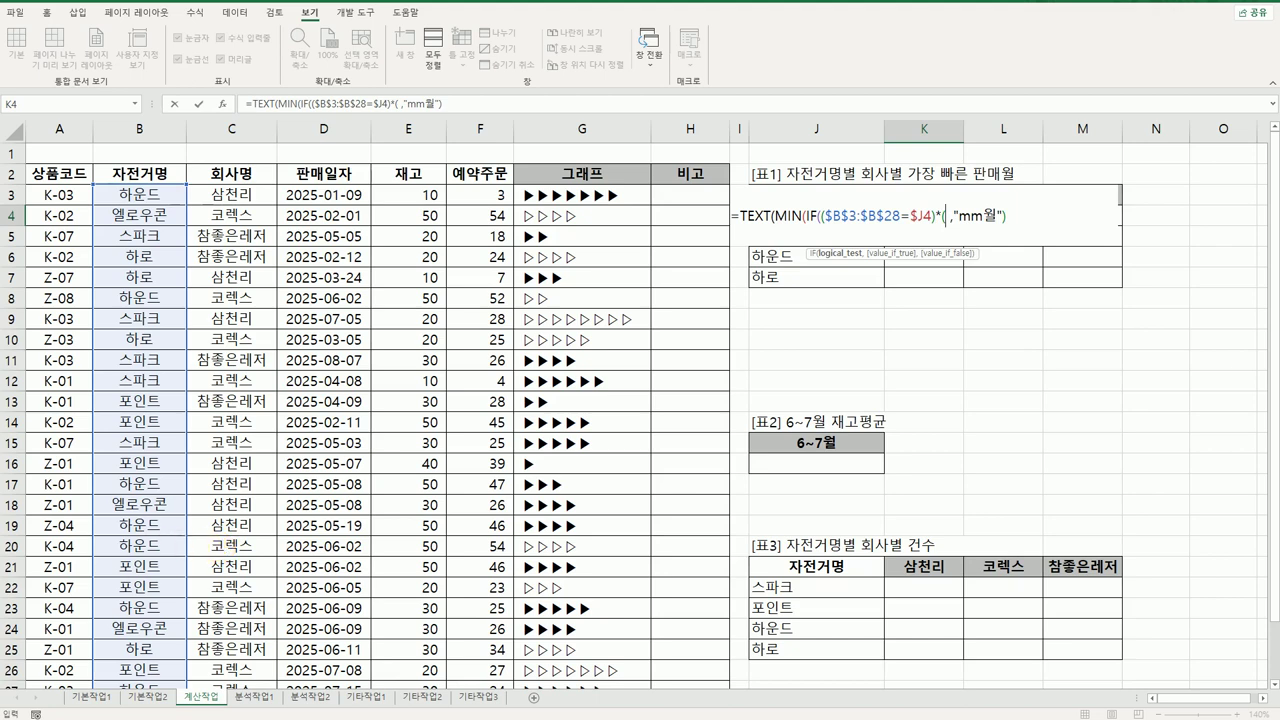
{"action": "left_click_drag", "start_coordinate": [210, 200], "coordinate": [229, 650]}
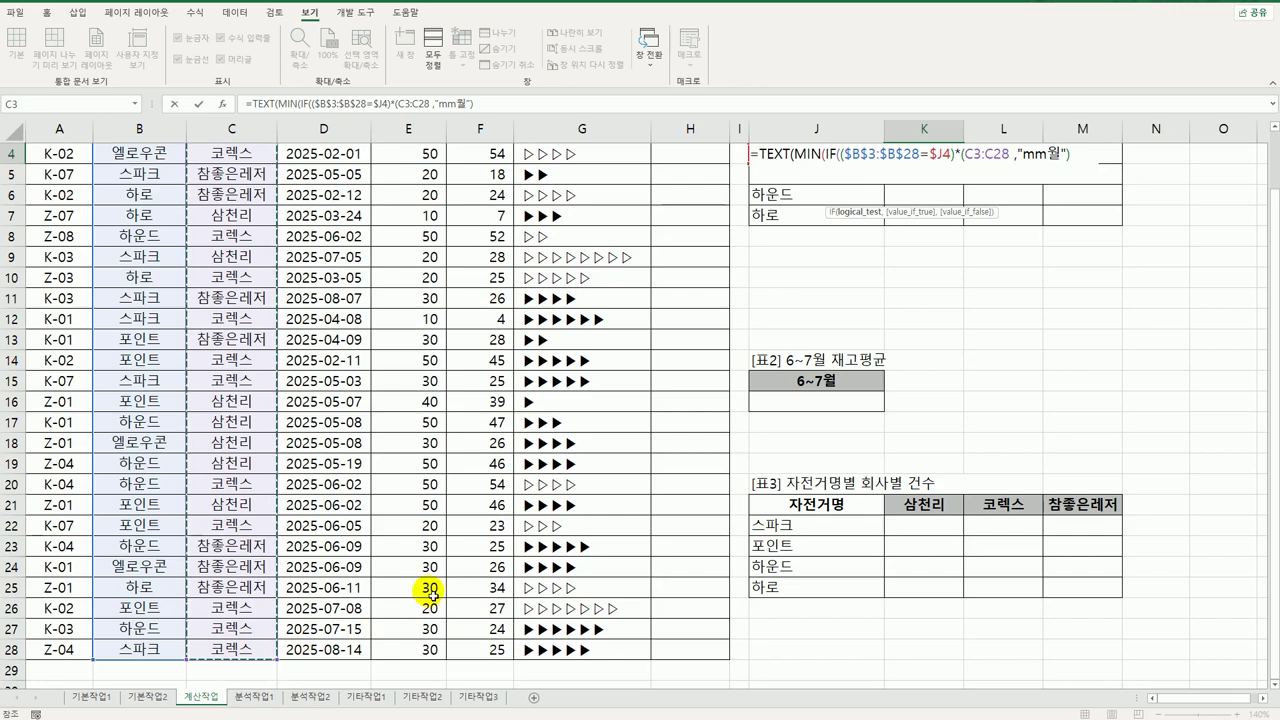
{"action": "key", "text": "F4"}
{"action": "scroll", "coordinate": [428, 572], "scroll_direction": "up", "scroll_amount": 1}
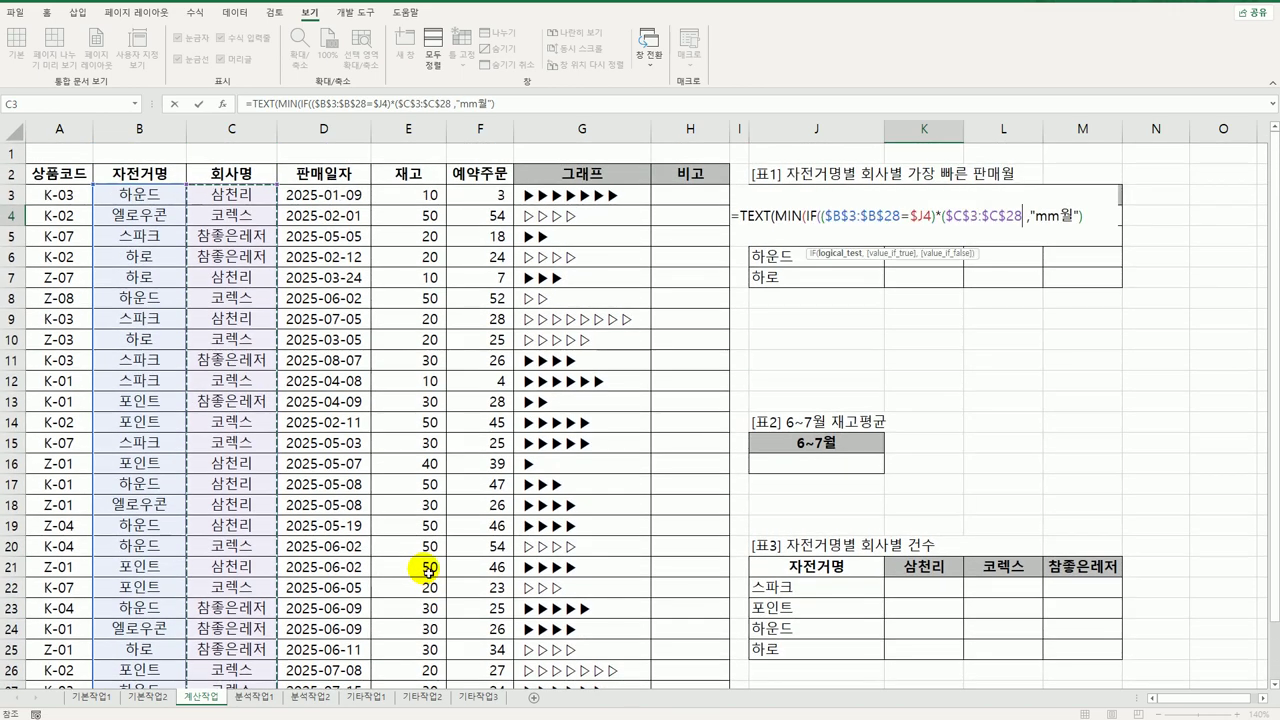
{"action": "type", "text": "="}
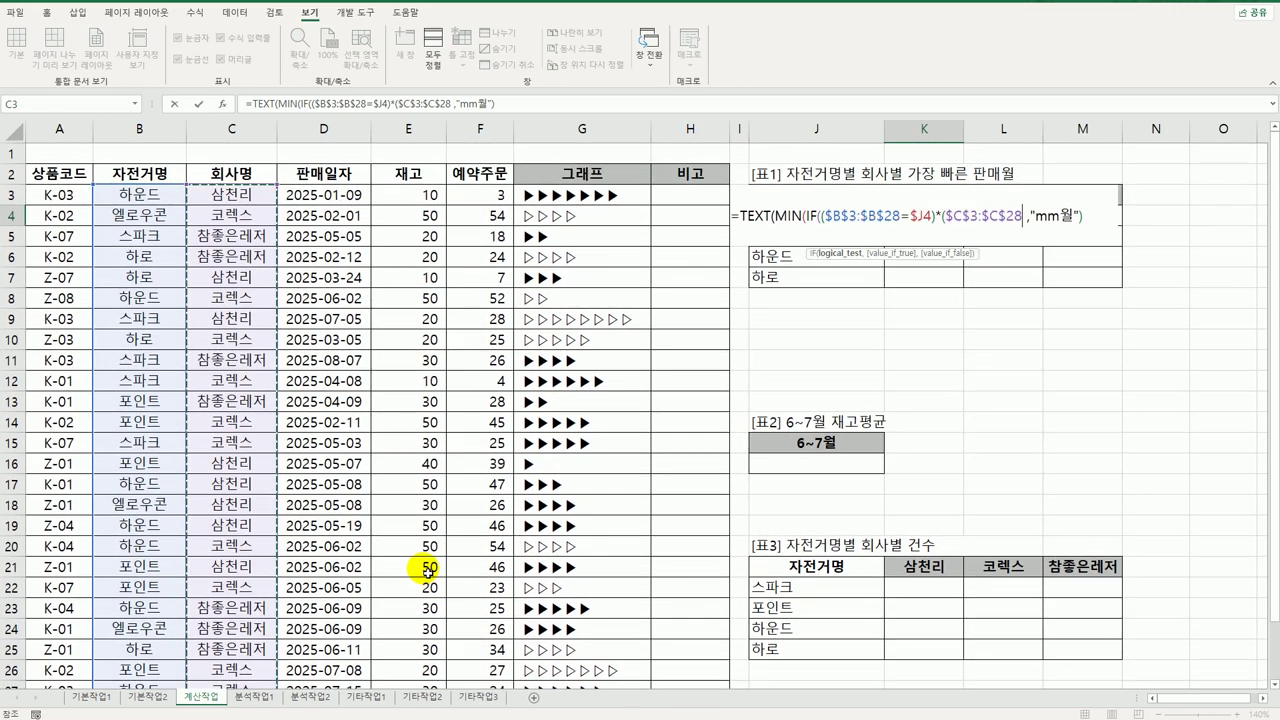
{"action": "left_click", "coordinate": [916, 178]}
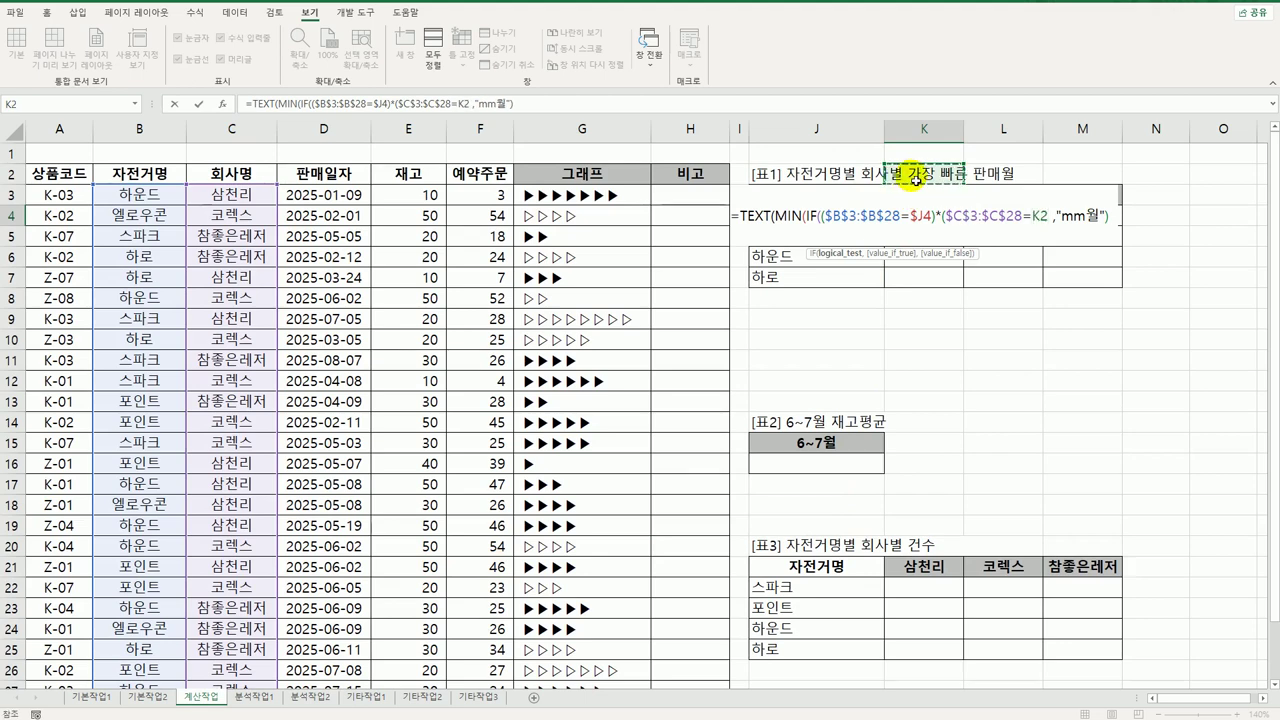
{"action": "key", "text": "Down"}
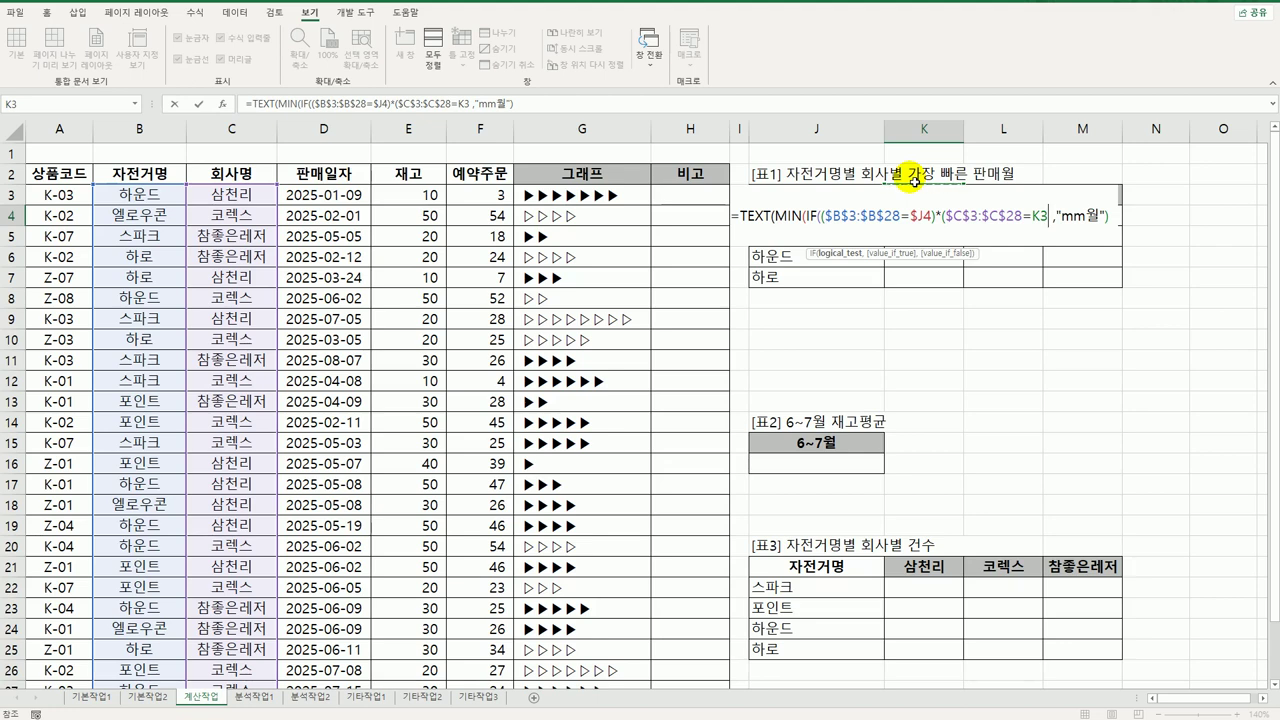
{"action": "key", "text": "F4"}
{"action": "key", "text": "F4"}
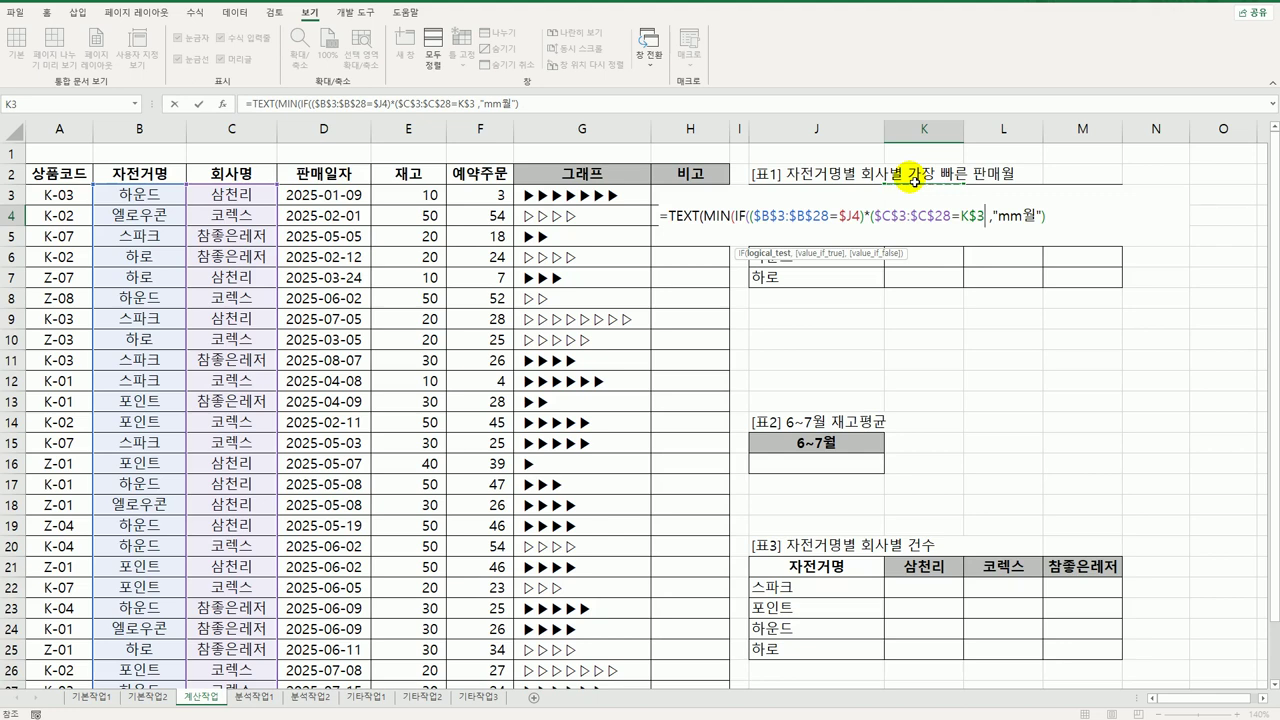
{"action": "type", "text": ")"}
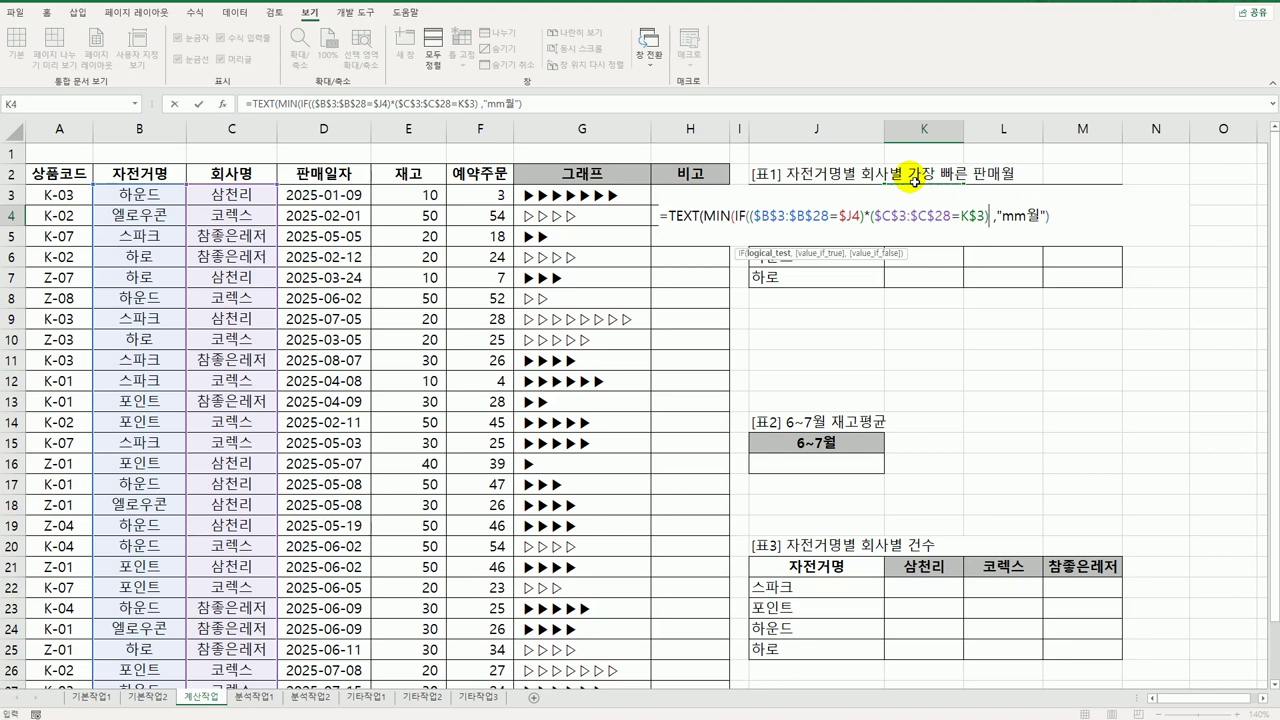
Step: Give the IF in K4 the sale dates $D$3:$D$28 as its true value, closing both IF and MIN
{"action": "type", "text": ","}
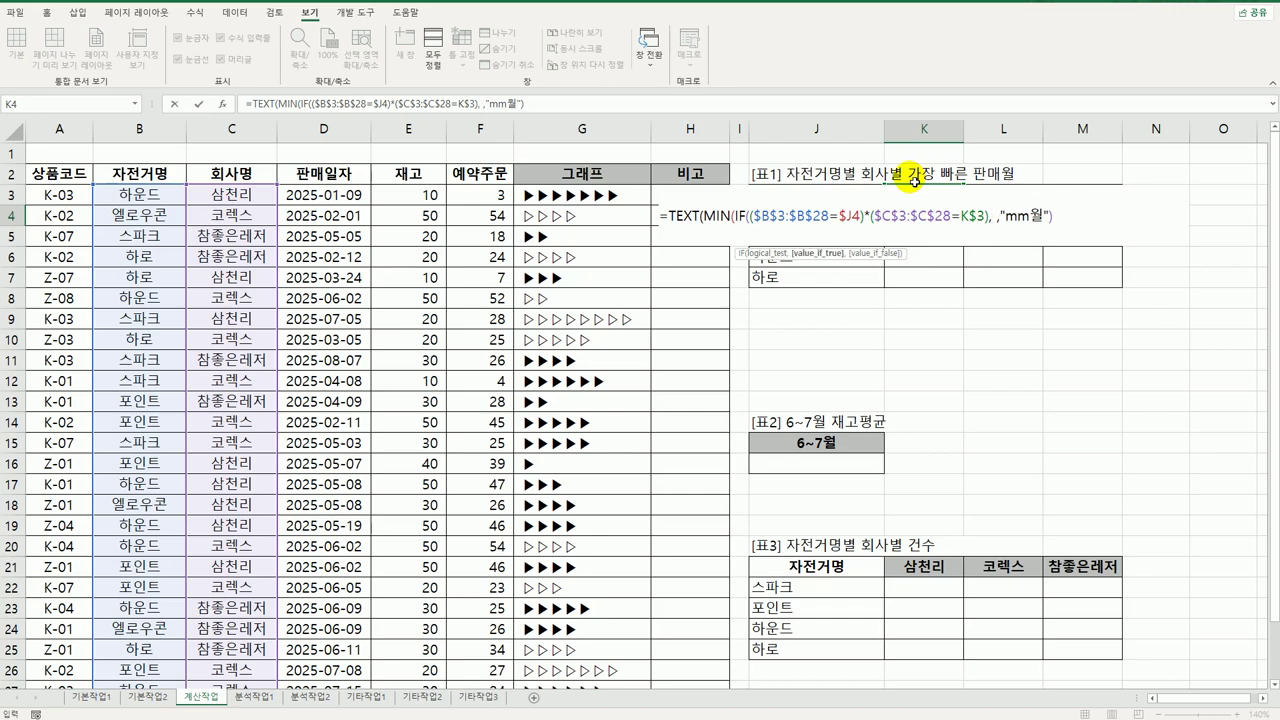
{"action": "left_click", "coordinate": [349, 196]}
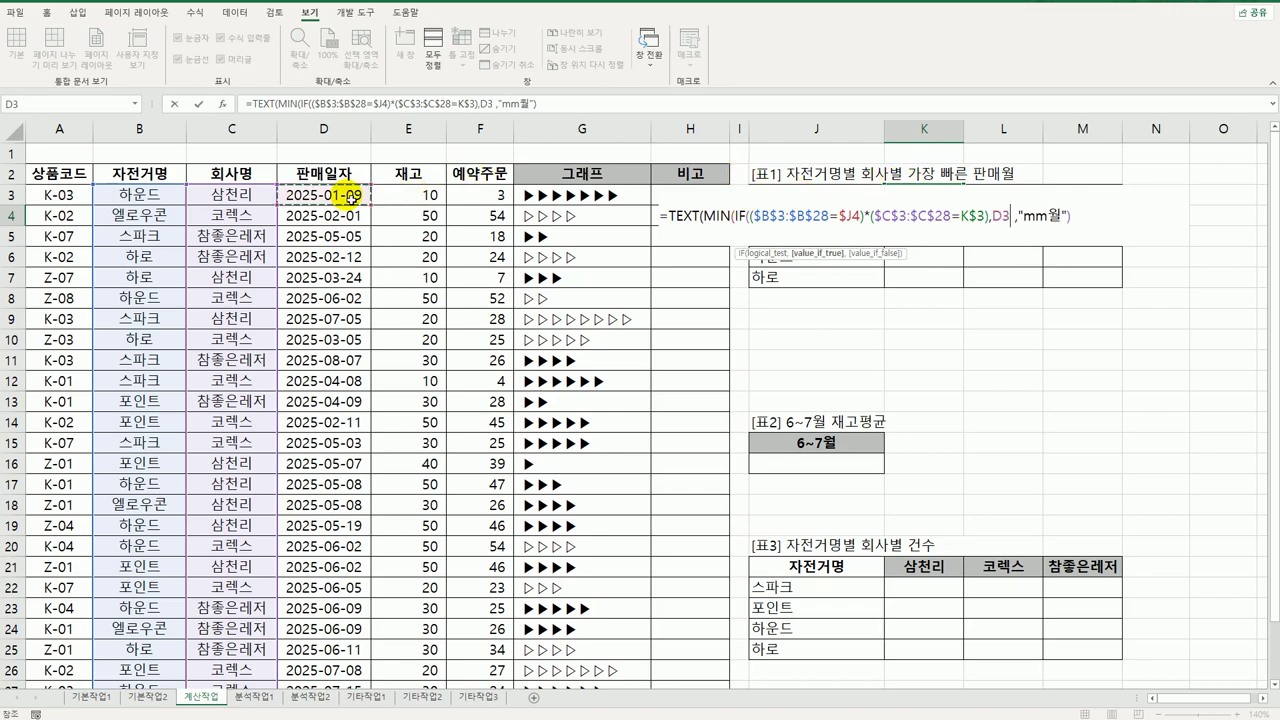
{"action": "left_click_drag", "start_coordinate": [349, 196], "coordinate": [345, 649]}
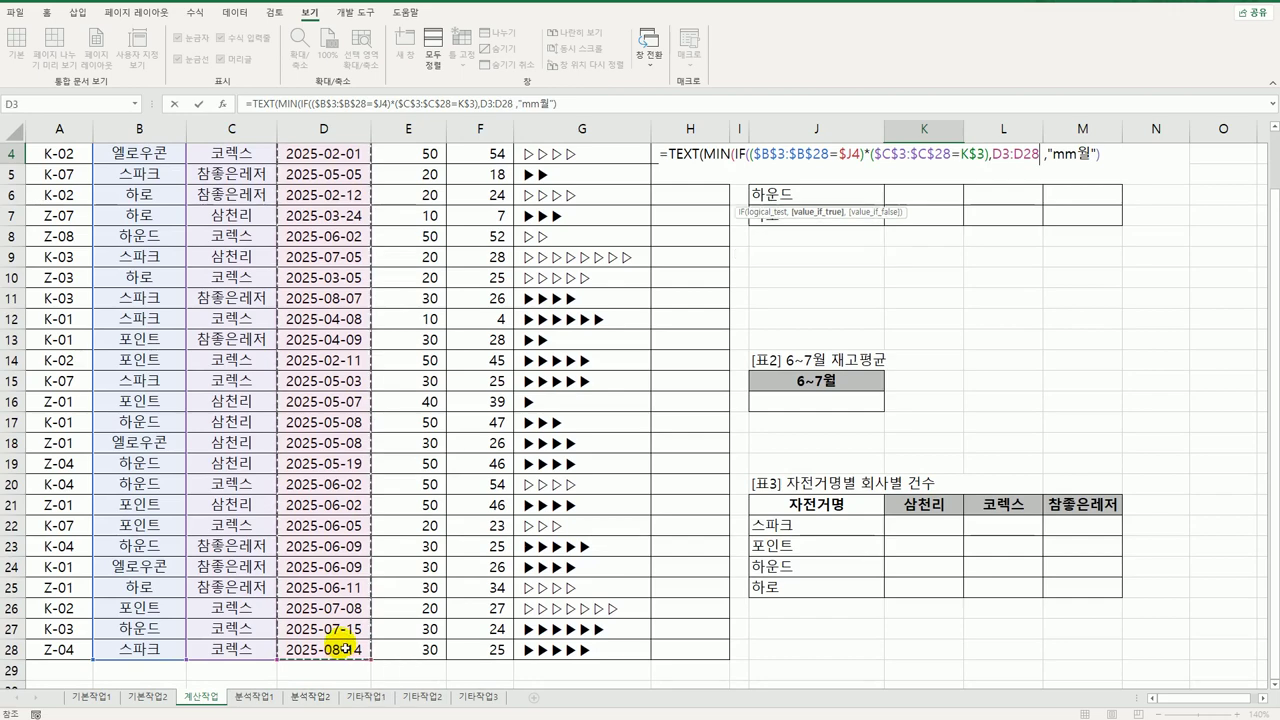
{"action": "key", "text": "F4"}
{"action": "scroll", "coordinate": [352, 588], "scroll_direction": "up", "scroll_amount": 1}
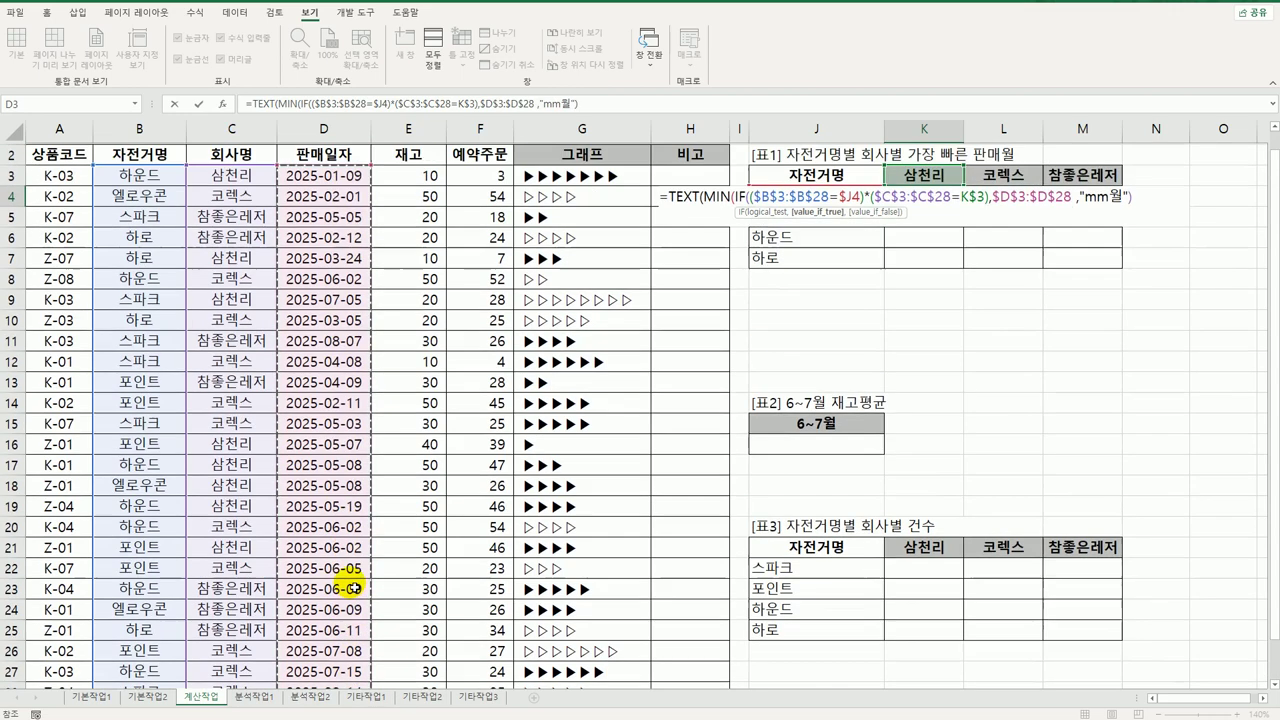
{"action": "scroll", "coordinate": [352, 588], "scroll_direction": "up", "scroll_amount": 1}
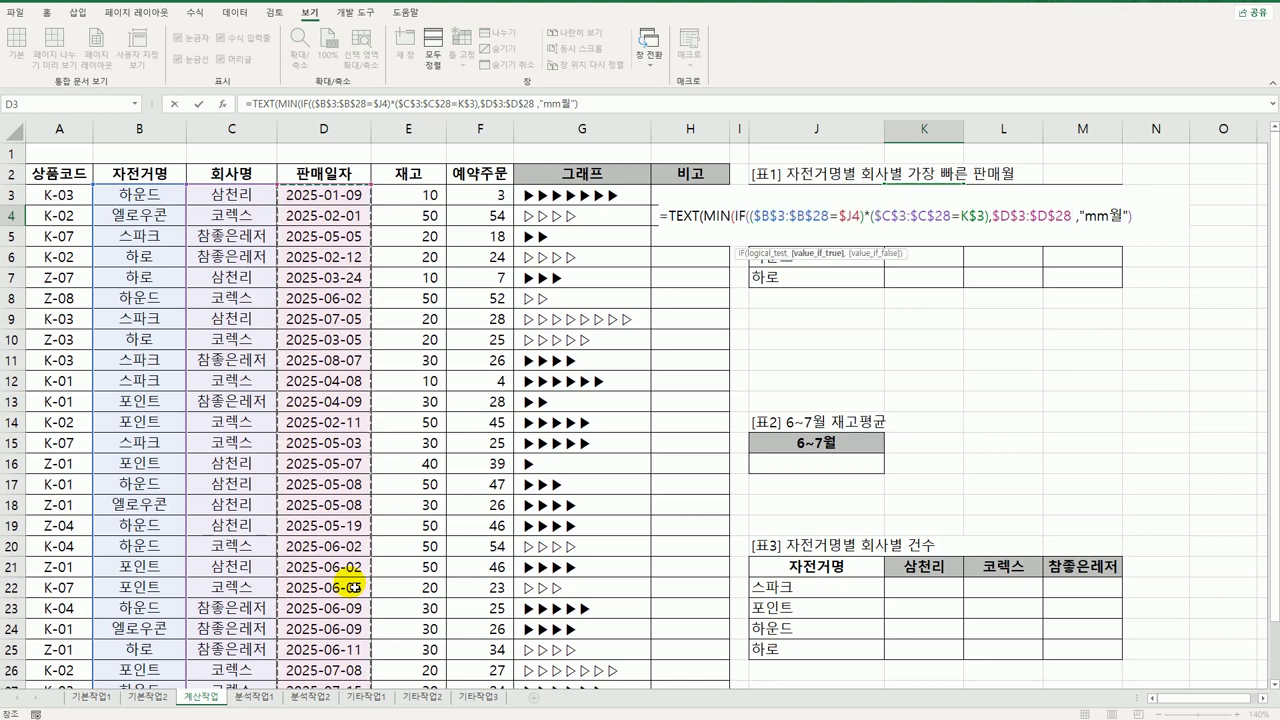
{"action": "type", "text": "))"}
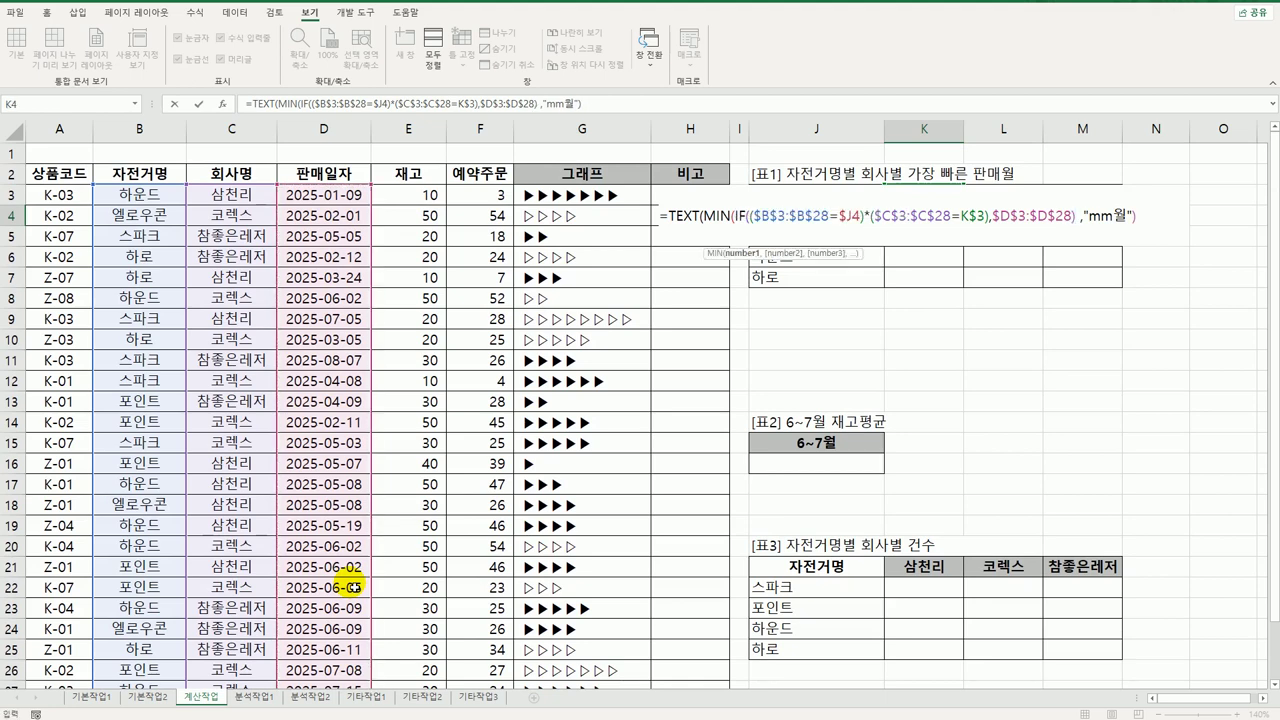
{"action": "type", "text": ")"}
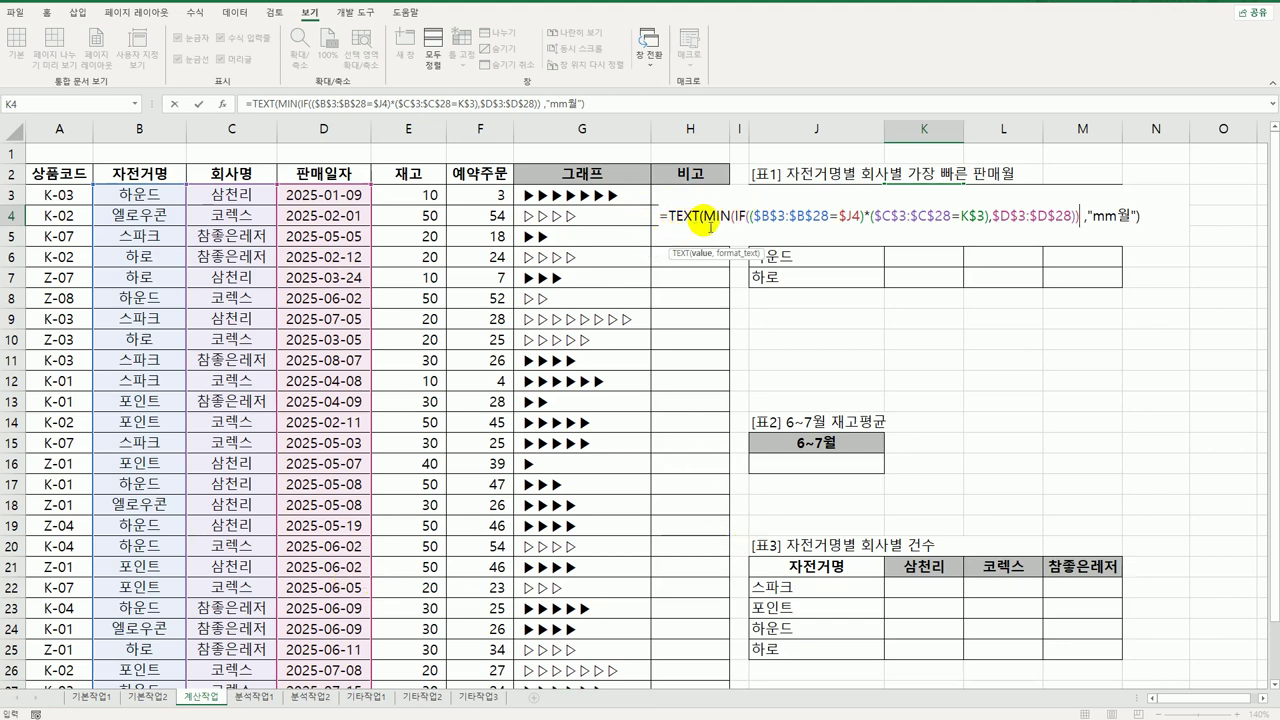
Step: Enter the K4 formula as an array formula and fill it across the [표1] range K4:M7
{"action": "left_click", "coordinate": [1148, 222]}
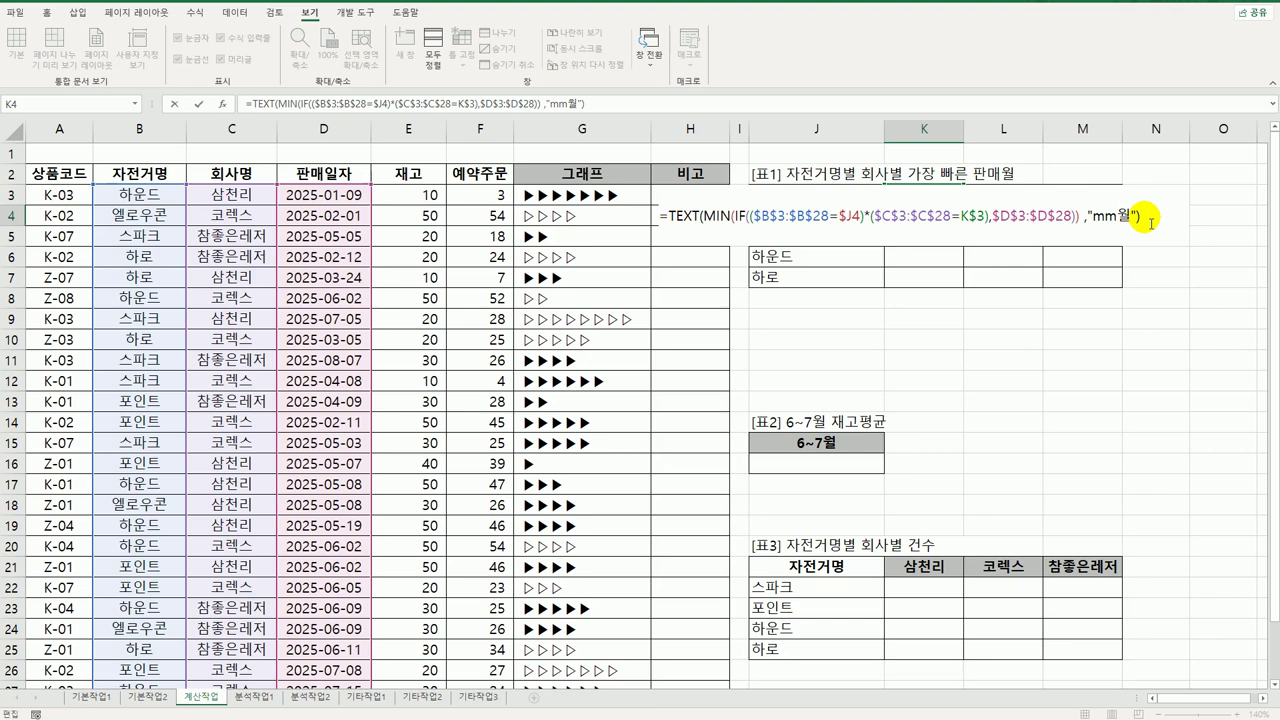
{"action": "key", "text": "ctrl+shift+Return"}
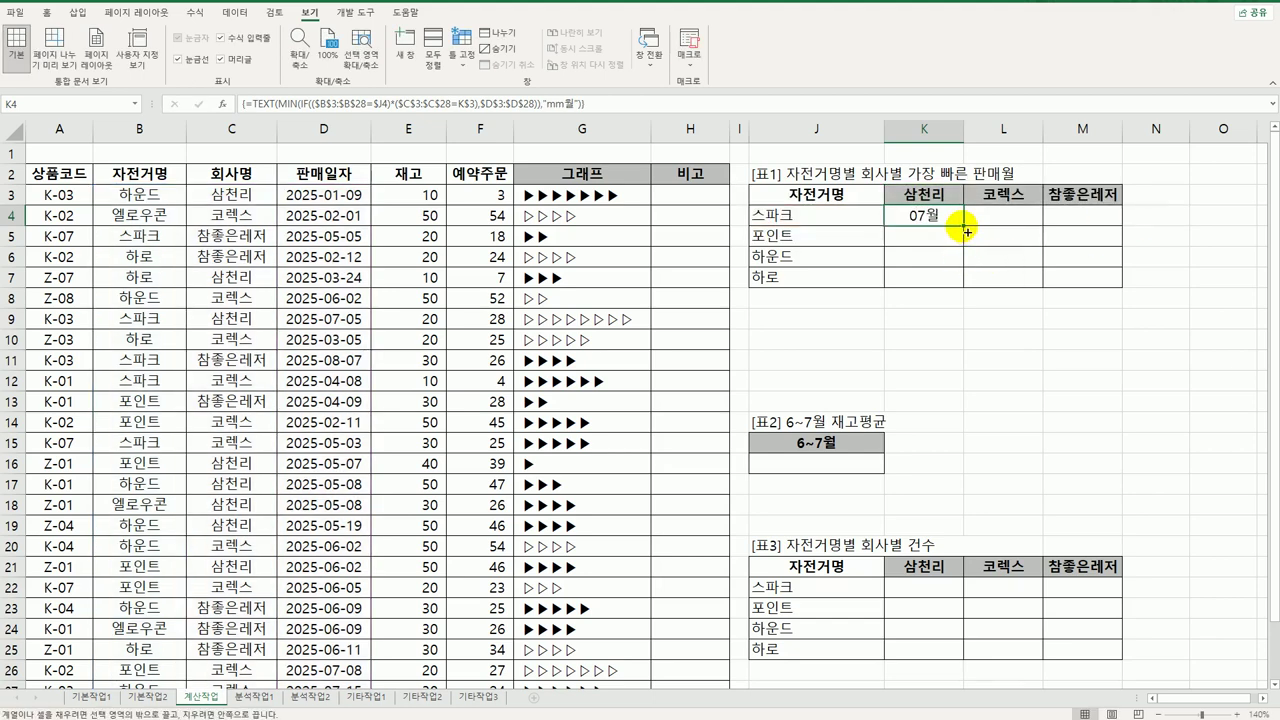
{"action": "left_click_drag", "start_coordinate": [965, 226], "coordinate": [1108, 296]}
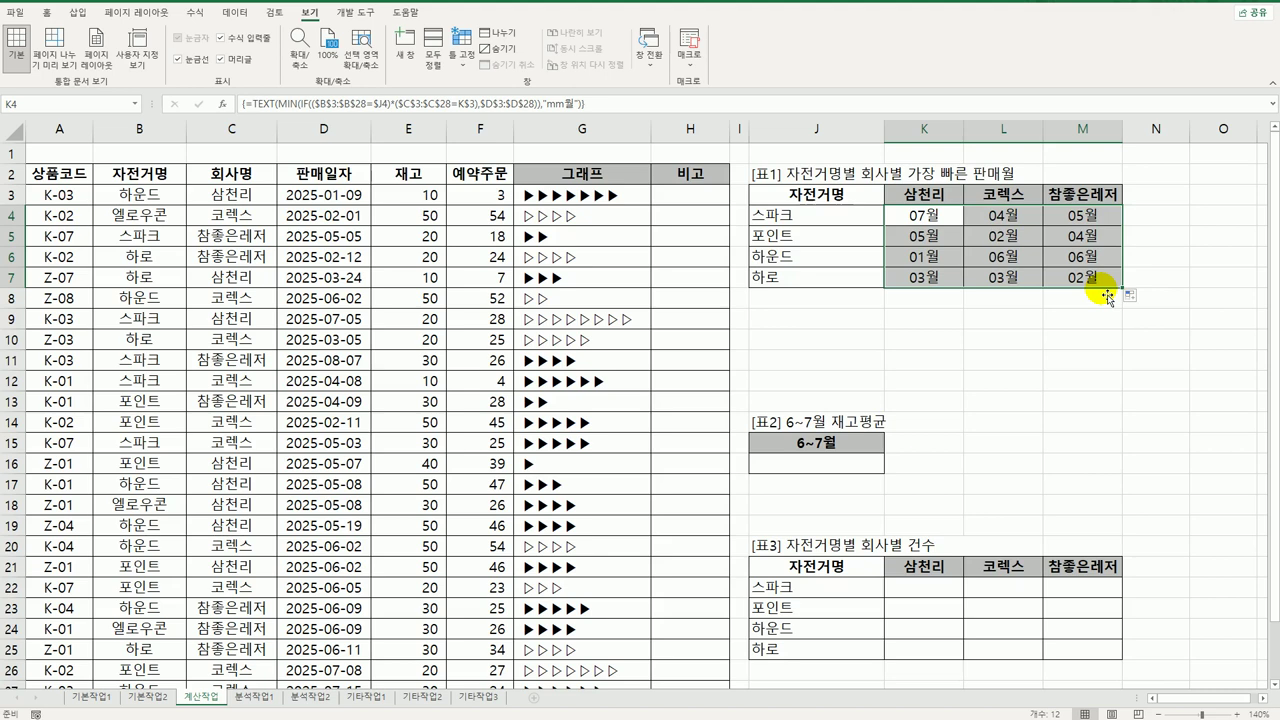
Step: Start the [표2] stock average formula in J16 as =AVERAGE(IF(
{"action": "left_click", "coordinate": [858, 463]}
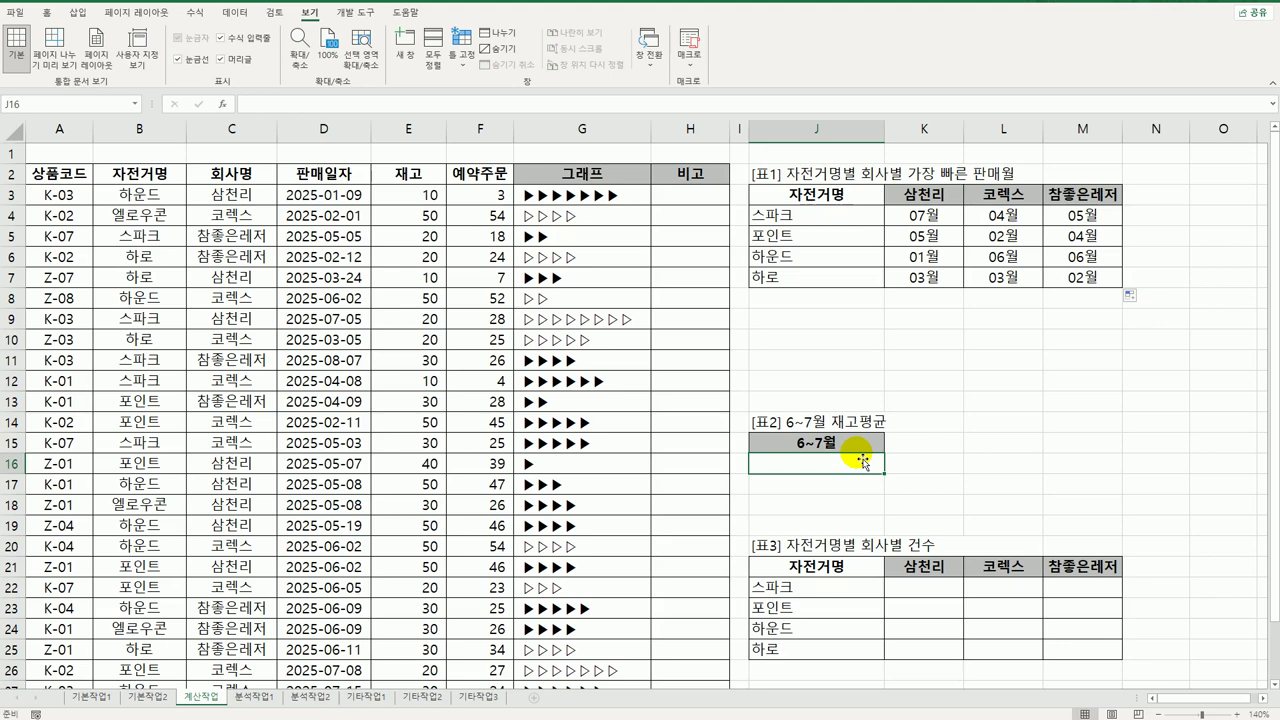
{"action": "type", "text": "="}
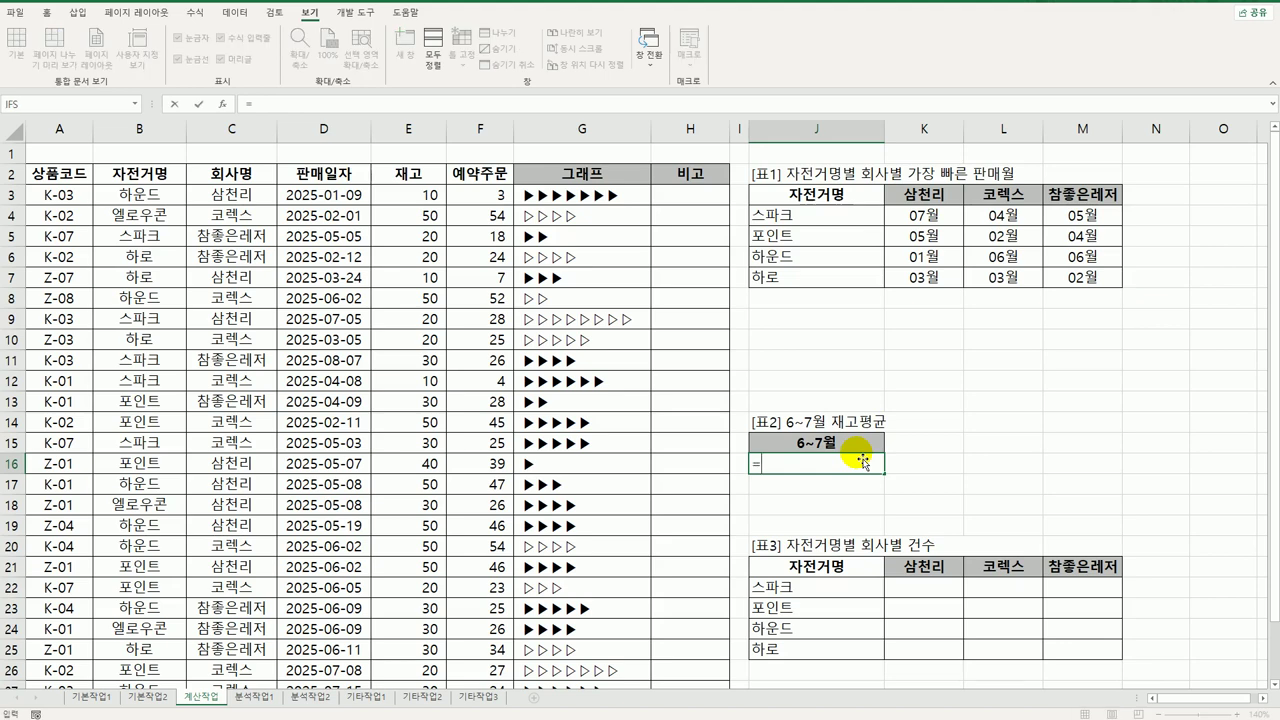
{"action": "type", "text": "ave"}
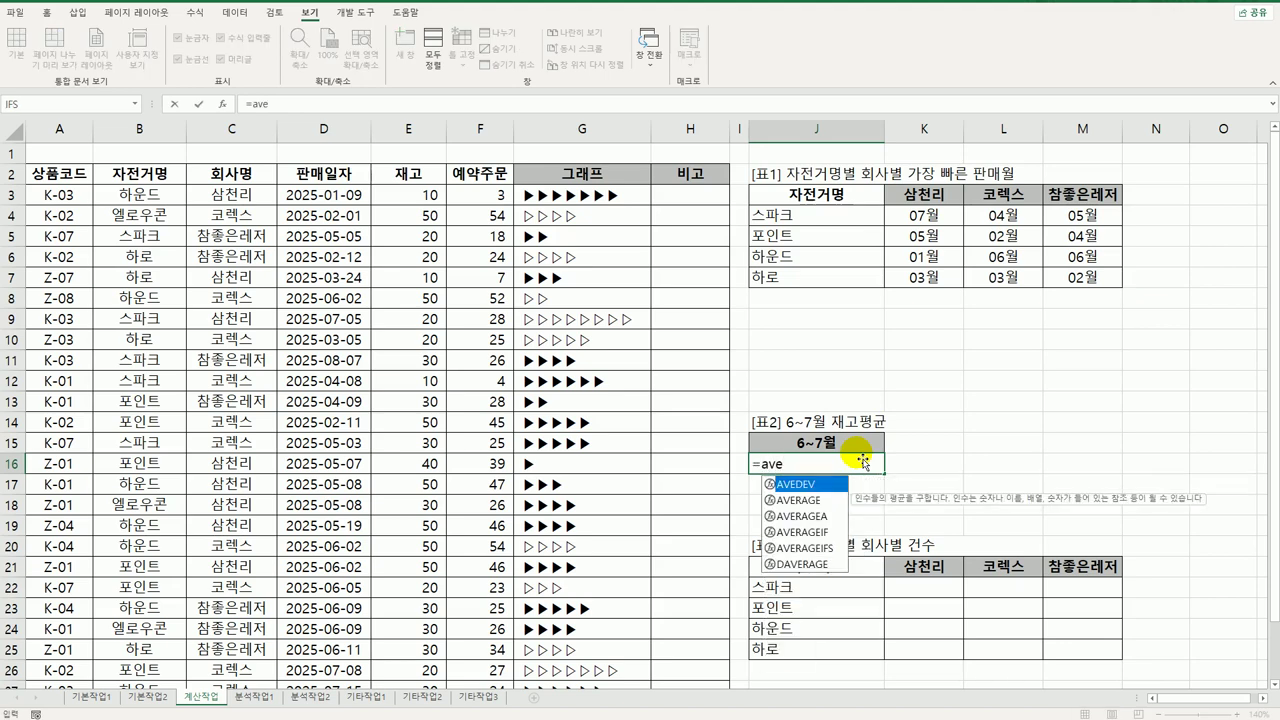
{"action": "key", "text": "Down"}
{"action": "key", "text": "Tab"}
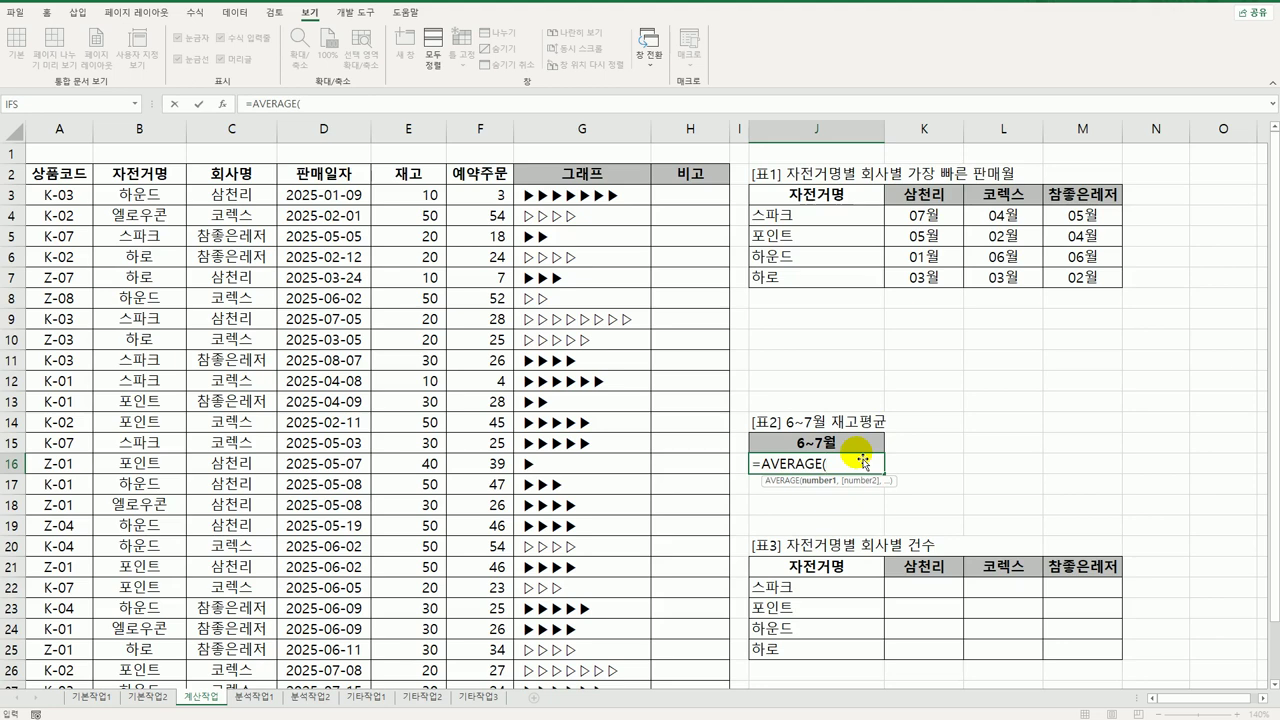
{"action": "type", "text": "if("}
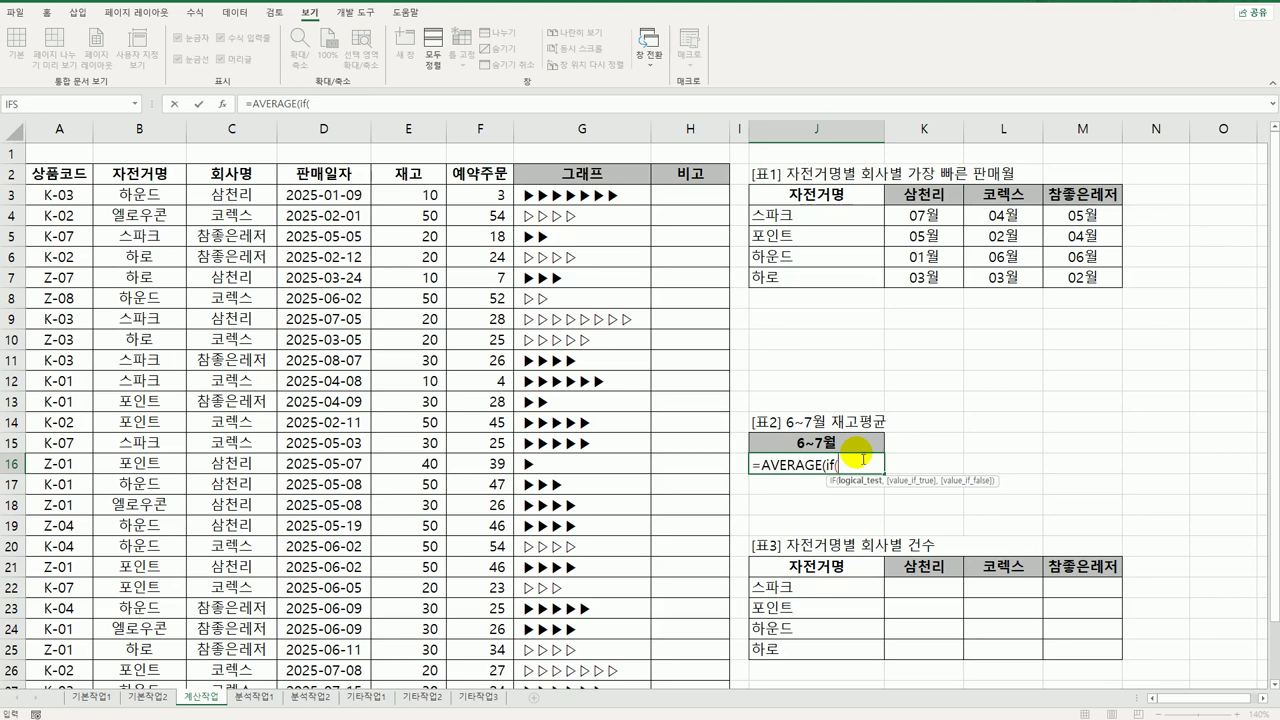
Step: Lay out the IF test in J16 as two empty bracketed conditions joined by +, ending with a comma for the true value
{"action": "type", "text": "( ) +"}
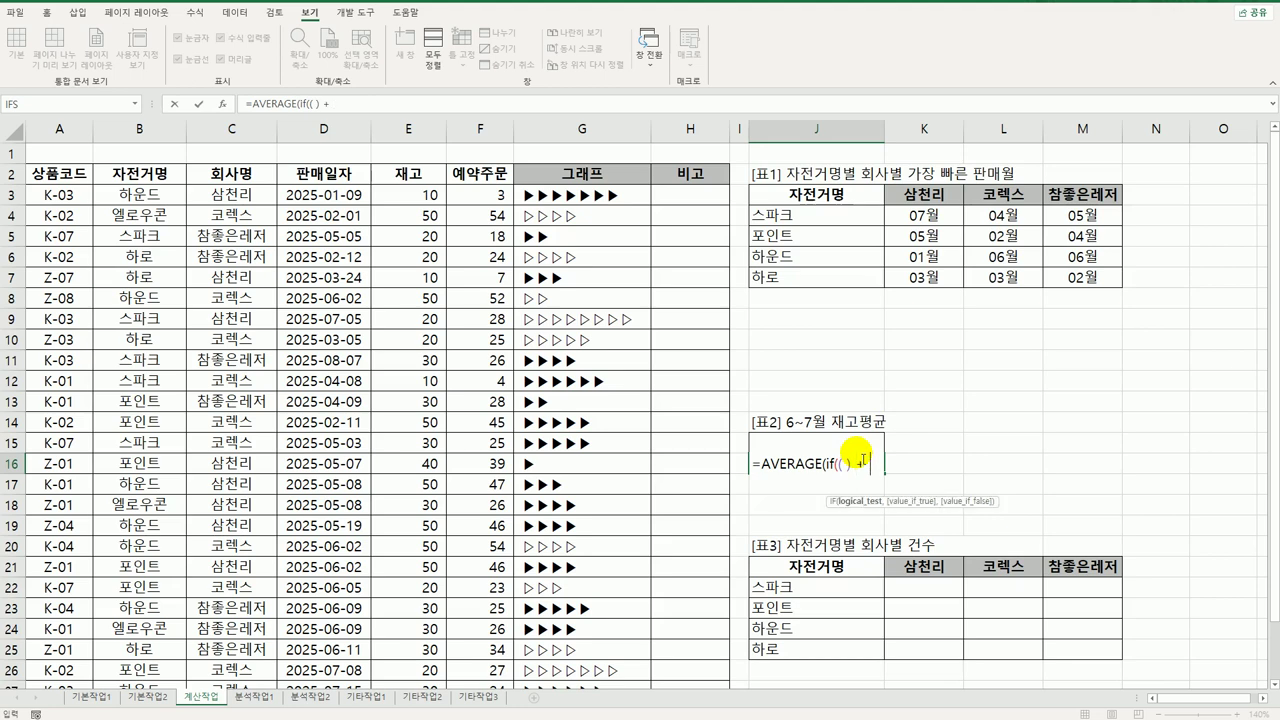
{"action": "type", "text": " ( ),"}
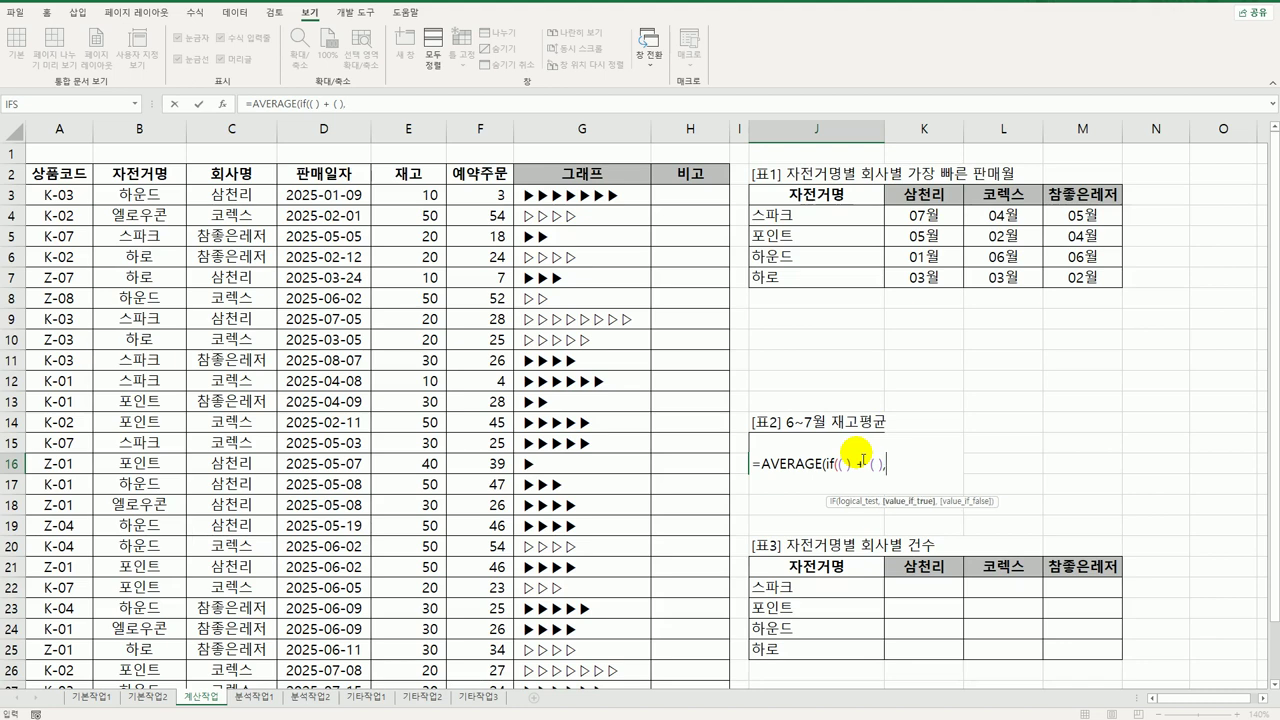
{"action": "key", "text": "BackSpace"}
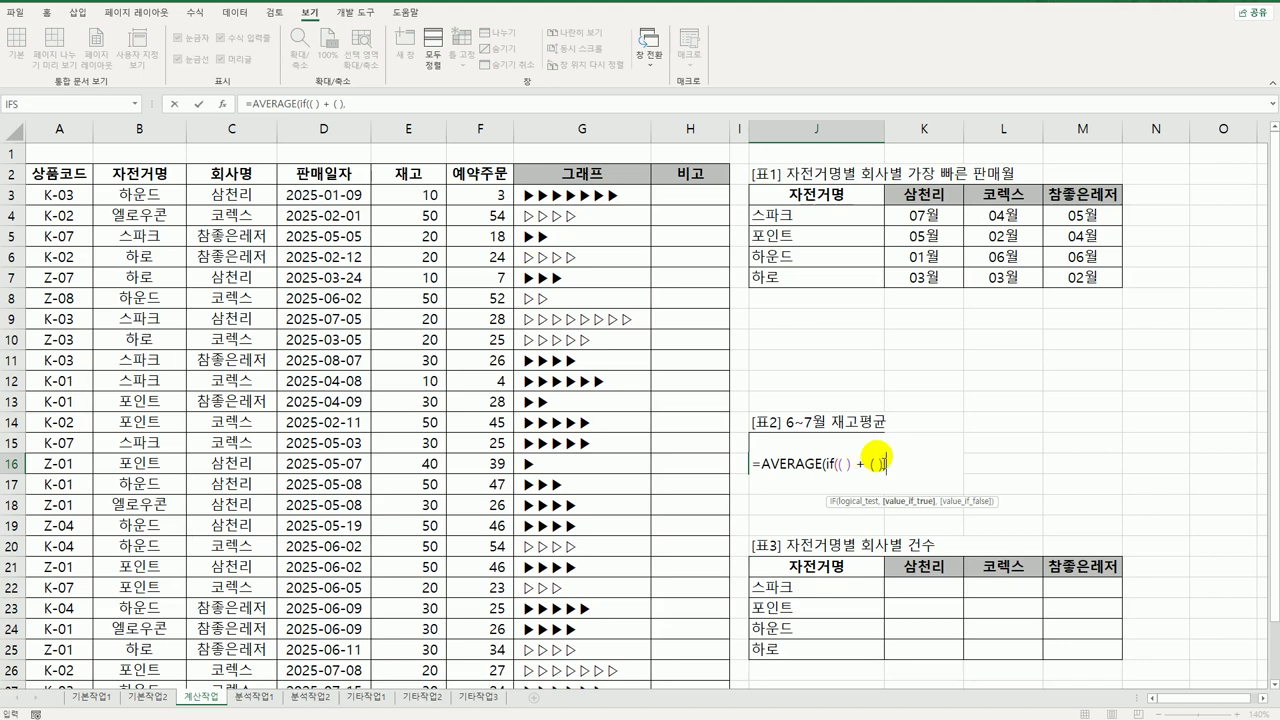
{"action": "type", "text": ","}
{"action": "double_click", "coordinate": [860, 464]}
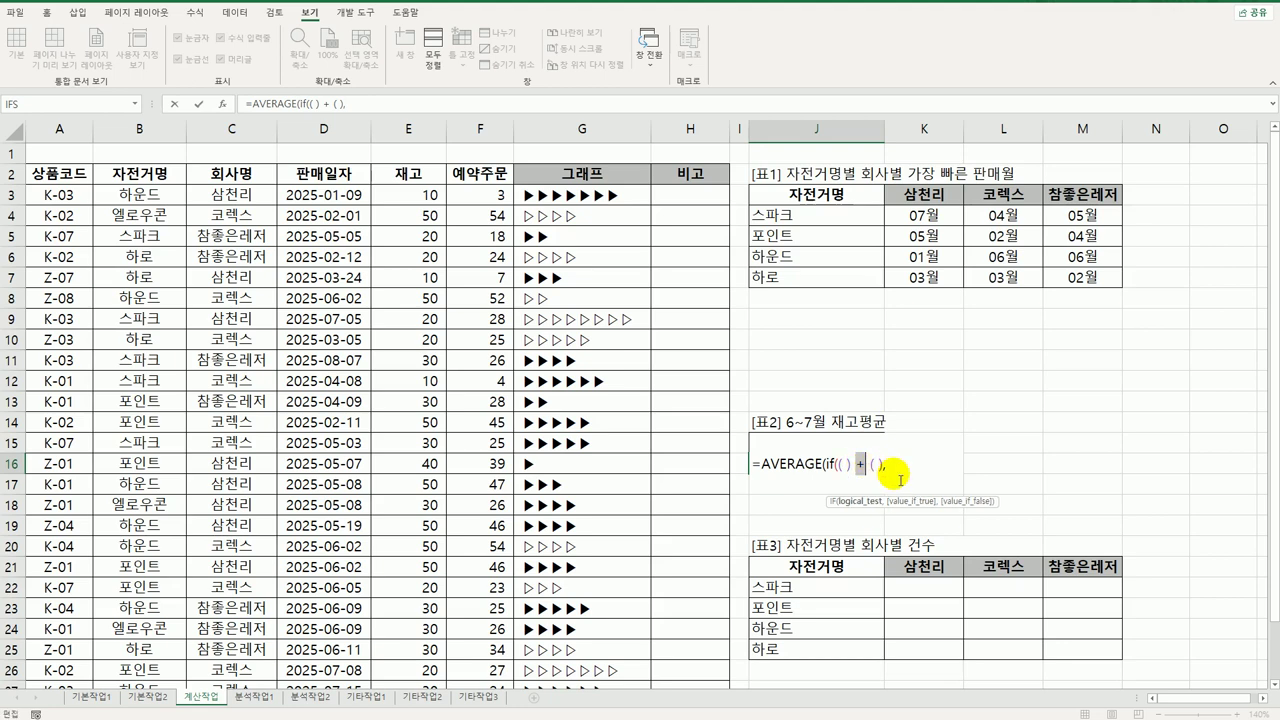
{"action": "left_click", "coordinate": [897, 470]}
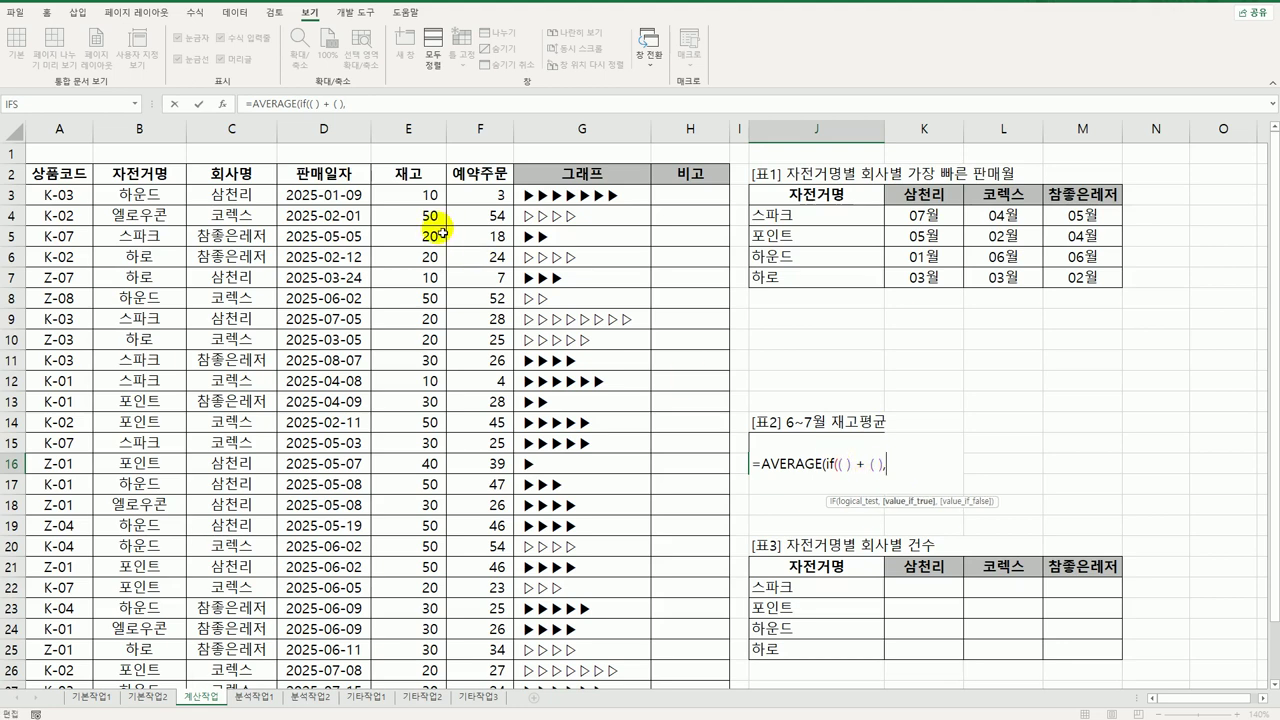
Step: Give the IF in J16 the stock range E3:E28 as its true value, closing both IF and AVERAGE
{"action": "left_click_drag", "start_coordinate": [423, 196], "coordinate": [420, 651]}
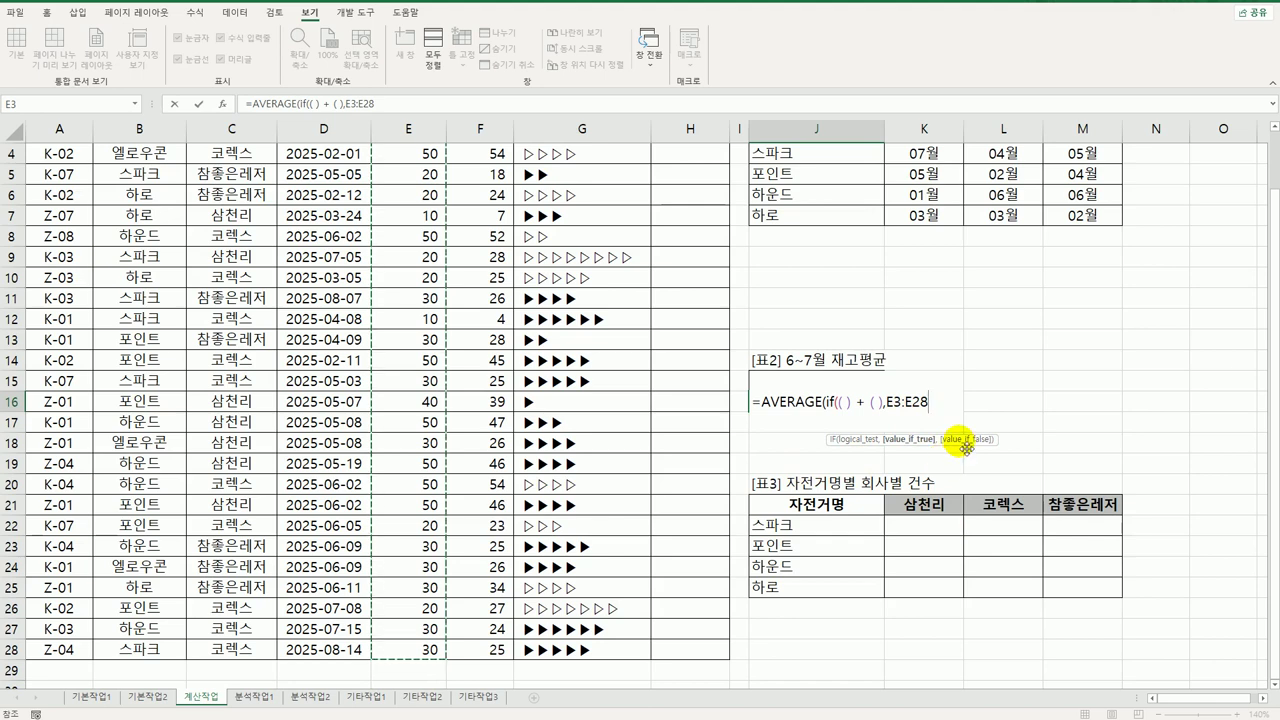
{"action": "type", "text": ")"}
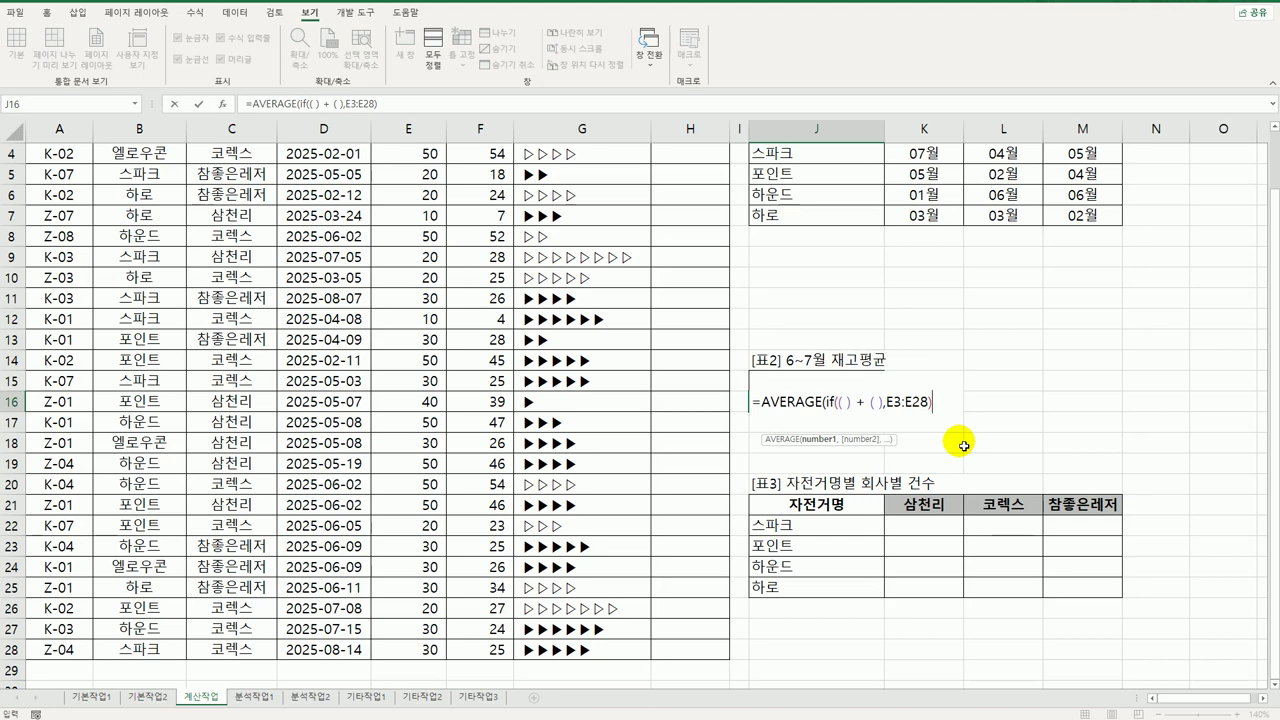
{"action": "key", "text": "End"}
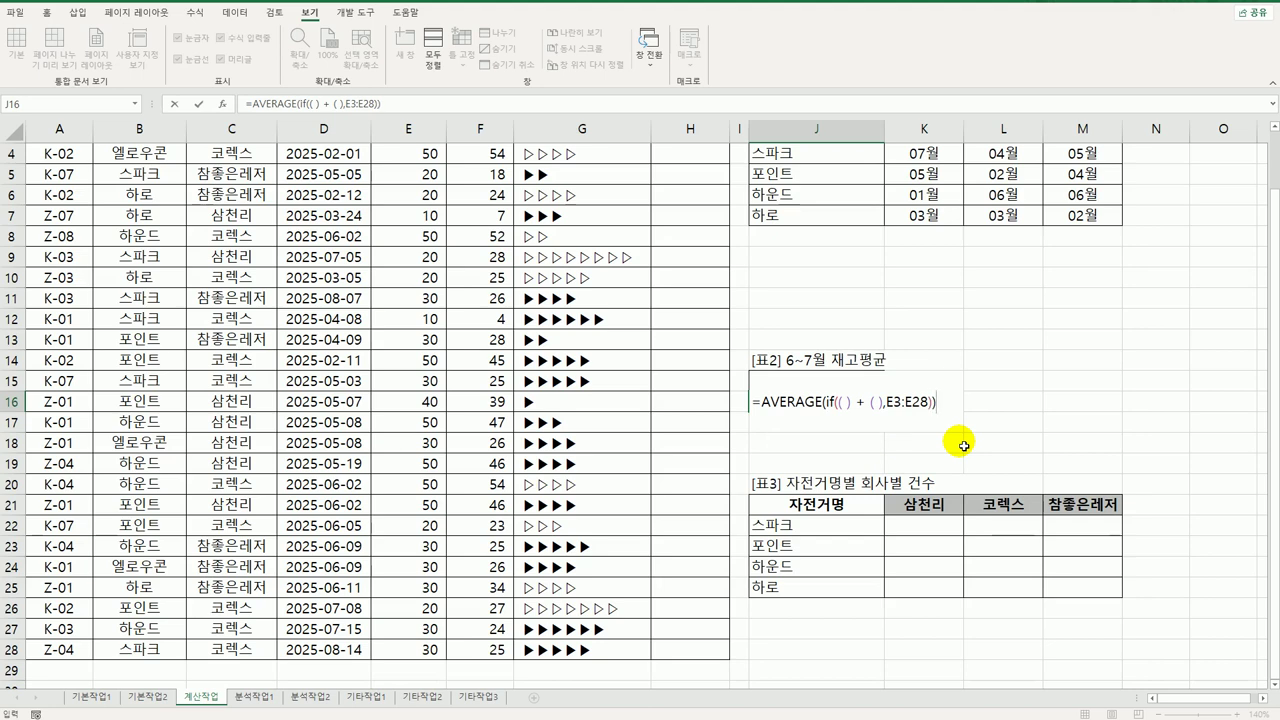
Step: Fill the first bracketed condition in J16 with month(D3:D28)=6
{"action": "left_click", "coordinate": [846, 403]}
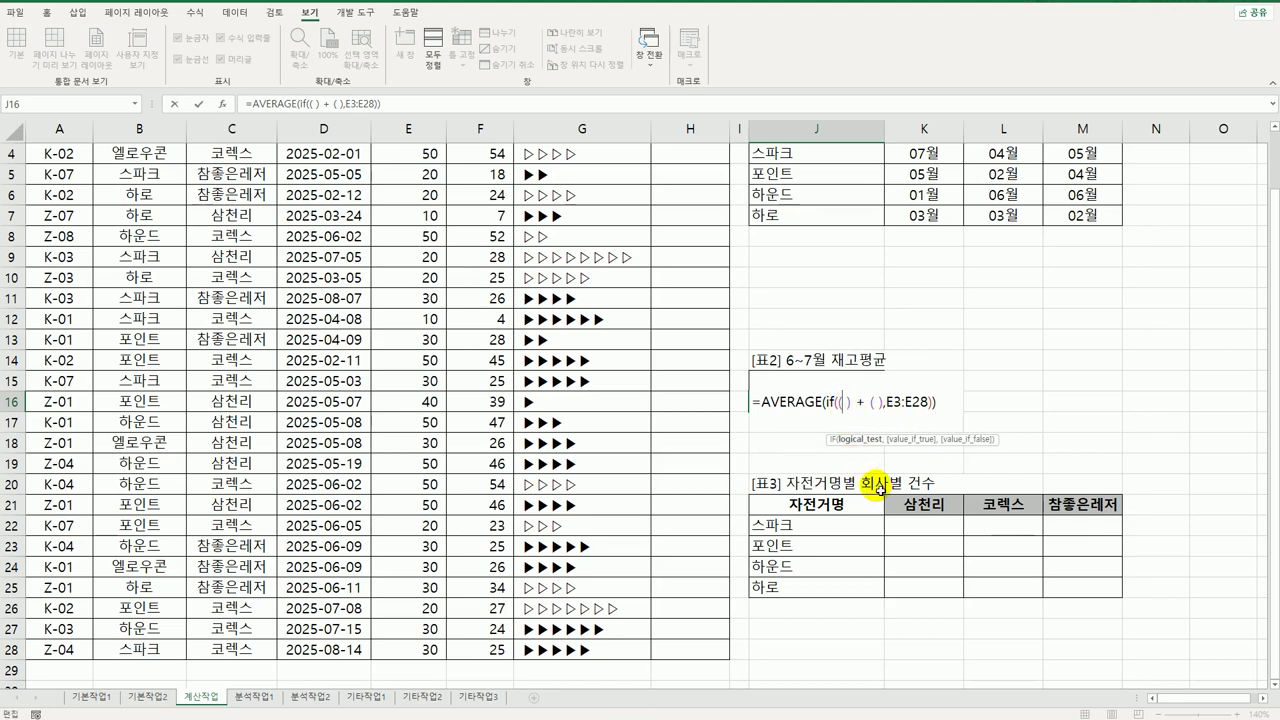
{"action": "type", "text": "month()"}
{"action": "key", "text": "Left"}
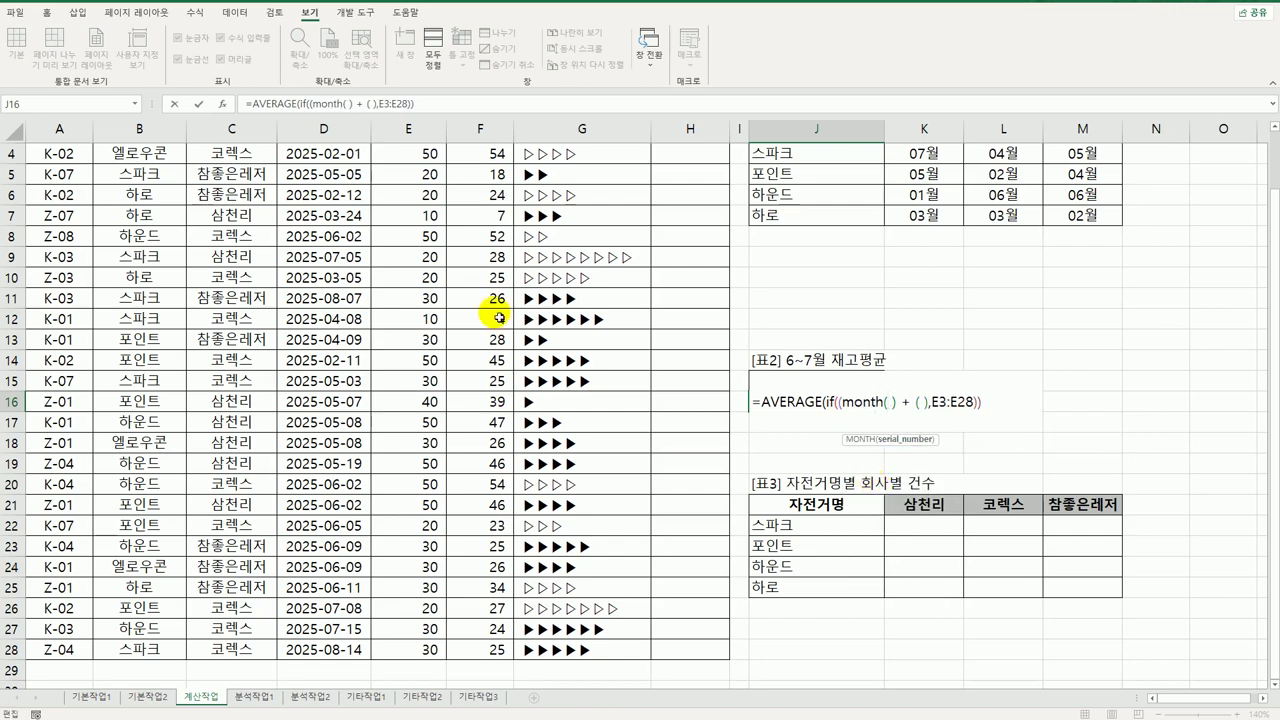
{"action": "scroll", "coordinate": [375, 226], "scroll_direction": "up", "scroll_amount": 1}
{"action": "left_click_drag", "start_coordinate": [340, 195], "coordinate": [338, 650]}
{"action": "type", "text": ")="}
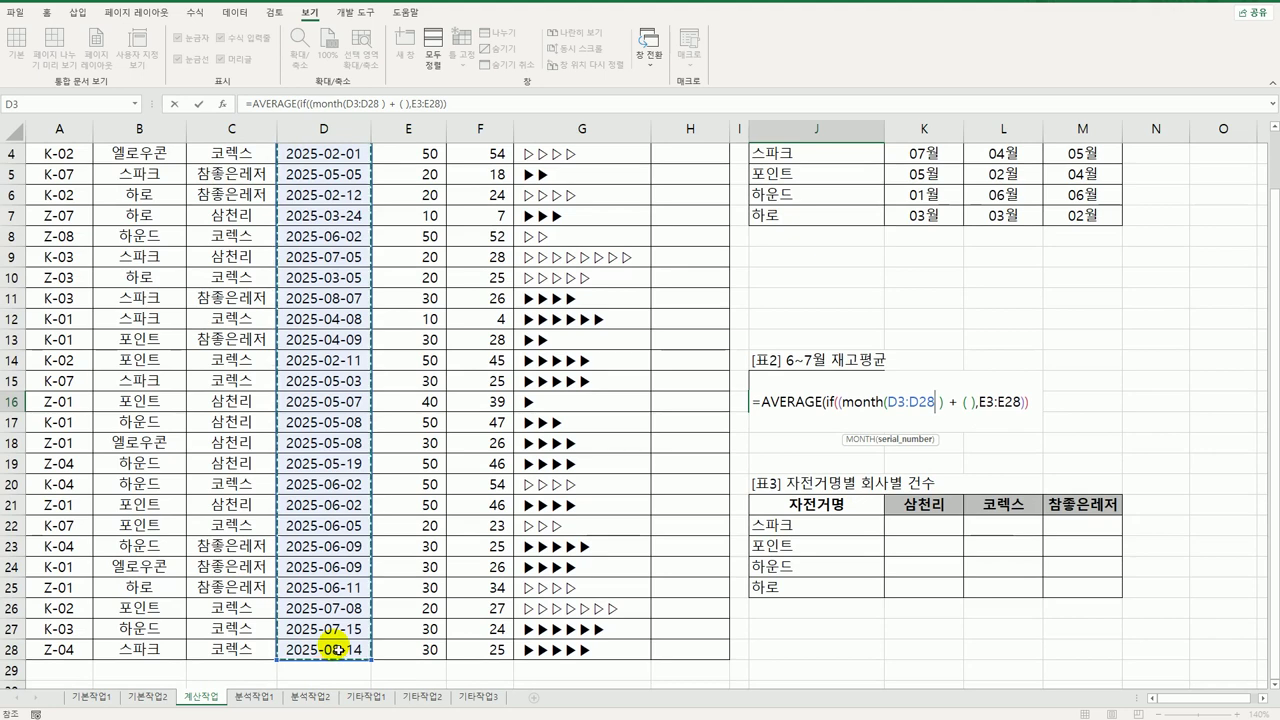
{"action": "type", "text": "6"}
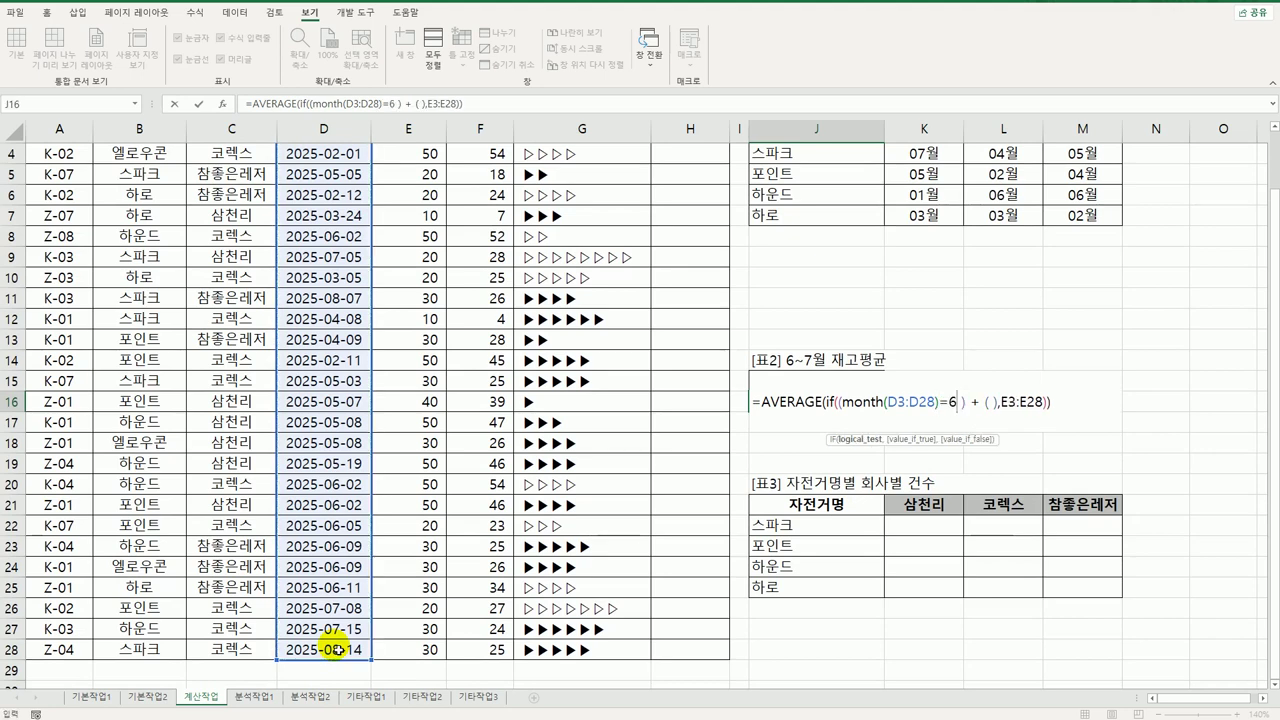
Step: Fill the second bracketed condition in J16 with month(D3:D28)=7
{"action": "left_click", "coordinate": [990, 402]}
{"action": "type", "text": "month("}
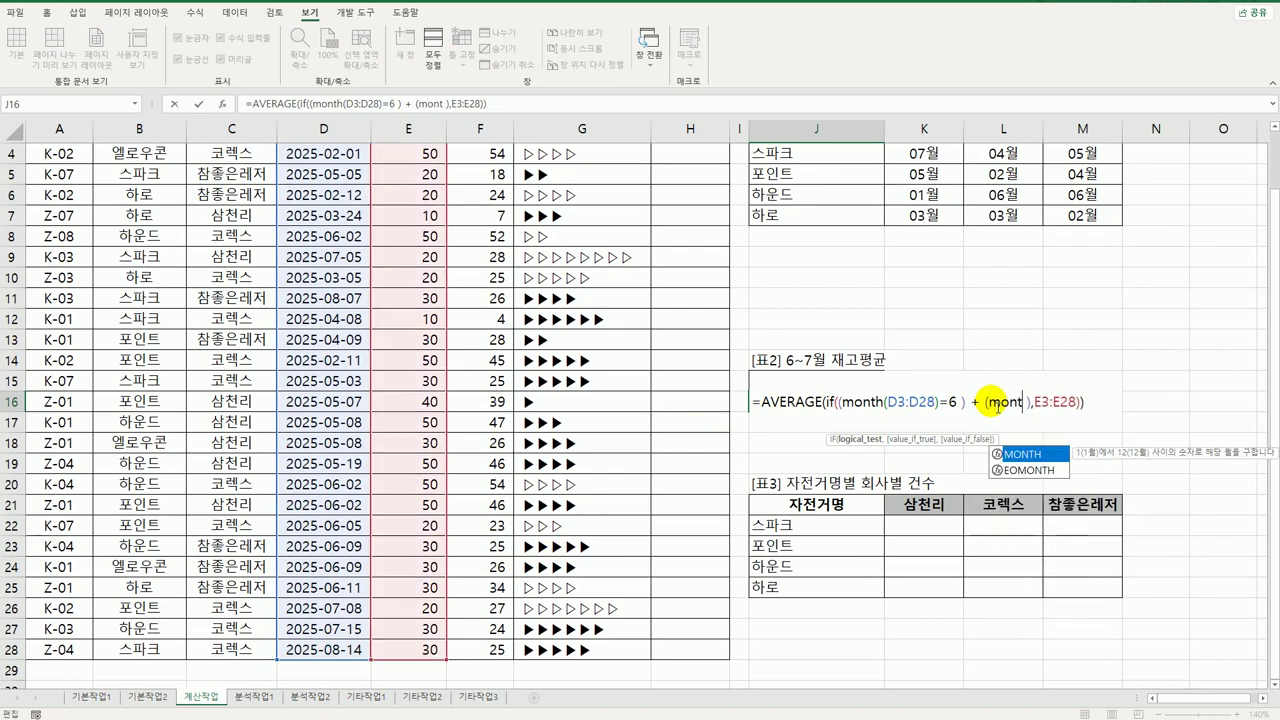
{"action": "scroll", "coordinate": [308, 263], "scroll_direction": "up", "scroll_amount": 1}
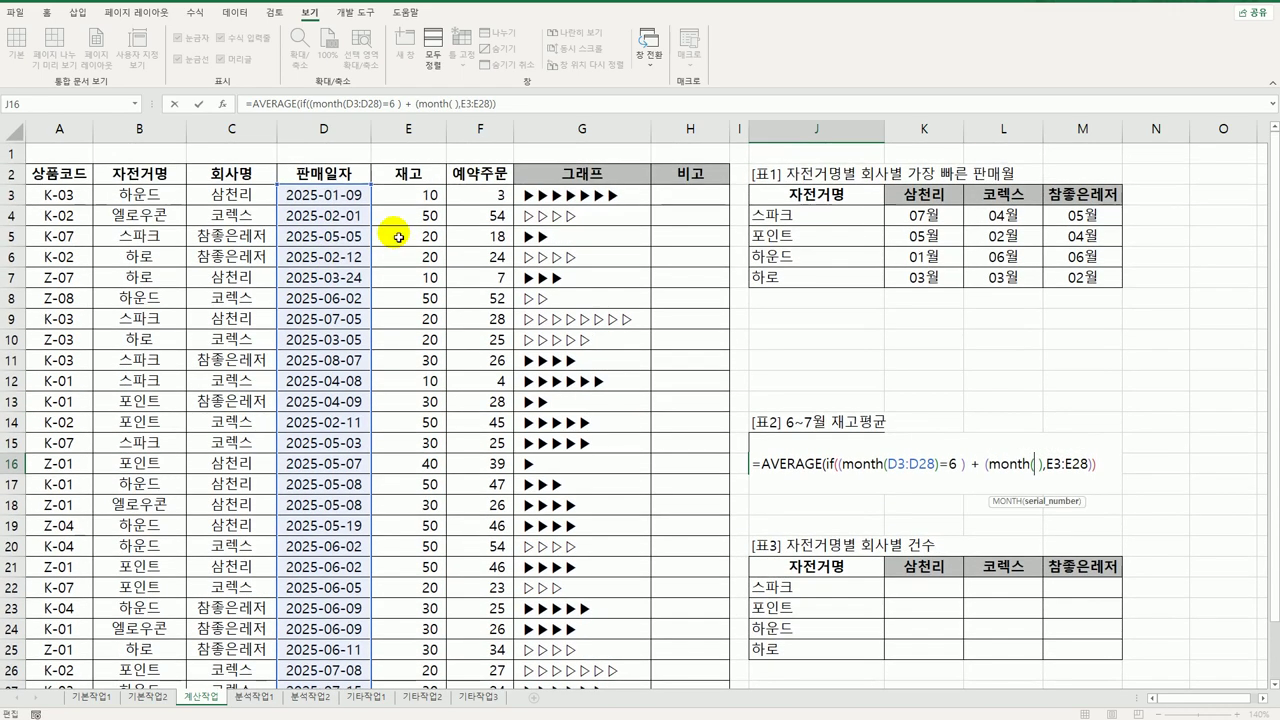
{"action": "left_click", "coordinate": [338, 196]}
{"action": "left_click_drag", "start_coordinate": [338, 196], "coordinate": [350, 648]}
{"action": "type", "text": ")=7"}
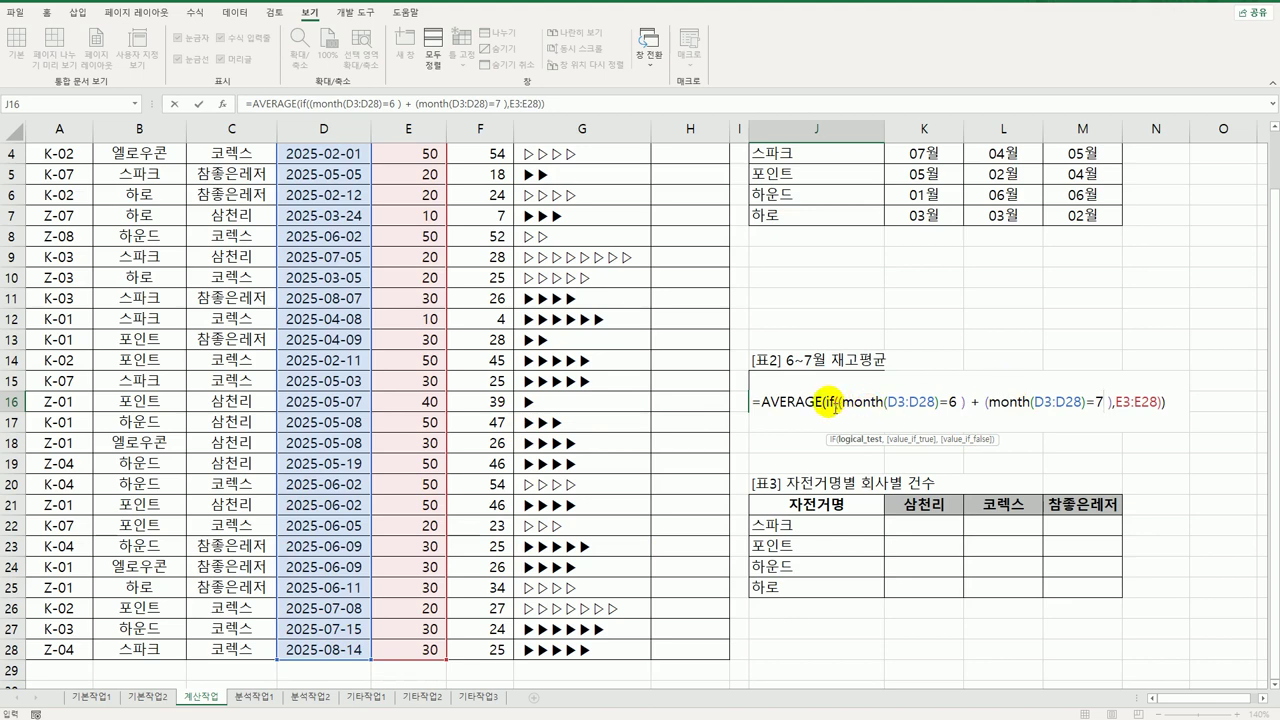
Step: Enter the completed J16 stock average formula as an array formula
{"action": "left_click", "coordinate": [1182, 405]}
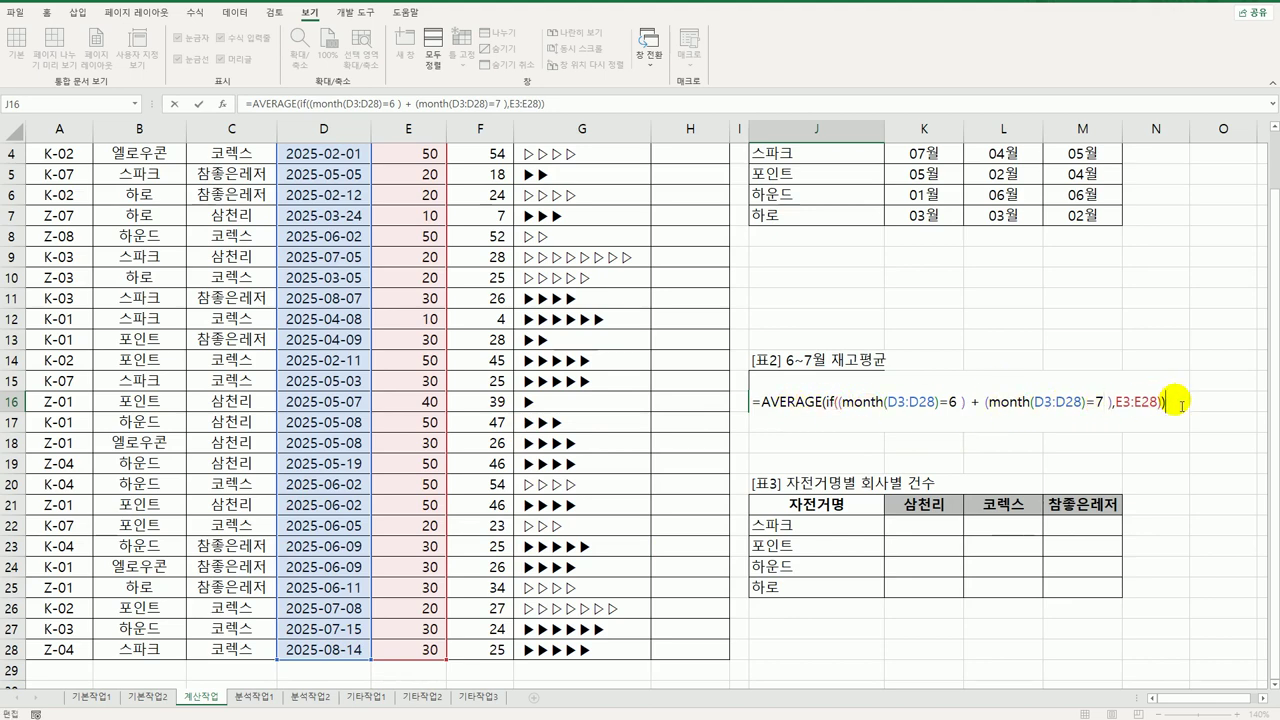
{"action": "left_click", "coordinate": [1182, 405]}
{"action": "key", "text": "ctrl+shift+Return"}
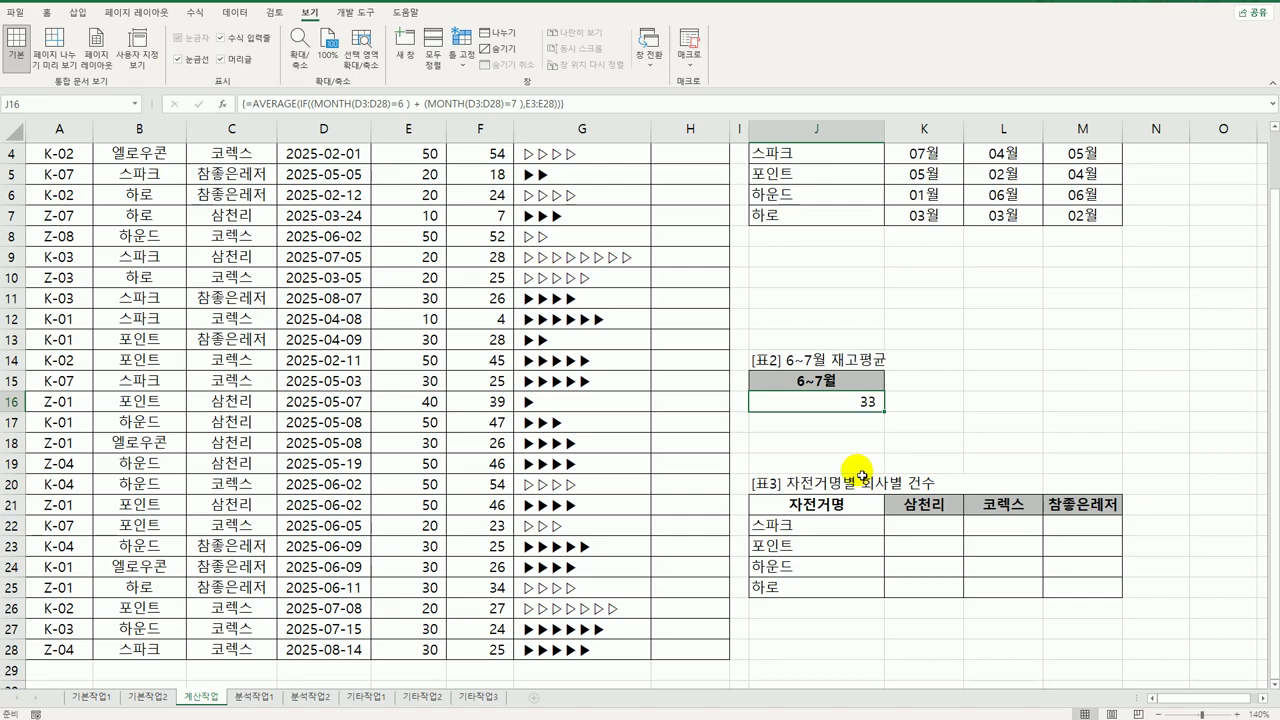
Step: Start the [표3] count formula in K22 as =CONCAT("확정 ", ,"건"), leaving the middle argument empty
{"action": "scroll", "coordinate": [782, 487], "scroll_direction": "up", "scroll_amount": 1}
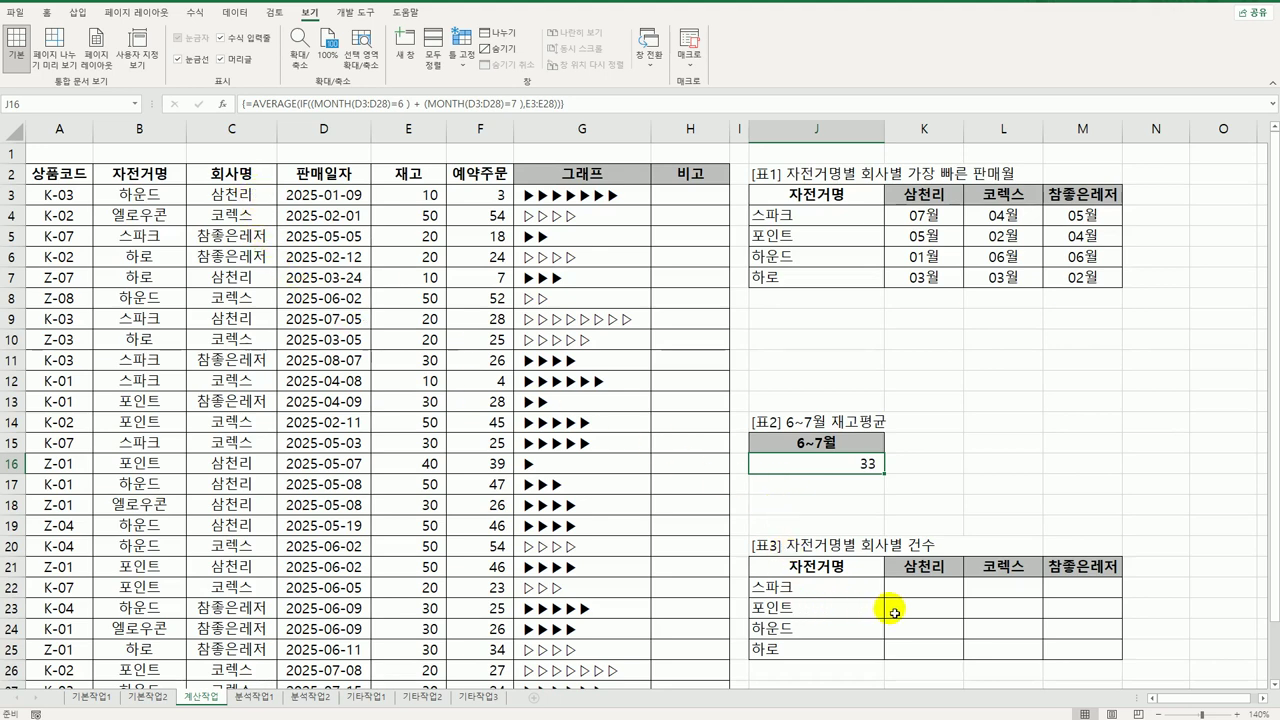
{"action": "left_click", "coordinate": [950, 593]}
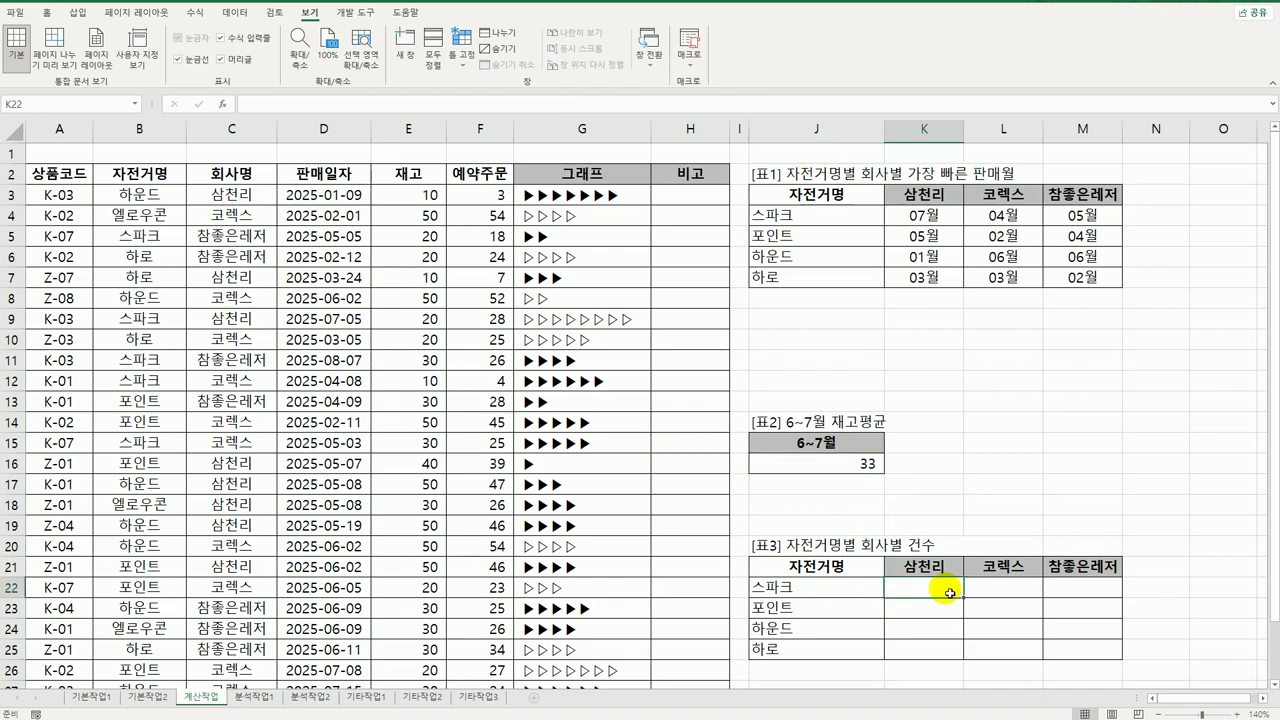
{"action": "scroll", "coordinate": [950, 593], "scroll_direction": "down", "scroll_amount": 3}
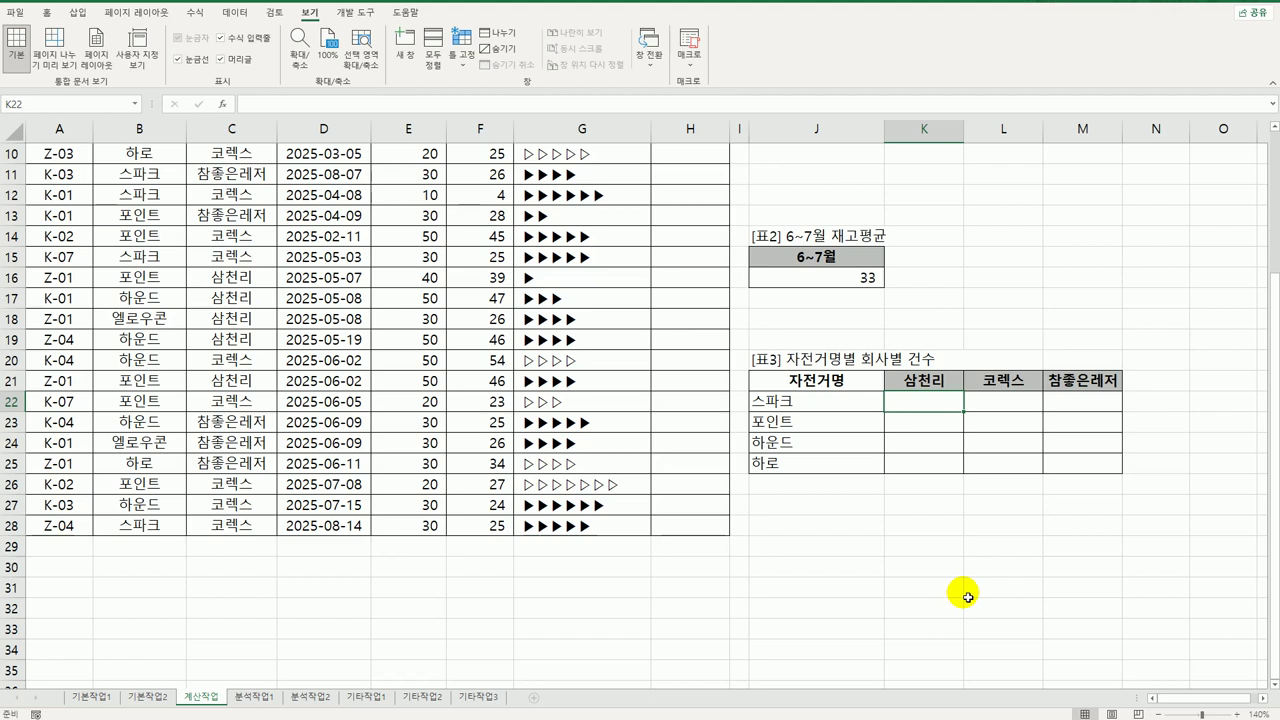
{"action": "type", "text": "="}
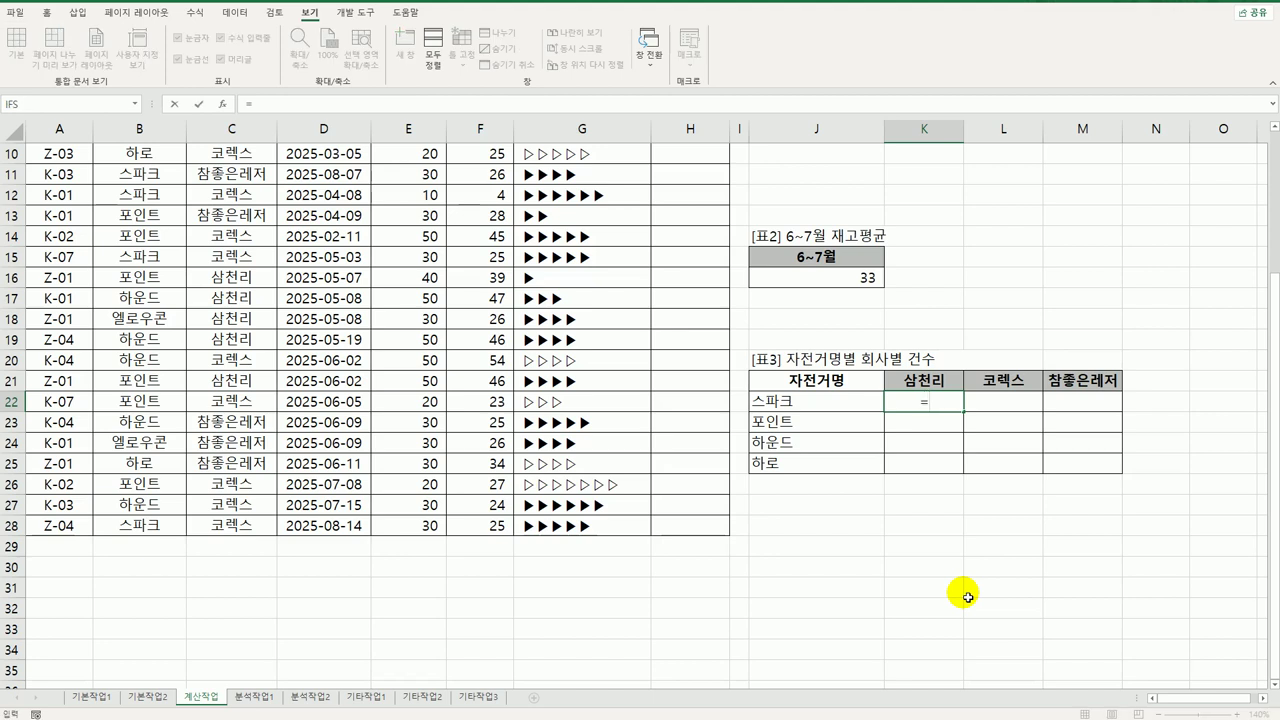
{"action": "type", "text": "con"}
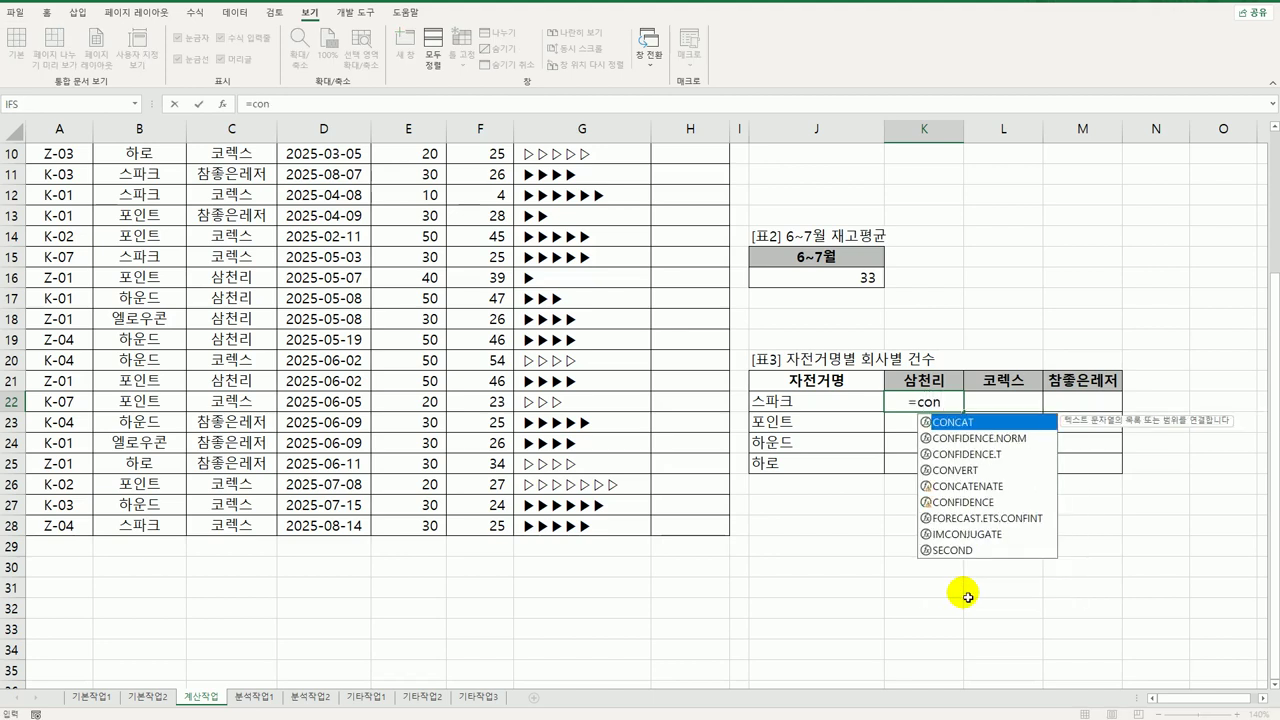
{"action": "key", "text": "Tab"}
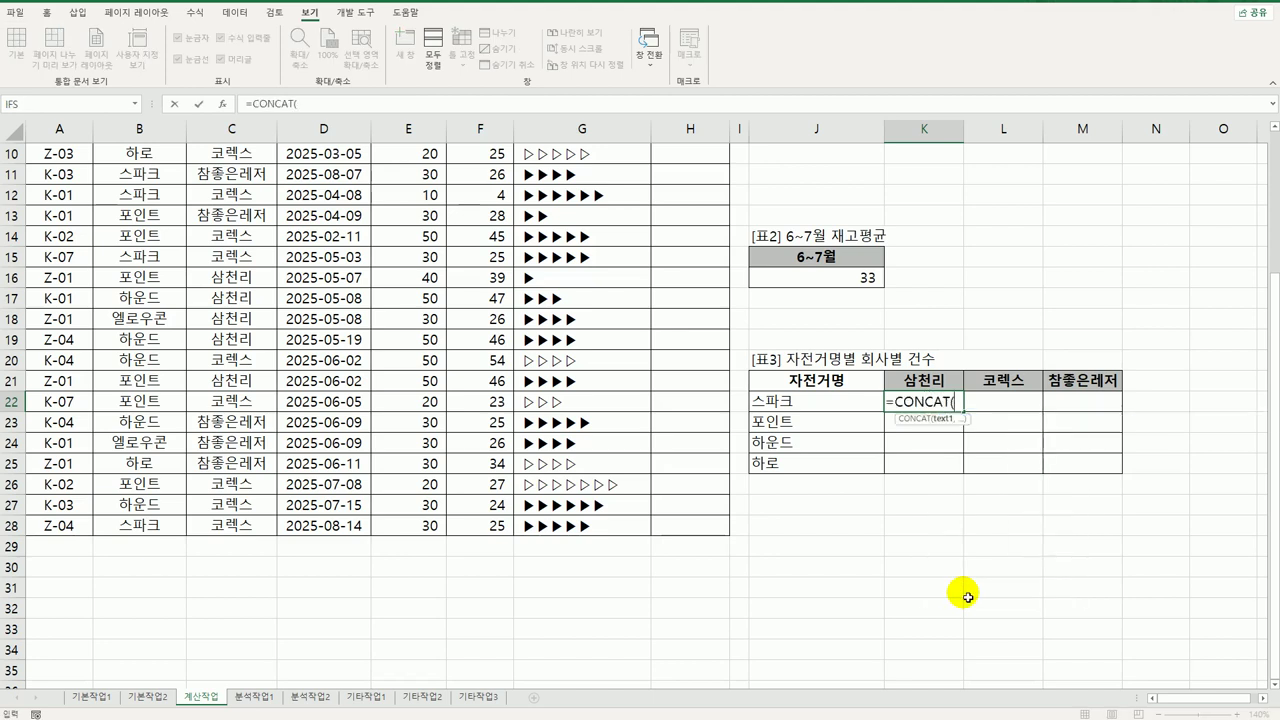
{"action": "type", "text": "\"확정"}
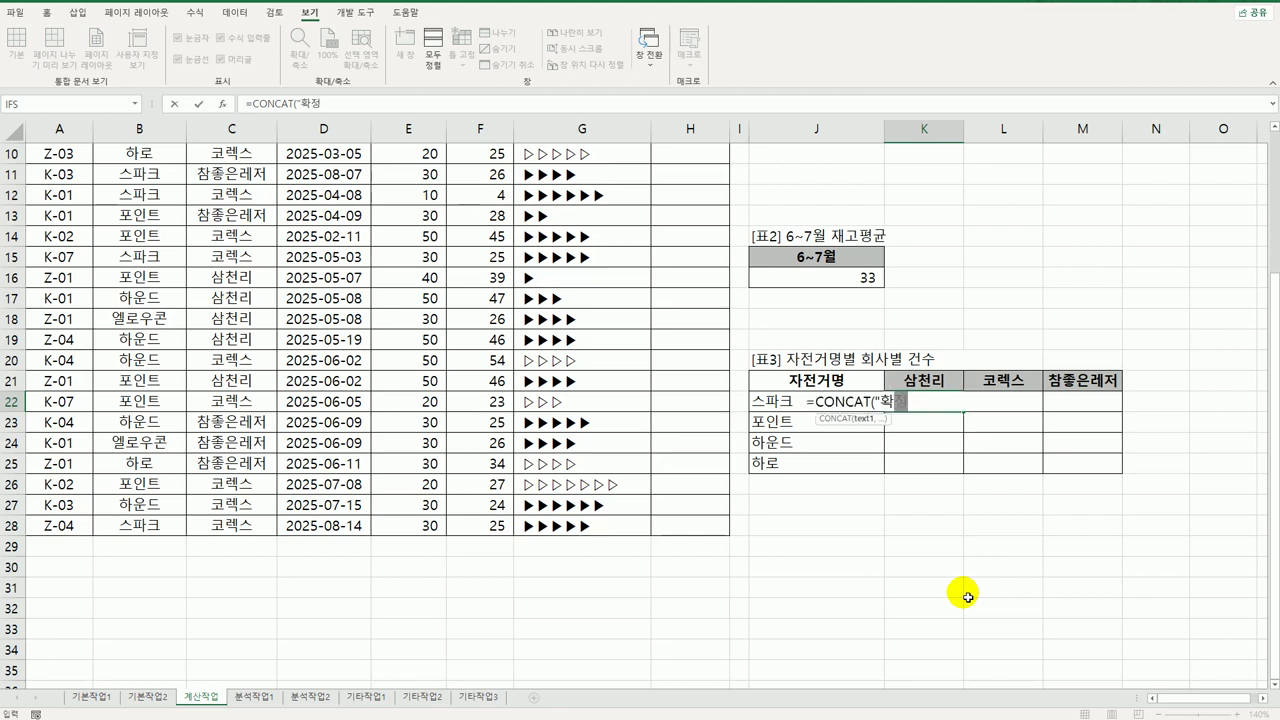
{"action": "type", "text": " \", ,\""}
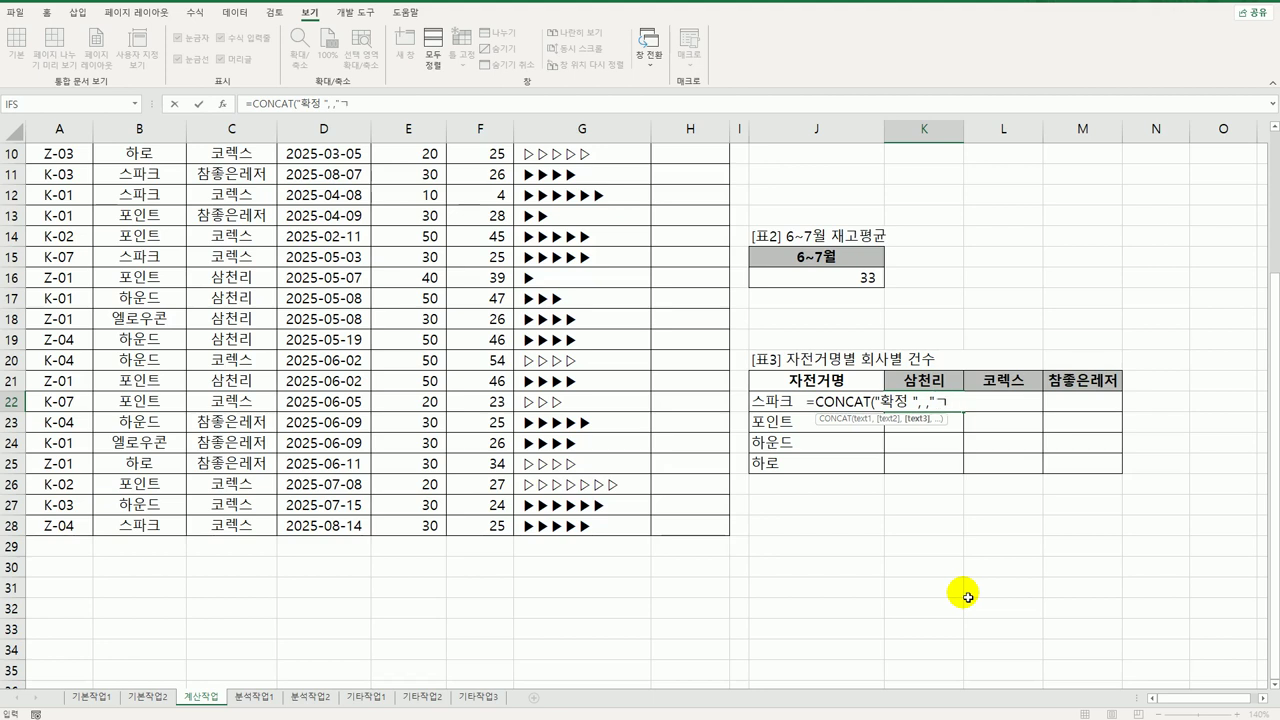
{"action": "type", "text": "건\")"}
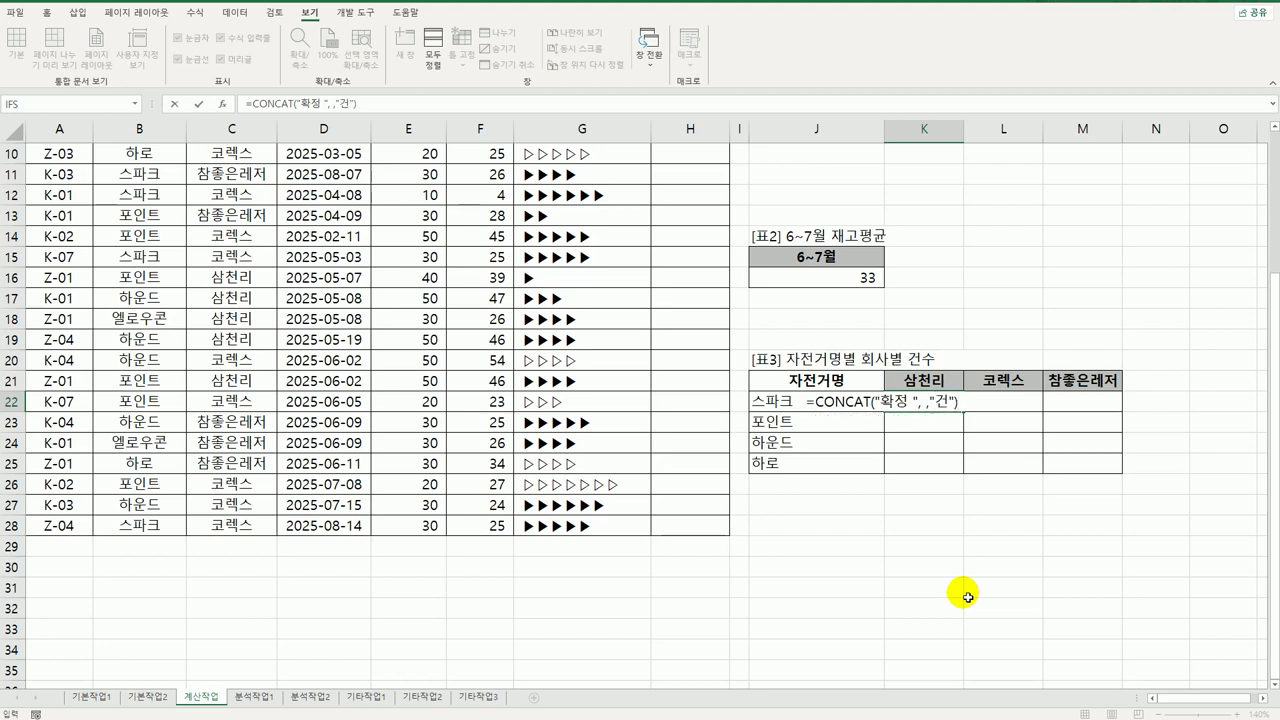
Step: Nest a SUM of two empty bracketed conditions joined by * as the middle CONCAT argument in K22
{"action": "left_click", "coordinate": [921, 404]}
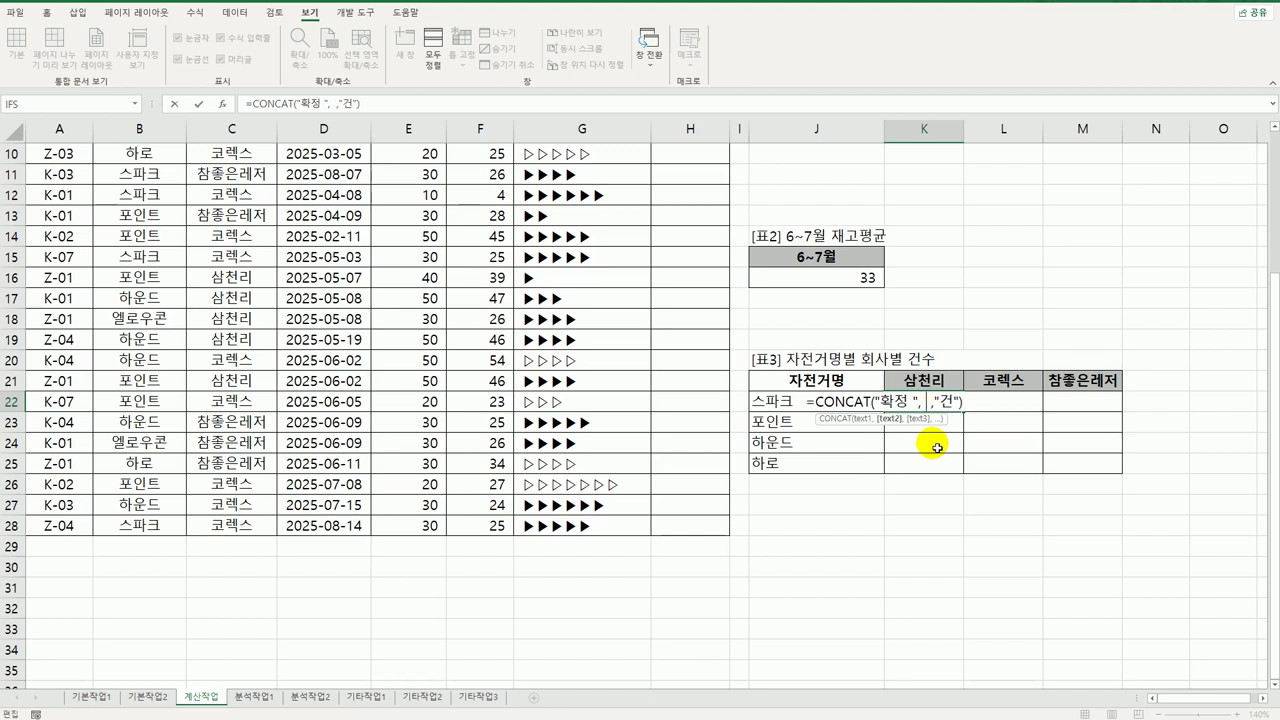
{"action": "type", "text": "su "}
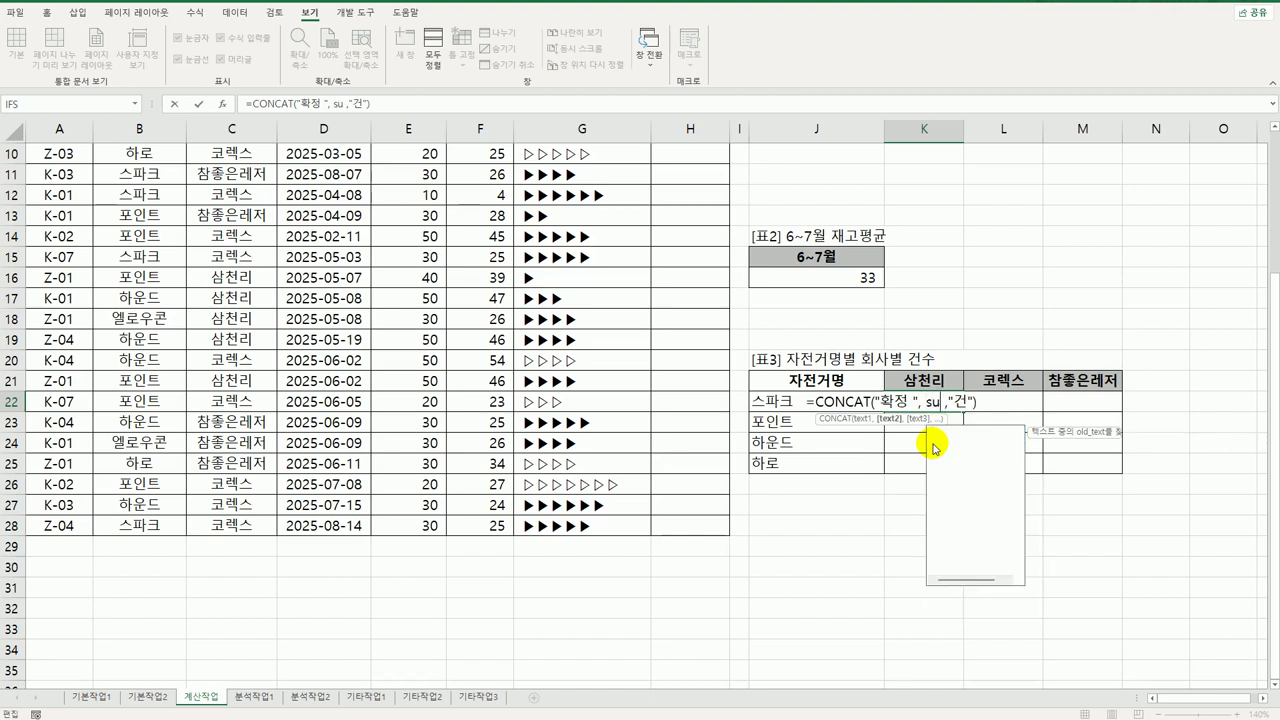
{"action": "type", "text": "m("}
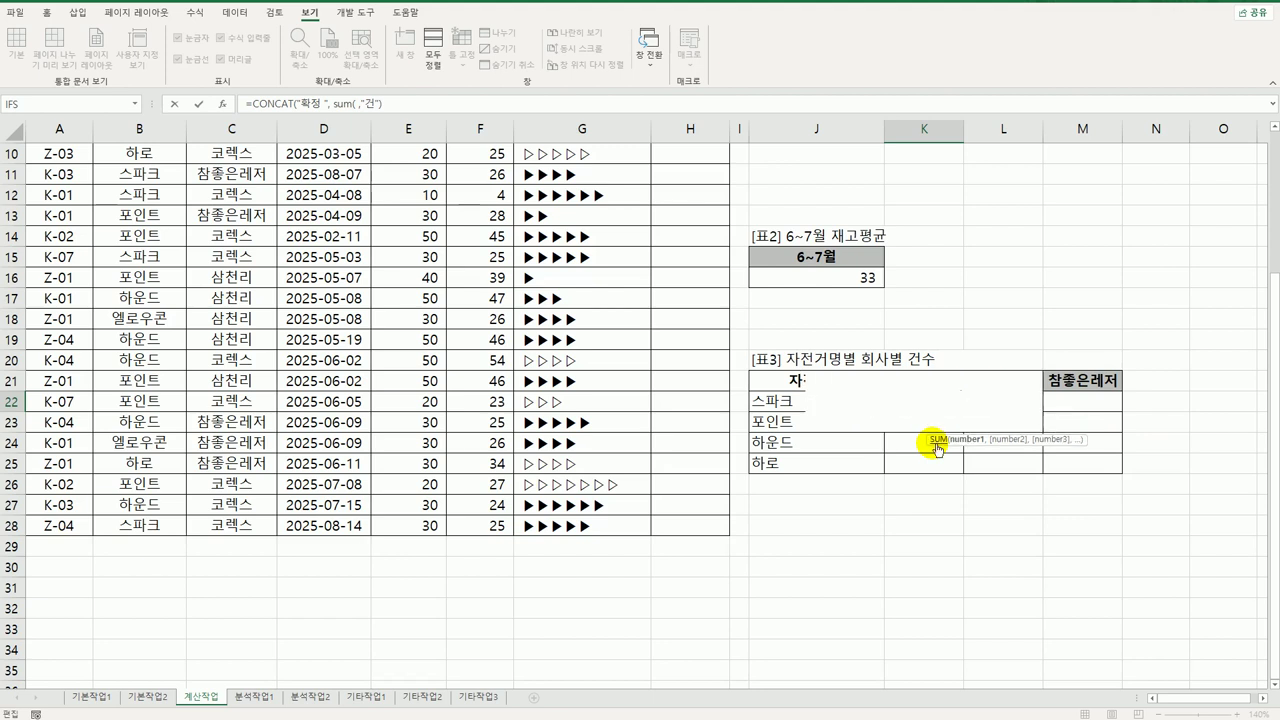
{"action": "type", "text": " ( "}
{"action": "type", "text": ") * "}
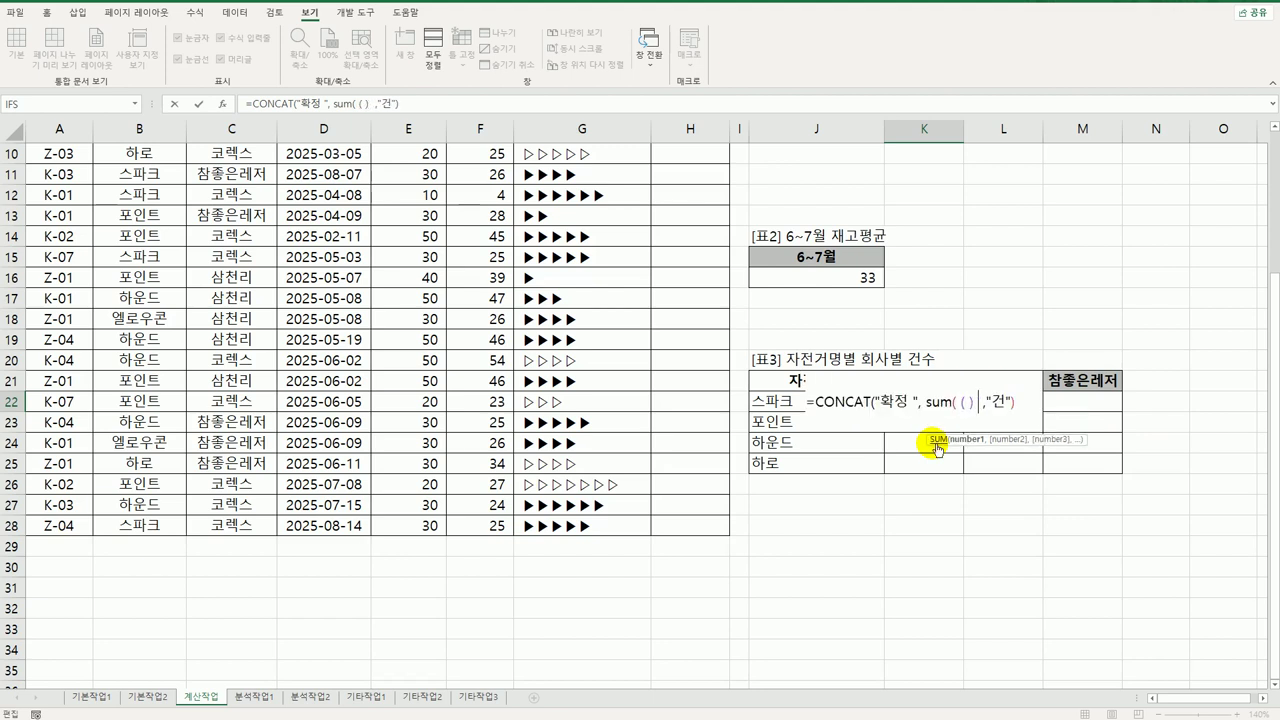
{"action": "type", "text": "( ) "}
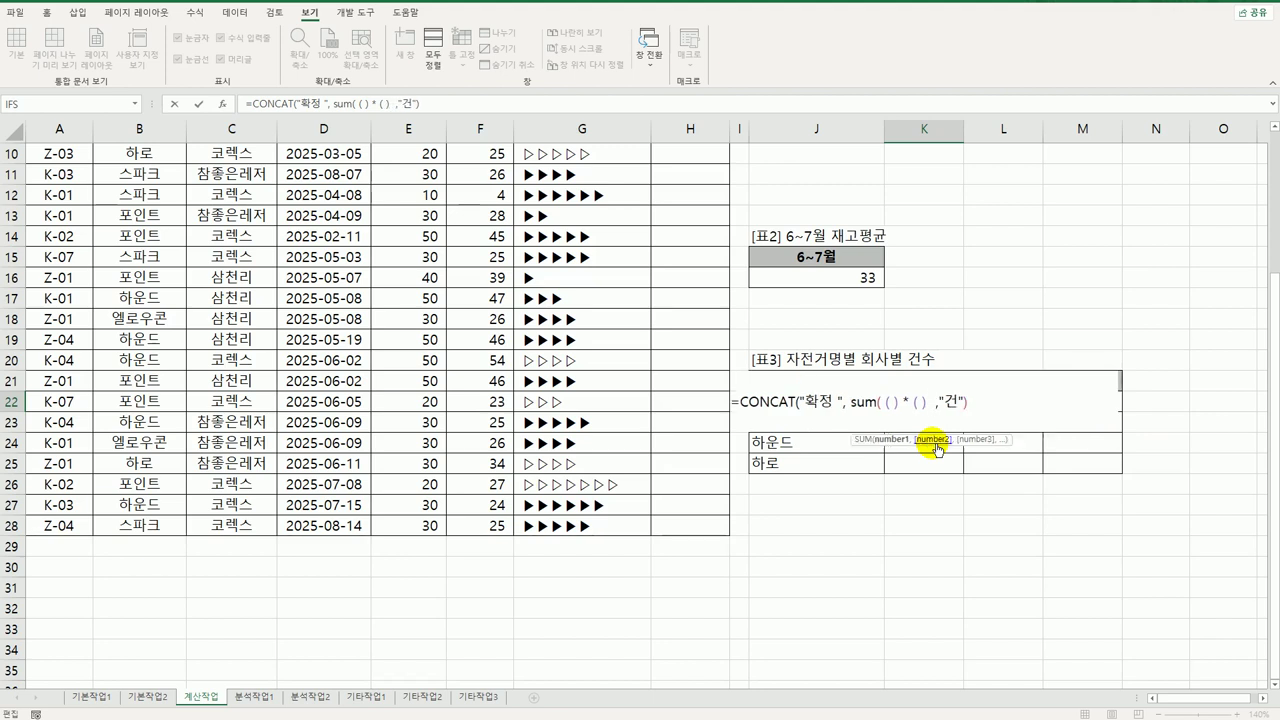
{"action": "type", "text": ")"}
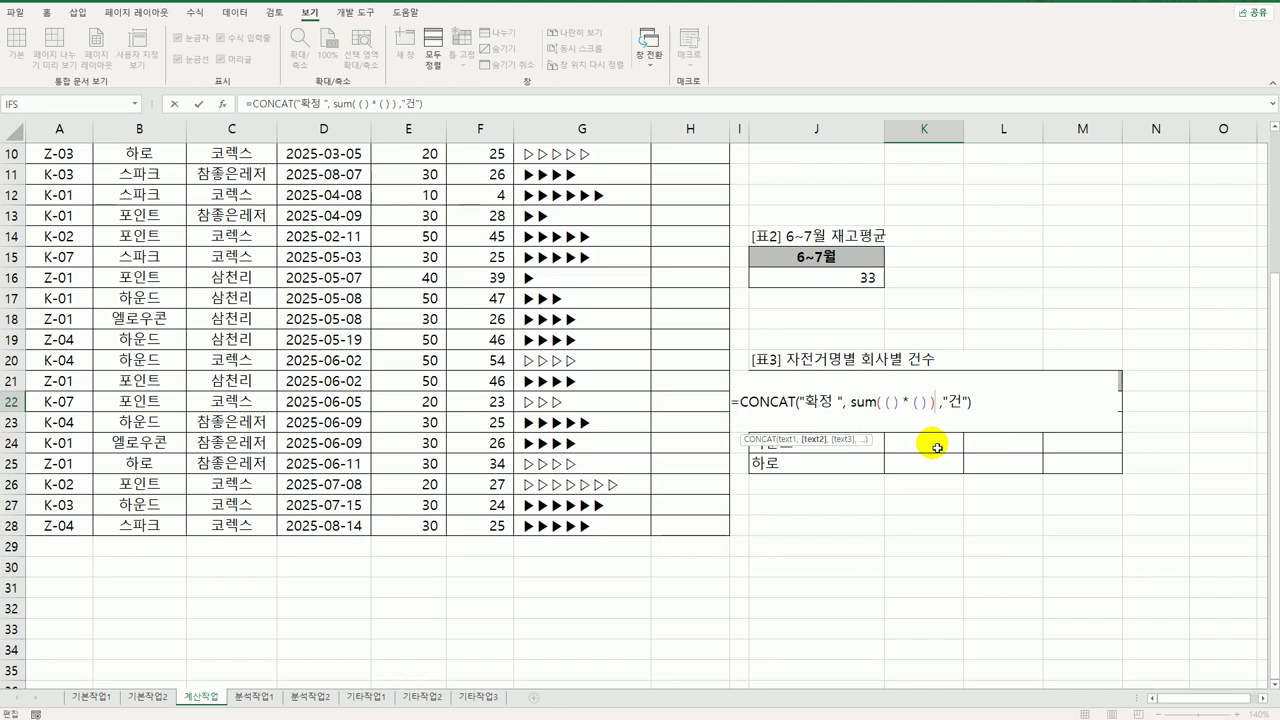
Step: Fill the first bracketed condition of the SUM in K22 with $B$3:$B$28=$J22
{"action": "left_click", "coordinate": [898, 407]}
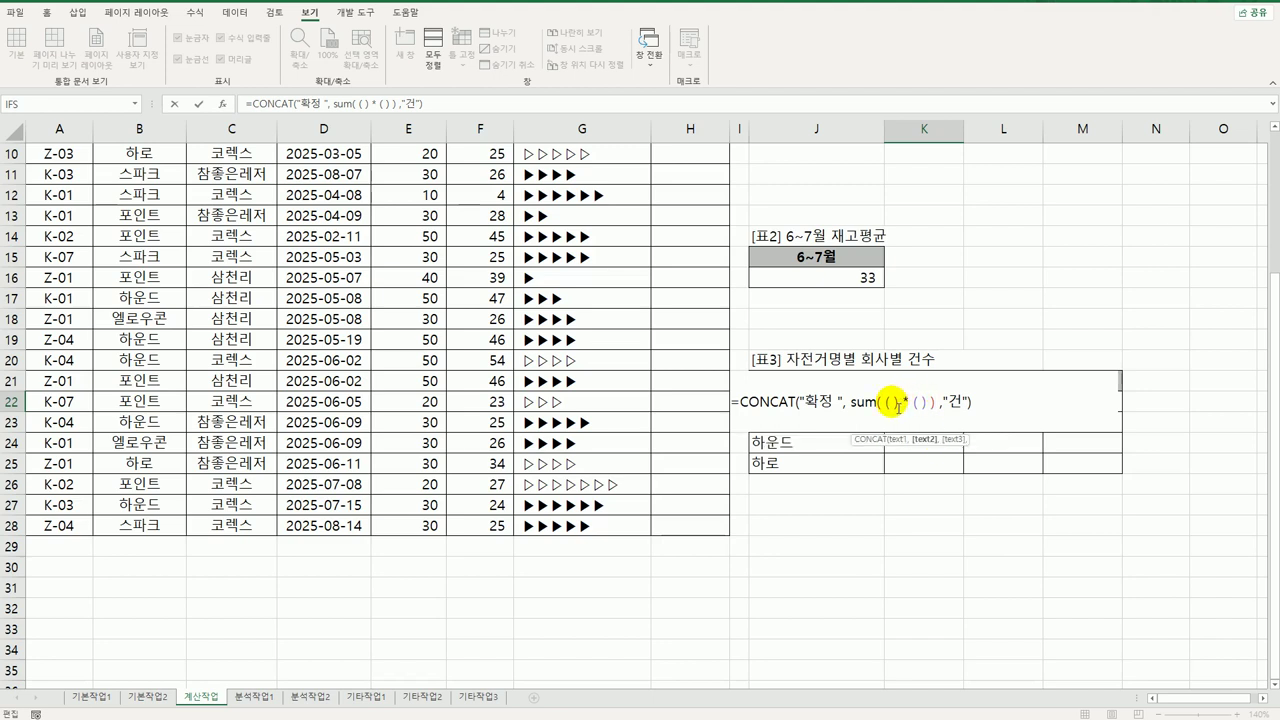
{"action": "left_click", "coordinate": [916, 405]}
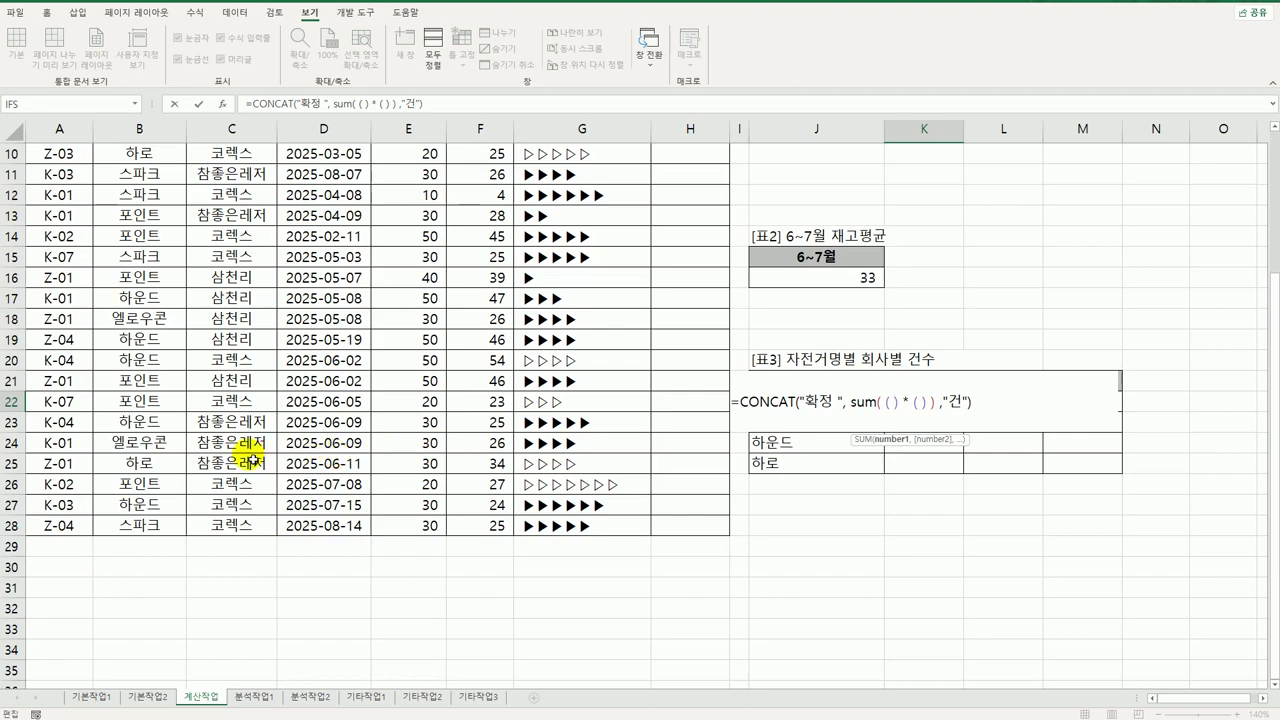
{"action": "scroll", "coordinate": [185, 400], "scroll_direction": "up", "scroll_amount": 3}
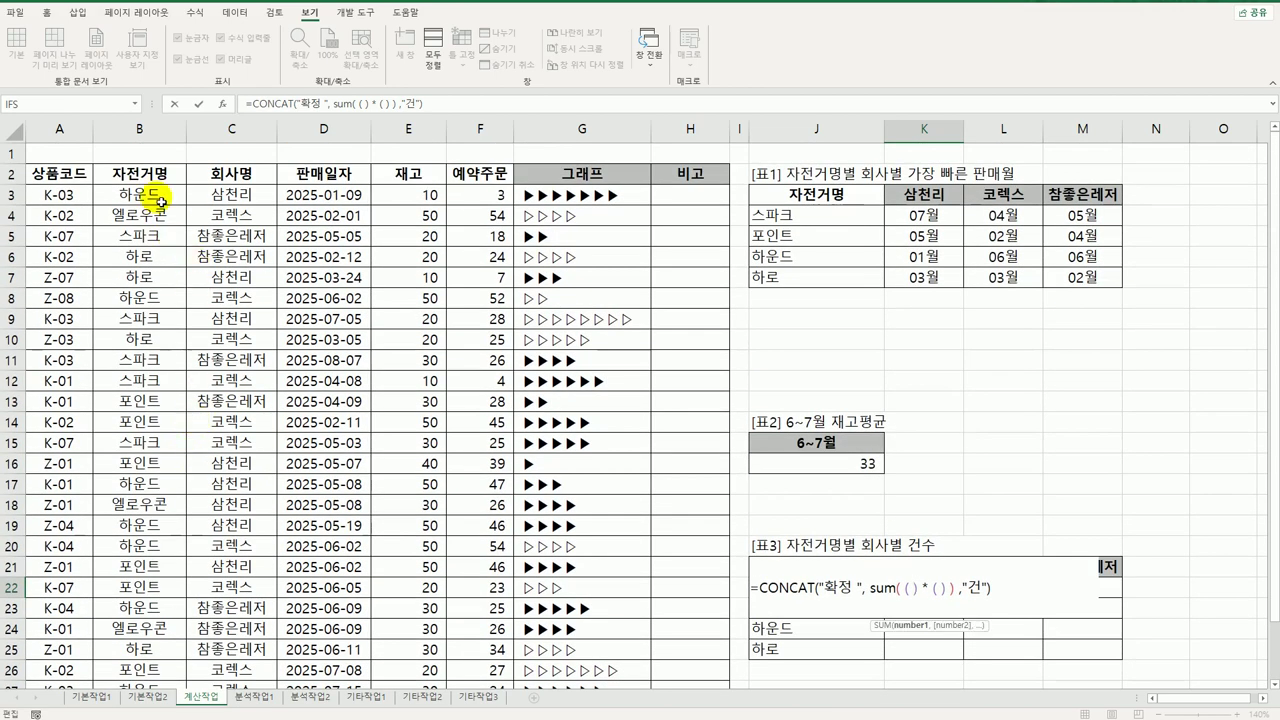
{"action": "left_click_drag", "start_coordinate": [160, 200], "coordinate": [134, 650]}
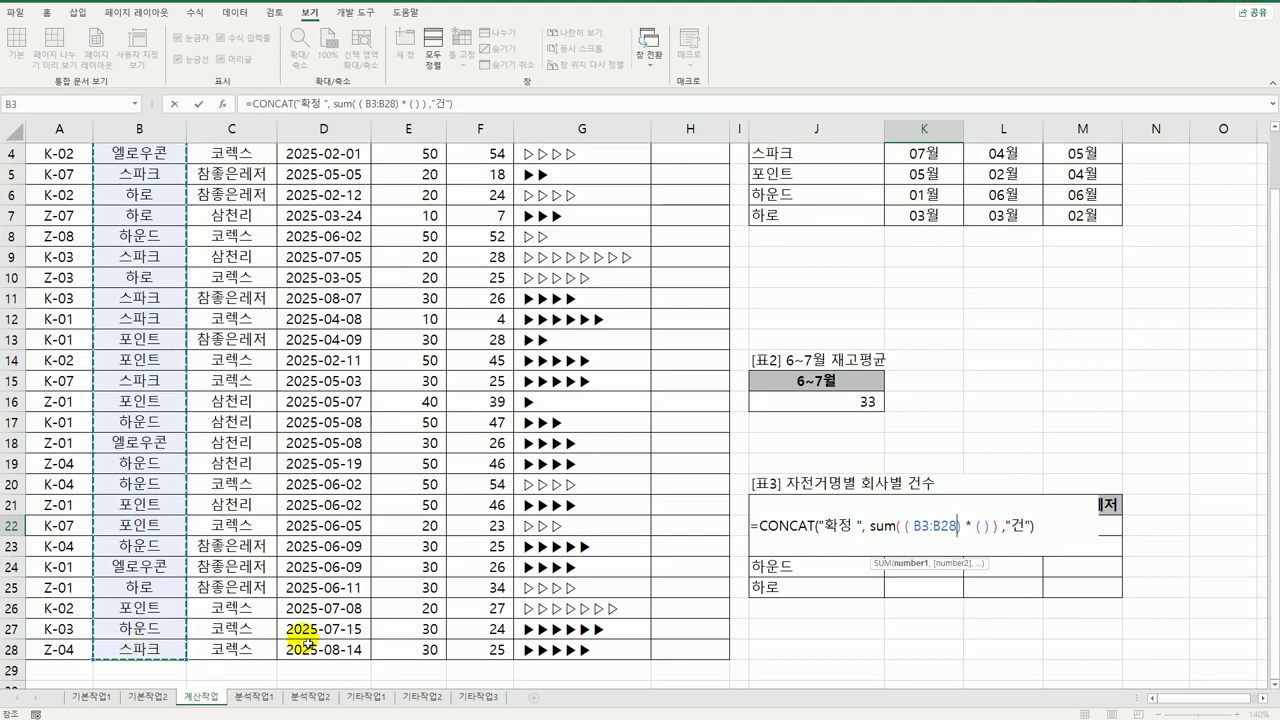
{"action": "key", "text": "F4"}
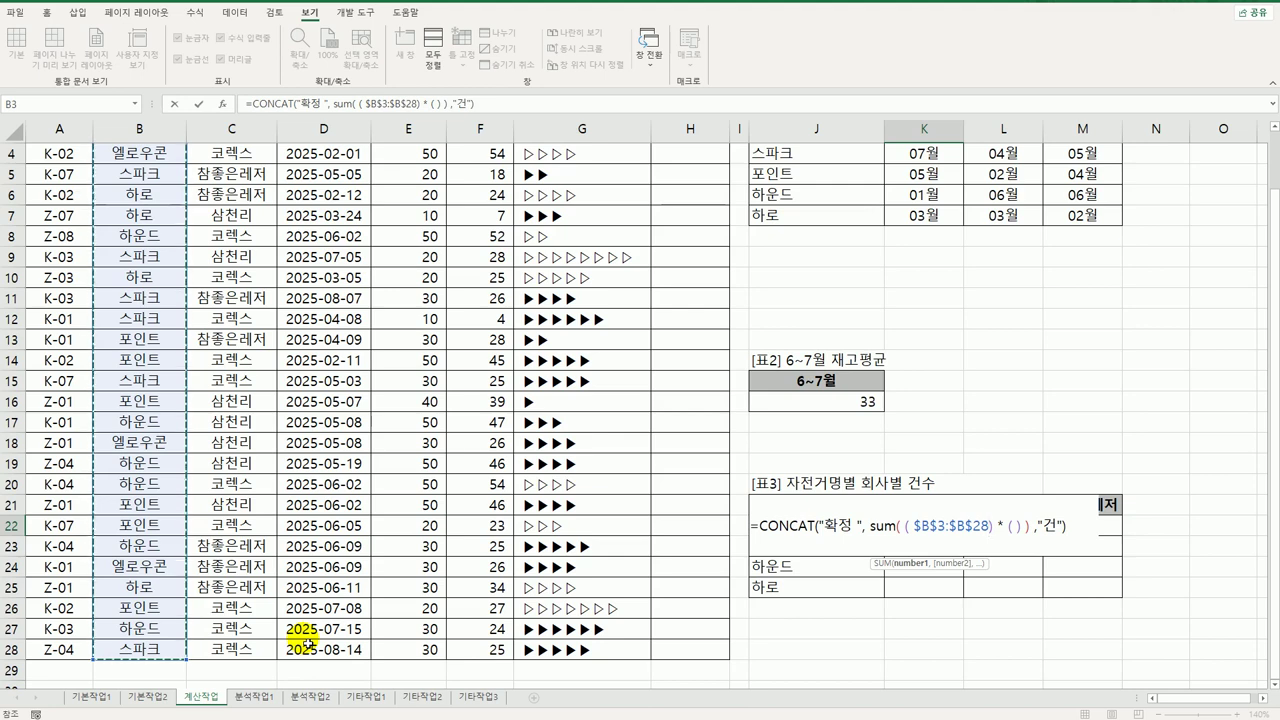
{"action": "type", "text": "="}
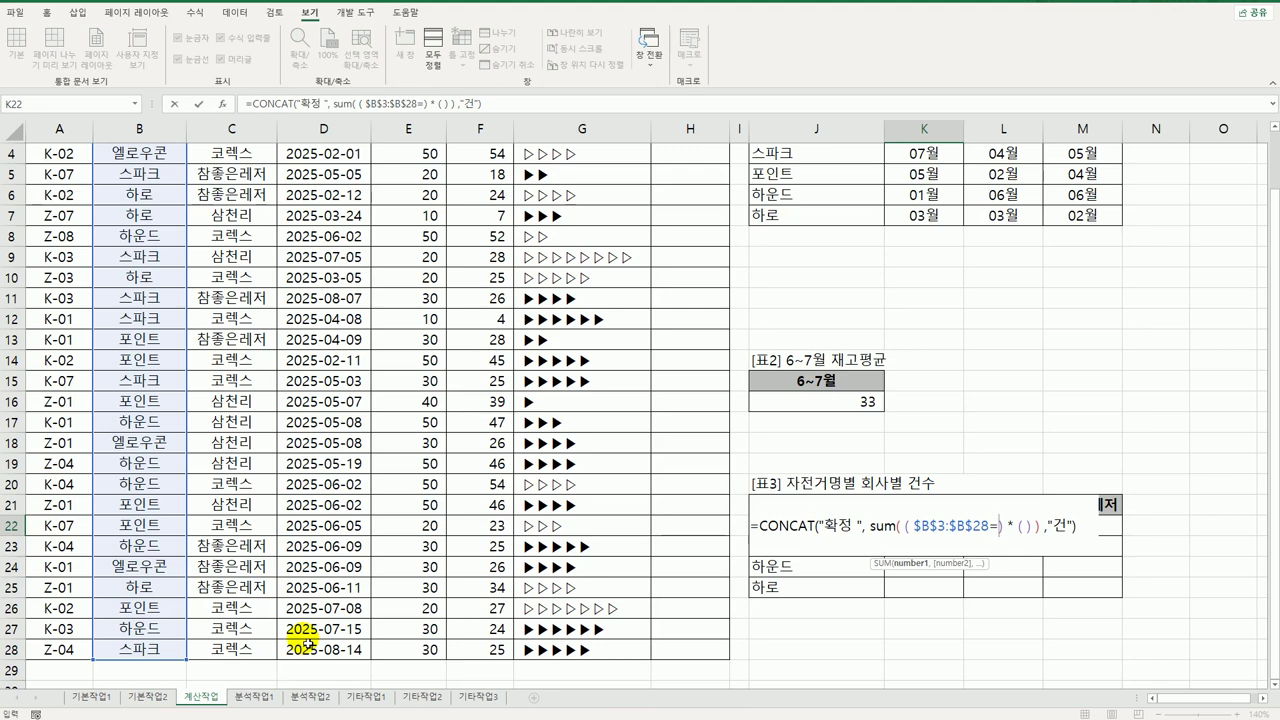
{"action": "left_click", "coordinate": [808, 574]}
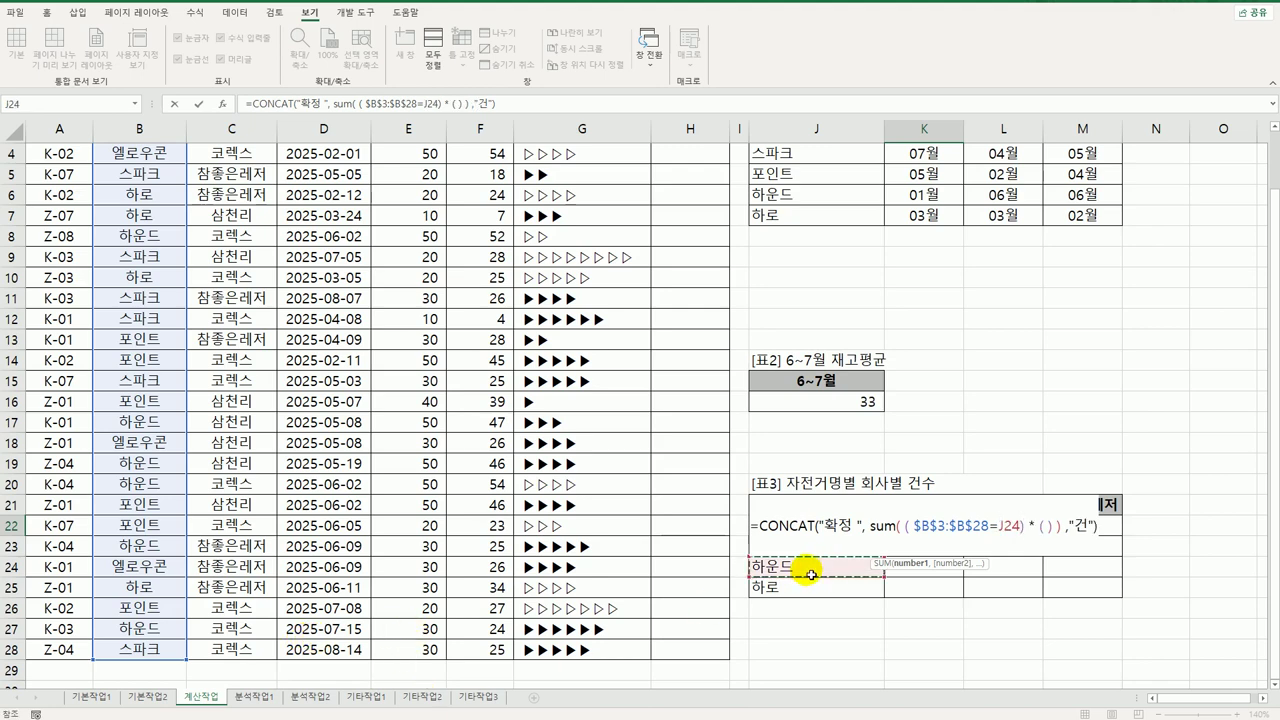
{"action": "key", "text": "Up"}
{"action": "key", "text": "Up"}
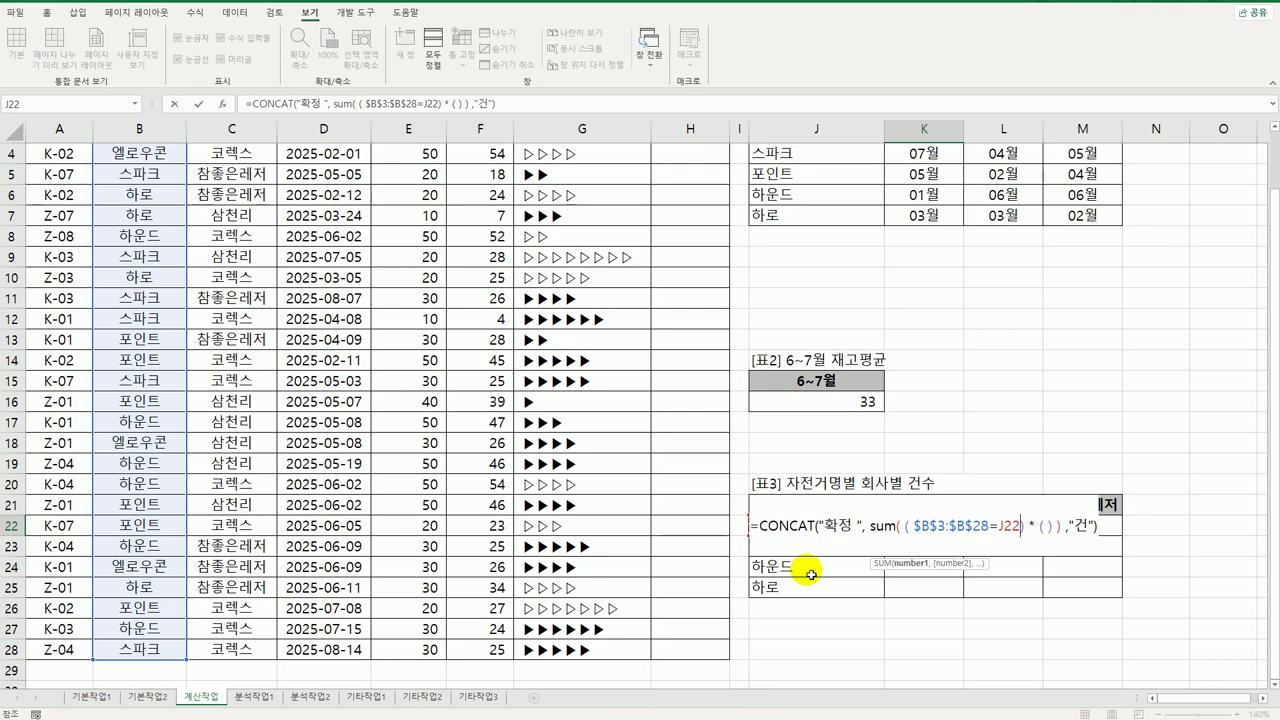
{"action": "key", "text": "F4"}
{"action": "key", "text": "F4"}
{"action": "key", "text": "F4"}
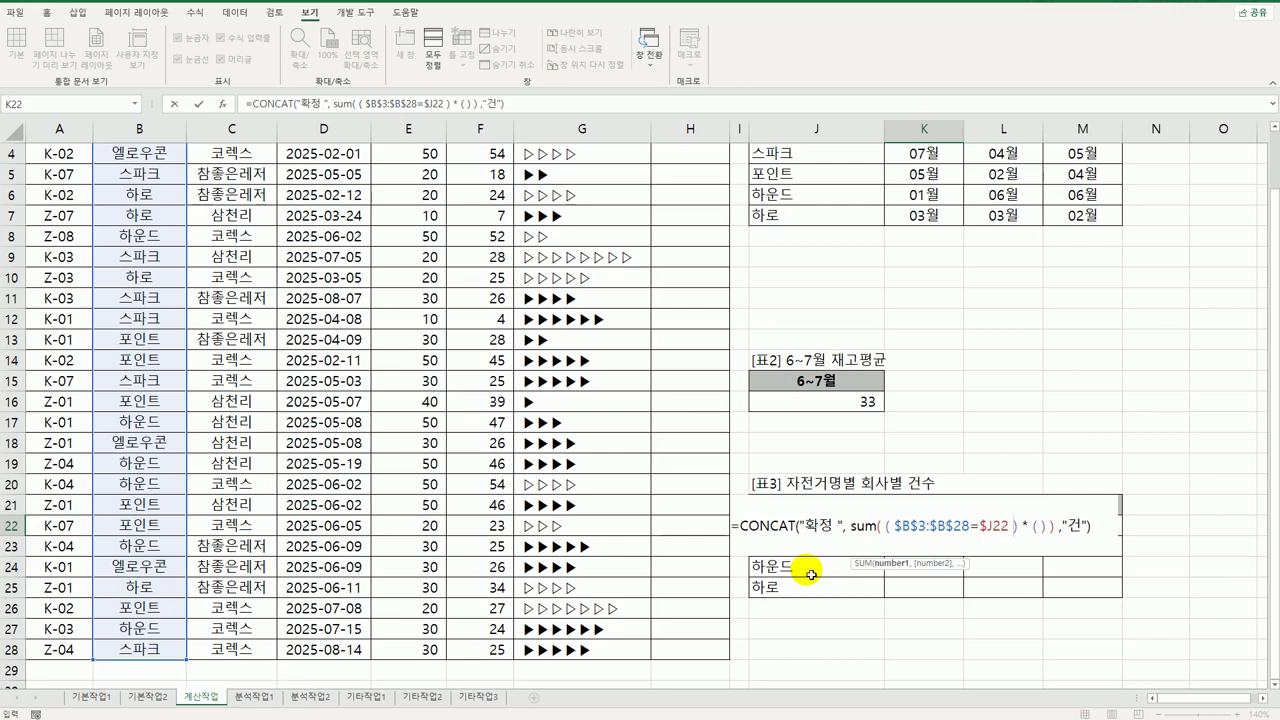
Step: Fill the second bracketed condition of the SUM in K22 with $C$3:$C$28=K$21
{"action": "left_click", "coordinate": [1036, 528]}
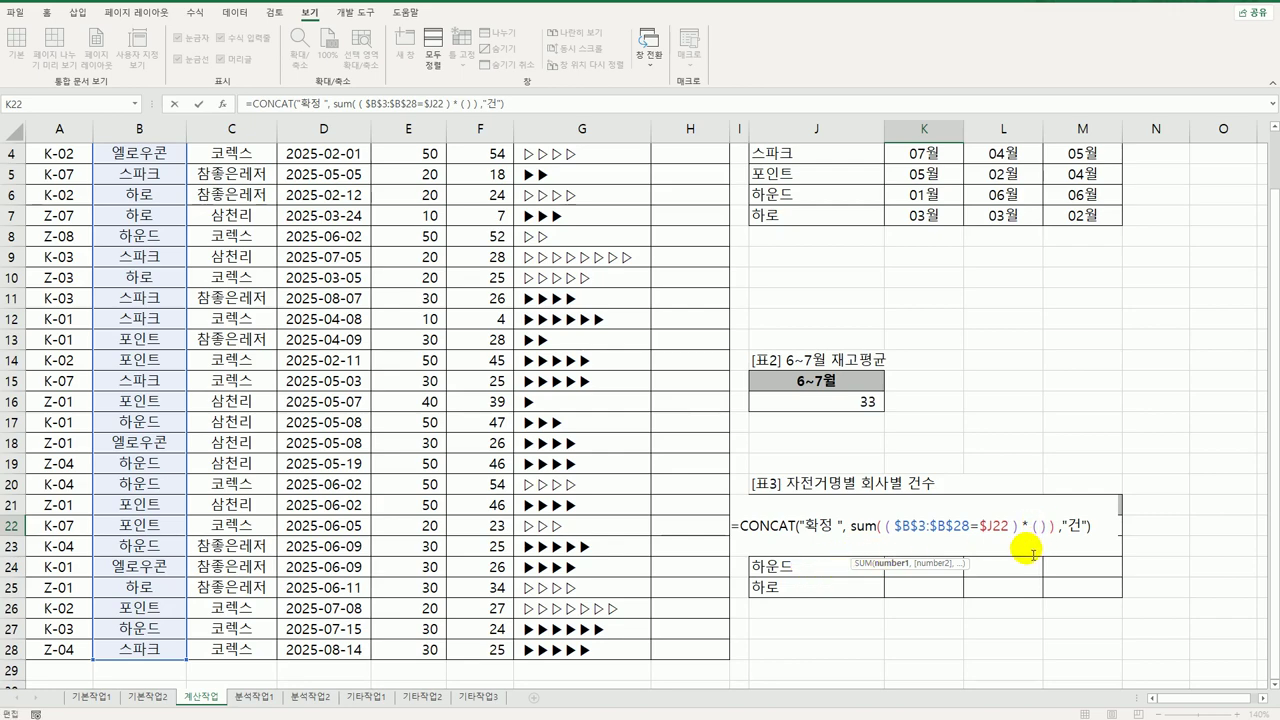
{"action": "scroll", "coordinate": [103, 363], "scroll_direction": "up", "scroll_amount": 1}
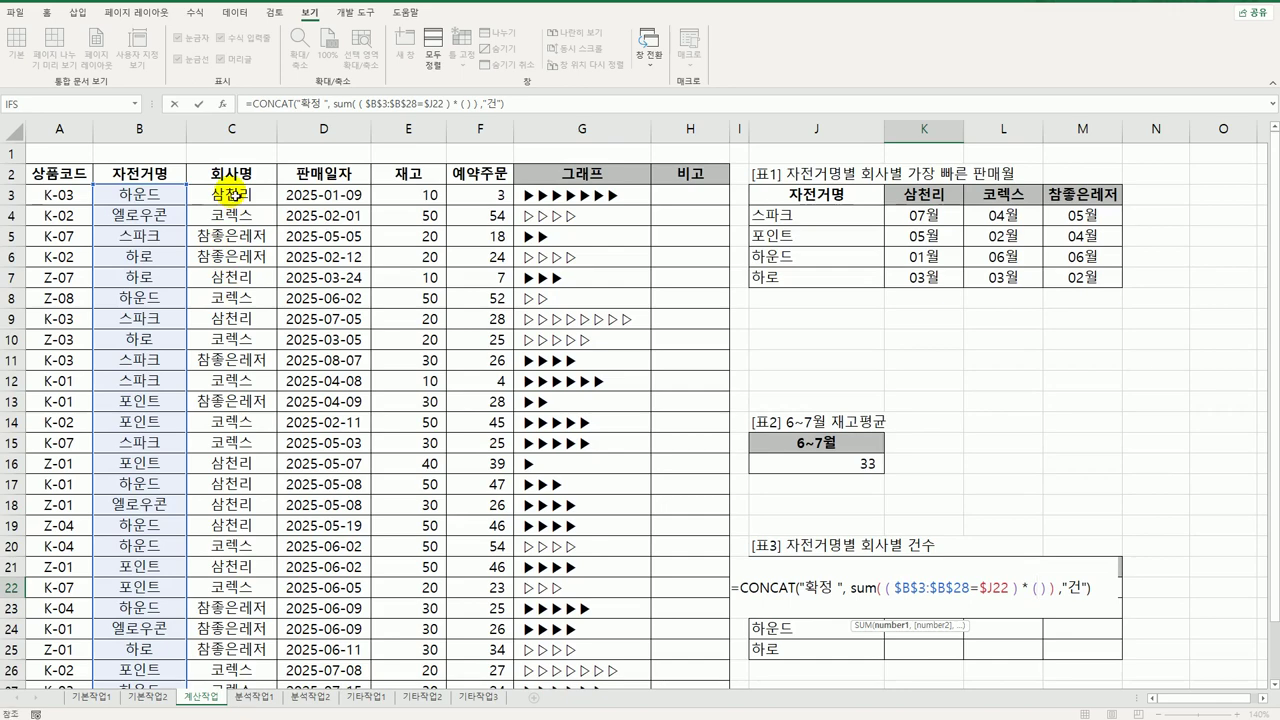
{"action": "left_click_drag", "start_coordinate": [226, 193], "coordinate": [224, 660]}
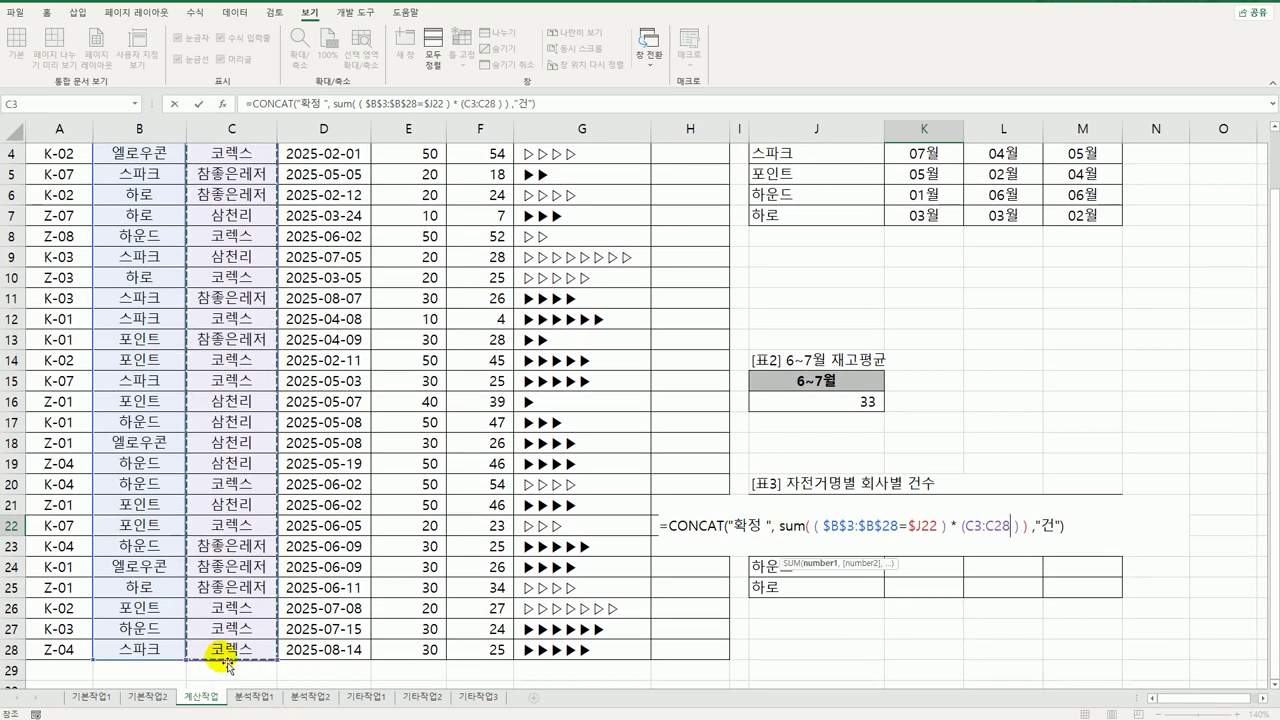
{"action": "key", "text": "F4"}
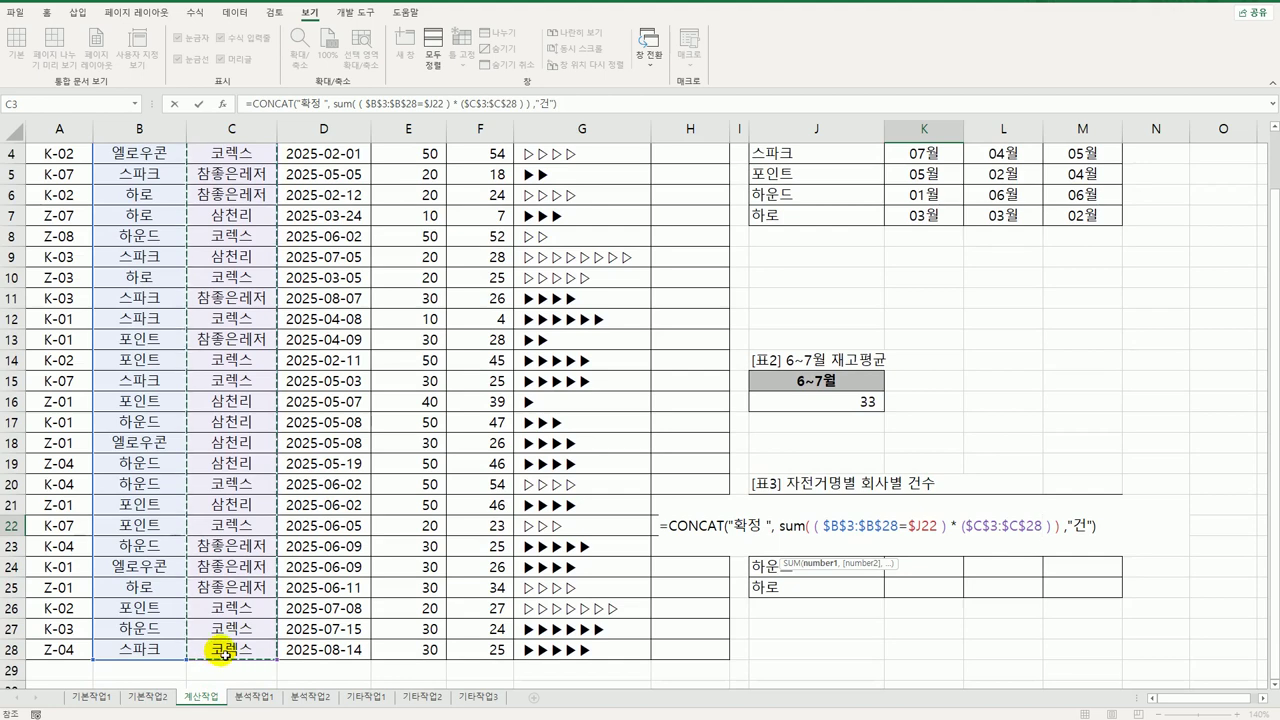
{"action": "type", "text": "="}
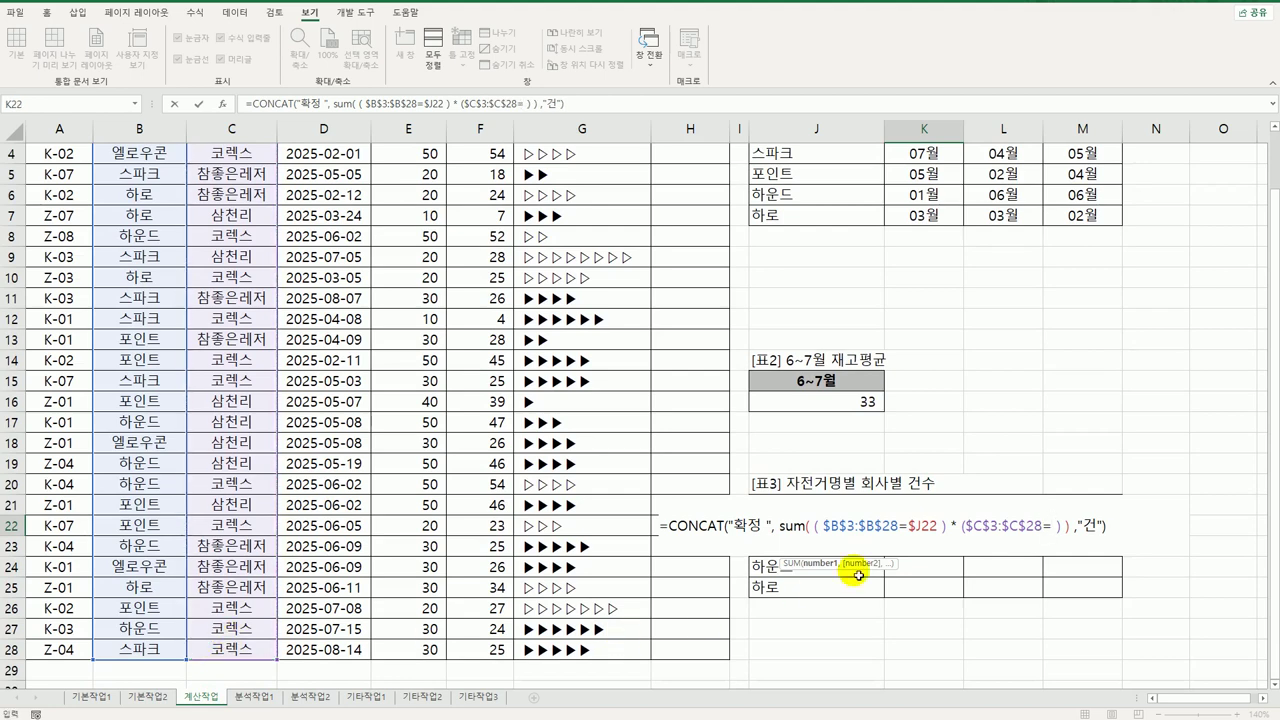
{"action": "left_click", "coordinate": [928, 484]}
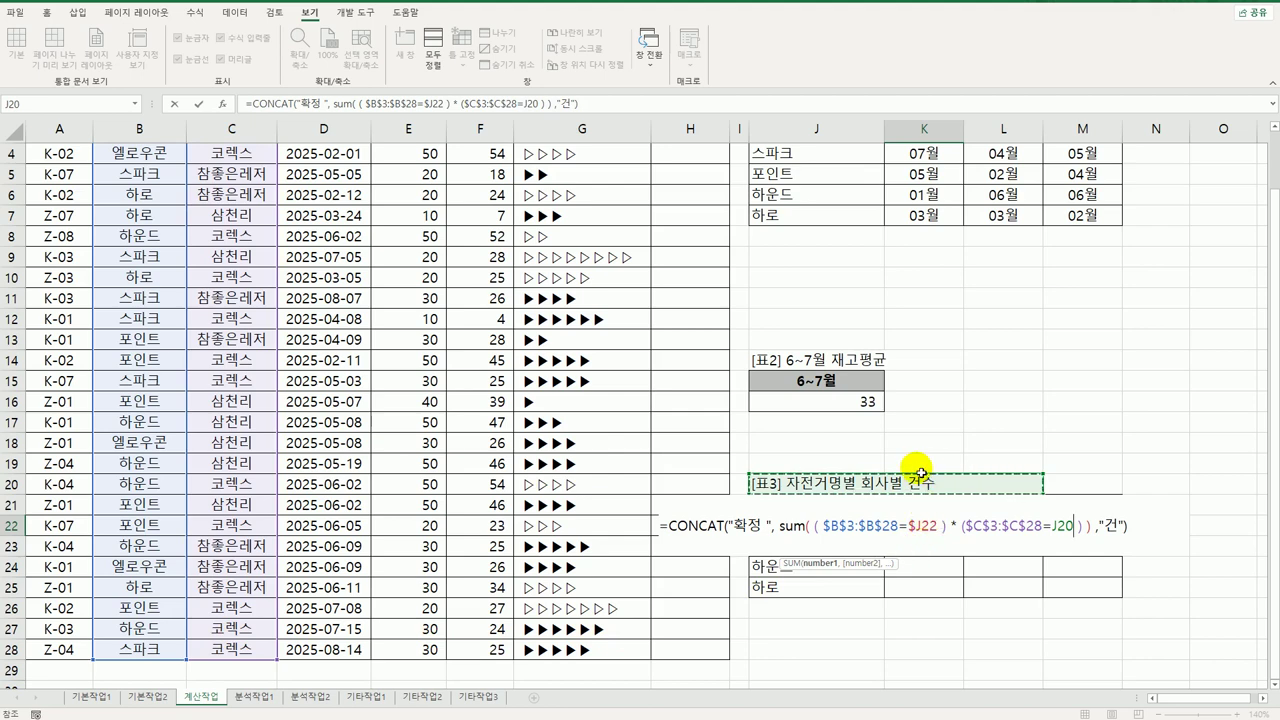
{"action": "left_click", "coordinate": [920, 466]}
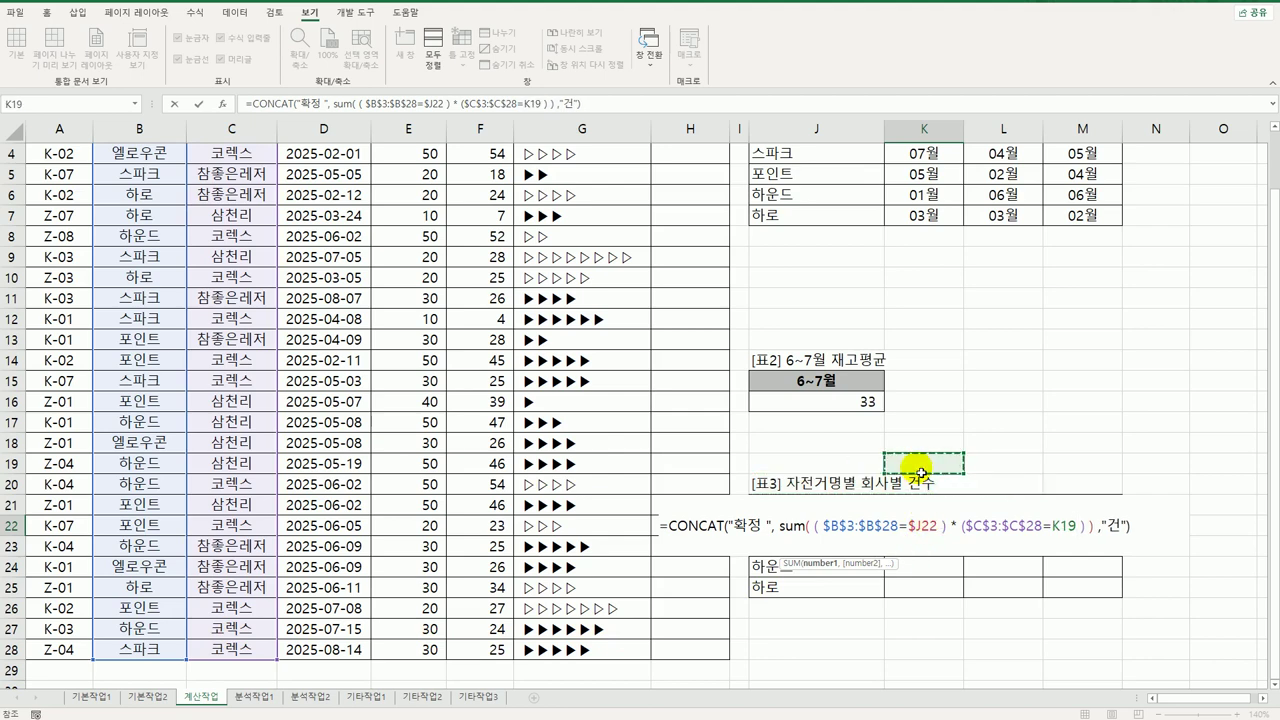
{"action": "left_click", "coordinate": [910, 566]}
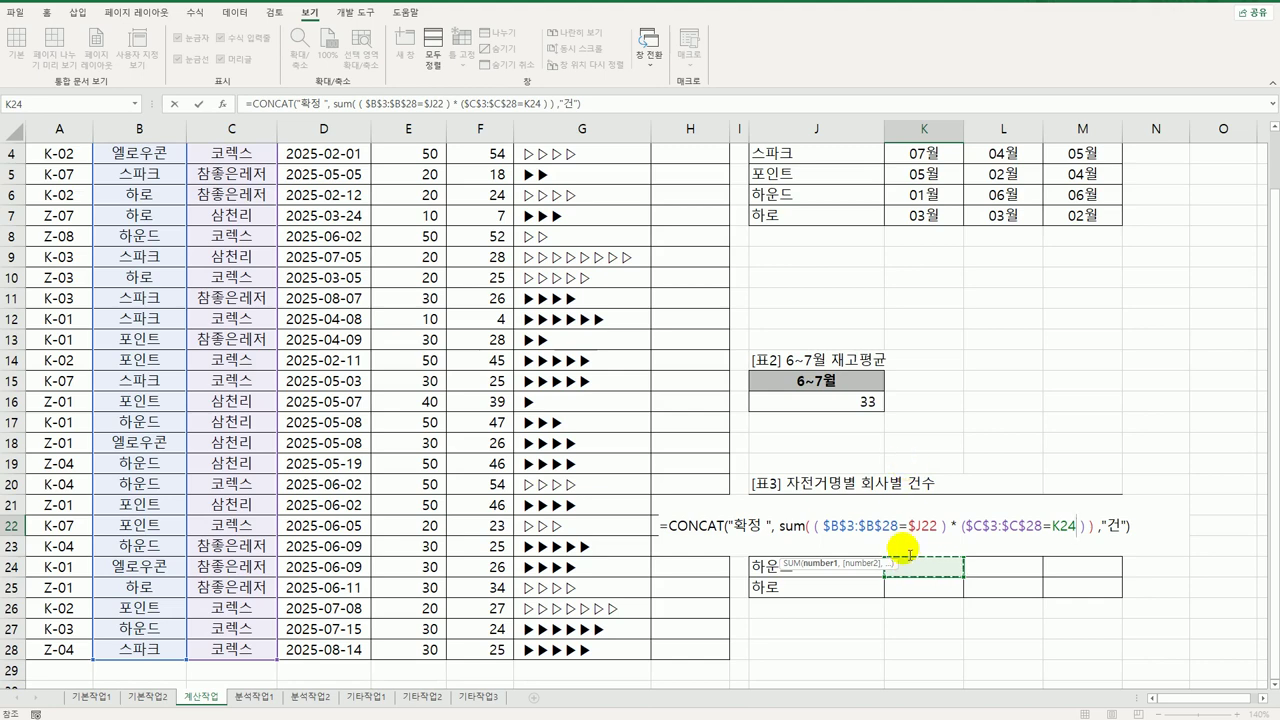
{"action": "key", "text": "Up"}
{"action": "key", "text": "Up"}
{"action": "key", "text": "Up"}
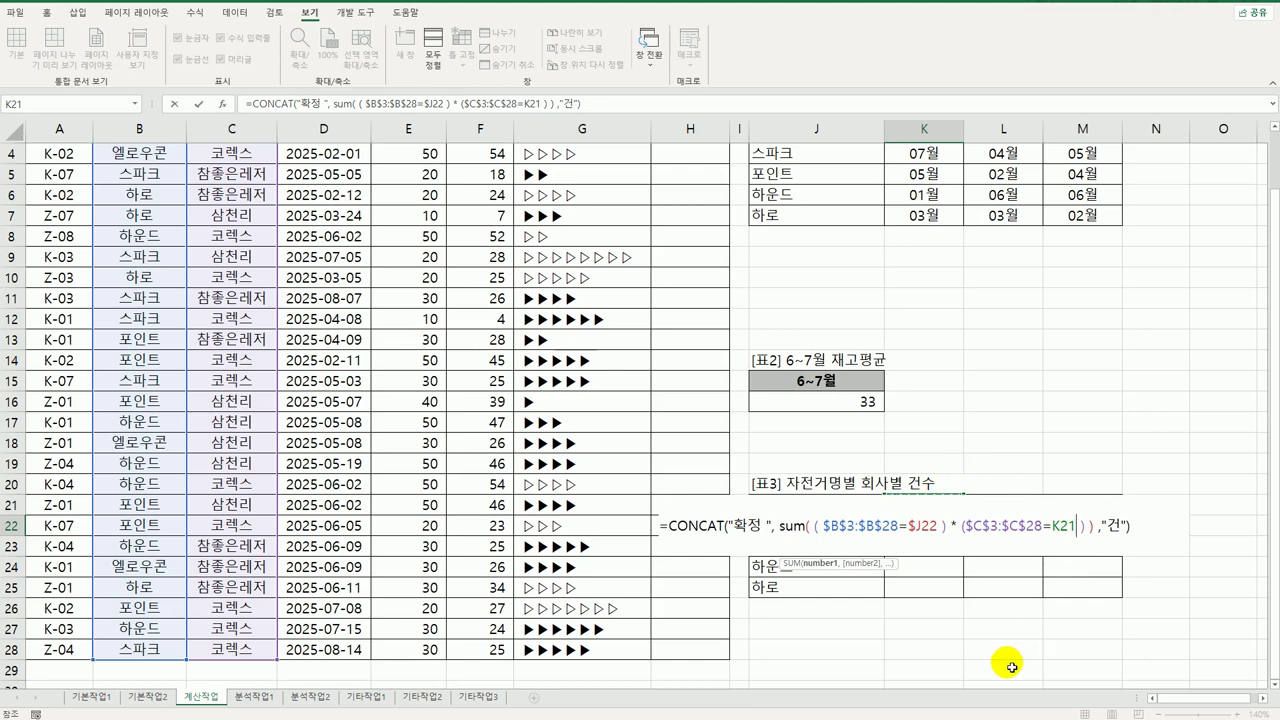
{"action": "key", "text": "F4"}
{"action": "key", "text": "F4"}
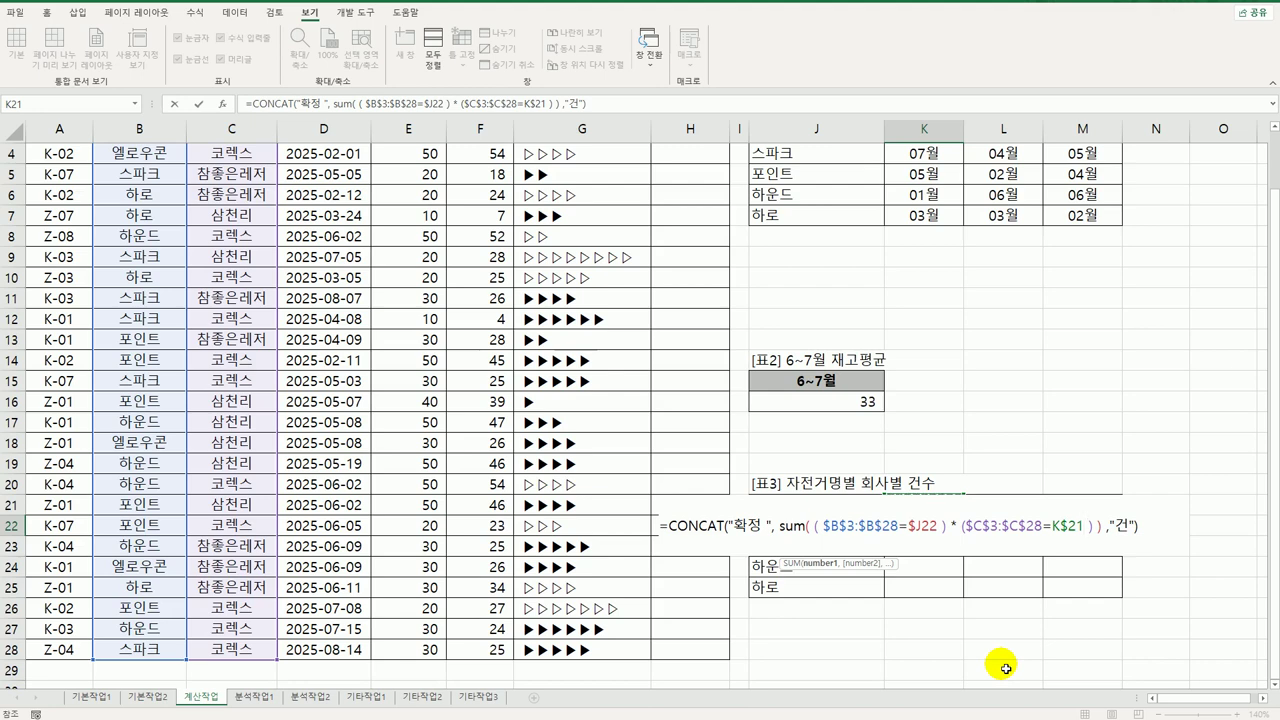
Step: Enter the K22 count formula as an array formula and fill it through K22:M25
{"action": "key", "text": "ctrl+shift+Return"}
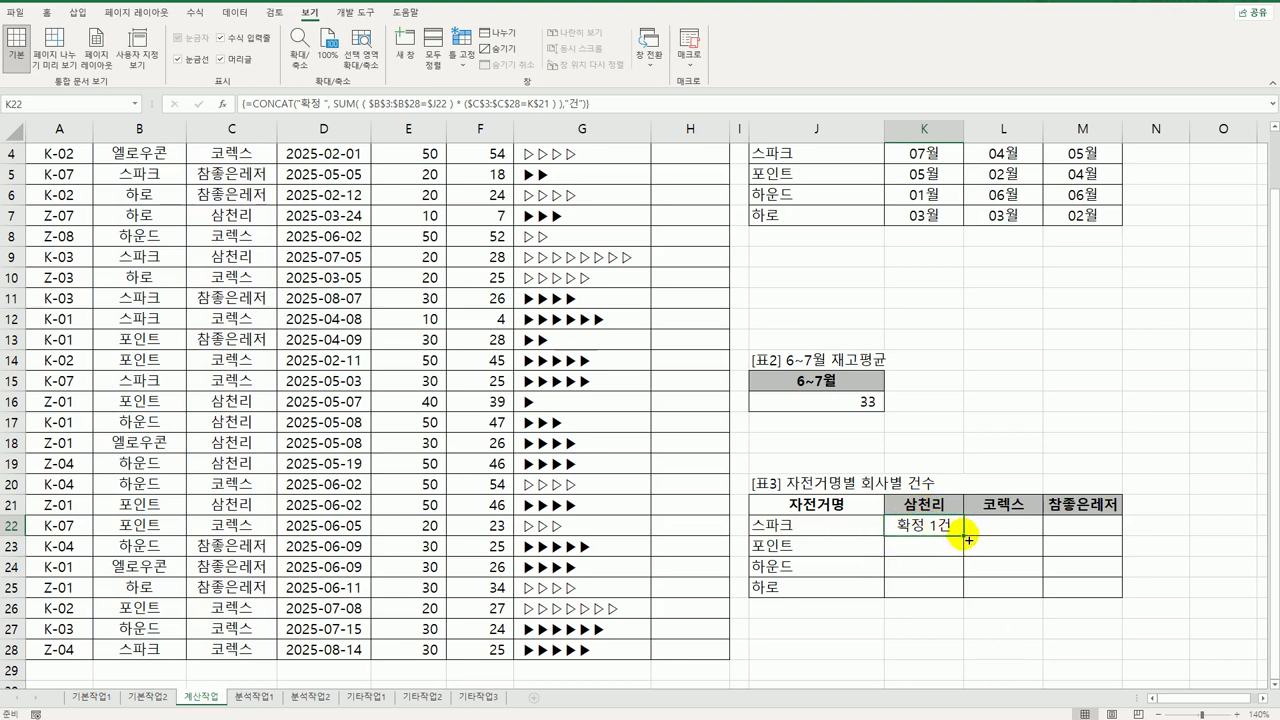
{"action": "left_click_drag", "start_coordinate": [968, 543], "coordinate": [1100, 597]}
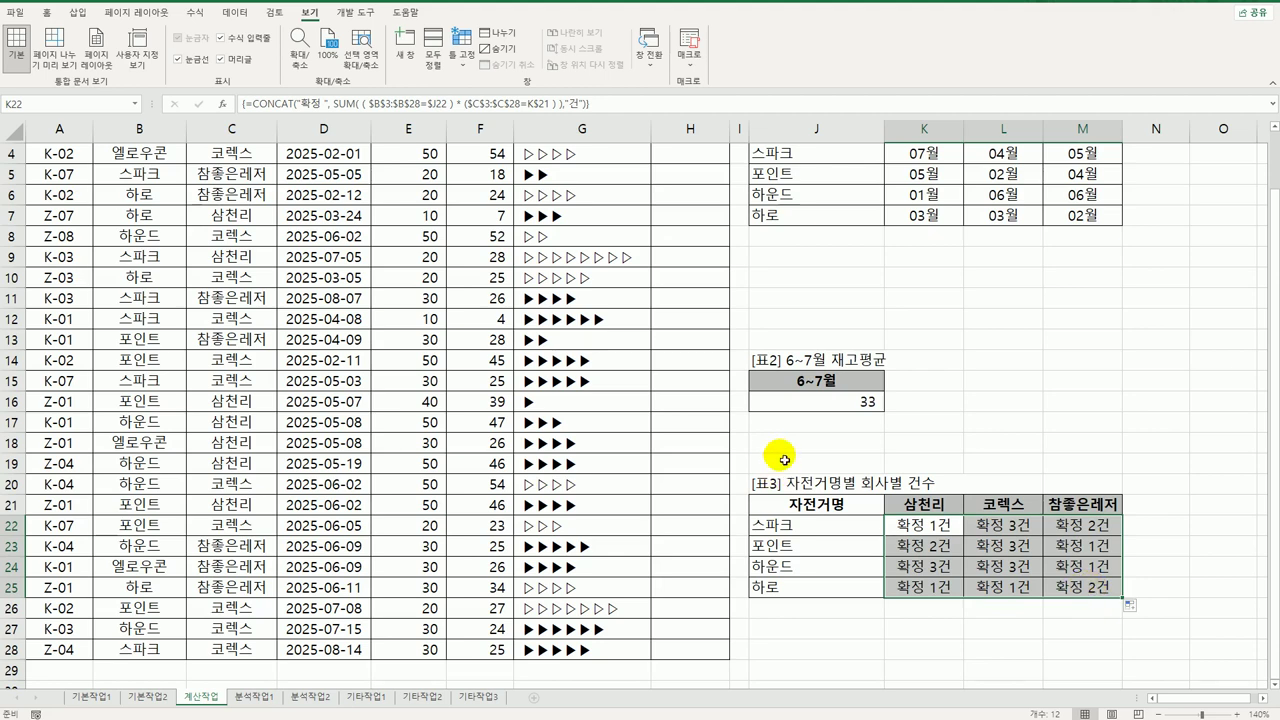
Step: Select H3 in the 비고 column, open the Visual Basic editor and insert a new module
{"action": "scroll", "coordinate": [779, 455], "scroll_direction": "up", "scroll_amount": 1}
{"action": "left_click", "coordinate": [680, 197]}
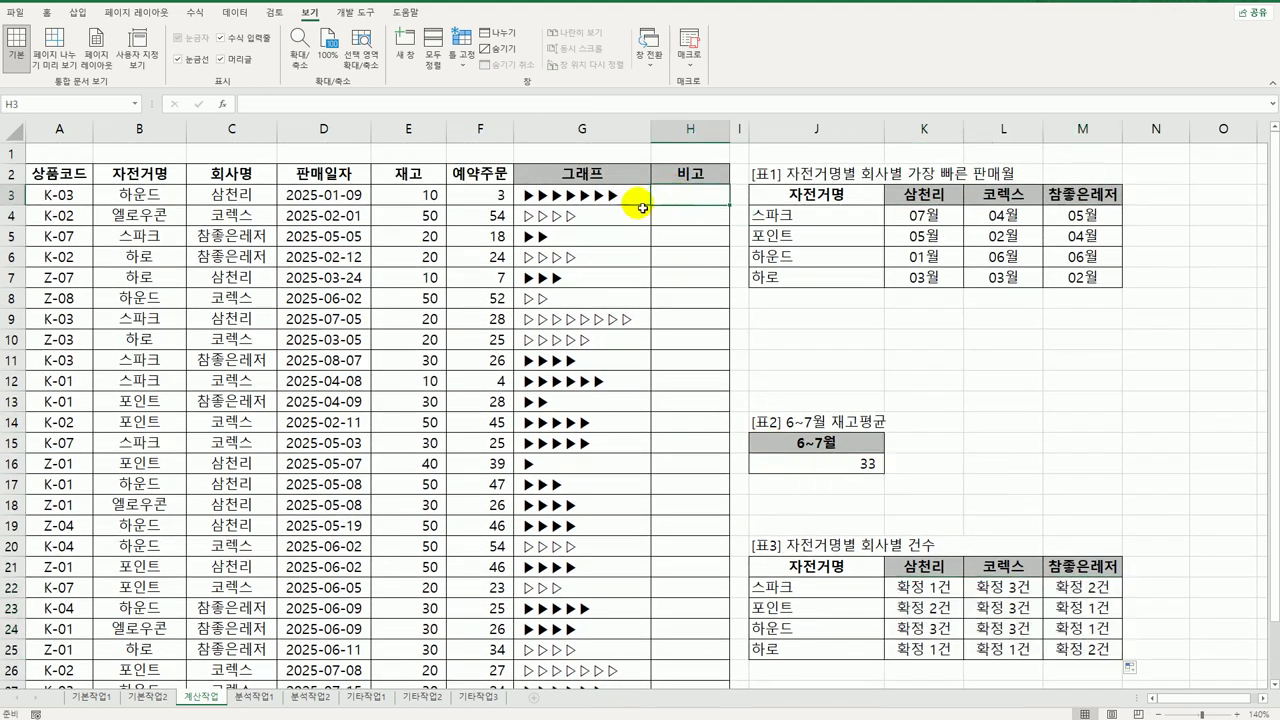
{"action": "left_click", "coordinate": [354, 13]}
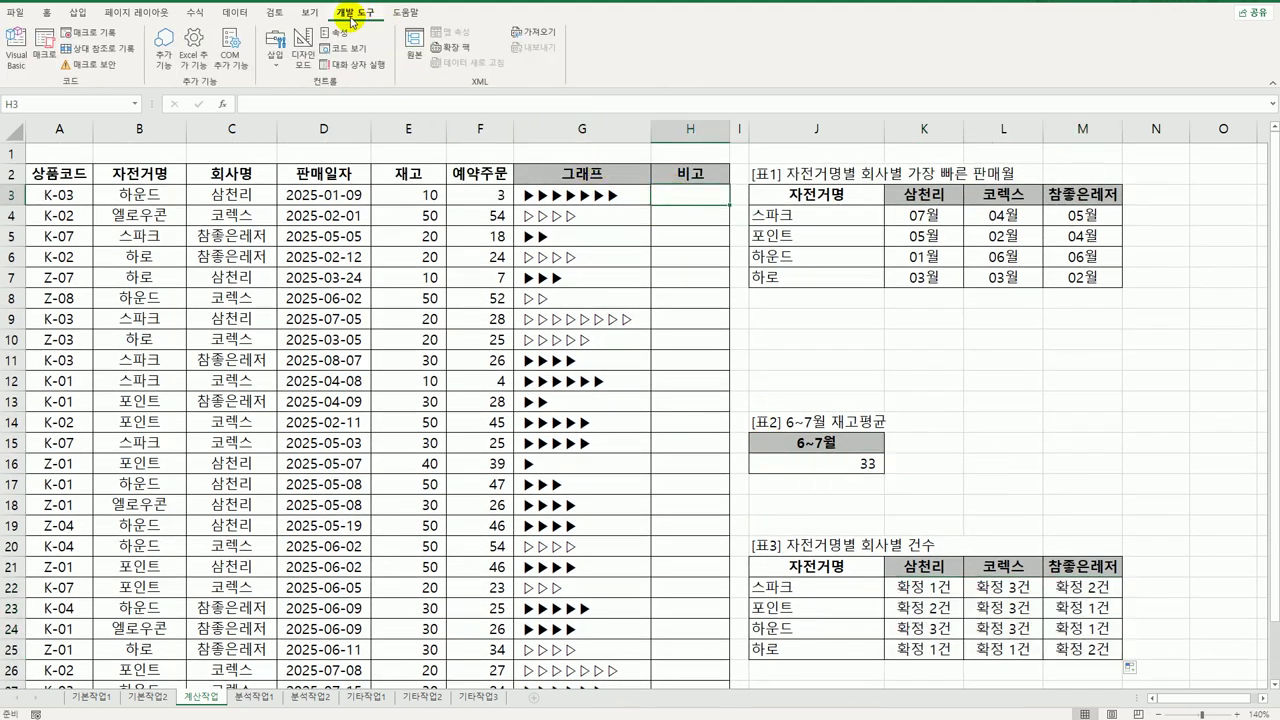
{"action": "left_click", "coordinate": [20, 64]}
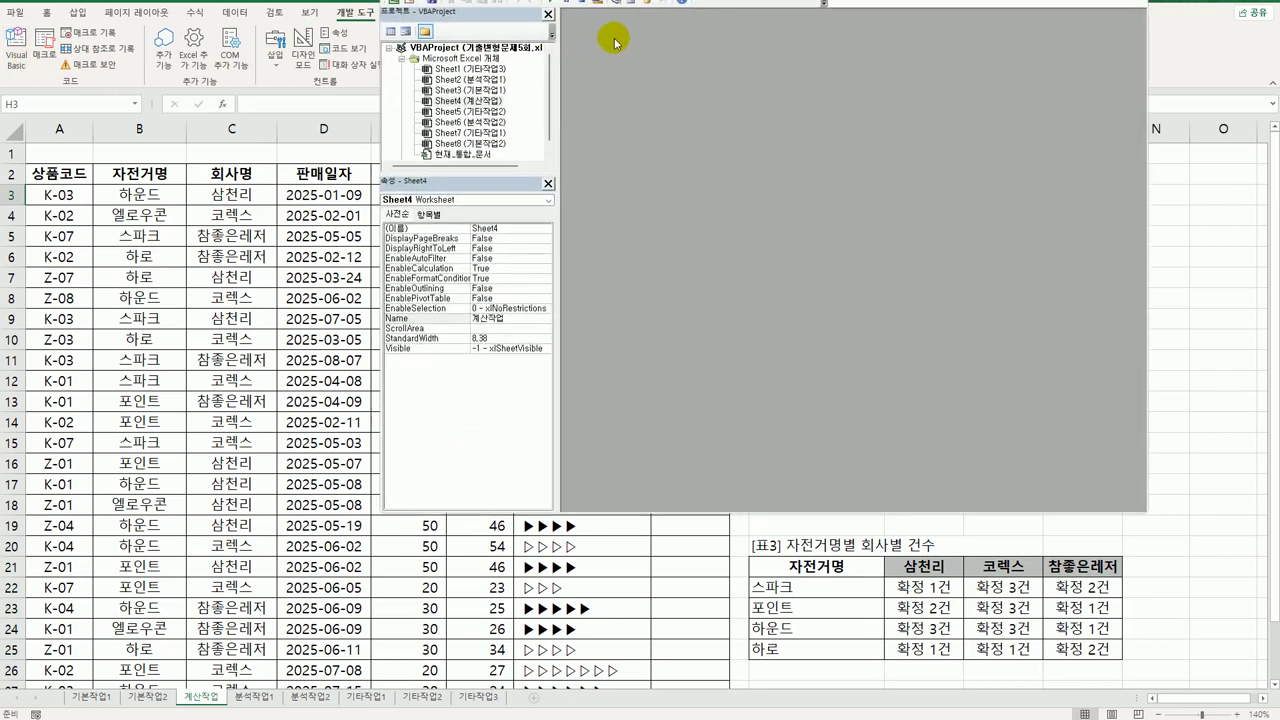
{"action": "left_click", "coordinate": [514, 2]}
{"action": "left_click", "coordinate": [524, 27]}
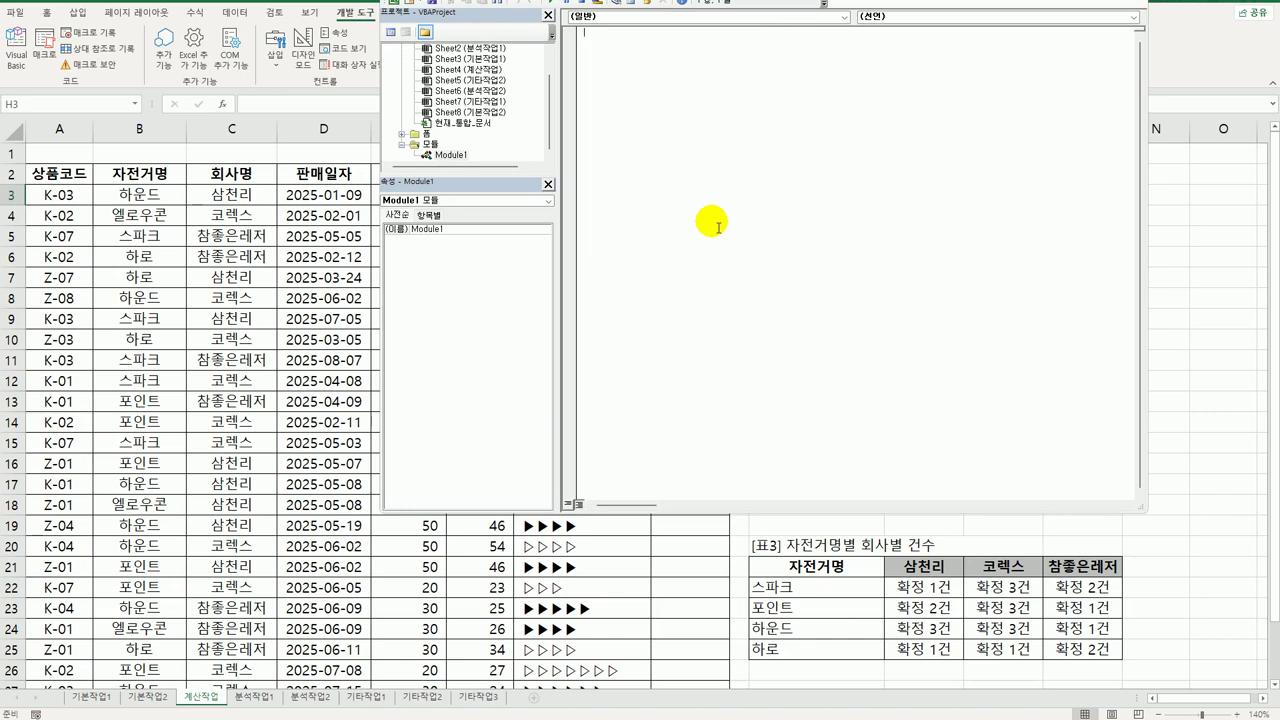
Step: Declare the public function fn비고(예약주문) in the new module
{"action": "type", "text": "publ"}
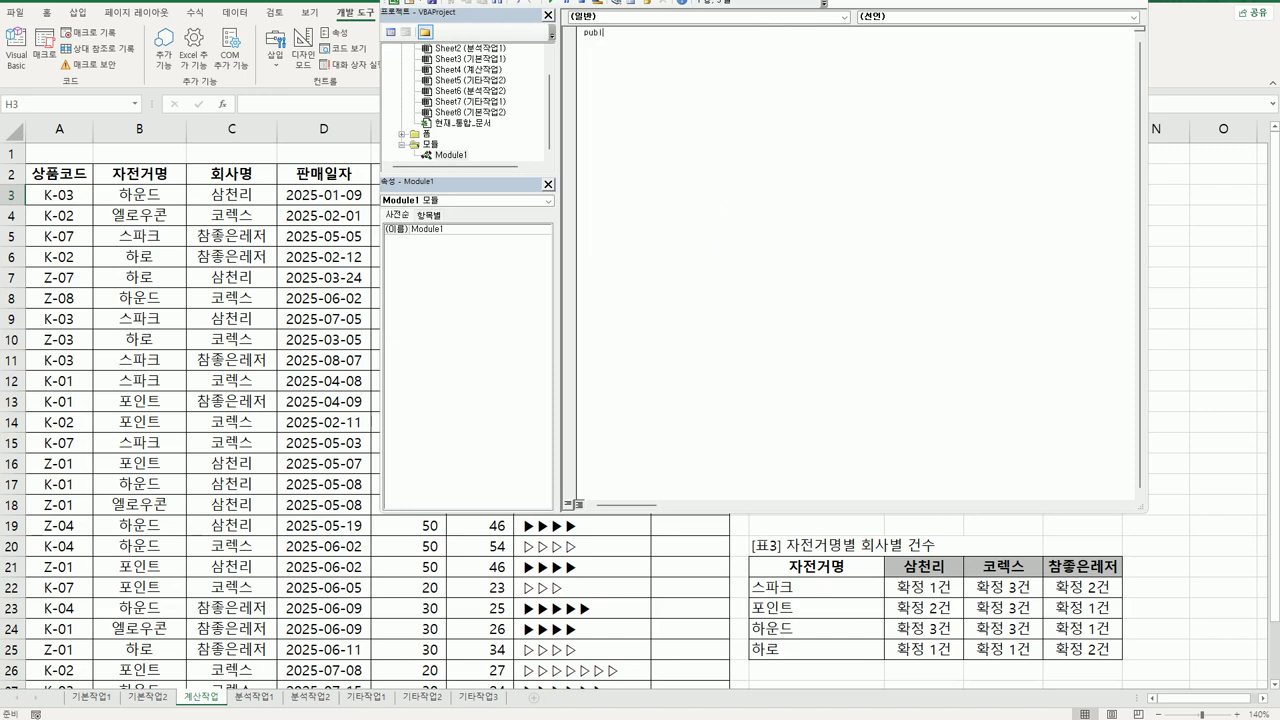
{"action": "type", "text": "ic function"}
{"action": "type", "text": " fn비교("}
{"action": "type", "text": "ㅇ"}
{"action": "type", "text": "예약주문)"}
{"action": "key", "text": "Return"}
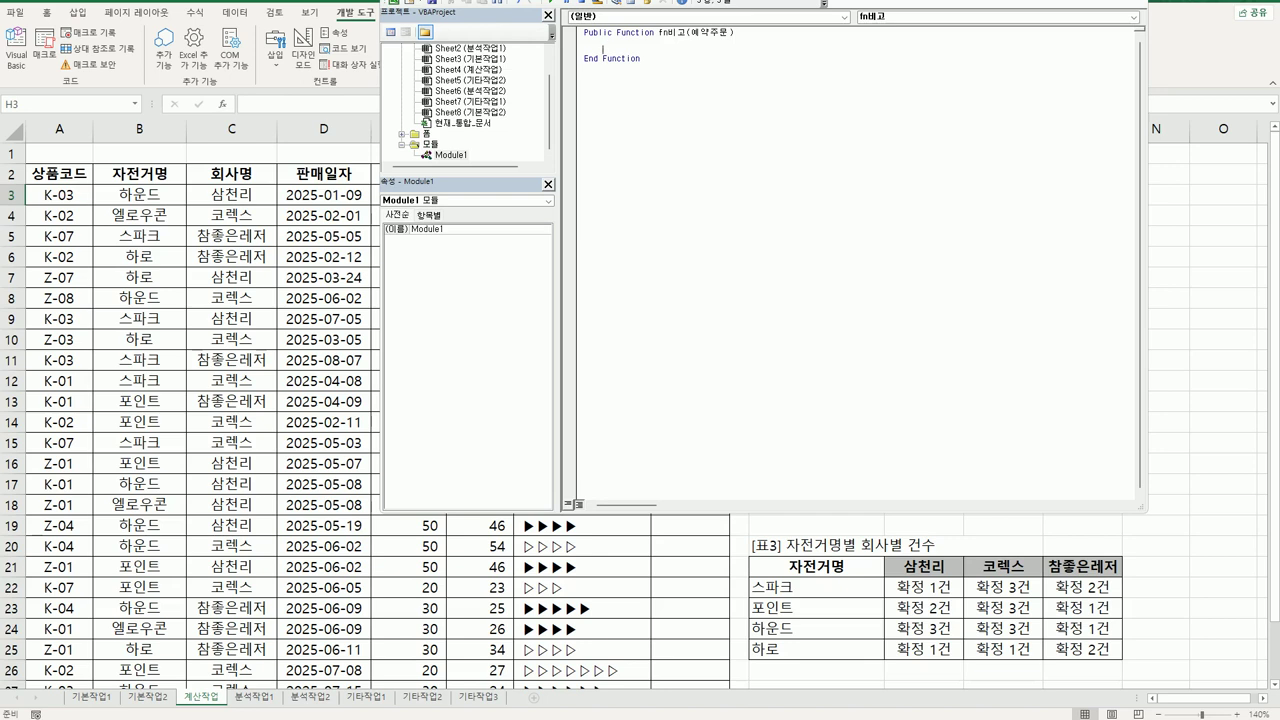
Step: Start a Select Case on 예약주문 inside fn비고, with Case Is >= 30 returning "단체구매"
{"action": "type", "text": "select case 예약주문"}
{"action": "key", "text": "Return"}
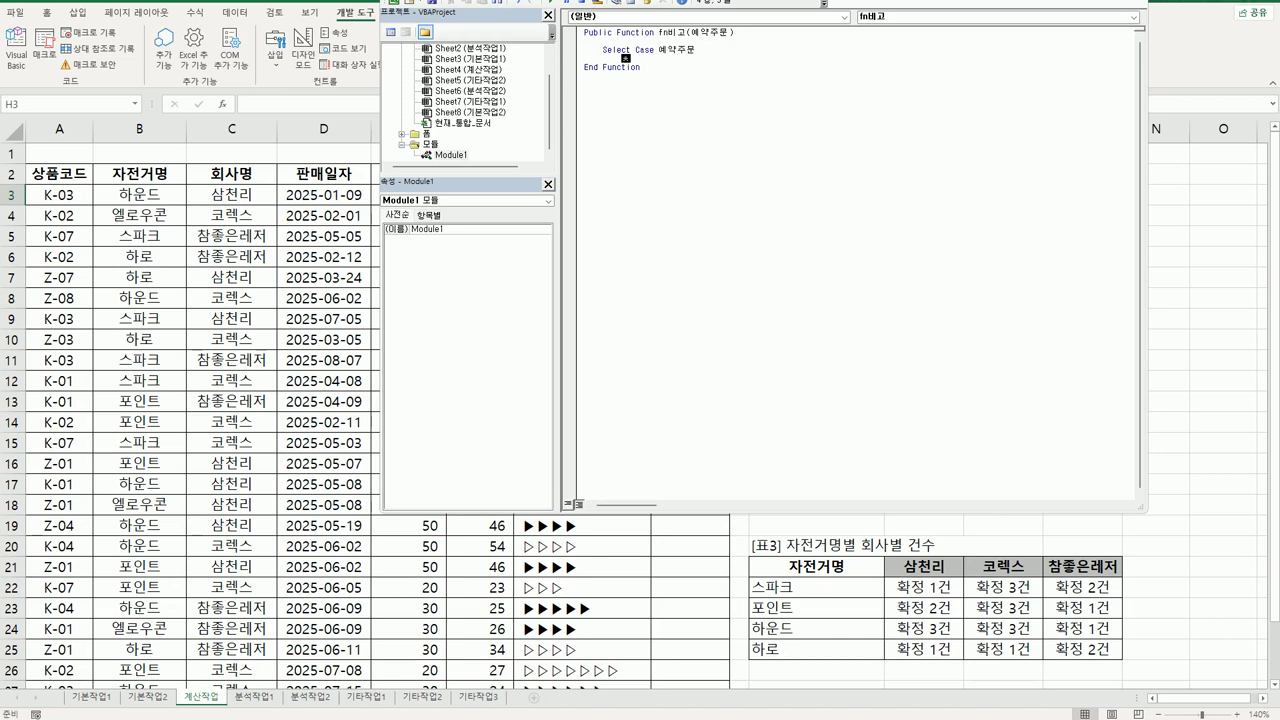
{"action": "type", "text": "case is >= 30"}
{"action": "key", "text": "Return"}
{"action": "key", "text": "Tab"}
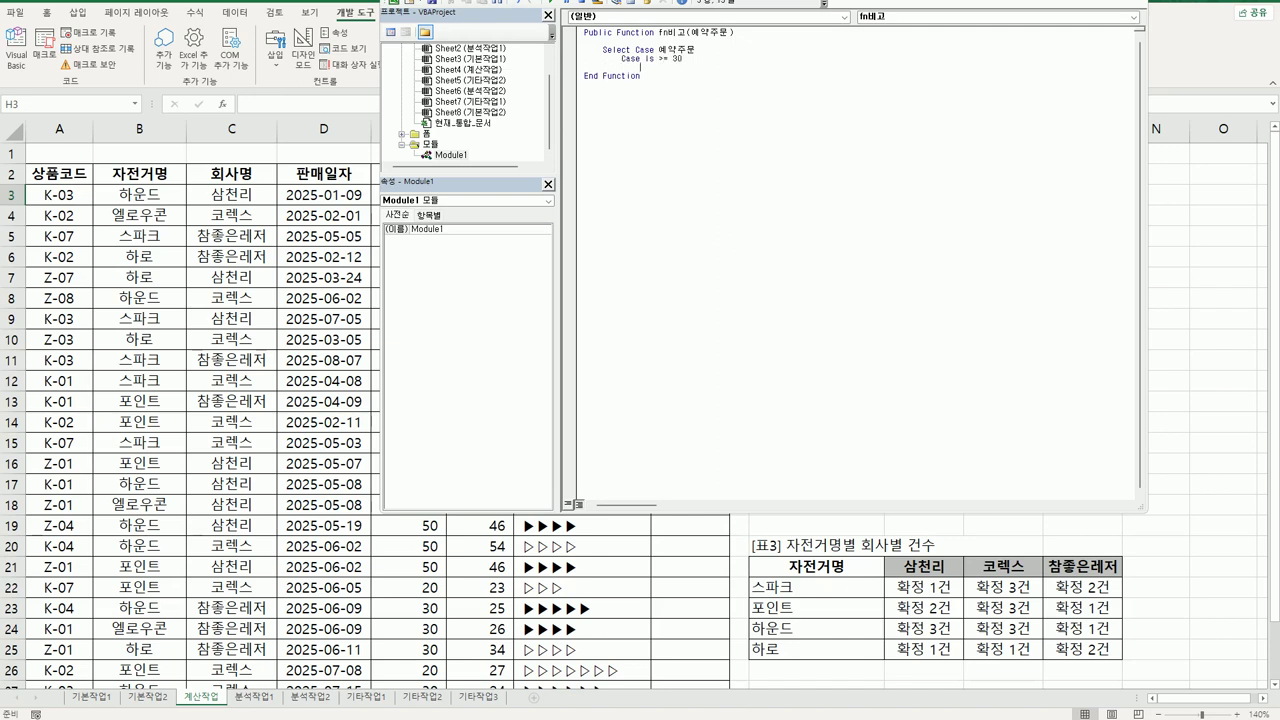
{"action": "type", "text": "fn비고 = \"단체구매\""}
{"action": "key", "text": "Return"}
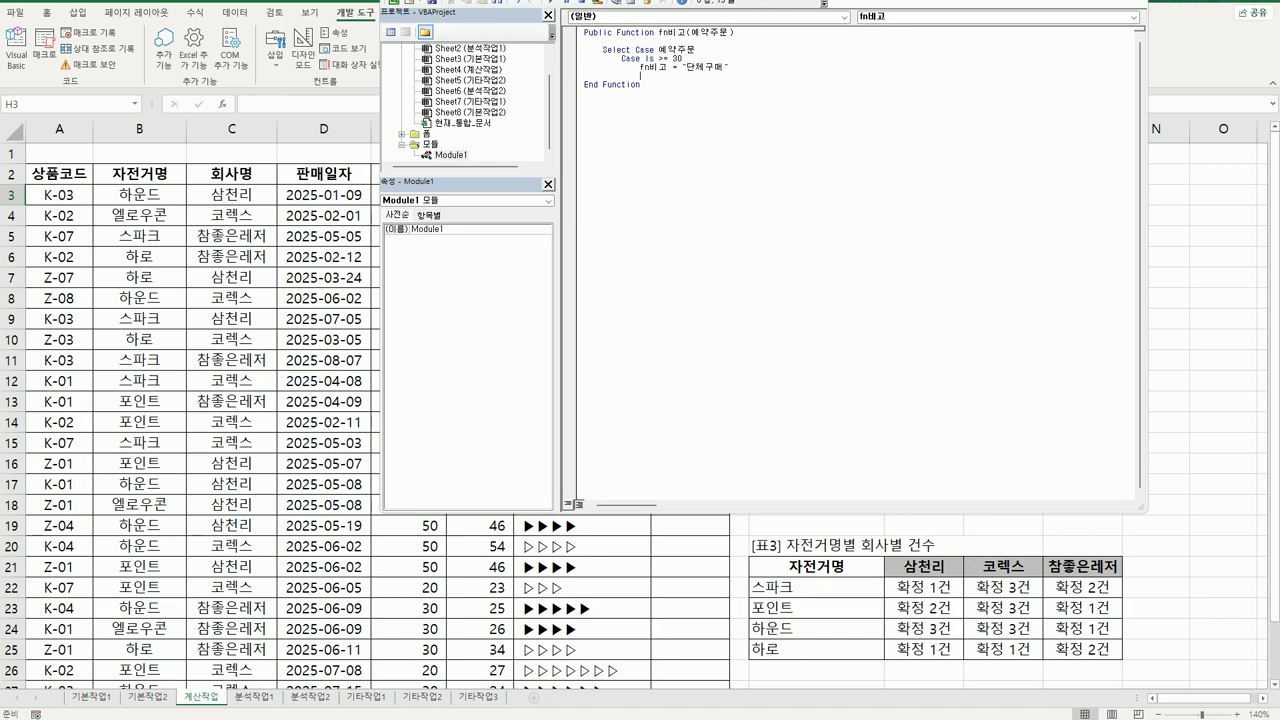
Step: Duplicate the Case Is >= 30 branch below itself and change the copy to Case Is < 5 returning "개인구매"
{"action": "left_click_drag", "start_coordinate": [620, 58], "coordinate": [730, 66]}
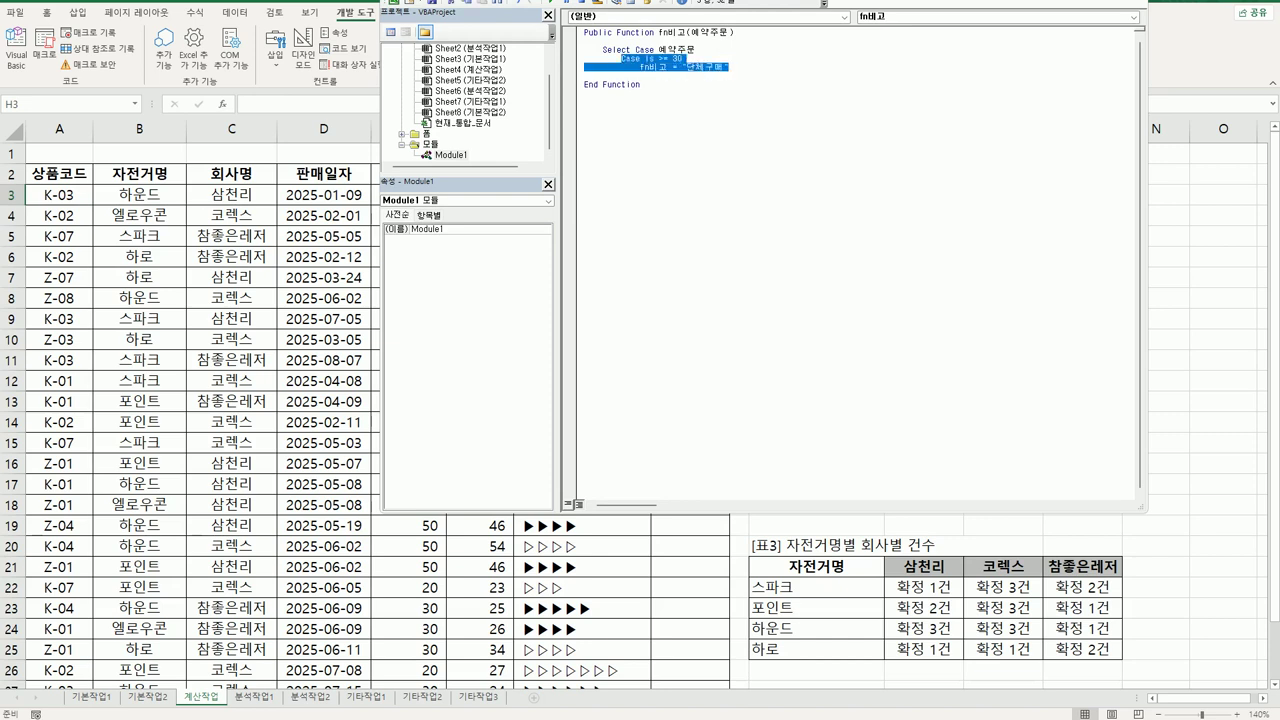
{"action": "key", "text": "ctrl+c"}
{"action": "key", "text": "Down"}
{"action": "key", "text": "Return"}
{"action": "key", "text": "Up"}
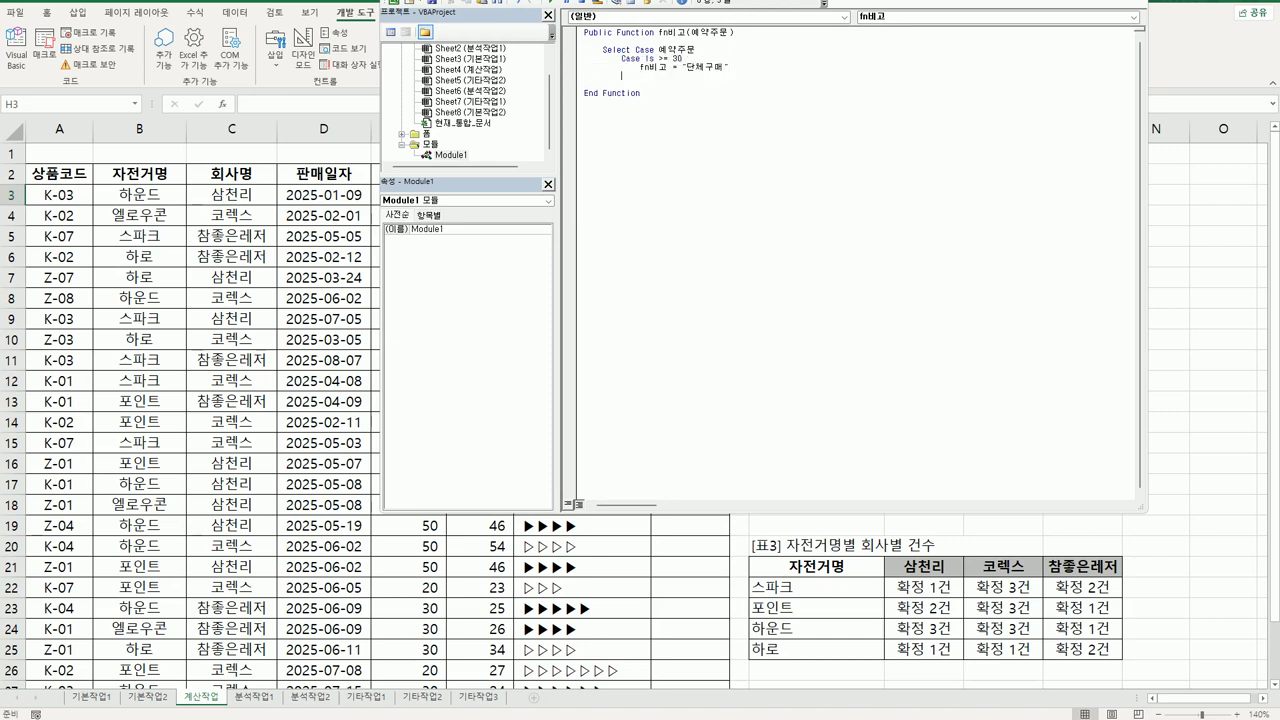
{"action": "key", "text": "ctrl+v"}
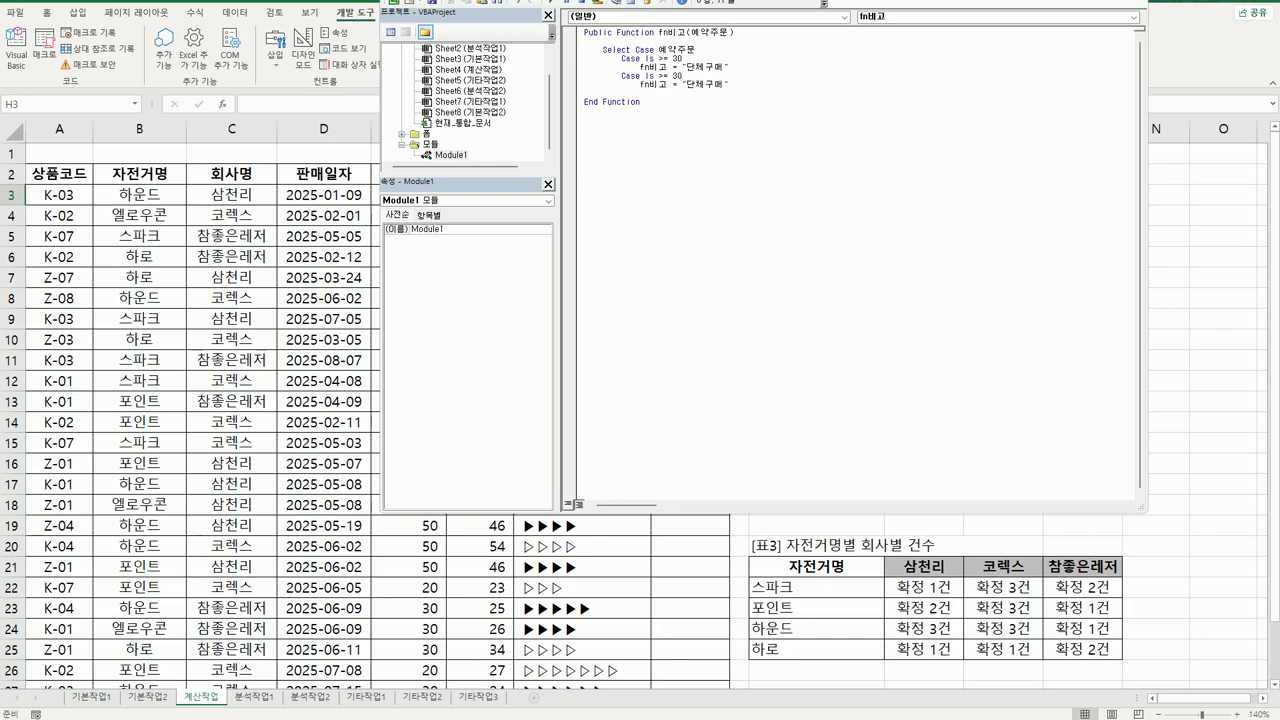
{"action": "left_click_drag", "start_coordinate": [658, 75], "coordinate": [682, 75]}
{"action": "type", "text": "< 5"}
{"action": "left_click_drag", "start_coordinate": [686, 84], "coordinate": [705, 84]}
{"action": "type", "text": "개인"}
{"action": "key", "text": "Return"}
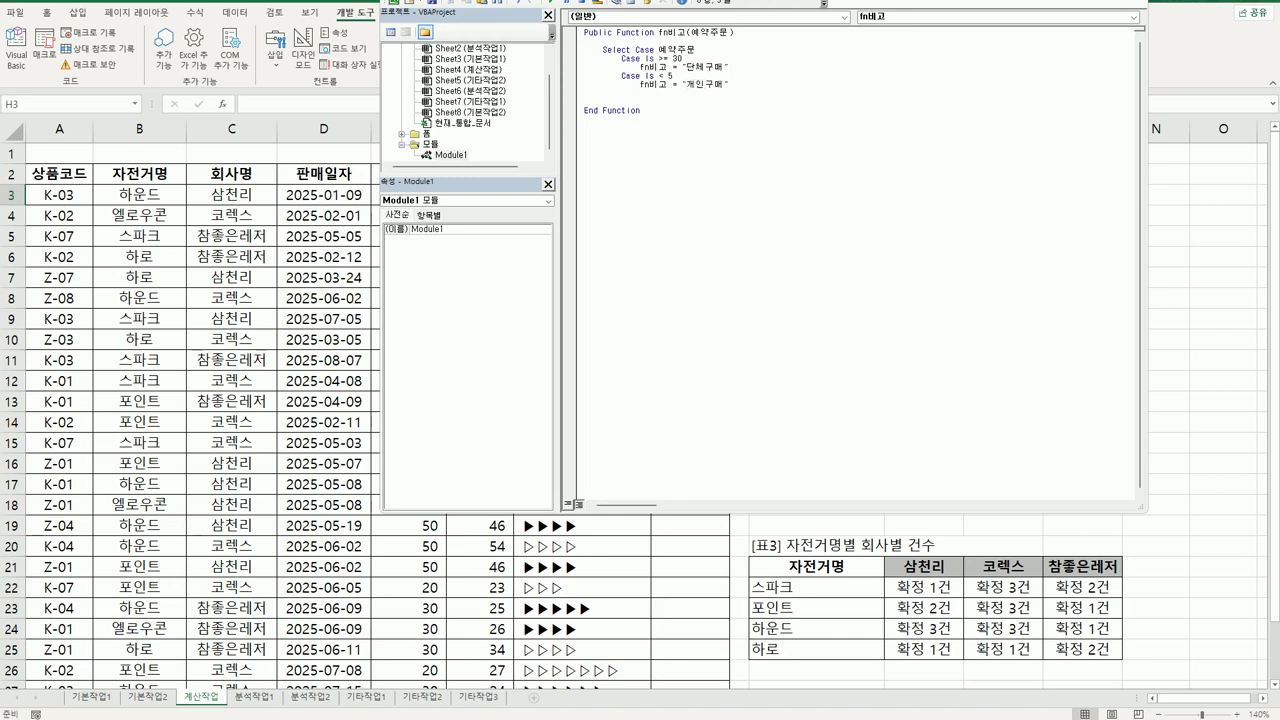
Step: Add a Case Else branch to fn비고 that returns an empty string, reusing the "개인구매" assignment line
{"action": "type", "text": "case else"}
{"action": "key", "text": "Return"}
{"action": "left_click_drag", "start_coordinate": [623, 84], "coordinate": [729, 84]}
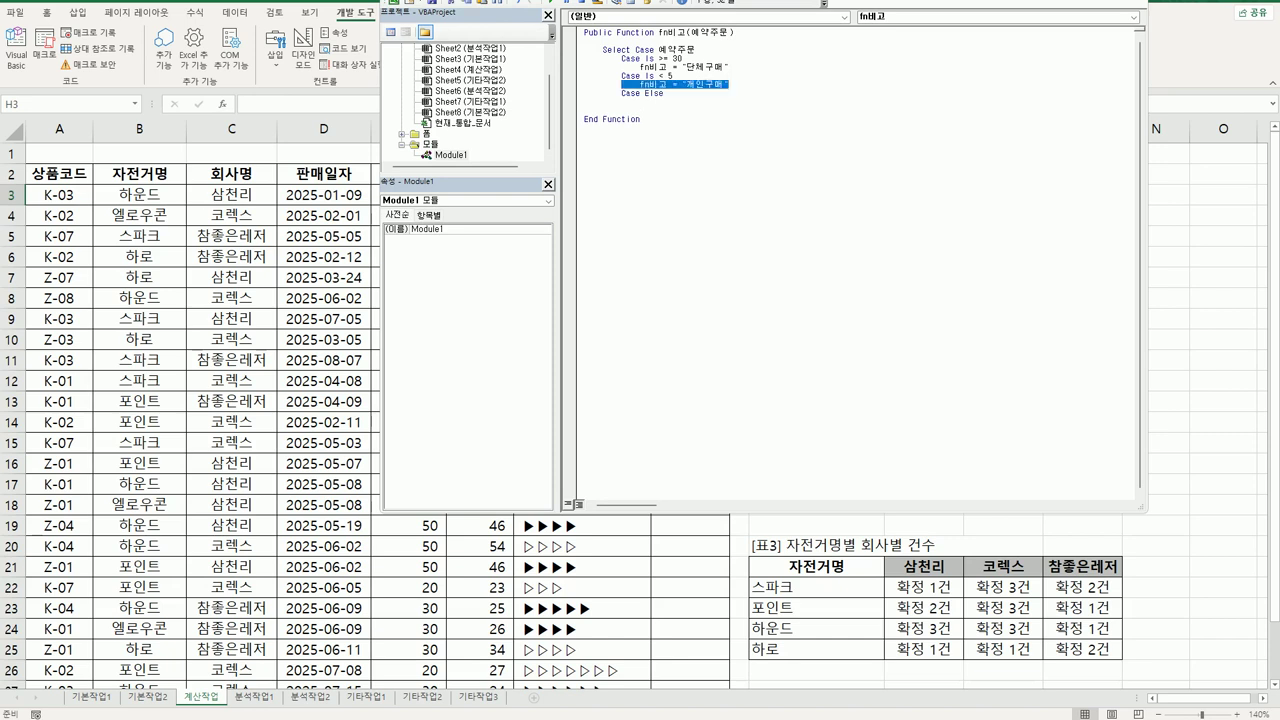
{"action": "left_click", "coordinate": [586, 127]}
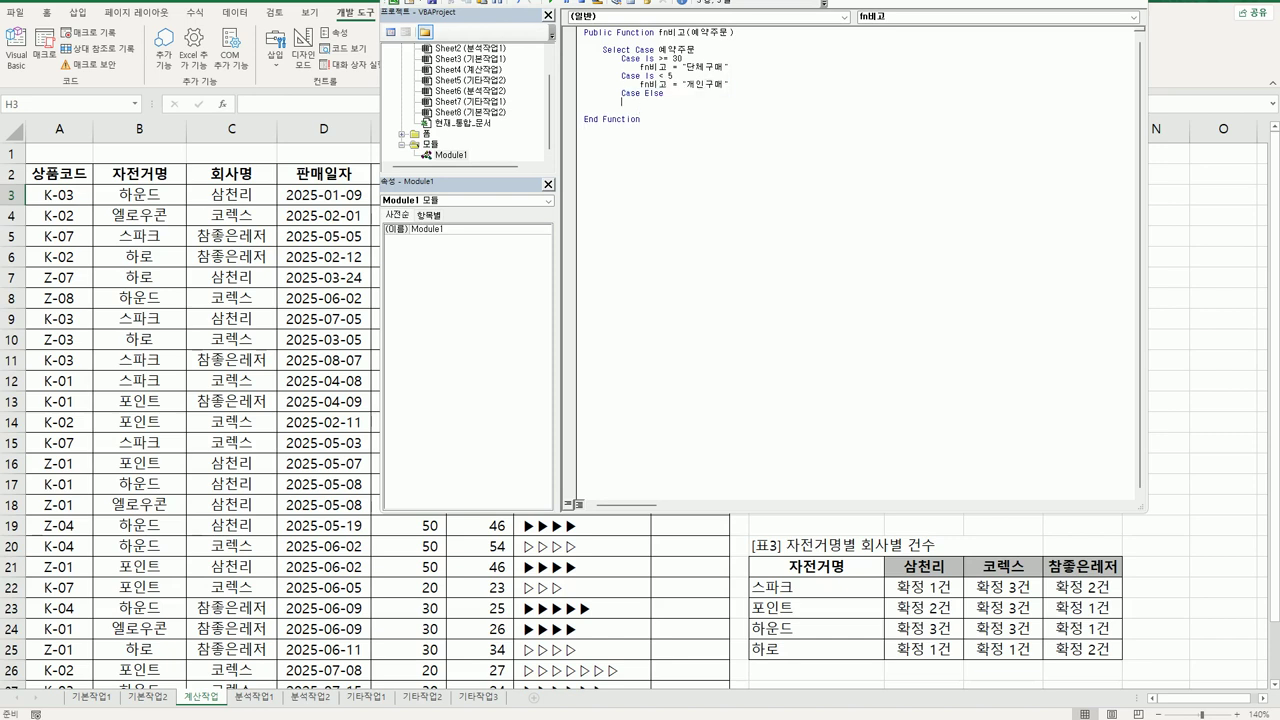
{"action": "key", "text": "ctrl+v"}
{"action": "key", "text": "shift+Left"}
{"action": "key", "text": "shift+Left"}
{"action": "key", "text": "shift+Left"}
{"action": "key", "text": "shift+Left"}
{"action": "key", "text": "BackSpace"}
{"action": "key", "text": "End"}
Step: Close the Select Case block with End Select and return to the 계산작업 worksheet
{"action": "key", "text": "Return"}
{"action": "key", "text": "BackSpace"}
{"action": "type", "text": "ㄷ"}
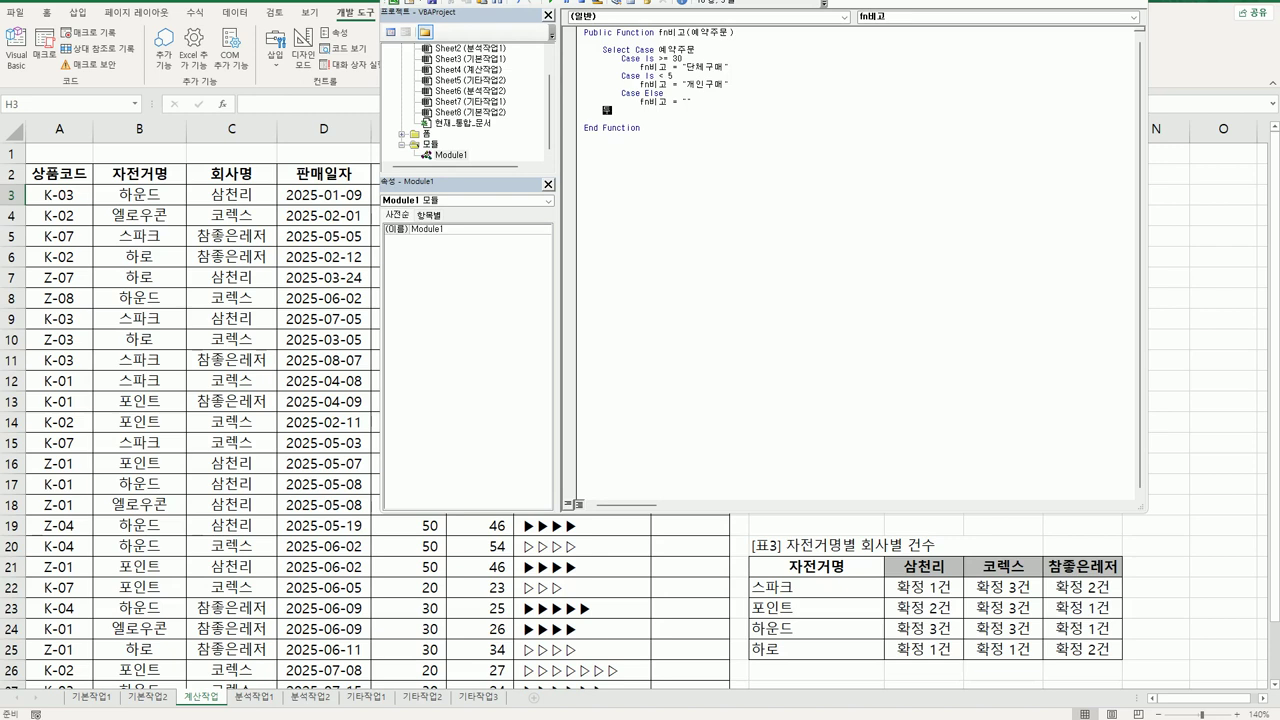
{"action": "key", "text": "BackSpace"}
{"action": "type", "text": "end select"}
{"action": "key", "text": "Return"}
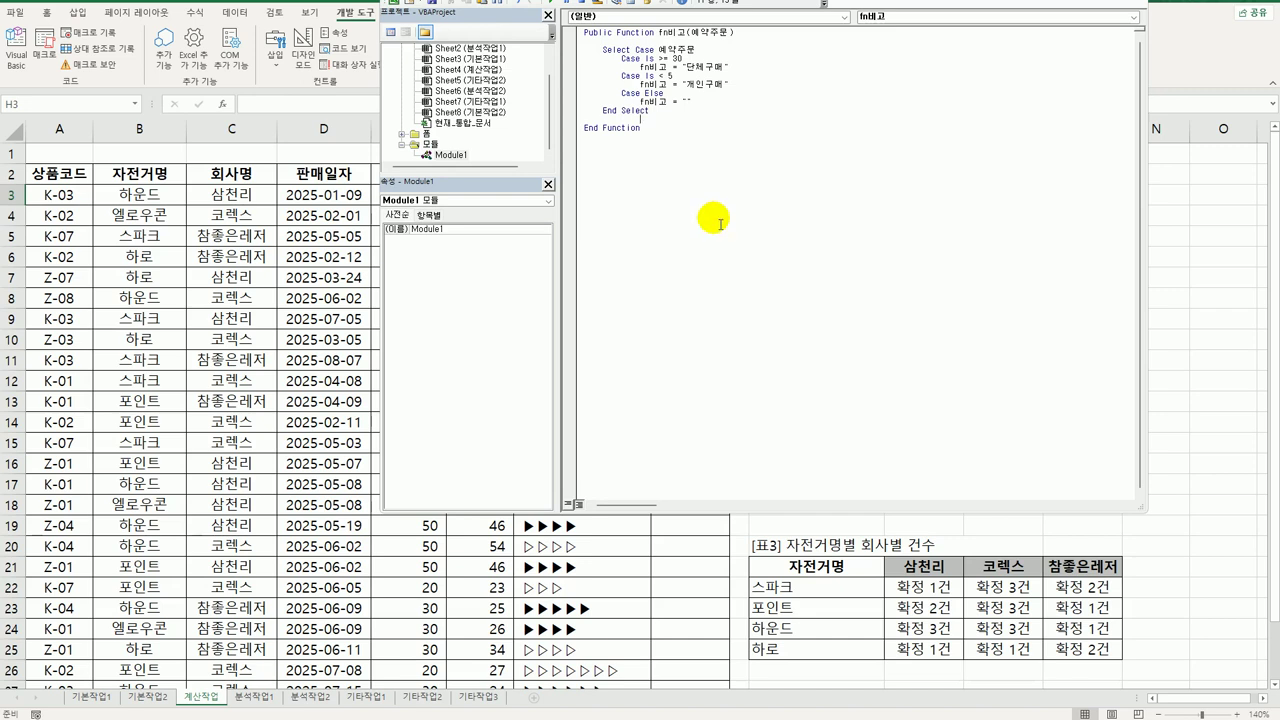
{"action": "key", "text": "alt+q"}
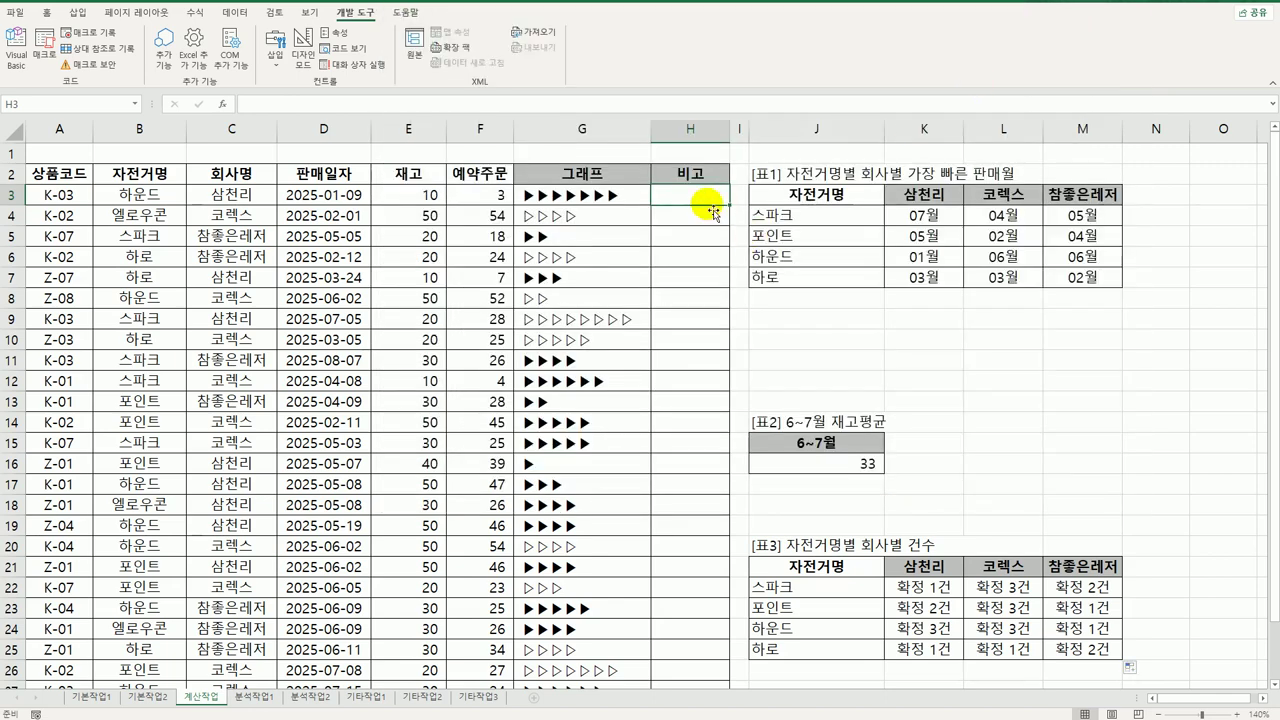
Step: Insert the user-defined function fn비고 in H3 with F3 as 예약주문, and fill the formula down the 비고 column
{"action": "left_click", "coordinate": [222, 103]}
{"action": "left_click", "coordinate": [655, 285]}
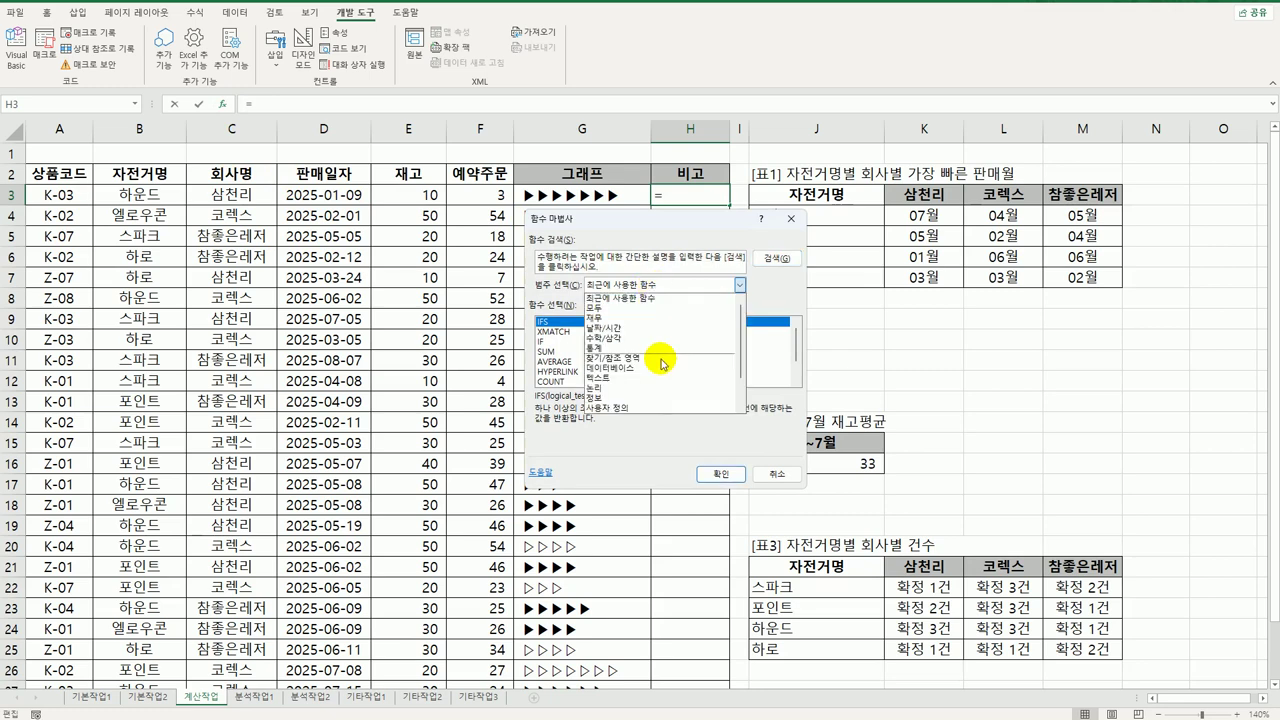
{"action": "left_click", "coordinate": [655, 405]}
{"action": "left_click", "coordinate": [720, 474]}
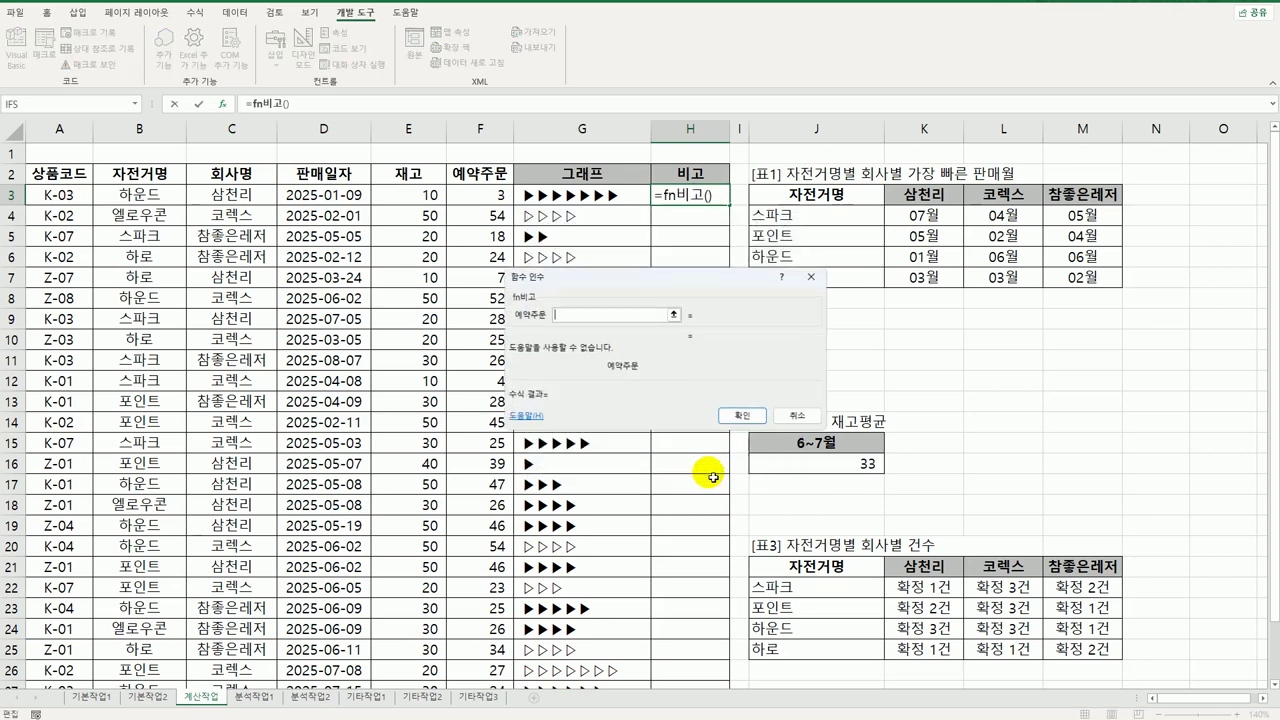
{"action": "left_click", "coordinate": [466, 199]}
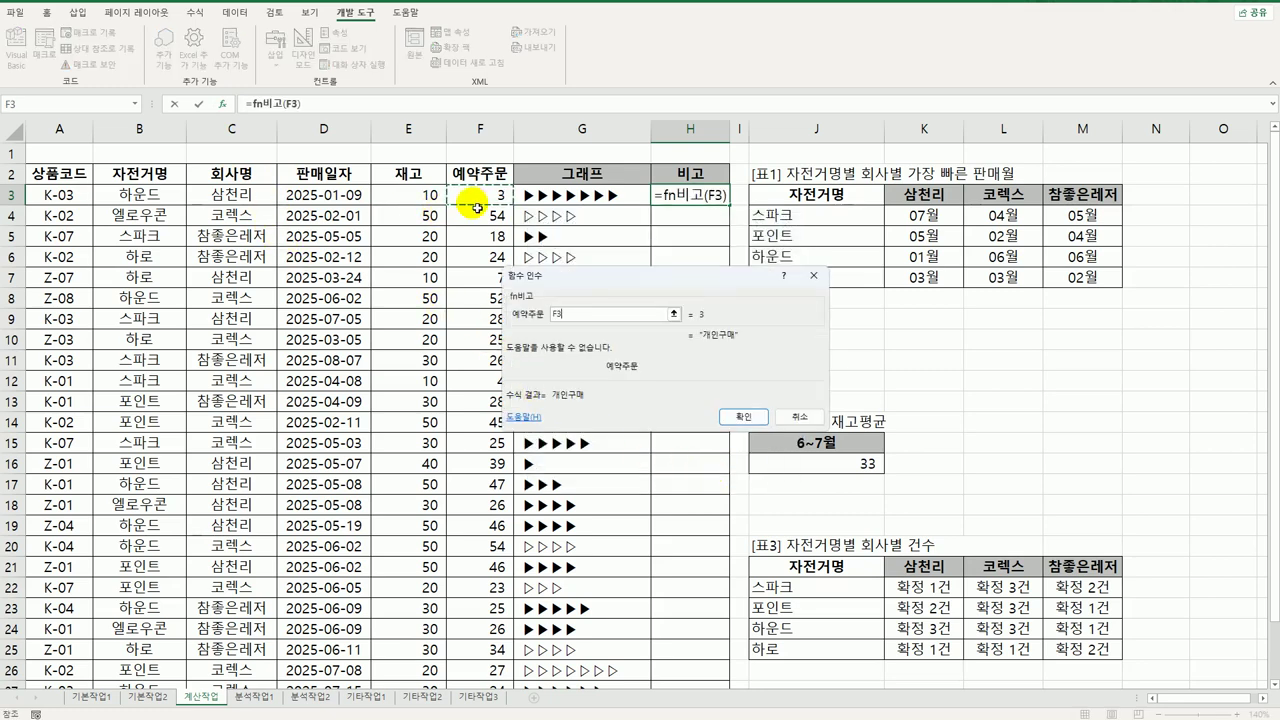
{"action": "left_click", "coordinate": [745, 417]}
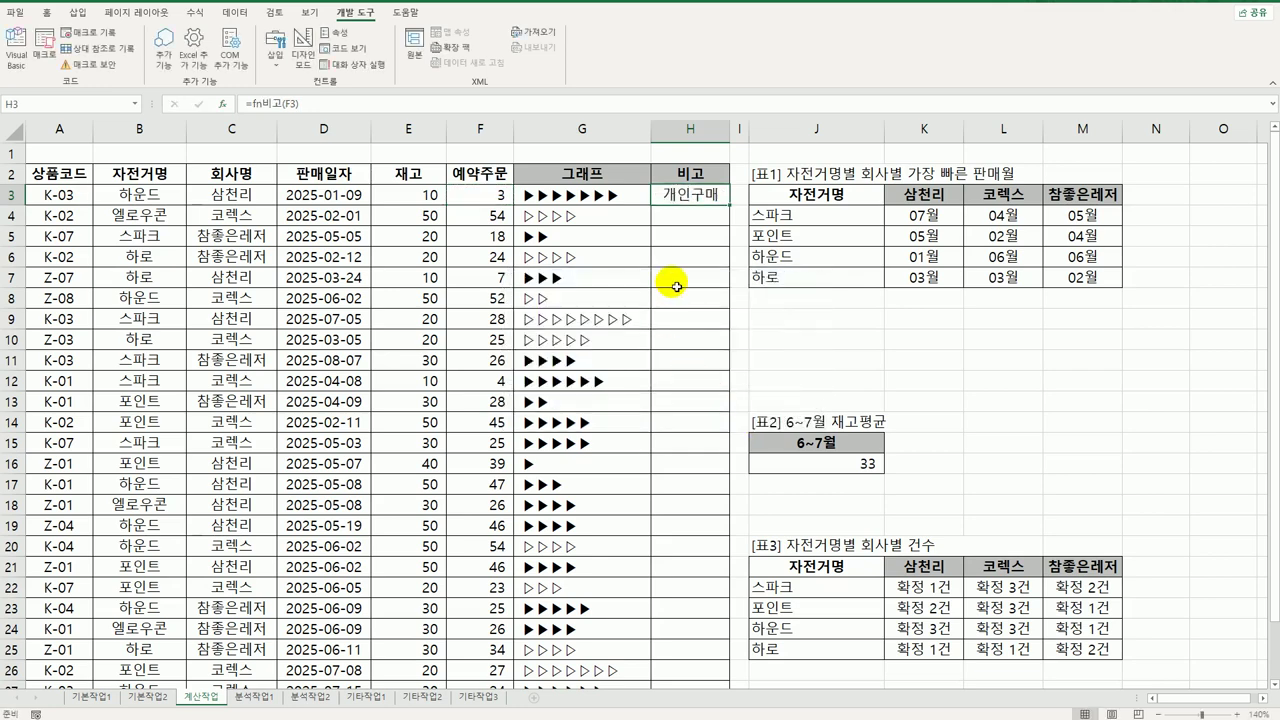
{"action": "double_click", "coordinate": [733, 208]}
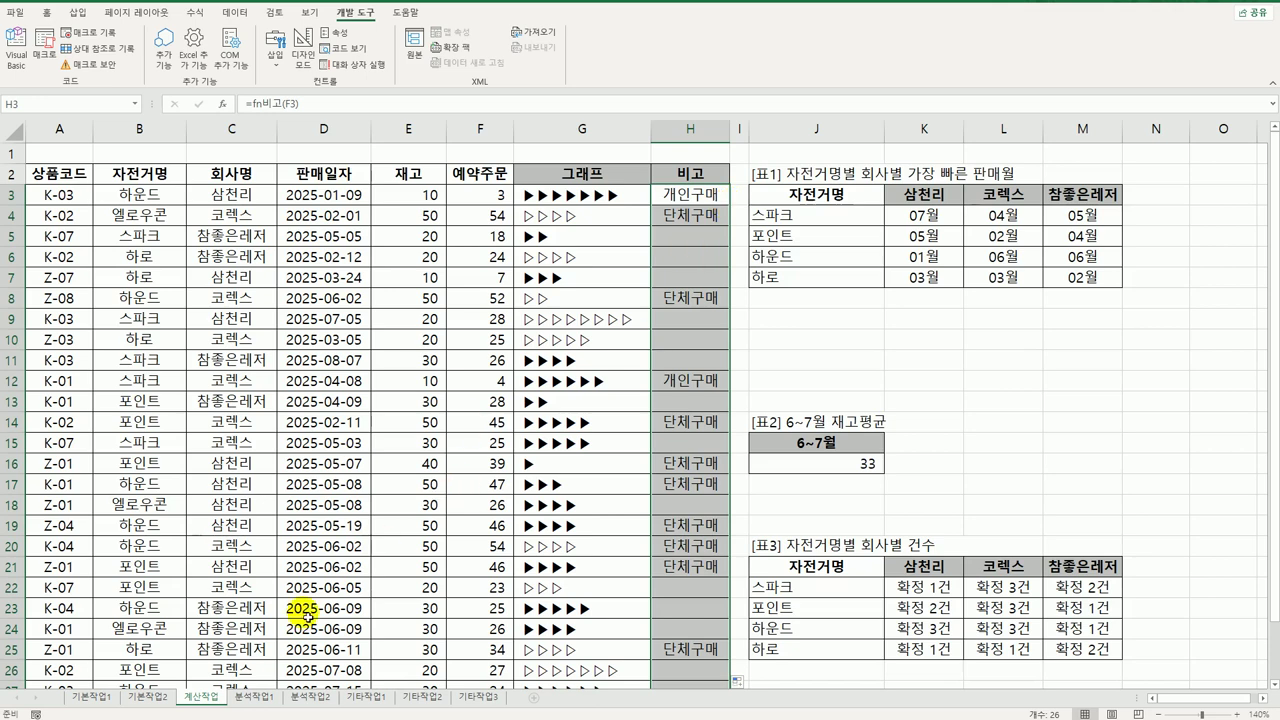
Step: Select B4 on the 분석작업1 sheet and start a data import from Microsoft Query
{"action": "left_click", "coordinate": [254, 697]}
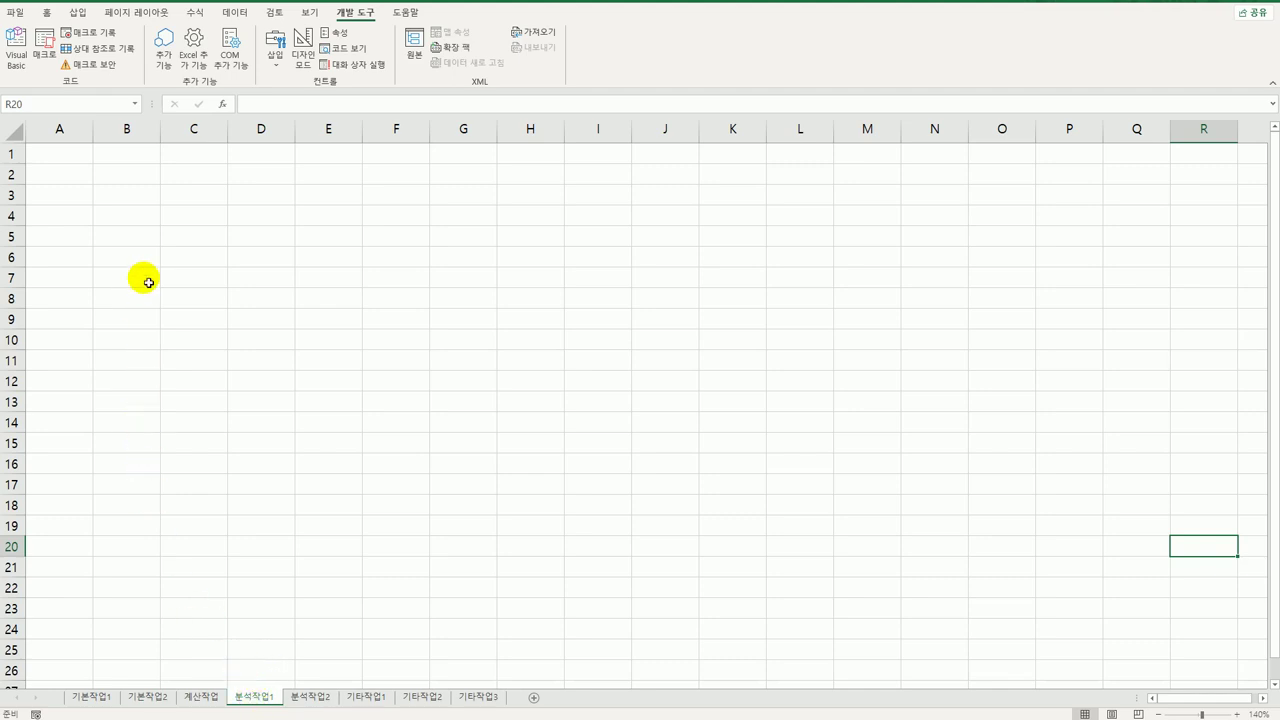
{"action": "left_click", "coordinate": [149, 214]}
{"action": "left_click", "coordinate": [143, 176]}
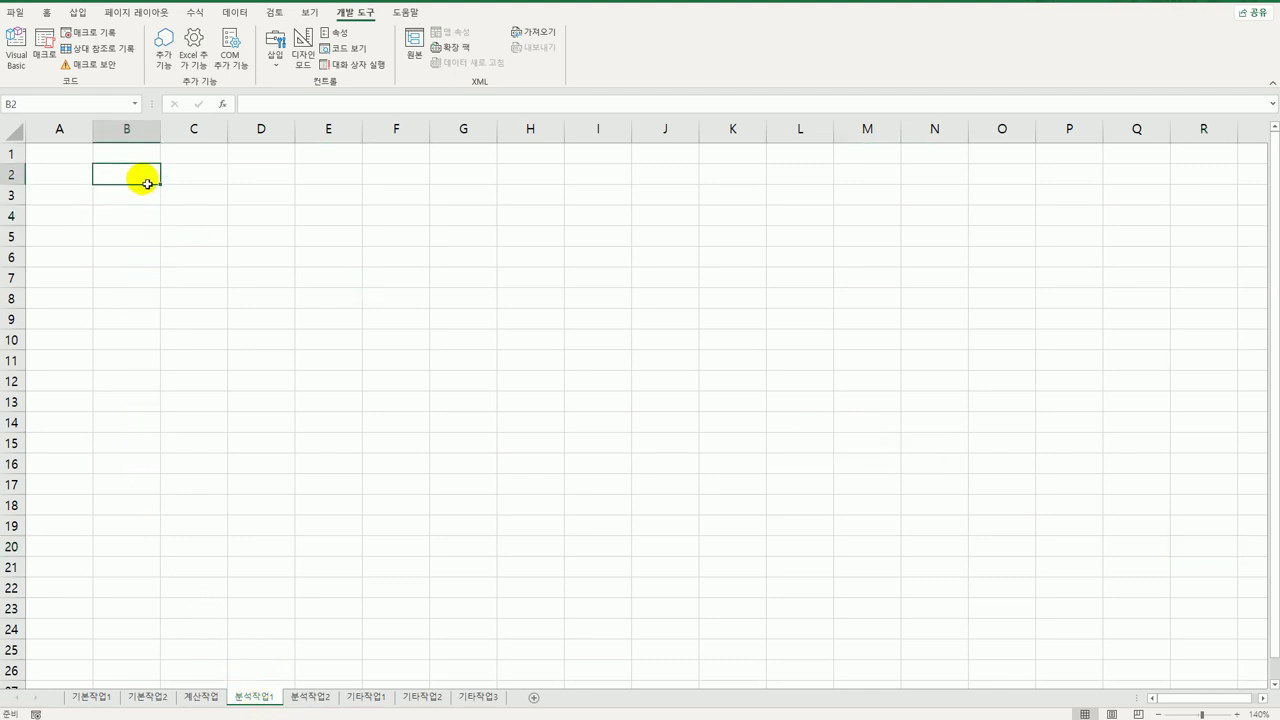
{"action": "left_click", "coordinate": [148, 218]}
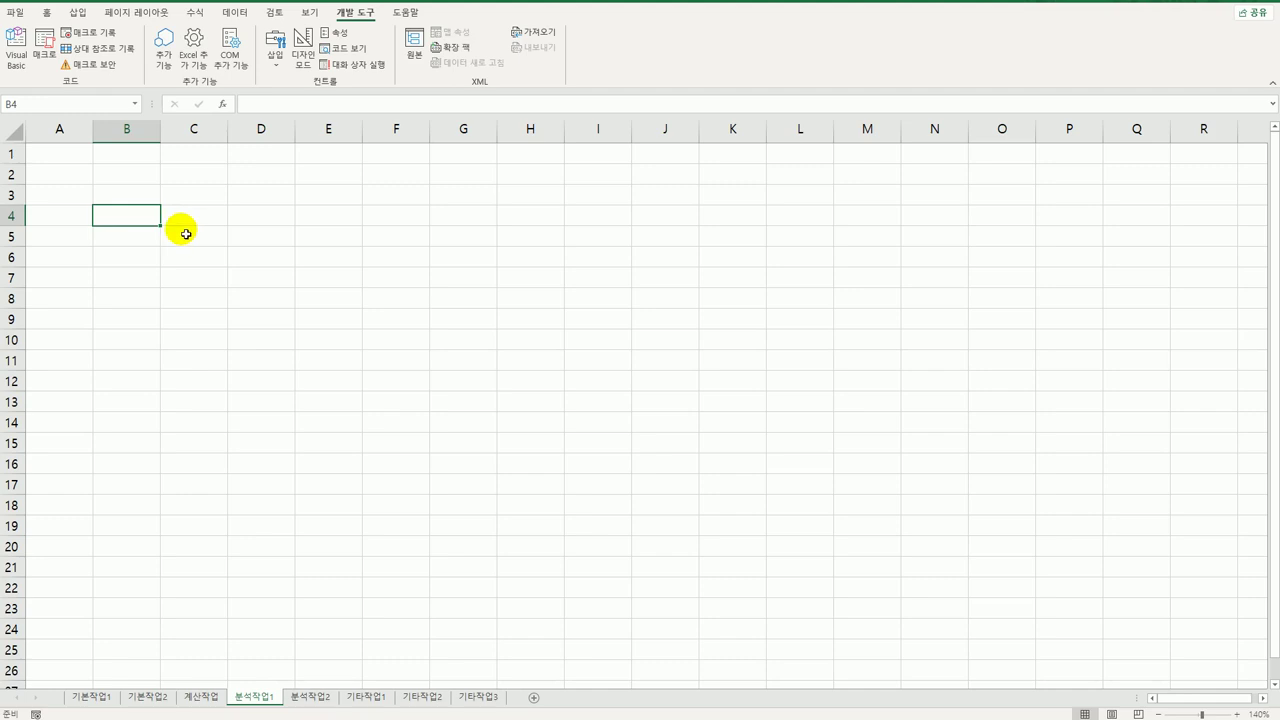
{"action": "left_click", "coordinate": [230, 17]}
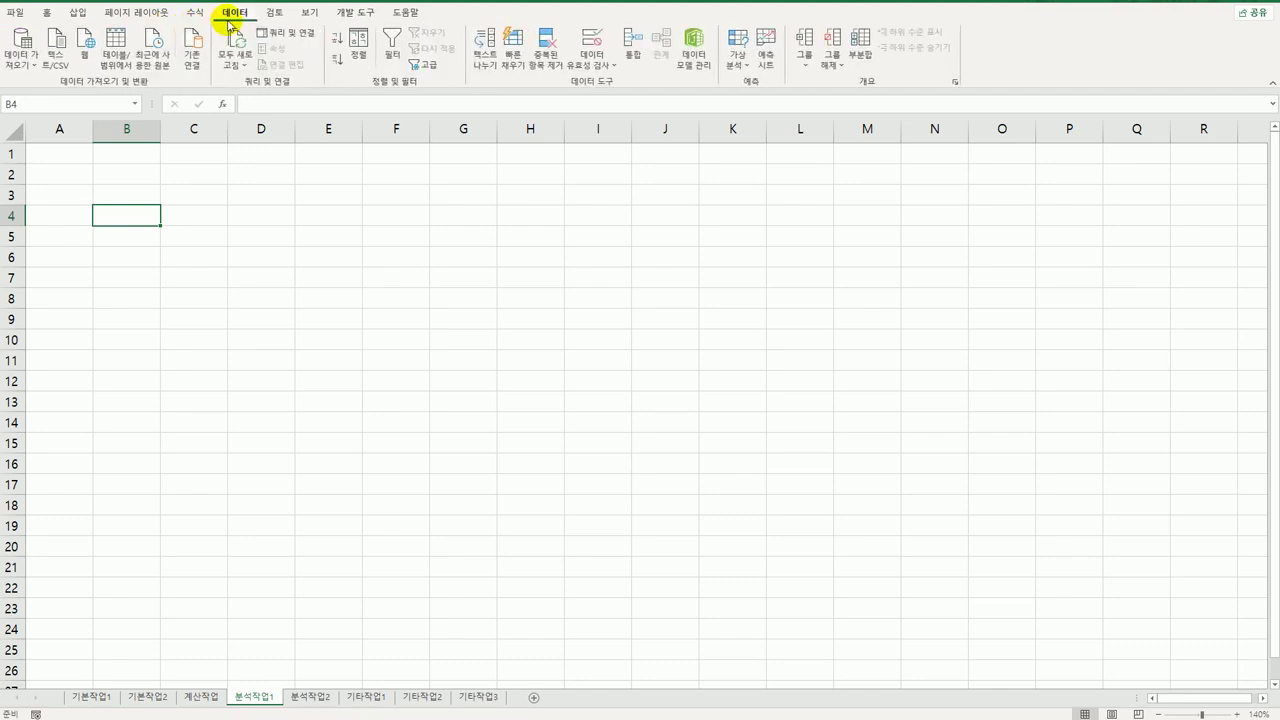
{"action": "left_click", "coordinate": [26, 64]}
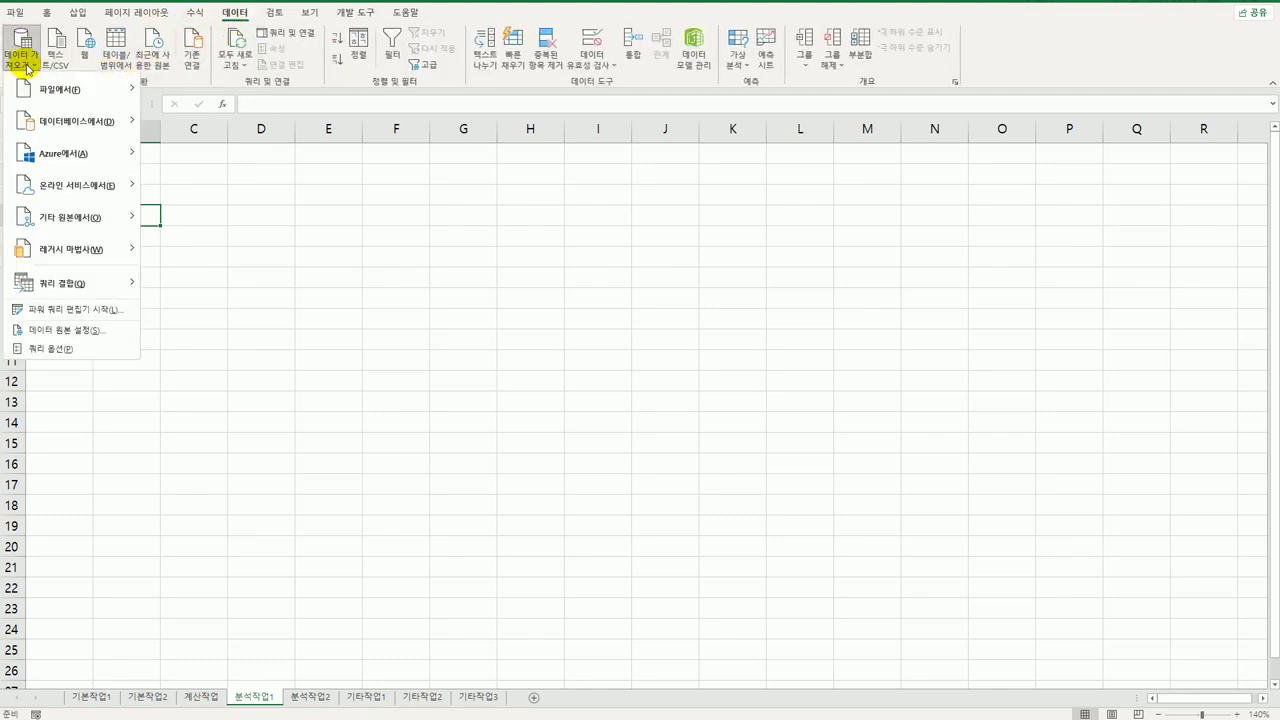
{"action": "left_click", "coordinate": [80, 217]}
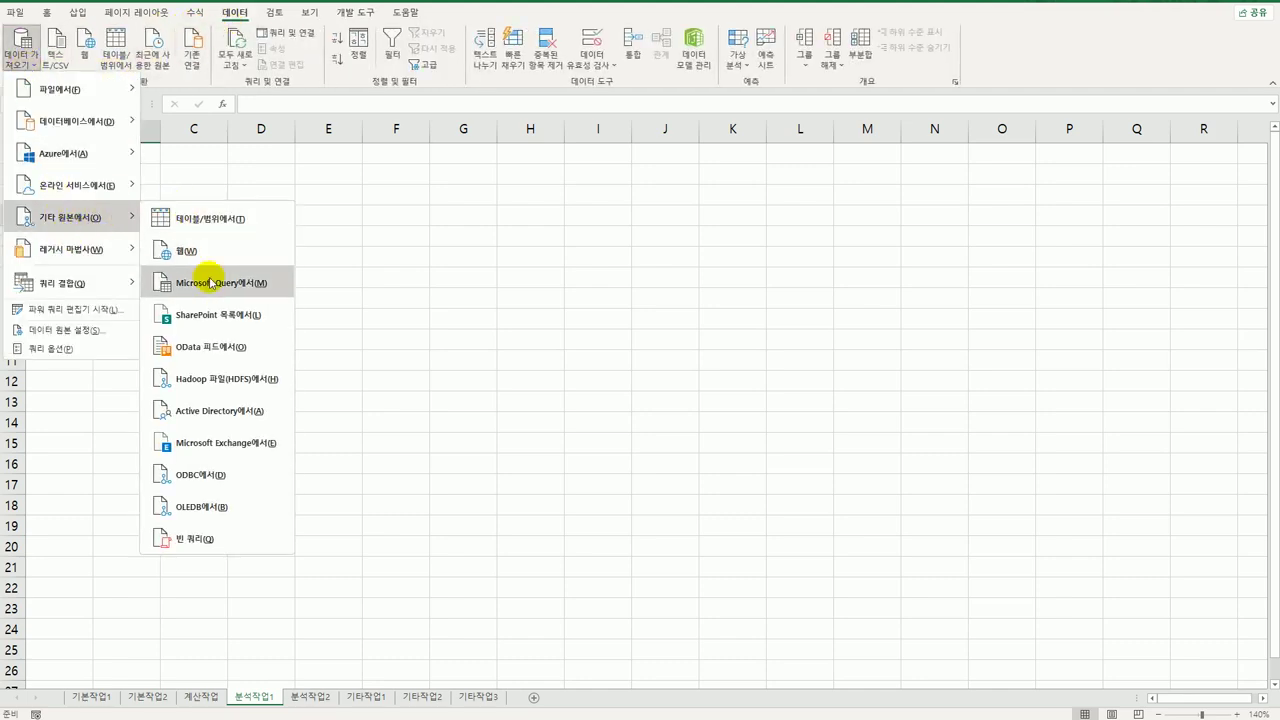
{"action": "left_click", "coordinate": [210, 283]}
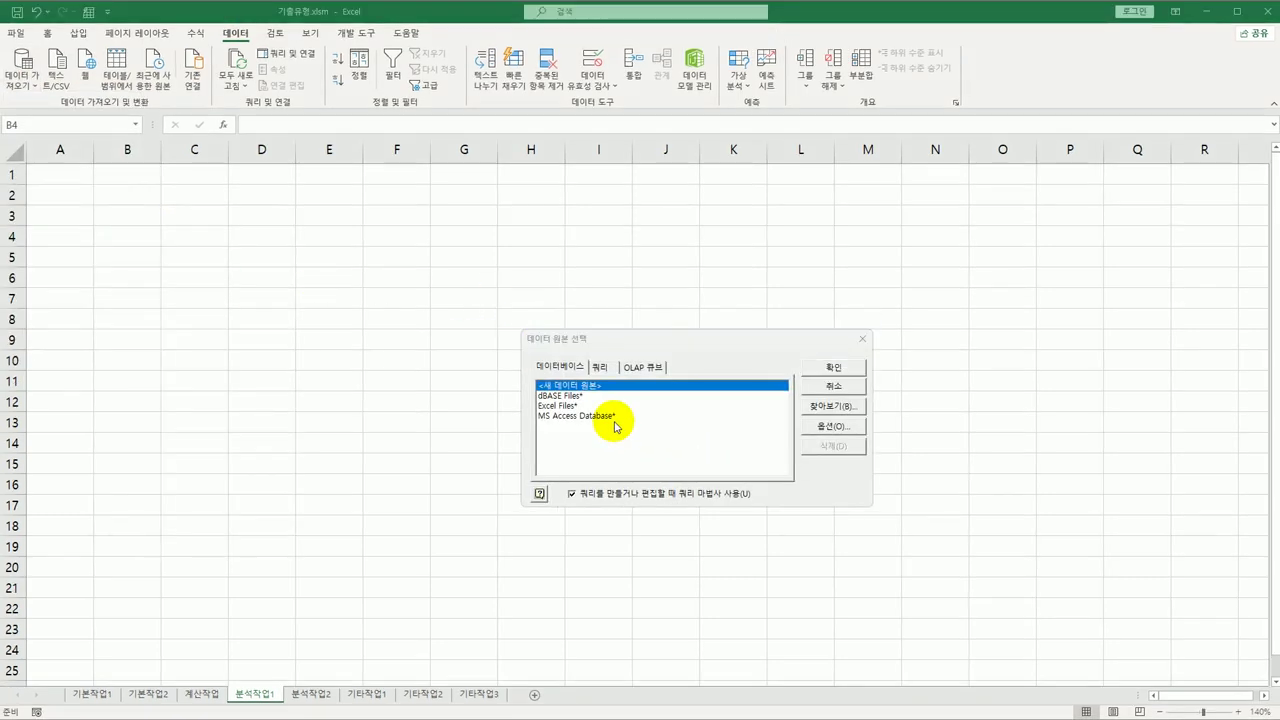
Step: Choose MS Access Database as the data source and connect to 자전거매장관리.accdb
{"action": "left_click", "coordinate": [614, 420]}
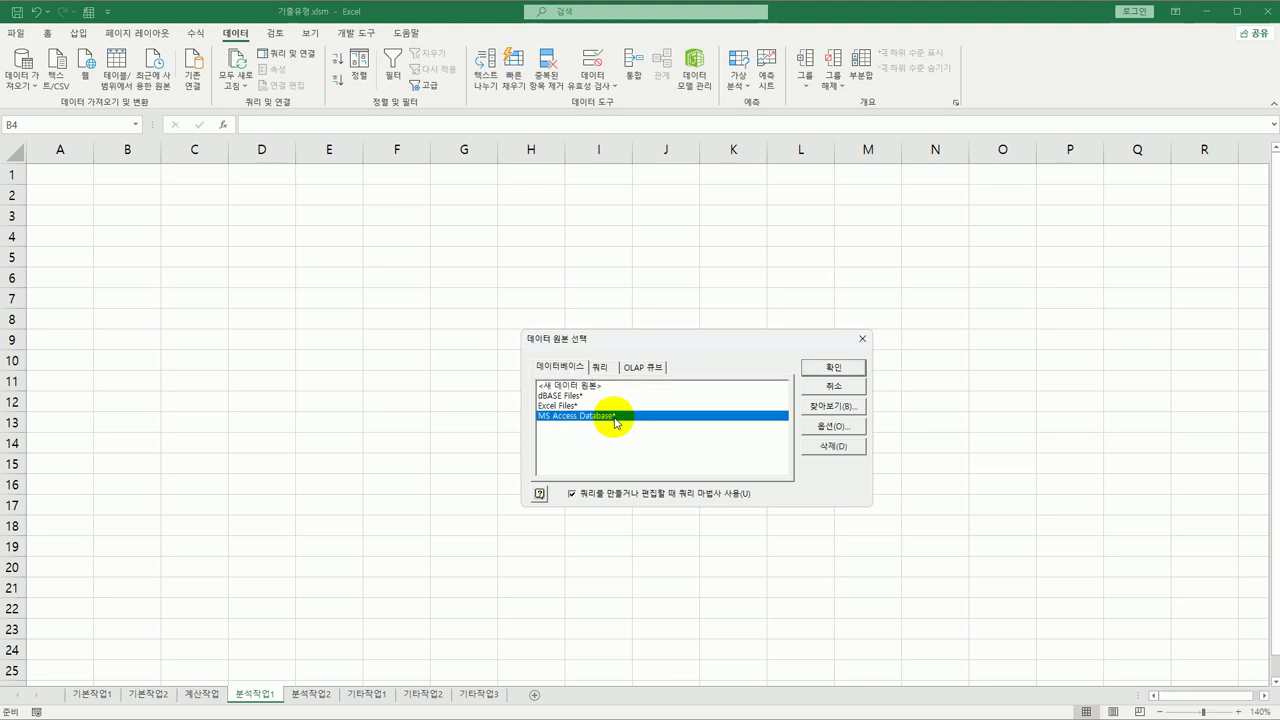
{"action": "left_click", "coordinate": [850, 367]}
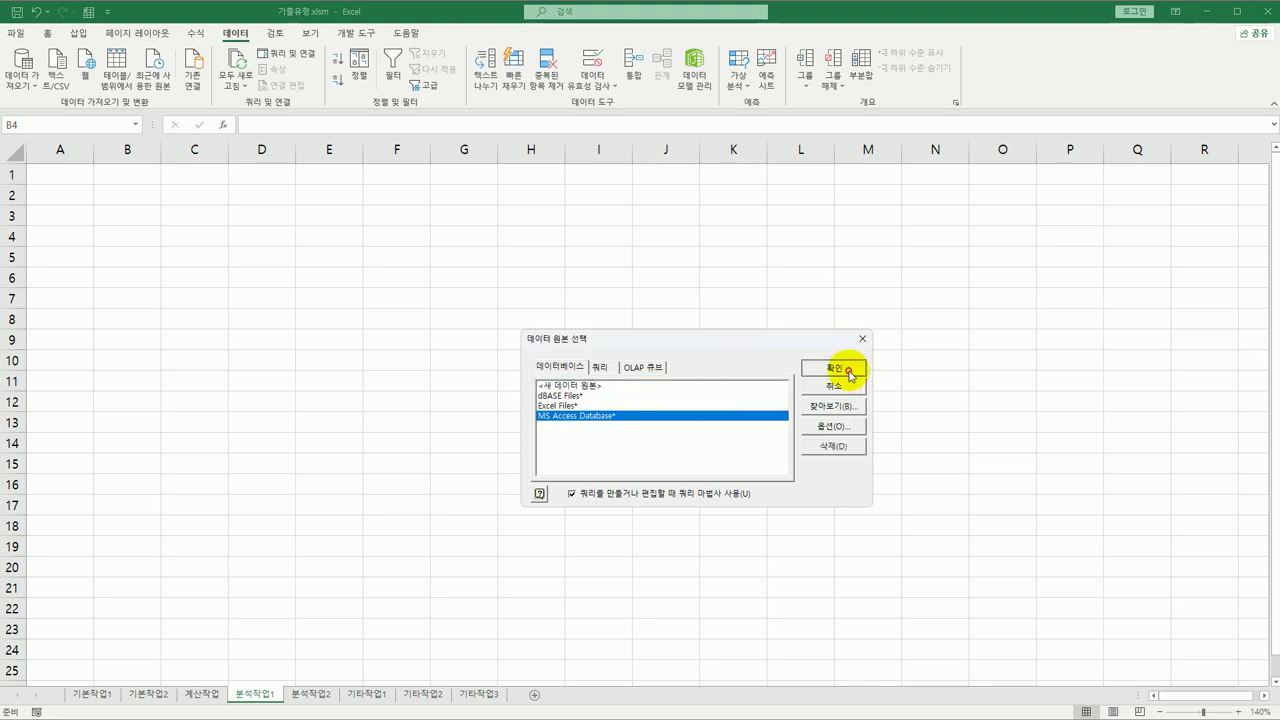
{"action": "left_click_drag", "start_coordinate": [151, 12], "coordinate": [435, 233]}
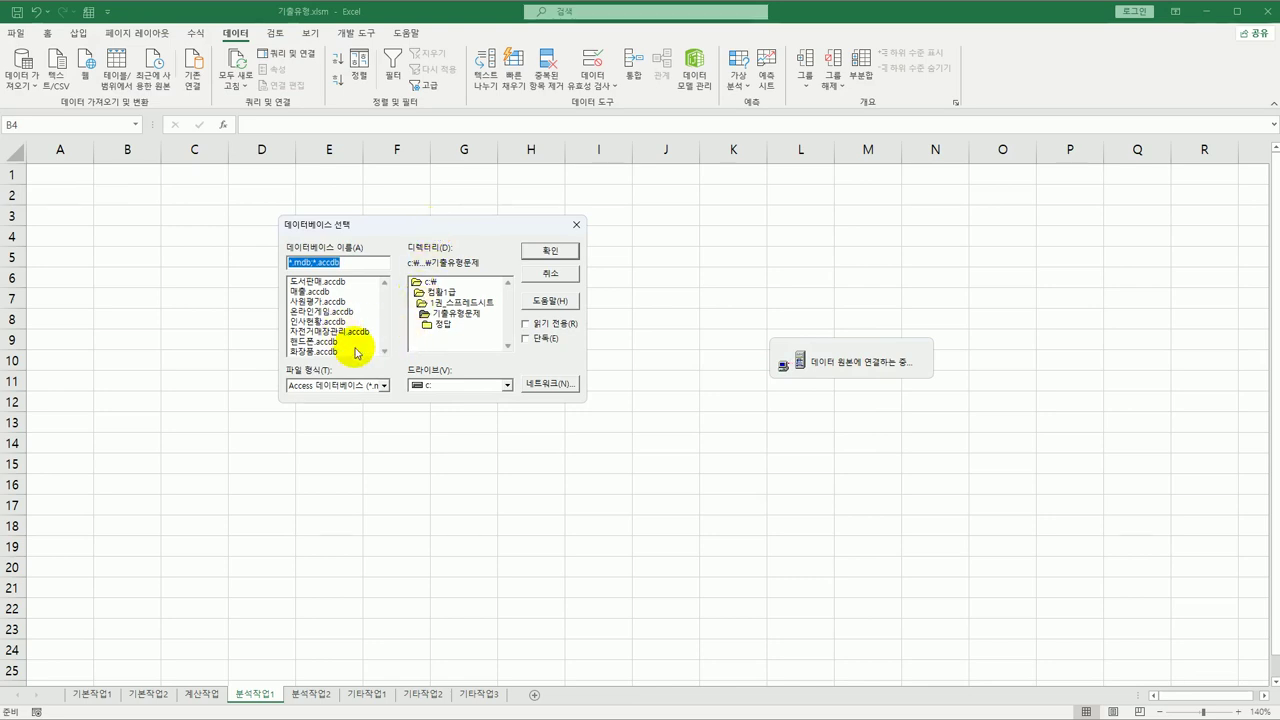
{"action": "left_click", "coordinate": [347, 333]}
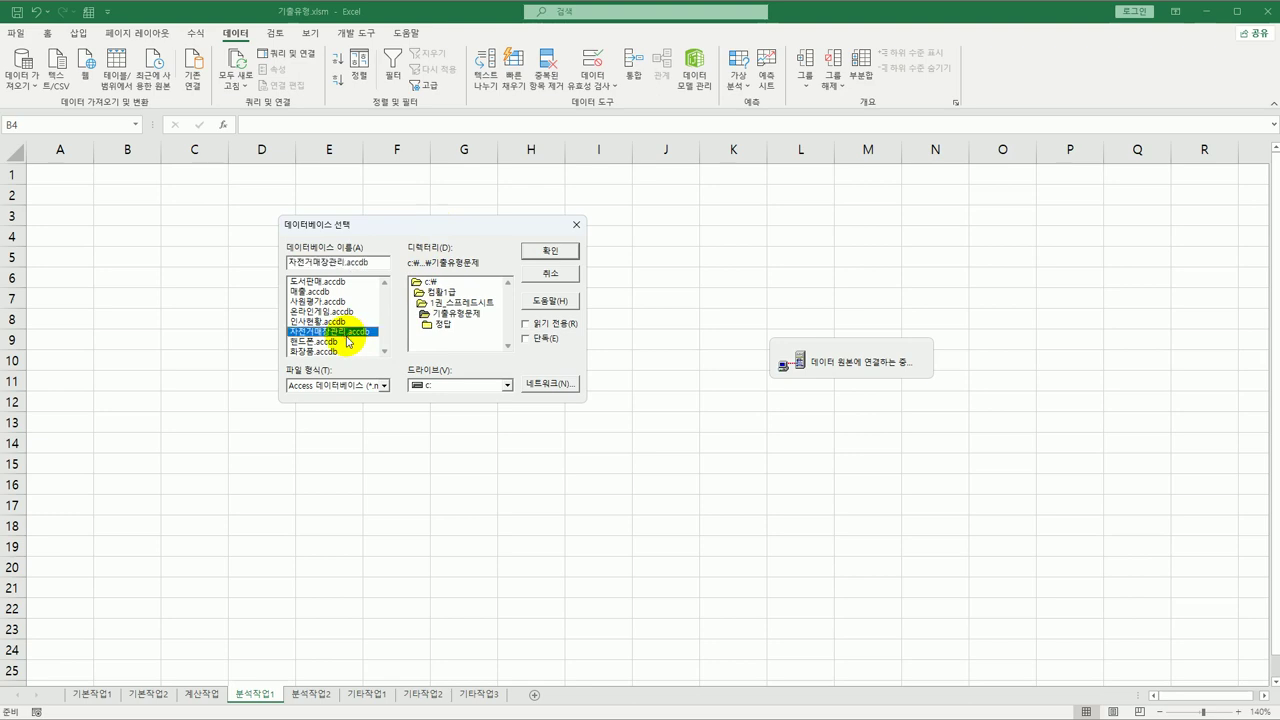
{"action": "left_click", "coordinate": [555, 253]}
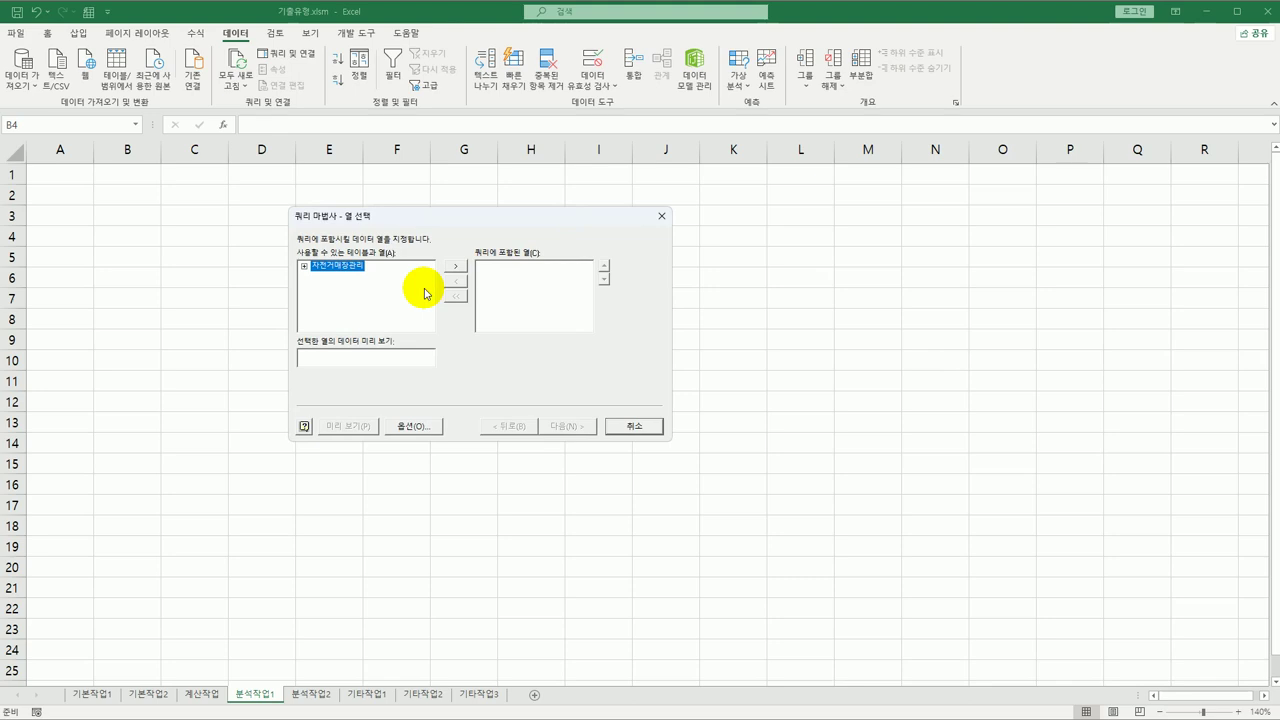
Step: Expand the 자전거매장관리 table and include its 판매일자, 매출액 and 자전거명 columns in the query
{"action": "double_click", "coordinate": [333, 267]}
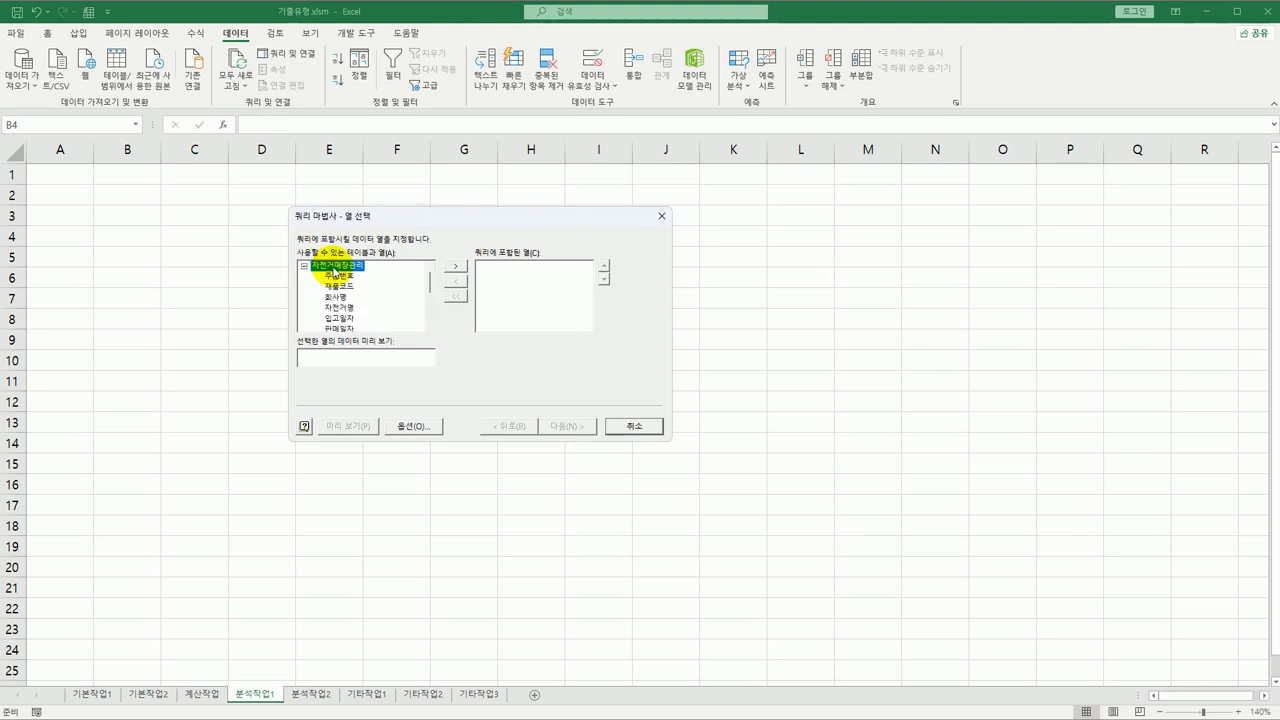
{"action": "left_click", "coordinate": [341, 327]}
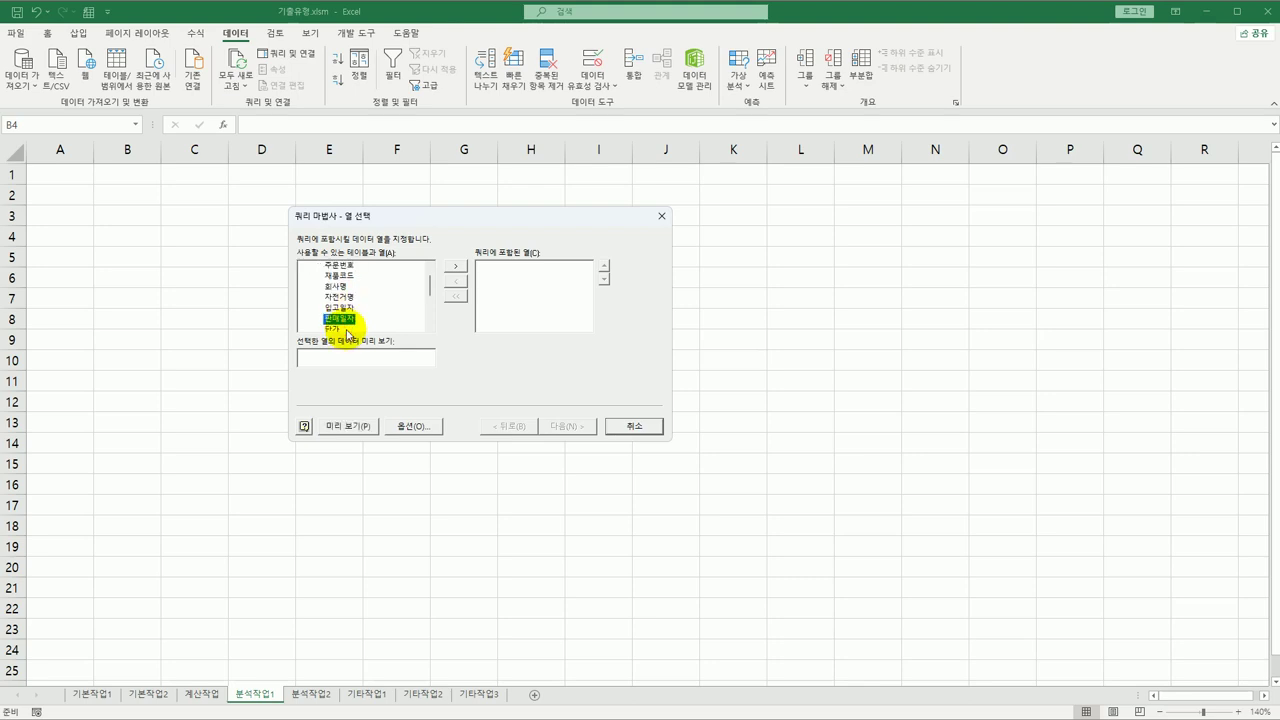
{"action": "double_click", "coordinate": [338, 320]}
{"action": "scroll", "coordinate": [348, 307], "scroll_direction": "down", "scroll_amount": 2}
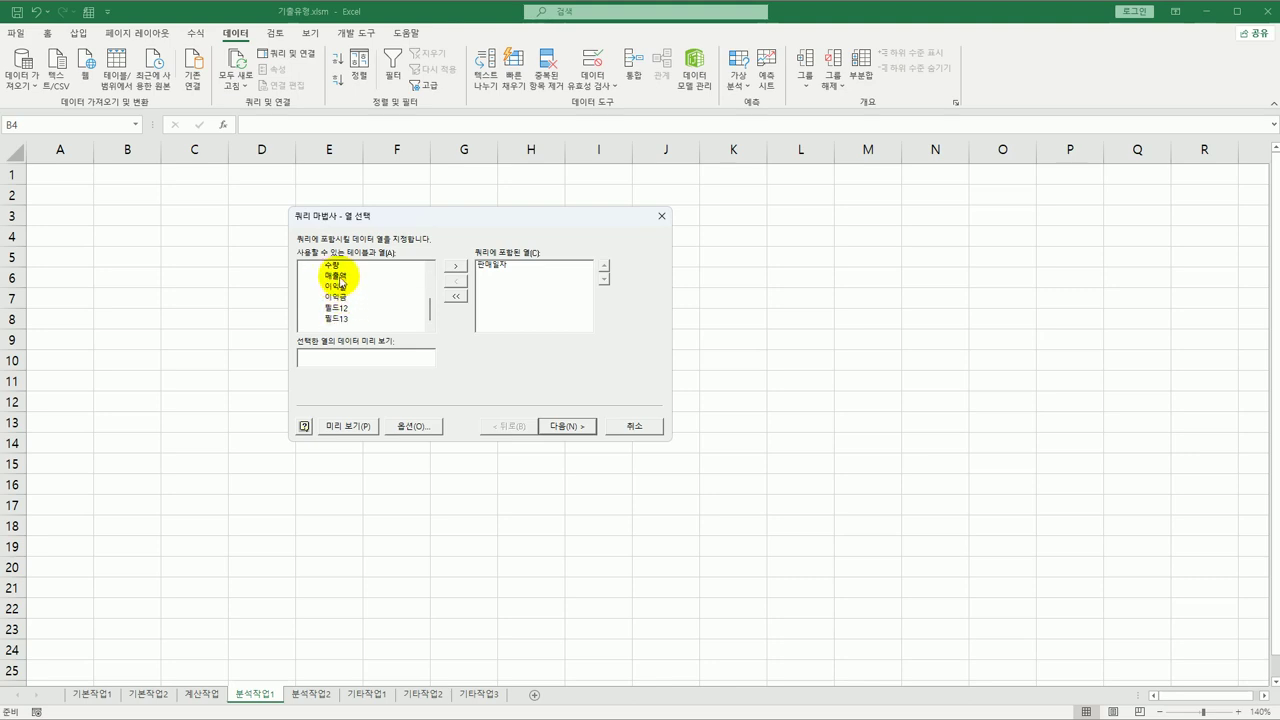
{"action": "left_click", "coordinate": [339, 277]}
{"action": "double_click", "coordinate": [339, 277]}
{"action": "scroll", "coordinate": [345, 300], "scroll_direction": "up", "scroll_amount": 3}
{"action": "left_click", "coordinate": [348, 311]}
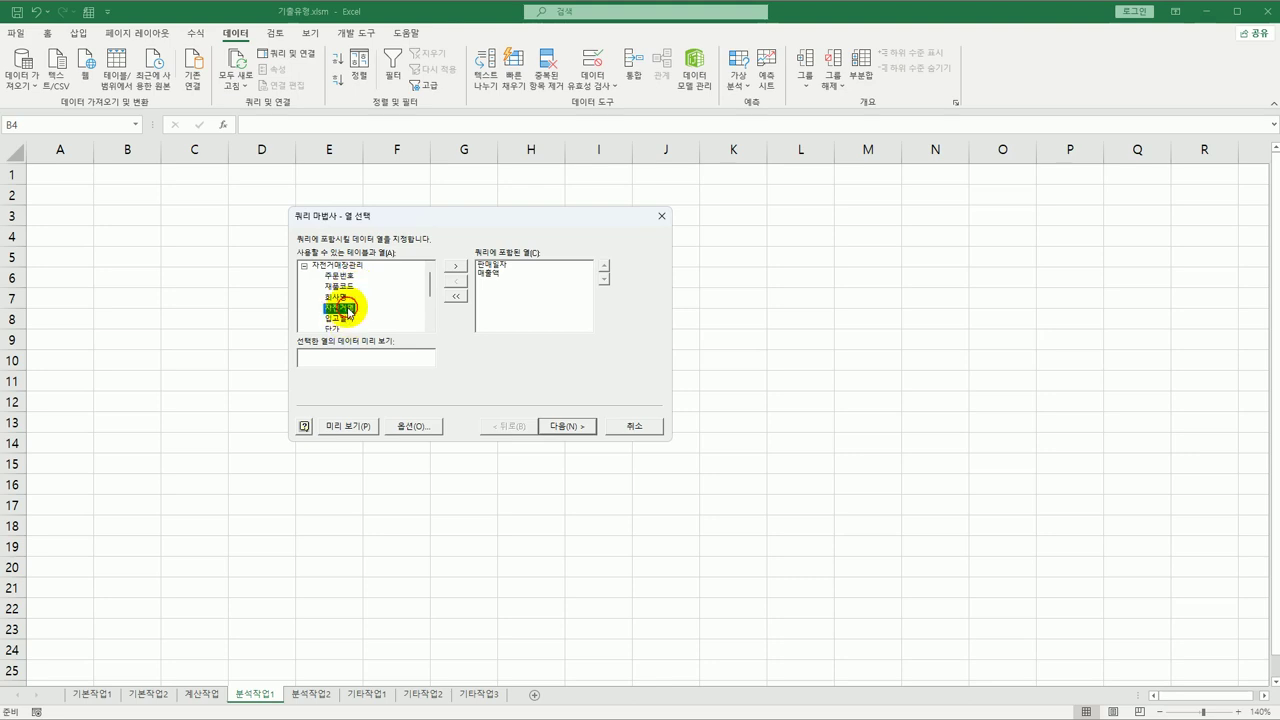
{"action": "double_click", "coordinate": [348, 311]}
Step: Include the 단가, 이익금 and 회사명 columns in the query and proceed to the data filter
{"action": "left_click", "coordinate": [331, 318]}
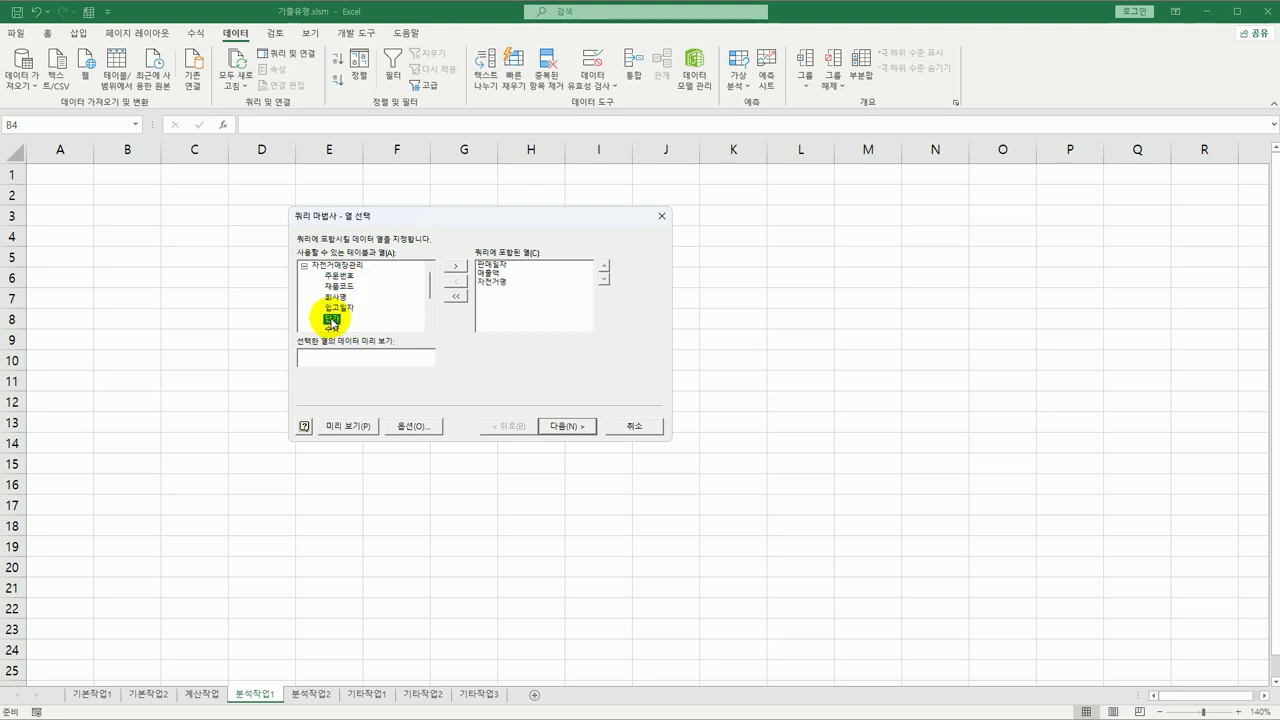
{"action": "double_click", "coordinate": [332, 319]}
{"action": "scroll", "coordinate": [350, 320], "scroll_direction": "down", "scroll_amount": 1}
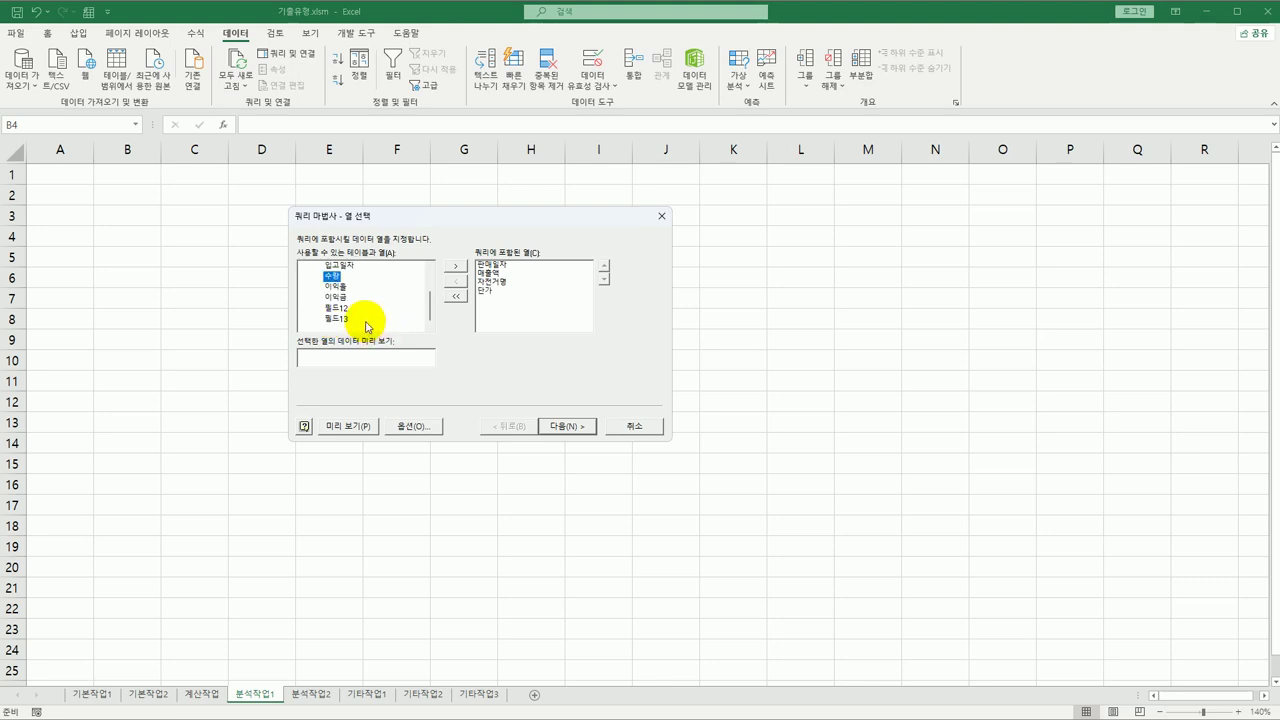
{"action": "left_click", "coordinate": [340, 307]}
{"action": "double_click", "coordinate": [344, 305]}
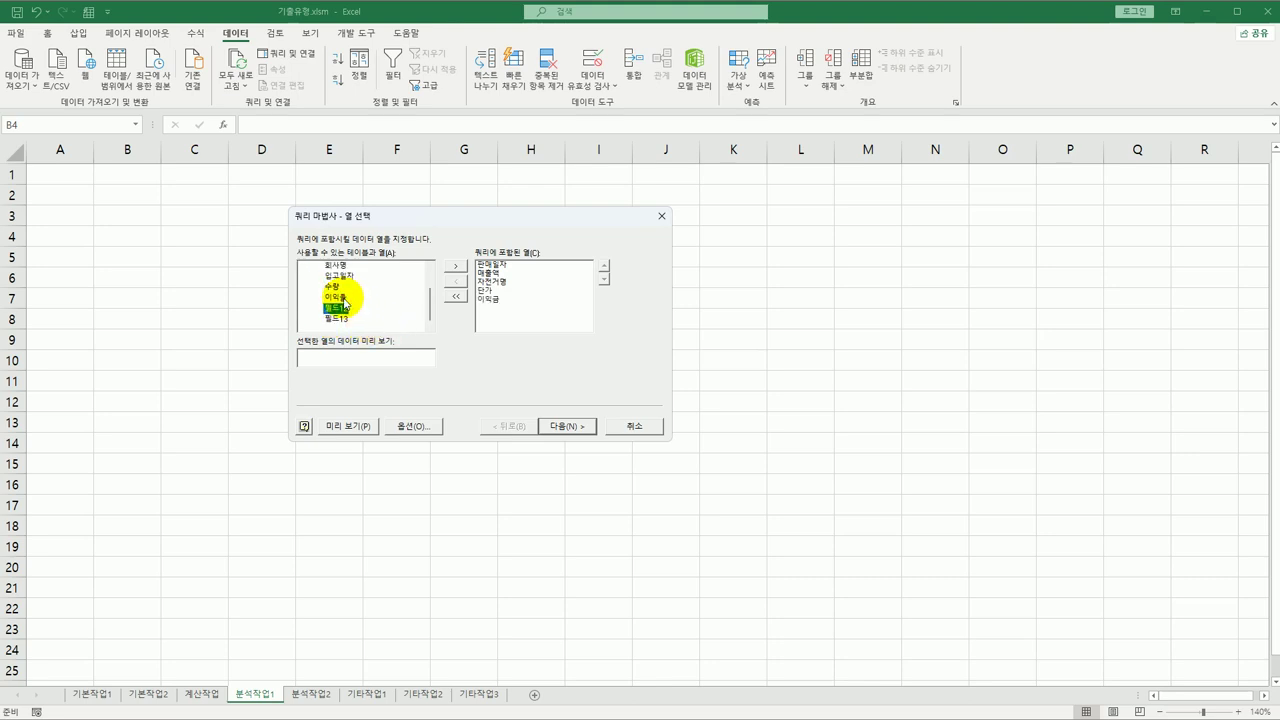
{"action": "scroll", "coordinate": [344, 304], "scroll_direction": "up", "scroll_amount": 1}
{"action": "left_click", "coordinate": [340, 297]}
{"action": "double_click", "coordinate": [340, 297]}
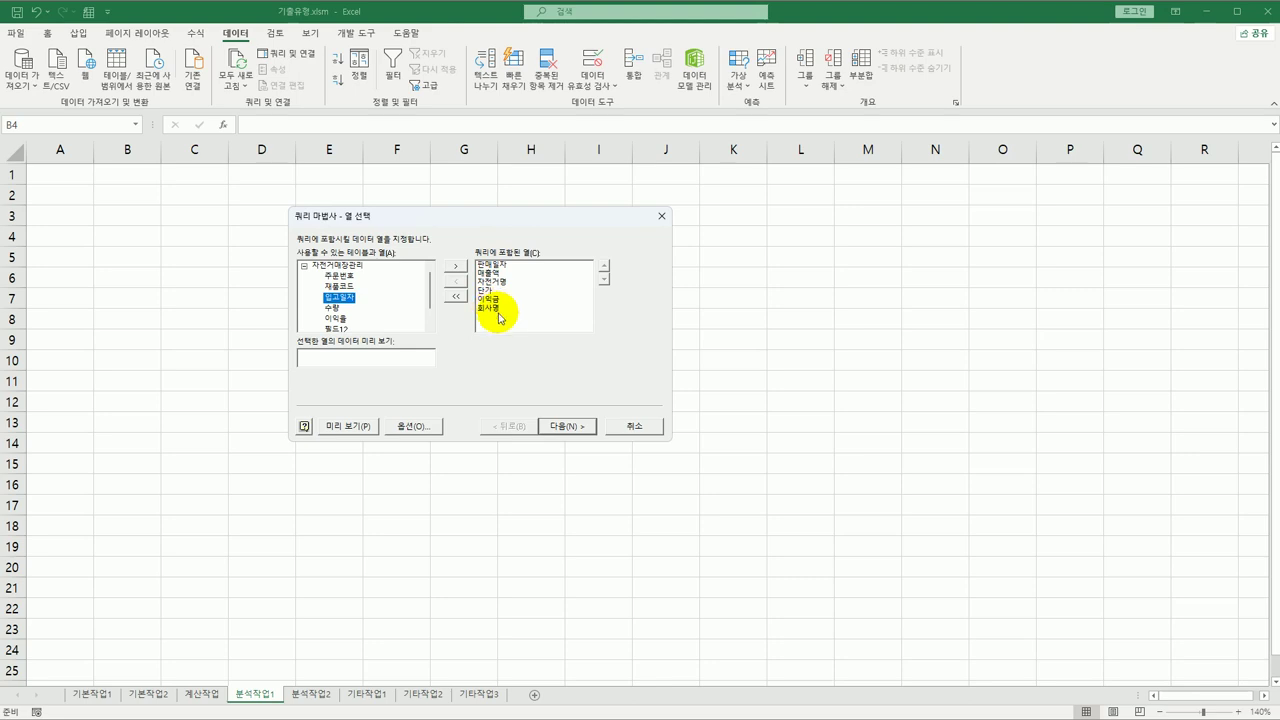
{"action": "left_click", "coordinate": [568, 427]}
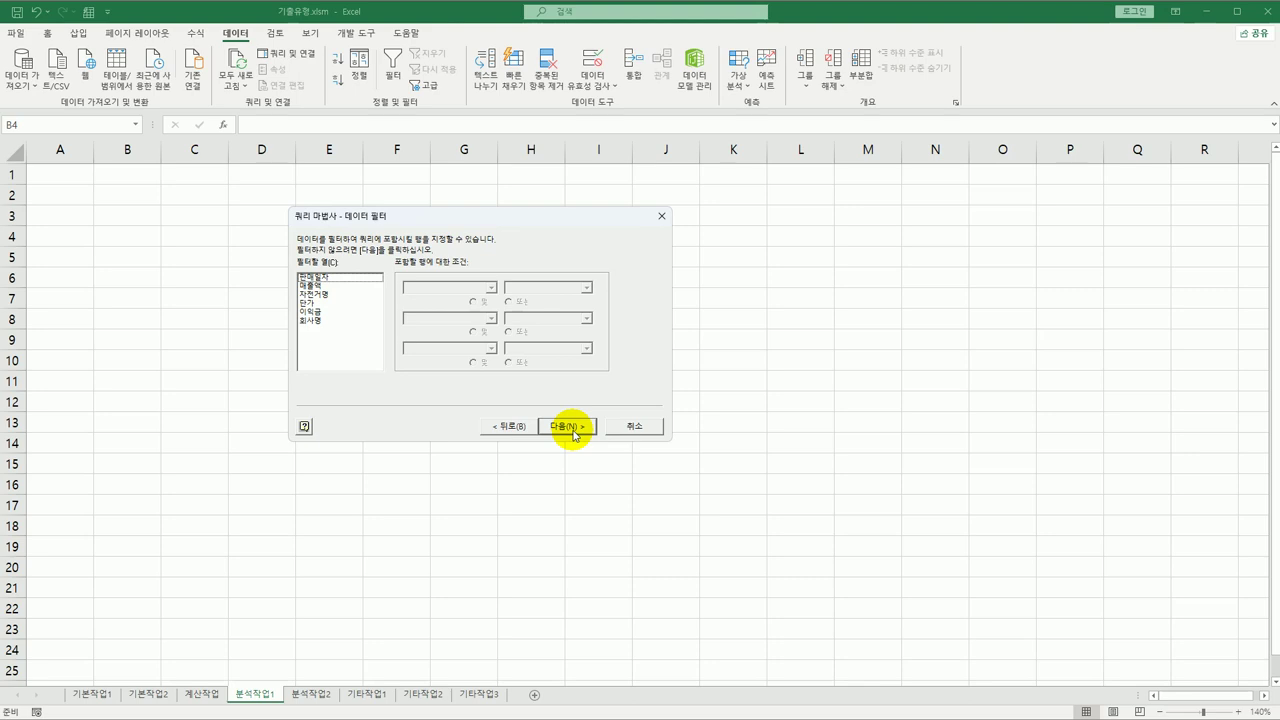
Step: Filter the query to rows where 회사명 equals 삼천리 or equals 참좋은레저
{"action": "left_click", "coordinate": [336, 321]}
{"action": "left_click", "coordinate": [445, 288]}
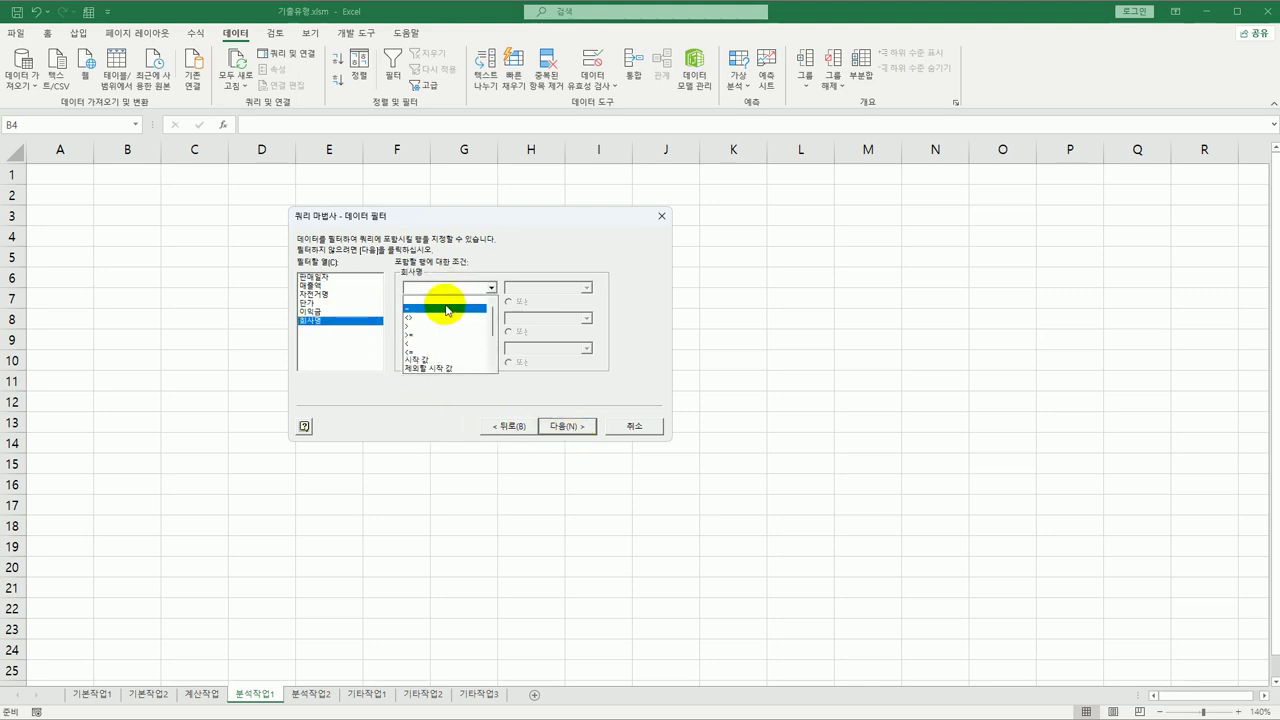
{"action": "left_click", "coordinate": [446, 310]}
{"action": "left_click", "coordinate": [586, 288]}
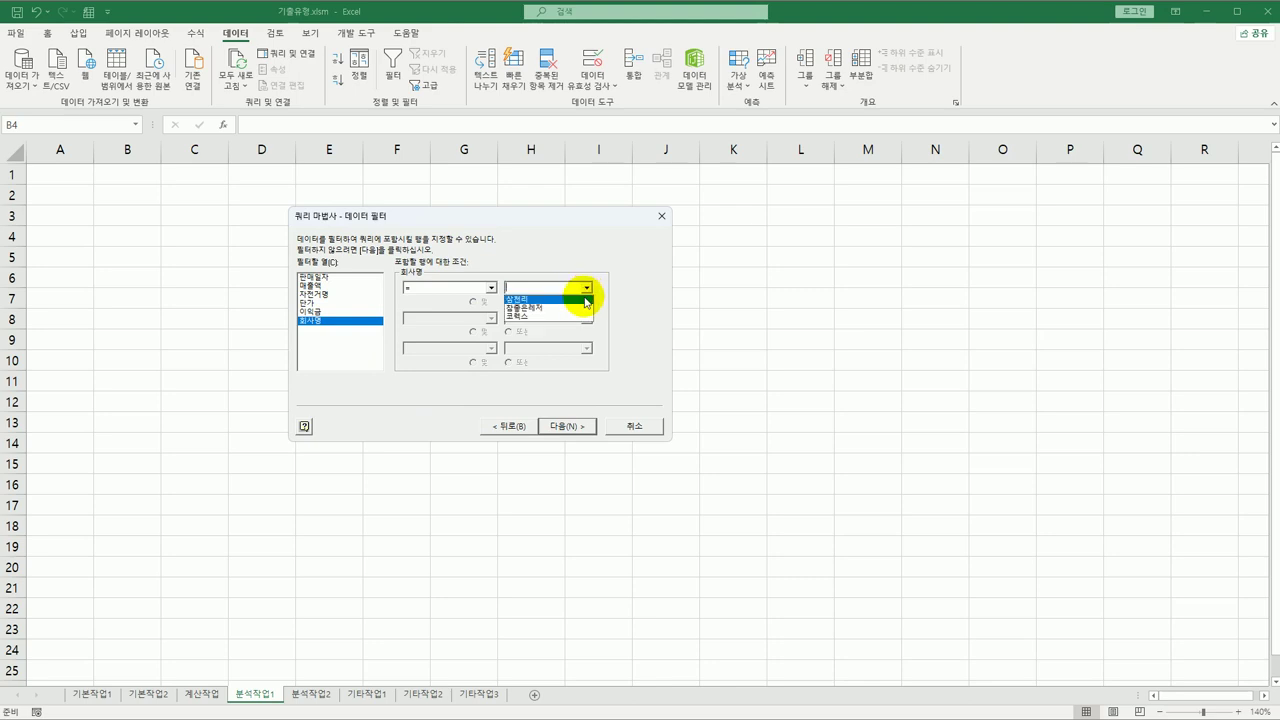
{"action": "left_click", "coordinate": [586, 300]}
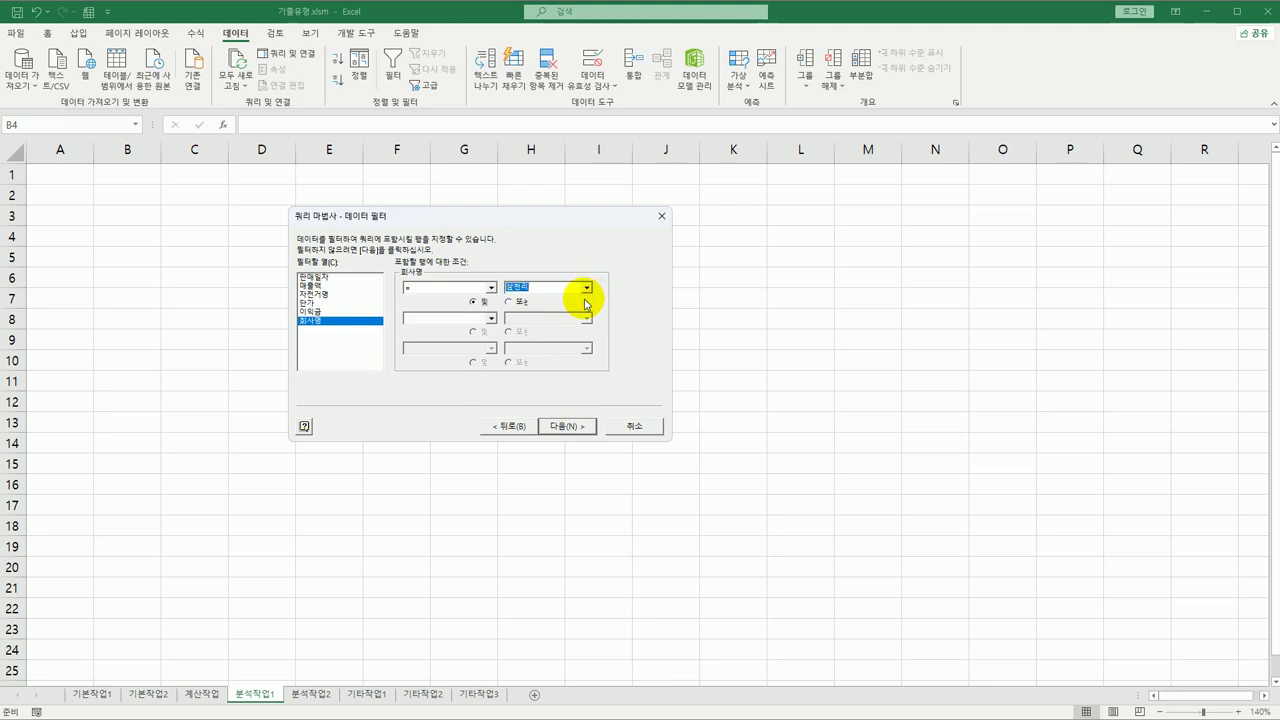
{"action": "left_click", "coordinate": [508, 301]}
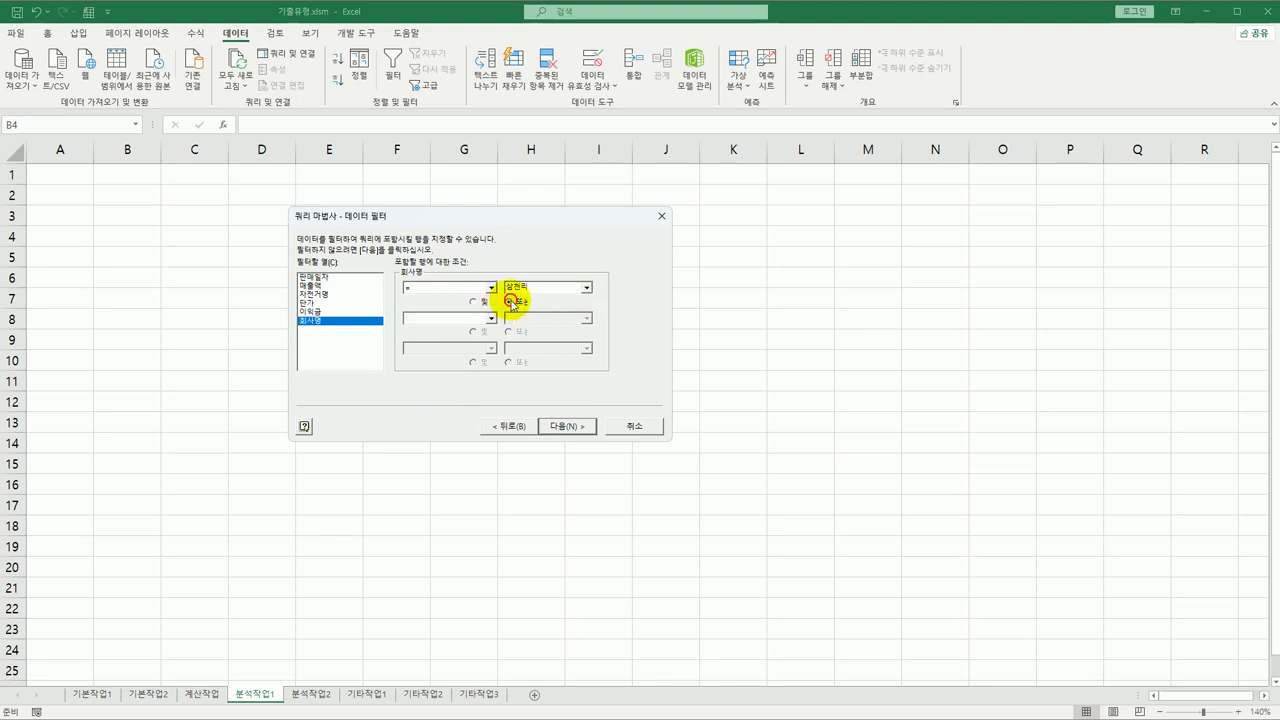
{"action": "left_click", "coordinate": [492, 320]}
{"action": "left_click", "coordinate": [477, 337]}
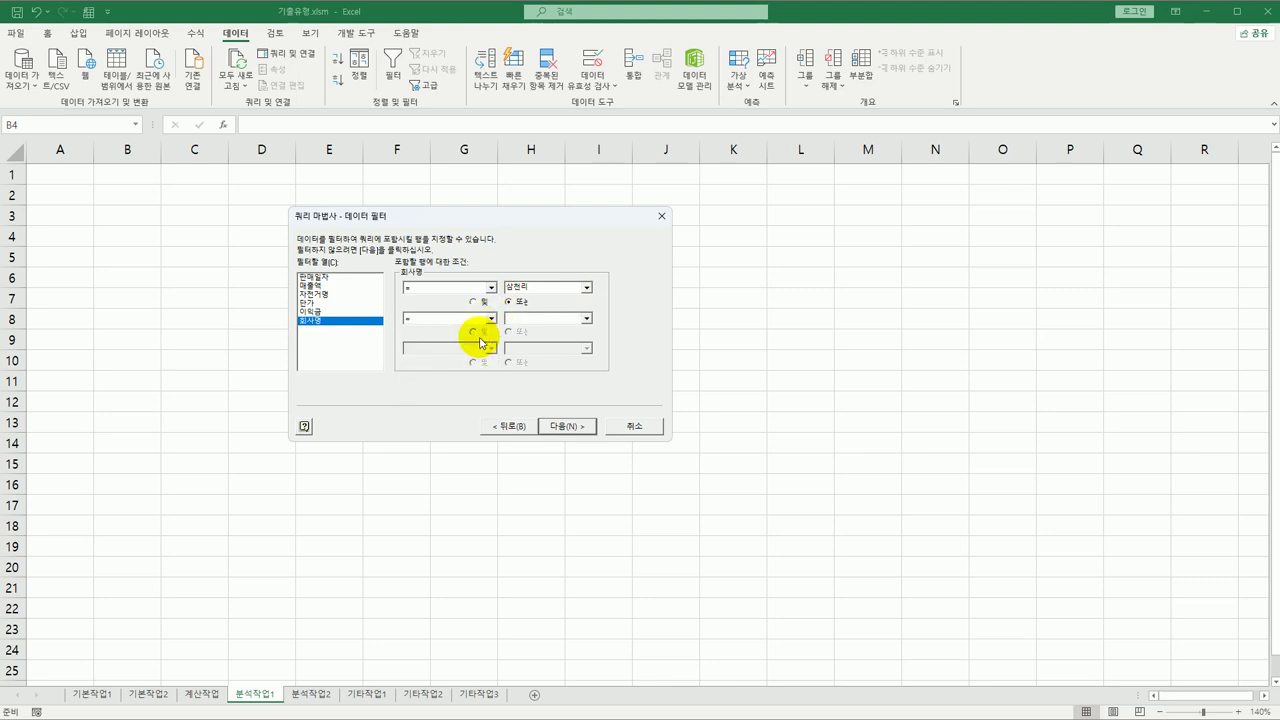
{"action": "left_click", "coordinate": [587, 318]}
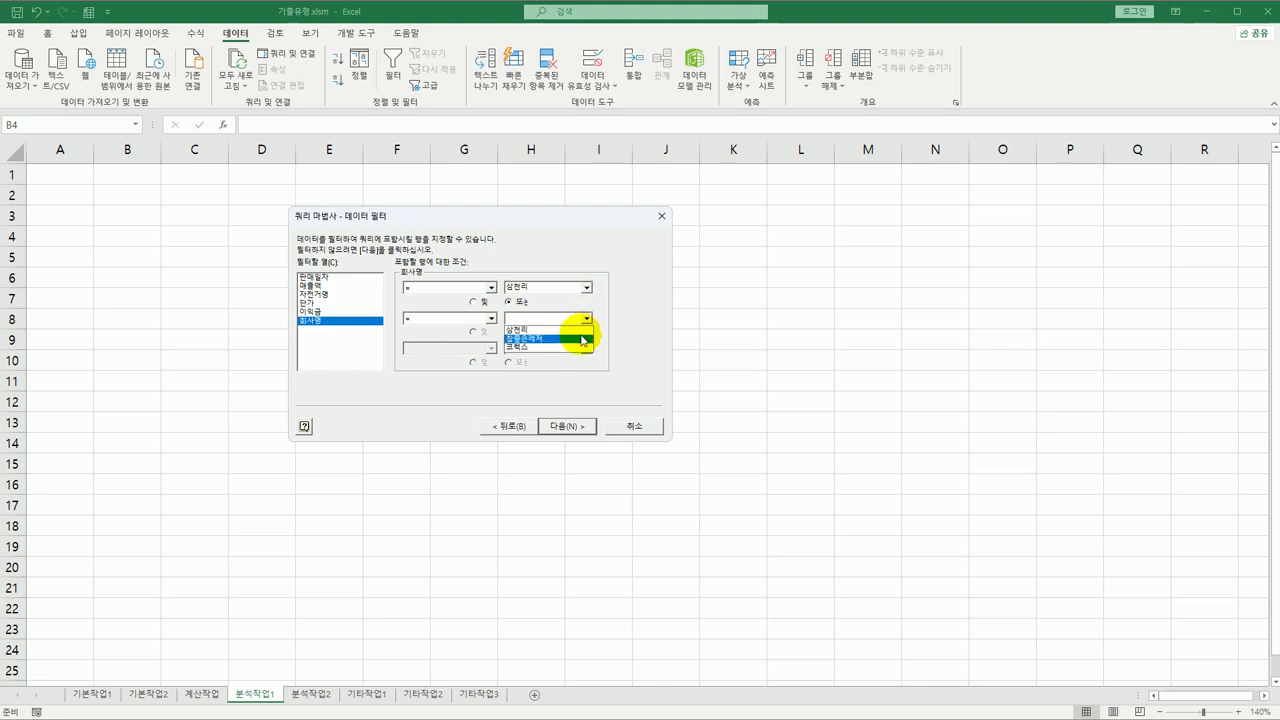
{"action": "left_click", "coordinate": [580, 339]}
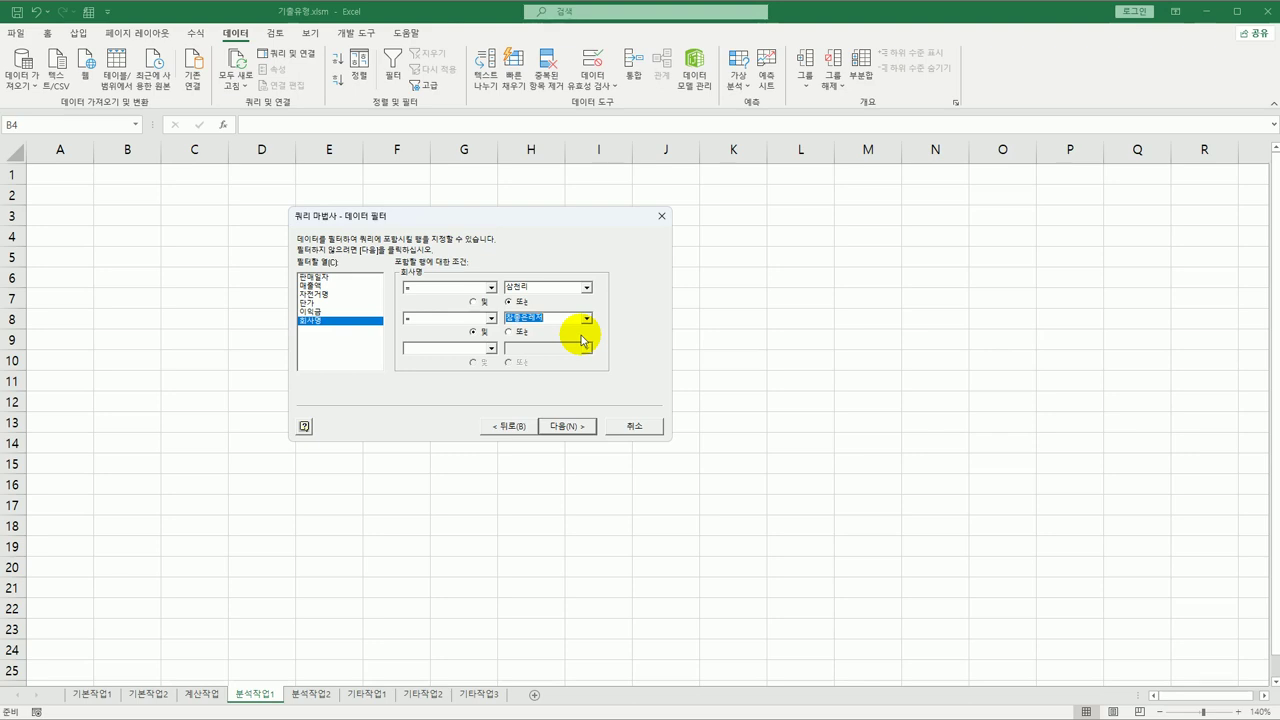
Step: Leave the query's sort order unset and finish the query wizard to return the data to Excel
{"action": "left_click", "coordinate": [567, 428]}
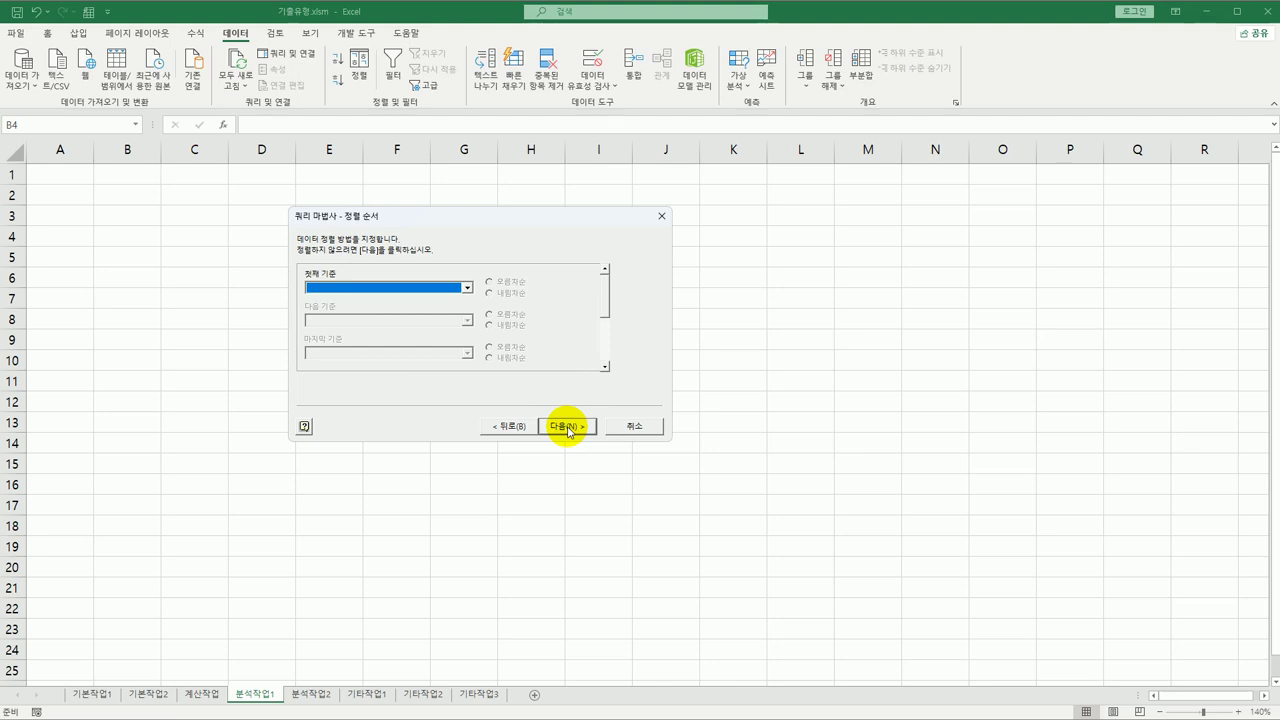
{"action": "left_click", "coordinate": [567, 428]}
{"action": "left_click", "coordinate": [567, 427]}
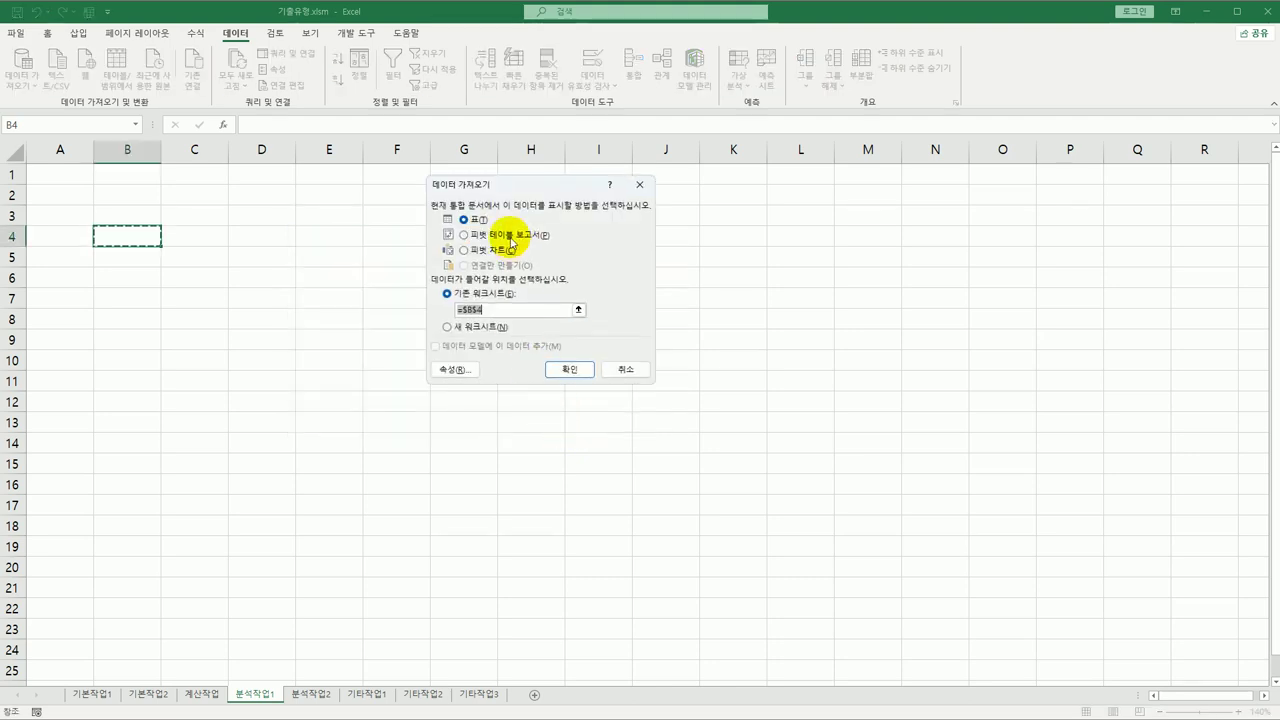
Step: Import the data as a PivotTable report into cell B4 of the existing worksheet 분석작업1
{"action": "left_click", "coordinate": [511, 241]}
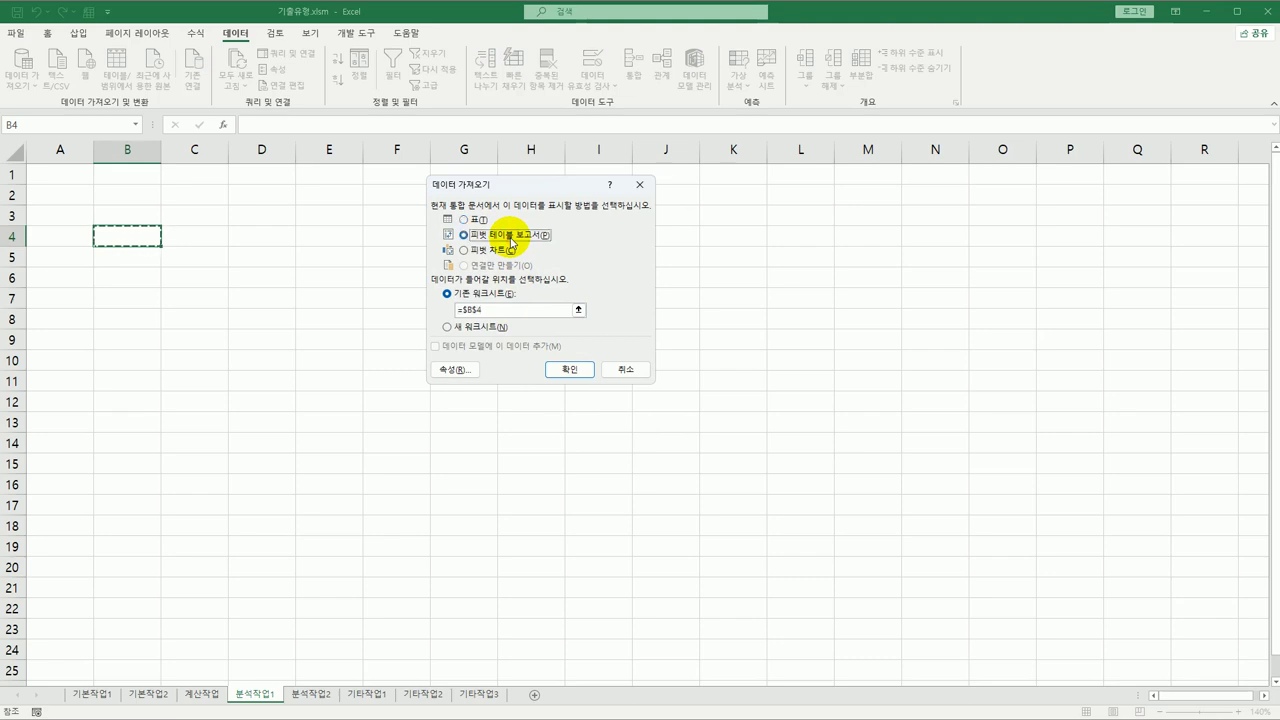
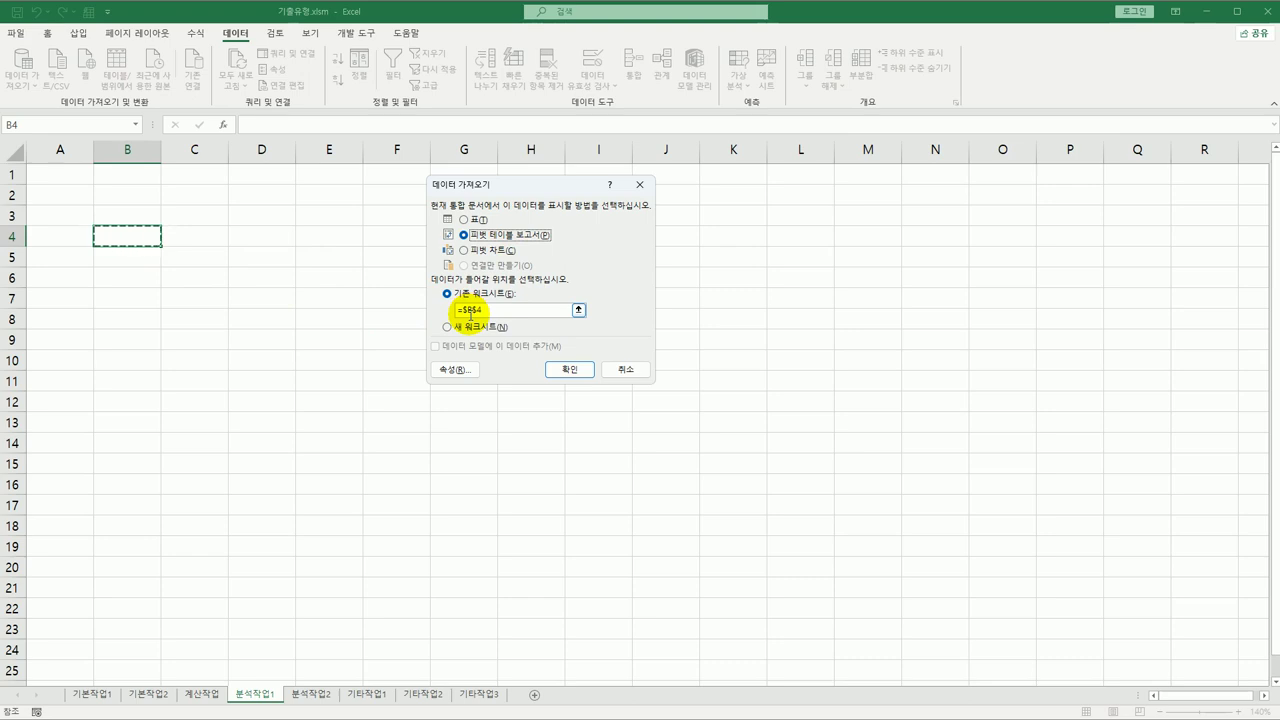
{"action": "left_click", "coordinate": [144, 238]}
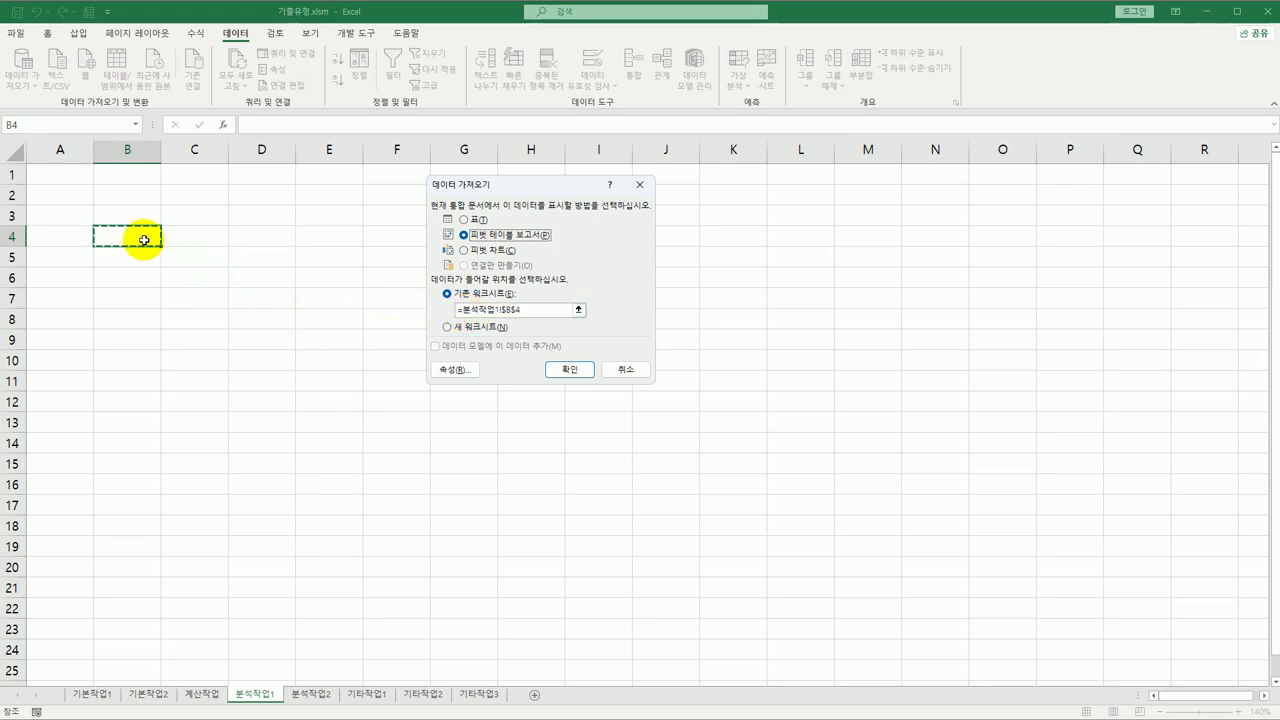
{"action": "left_click", "coordinate": [559, 369]}
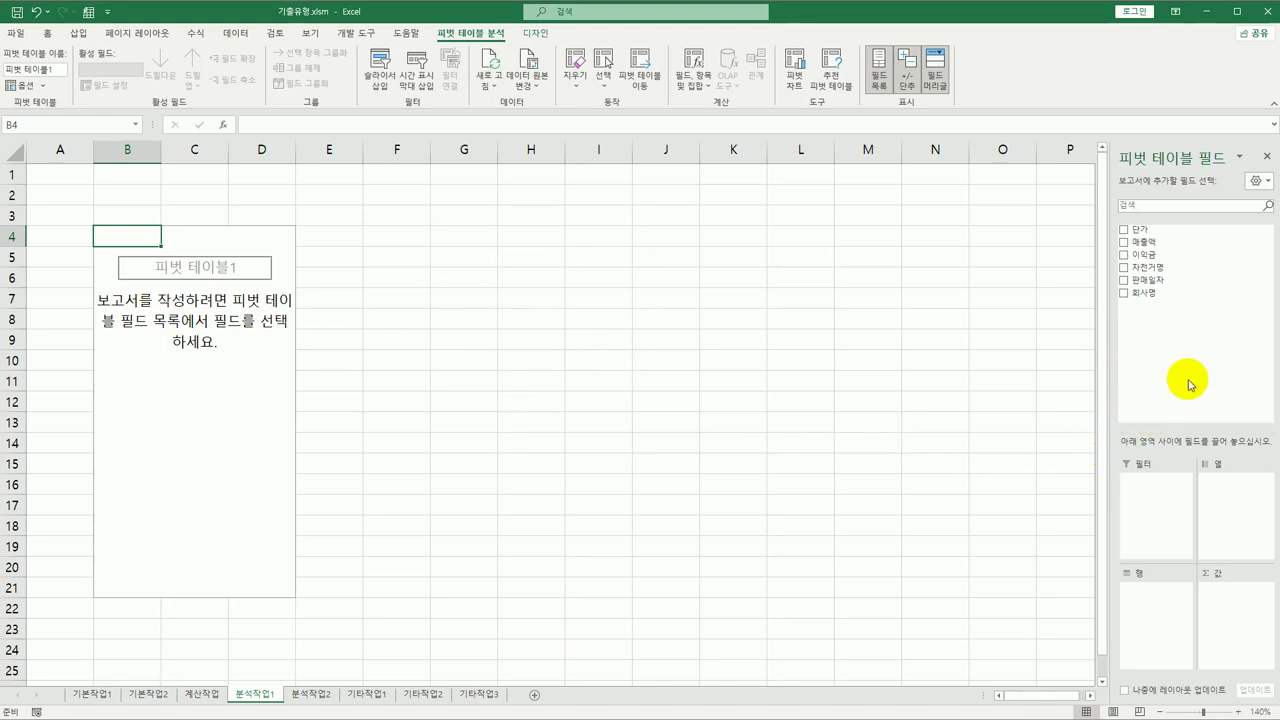
Step: Widen the PivotTable field list, and hide and redisplay it
{"action": "left_click_drag", "start_coordinate": [1112, 378], "coordinate": [985, 377]}
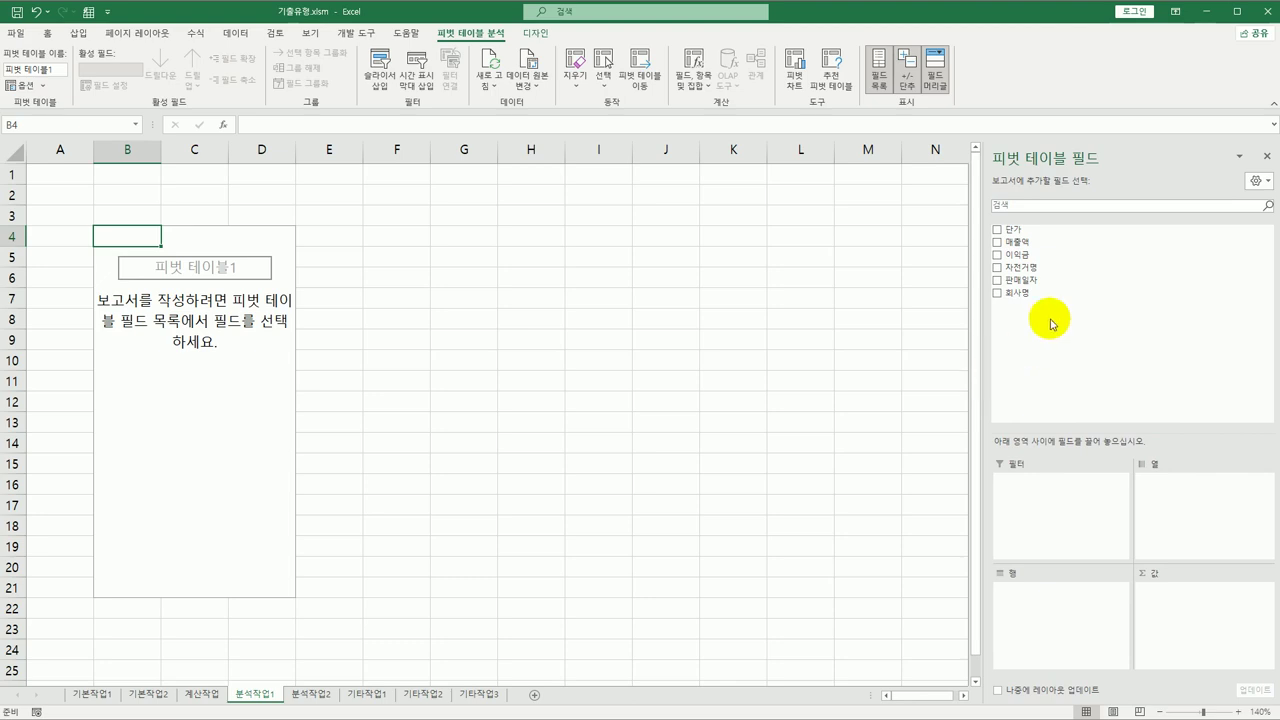
{"action": "left_click", "coordinate": [1268, 157]}
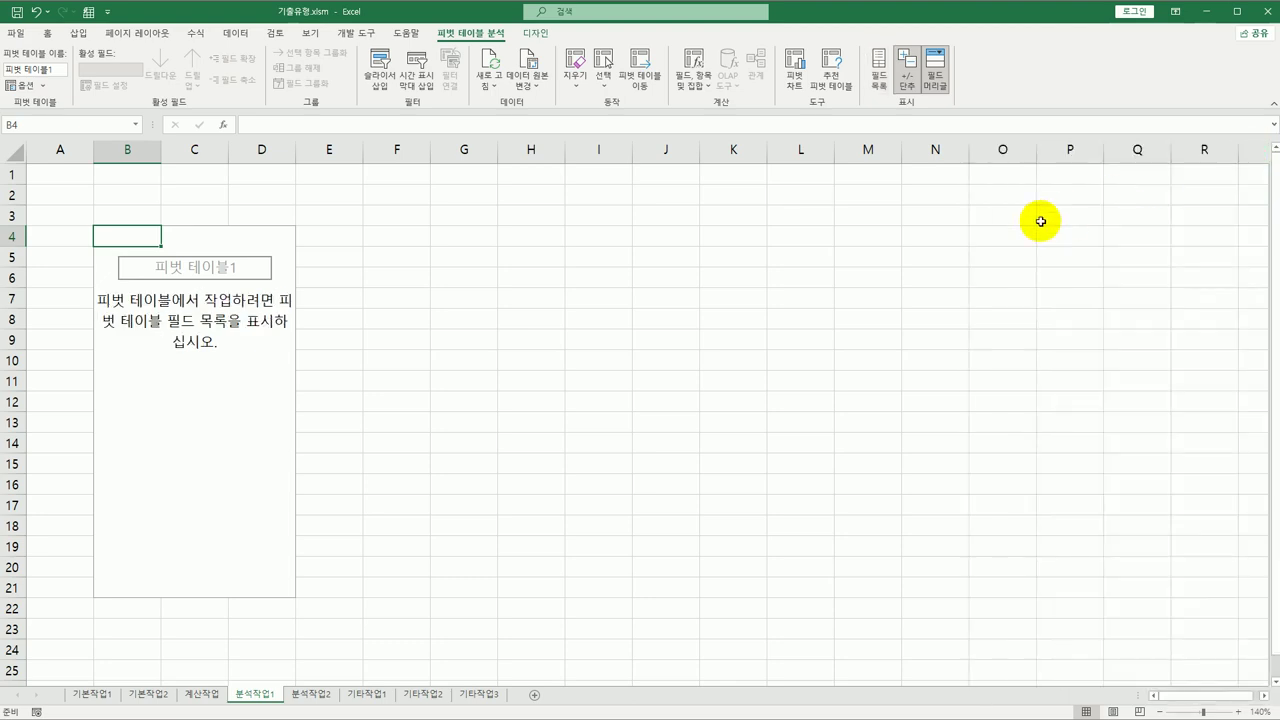
{"action": "left_click", "coordinate": [878, 72]}
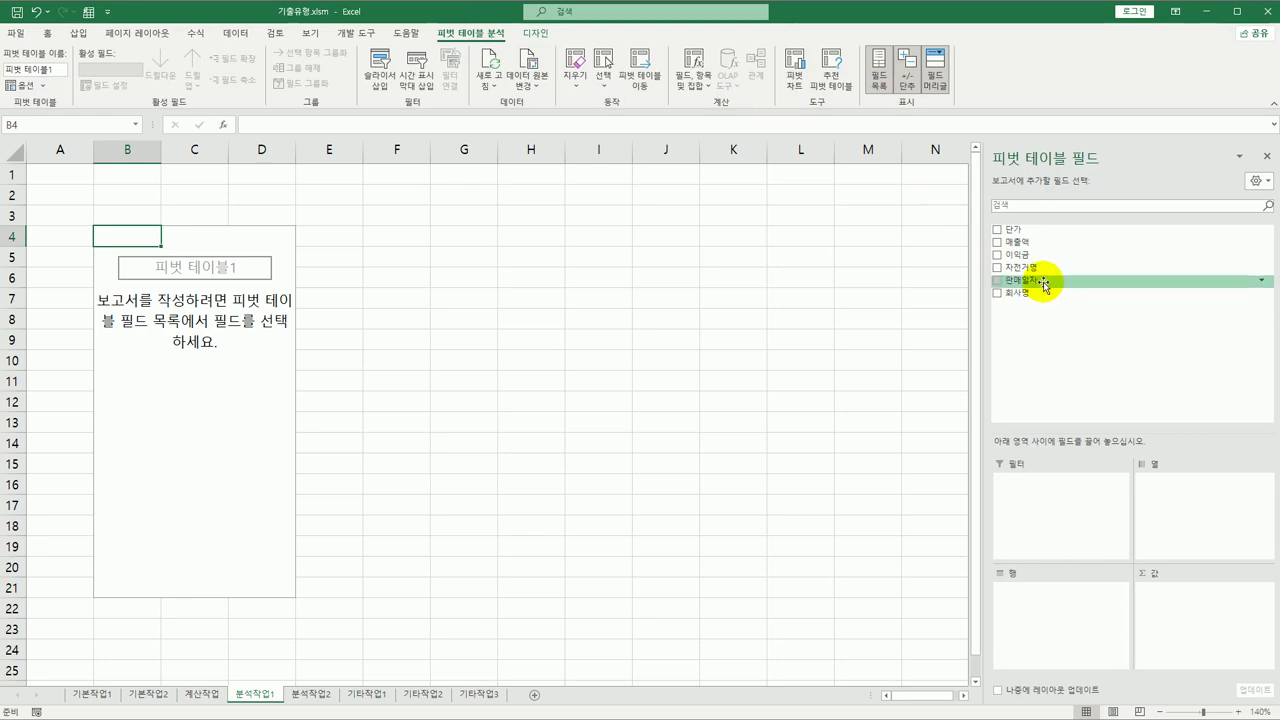
Step: Lay out the PivotTable with 판매일자 as filter, 매출액 as rows, and 자전거명, 단가 and 이익금 as values
{"action": "left_click_drag", "start_coordinate": [1043, 285], "coordinate": [1056, 504]}
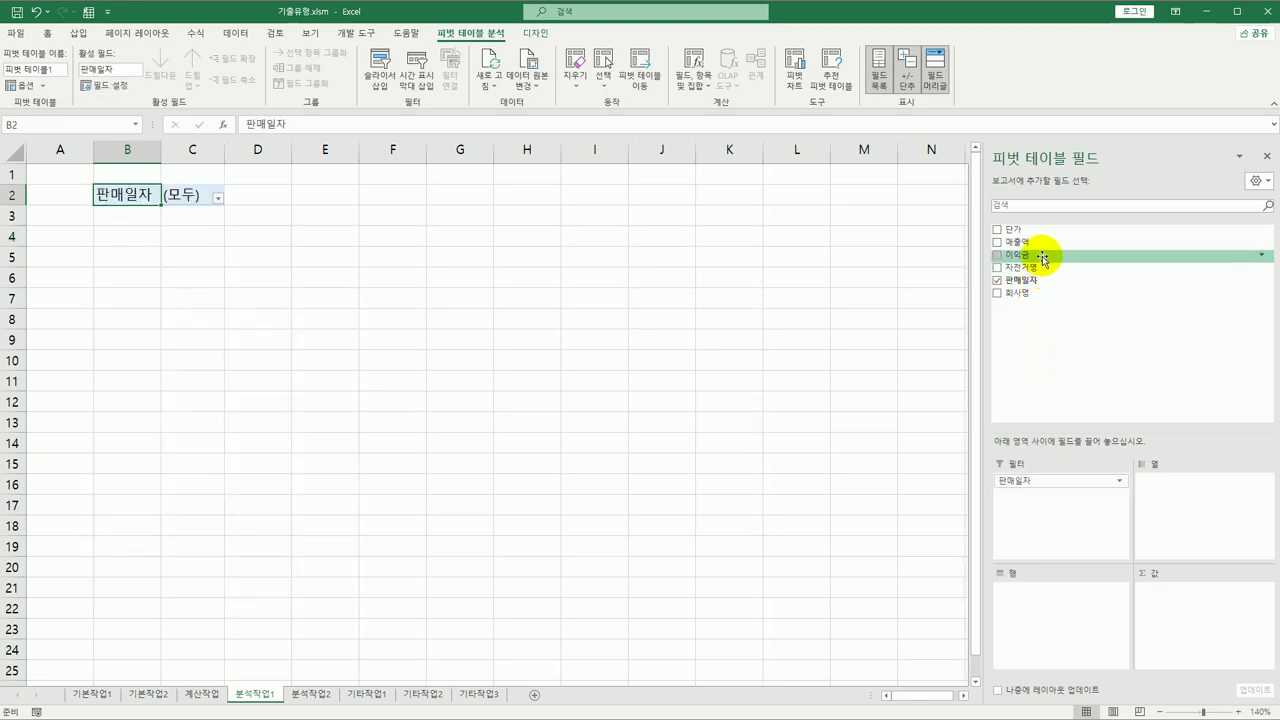
{"action": "left_click_drag", "start_coordinate": [1043, 257], "coordinate": [1052, 614]}
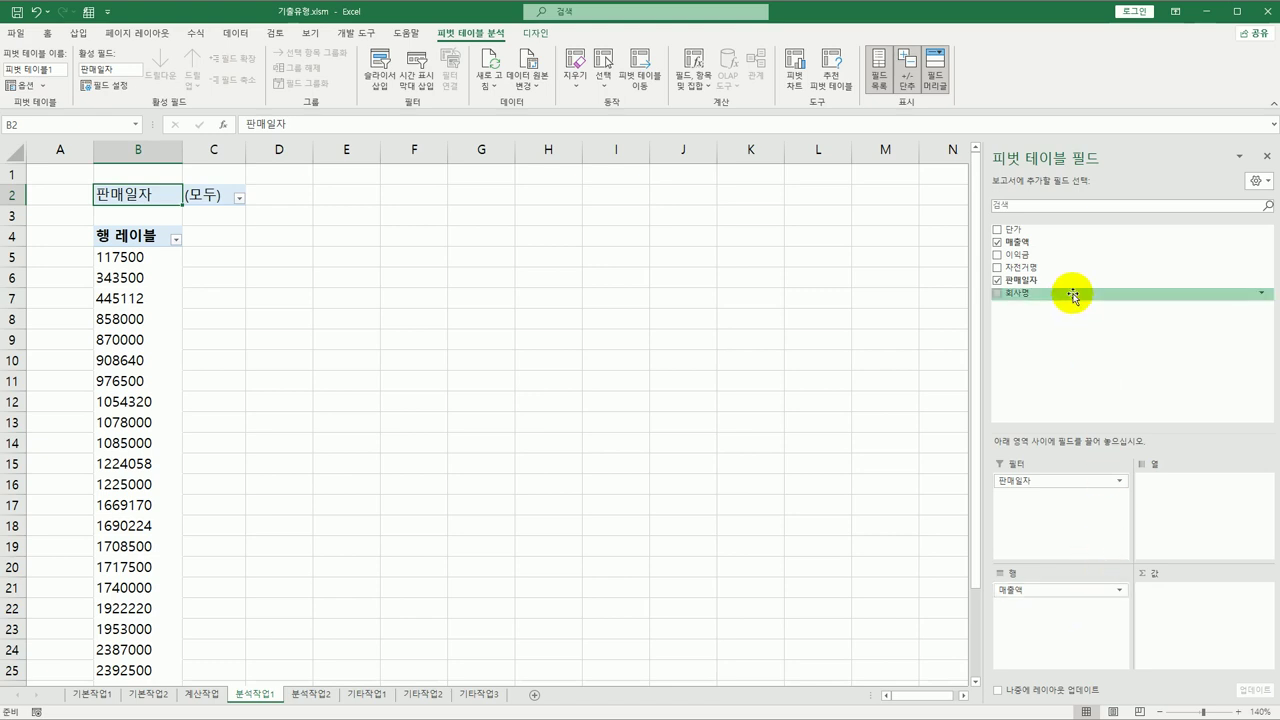
{"action": "left_click_drag", "start_coordinate": [1063, 270], "coordinate": [1186, 620]}
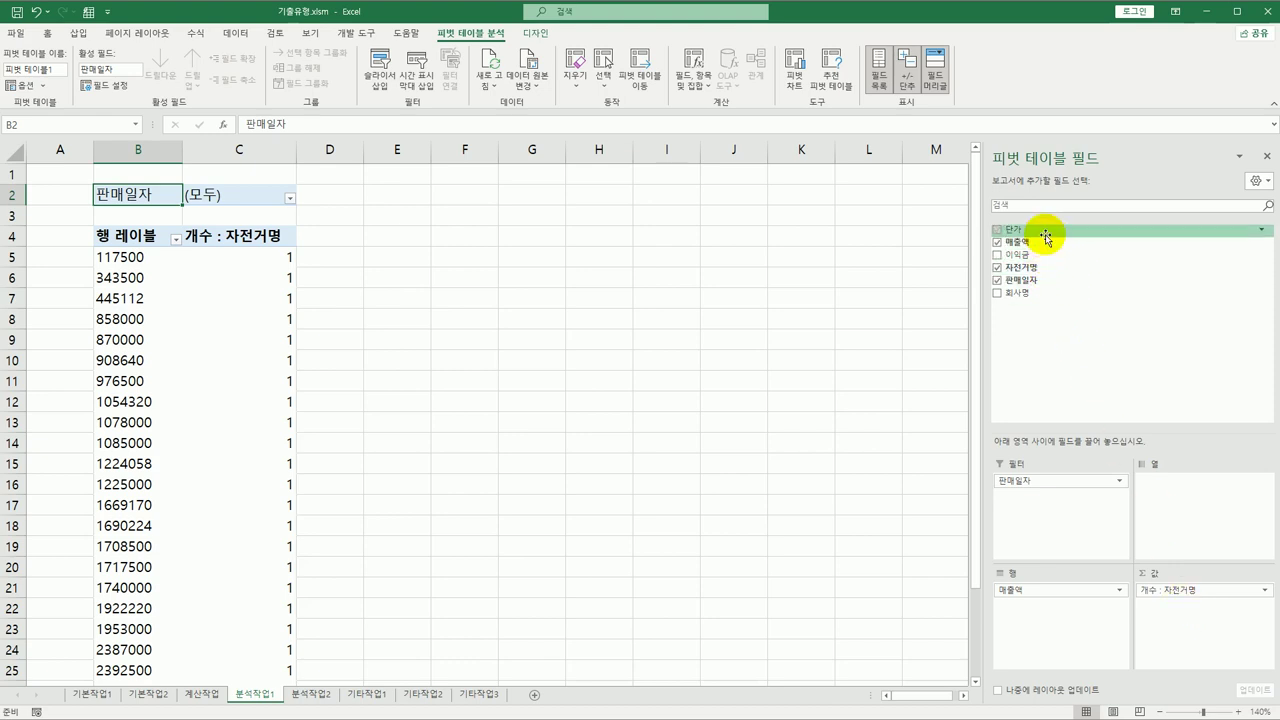
{"action": "left_click_drag", "start_coordinate": [1050, 231], "coordinate": [1201, 629]}
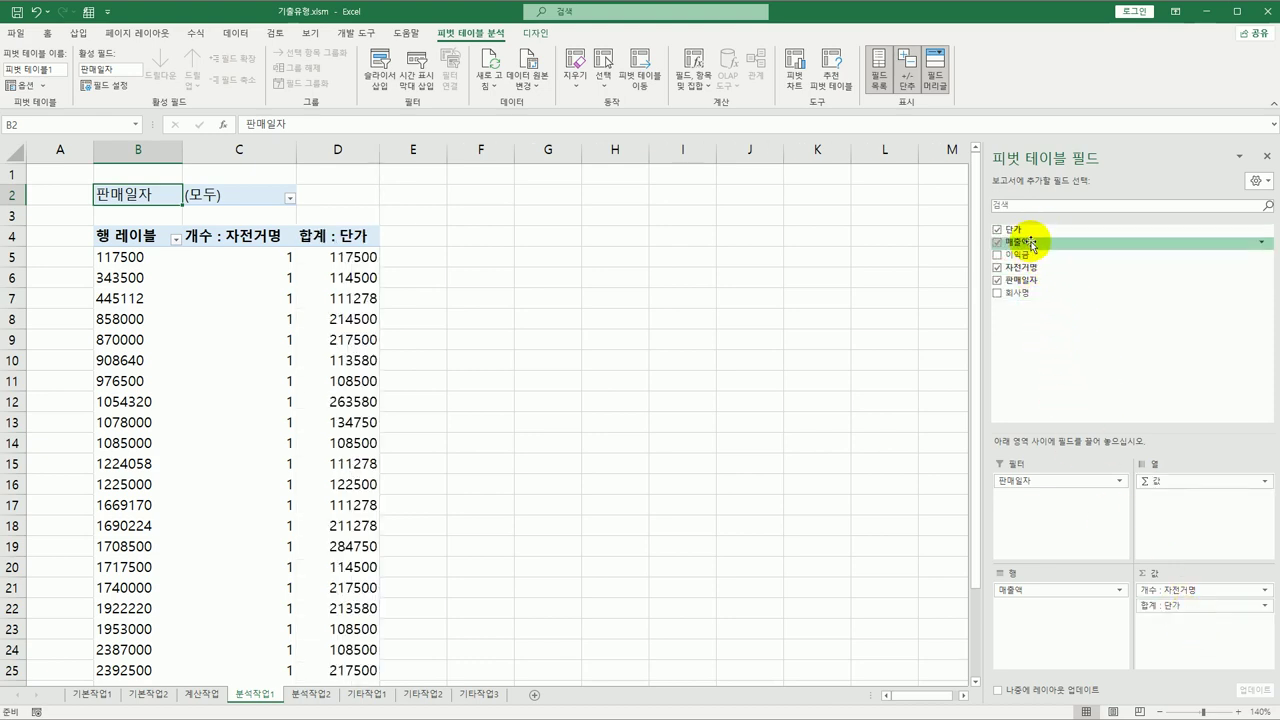
{"action": "left_click_drag", "start_coordinate": [1034, 258], "coordinate": [1171, 650]}
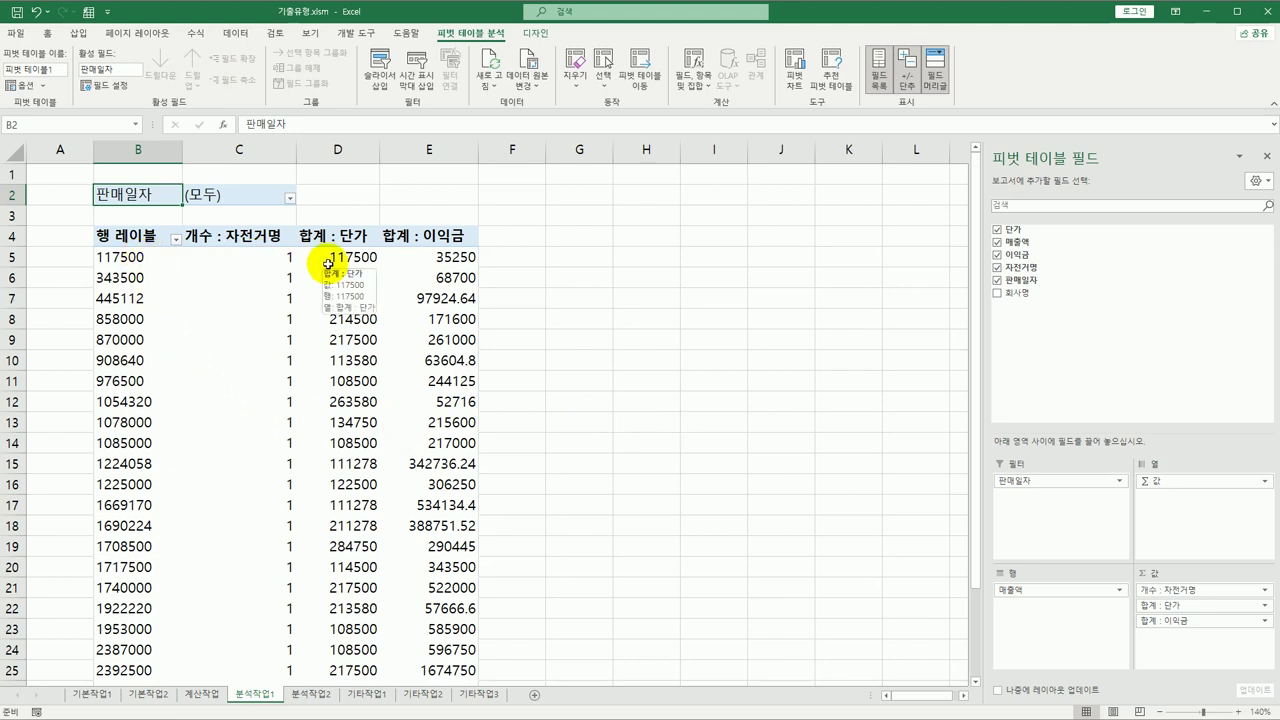
Step: Set the PivotTable's report layout to tabular form (테이블 형식으로 표시)
{"action": "left_click", "coordinate": [136, 257]}
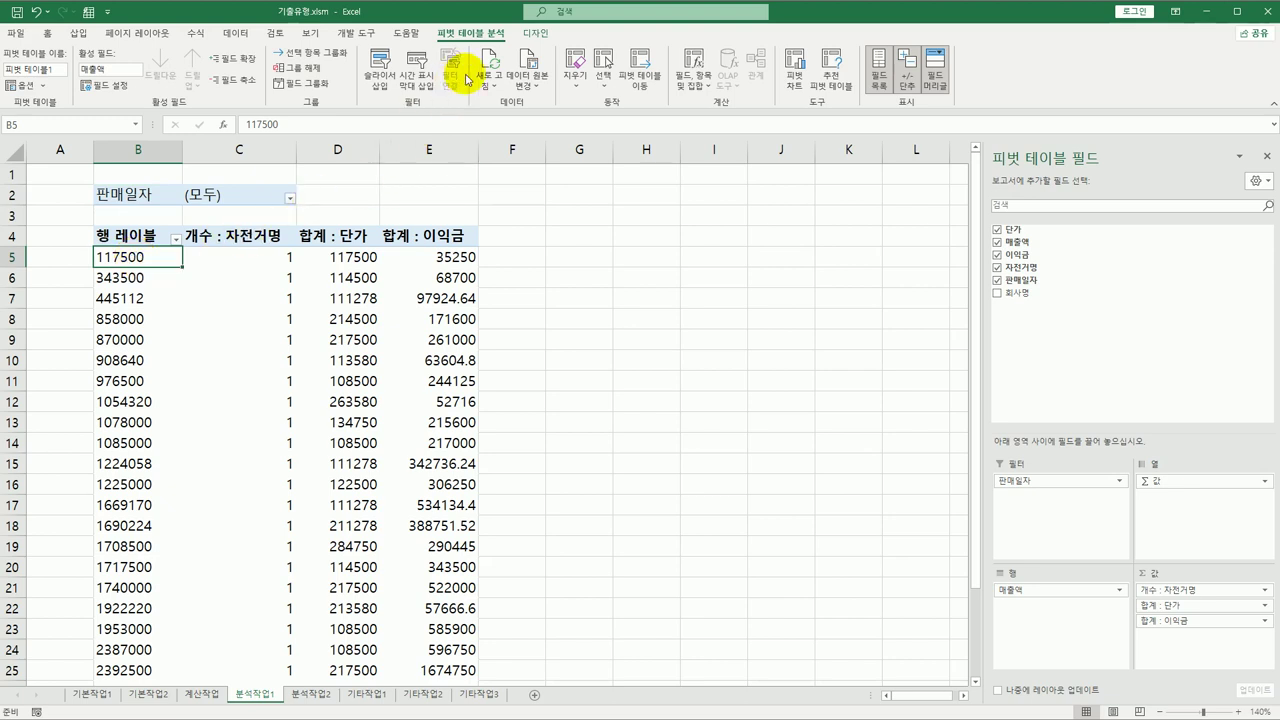
{"action": "left_click", "coordinate": [530, 36]}
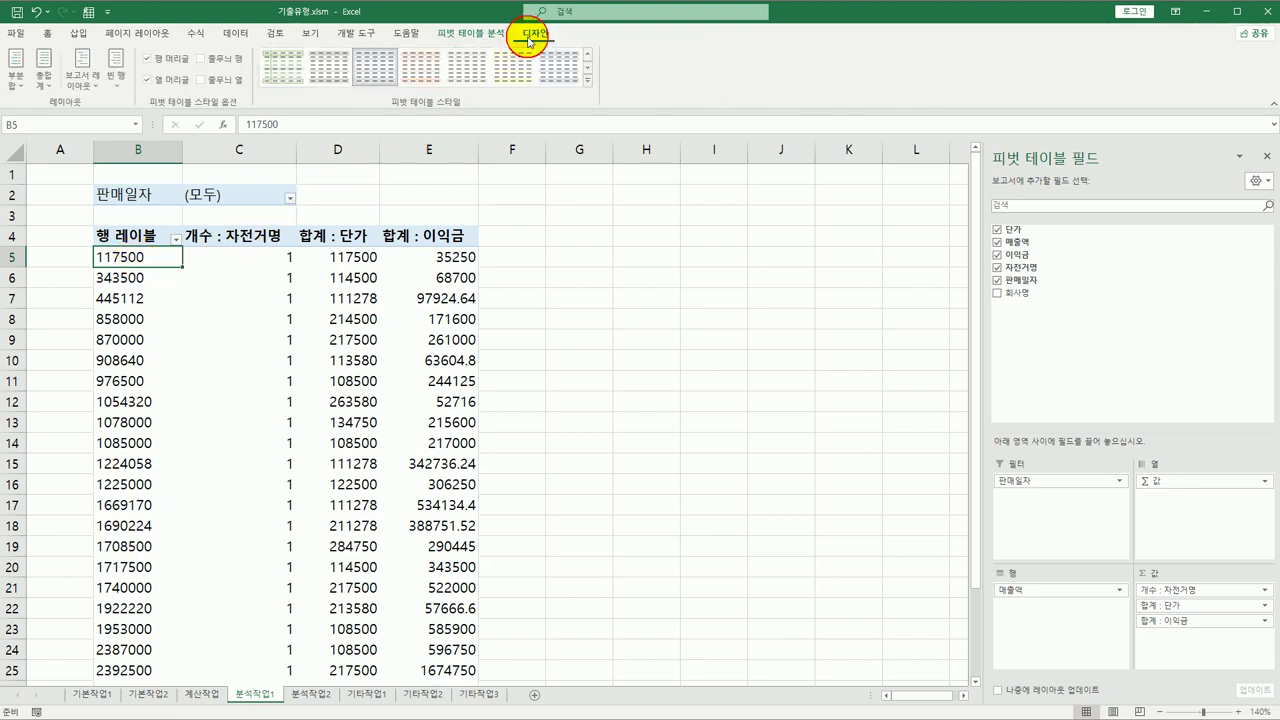
{"action": "left_click", "coordinate": [84, 76]}
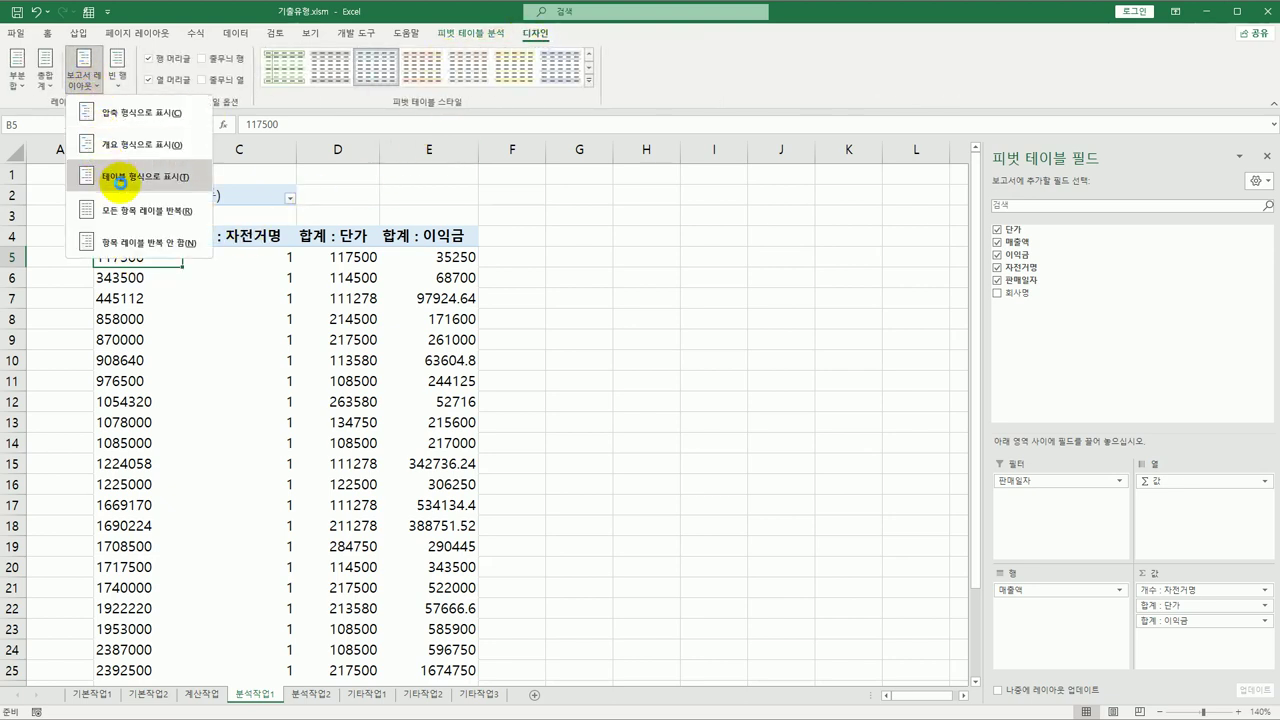
{"action": "left_click", "coordinate": [120, 180]}
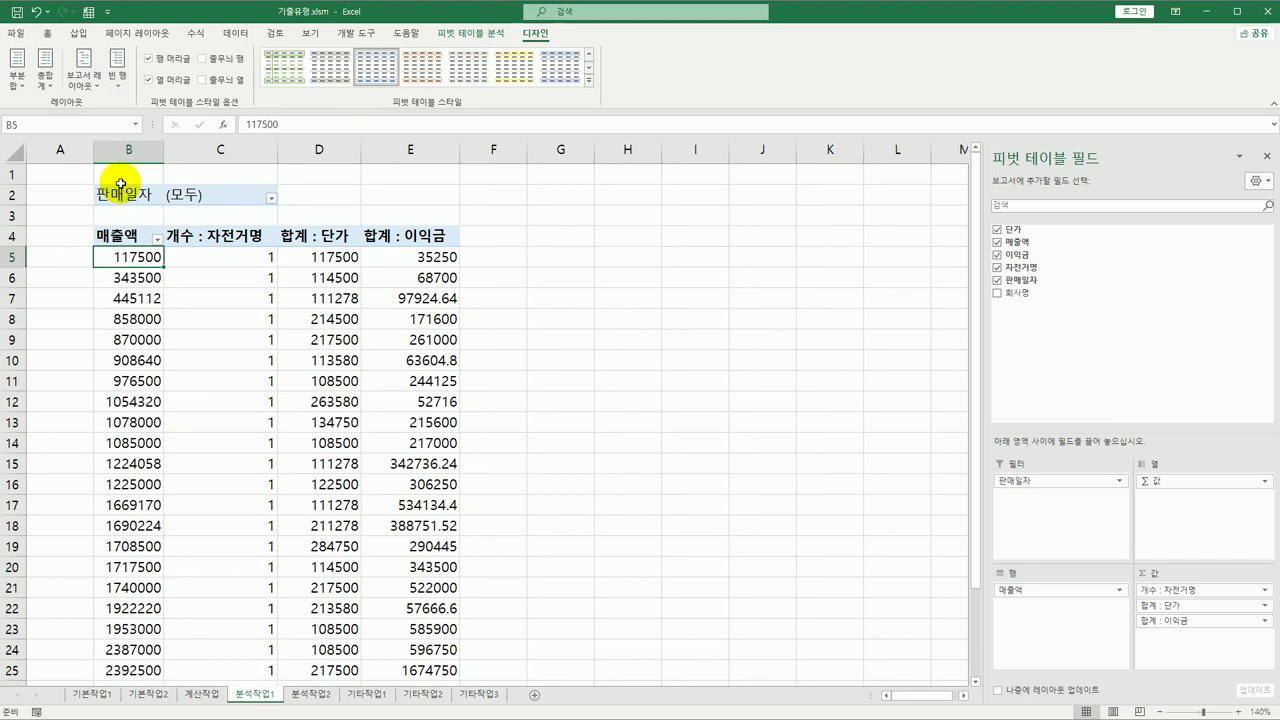
Step: Group the 매출액 row values from 0 to 6000000 in intervals of 1000000
{"action": "right_click", "coordinate": [133, 261]}
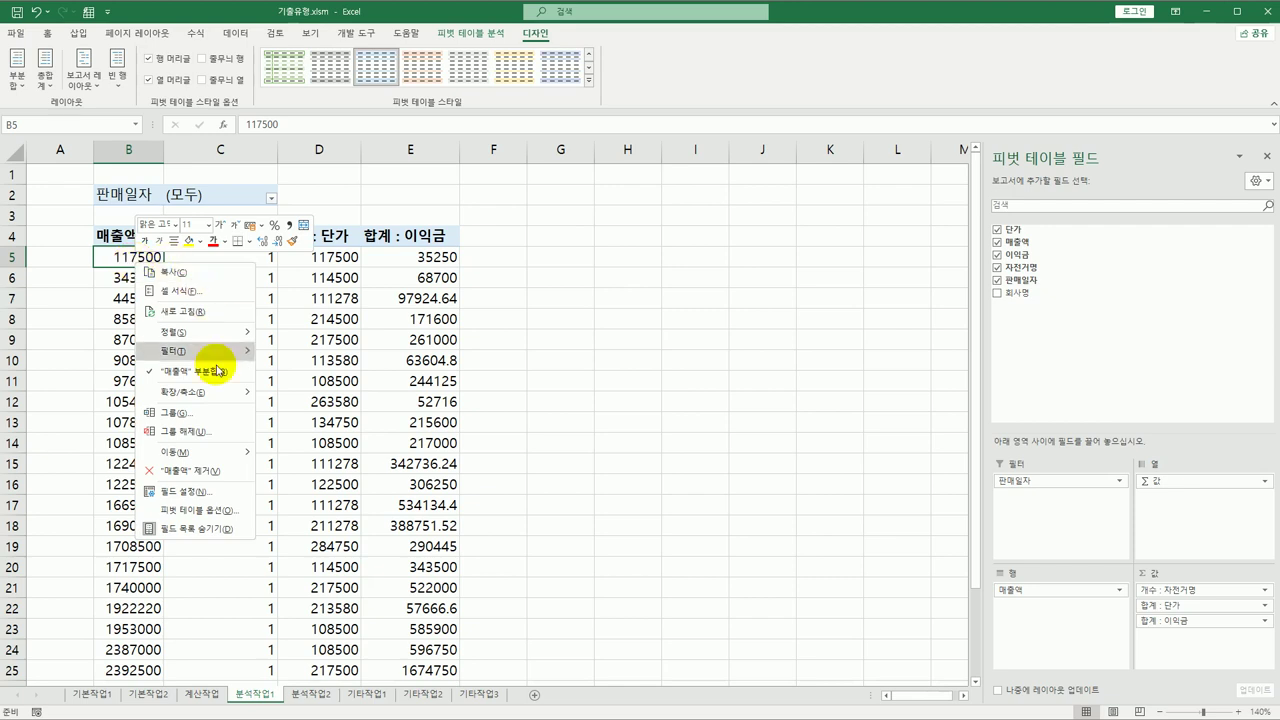
{"action": "left_click", "coordinate": [220, 414]}
{"action": "left_click_drag", "start_coordinate": [199, 354], "coordinate": [577, 220]}
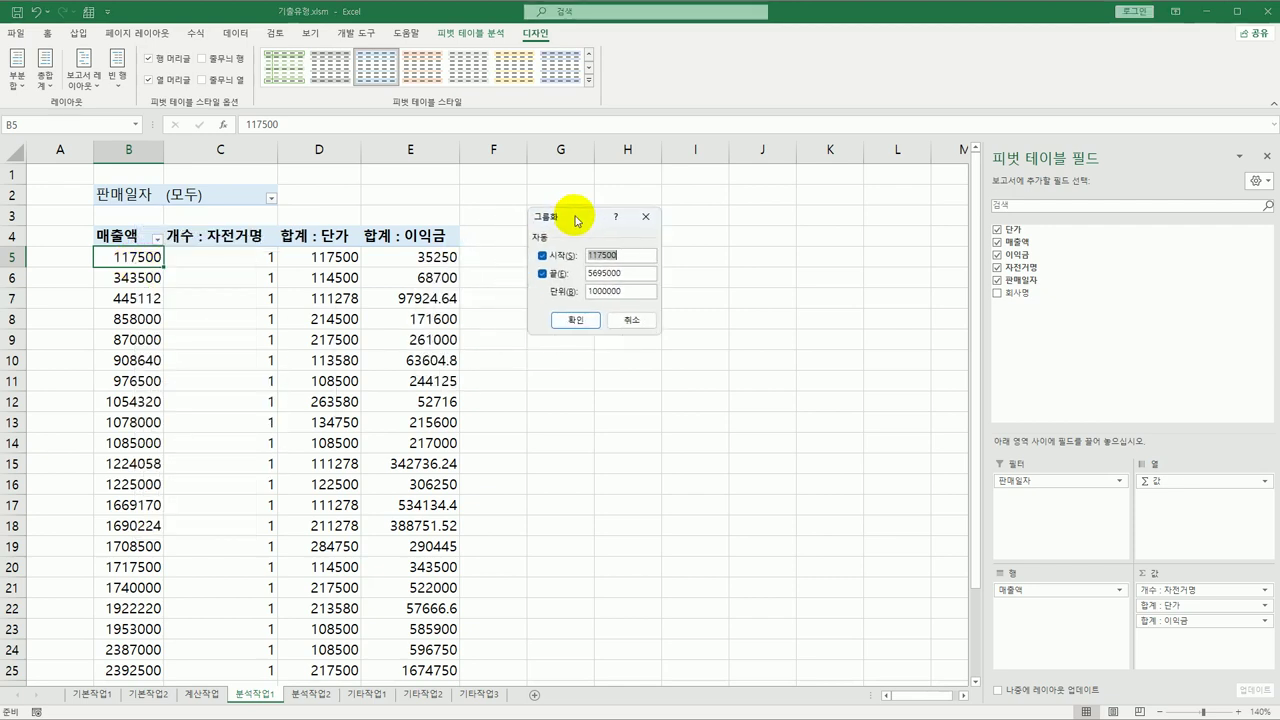
{"action": "type", "text": "0"}
{"action": "double_click", "coordinate": [627, 268]}
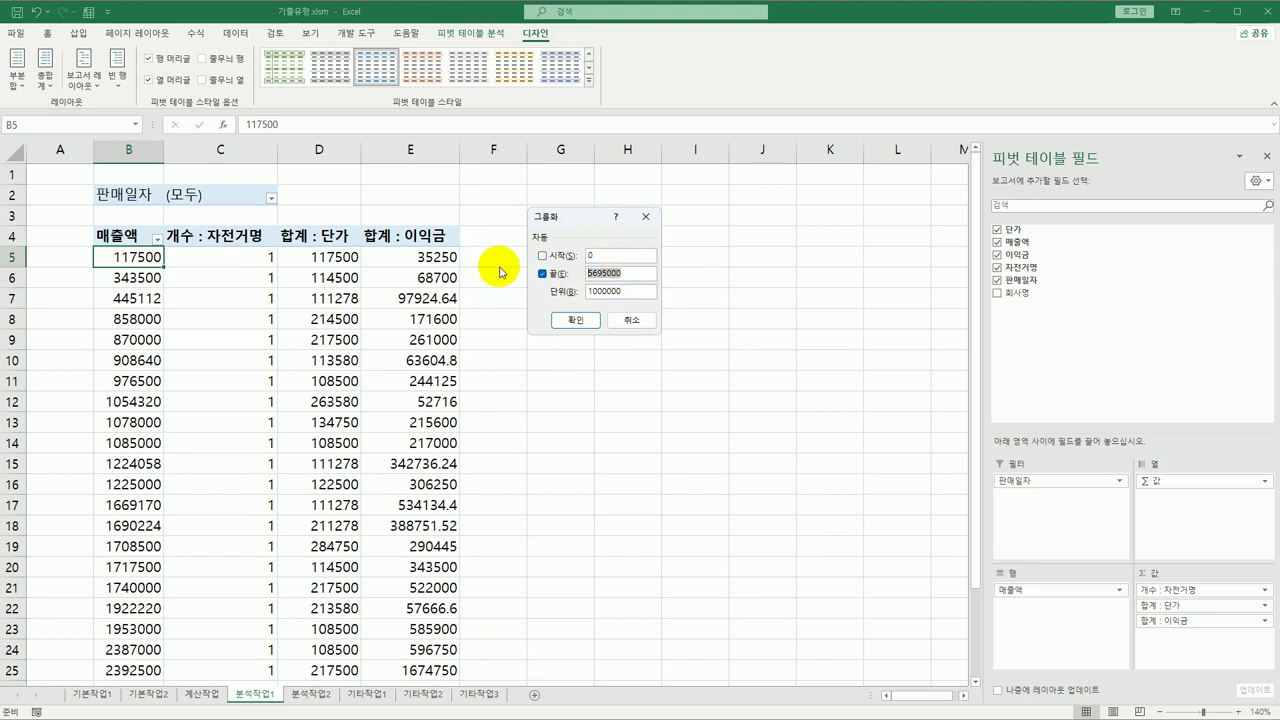
{"action": "type", "text": "6000000"}
{"action": "key", "text": "Tab"}
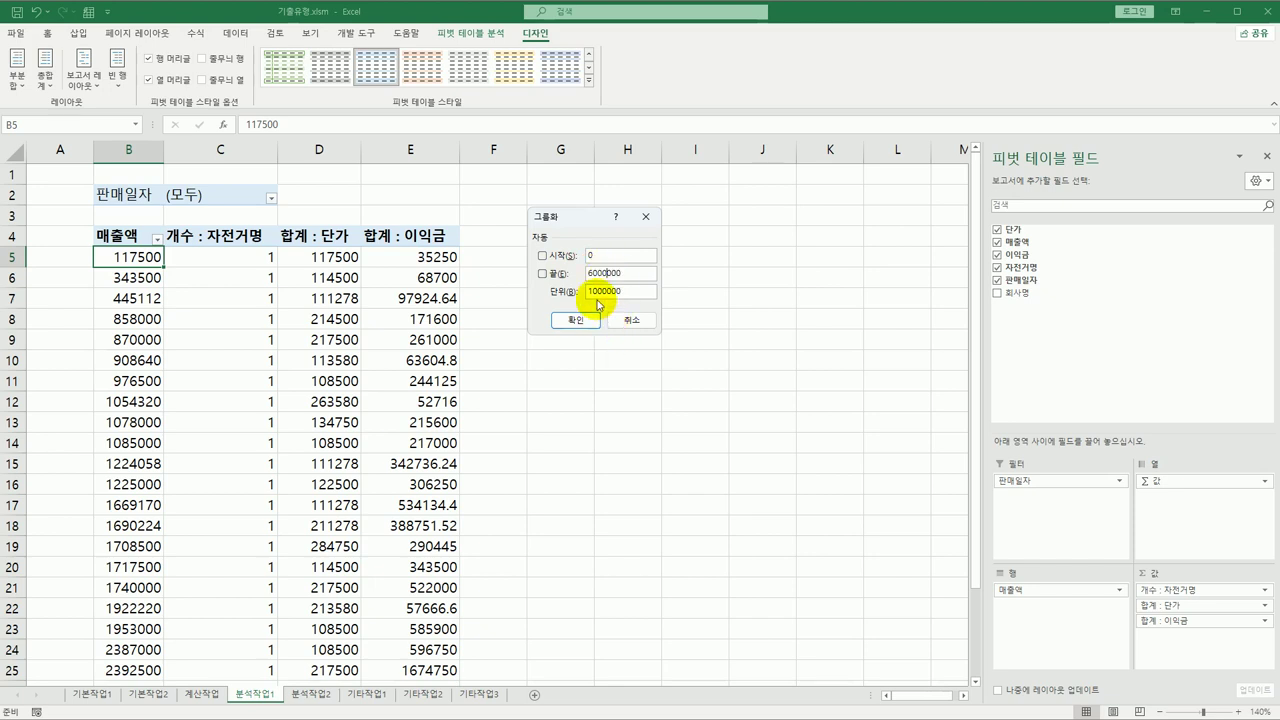
{"action": "left_click", "coordinate": [583, 320]}
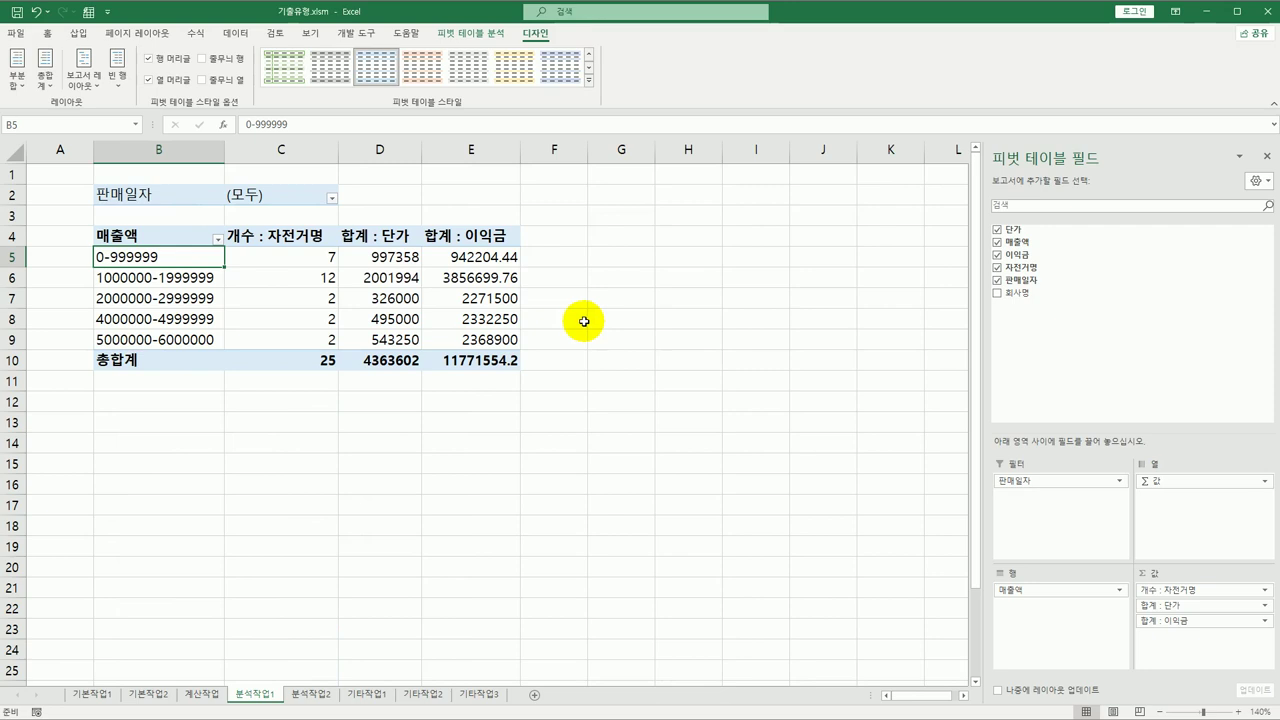
Step: Format the 합계 : 단가 value field as a number (숫자) with the thousands separator
{"action": "left_click", "coordinate": [390, 237]}
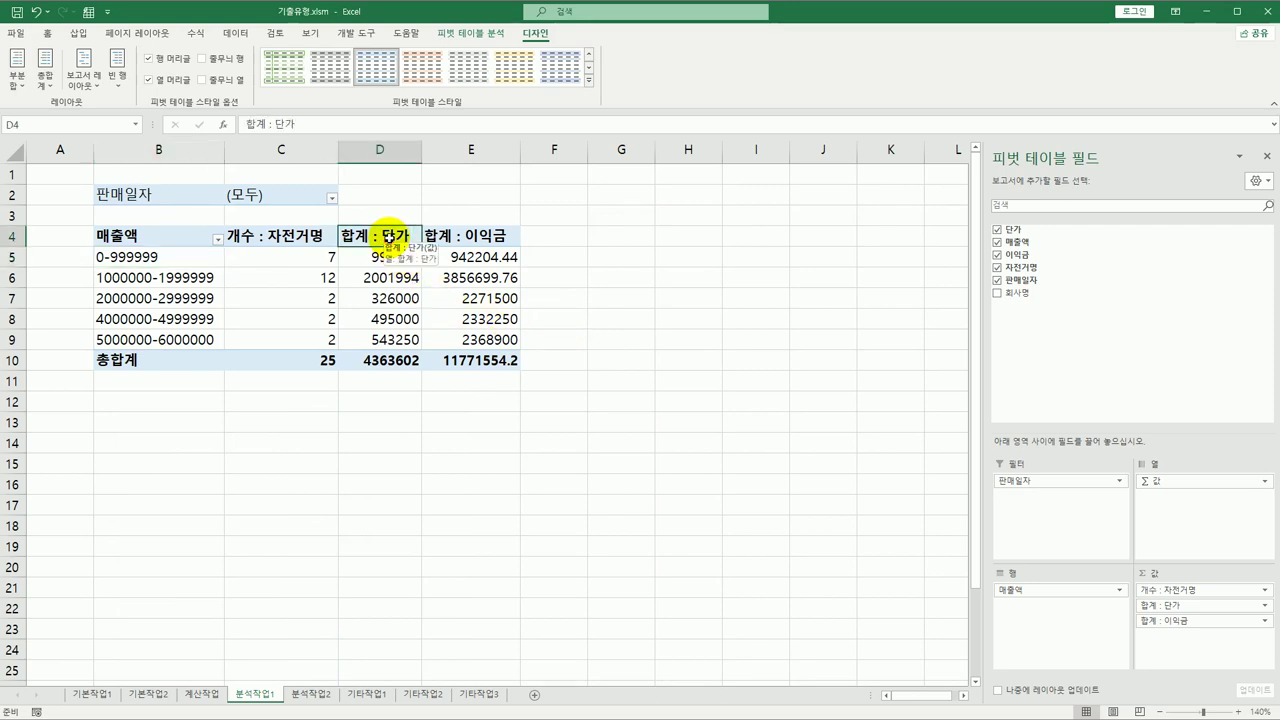
{"action": "double_click", "coordinate": [390, 237]}
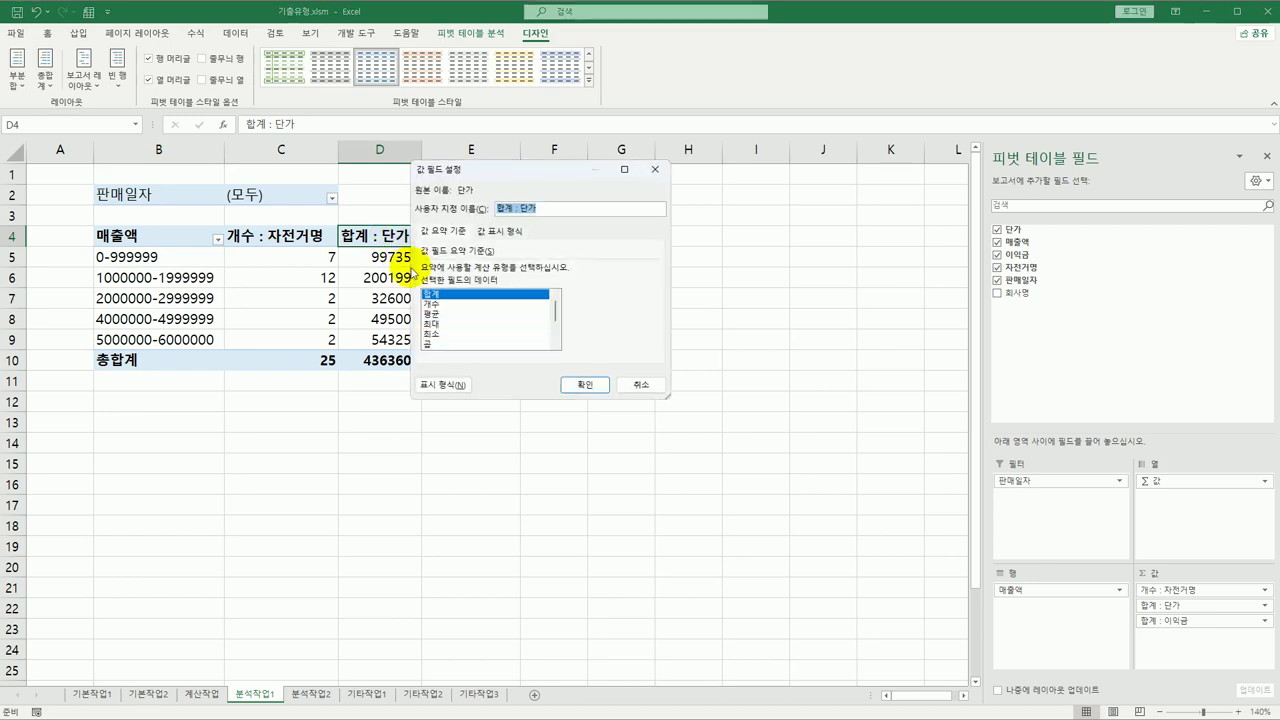
{"action": "left_click", "coordinate": [434, 386]}
{"action": "left_click", "coordinate": [383, 172]}
{"action": "left_click", "coordinate": [461, 215]}
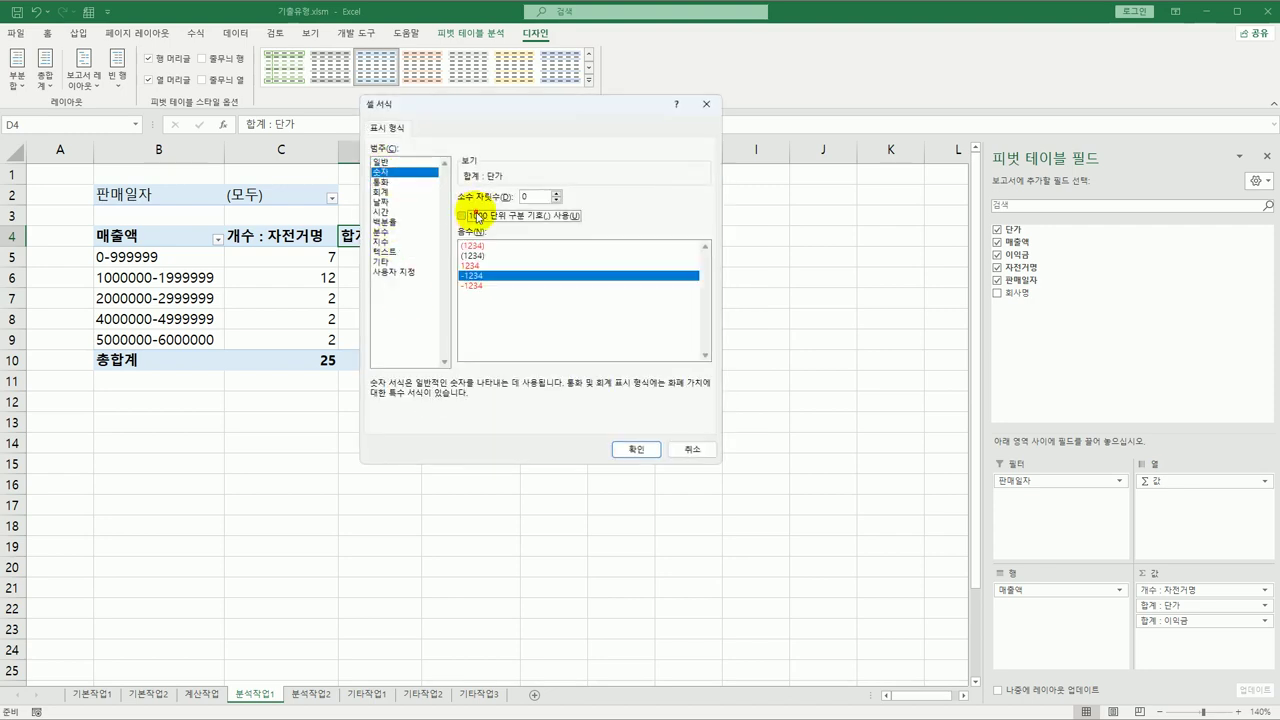
{"action": "left_click", "coordinate": [635, 450]}
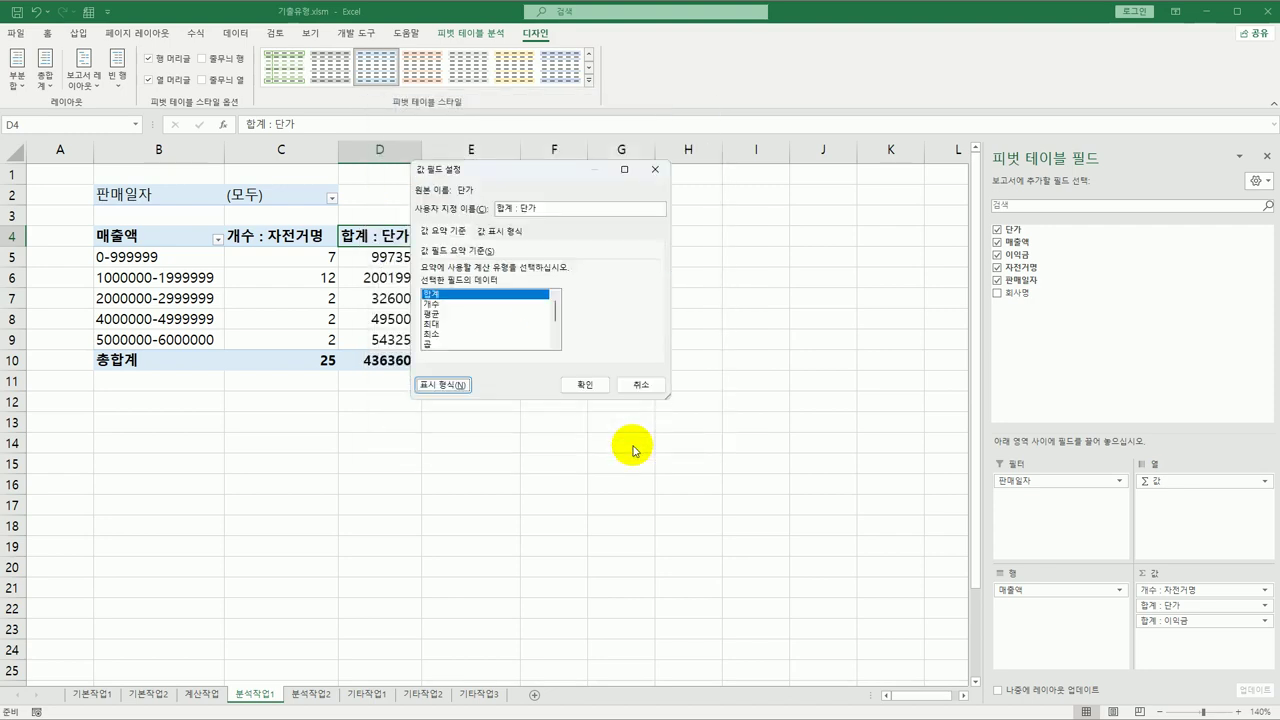
{"action": "left_click", "coordinate": [581, 381]}
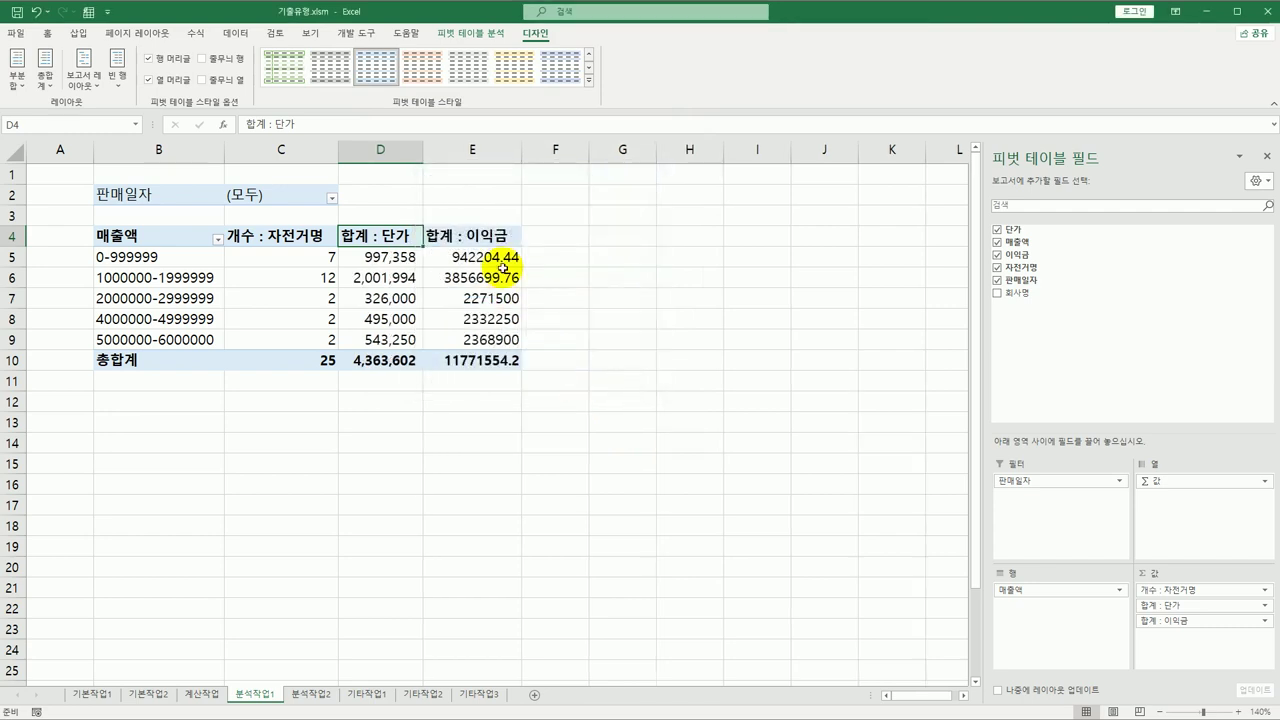
Step: Apply the 숫자 number format with the thousands separator to the 합계 : 이익금 value field
{"action": "left_click", "coordinate": [493, 236]}
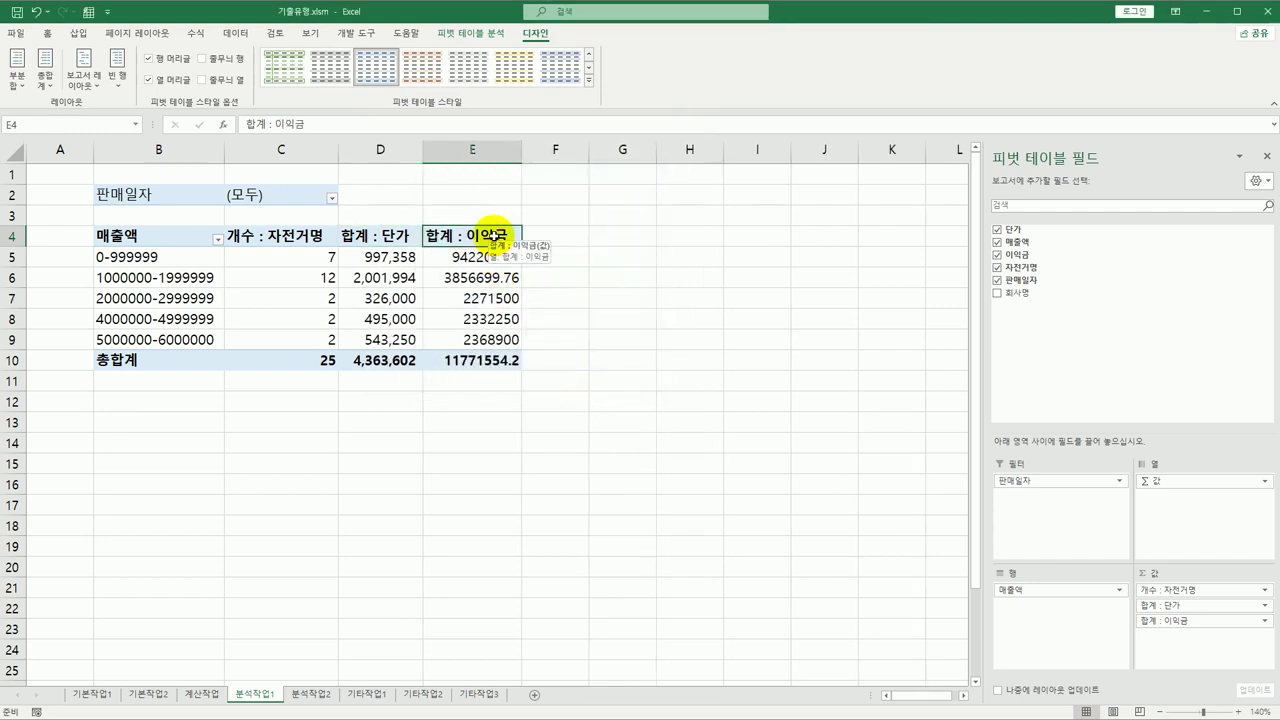
{"action": "double_click", "coordinate": [493, 236]}
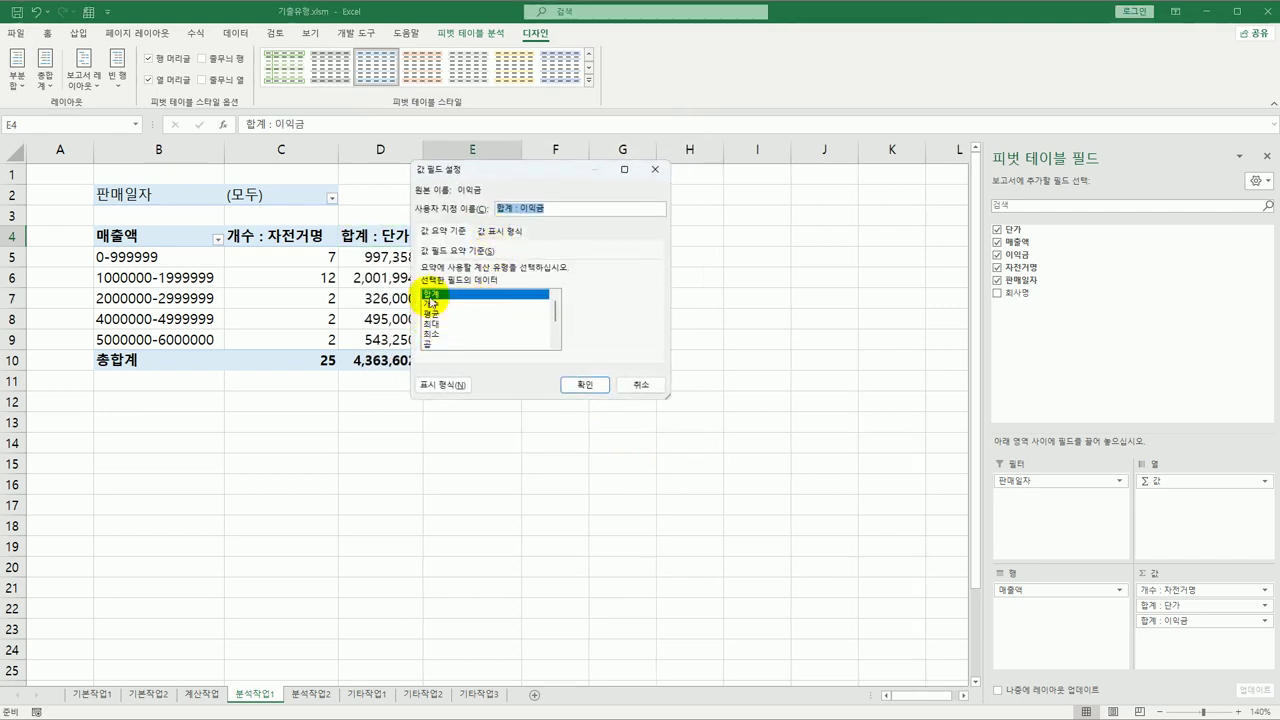
{"action": "left_click", "coordinate": [441, 384]}
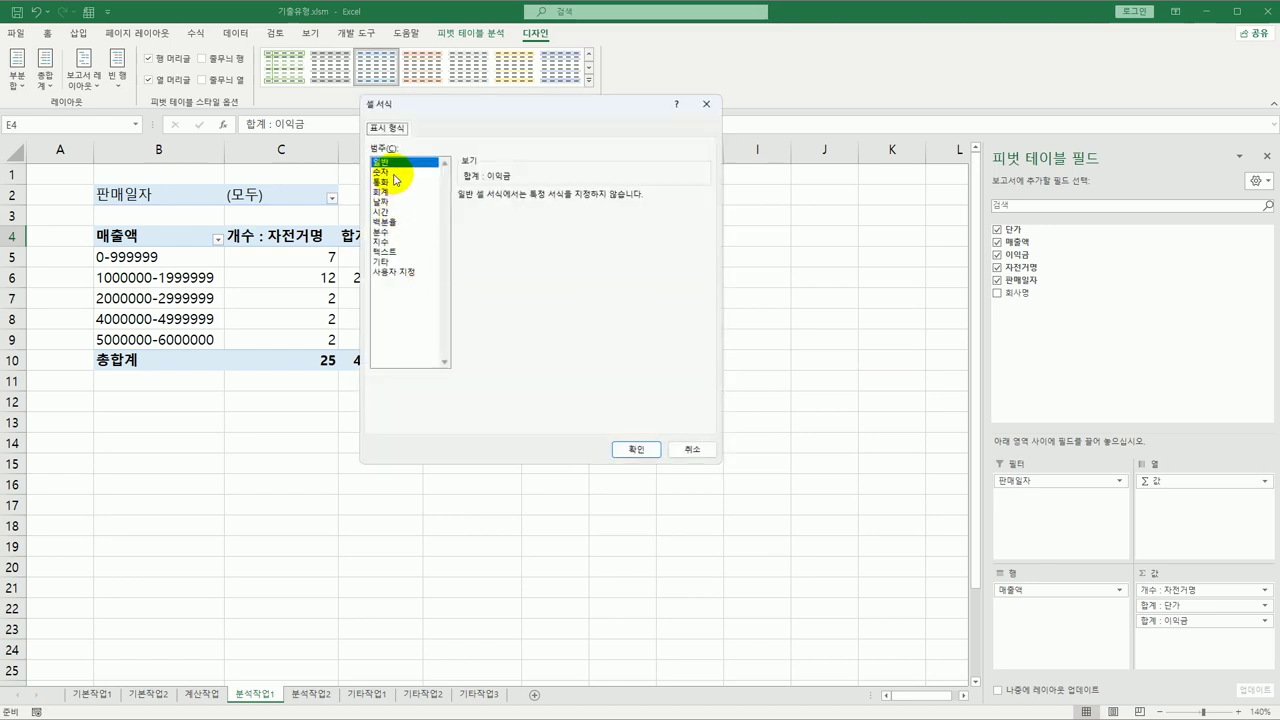
{"action": "left_click", "coordinate": [385, 172]}
{"action": "left_click", "coordinate": [461, 215]}
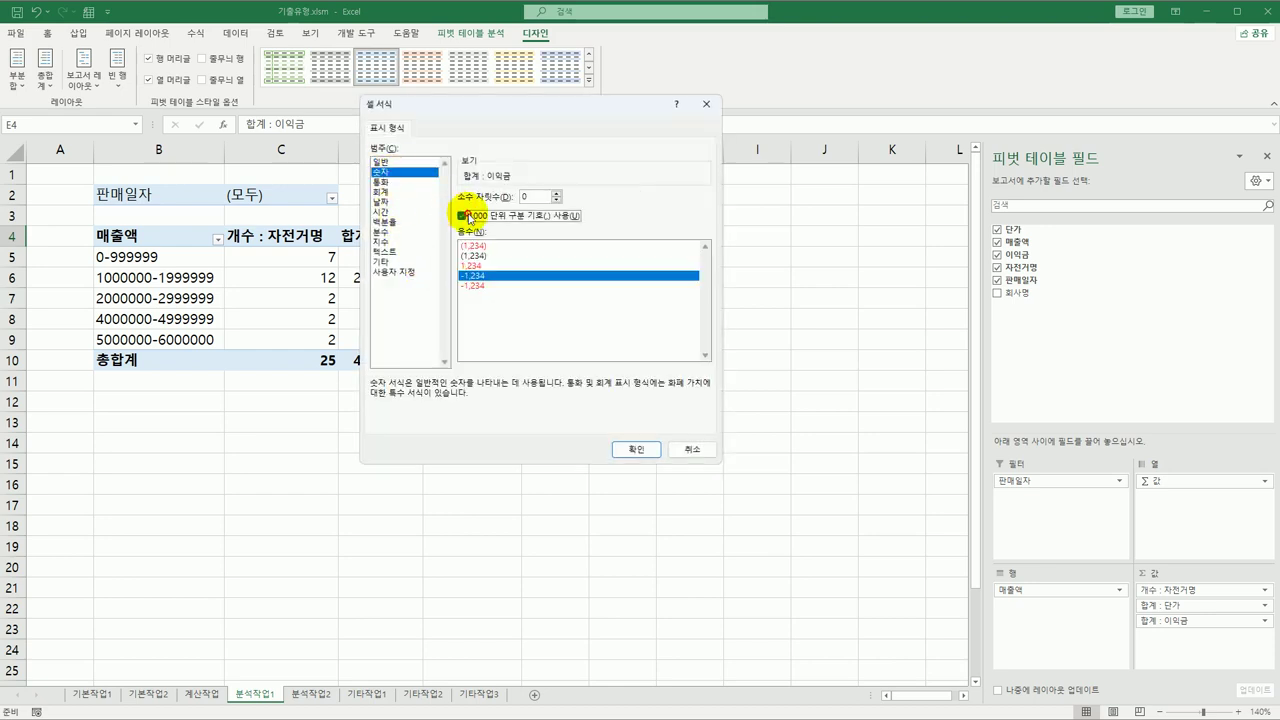
{"action": "left_click", "coordinate": [625, 452]}
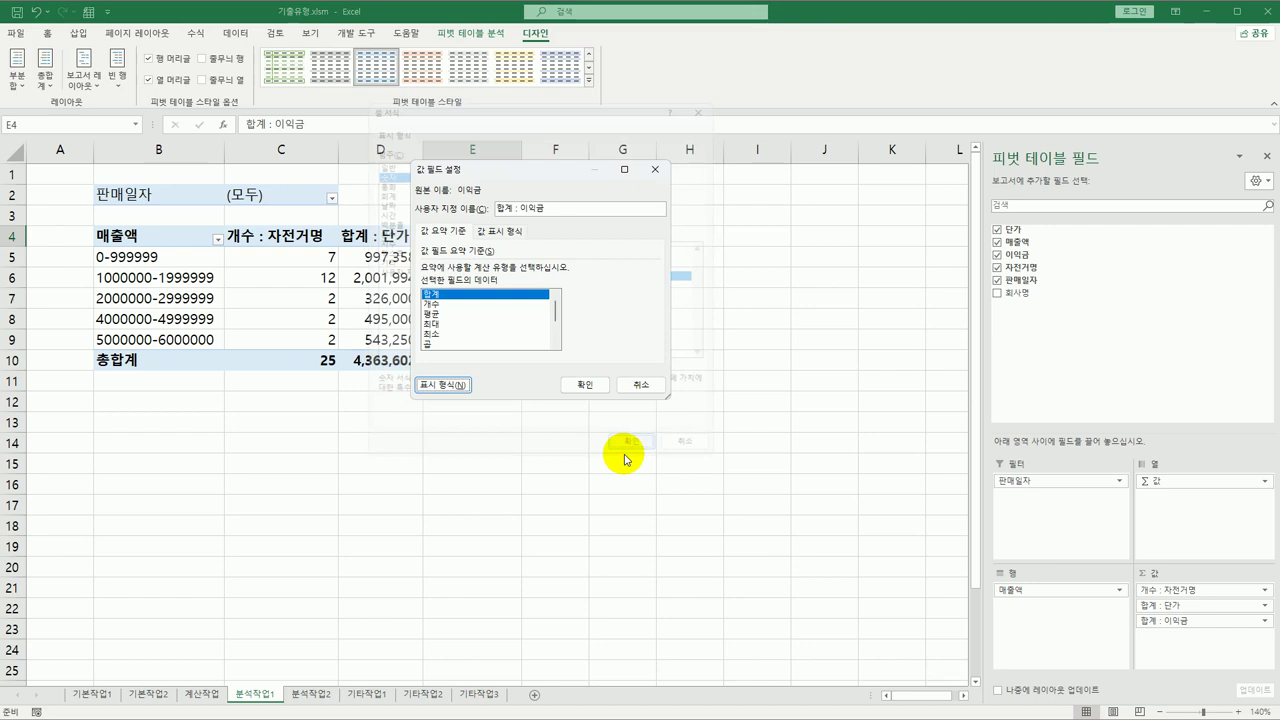
{"action": "left_click", "coordinate": [586, 386]}
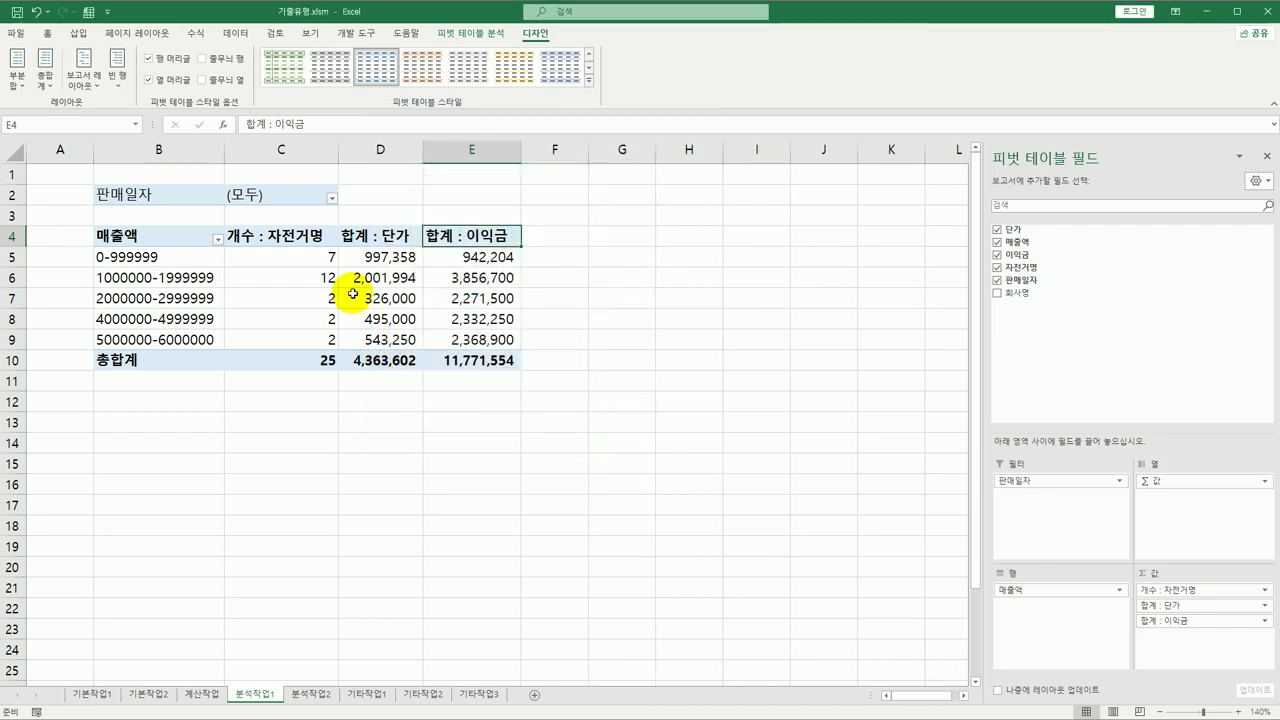
Step: Try to give the 개수 : 자전거명 value field the custom name 자전거명
{"action": "left_click", "coordinate": [308, 236]}
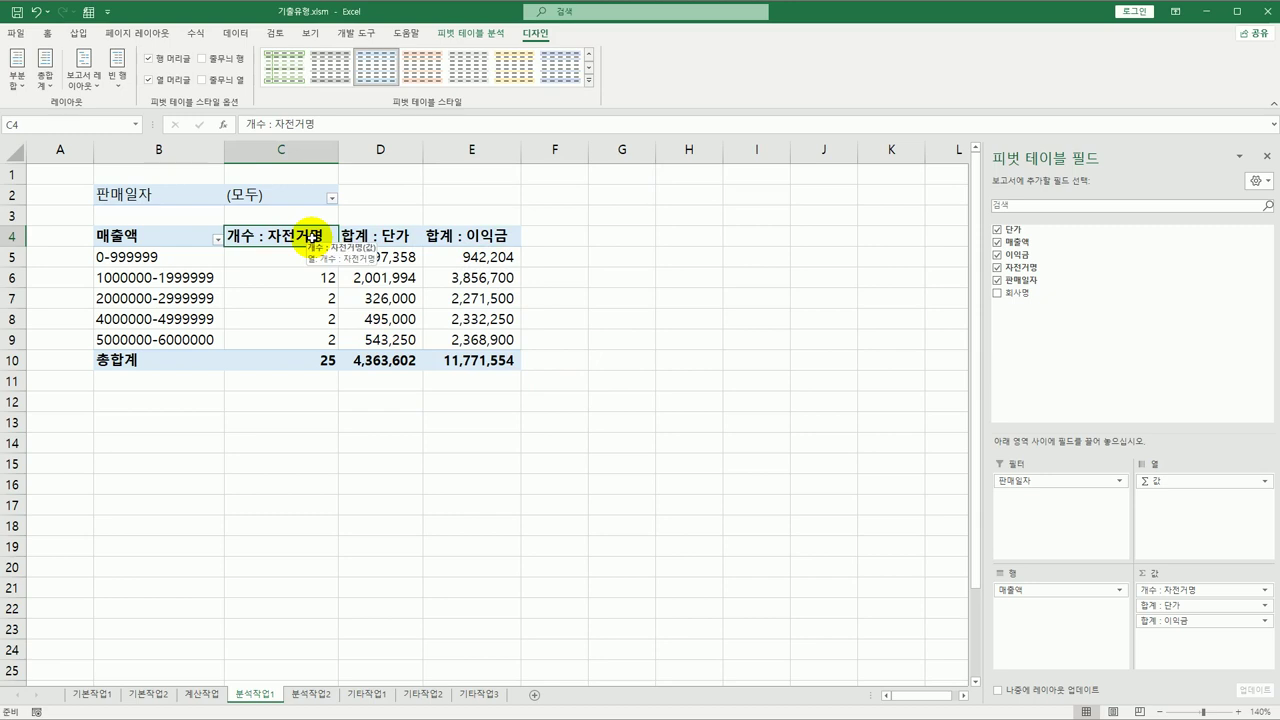
{"action": "double_click", "coordinate": [308, 236]}
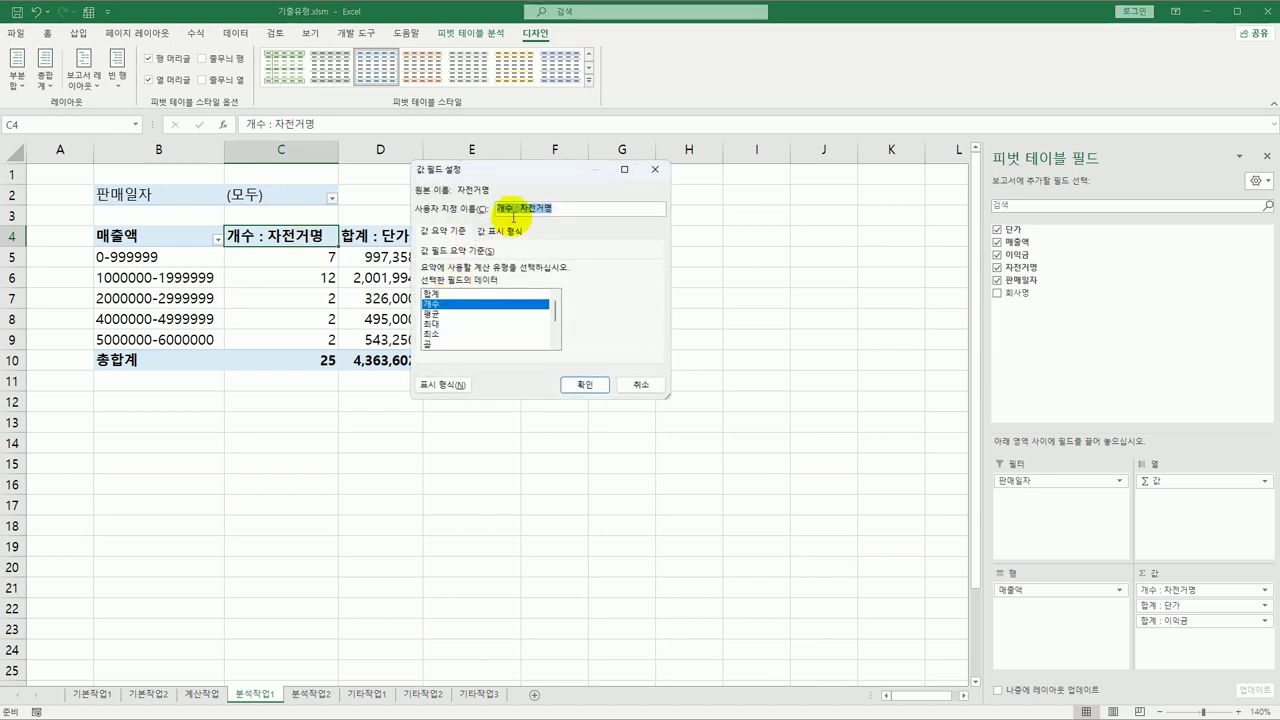
{"action": "type", "text": "w"}
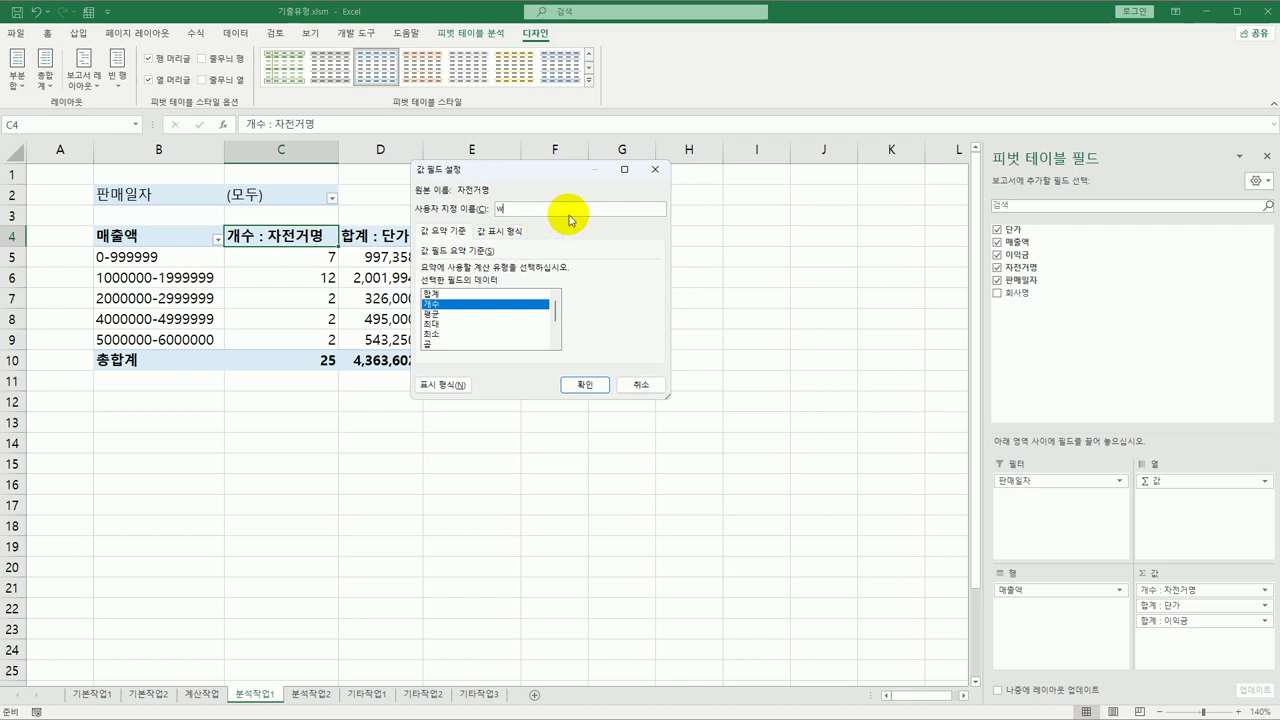
{"action": "key", "text": "BackSpace"}
{"action": "key", "text": "Hangul"}
{"action": "type", "text": "ㅈ"}
{"action": "type", "text": "전거명"}
{"action": "left_click", "coordinate": [585, 386]}
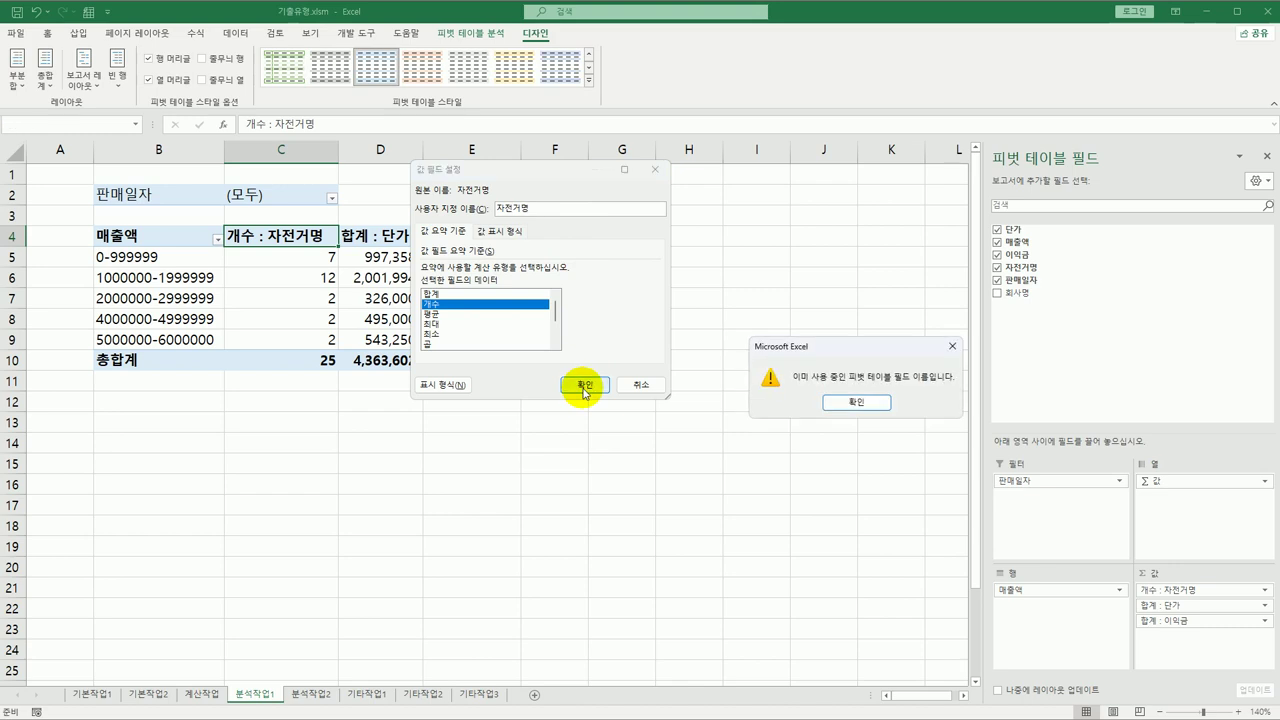
{"action": "left_click", "coordinate": [848, 406]}
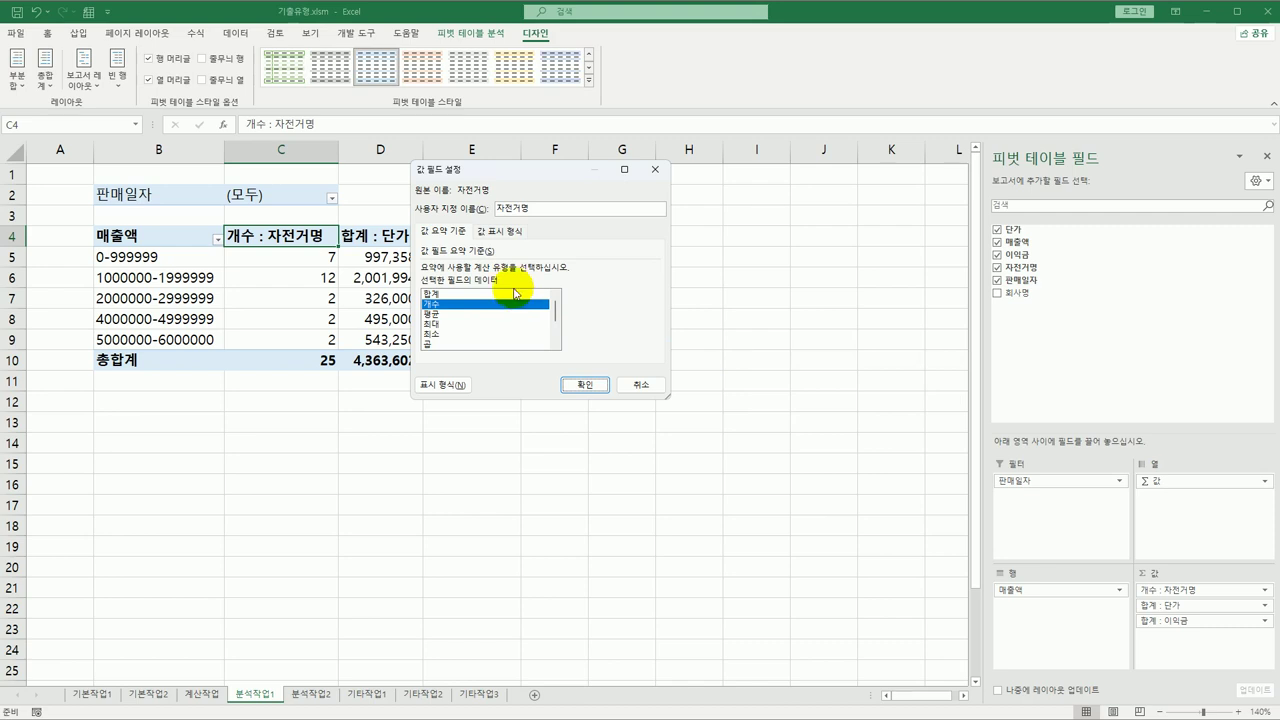
Step: Set the value field's custom name to 자전거수 and apply it
{"action": "left_click", "coordinate": [522, 208]}
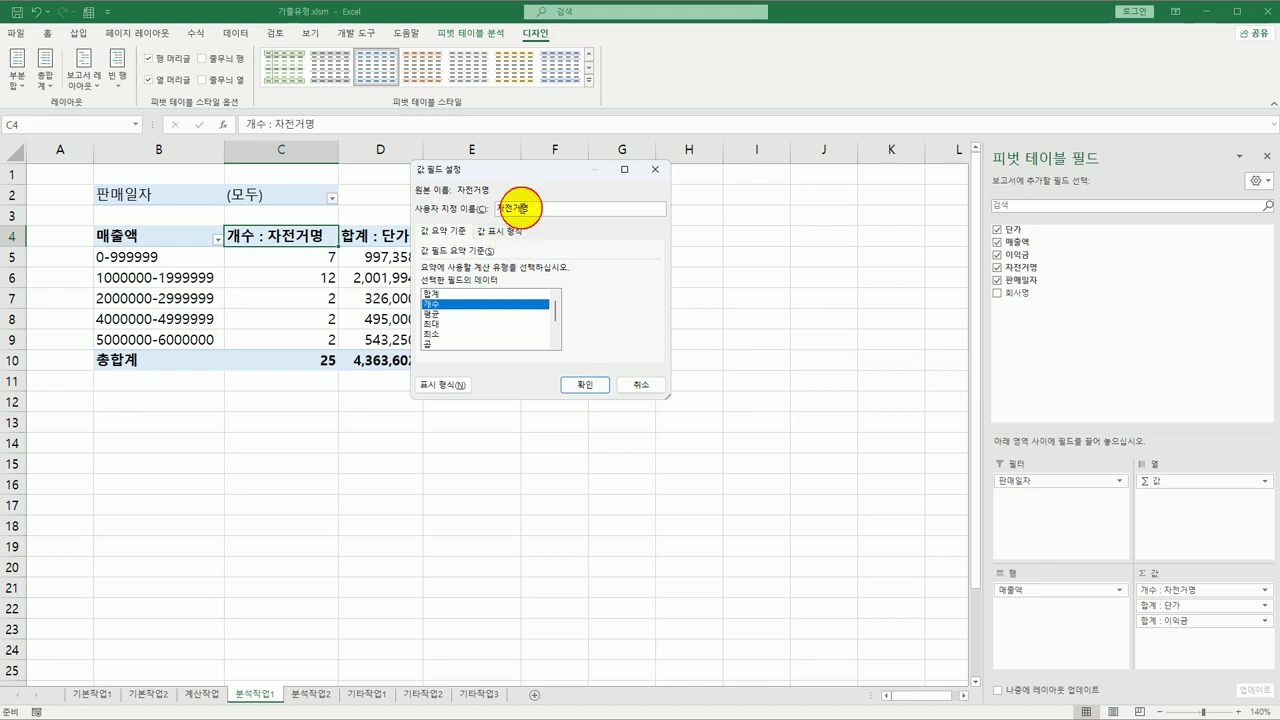
{"action": "key", "text": "shift+Right"}
{"action": "key", "text": "BackSpace"}
{"action": "type", "text": "수"}
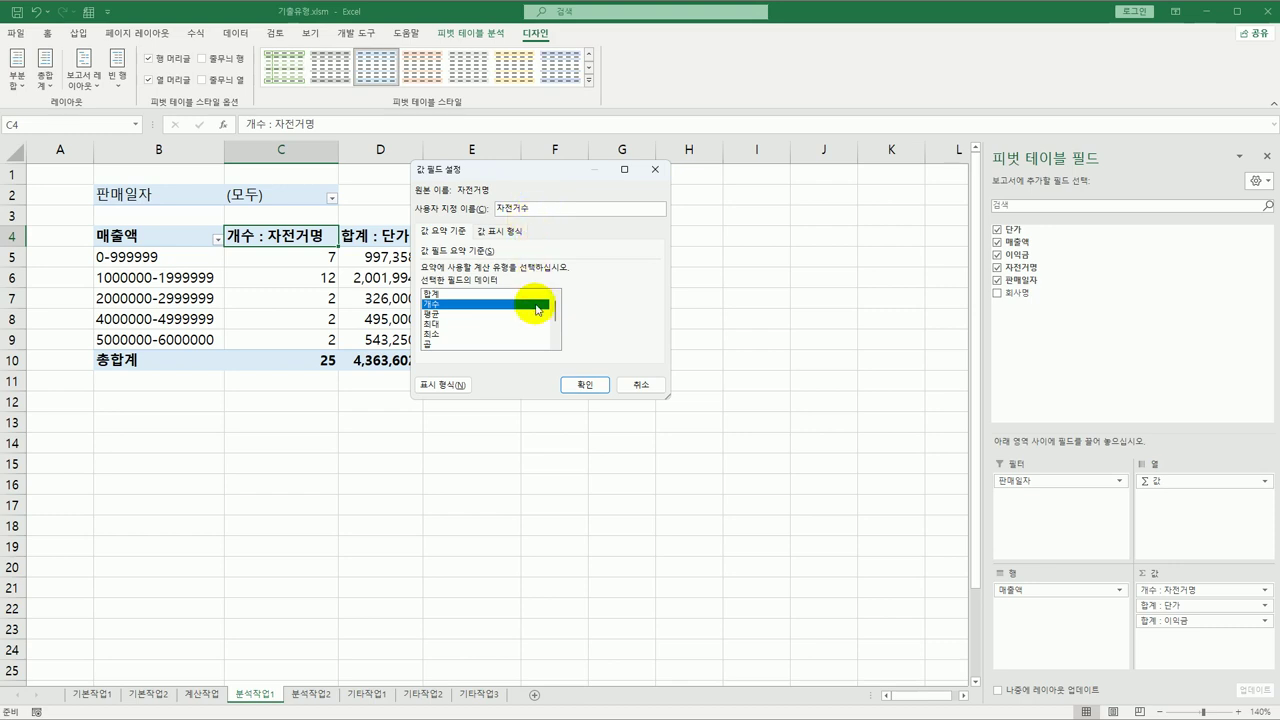
{"action": "left_click", "coordinate": [584, 384]}
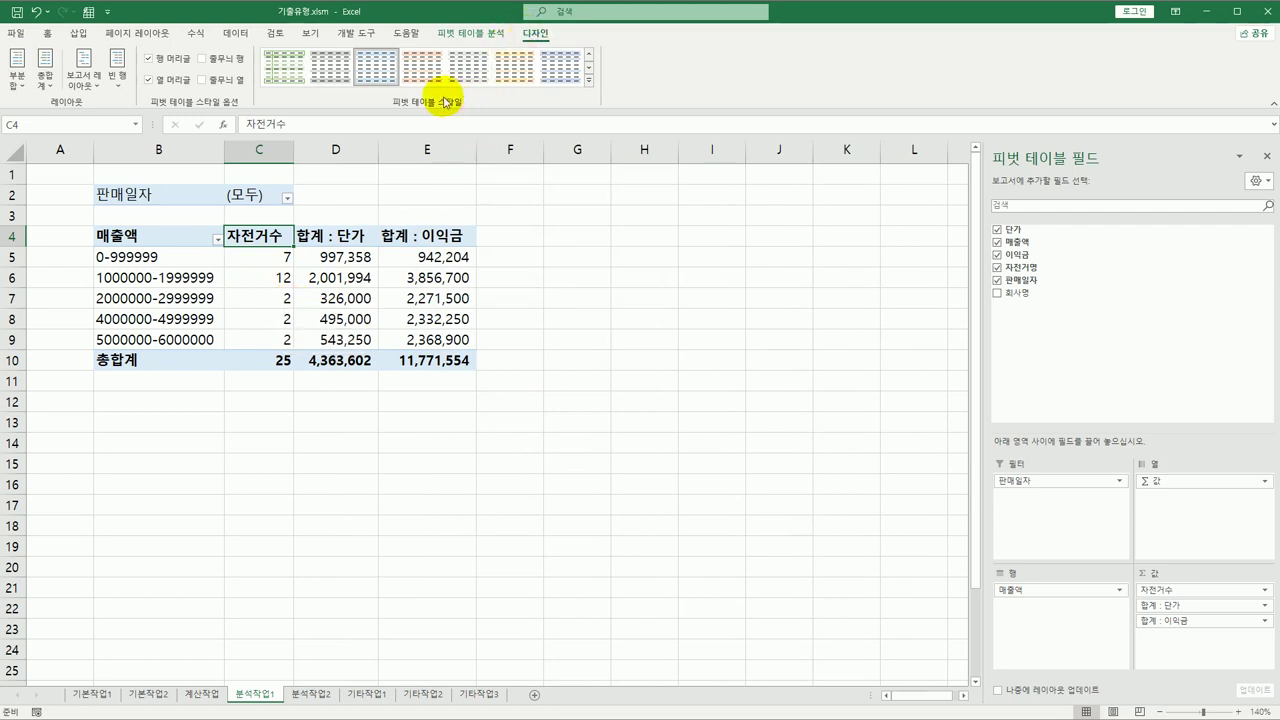
Step: Apply the green medium (중간) PivotTable style with black header and grand total rows
{"action": "left_click", "coordinate": [587, 80]}
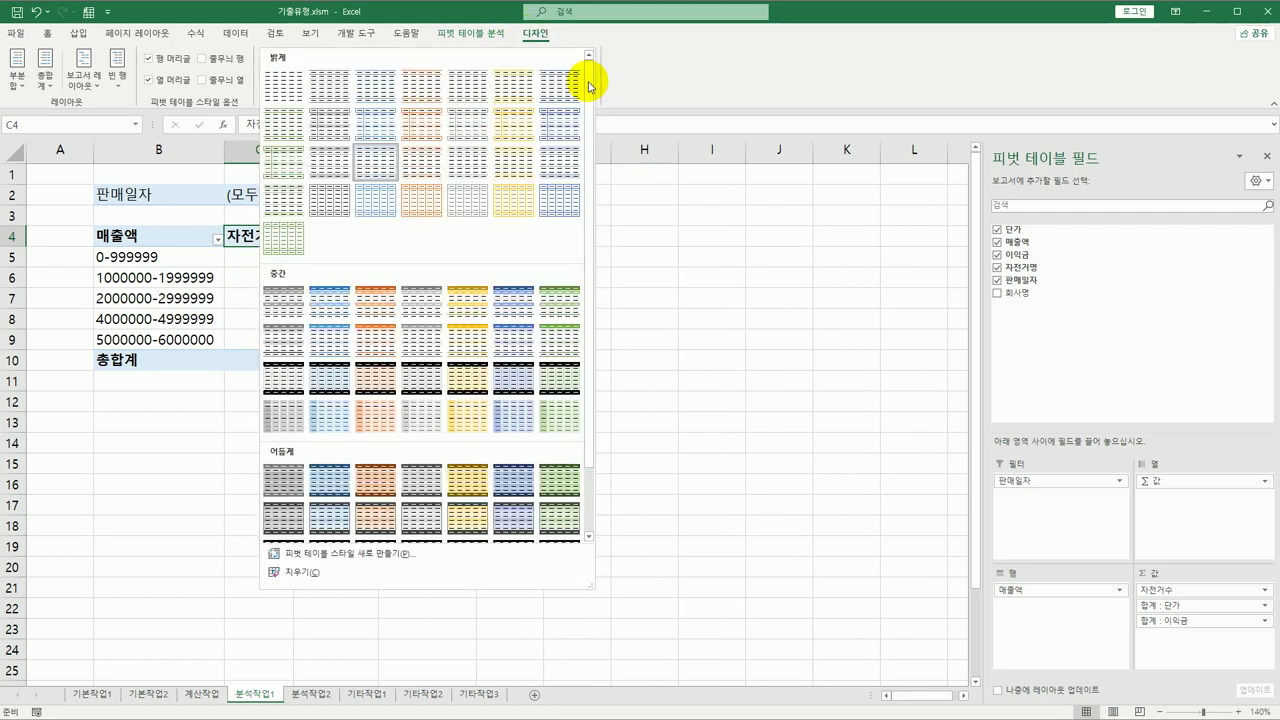
{"action": "left_click", "coordinate": [559, 385]}
{"action": "left_click", "coordinate": [565, 366]}
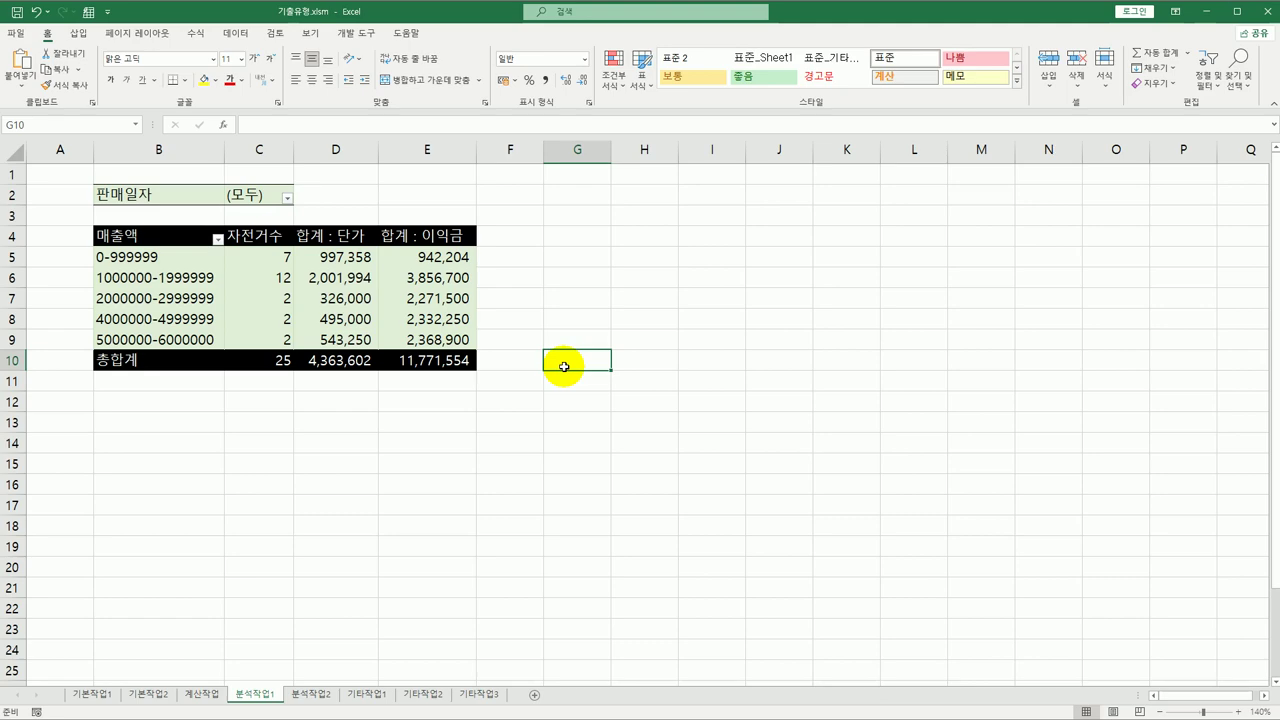
Step: On sheet 분석작업2, autofit the widths of the 판매일자 and 단가 columns (B and C)
{"action": "left_click", "coordinate": [310, 697]}
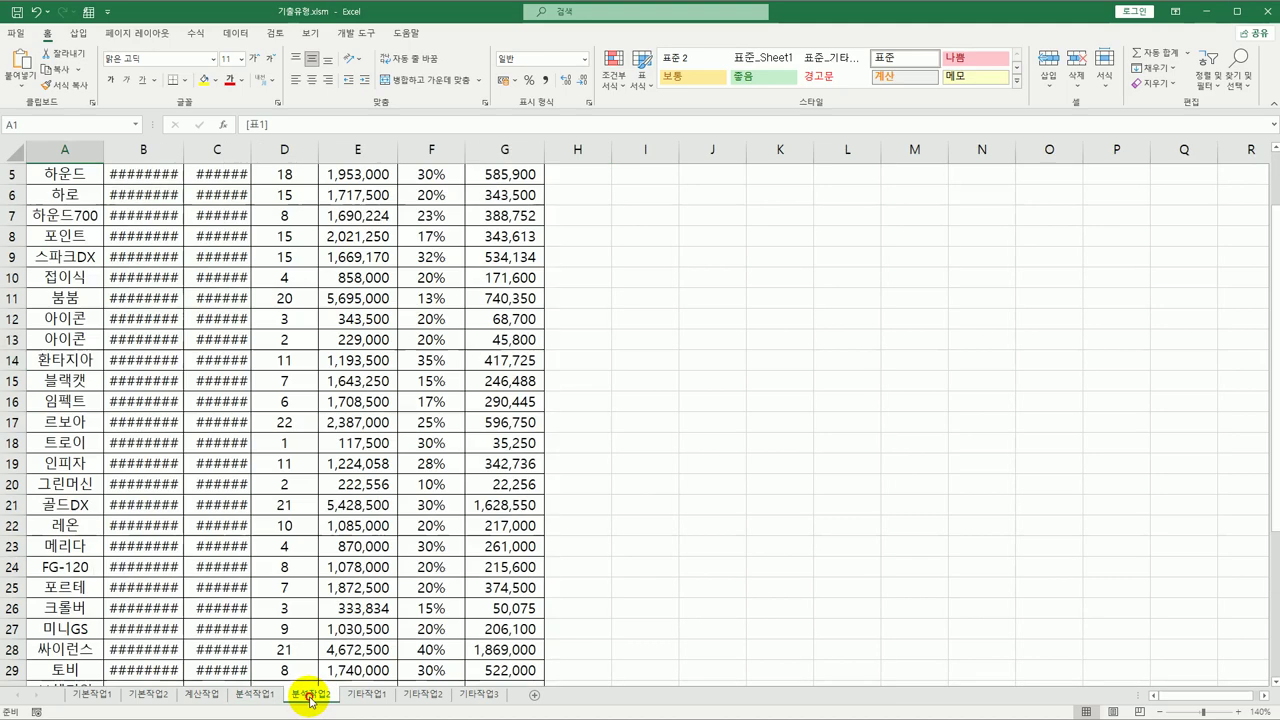
{"action": "left_click_drag", "start_coordinate": [183, 152], "coordinate": [183, 152]}
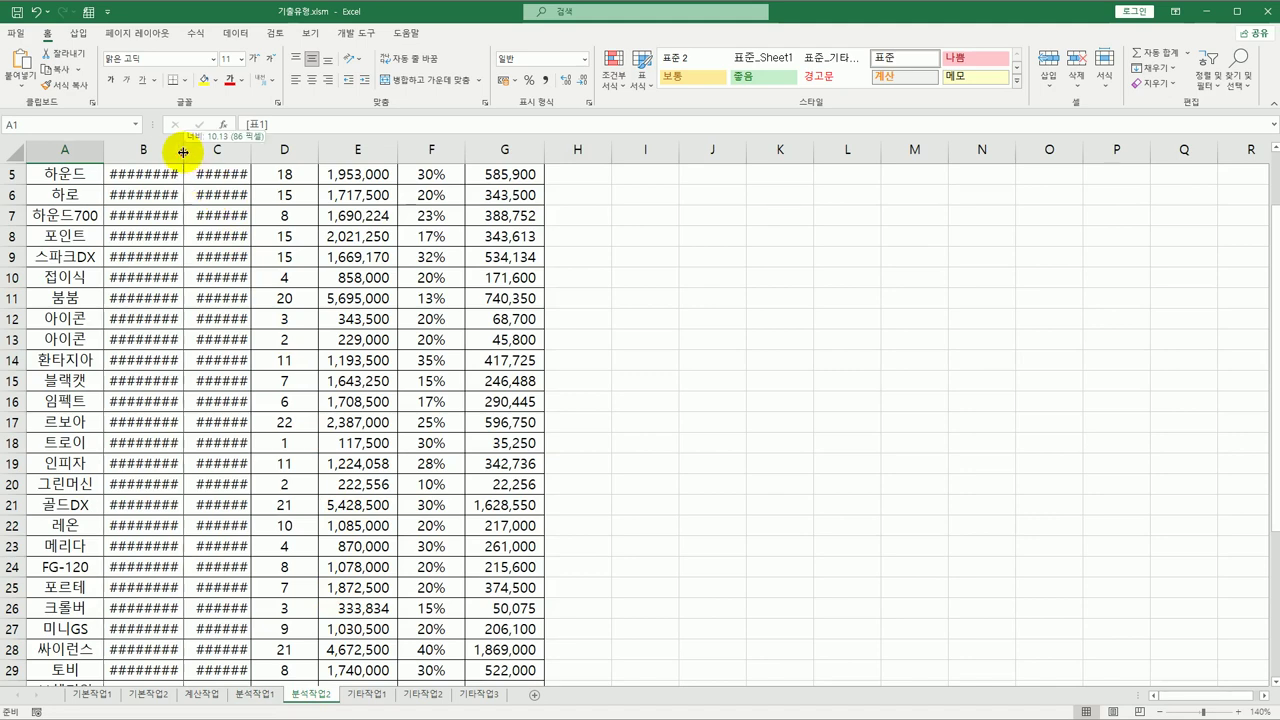
{"action": "double_click", "coordinate": [183, 152]}
{"action": "double_click", "coordinate": [256, 152]}
{"action": "scroll", "coordinate": [365, 316], "scroll_direction": "up", "scroll_amount": 2}
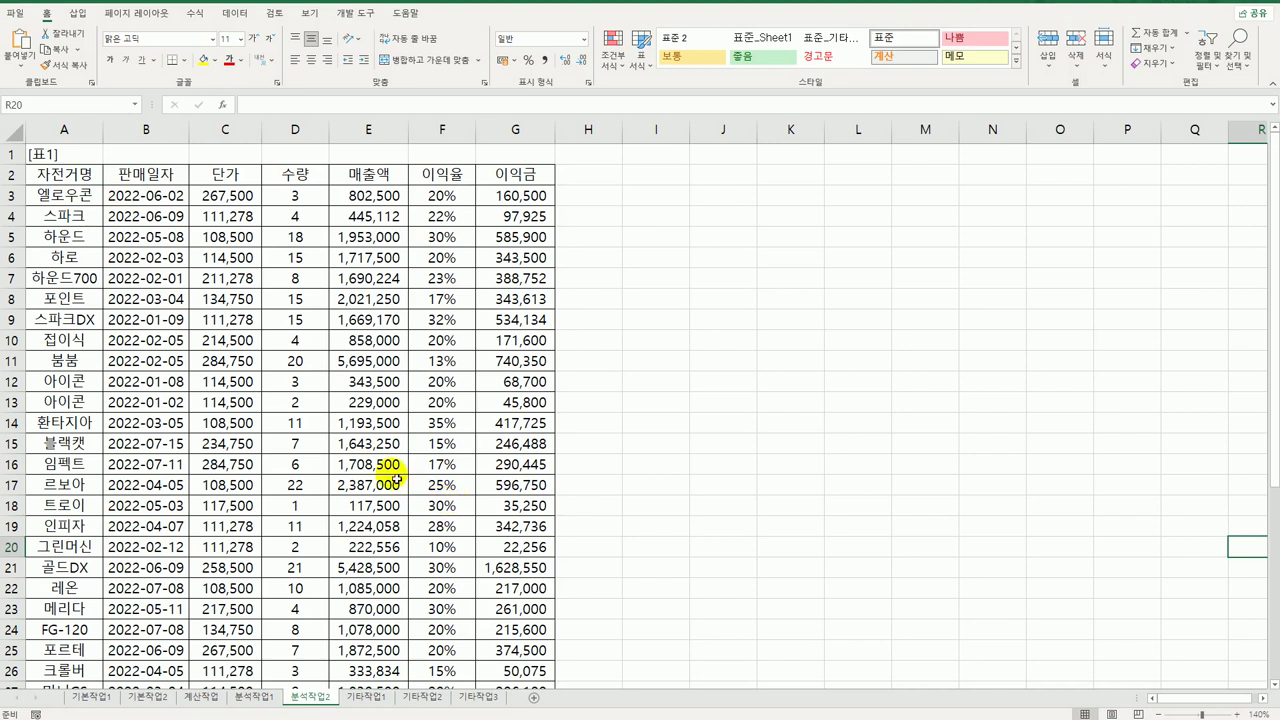
Step: Remove duplicate rows from 표1, comparing only the 수량 and 이익율 columns
{"action": "left_click", "coordinate": [188, 194]}
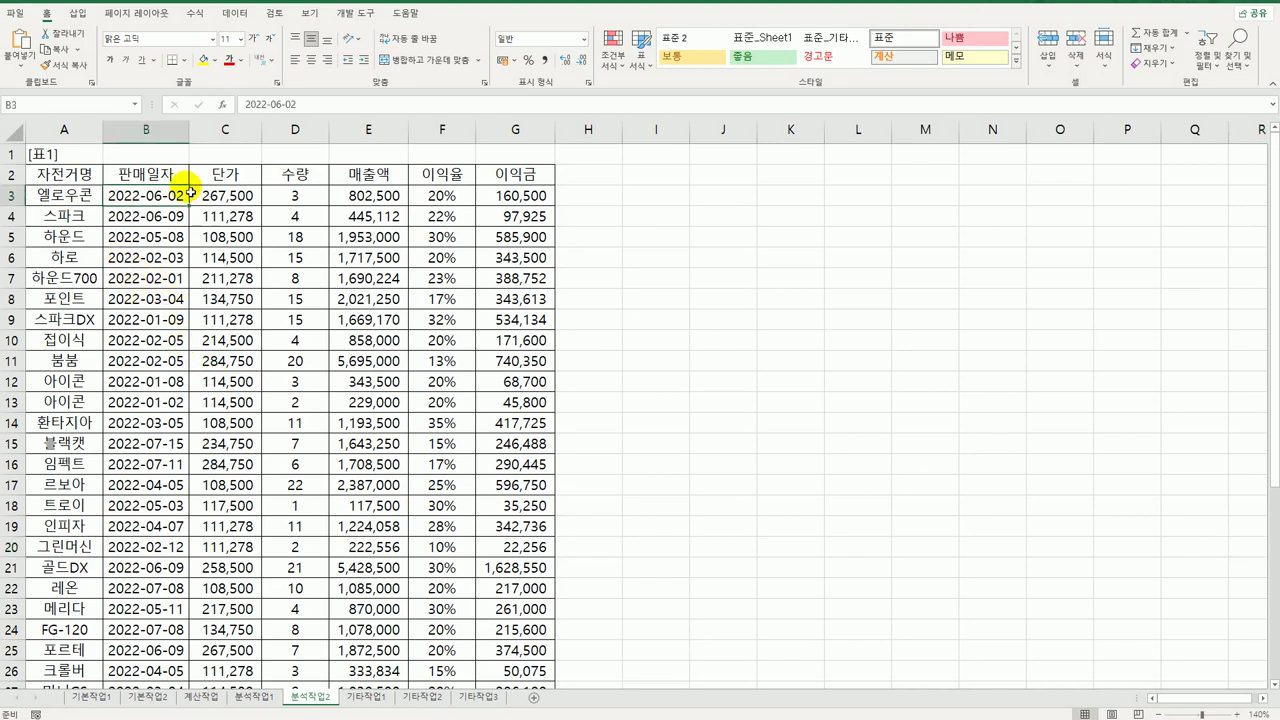
{"action": "left_click", "coordinate": [235, 13]}
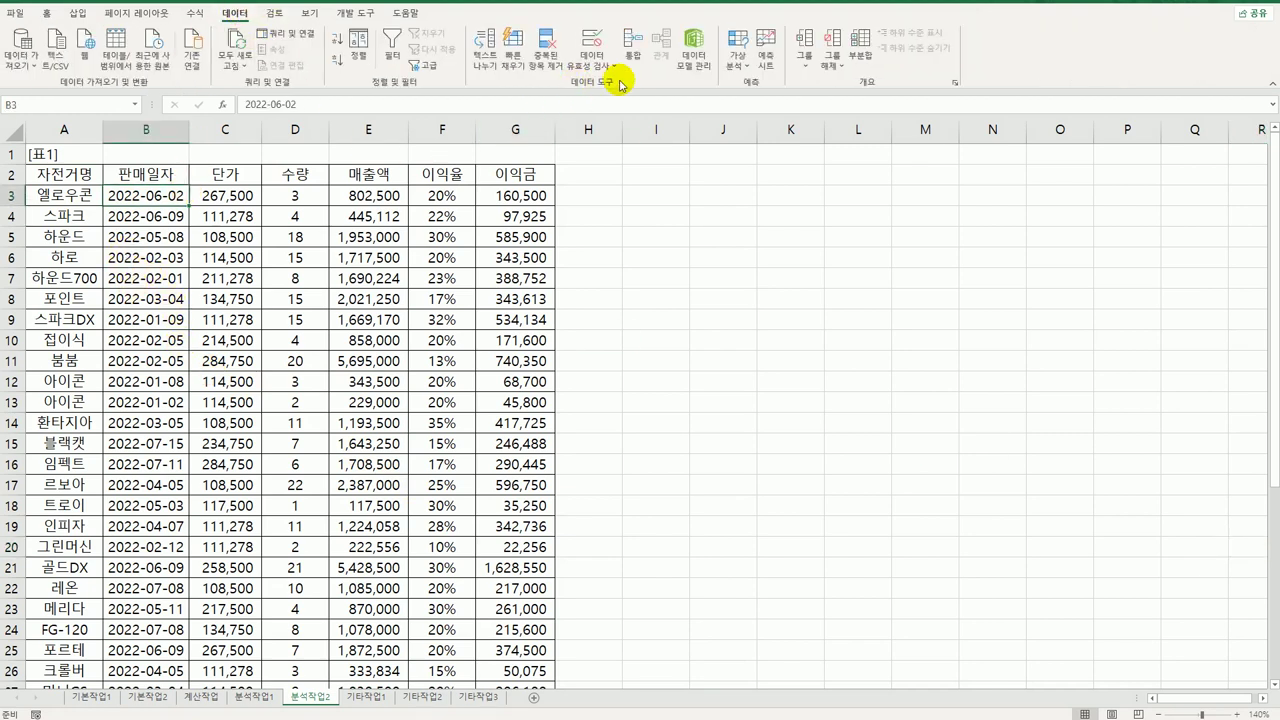
{"action": "left_click", "coordinate": [555, 62]}
{"action": "left_click_drag", "start_coordinate": [683, 275], "coordinate": [800, 228]}
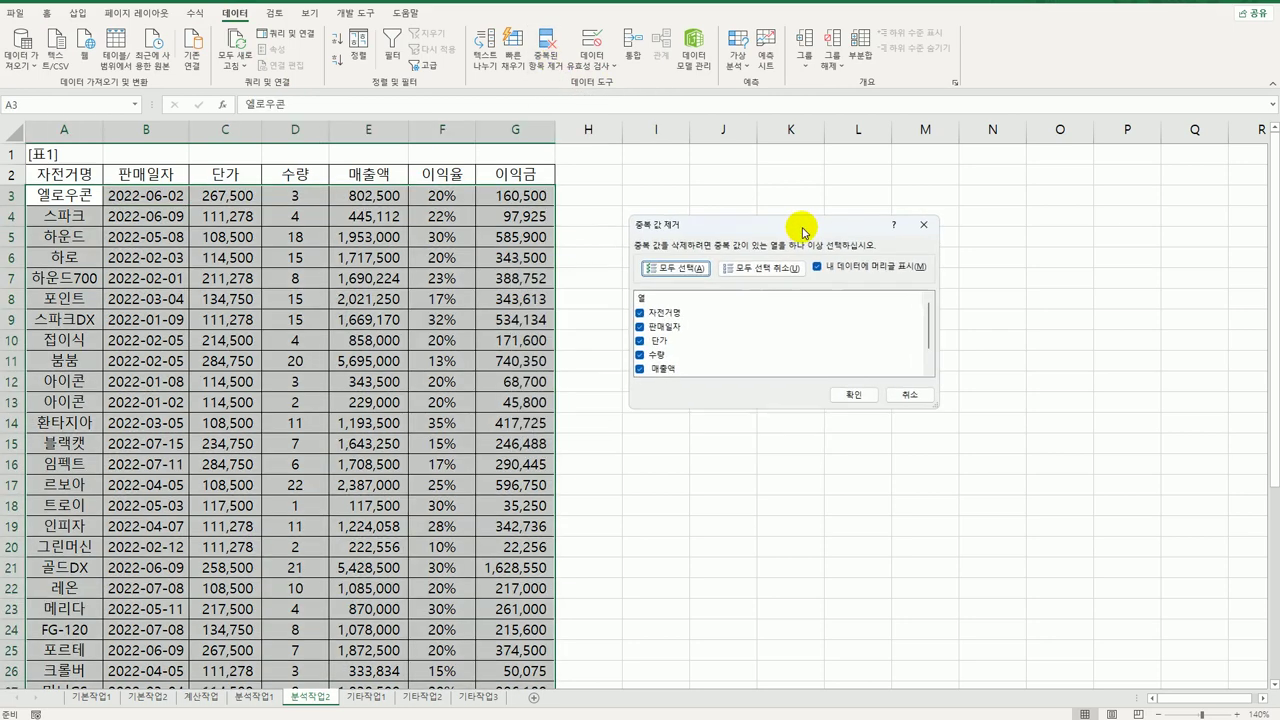
{"action": "left_click", "coordinate": [785, 270]}
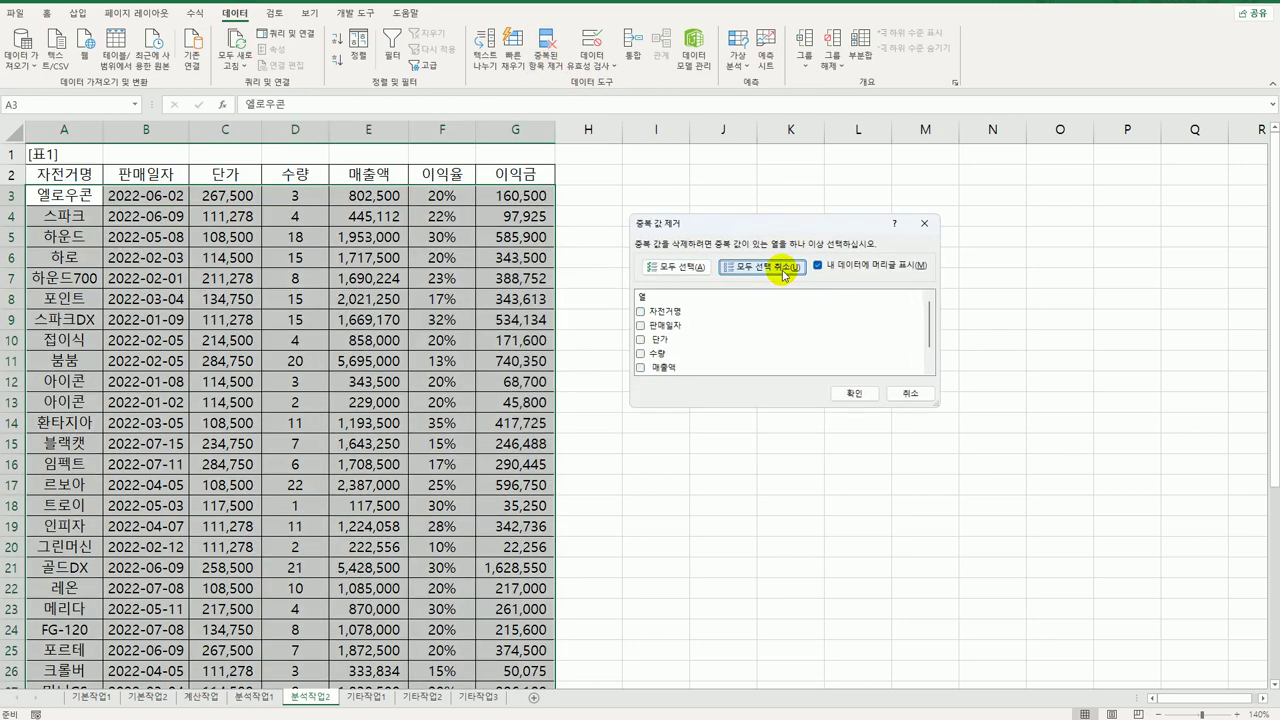
{"action": "left_click", "coordinate": [641, 353]}
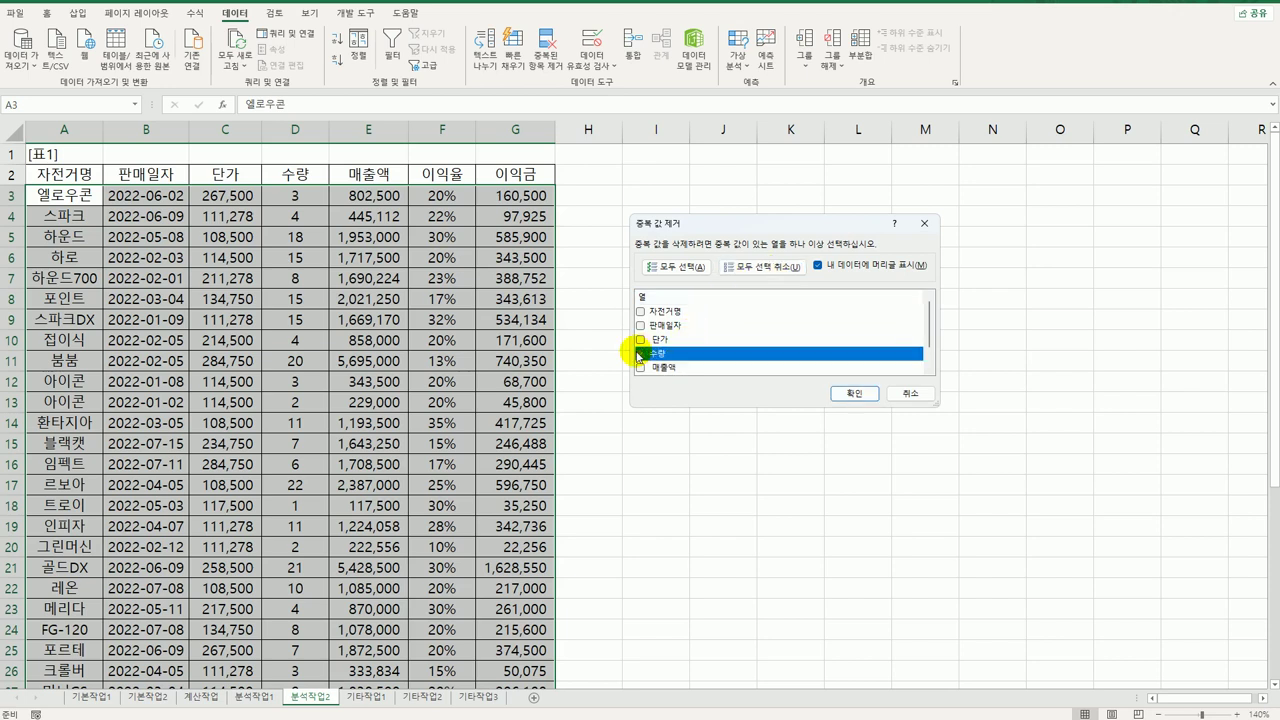
{"action": "scroll", "coordinate": [641, 360], "scroll_direction": "down", "scroll_amount": 1}
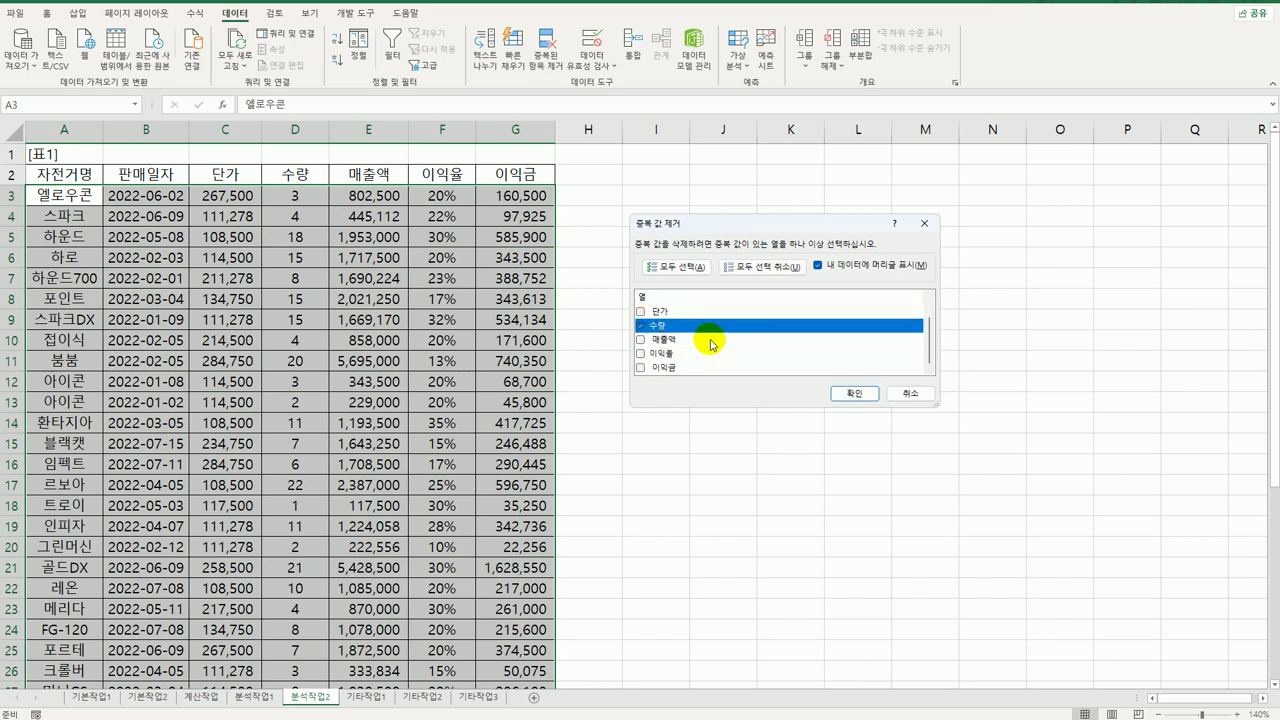
{"action": "left_click", "coordinate": [641, 355]}
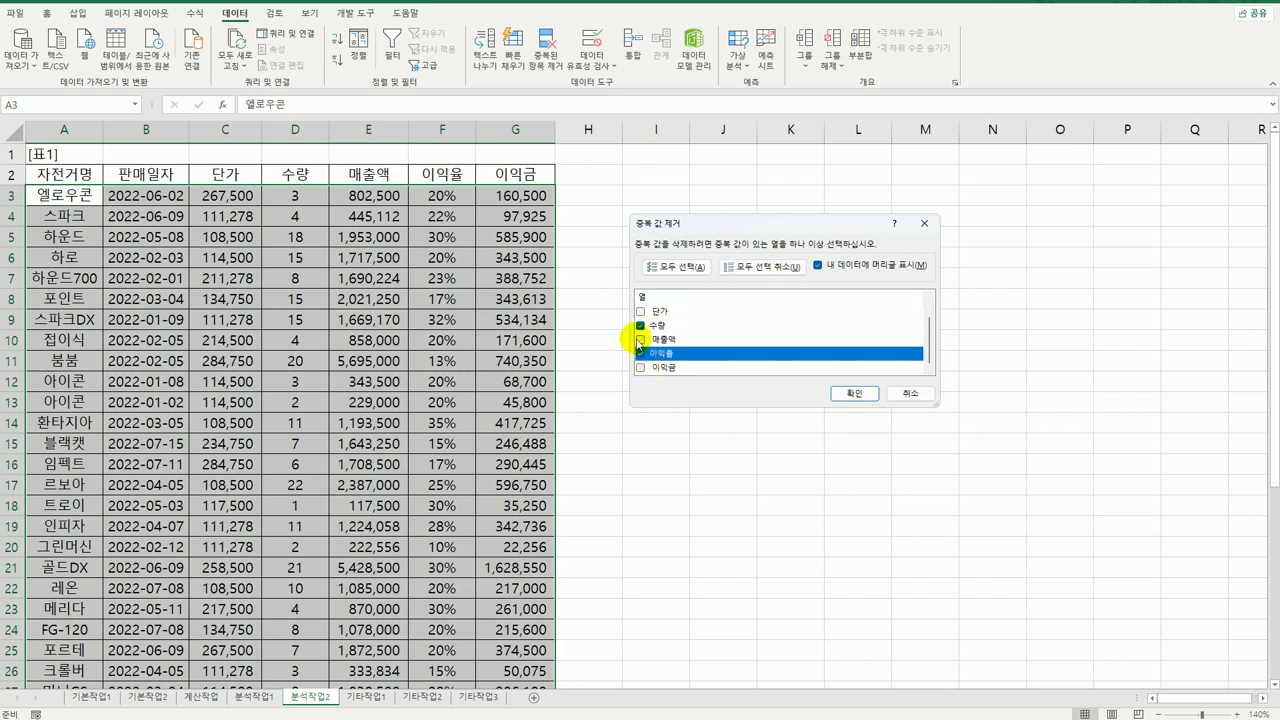
{"action": "left_click", "coordinate": [845, 396]}
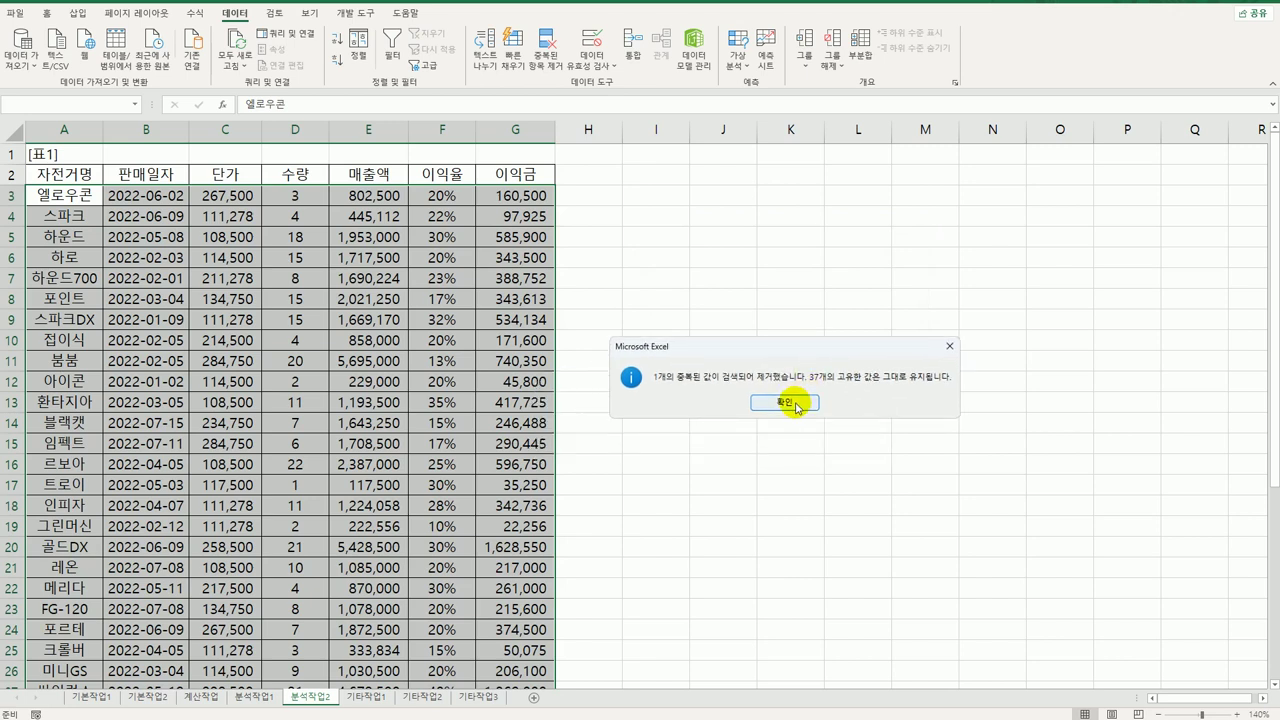
{"action": "left_click", "coordinate": [797, 405]}
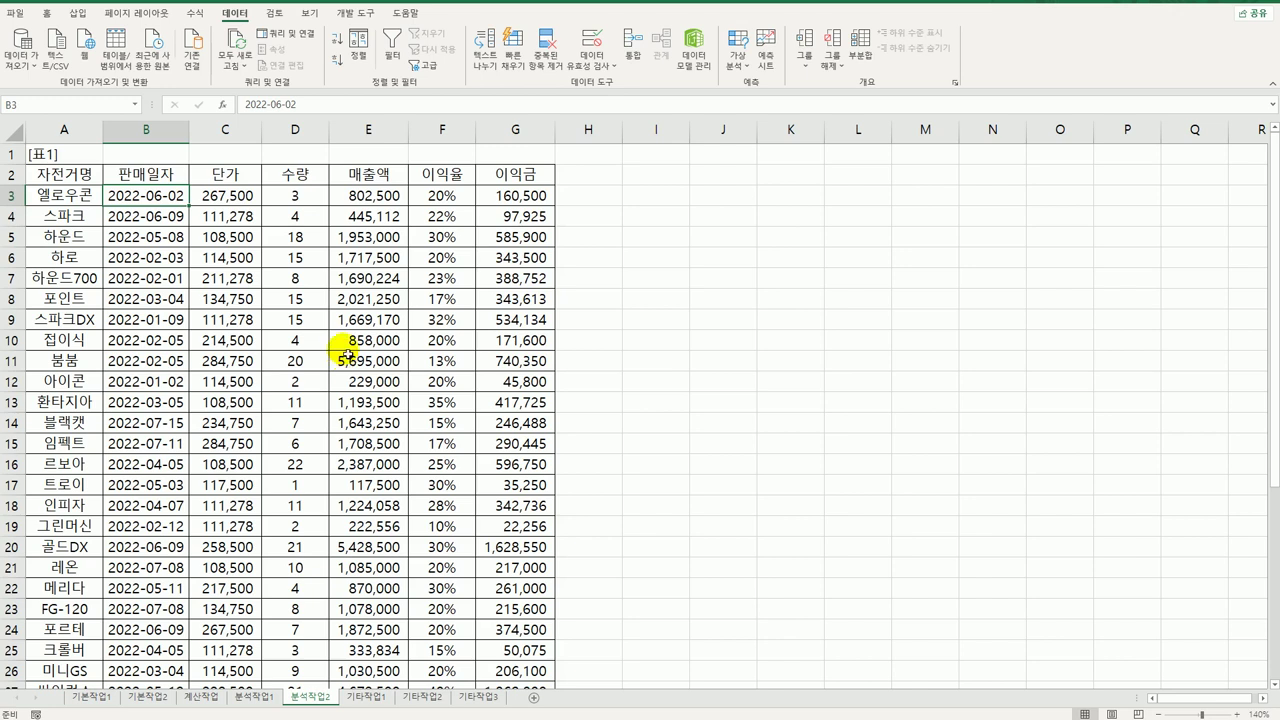
Step: Highlight the top 10 values in the 이익금 cells G3:G39 with light red fill and dark red text using conditional formatting
{"action": "left_click_drag", "start_coordinate": [514, 195], "coordinate": [514, 653]}
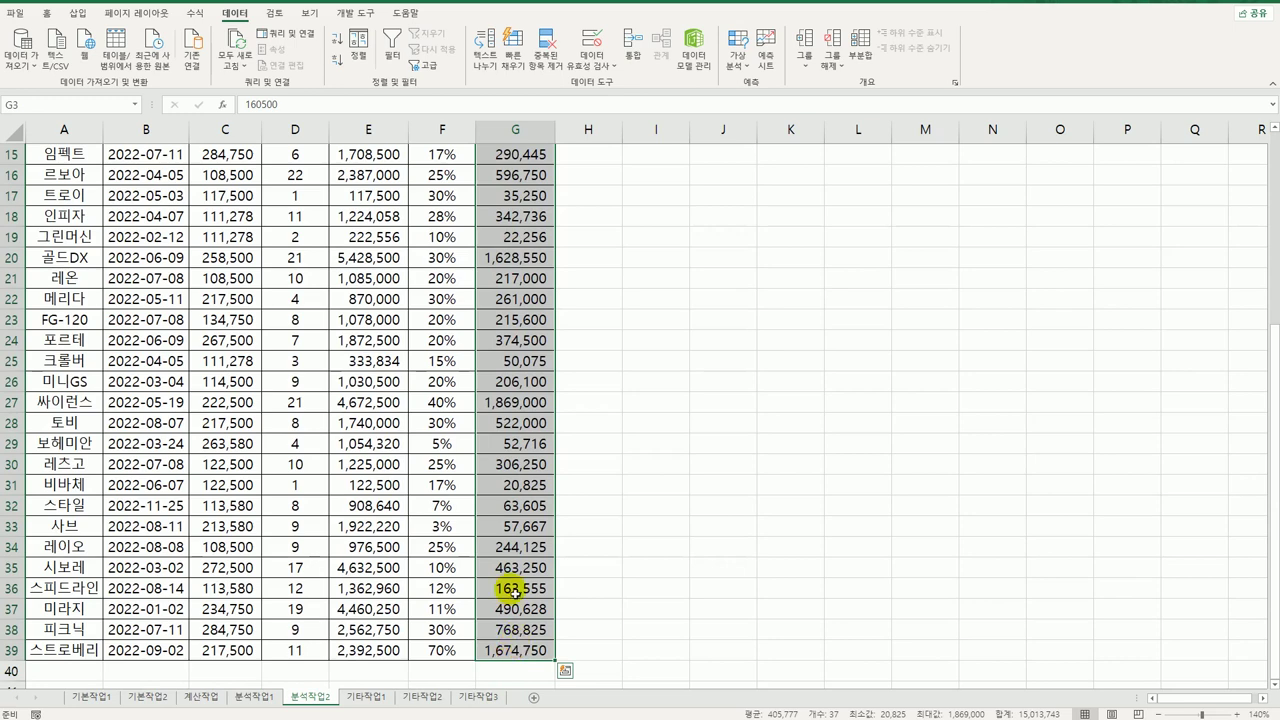
{"action": "left_click", "coordinate": [46, 13]}
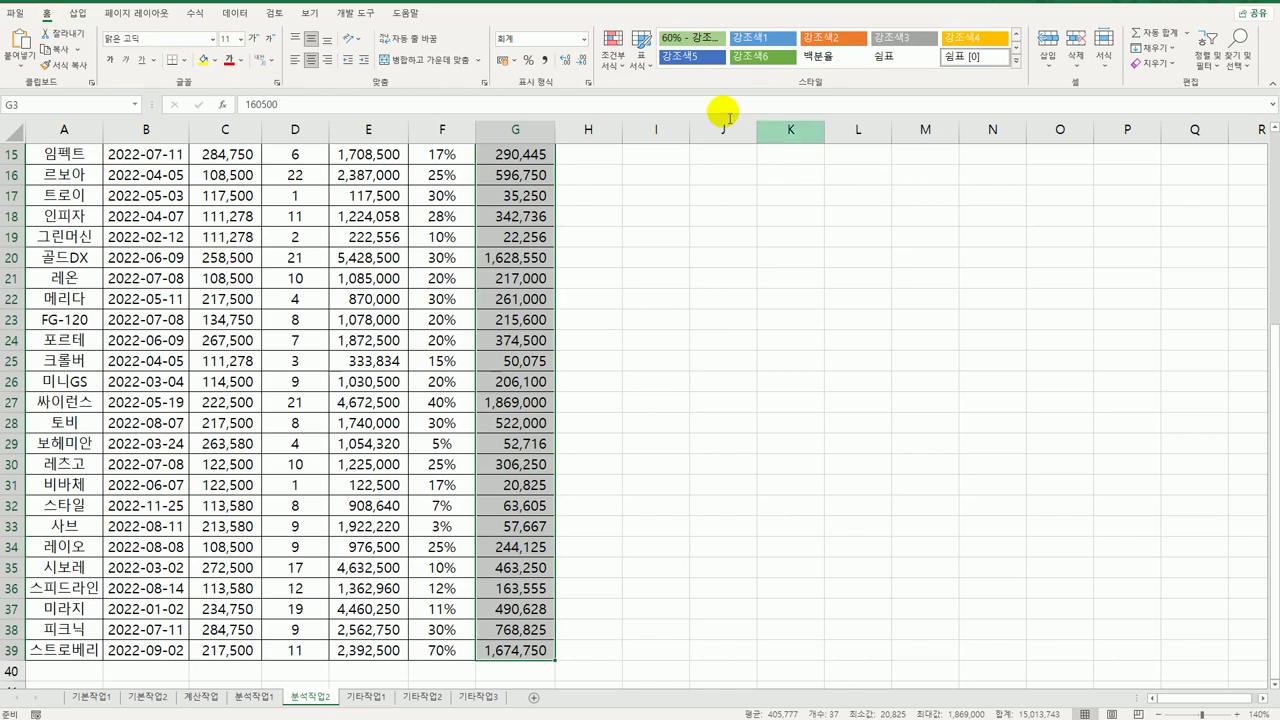
{"action": "left_click", "coordinate": [614, 50]}
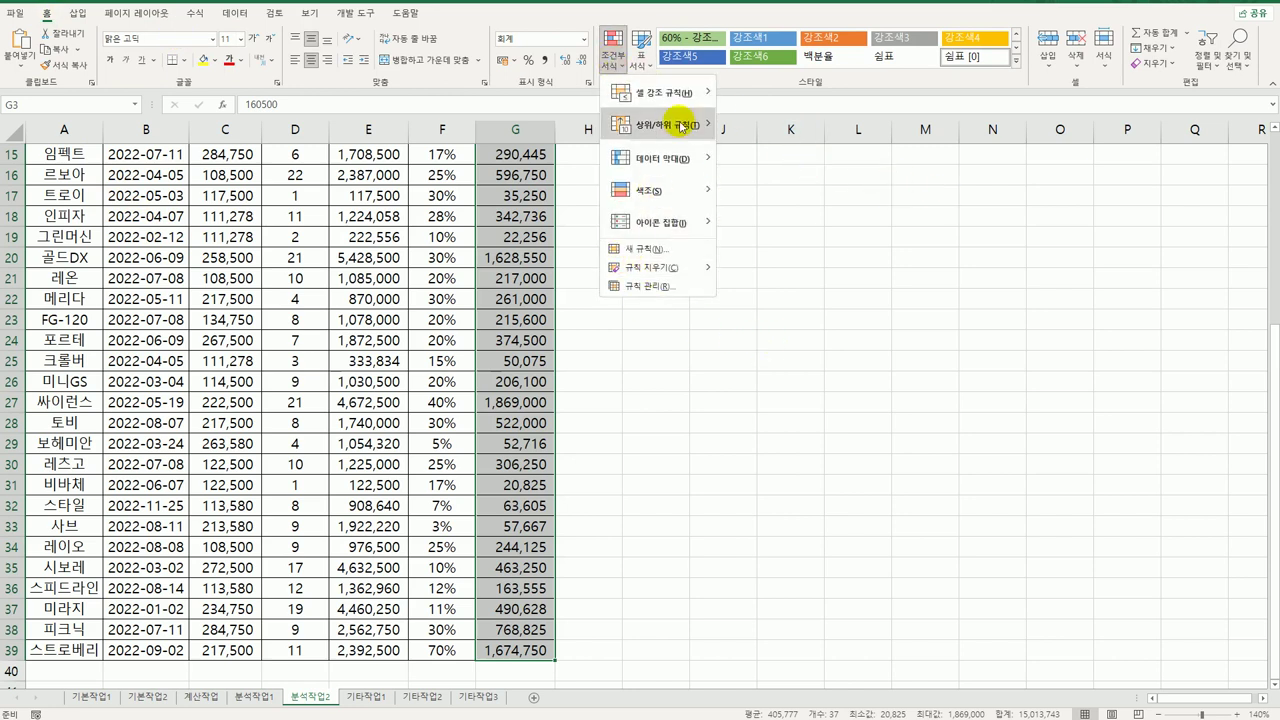
{"action": "mouse_move", "coordinate": [684, 133]}
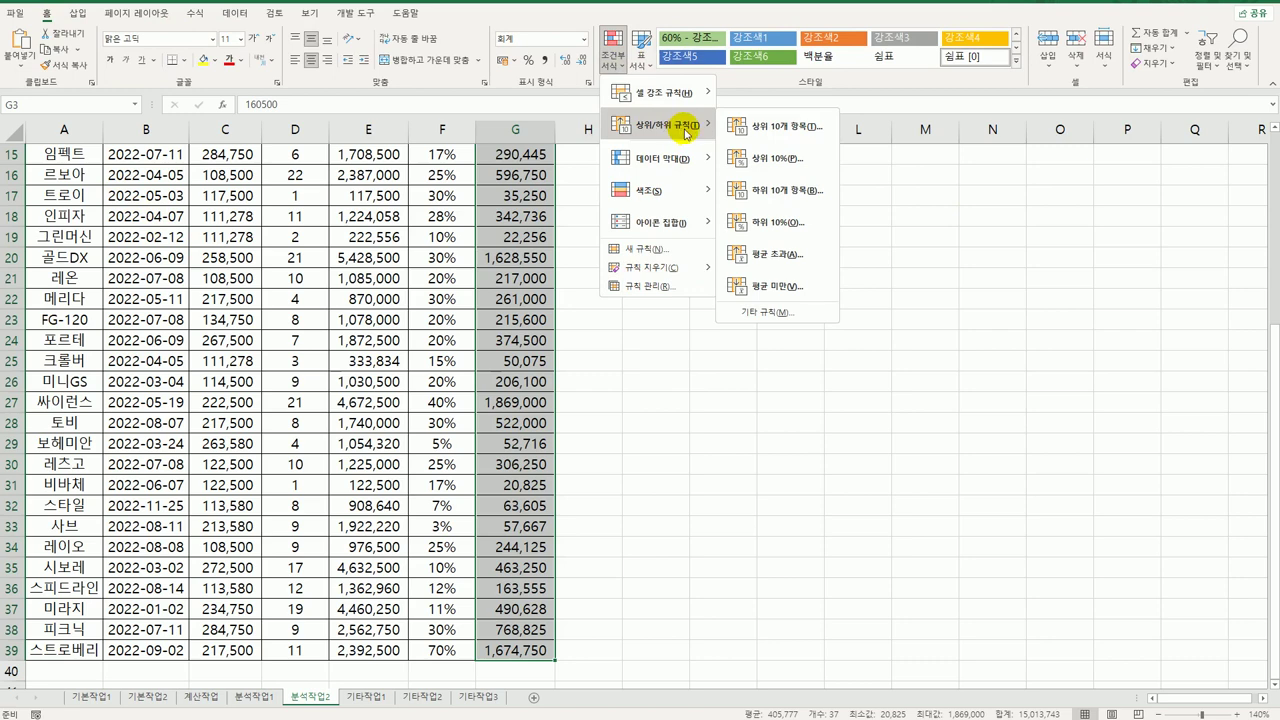
{"action": "left_click", "coordinate": [809, 133]}
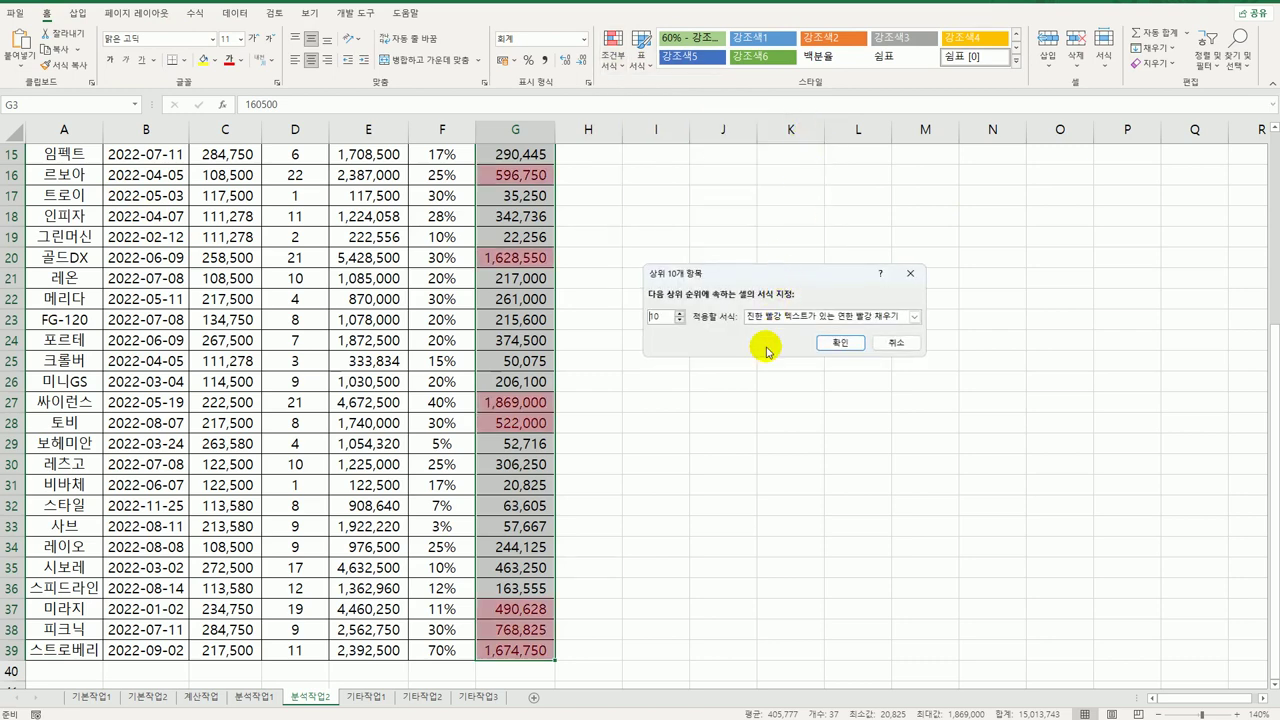
{"action": "left_click", "coordinate": [842, 343]}
{"action": "scroll", "coordinate": [757, 474], "scroll_direction": "up", "scroll_amount": 3}
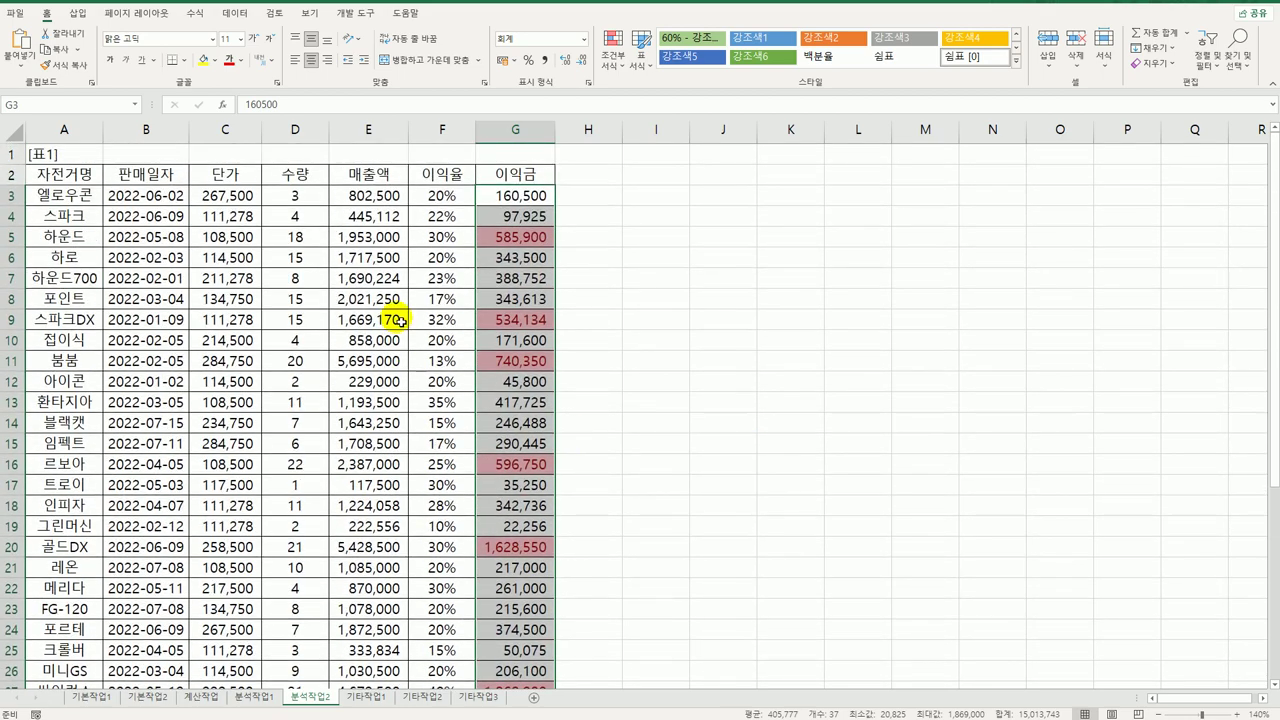
Step: Add filters to the 표1 header row and filter the 이익금 column by the light red cell color
{"action": "left_click", "coordinate": [362, 180]}
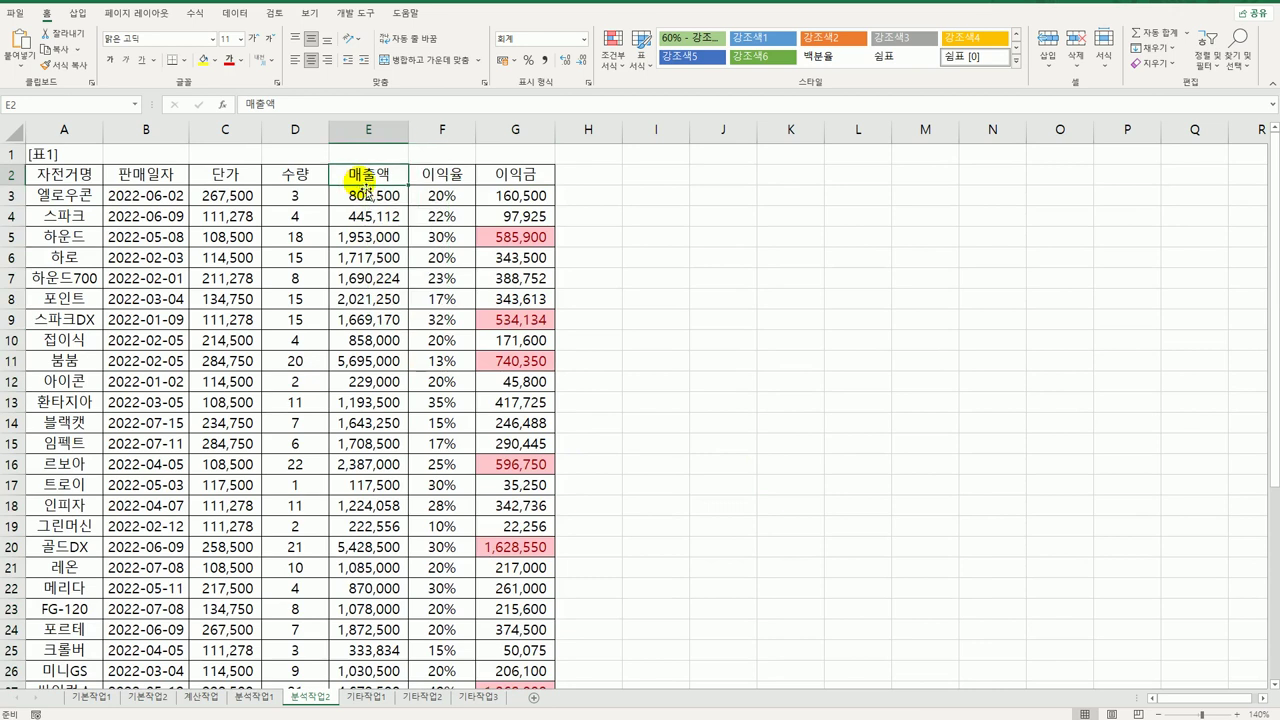
{"action": "left_click", "coordinate": [236, 12]}
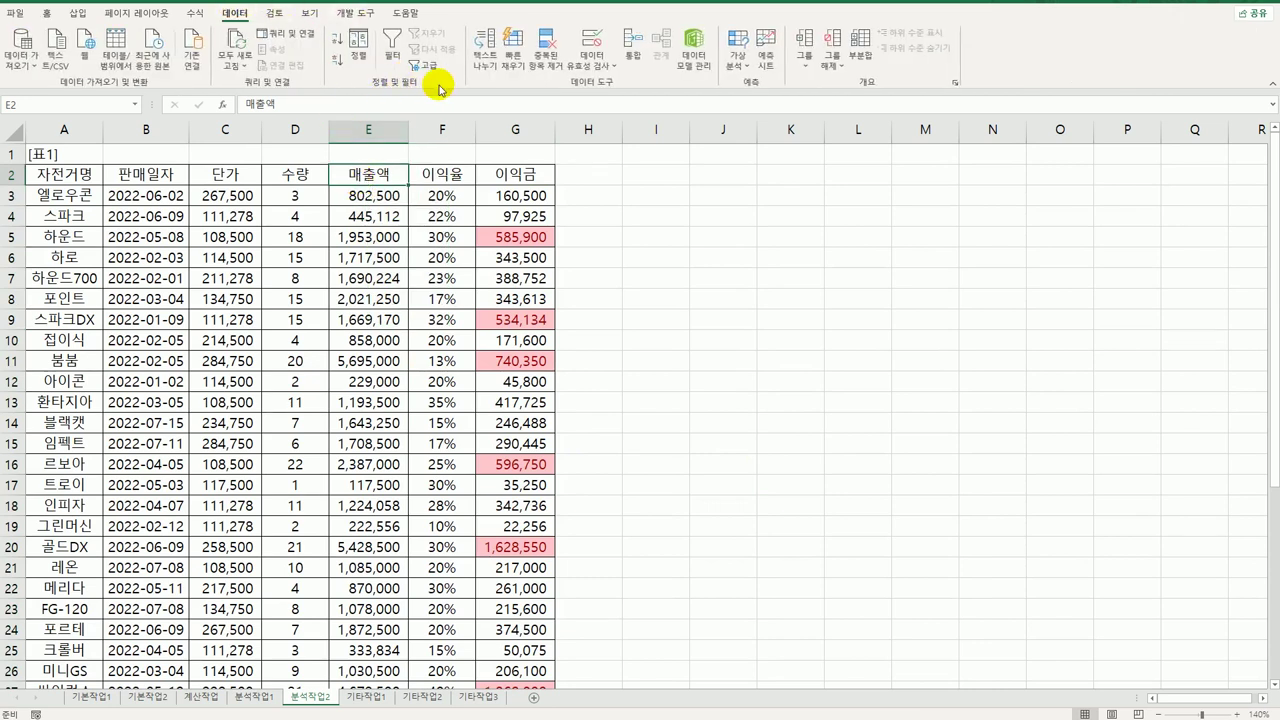
{"action": "left_click", "coordinate": [394, 58]}
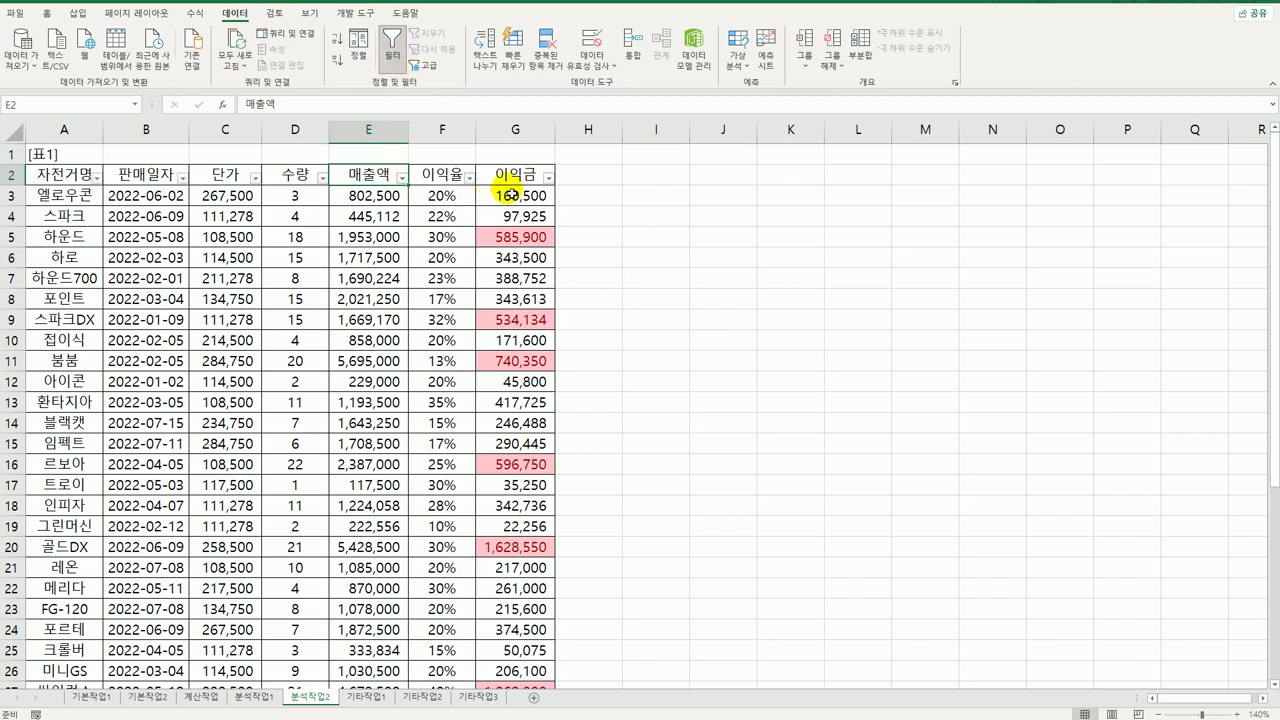
{"action": "left_click", "coordinate": [522, 176]}
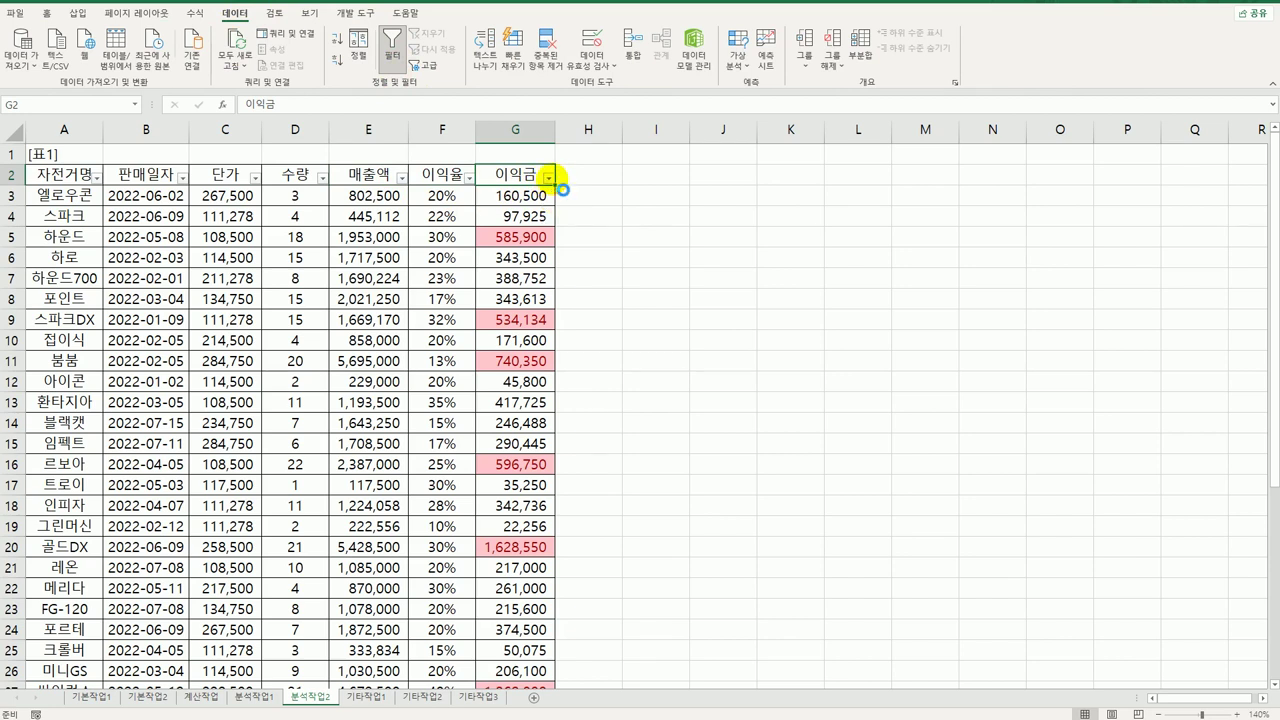
{"action": "left_click", "coordinate": [550, 180]}
{"action": "mouse_move", "coordinate": [495, 293]}
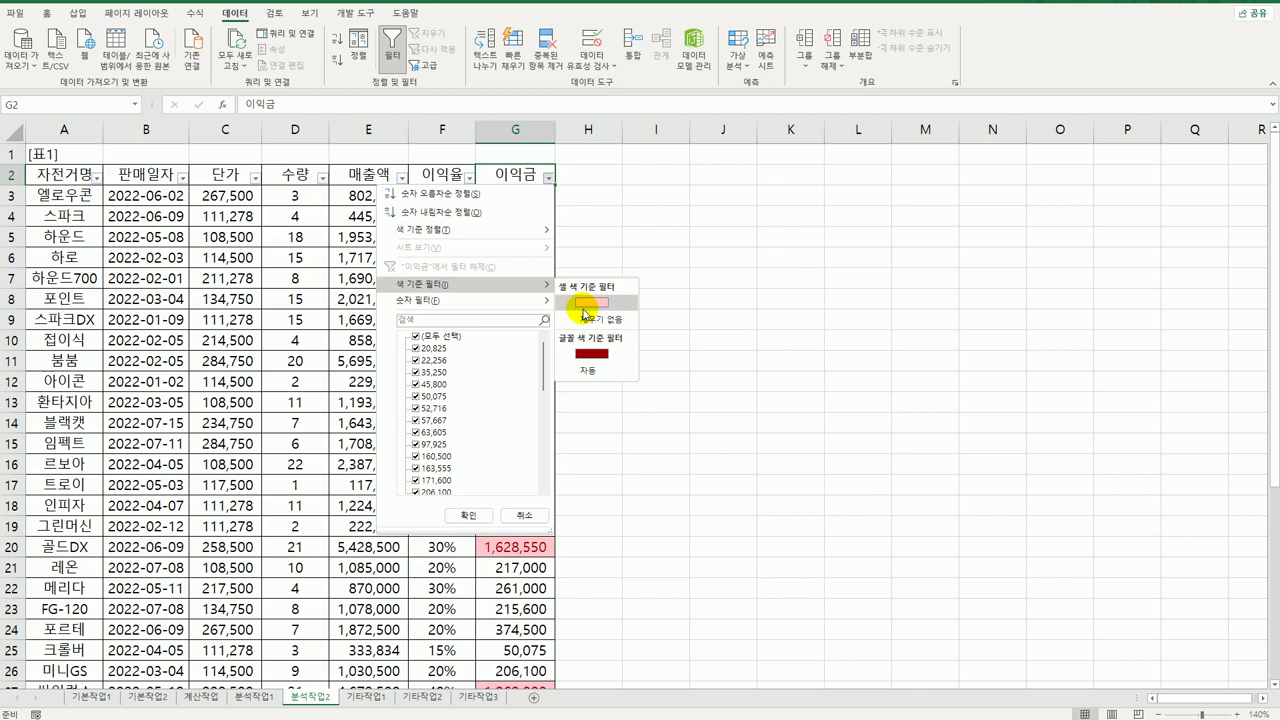
{"action": "left_click", "coordinate": [588, 304]}
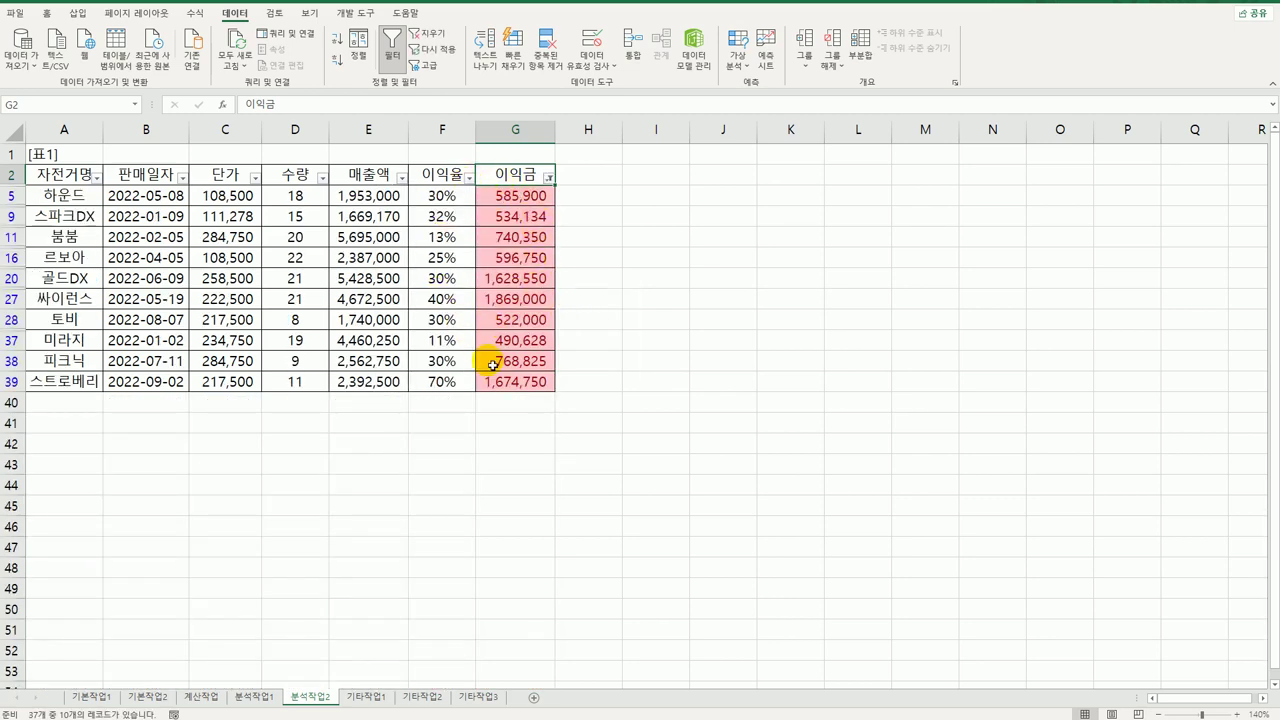
Step: Sort the color-filtered 표1 rows by the 이익금 column in descending order
{"action": "left_click", "coordinate": [549, 178]}
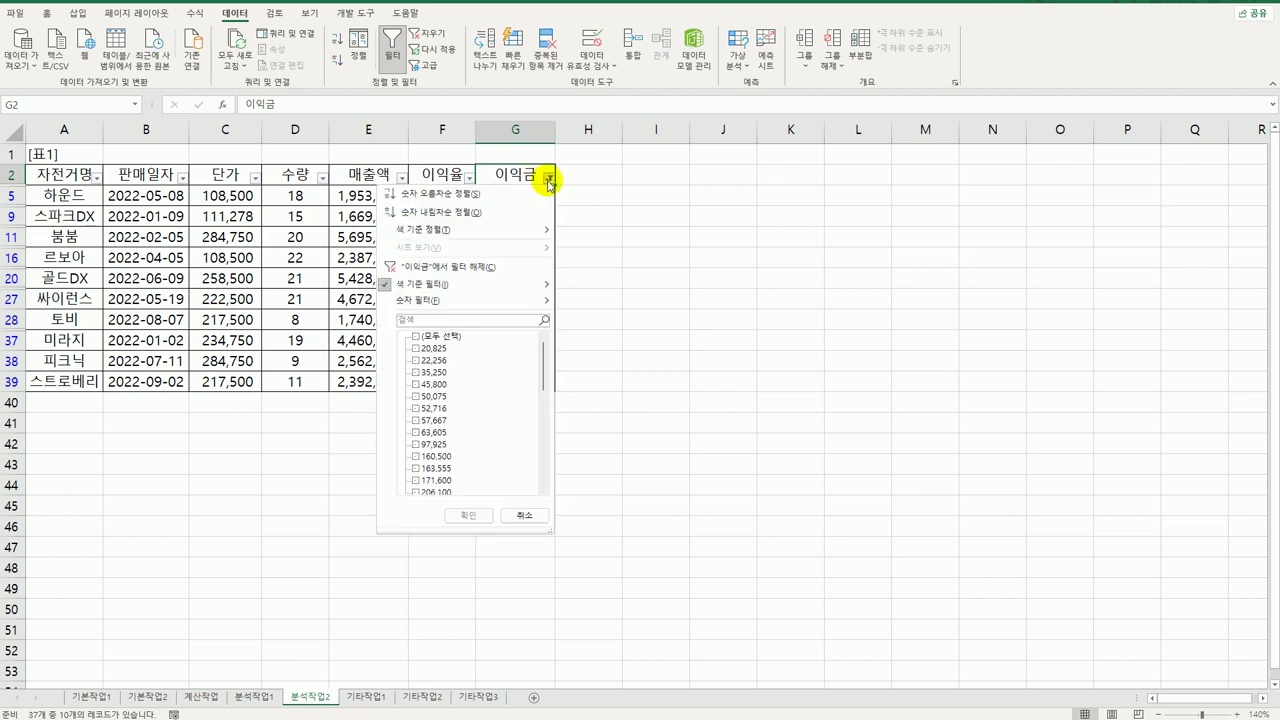
{"action": "left_click", "coordinate": [468, 216]}
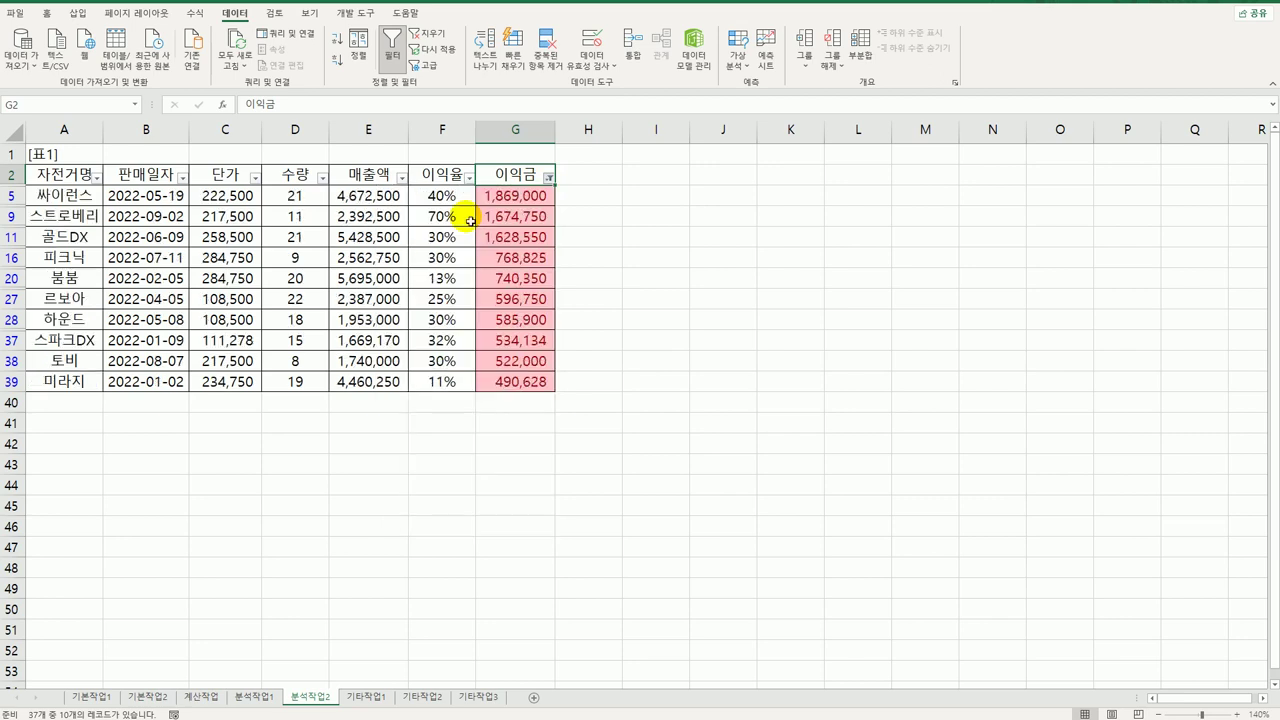
{"action": "left_click", "coordinate": [637, 332]}
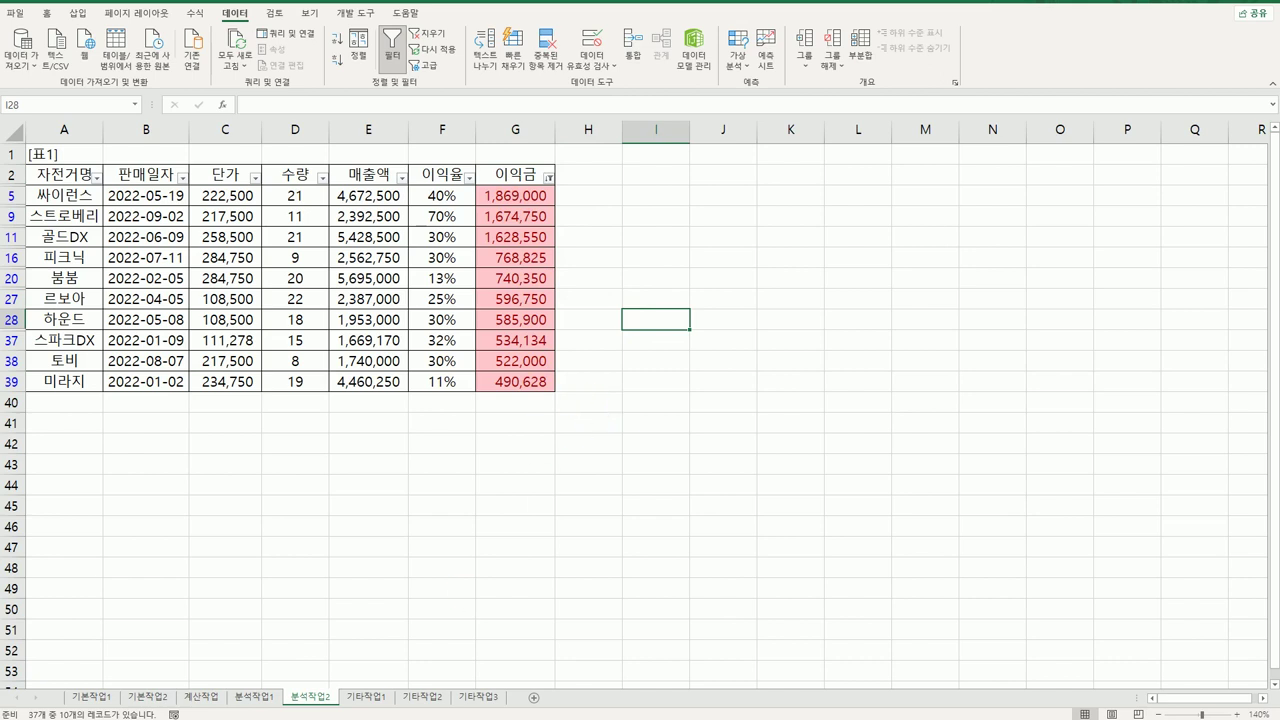
Step: On sheet 기타작업1, switch the chart's rows and columns and apply the chart style 스타일 6
{"action": "left_click", "coordinate": [384, 707]}
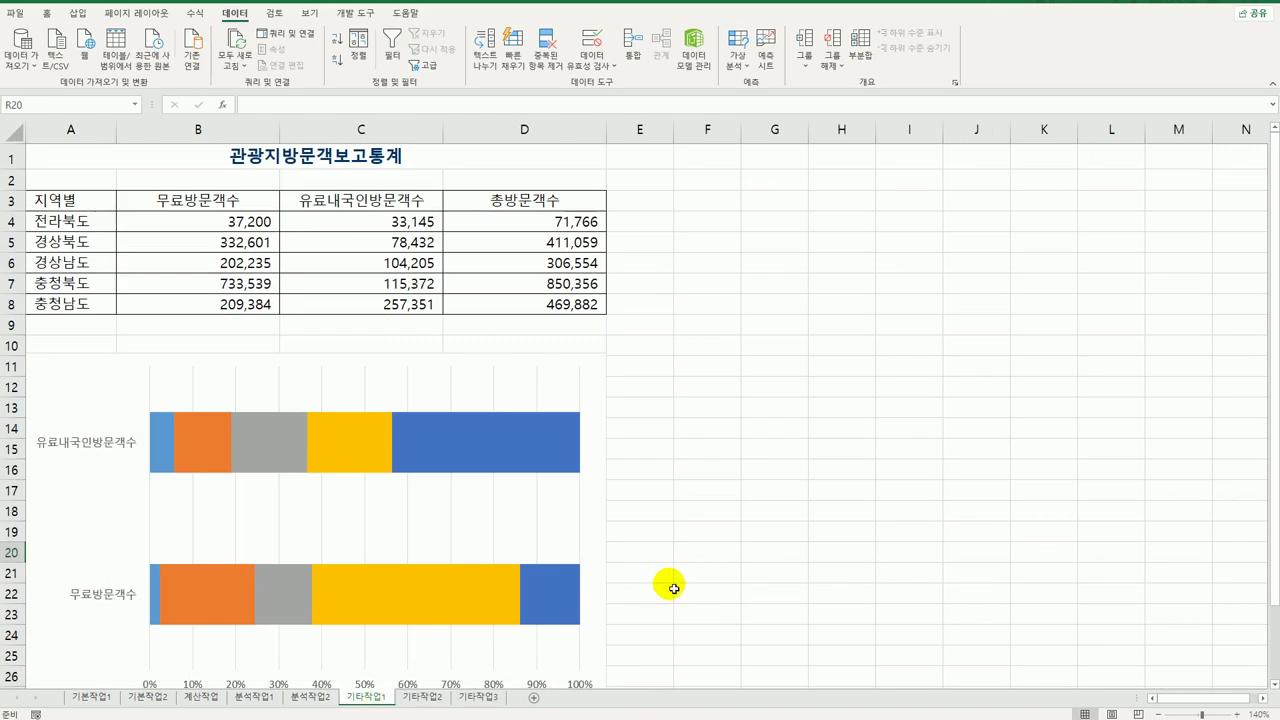
{"action": "left_click", "coordinate": [569, 359]}
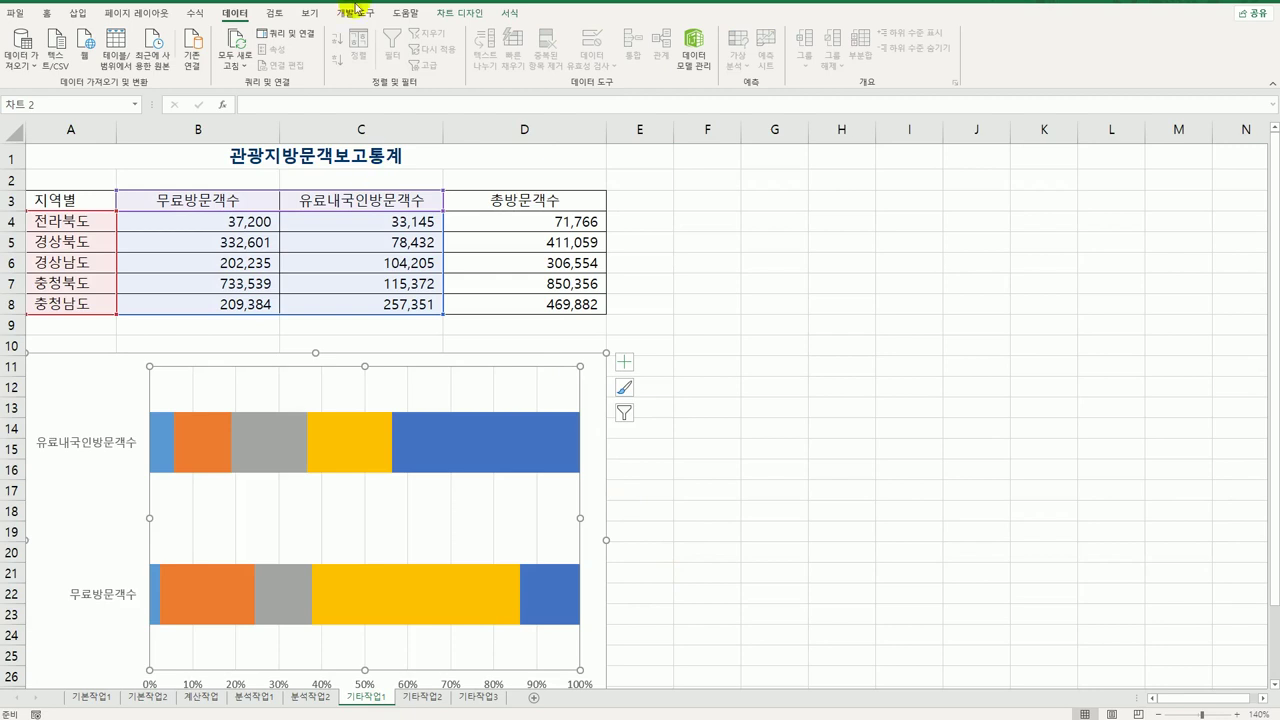
{"action": "left_click", "coordinate": [459, 12]}
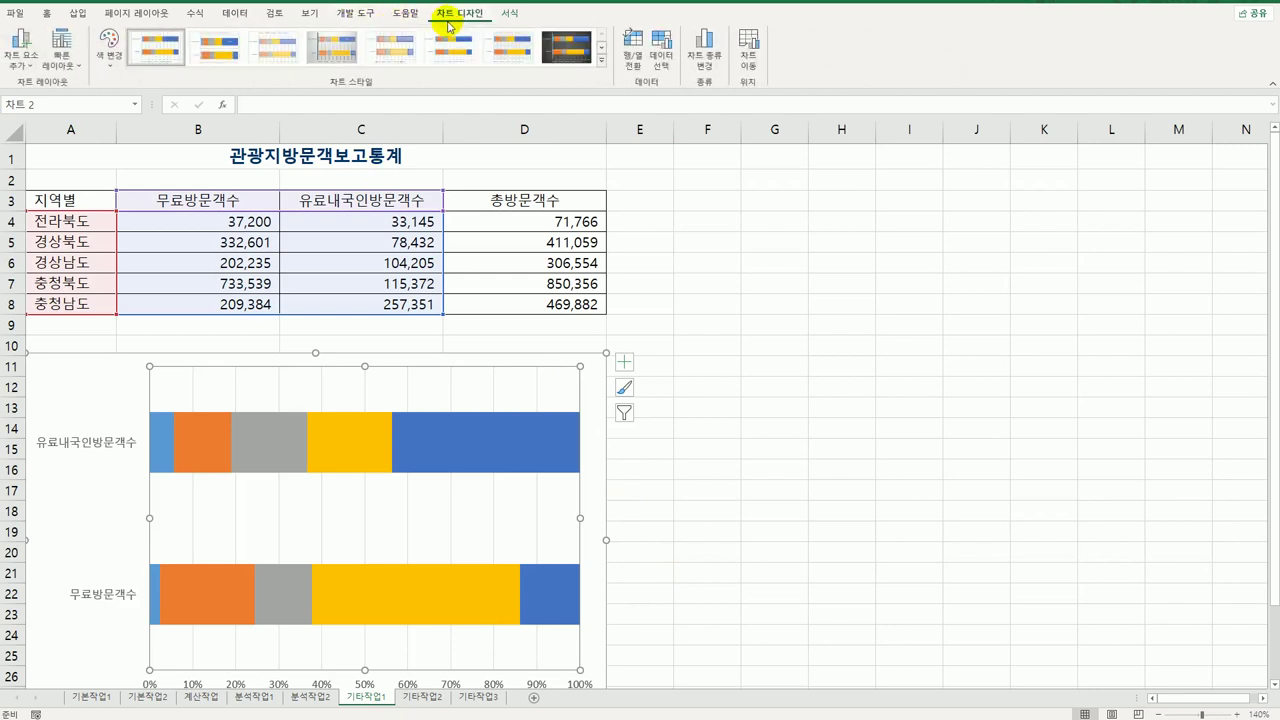
{"action": "left_click", "coordinate": [634, 67]}
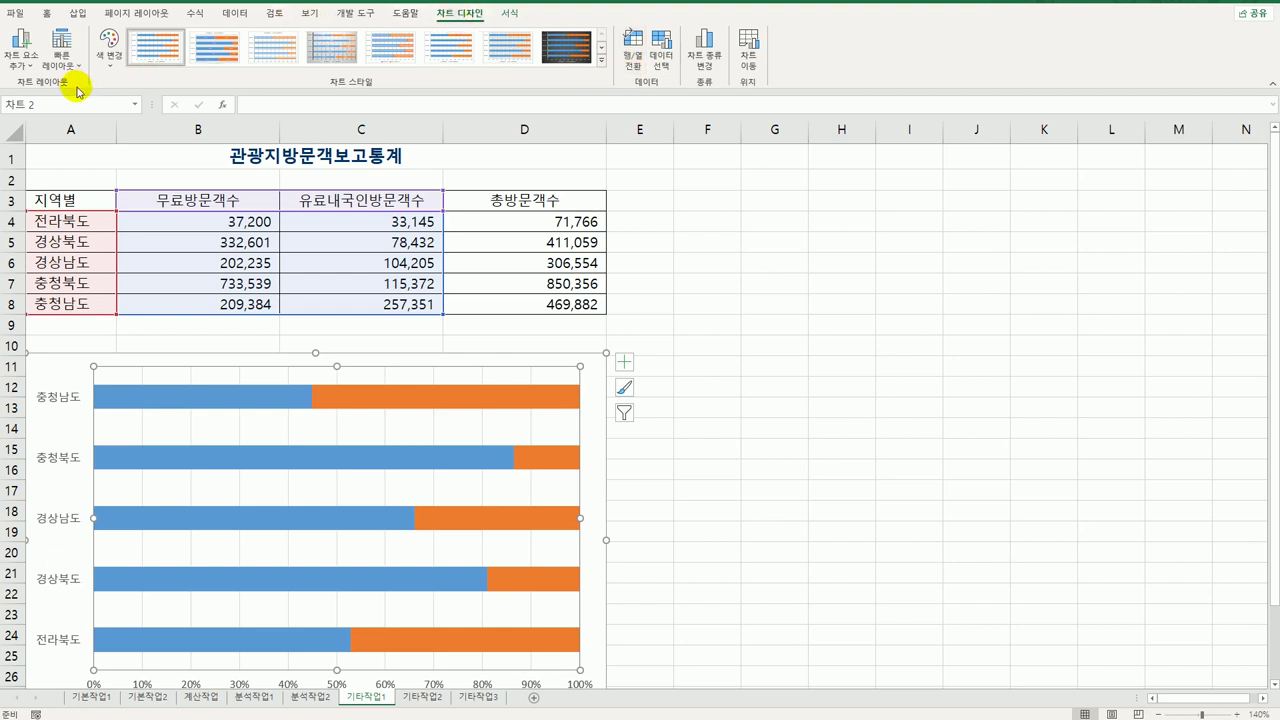
{"action": "left_click", "coordinate": [601, 61]}
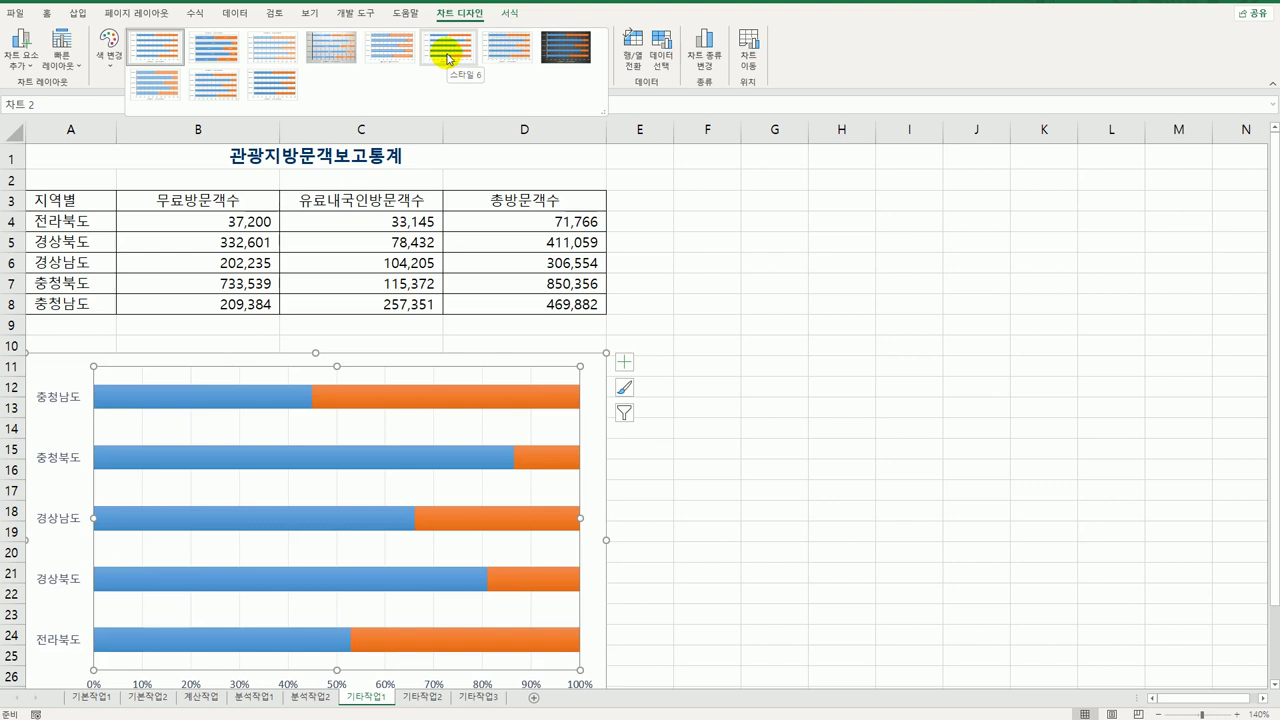
{"action": "left_click", "coordinate": [447, 50]}
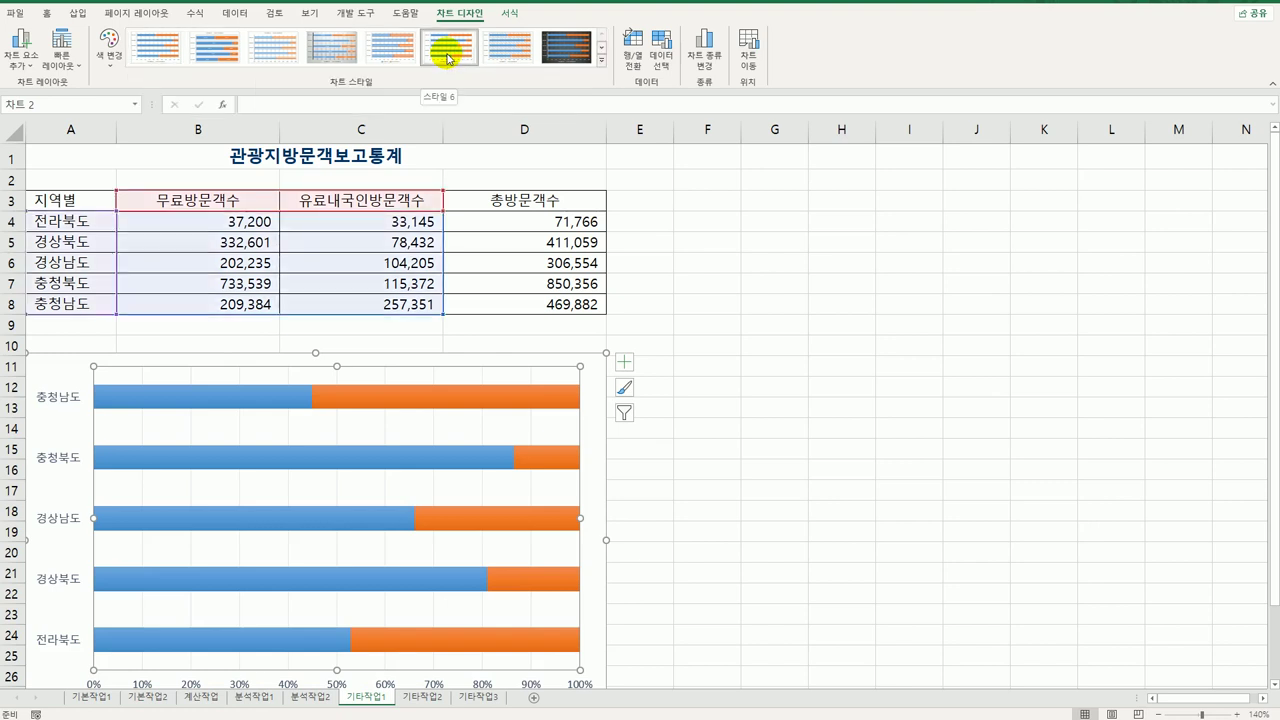
Step: Add a chart title reading 지역별 방문객 보고
{"action": "left_click", "coordinate": [630, 363]}
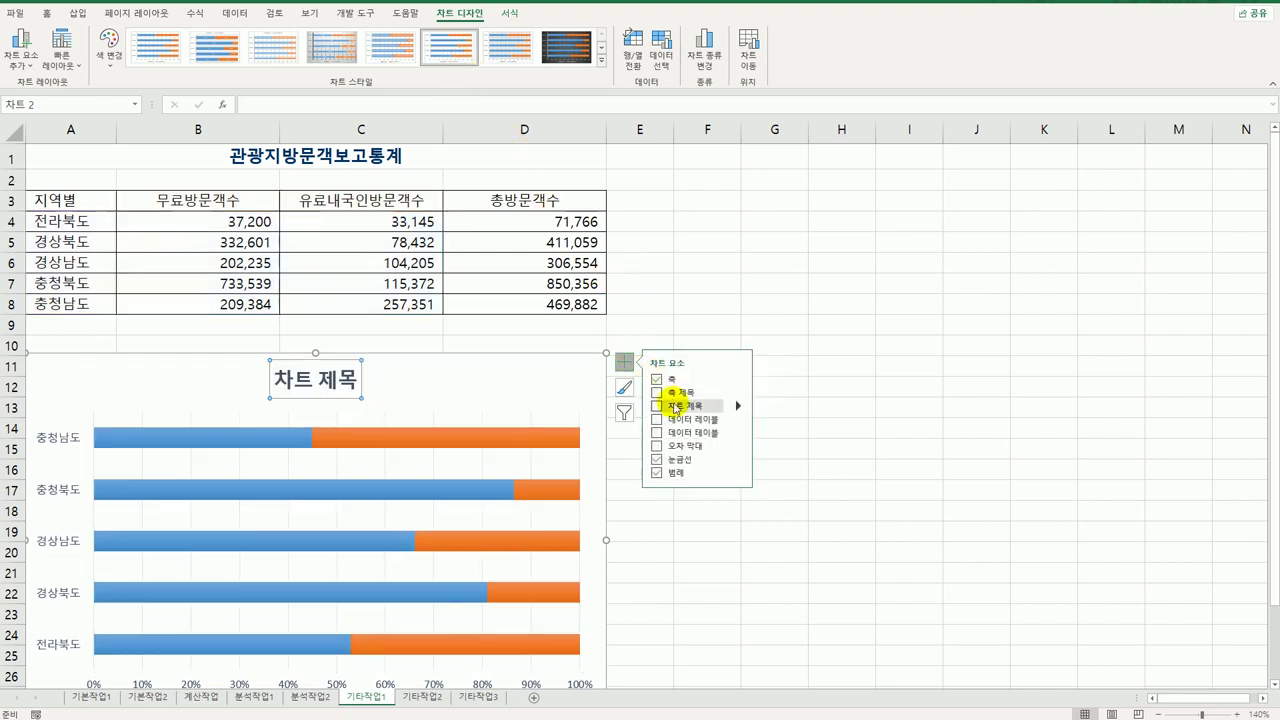
{"action": "left_click", "coordinate": [657, 406]}
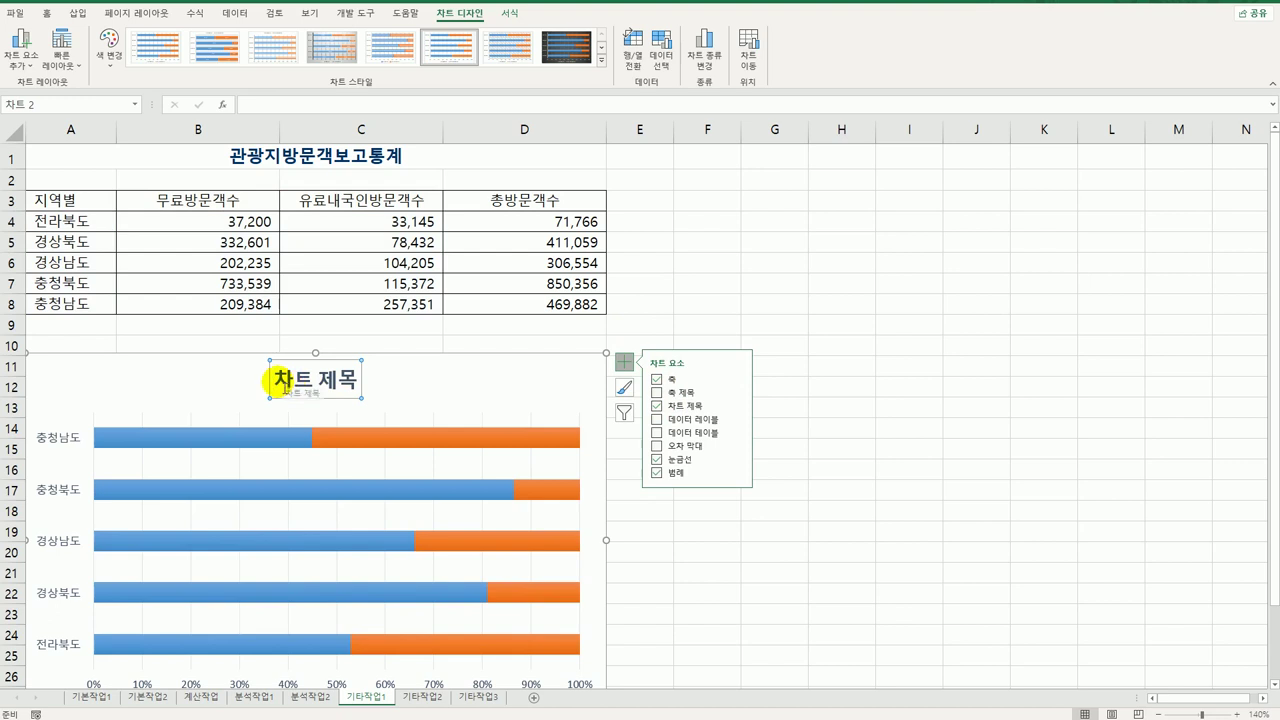
{"action": "left_click_drag", "start_coordinate": [270, 380], "coordinate": [360, 386]}
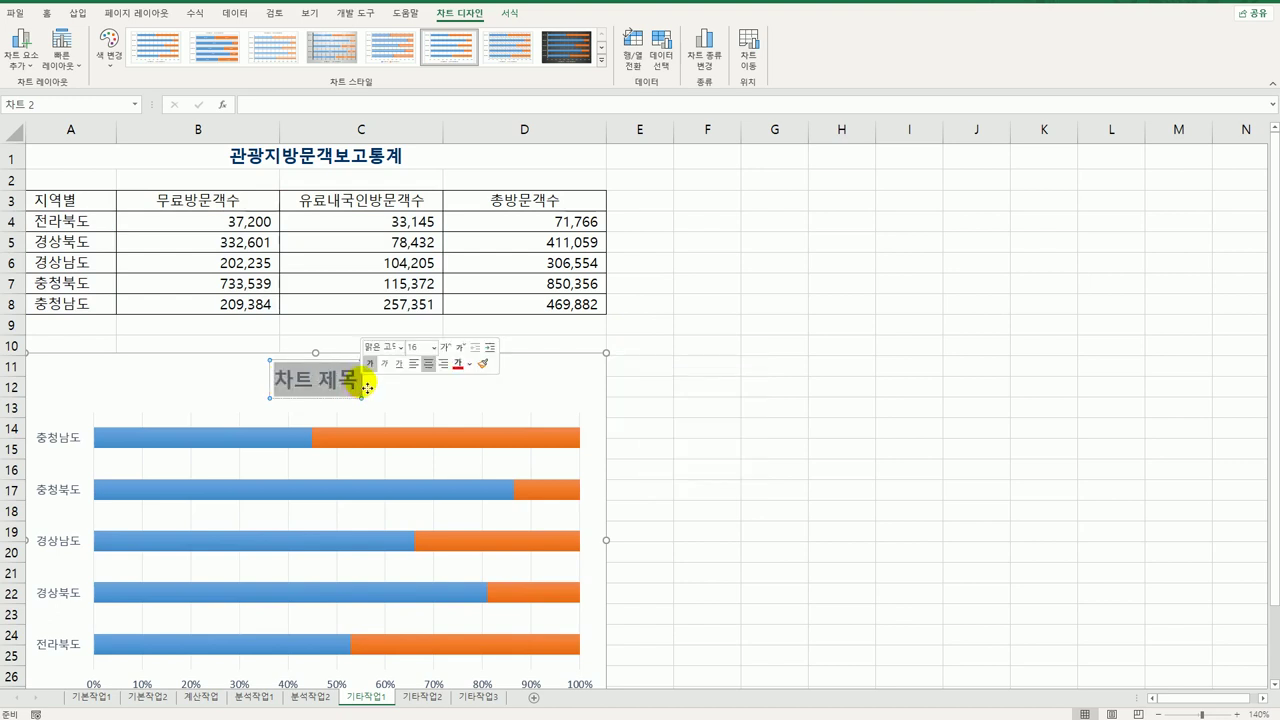
{"action": "type", "text": "지역벼"}
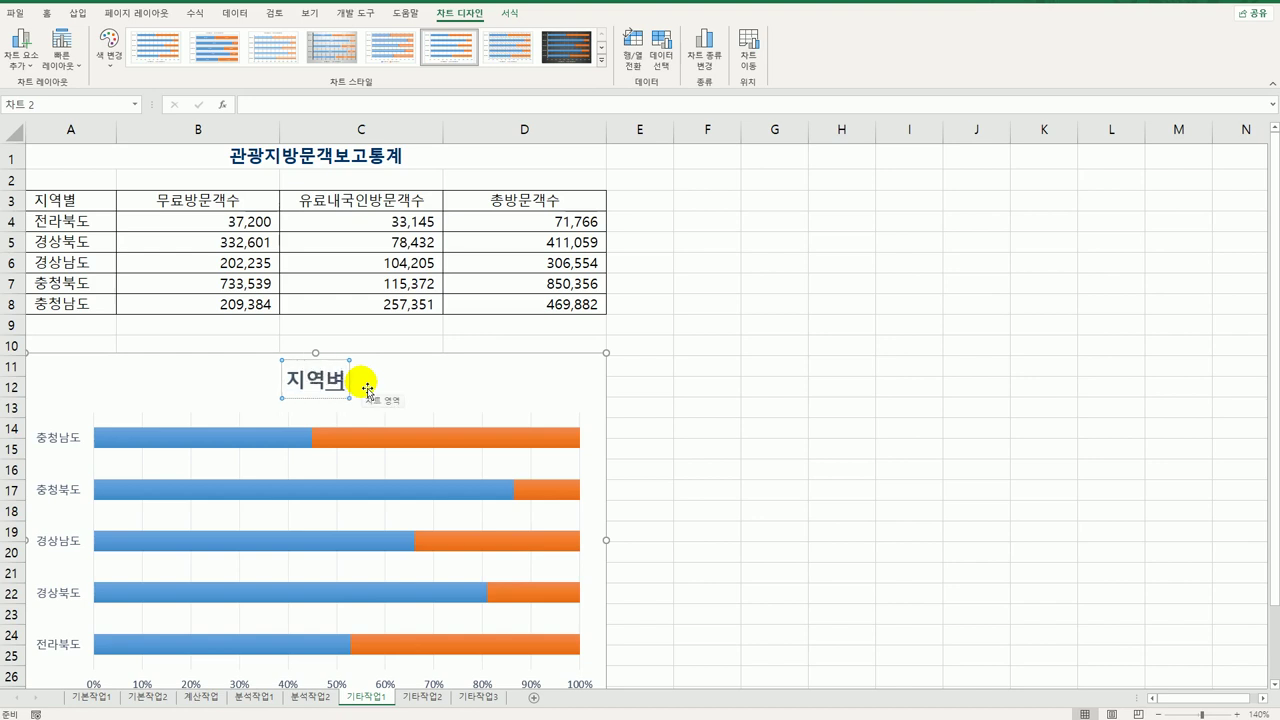
{"action": "type", "text": "ㄹ 방문개"}
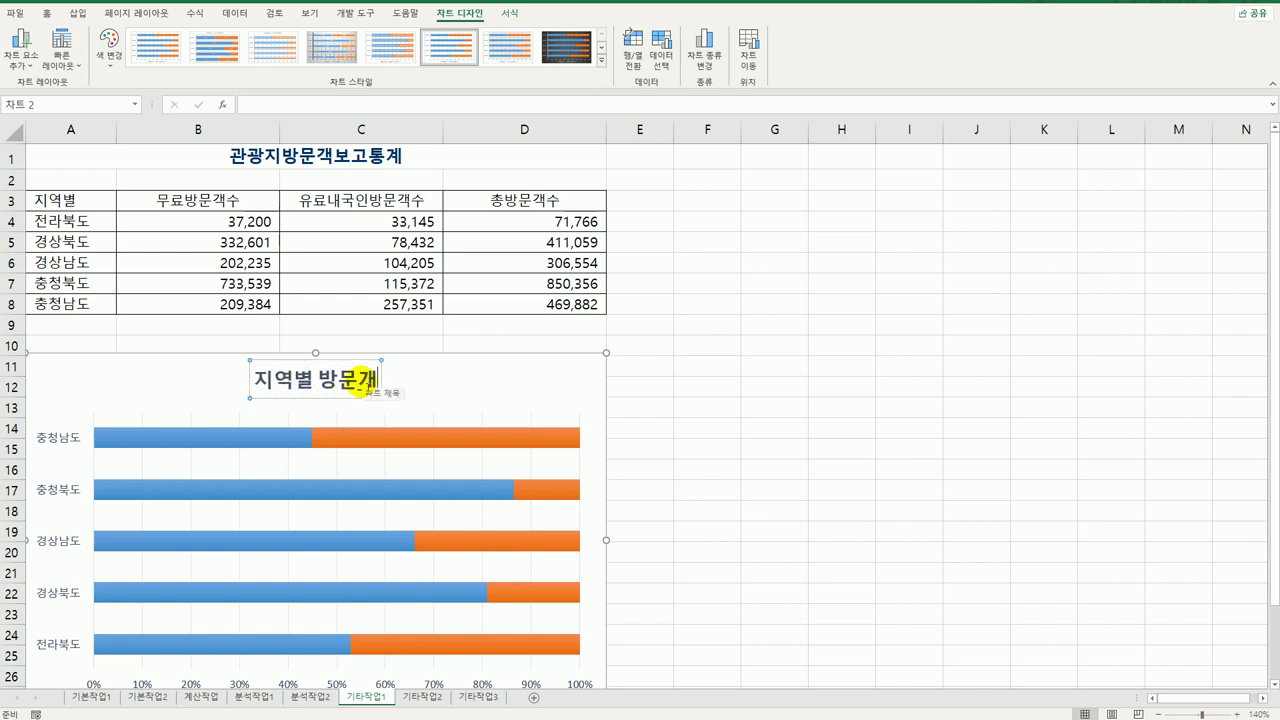
{"action": "type", "text": "ㄱ 보고"}
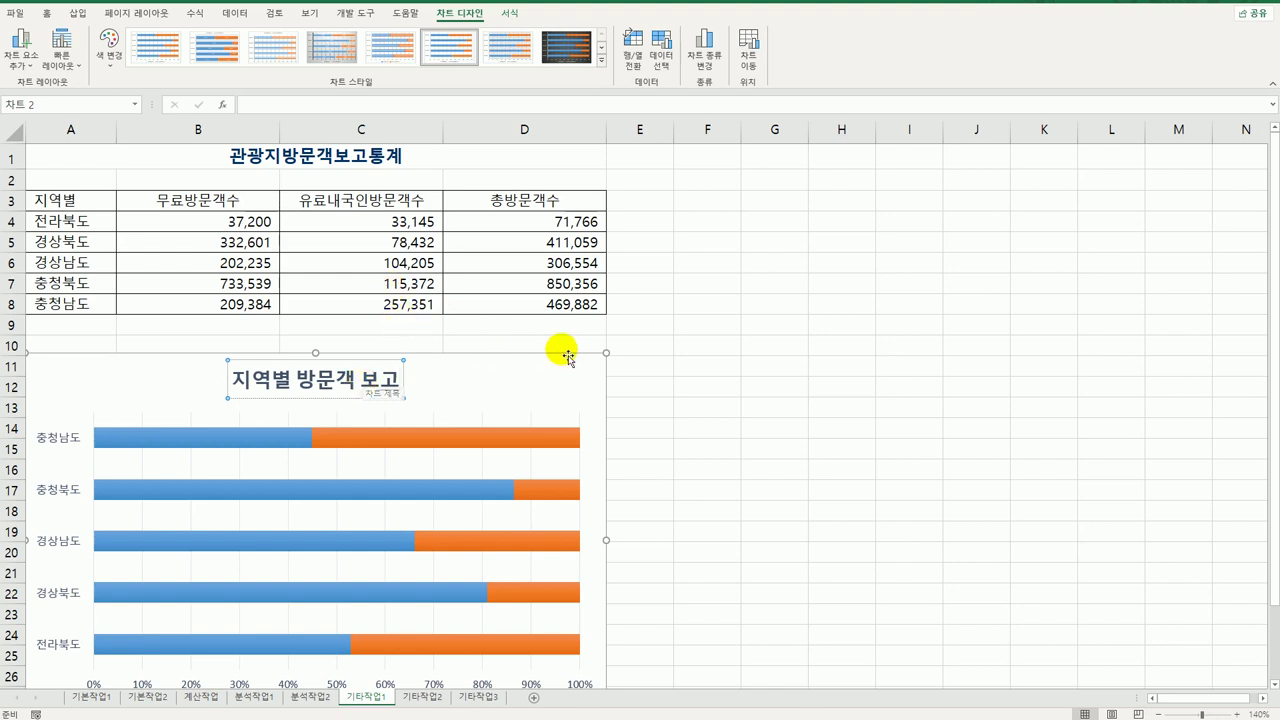
{"action": "left_click", "coordinate": [600, 372]}
Step: Add a primary horizontal axis title reading 방문객 비율
{"action": "left_click", "coordinate": [624, 364]}
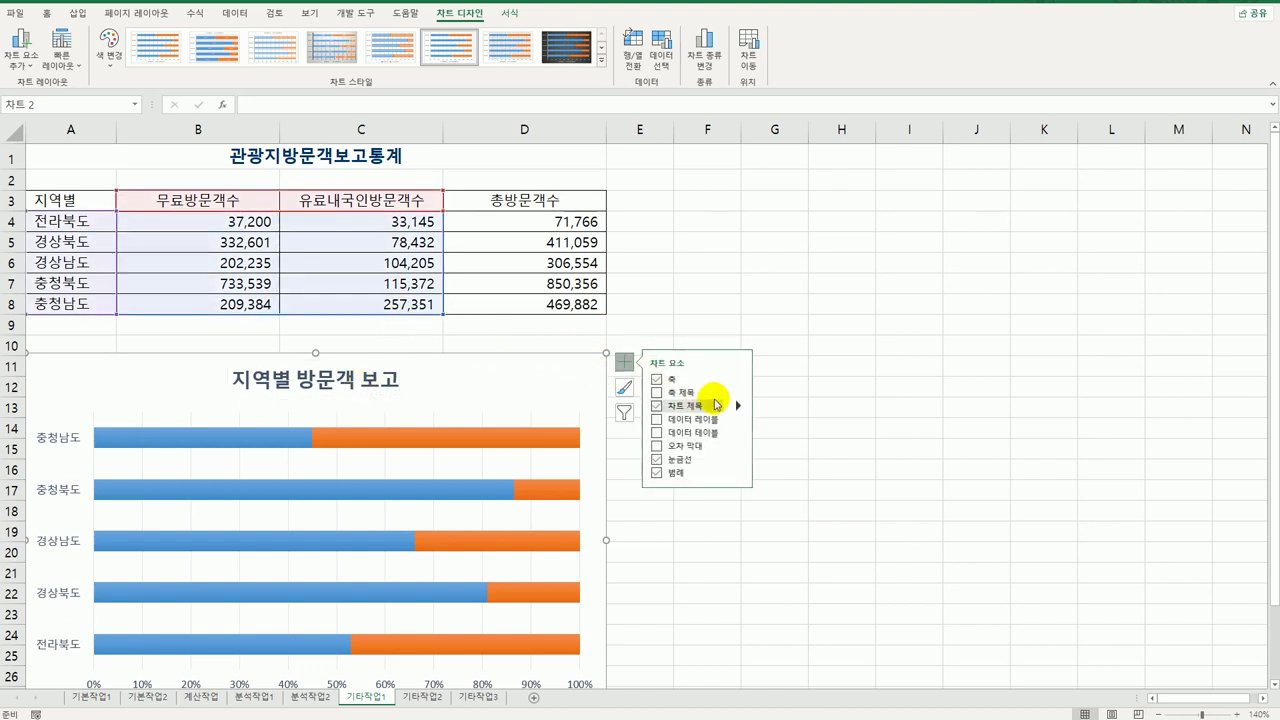
{"action": "left_click", "coordinate": [737, 394]}
{"action": "left_click", "coordinate": [765, 396]}
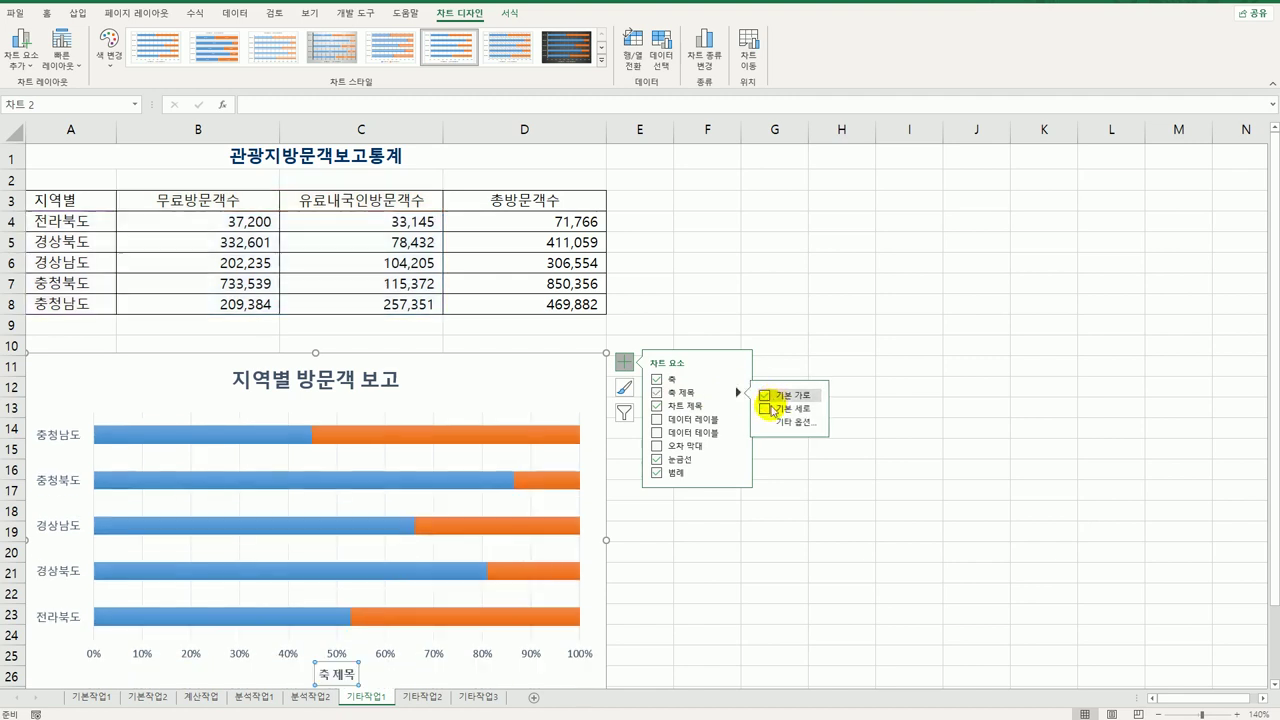
{"action": "scroll", "coordinate": [500, 570], "scroll_direction": "down", "scroll_amount": 3}
{"action": "left_click", "coordinate": [325, 485]}
{"action": "left_click_drag", "start_coordinate": [325, 485], "coordinate": [356, 484]}
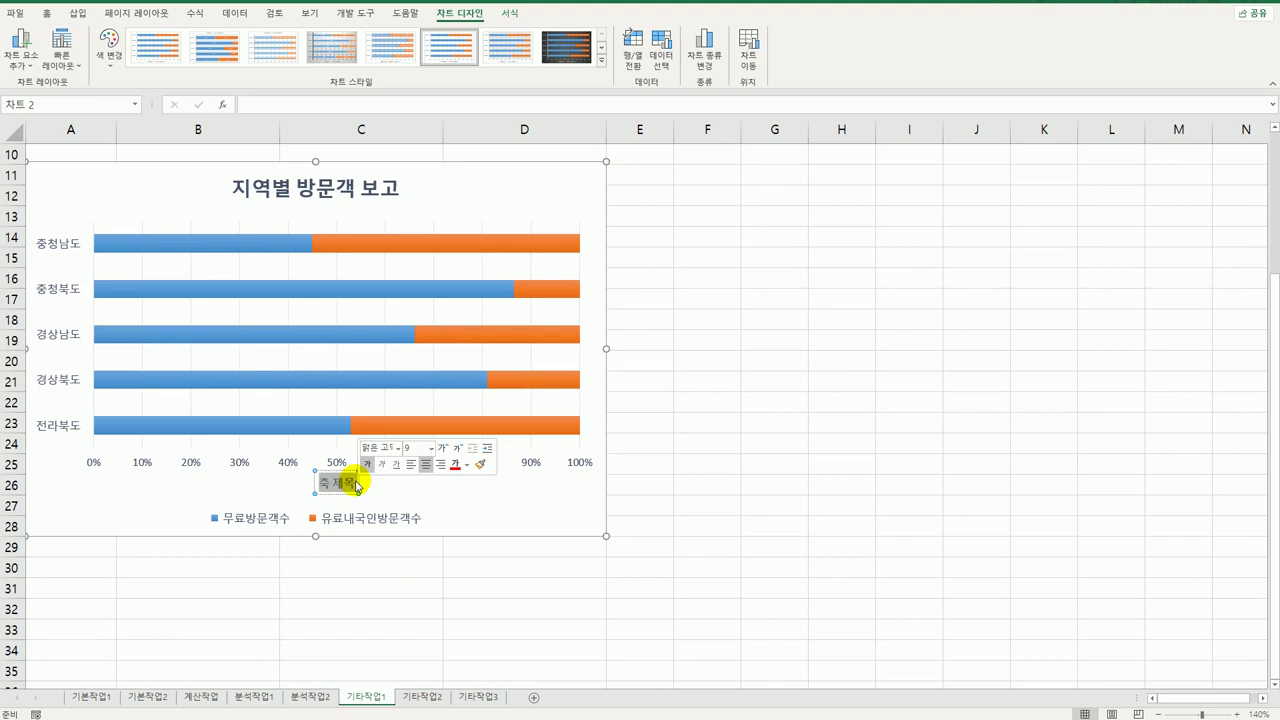
{"action": "type", "text": "방문객 보"}
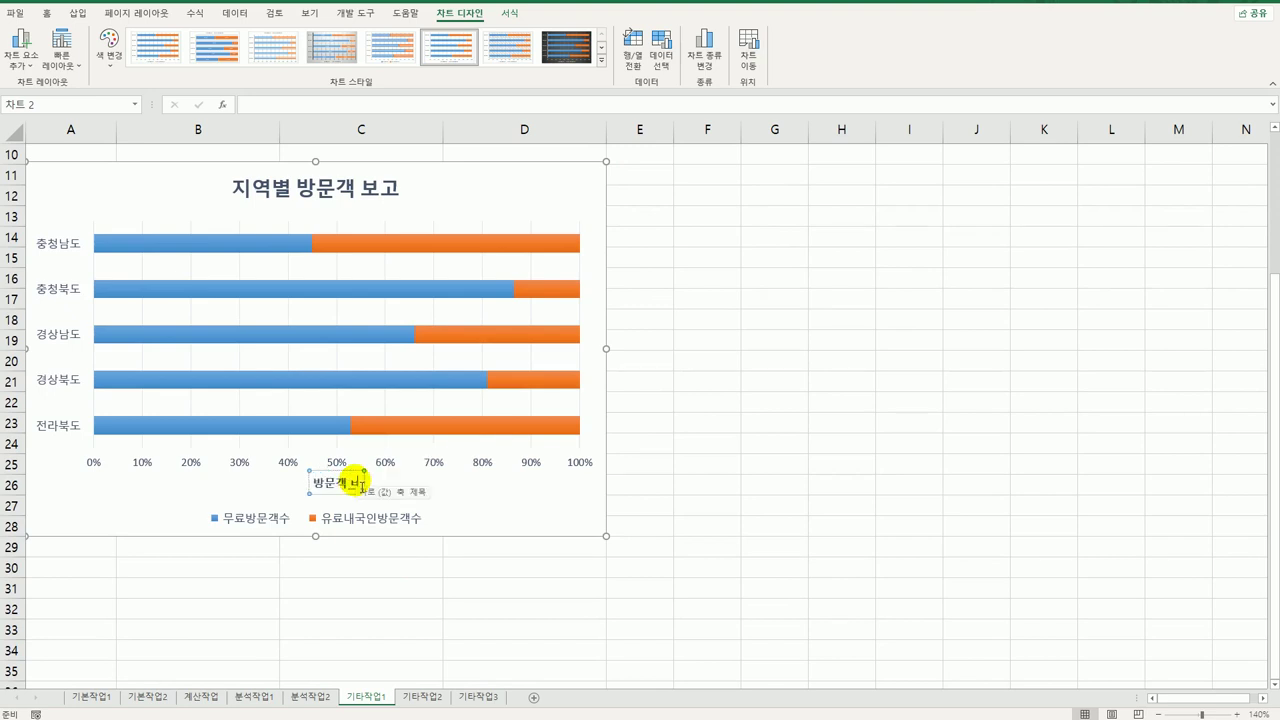
{"action": "type", "text": "율"}
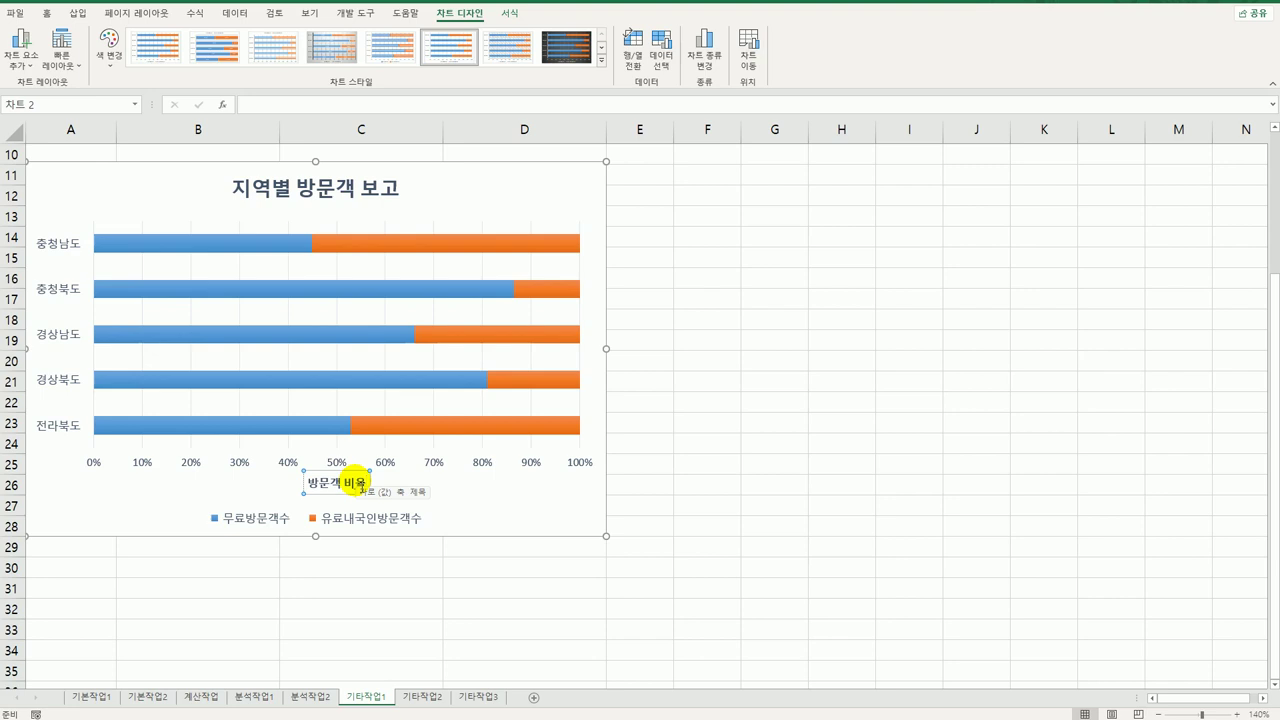
Step: Add a centered data label to only the 충청북도 bar of the 무료방문객수 series and place the legend at the top of the chart
{"action": "left_click", "coordinate": [333, 290]}
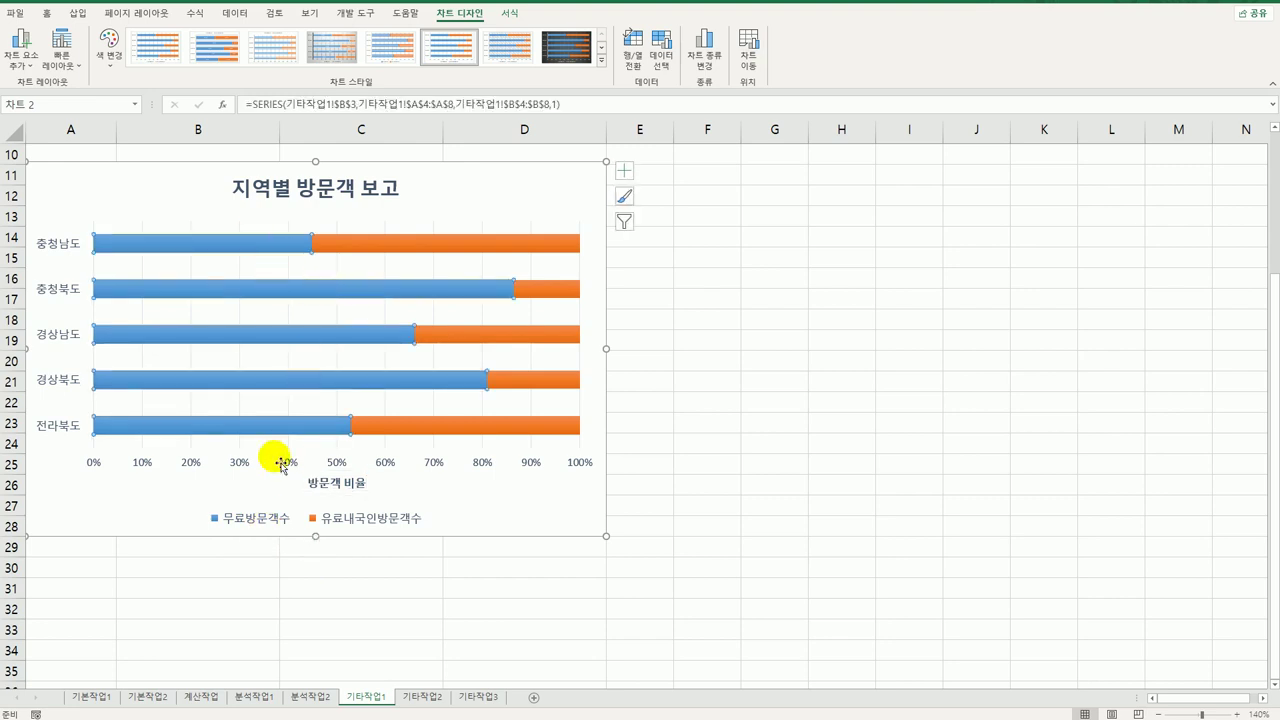
{"action": "left_click", "coordinate": [301, 292]}
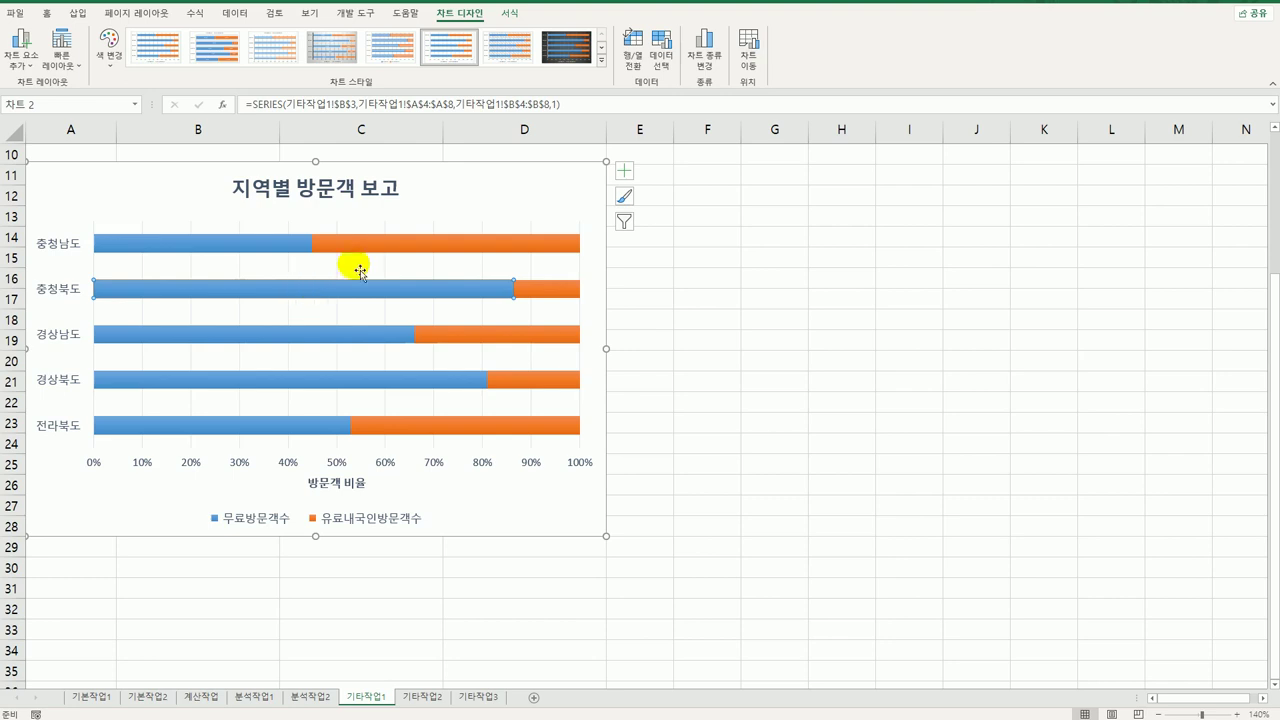
{"action": "left_click", "coordinate": [625, 170]}
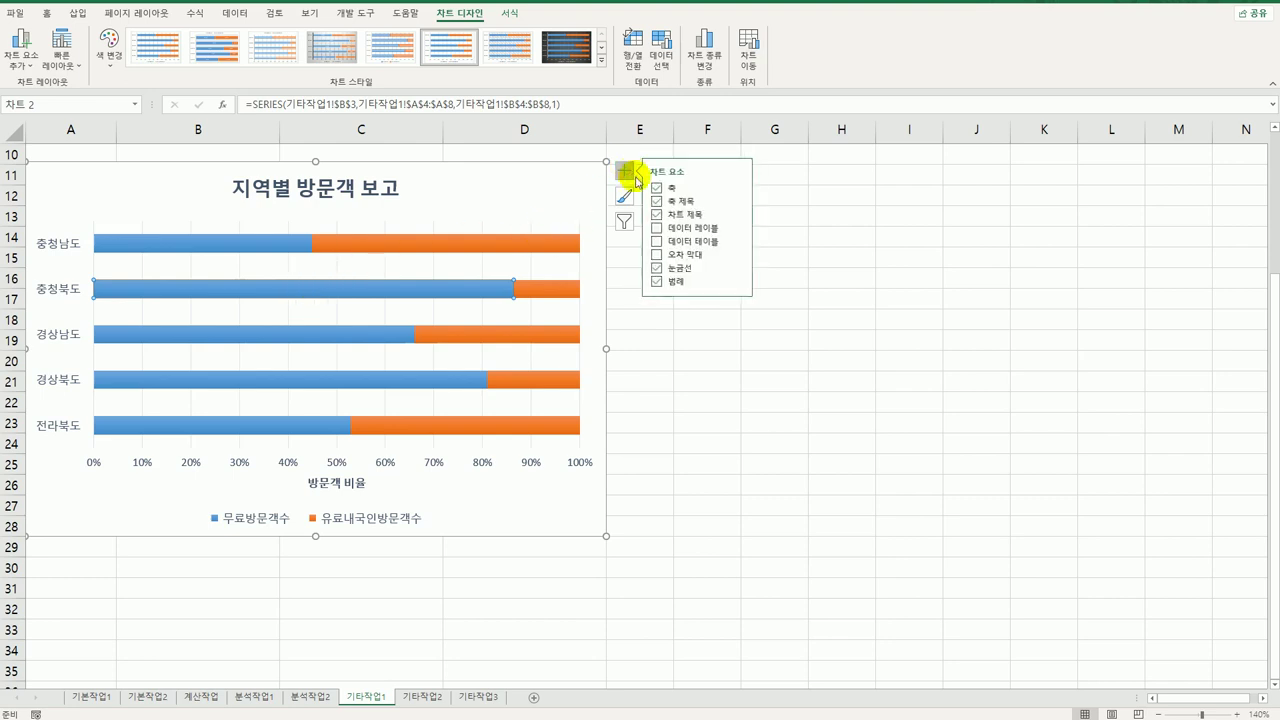
{"action": "mouse_move", "coordinate": [740, 232]}
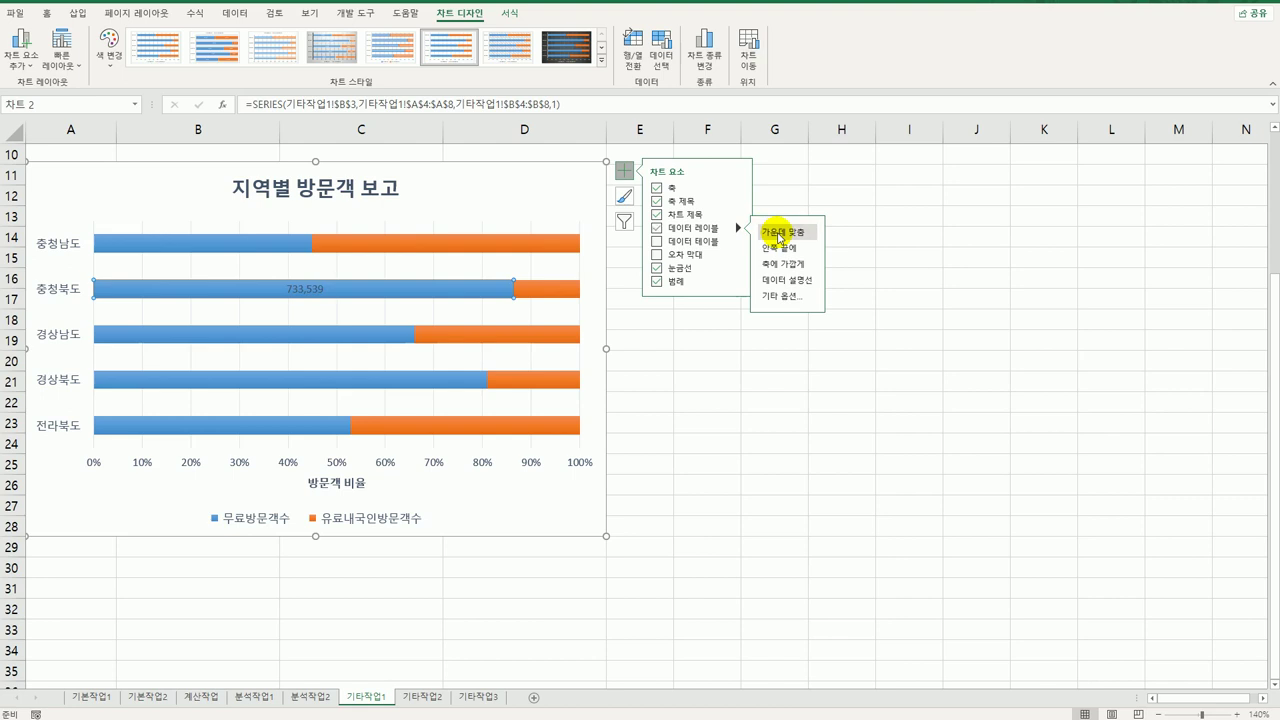
{"action": "right_click", "coordinate": [370, 290]}
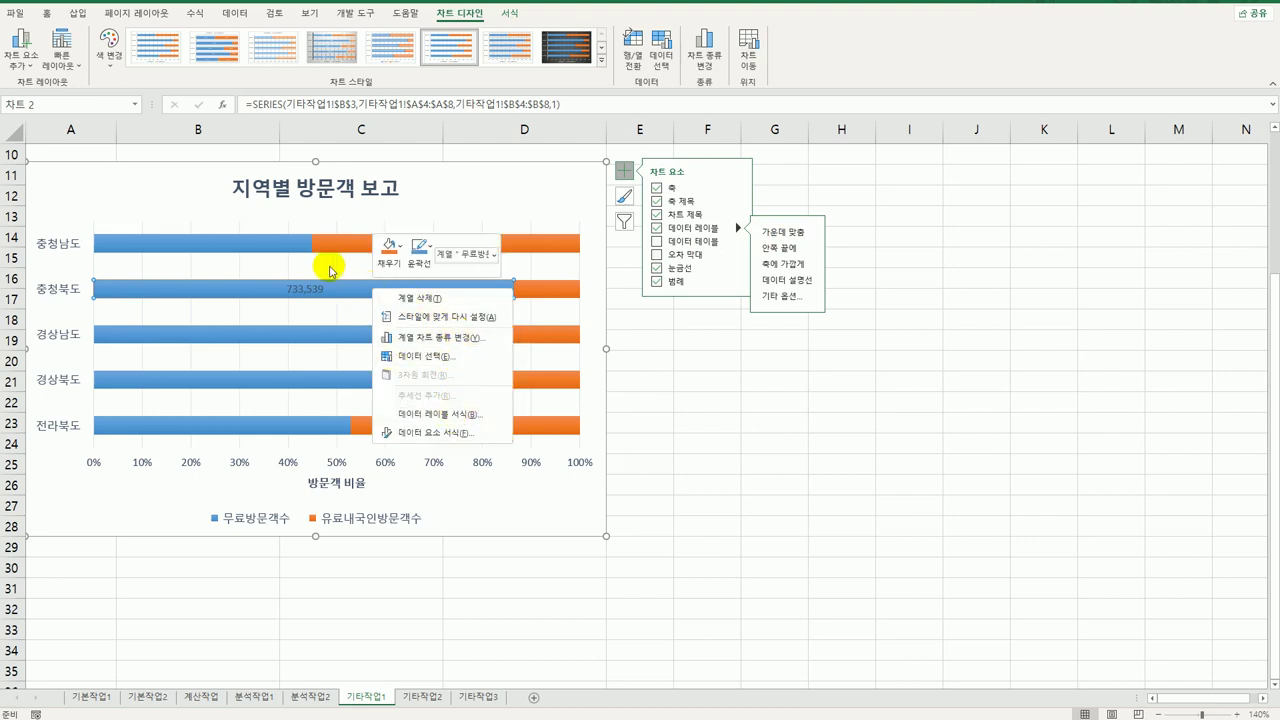
{"action": "left_click", "coordinate": [332, 287]}
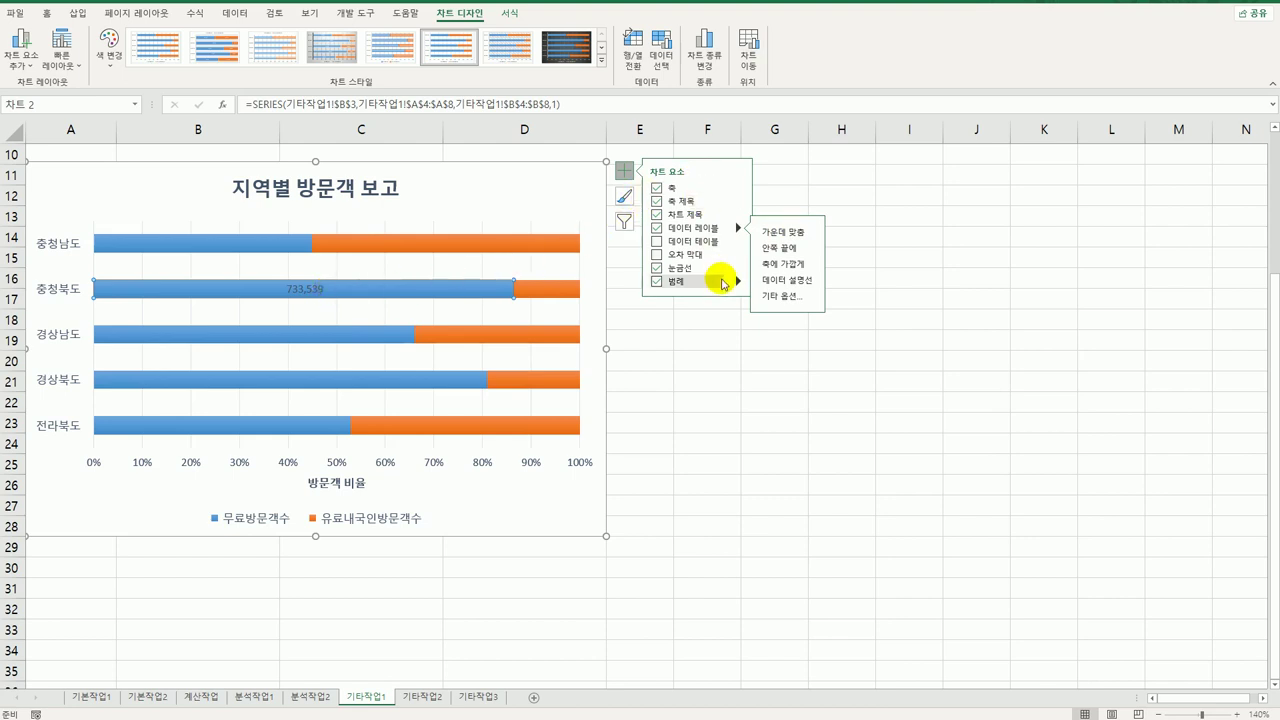
{"action": "mouse_move", "coordinate": [736, 284]}
{"action": "left_click", "coordinate": [770, 301]}
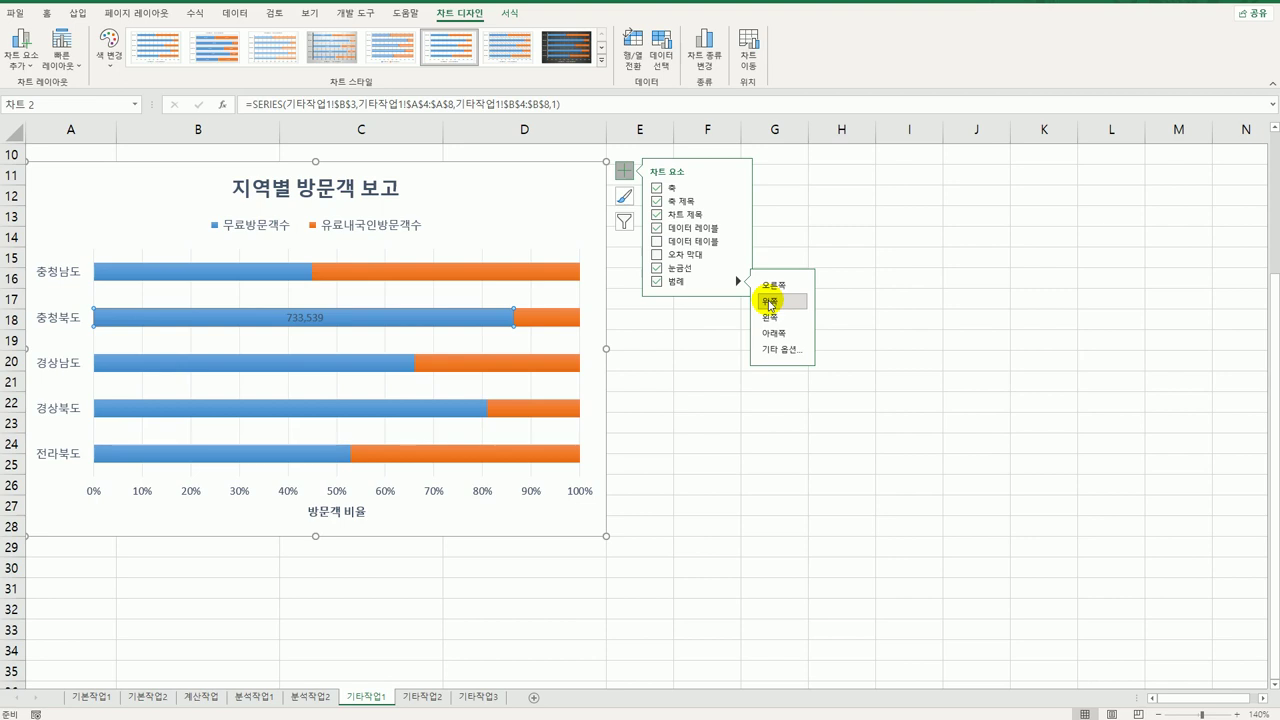
Step: Set the gap width of the chart's data series to 70%
{"action": "right_click", "coordinate": [443, 277]}
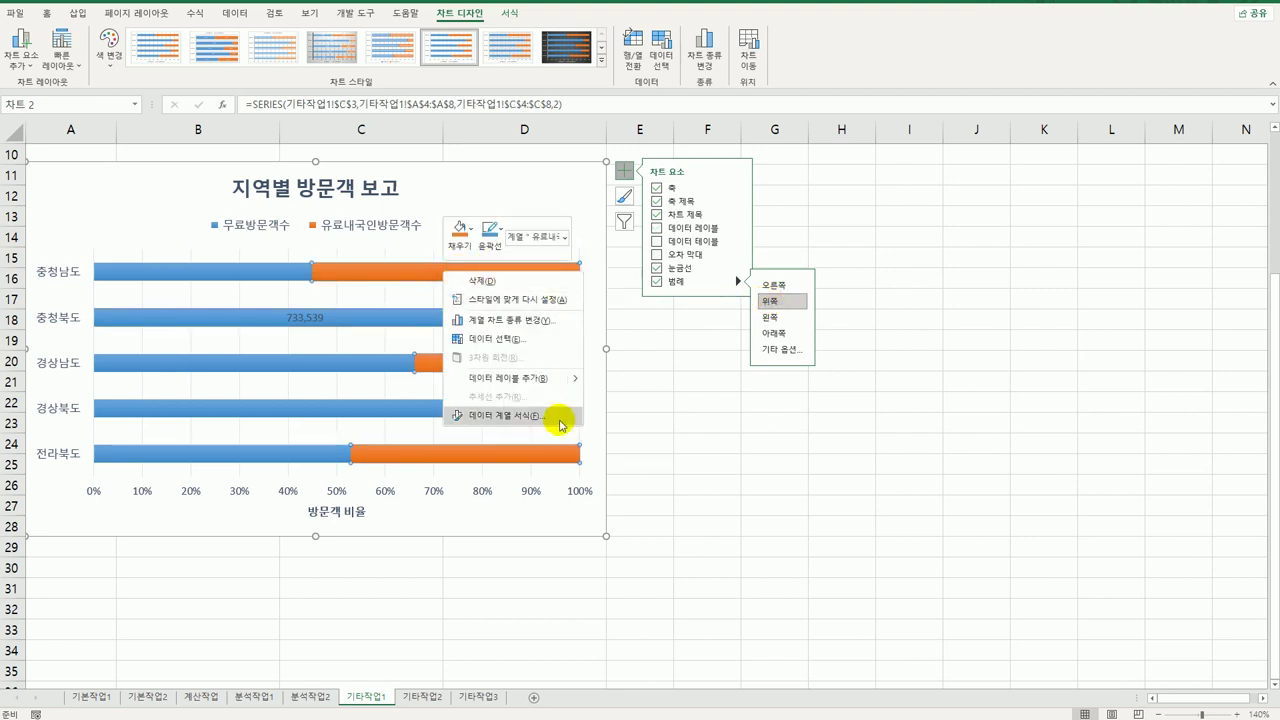
{"action": "left_click", "coordinate": [561, 425]}
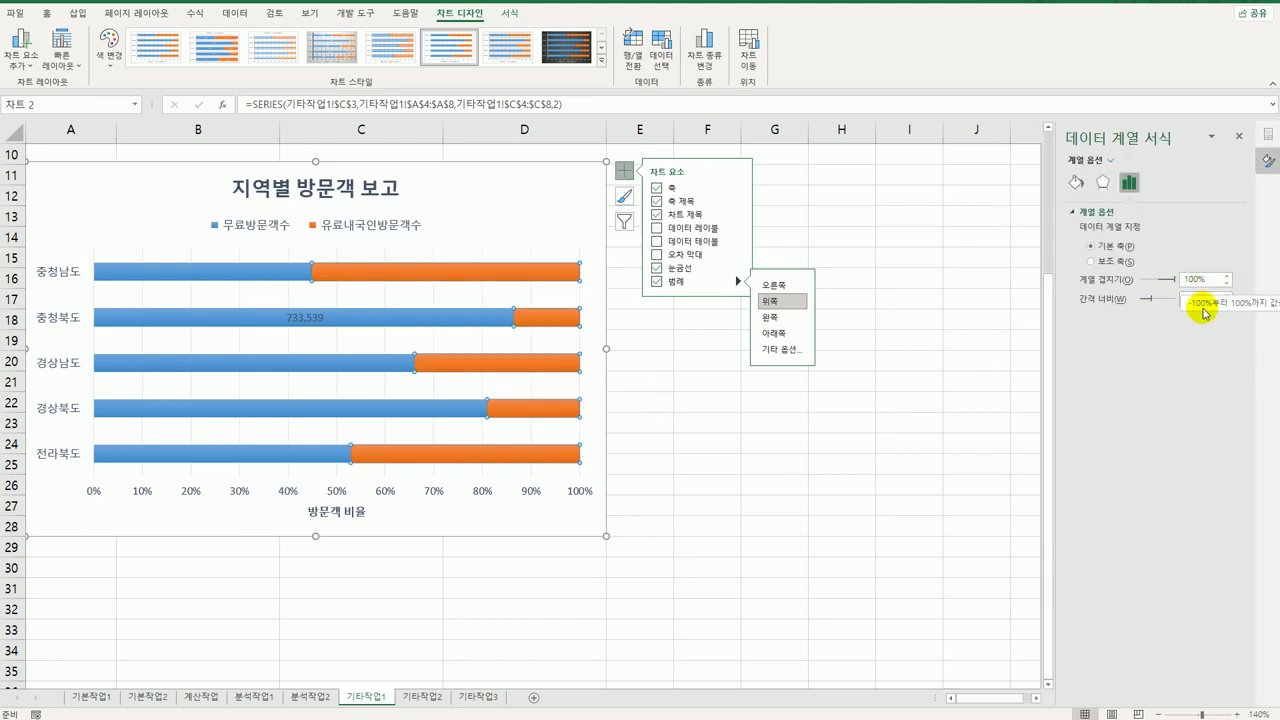
{"action": "double_click", "coordinate": [1212, 308]}
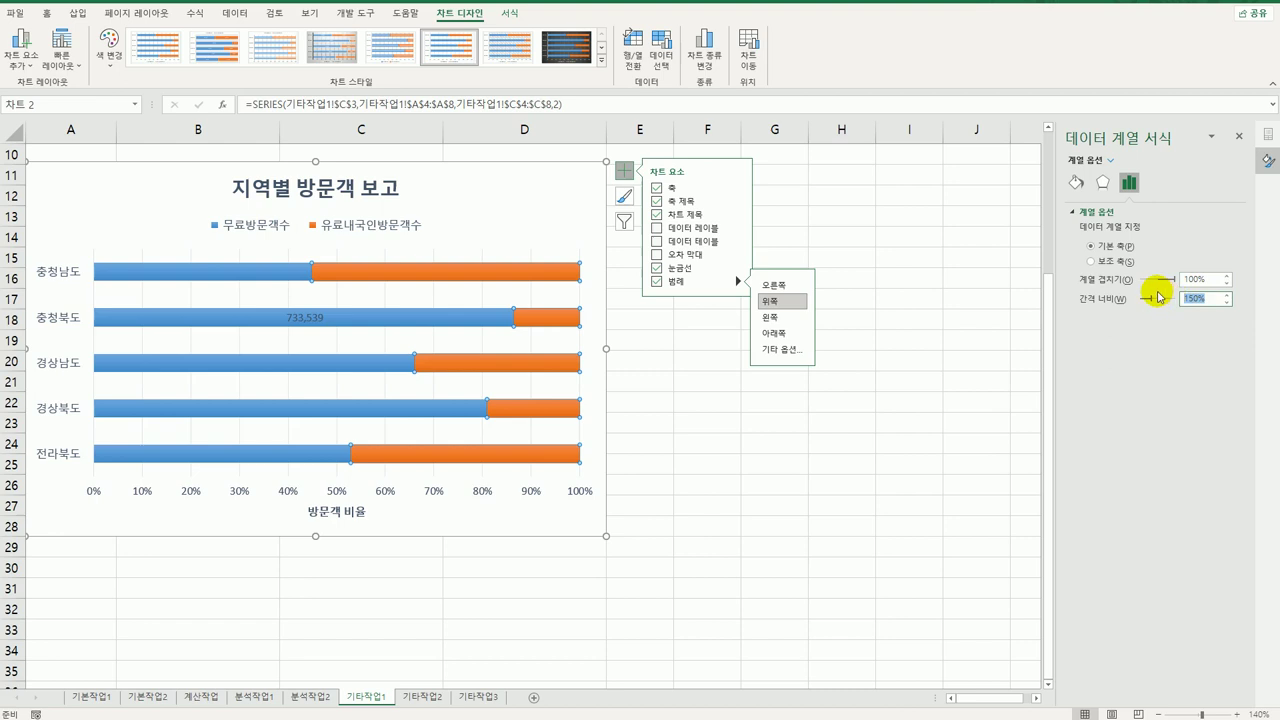
{"action": "type", "text": "70"}
{"action": "key", "text": "Return"}
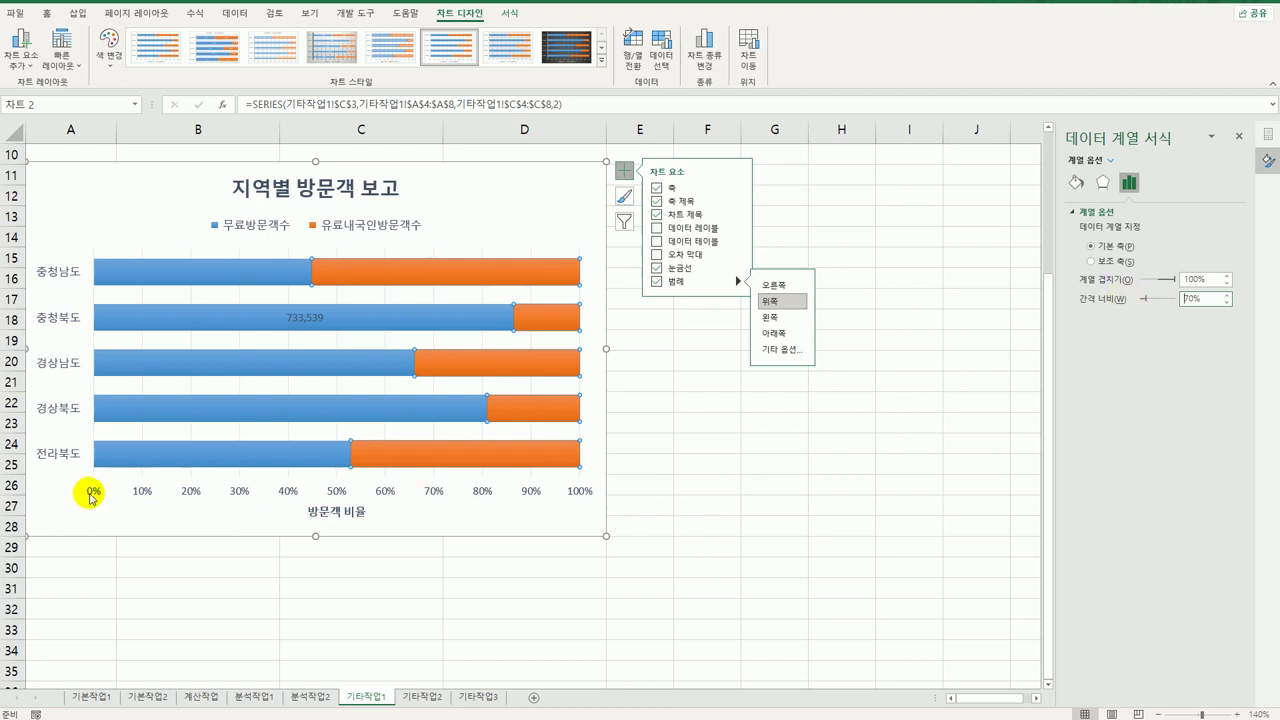
Step: Set the major unit of the chart's horizontal value axis to 0.2
{"action": "left_click", "coordinate": [190, 497]}
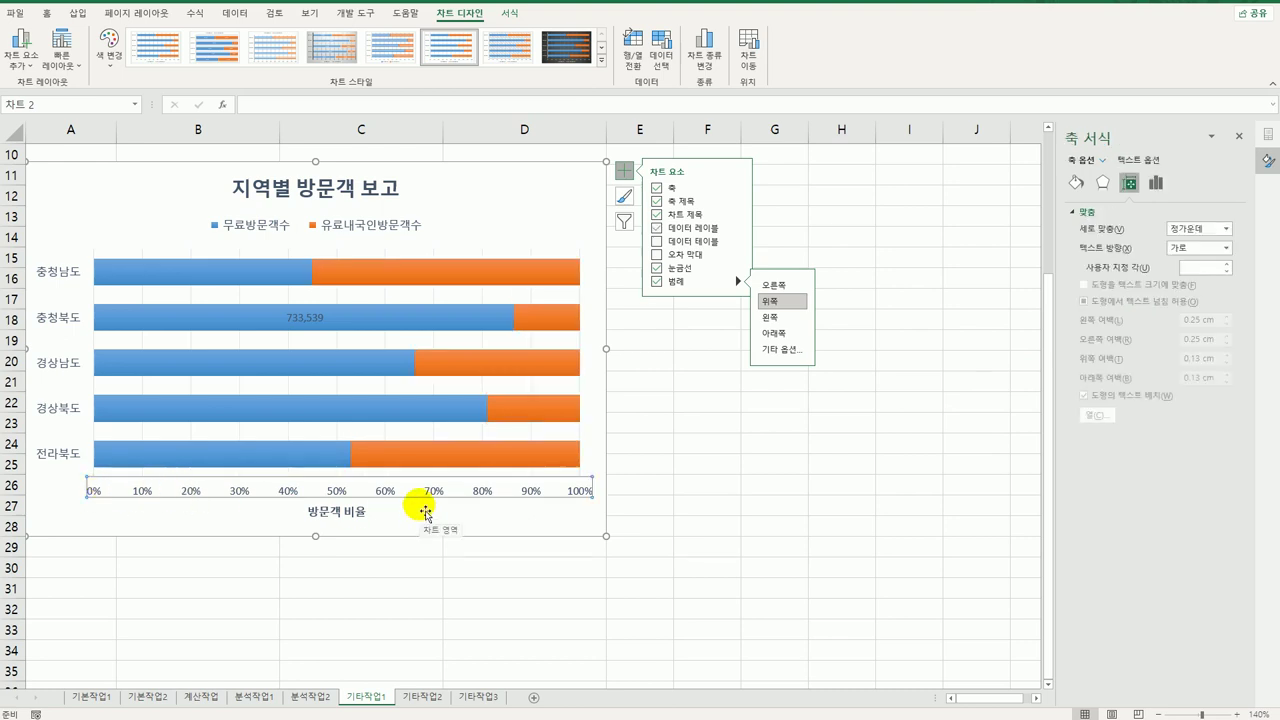
{"action": "left_click", "coordinate": [1156, 182]}
{"action": "double_click", "coordinate": [1160, 302]}
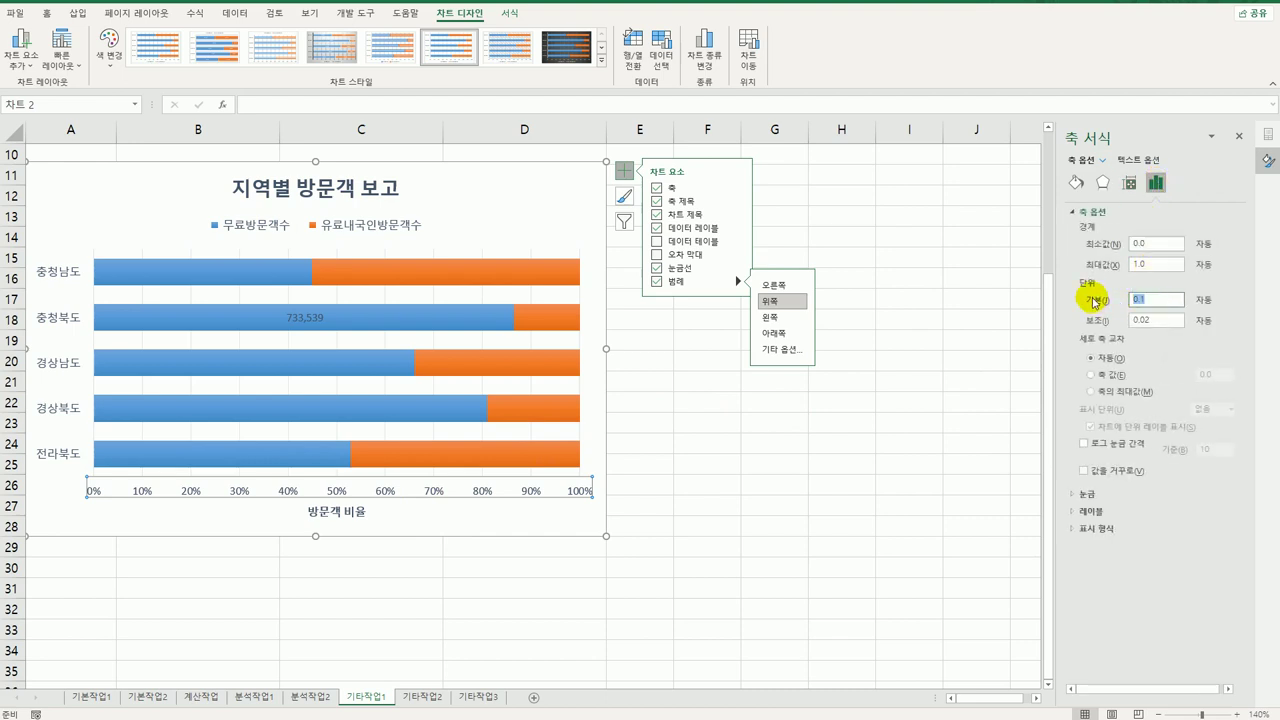
{"action": "type", "text": "0.2"}
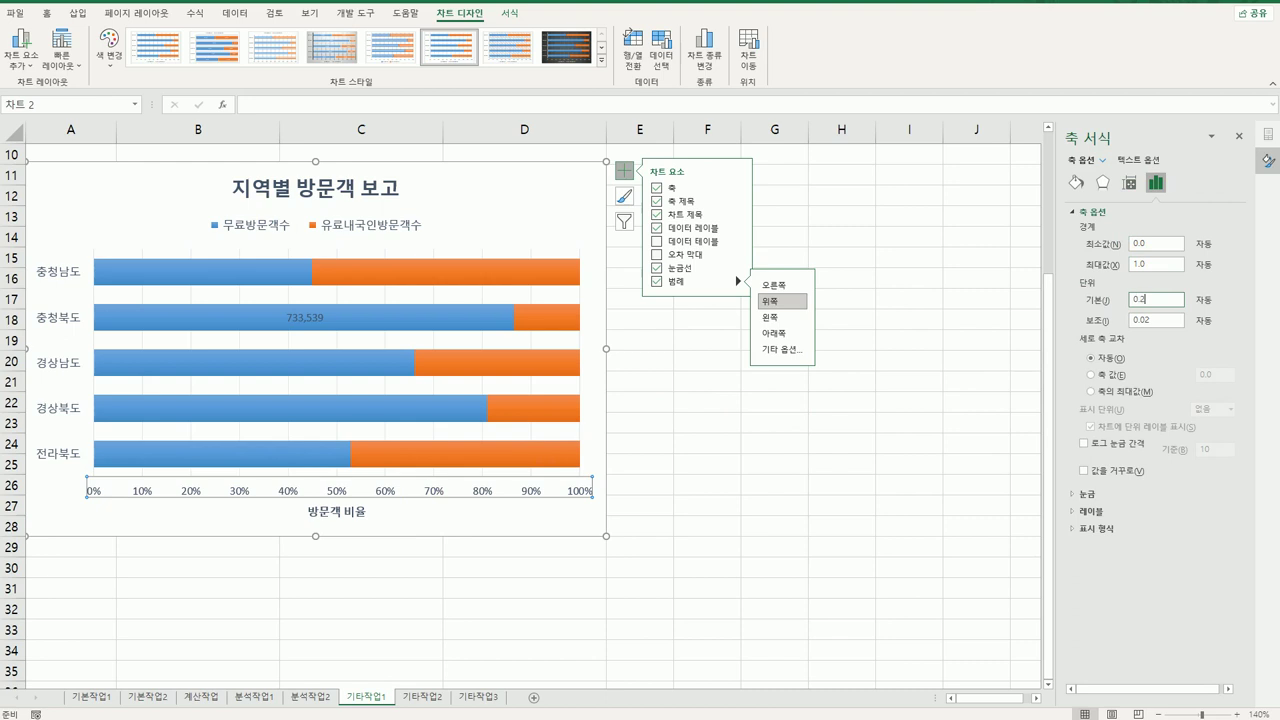
{"action": "key", "text": "Return"}
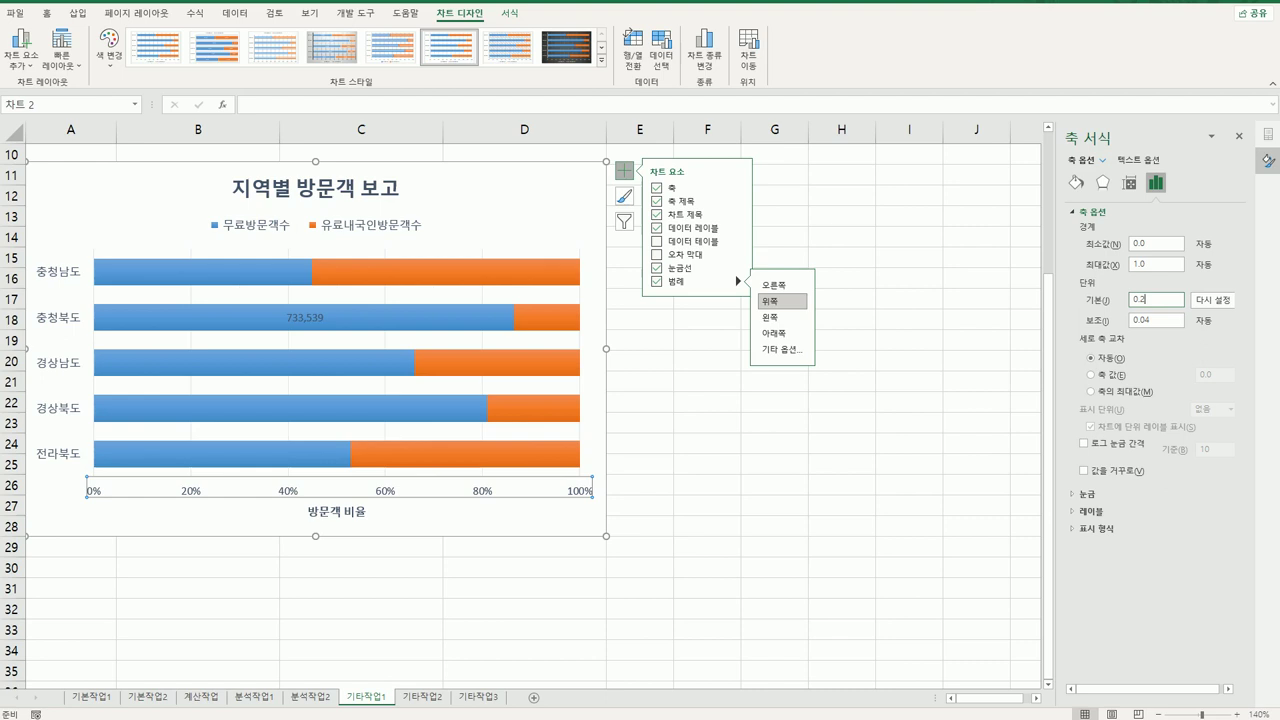
Step: Give the chart area's border rounded corners
{"action": "left_click", "coordinate": [575, 195]}
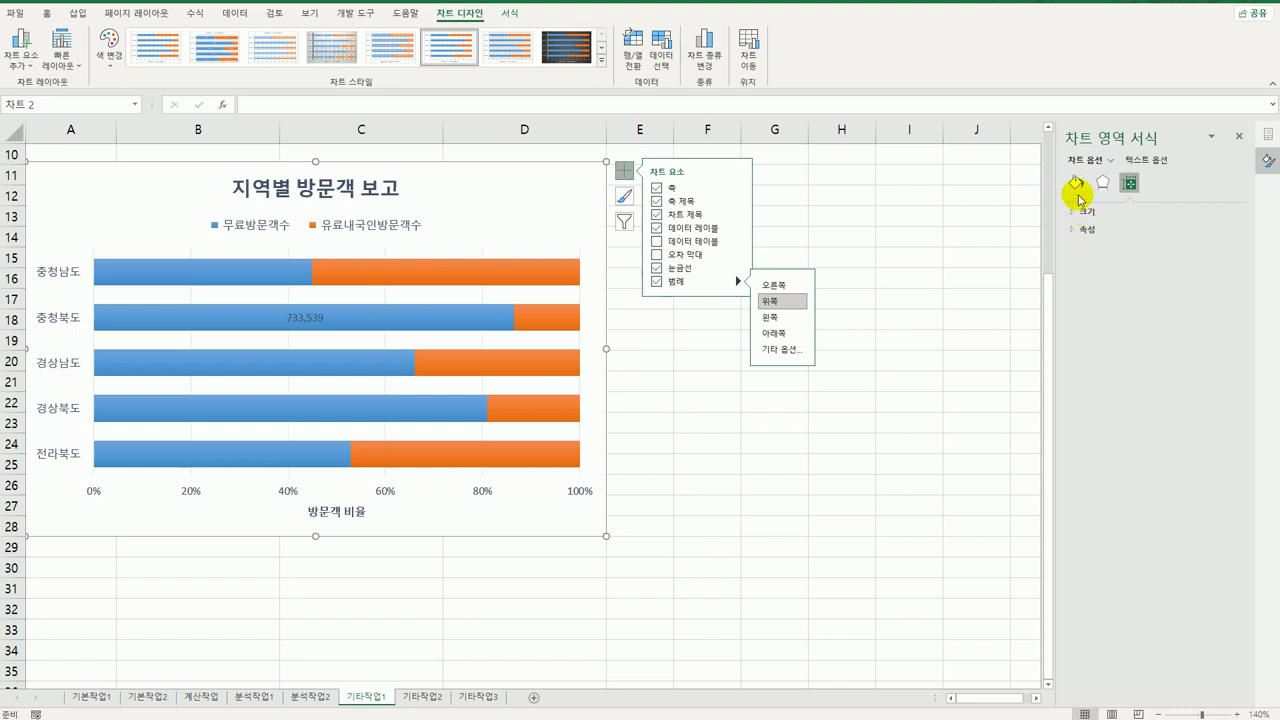
{"action": "left_click", "coordinate": [1075, 185]}
{"action": "left_click", "coordinate": [1091, 229]}
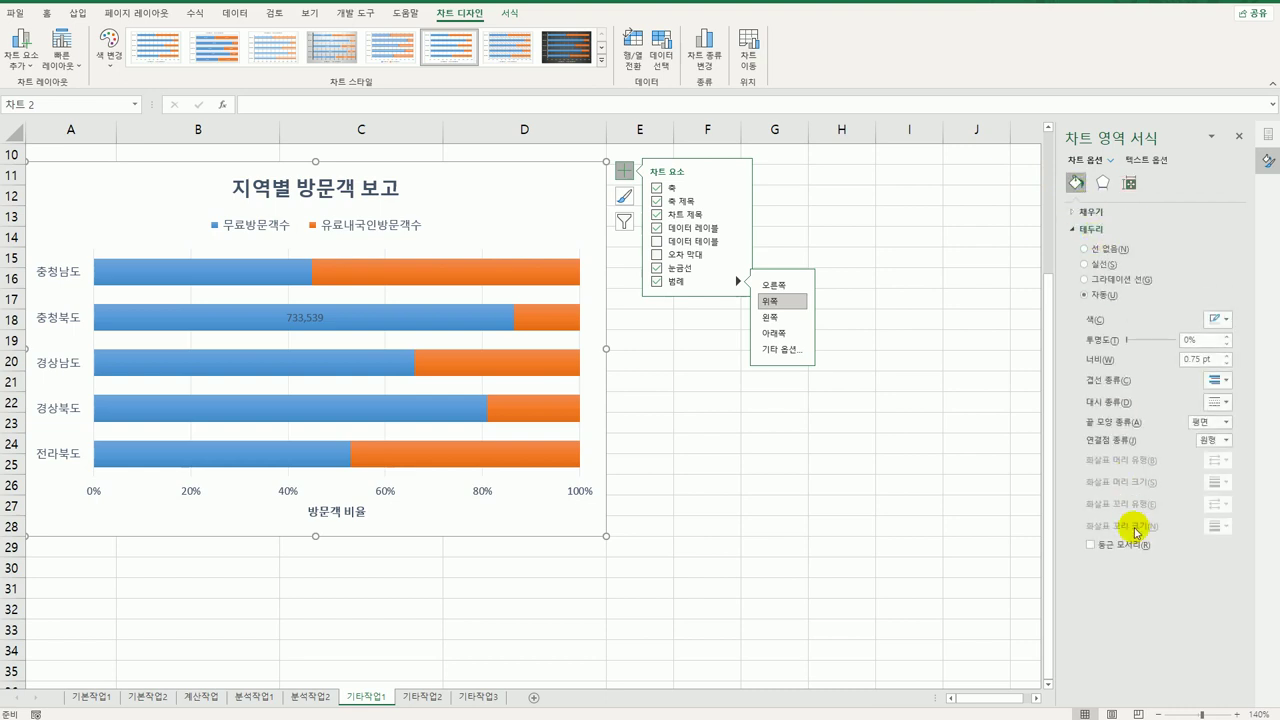
{"action": "left_click", "coordinate": [1130, 546]}
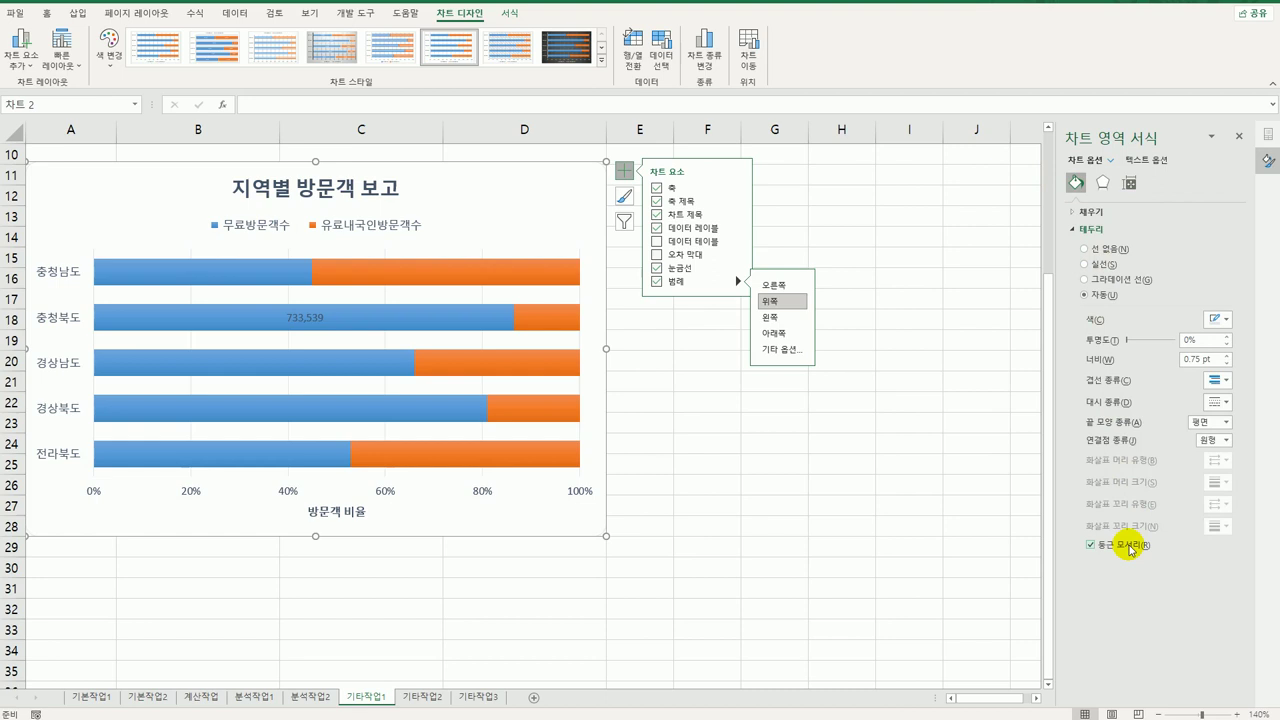
Step: Apply the smallest blue glow preset to the chart area
{"action": "left_click", "coordinate": [1101, 184]}
{"action": "left_click", "coordinate": [1087, 229]}
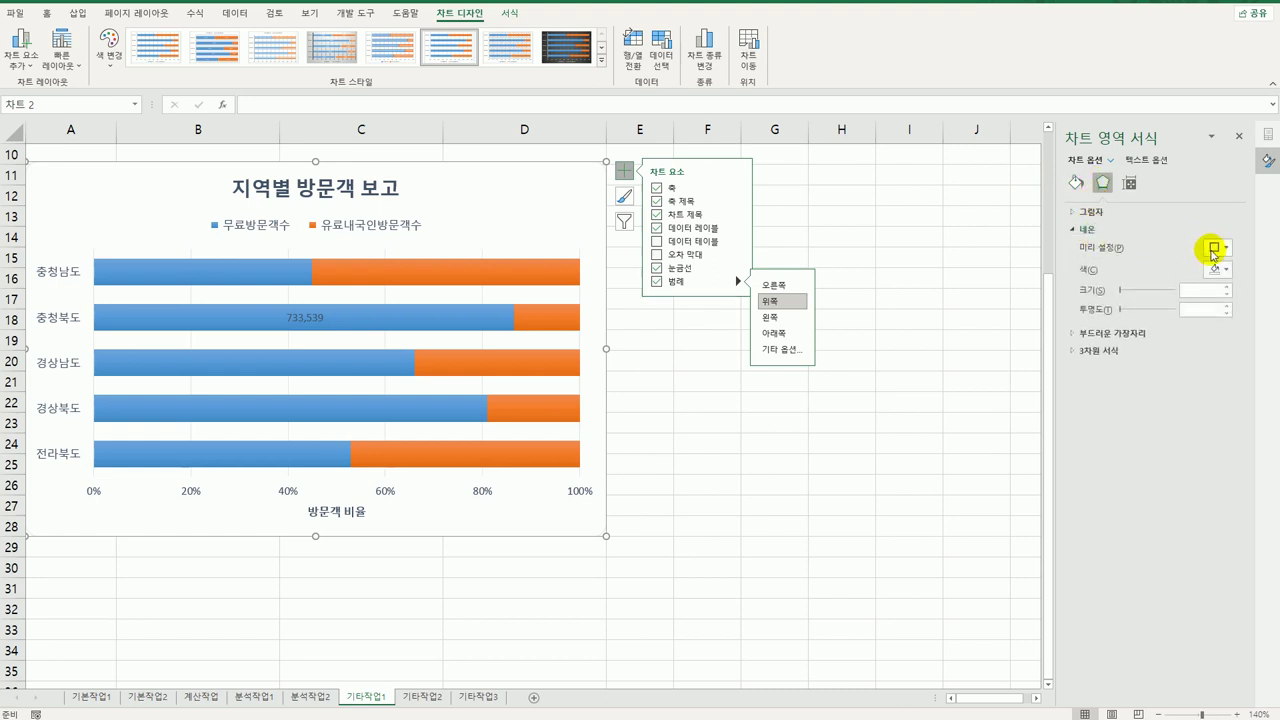
{"action": "left_click", "coordinate": [1226, 250]}
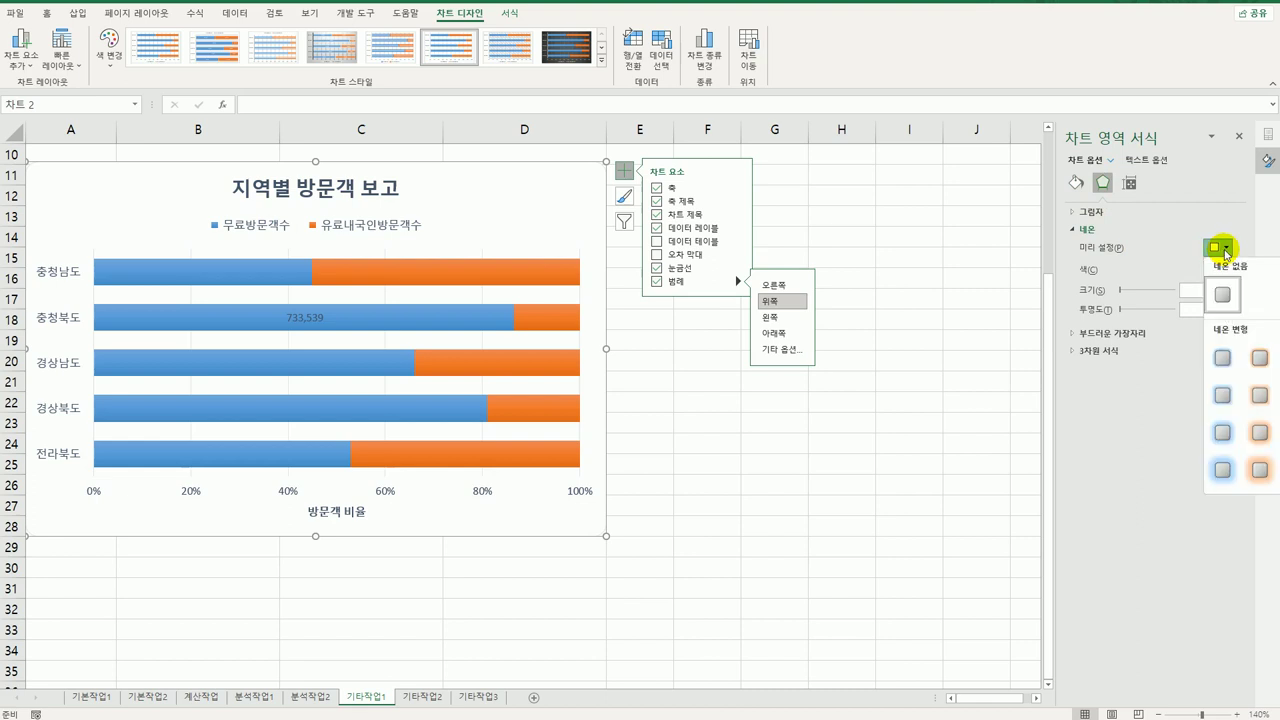
{"action": "left_click", "coordinate": [1228, 362]}
{"action": "left_click", "coordinate": [862, 524]}
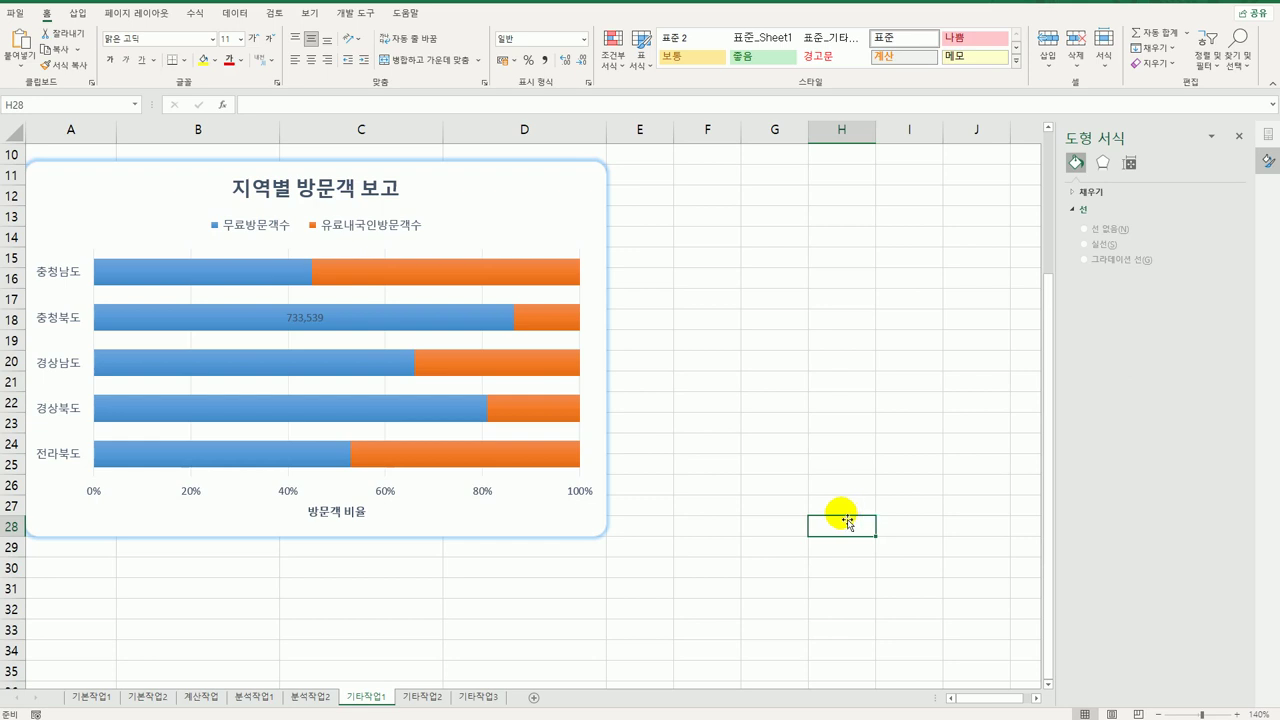
Step: On the 기타작업2 sheet, insert a form-control button covering cells B2:C3
{"action": "left_click", "coordinate": [420, 697]}
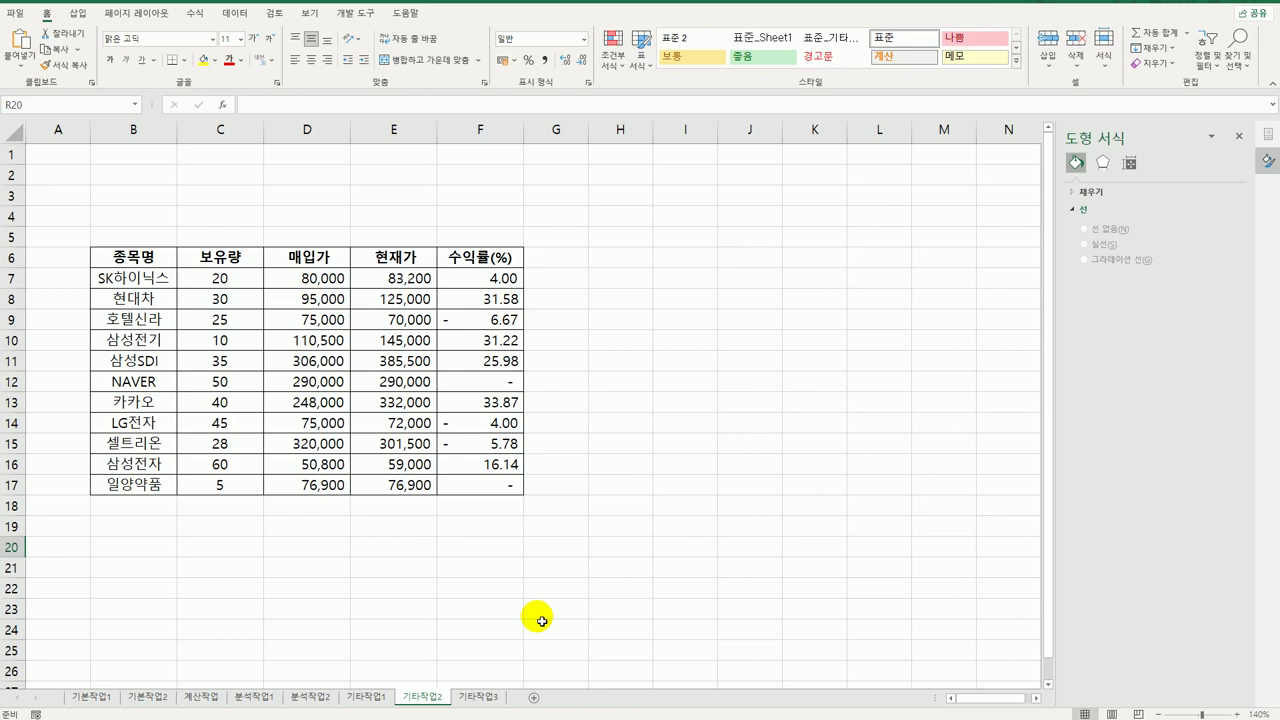
{"action": "left_click", "coordinate": [350, 14]}
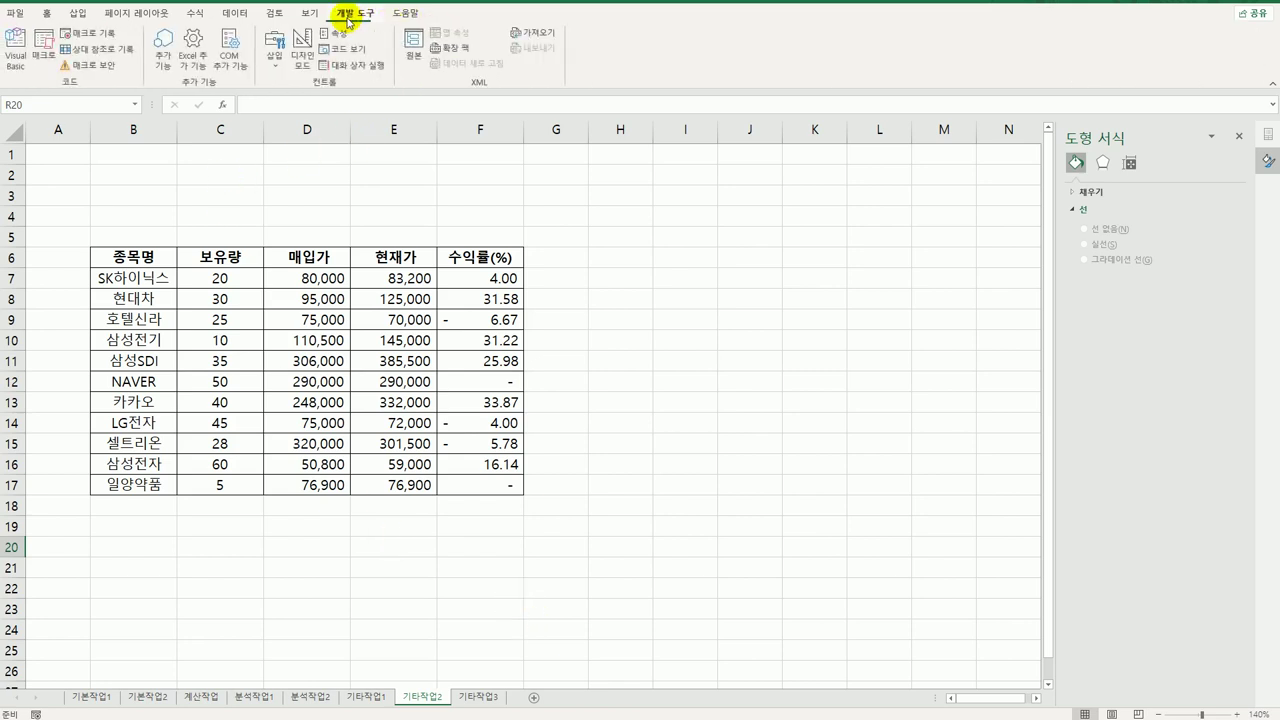
{"action": "left_click", "coordinate": [276, 56]}
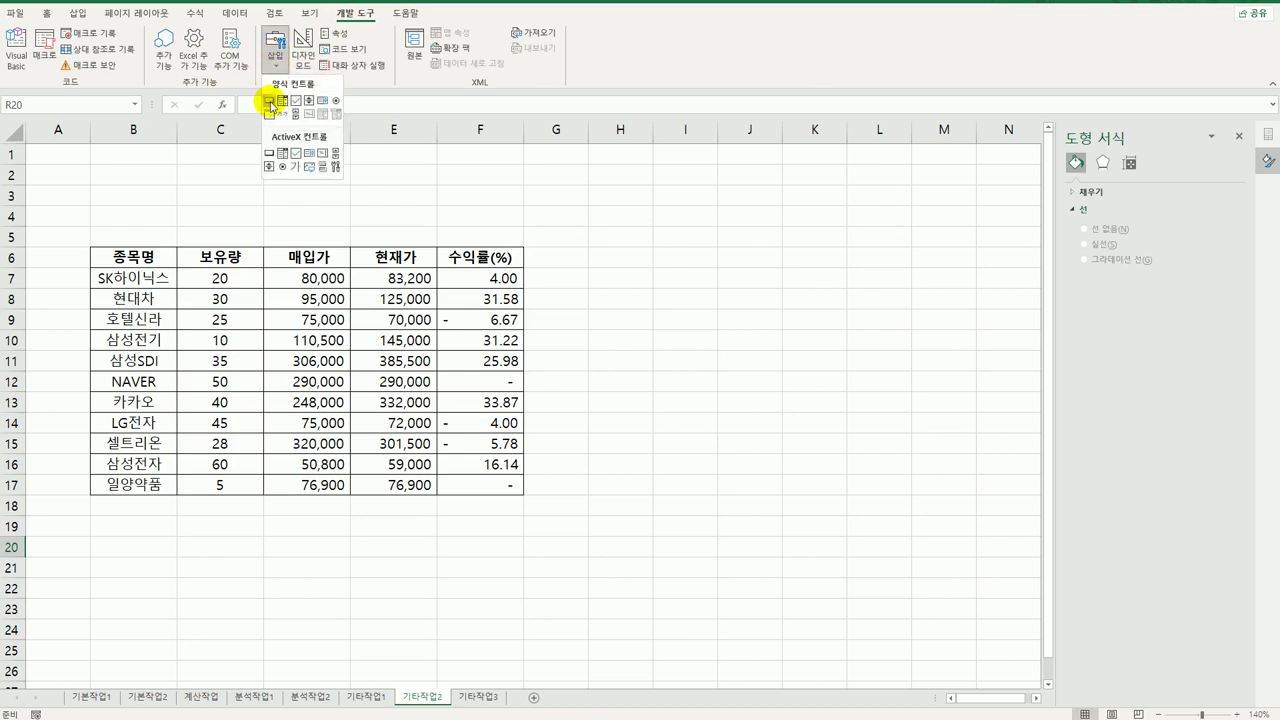
{"action": "left_click", "coordinate": [268, 100]}
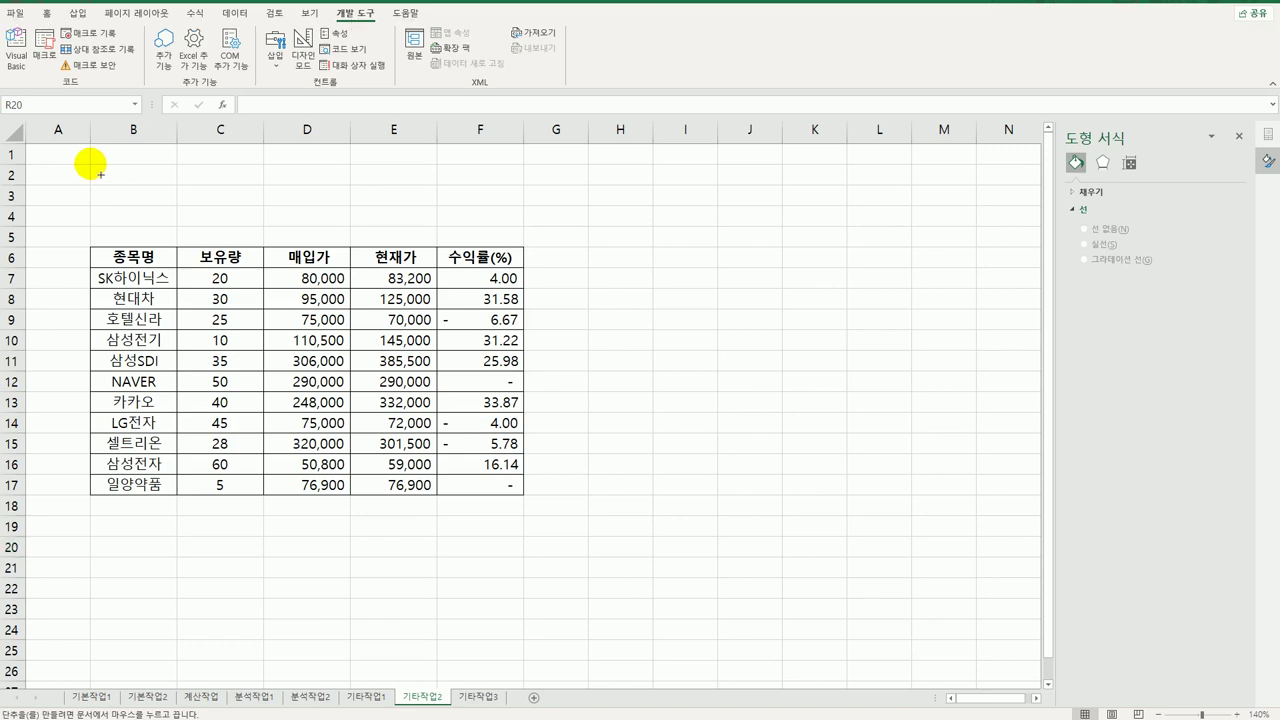
{"action": "left_click_drag", "start_coordinate": [90, 163], "coordinate": [255, 215]}
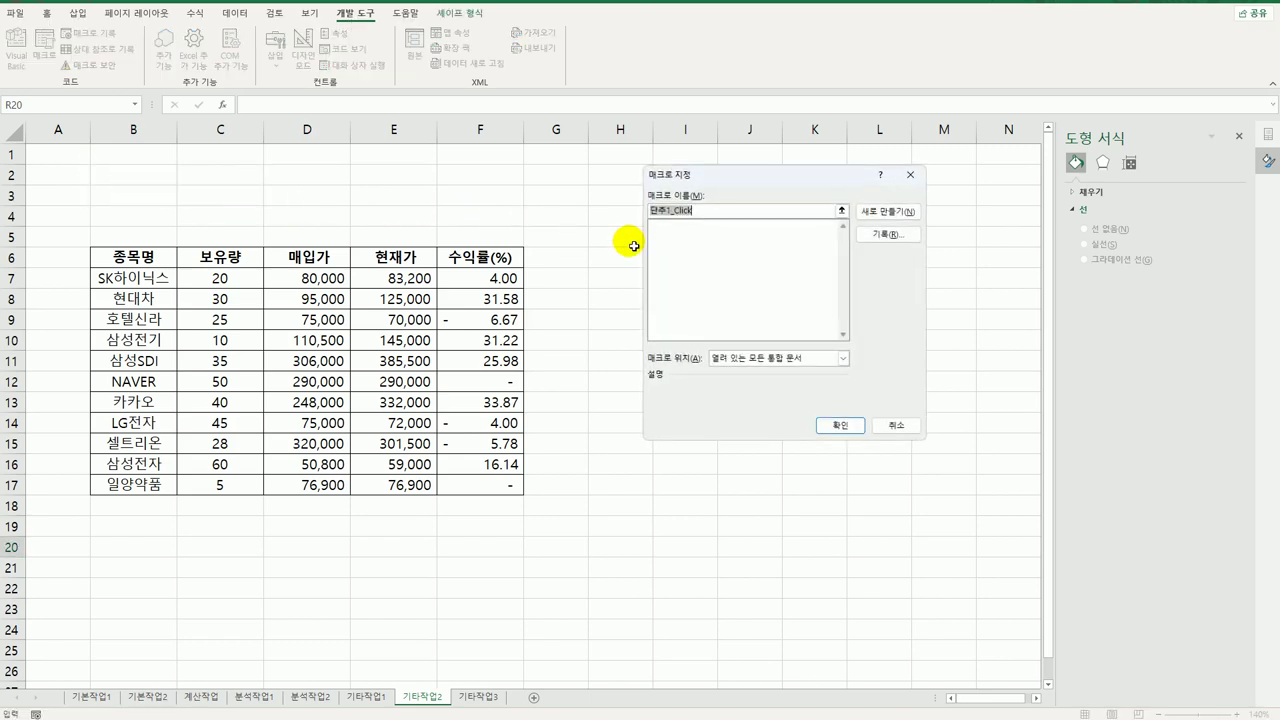
Step: Name the button's macro 서식적용 and start recording it in the current workbook
{"action": "type", "text": "매"}
{"action": "key", "text": "BackSpace"}
{"action": "key", "text": "BackSpace"}
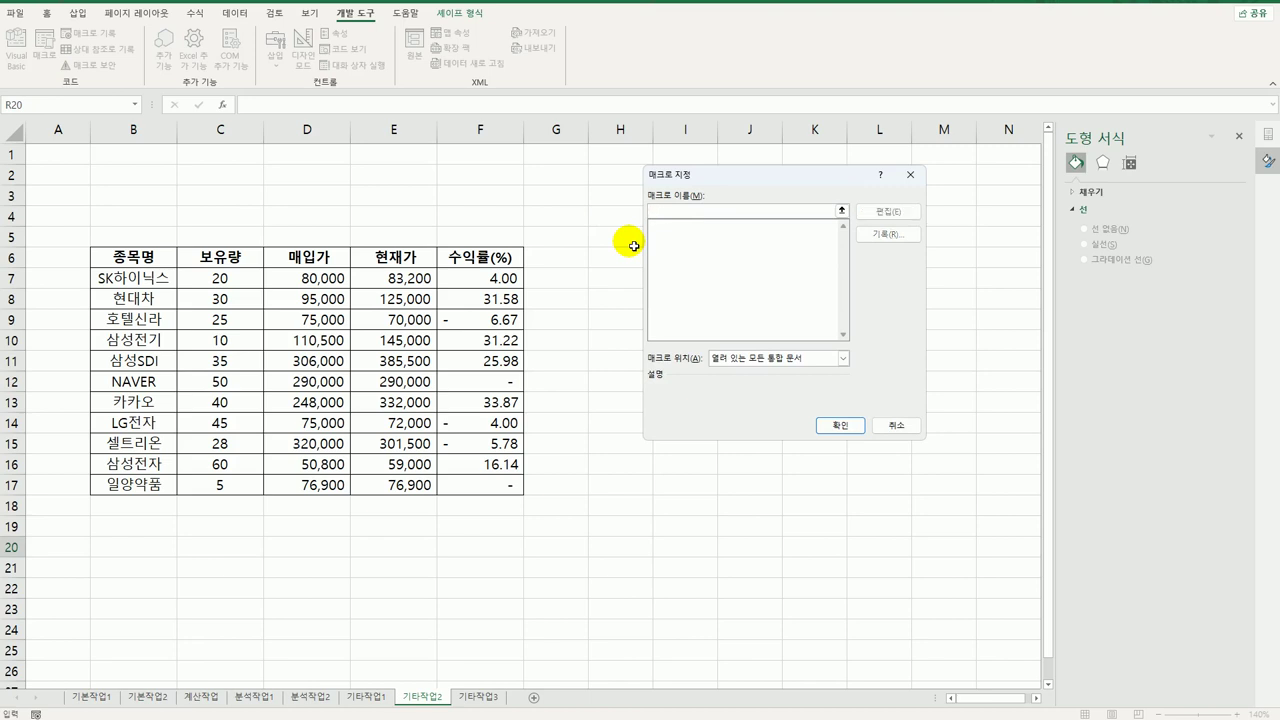
{"action": "type", "text": "서식적용"}
{"action": "left_click", "coordinate": [906, 233]}
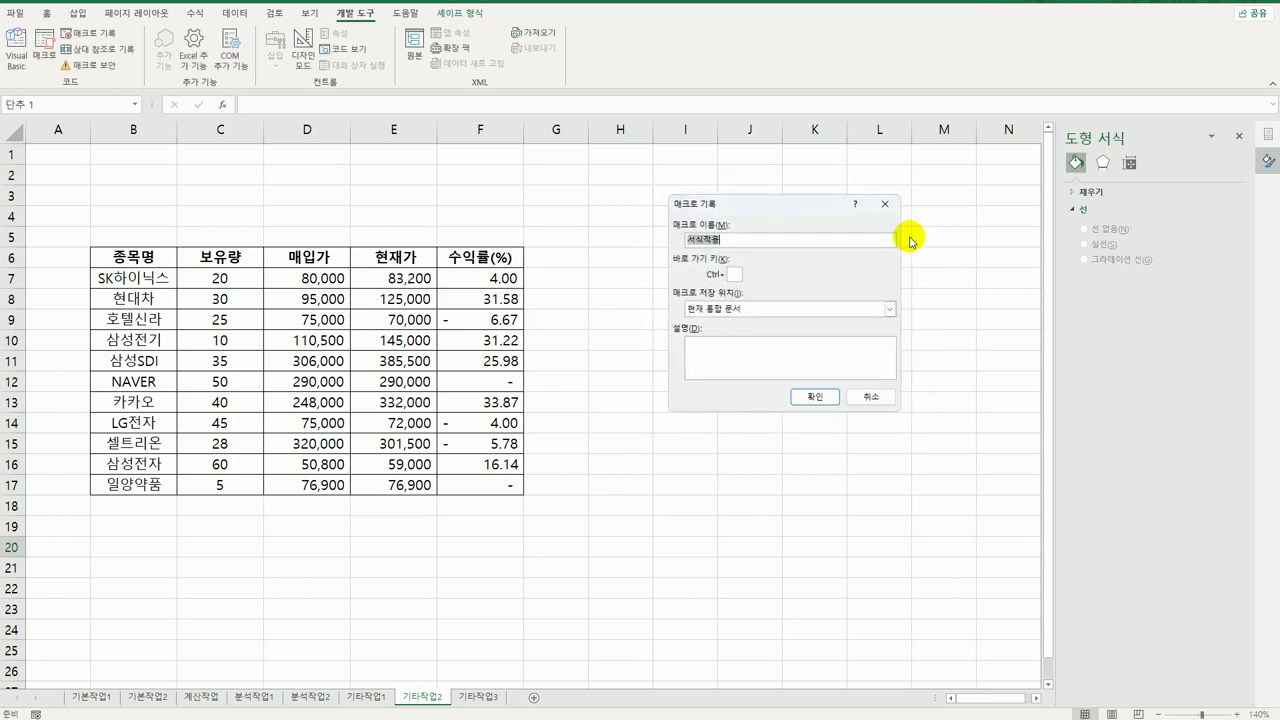
{"action": "left_click", "coordinate": [833, 399]}
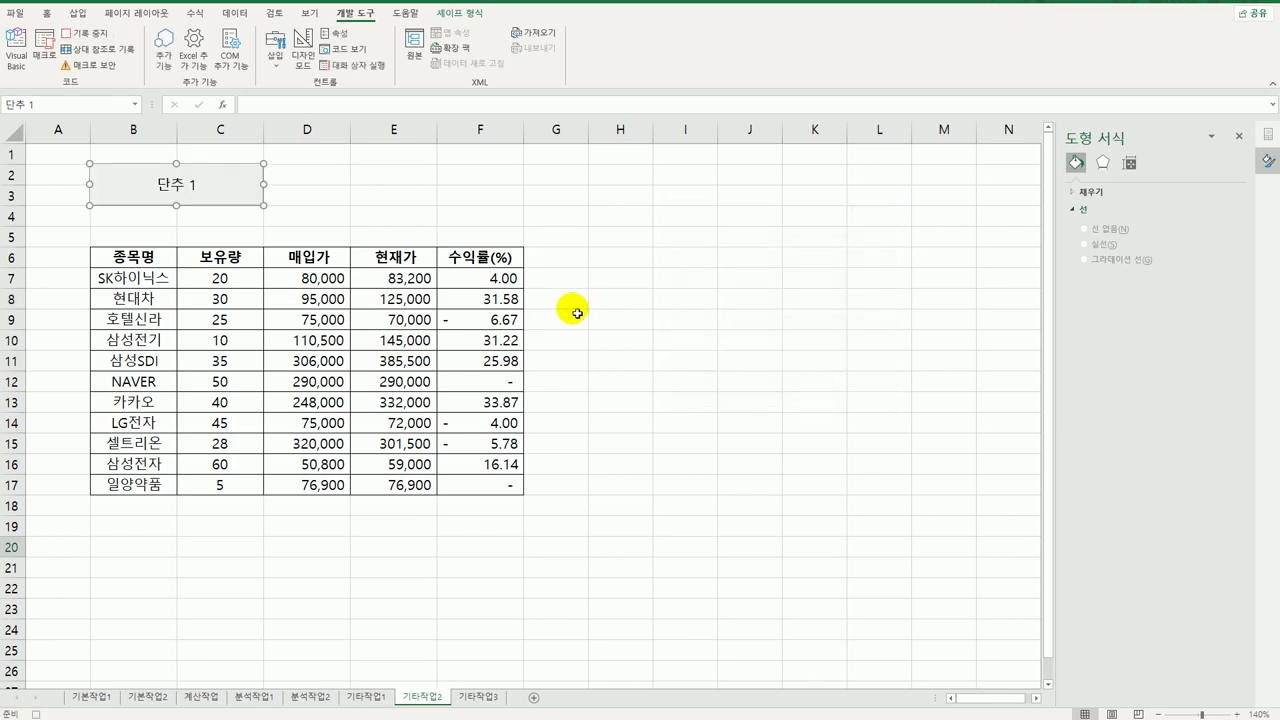
Step: For cells F7:F17, enter the custom number format code [파랑]0.0;[빨강]0.0;[검정] with an opening quotation mark for the zero section
{"action": "left_click_drag", "start_coordinate": [488, 286], "coordinate": [497, 491]}
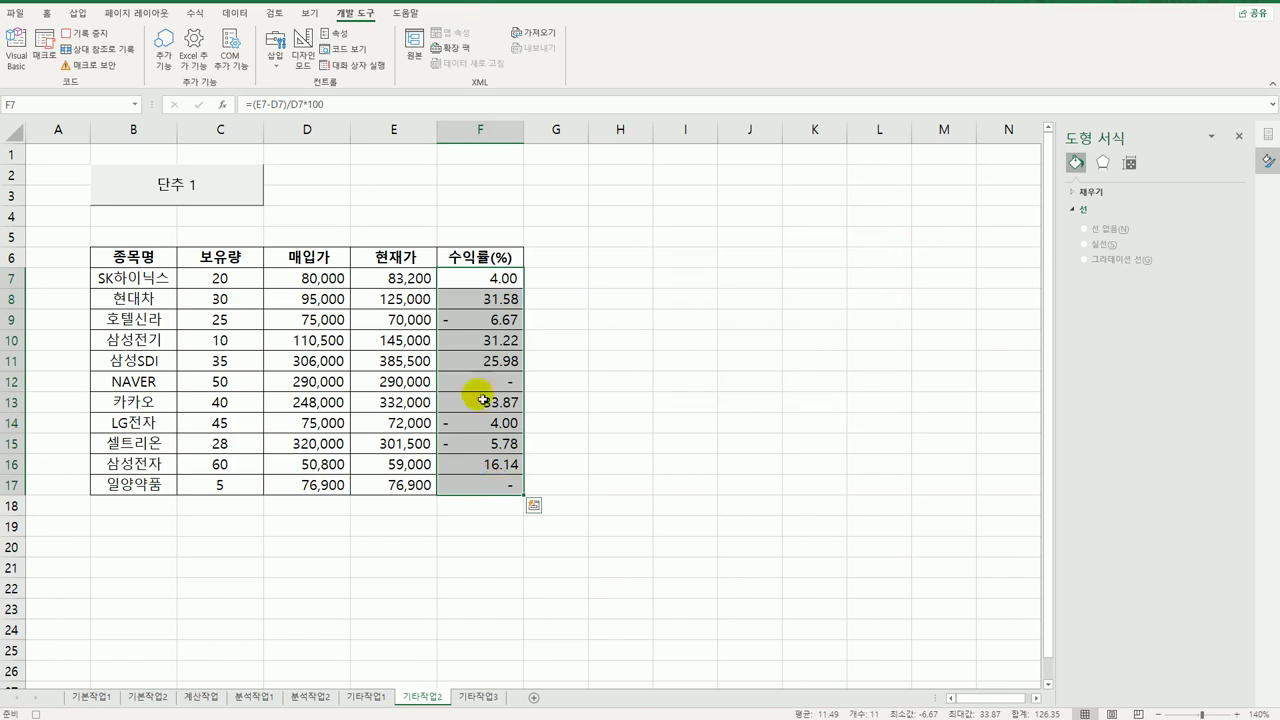
{"action": "right_click", "coordinate": [493, 280]}
{"action": "left_click", "coordinate": [610, 567]}
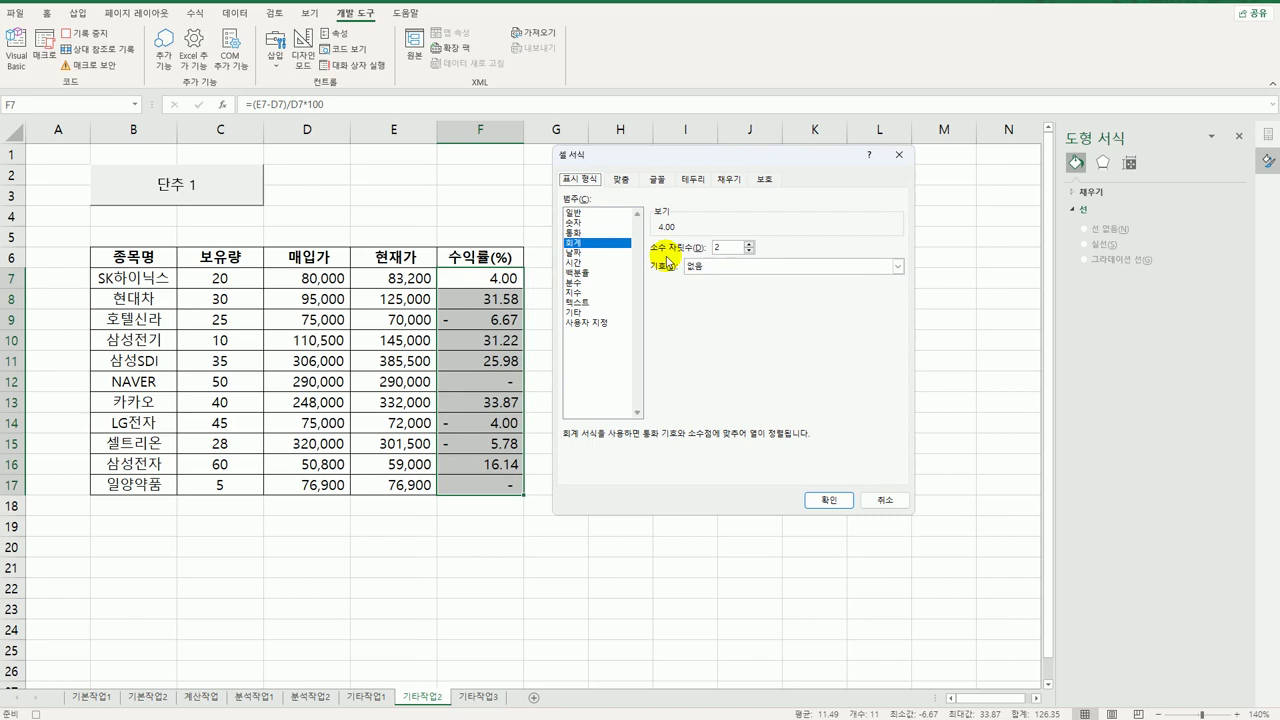
{"action": "left_click", "coordinate": [600, 322]}
{"action": "left_click_drag", "start_coordinate": [838, 266], "coordinate": [437, 230]}
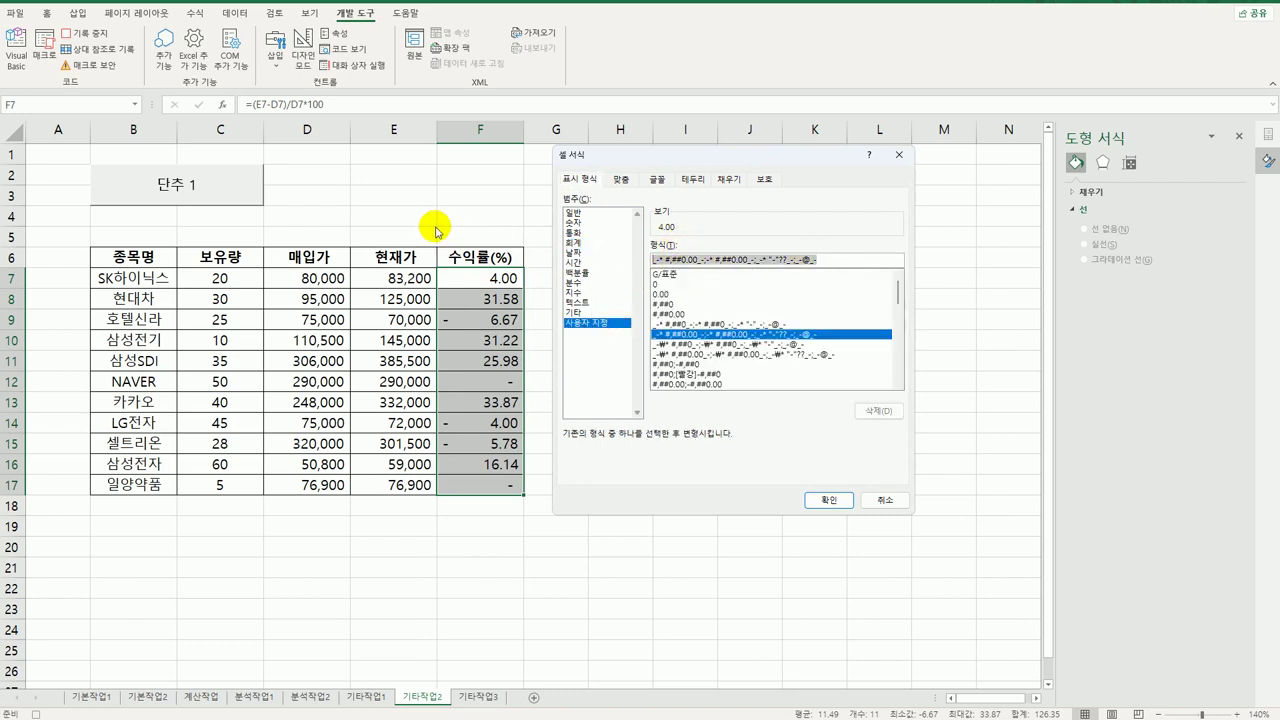
{"action": "key", "text": "BackSpace"}
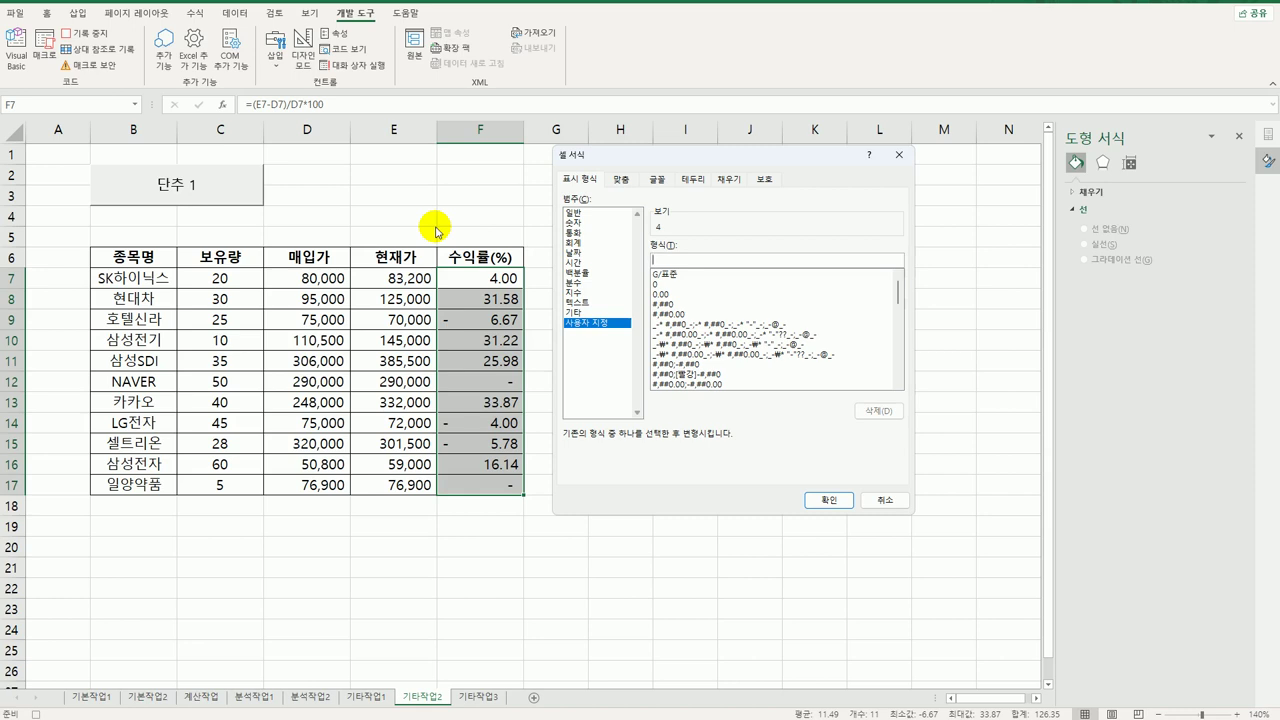
{"action": "type", "text": "["}
{"action": "type", "text": "빠랑]"}
{"action": "type", "text": "-"}
{"action": "key", "text": "BackSpace"}
{"action": "type", "text": "0.0"}
{"action": "type", "text": ";[빨강]0.0"}
{"action": "type", "text": ";[검정]\""}
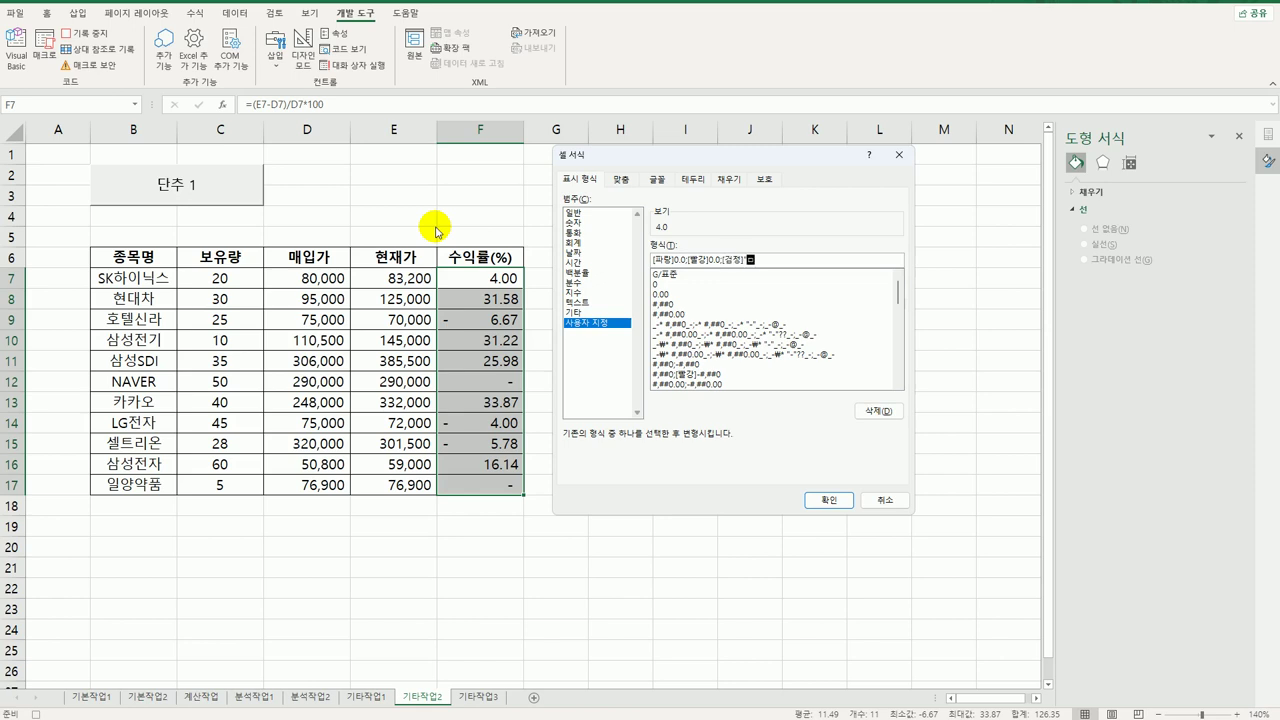
Step: Complete the format's zero section with the special character ◆ and a closing quotation mark, and apply the format to F7:F17
{"action": "type", "text": "ㅁ"}
{"action": "key", "text": "Hangul_Hanja"}
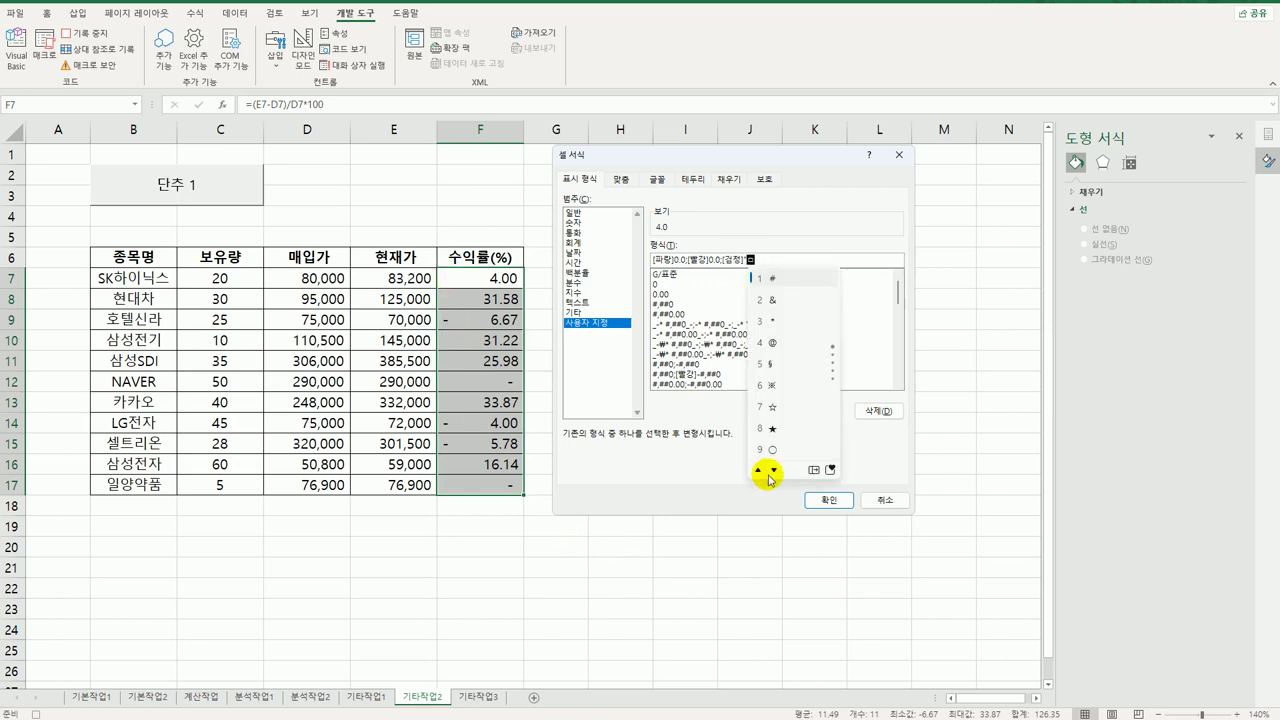
{"action": "left_click", "coordinate": [813, 469]}
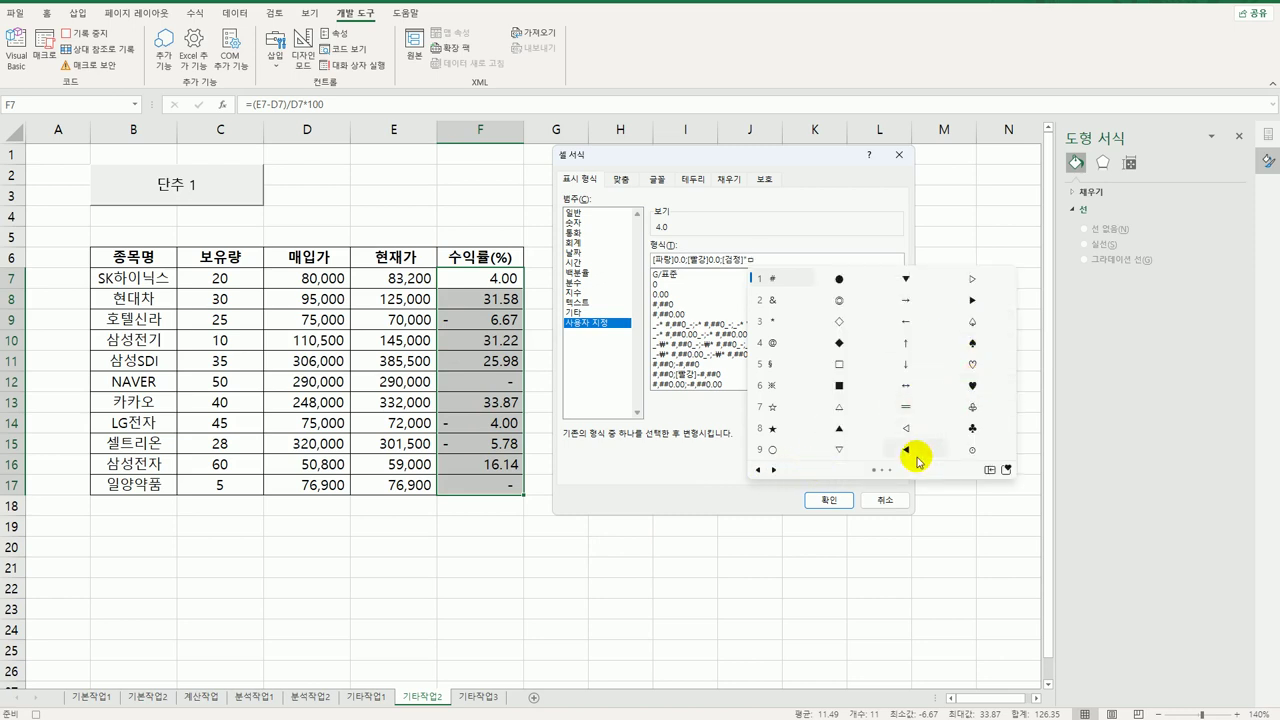
{"action": "left_click", "coordinate": [773, 469]}
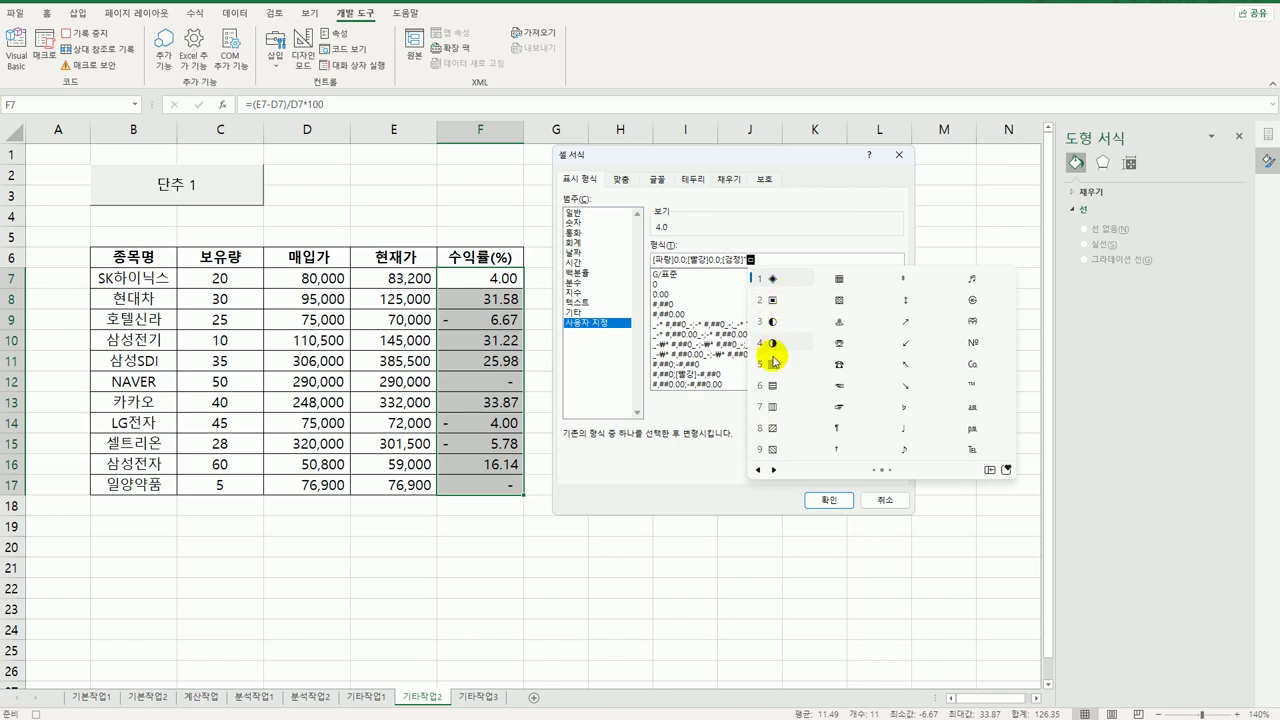
{"action": "left_click", "coordinate": [758, 469]}
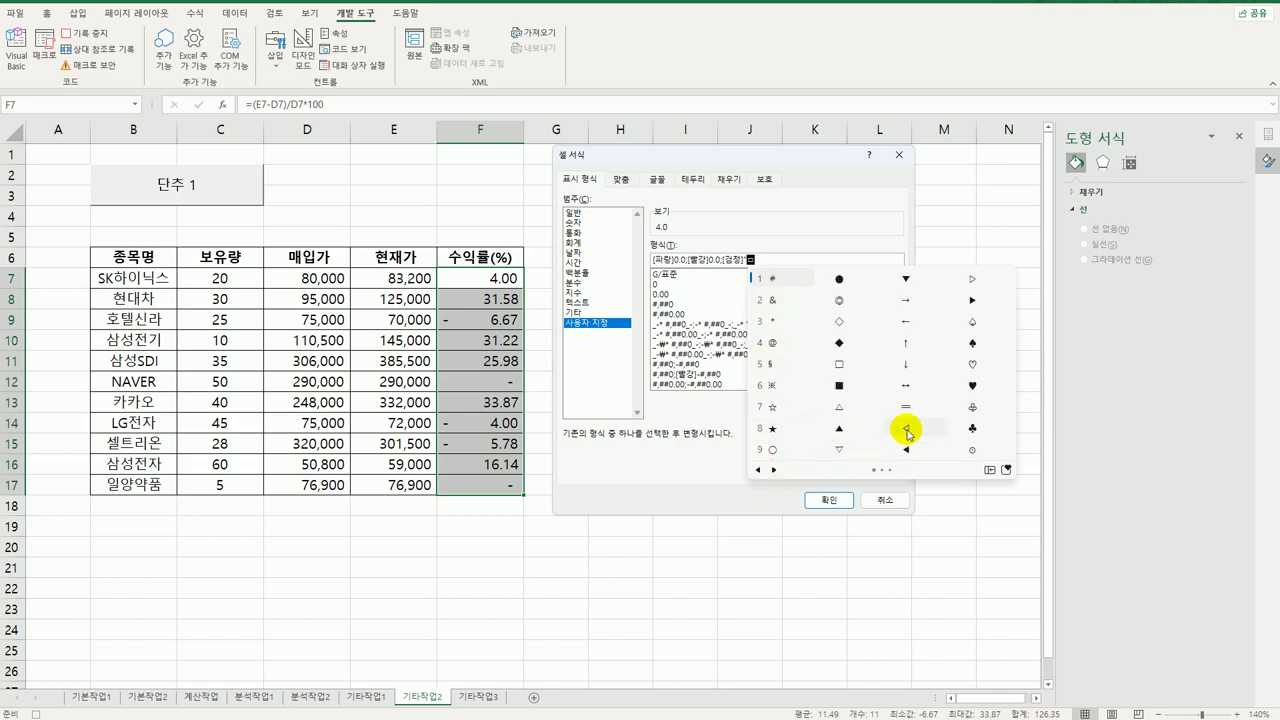
{"action": "left_click", "coordinate": [839, 343]}
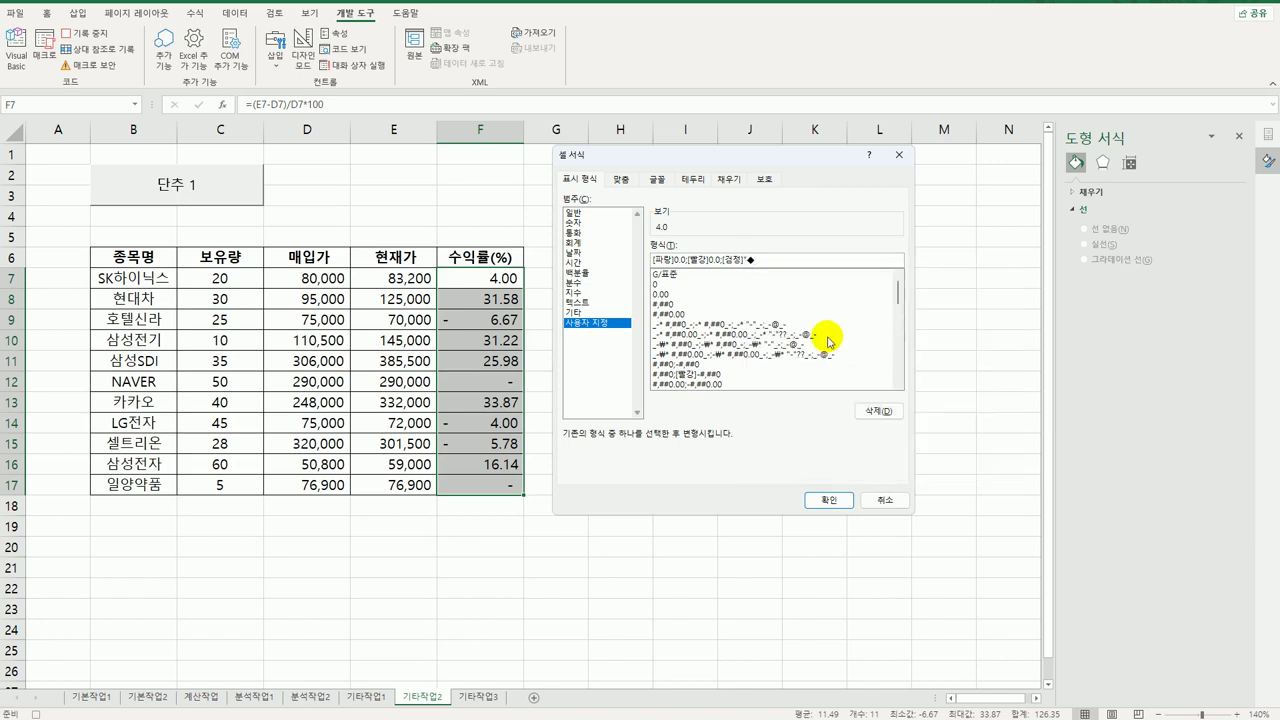
{"action": "type", "text": "\""}
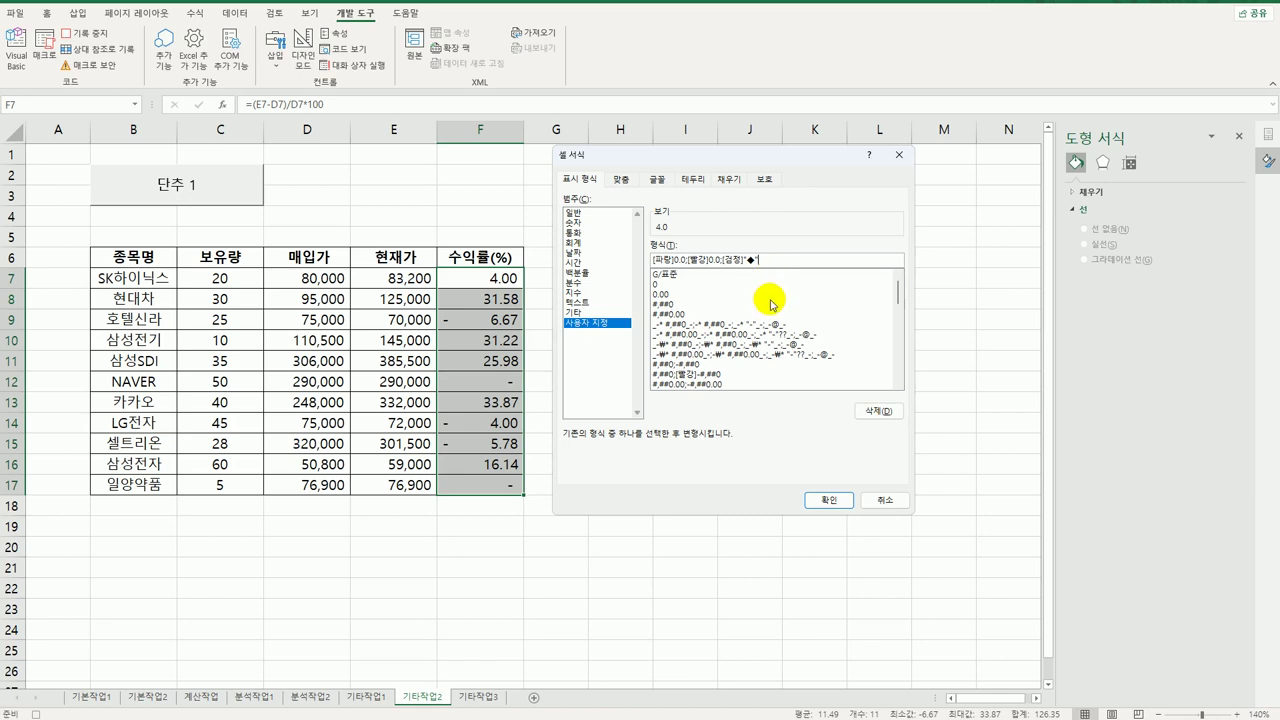
{"action": "left_click", "coordinate": [828, 499]}
Step: Stop the macro recording and change the button's caption to 서식적용
{"action": "left_click", "coordinate": [461, 487]}
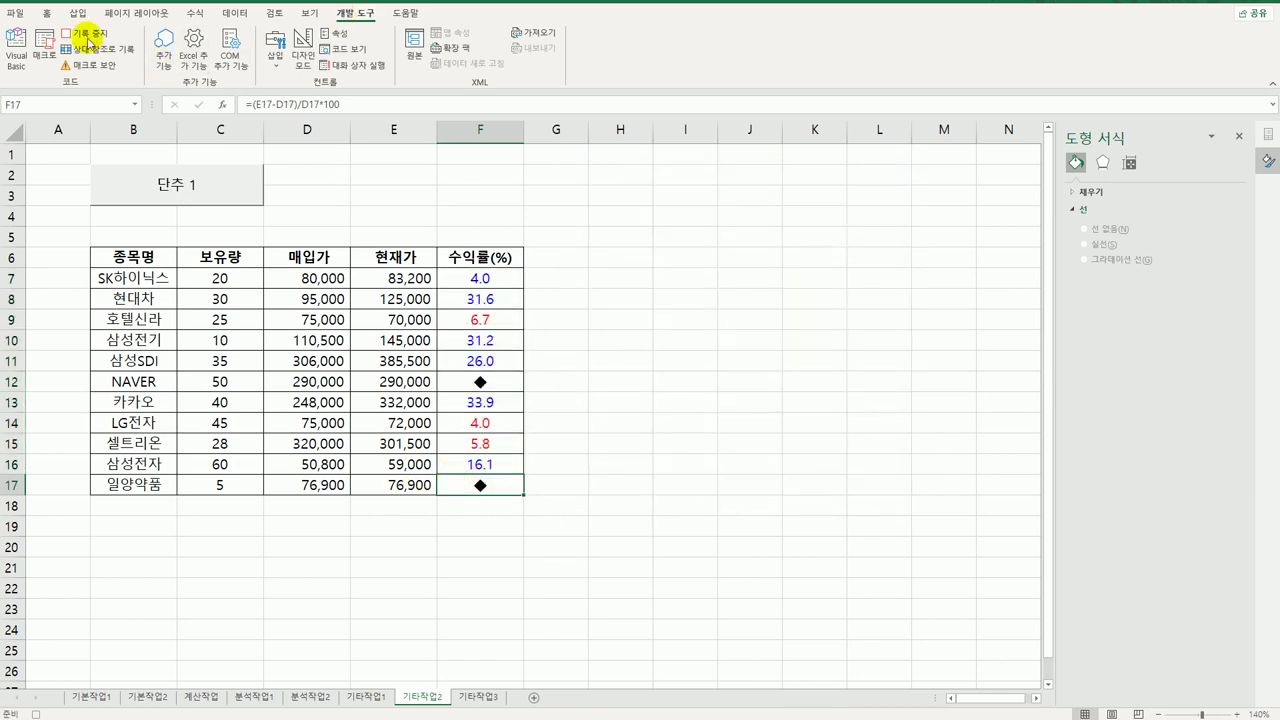
{"action": "left_click", "coordinate": [86, 33]}
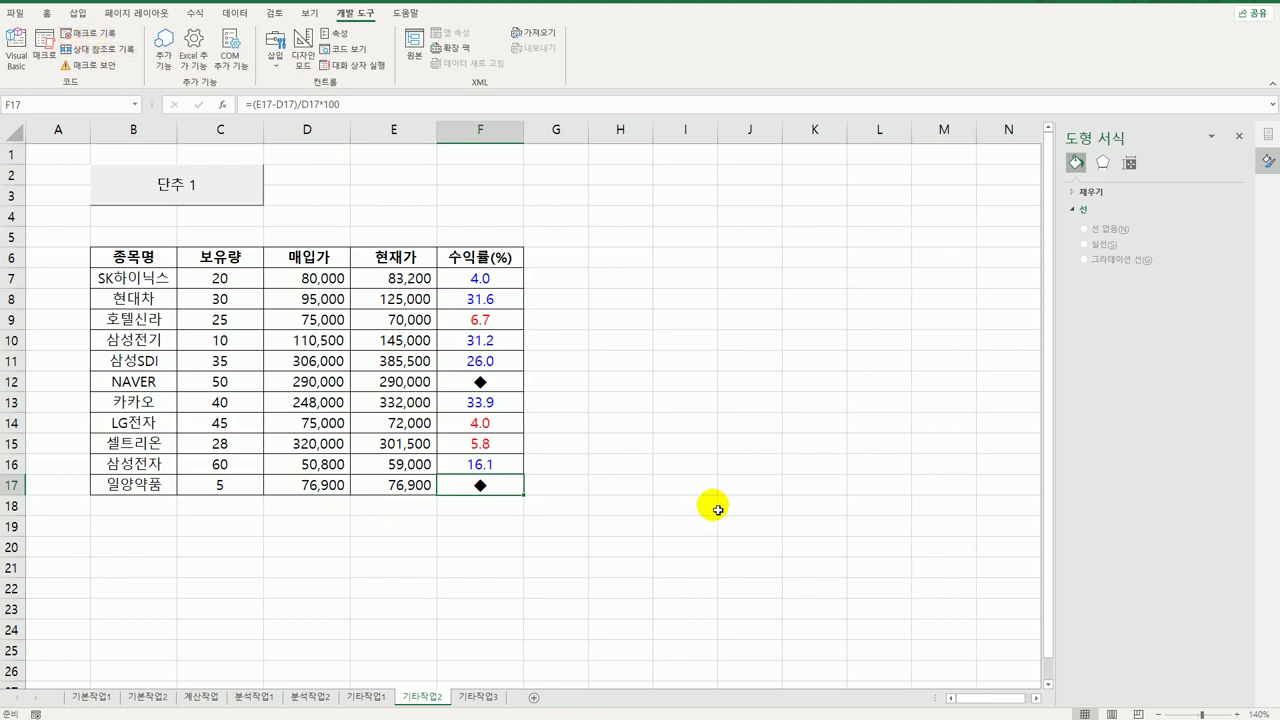
{"action": "right_click", "coordinate": [206, 199]}
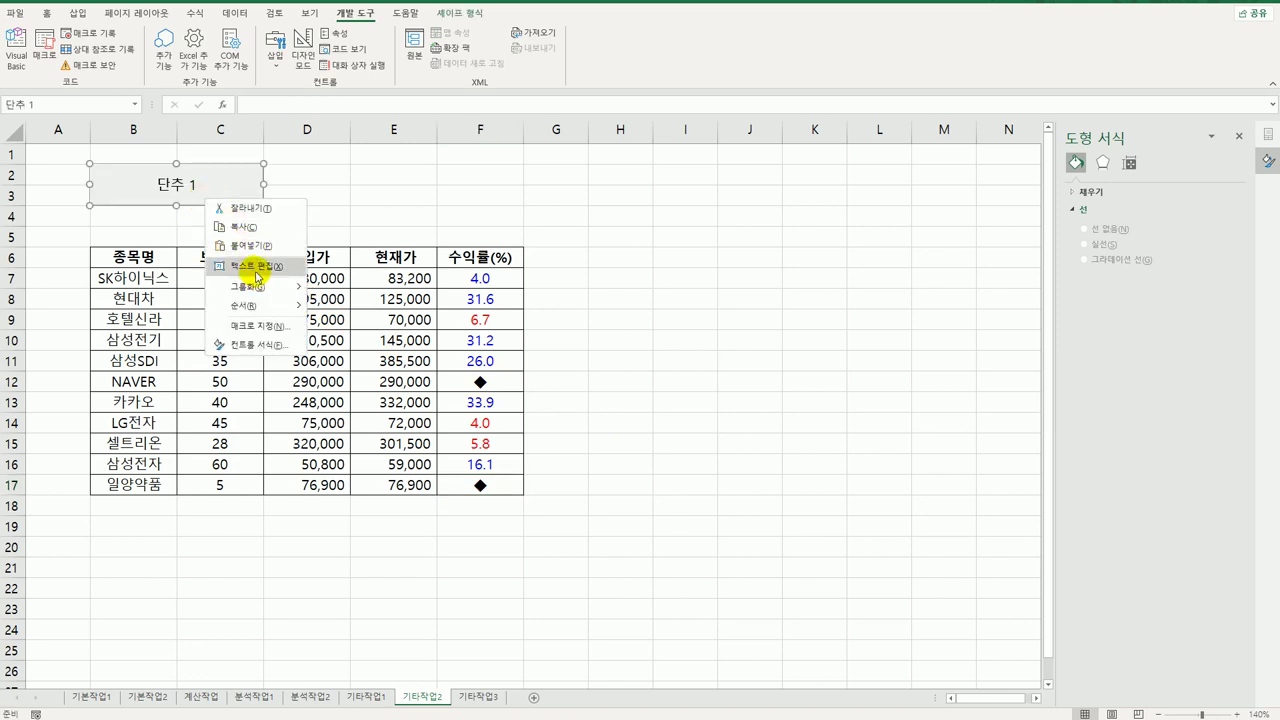
{"action": "left_click", "coordinate": [257, 266]}
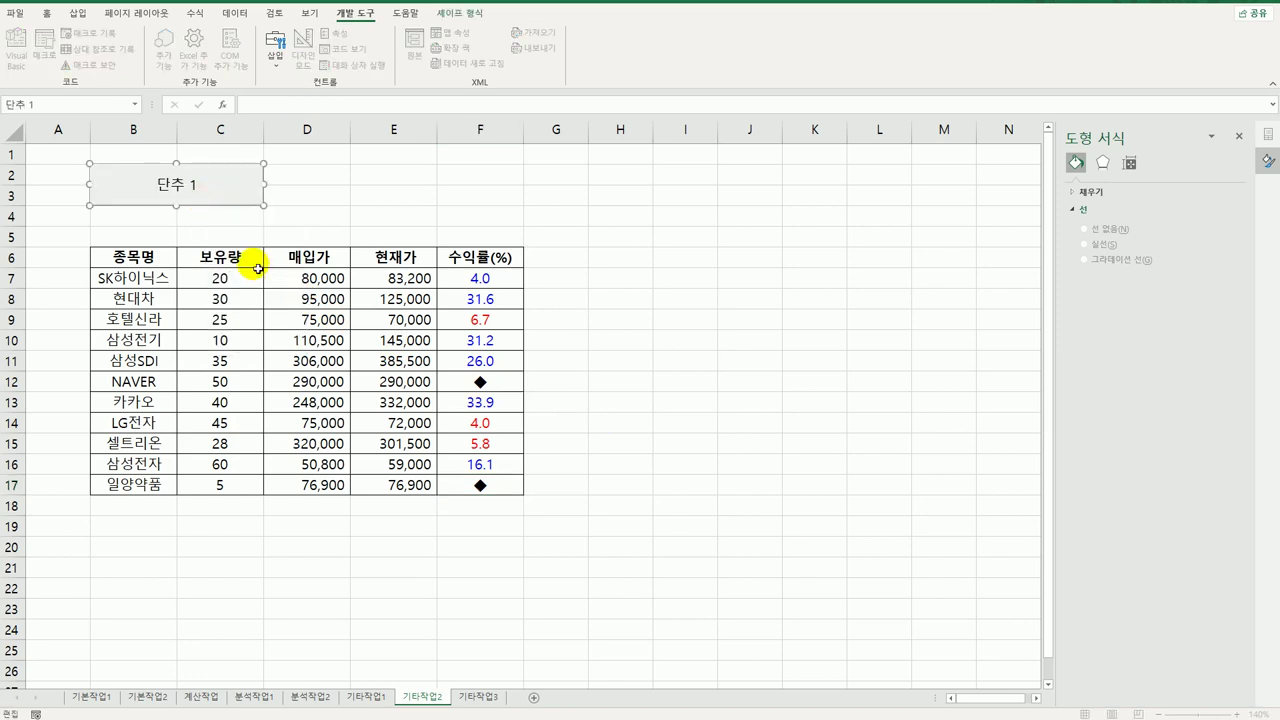
{"action": "key", "text": "ctrl+a"}
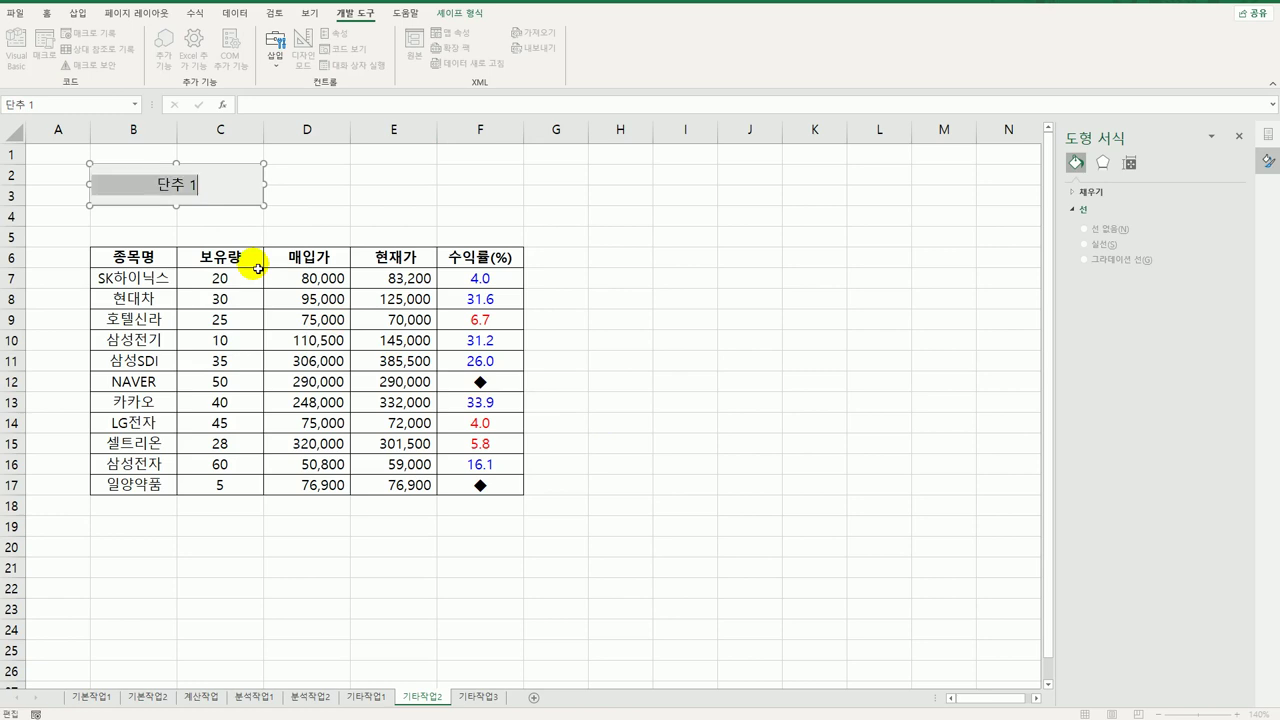
{"action": "type", "text": "서식적용"}
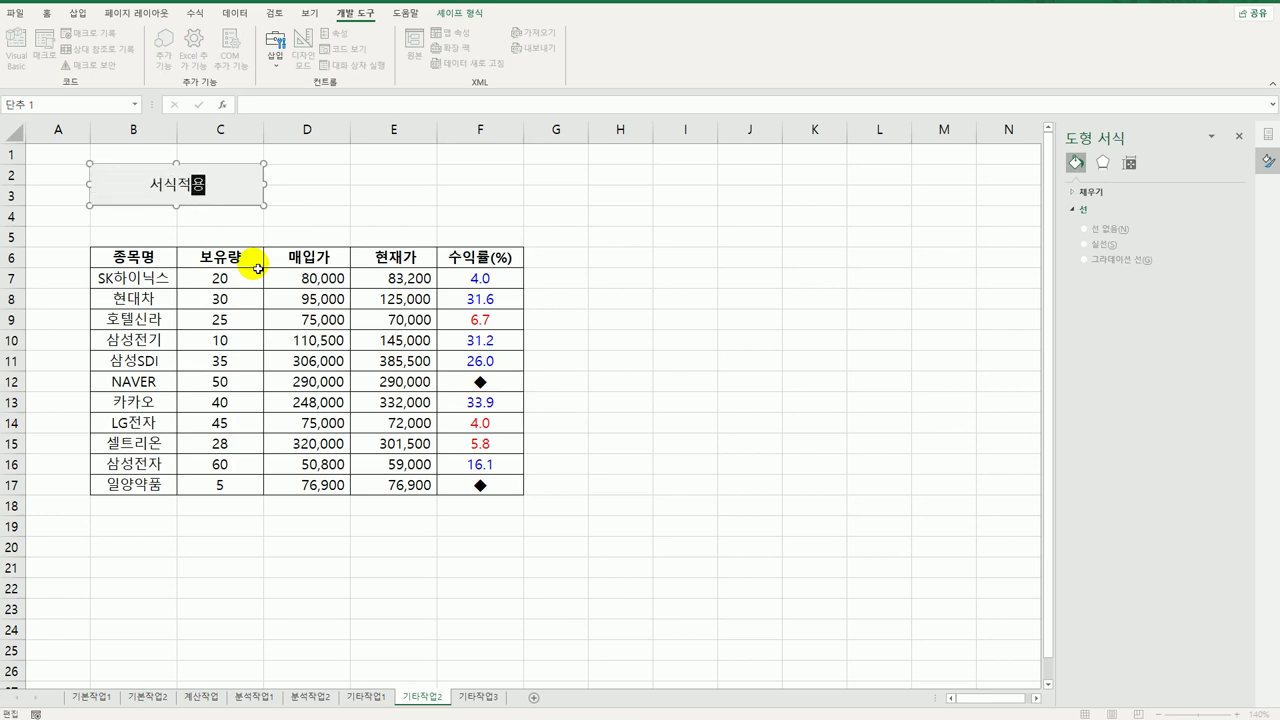
{"action": "left_click", "coordinate": [695, 365]}
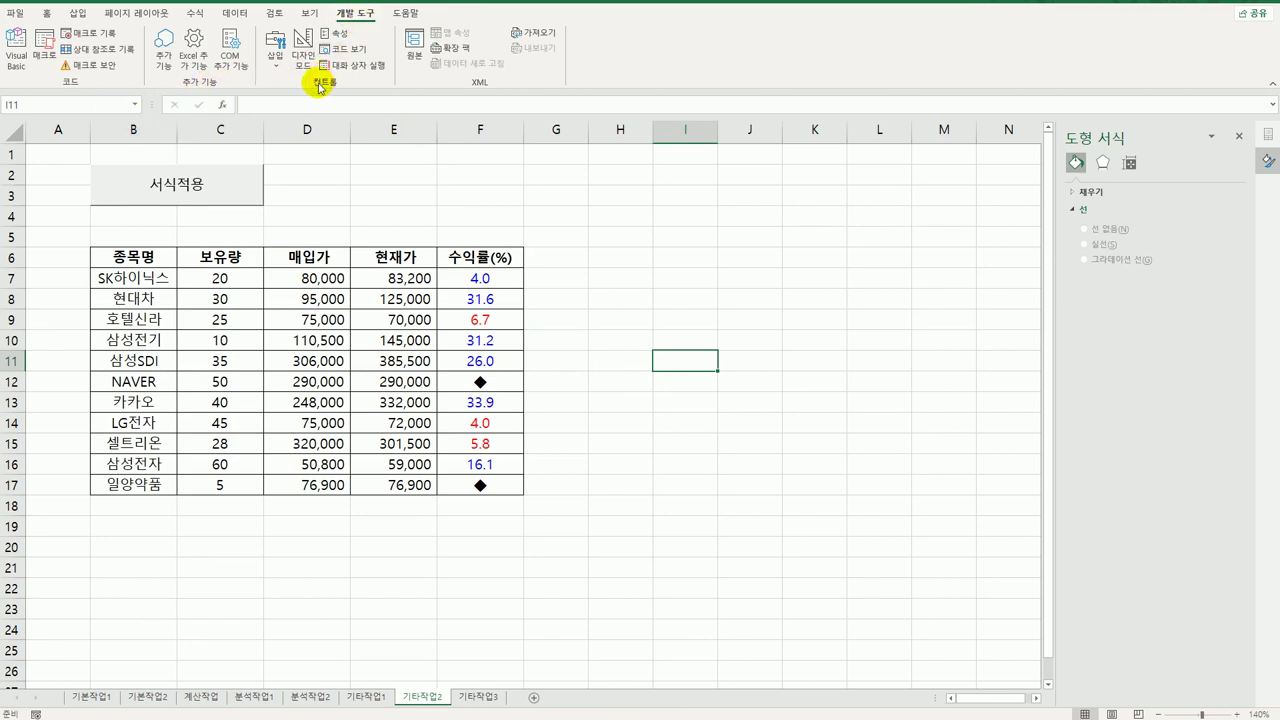
Step: Draw a form-control button over E2:F3, name its macro 서식해제 and start recording it in the current workbook
{"action": "left_click", "coordinate": [275, 50]}
{"action": "left_click", "coordinate": [268, 104]}
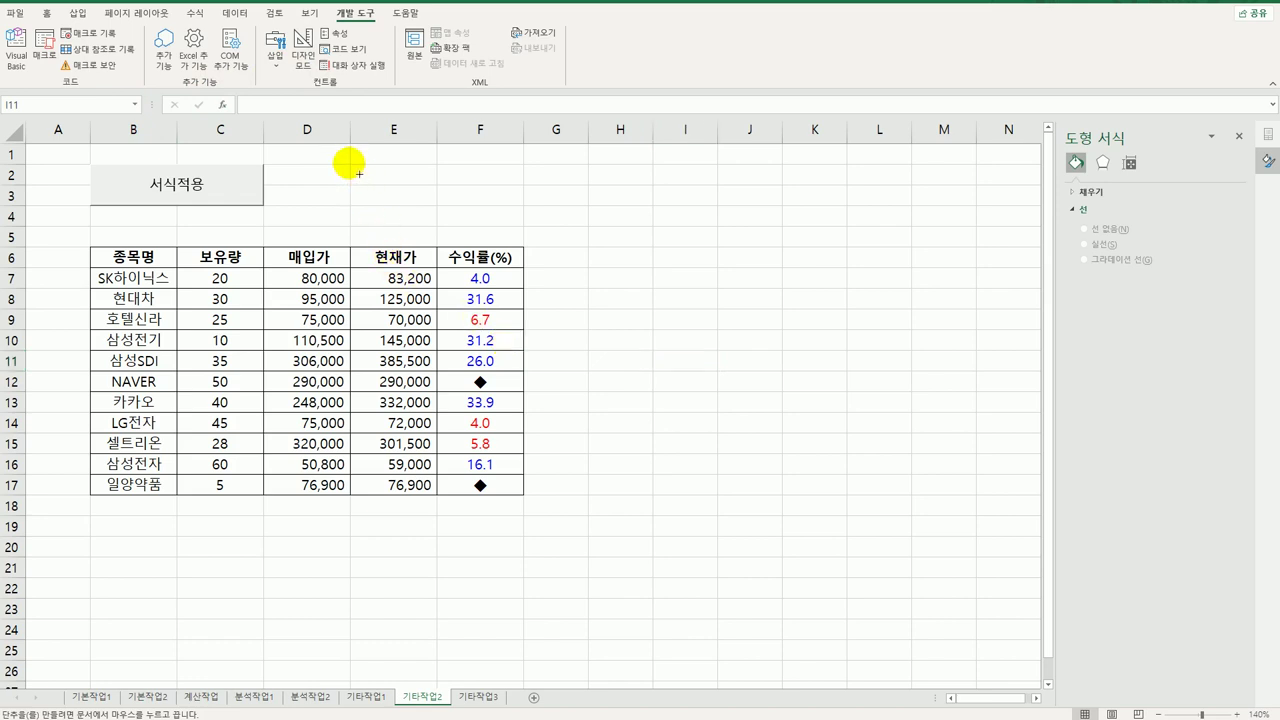
{"action": "left_click_drag", "start_coordinate": [350, 164], "coordinate": [498, 214]}
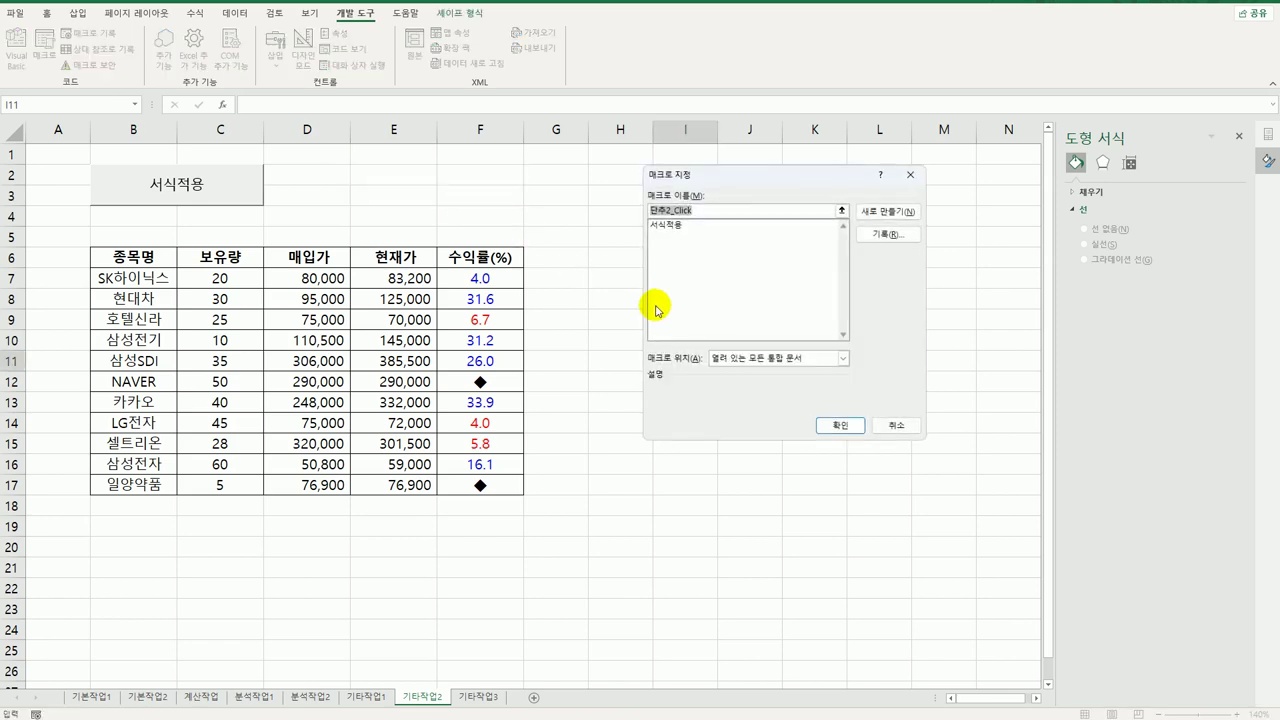
{"action": "type", "text": "서식해제"}
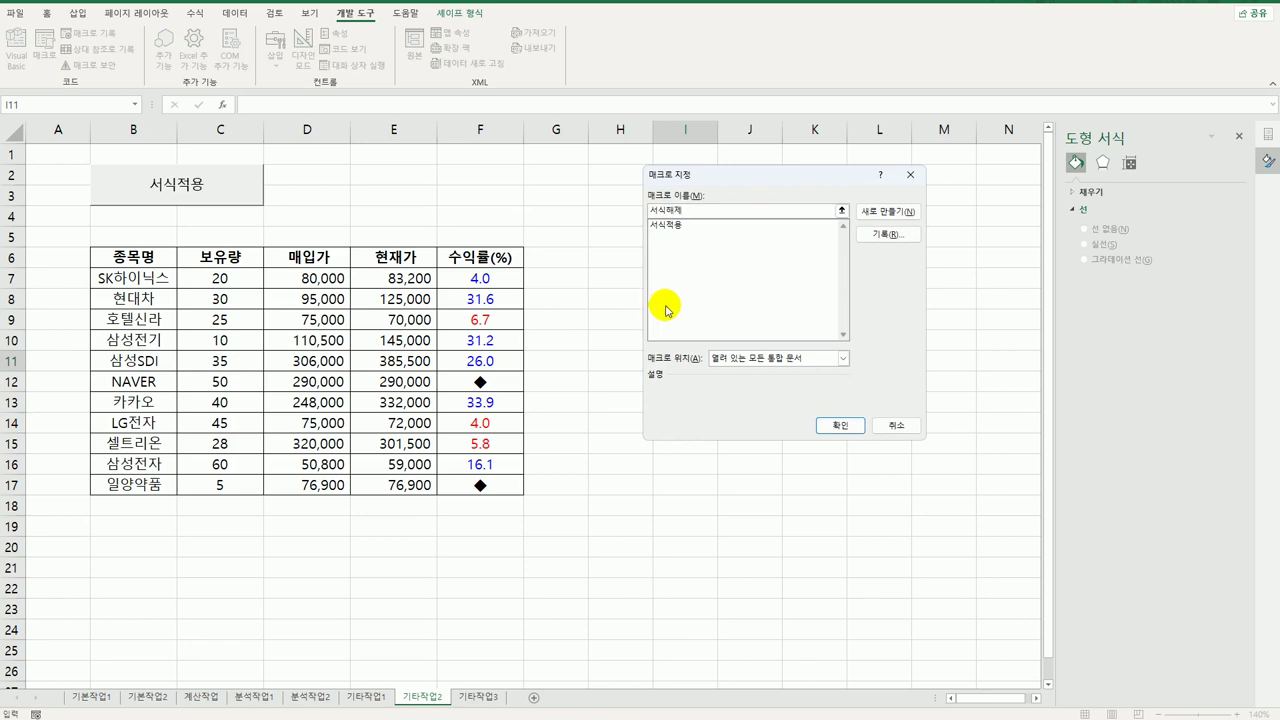
{"action": "left_click", "coordinate": [866, 235]}
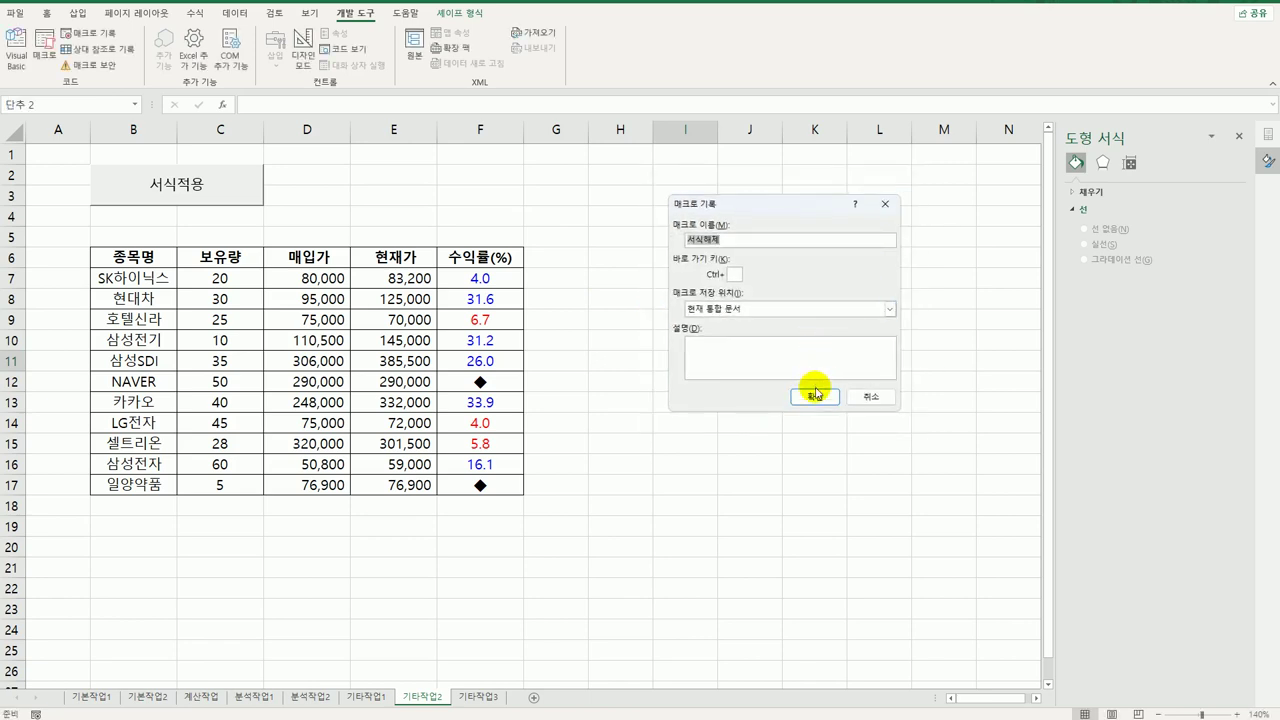
{"action": "left_click", "coordinate": [815, 394]}
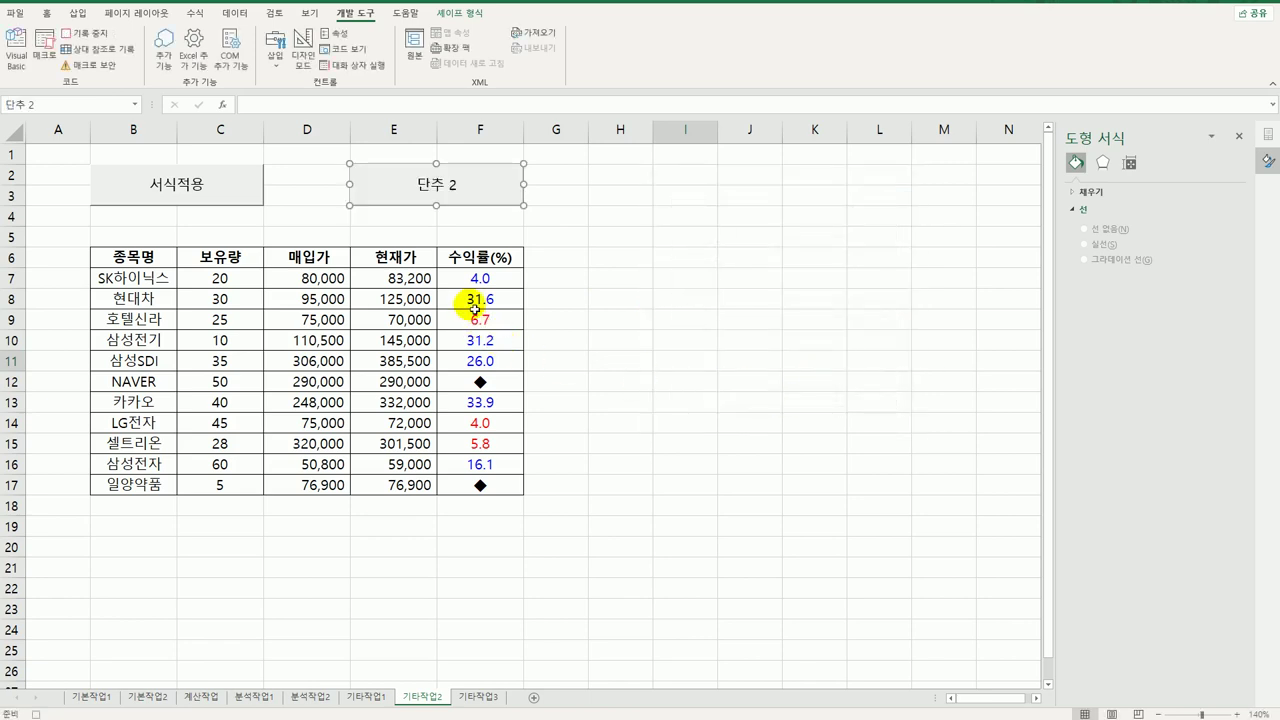
Step: Format cells F7:F17 with the 회계 (accounting) category, 2 decimal places and no currency symbol
{"action": "left_click_drag", "start_coordinate": [480, 278], "coordinate": [498, 498]}
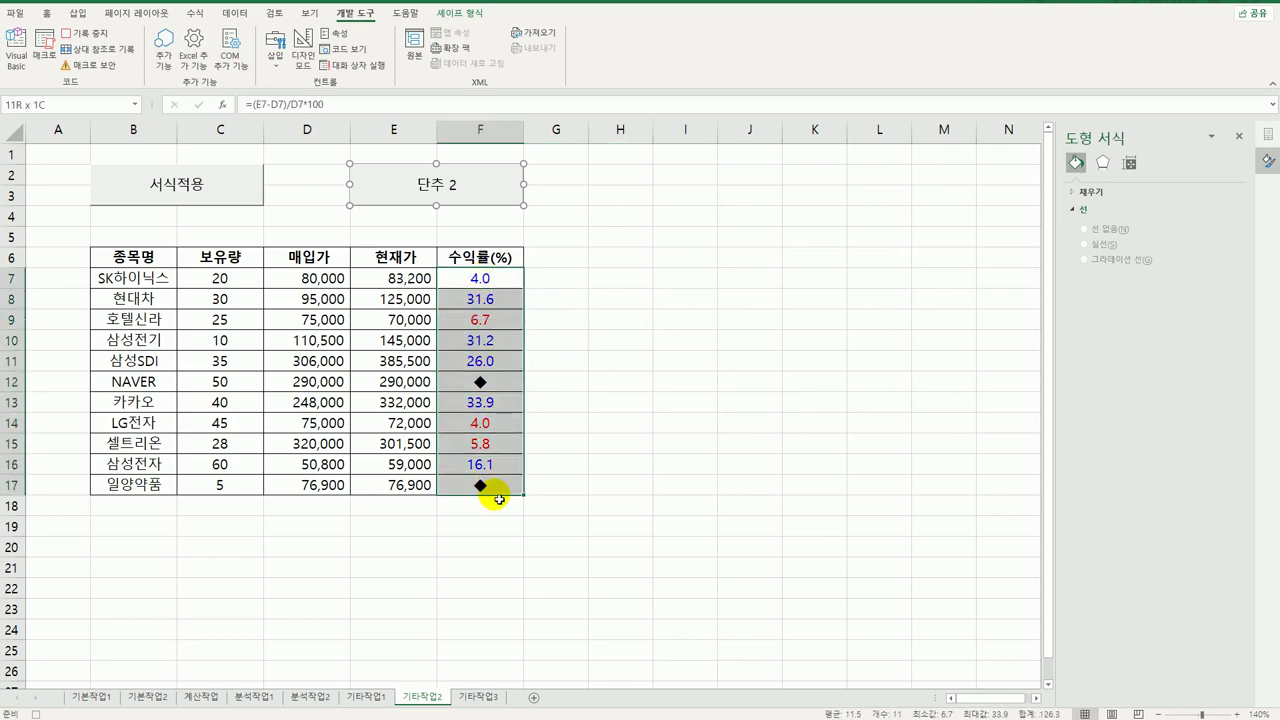
{"action": "right_click", "coordinate": [481, 279]}
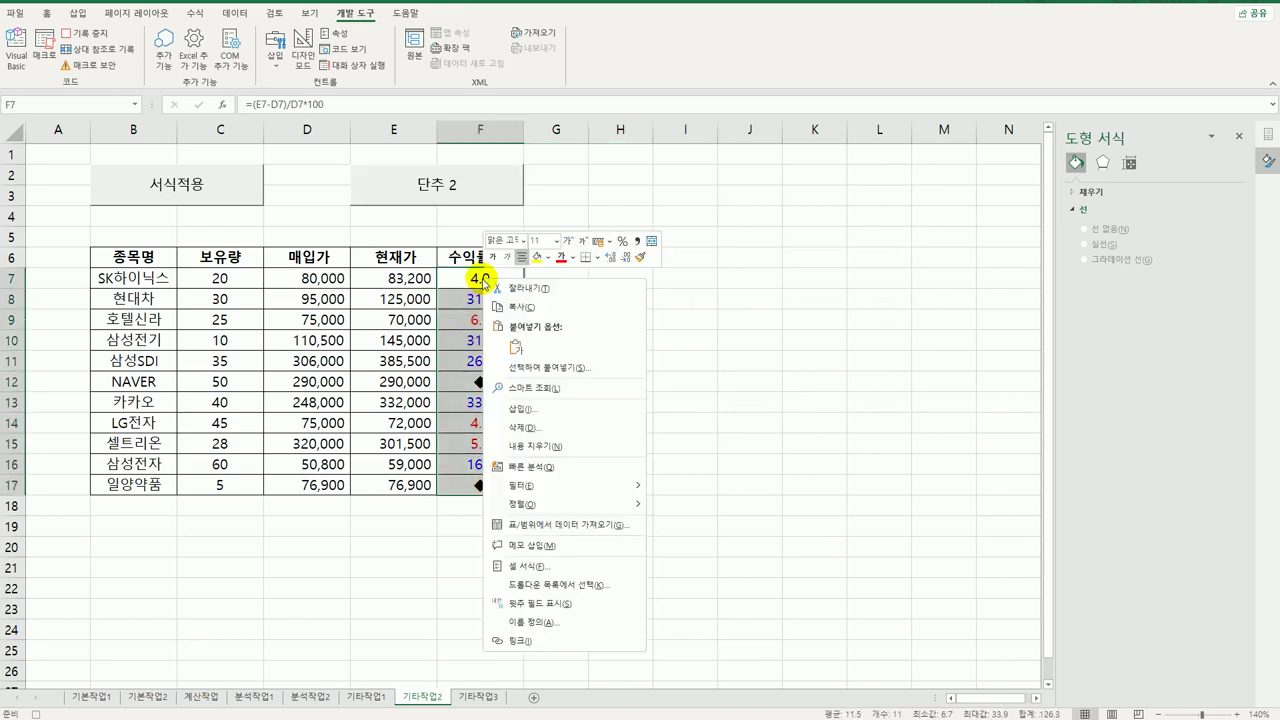
{"action": "left_click", "coordinate": [490, 565]}
{"action": "left_click_drag", "start_coordinate": [549, 382], "coordinate": [754, 193]}
{"action": "left_click", "coordinate": [637, 253]}
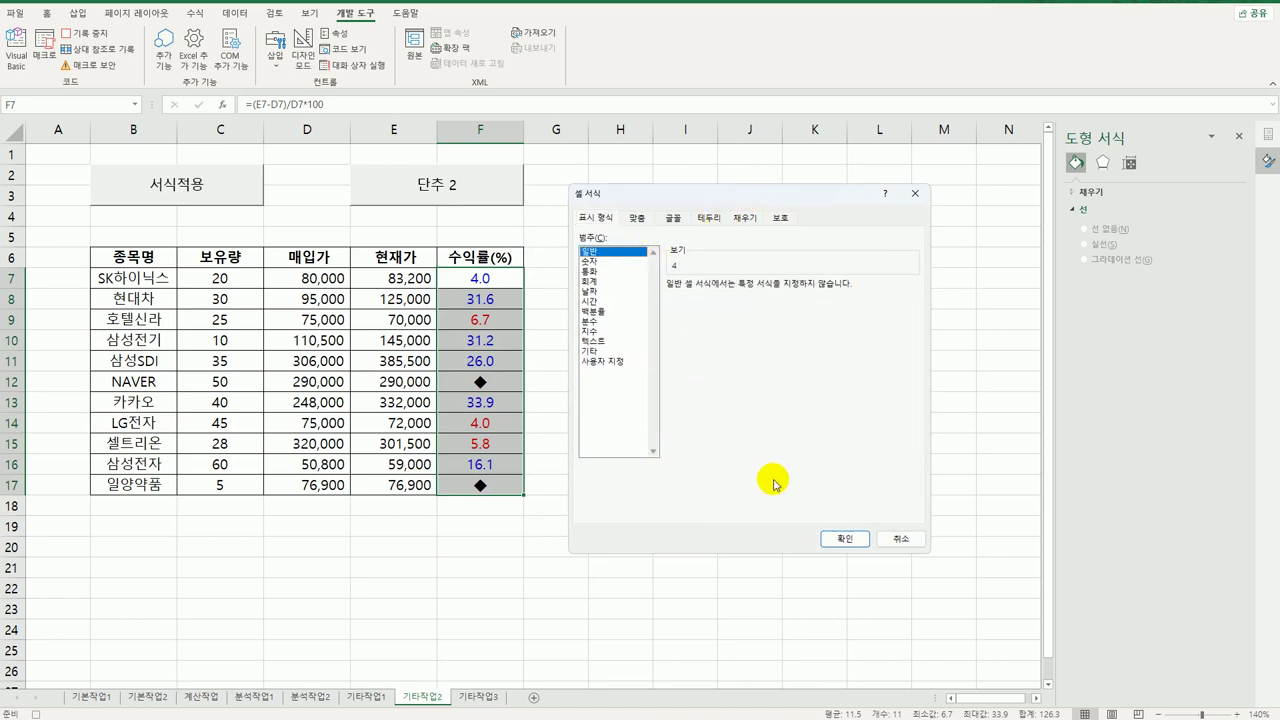
{"action": "left_click", "coordinate": [610, 282]}
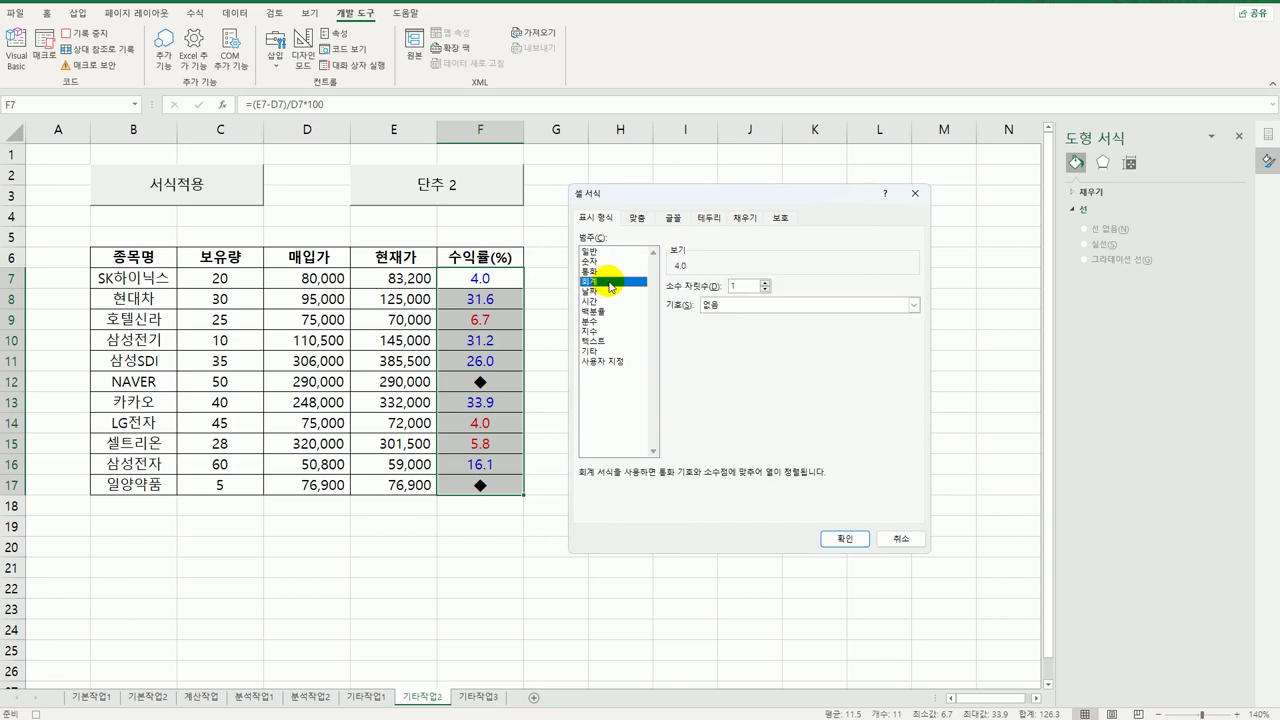
{"action": "left_click", "coordinate": [766, 283]}
{"action": "left_click", "coordinate": [773, 308]}
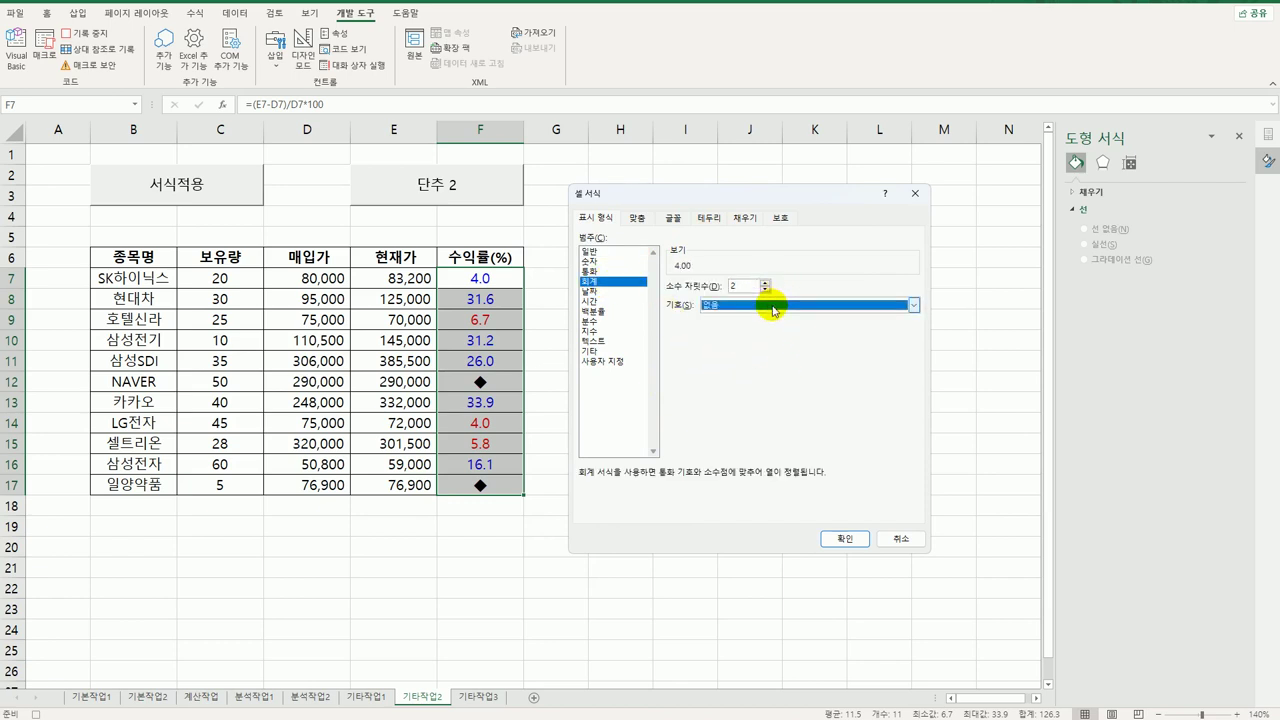
{"action": "left_click", "coordinate": [773, 310]}
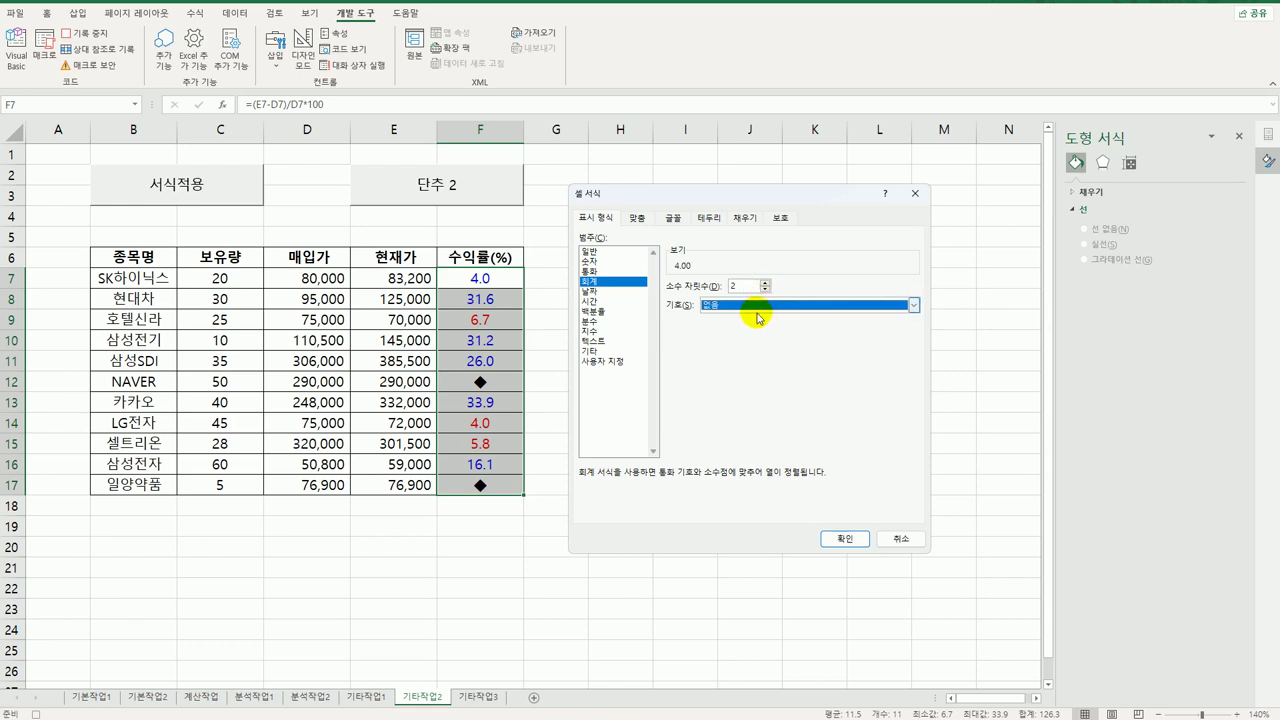
{"action": "left_click", "coordinate": [838, 539]}
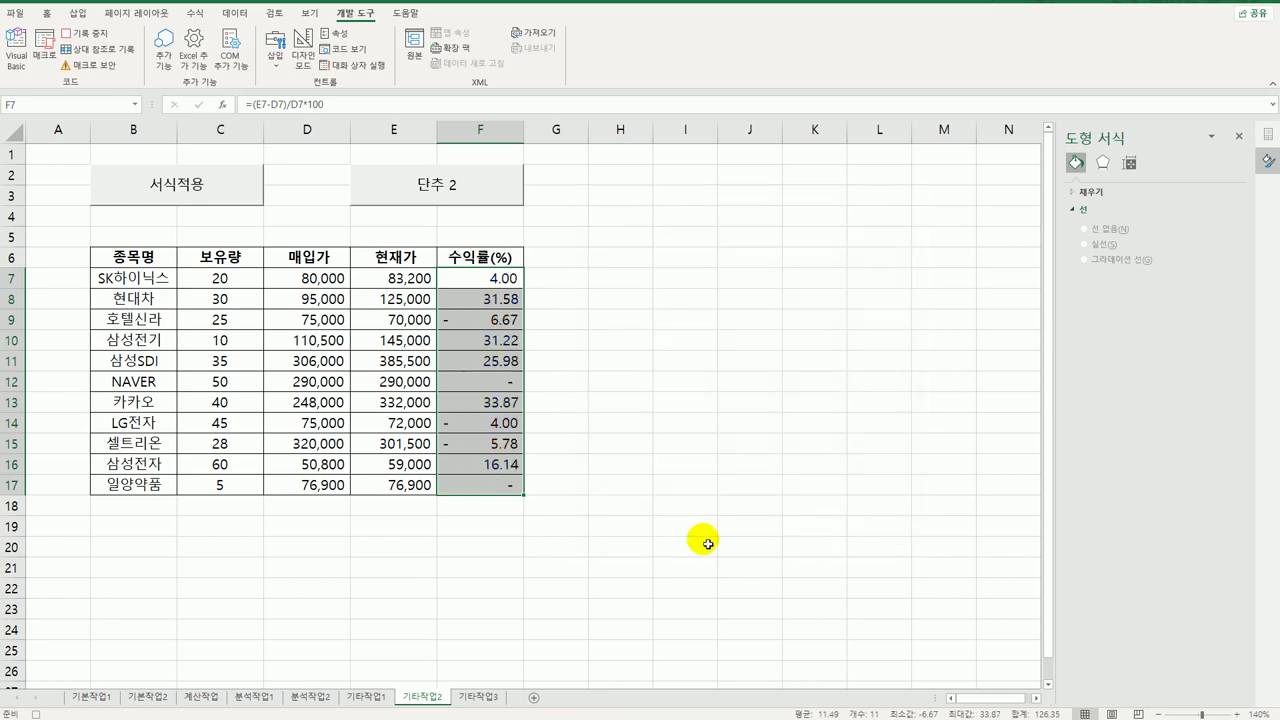
Step: Stop the macro recording and change the new button's caption to 서식해제
{"action": "left_click", "coordinate": [480, 494]}
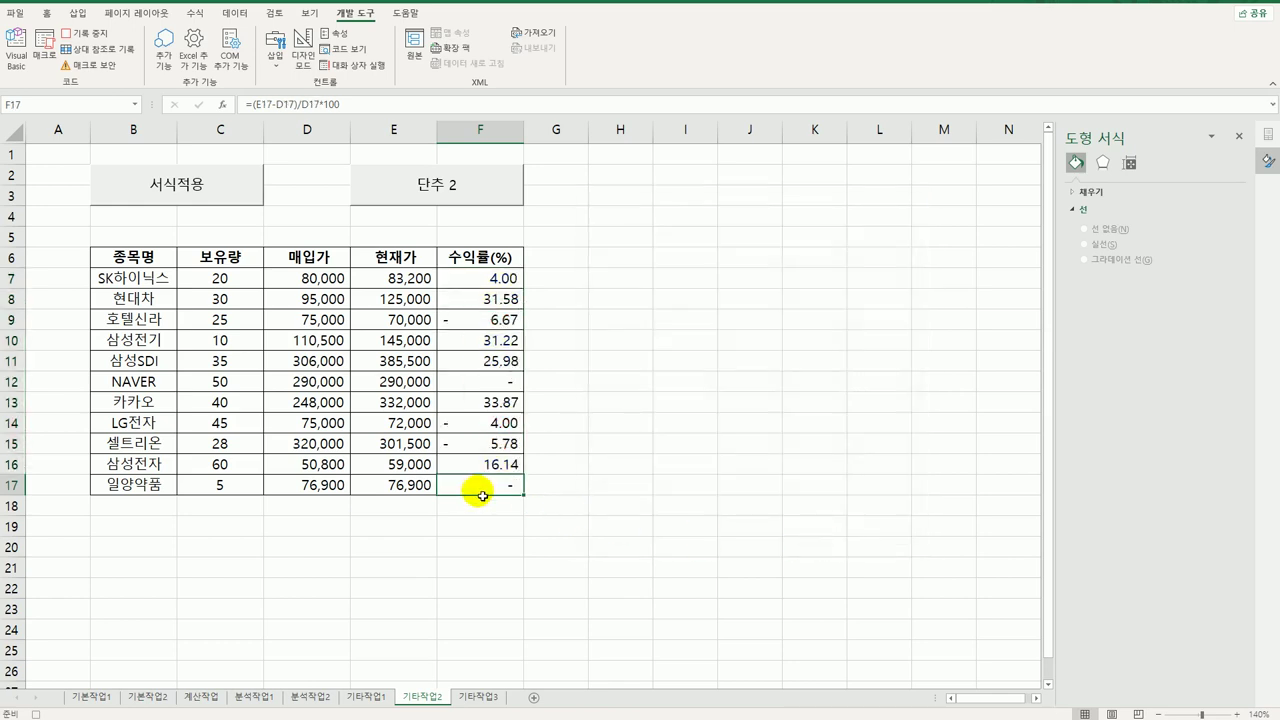
{"action": "left_click", "coordinate": [72, 37]}
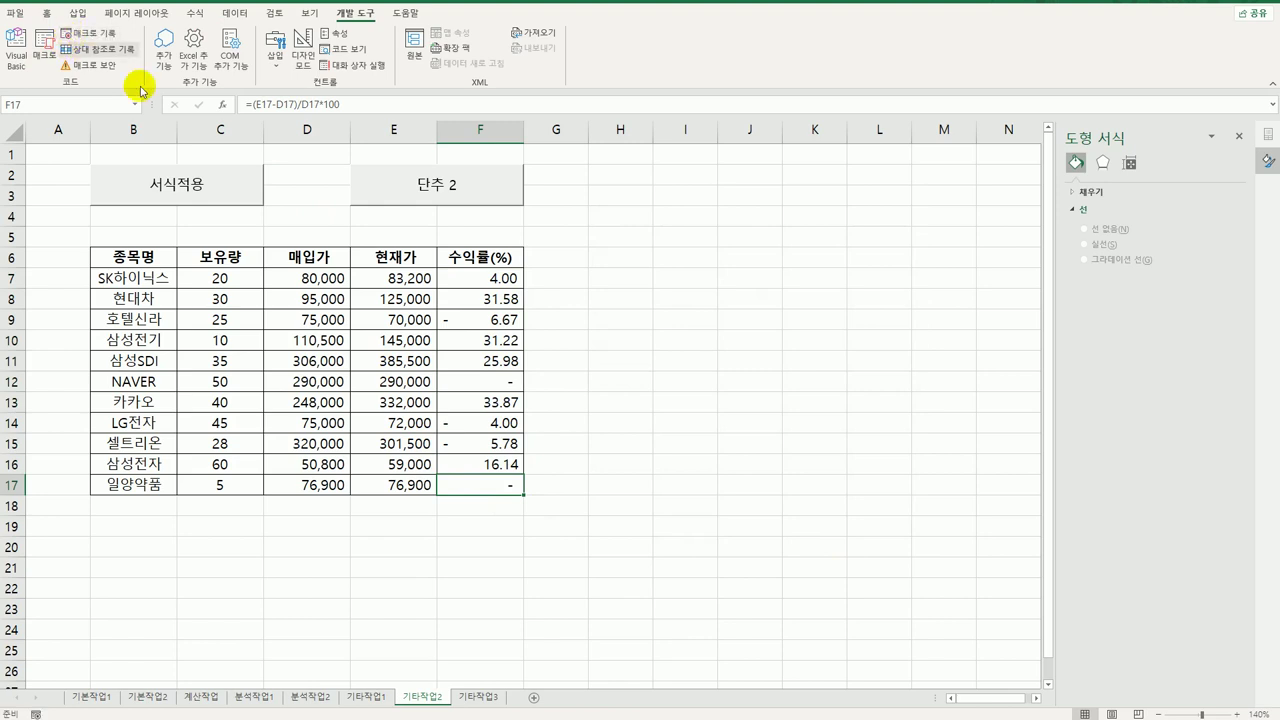
{"action": "right_click", "coordinate": [499, 184]}
{"action": "left_click", "coordinate": [563, 246]}
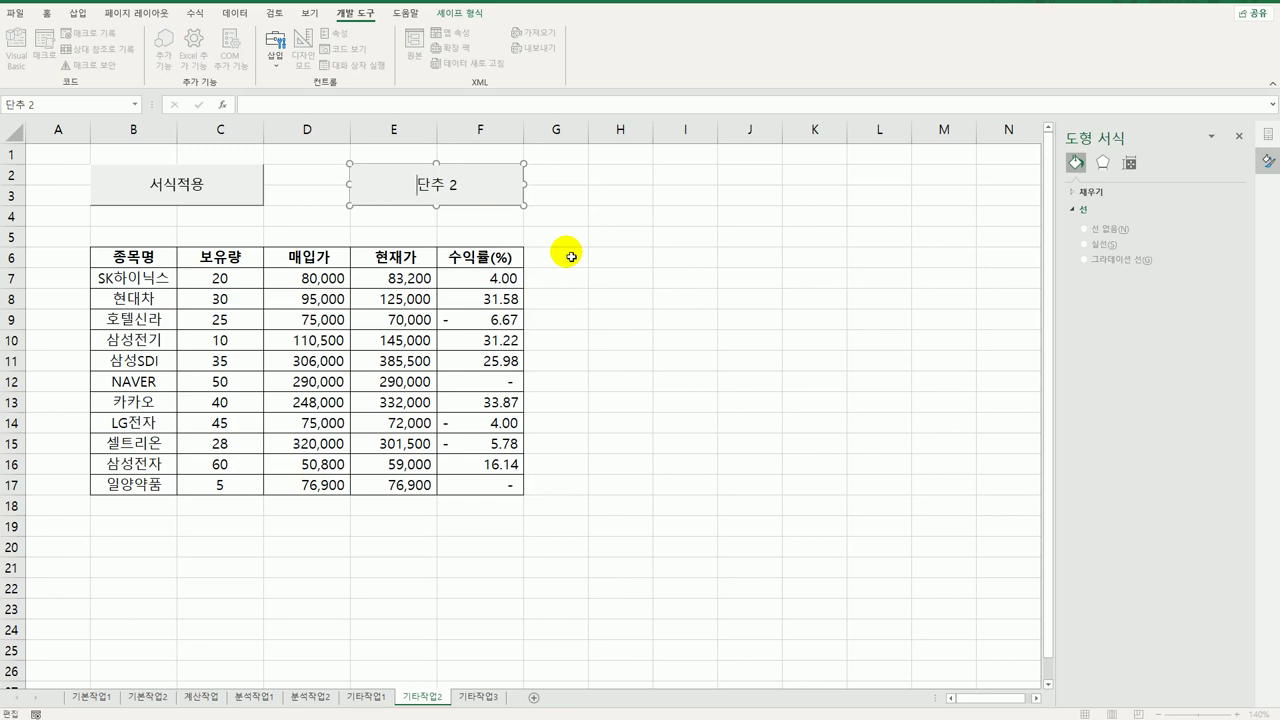
{"action": "key", "text": "ctrl+a"}
{"action": "type", "text": "서식해제"}
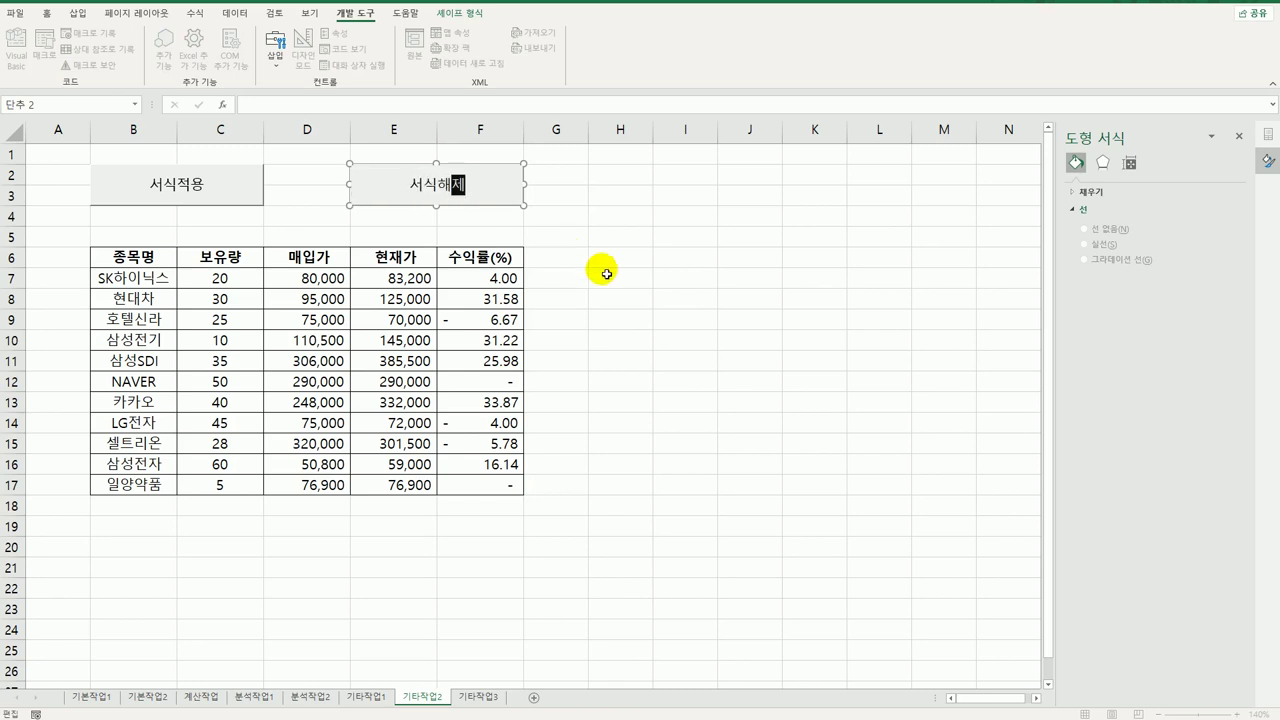
{"action": "left_click", "coordinate": [663, 274]}
Step: Test the 서식적용 and 서식해제 macros by running each from its button
{"action": "left_click", "coordinate": [214, 181]}
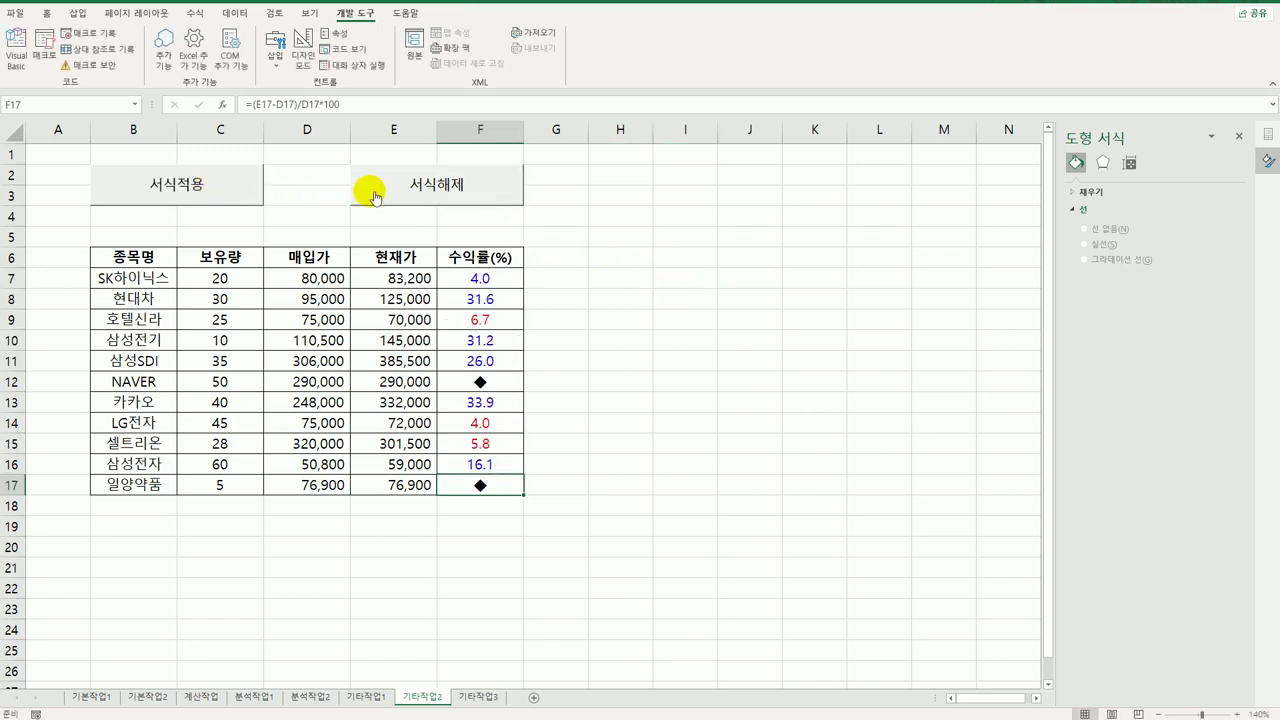
{"action": "left_click", "coordinate": [368, 190]}
{"action": "left_click", "coordinate": [681, 382]}
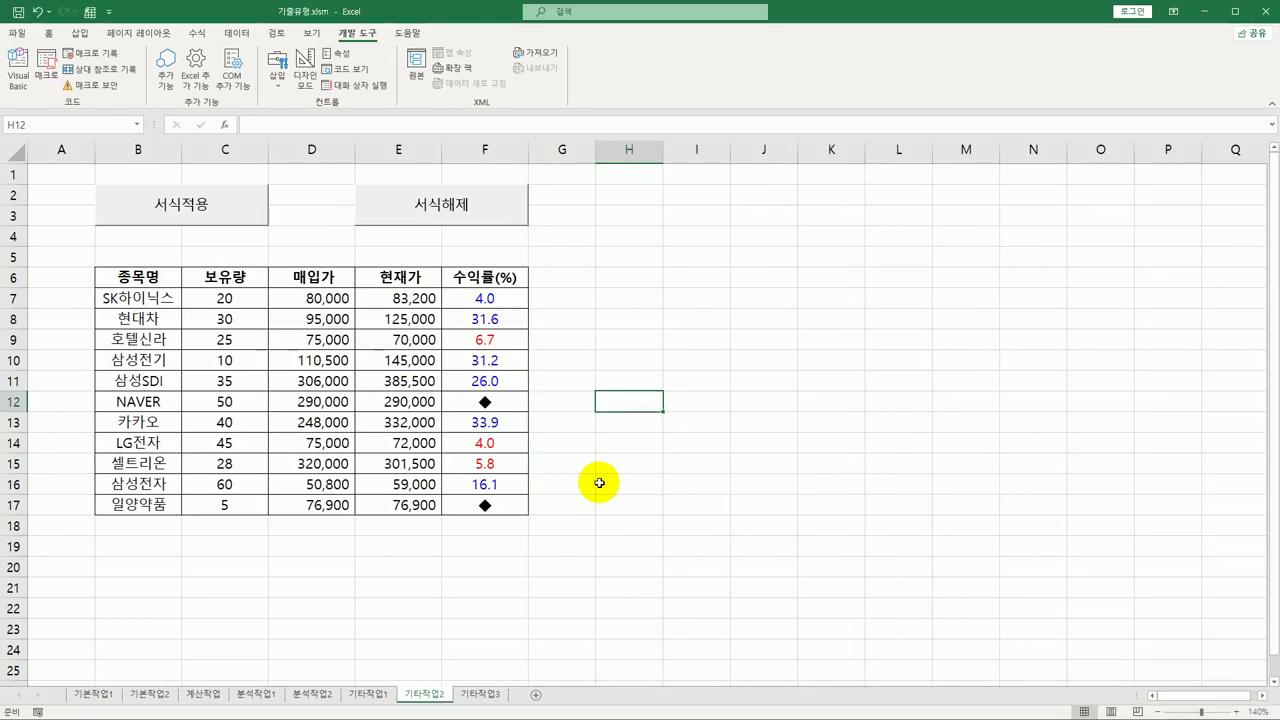
Step: On sheet 기타작업3, turn on design mode and open the Click event procedure of the 자전거구입 button
{"action": "left_click", "coordinate": [481, 694]}
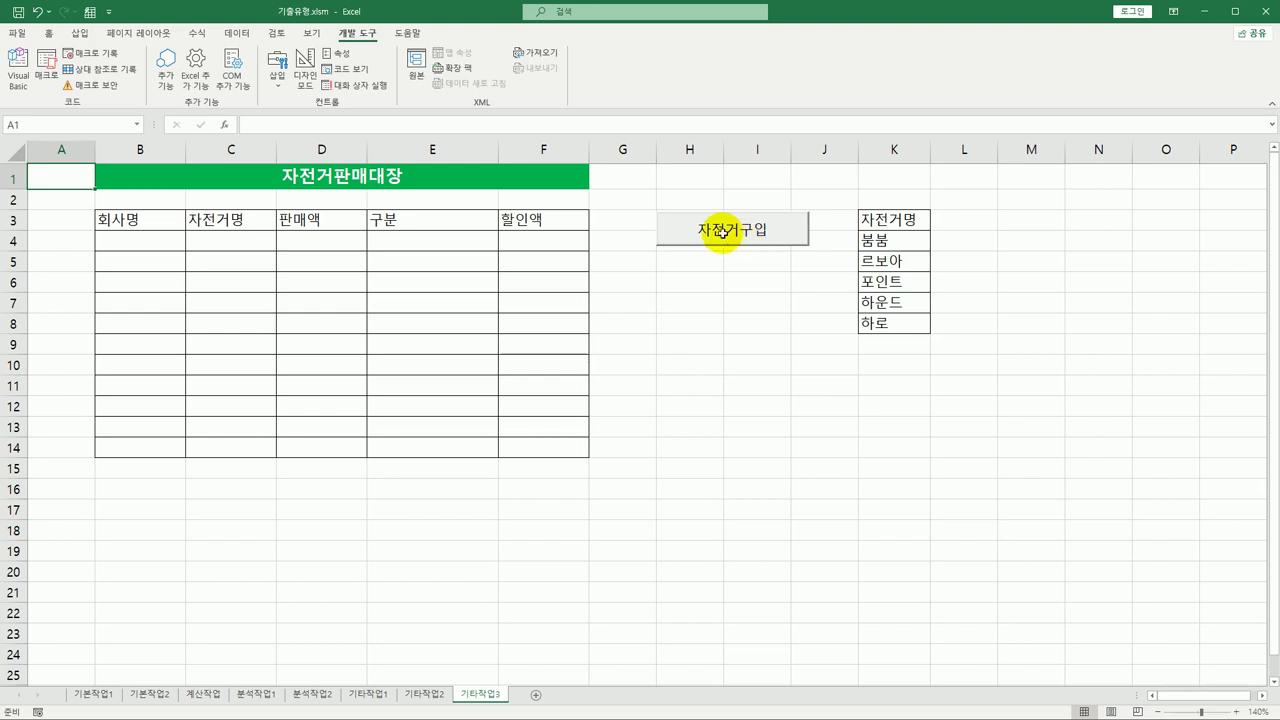
{"action": "left_click", "coordinate": [304, 82]}
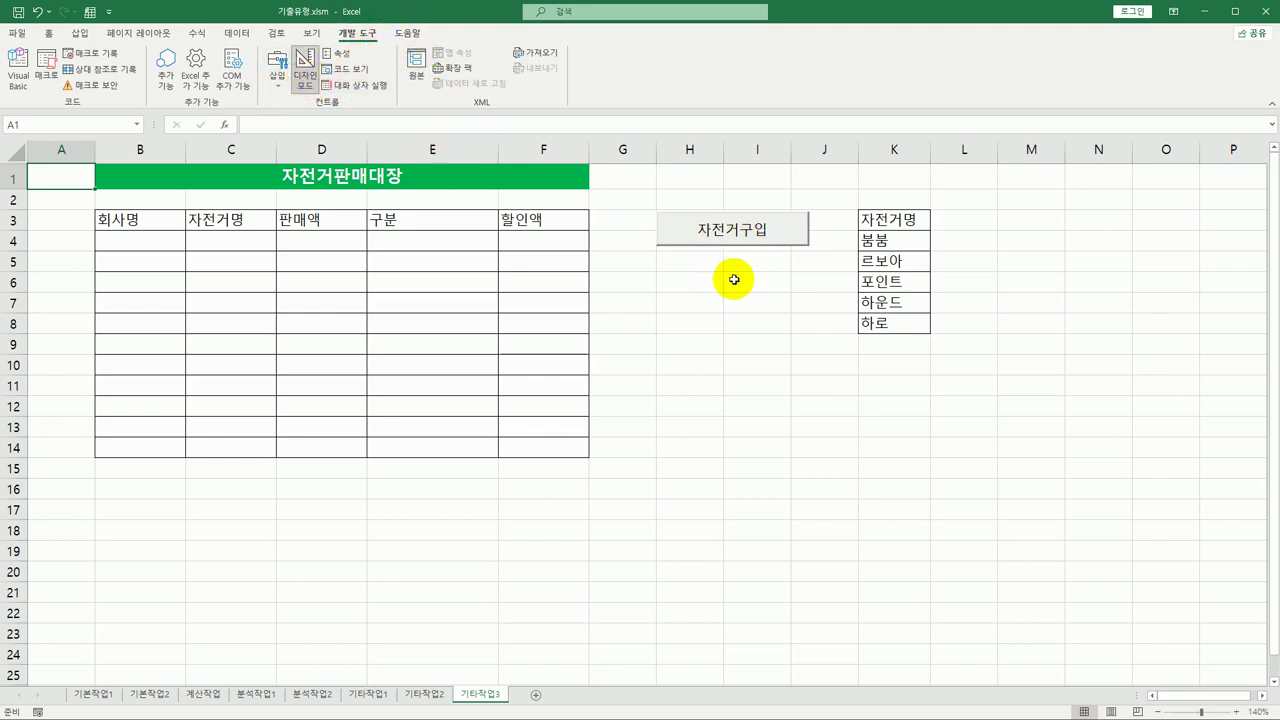
{"action": "left_click", "coordinate": [750, 233]}
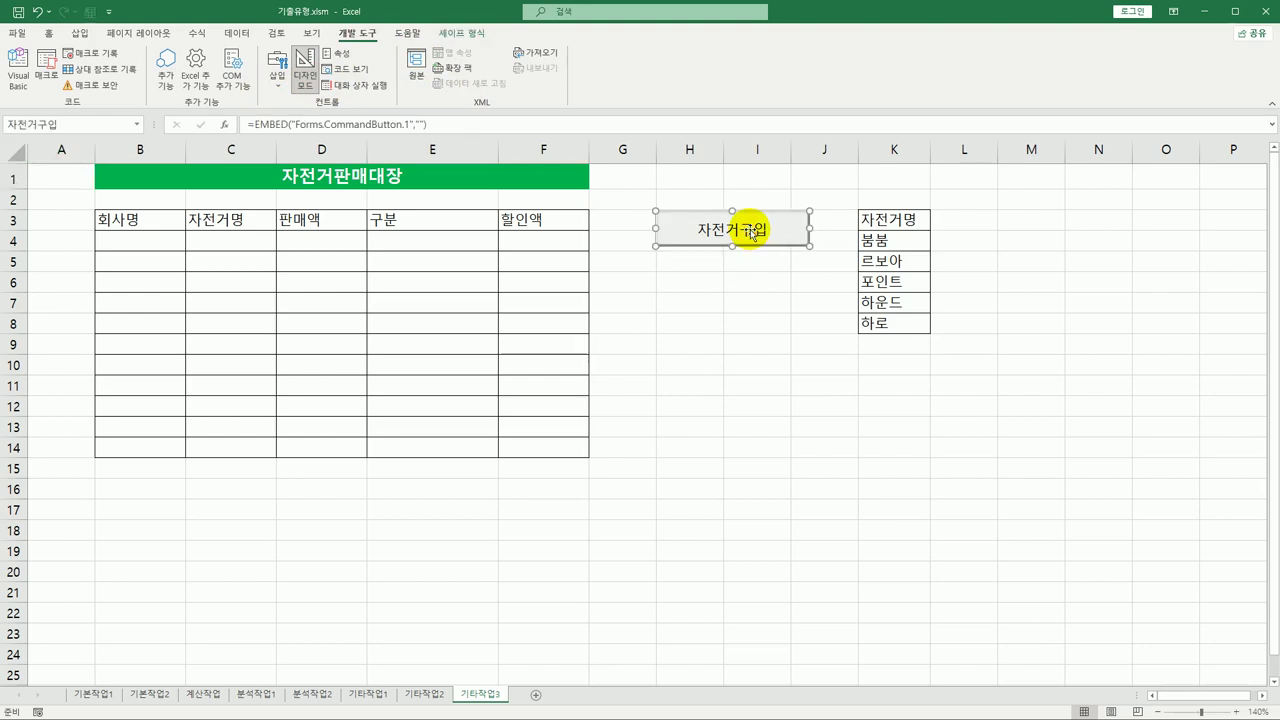
{"action": "double_click", "coordinate": [750, 233]}
{"action": "left_click_drag", "start_coordinate": [414, 43], "coordinate": [694, 50]}
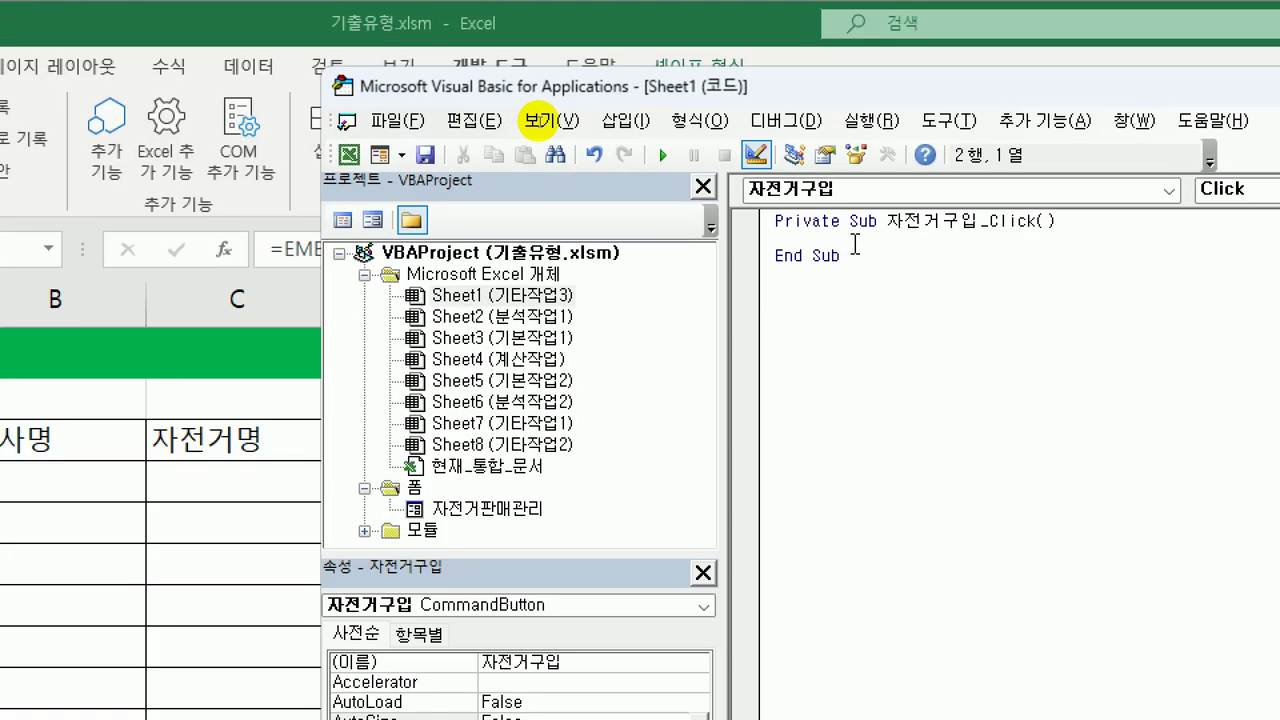
{"action": "left_click_drag", "start_coordinate": [583, 95], "coordinate": [395, 38]}
Step: Begin an indented statement in the 자전거구입_Click procedure with the sales form's name followed by a dot
{"action": "key", "text": "Tab"}
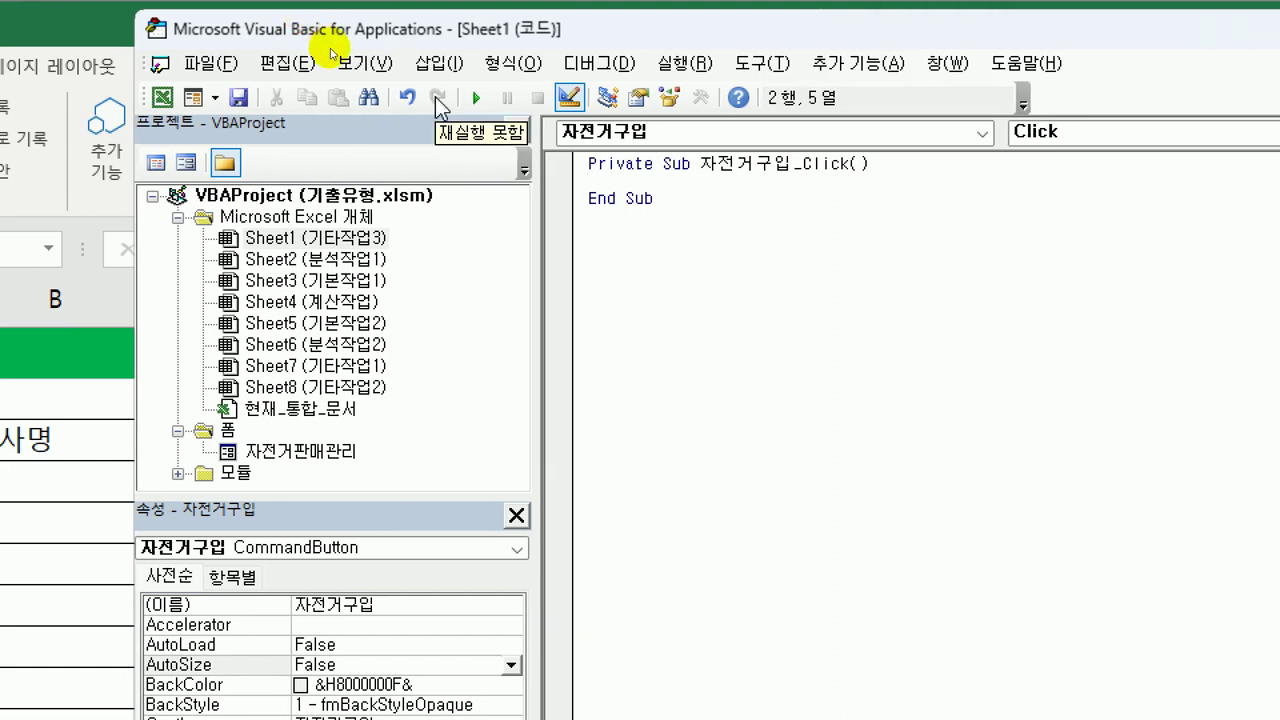
{"action": "type", "text": "자전거"}
{"action": "type", "text": "판매관리"}
{"action": "type", "text": "."}
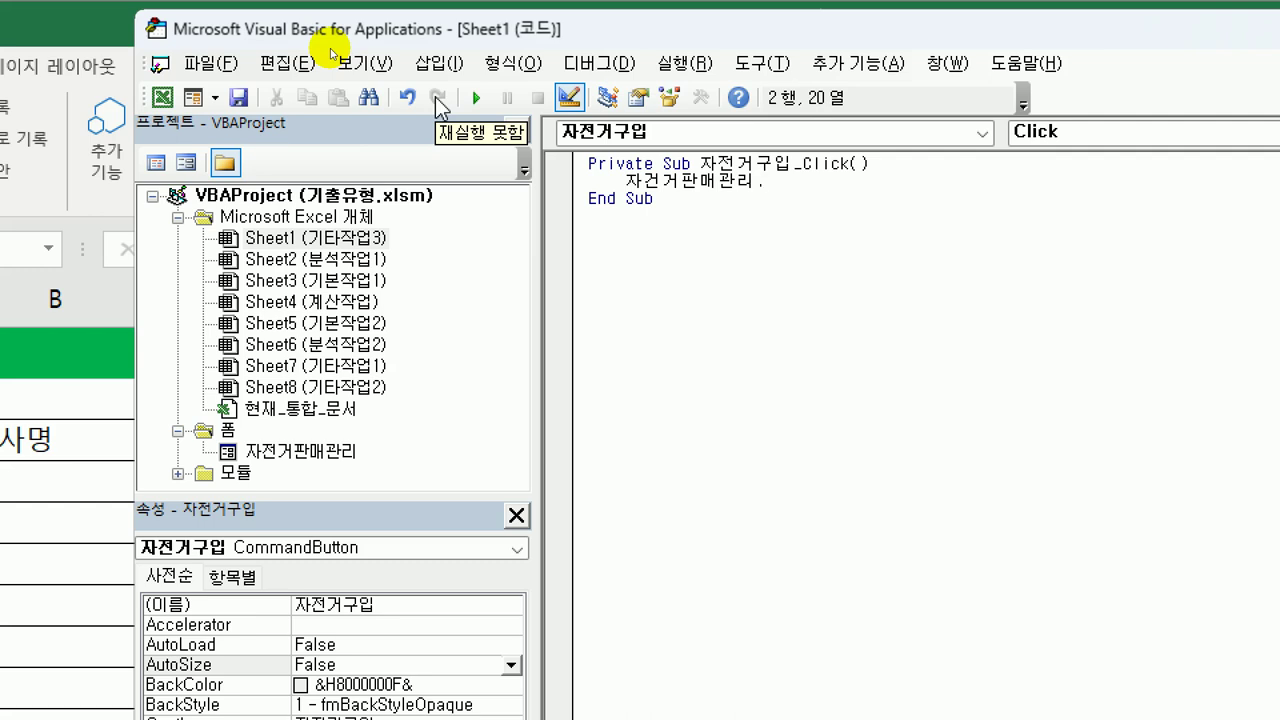
Step: Correct the misspelled second syllable of the form name so that it reads 자전거판매관리
{"action": "key", "text": "Left"}
{"action": "key", "text": "Left"}
{"action": "key", "text": "Left"}
{"action": "key", "text": "Left"}
{"action": "key", "text": "Left"}
{"action": "key", "text": "Left"}
{"action": "key", "text": "Left"}
{"action": "key", "text": "Delete"}
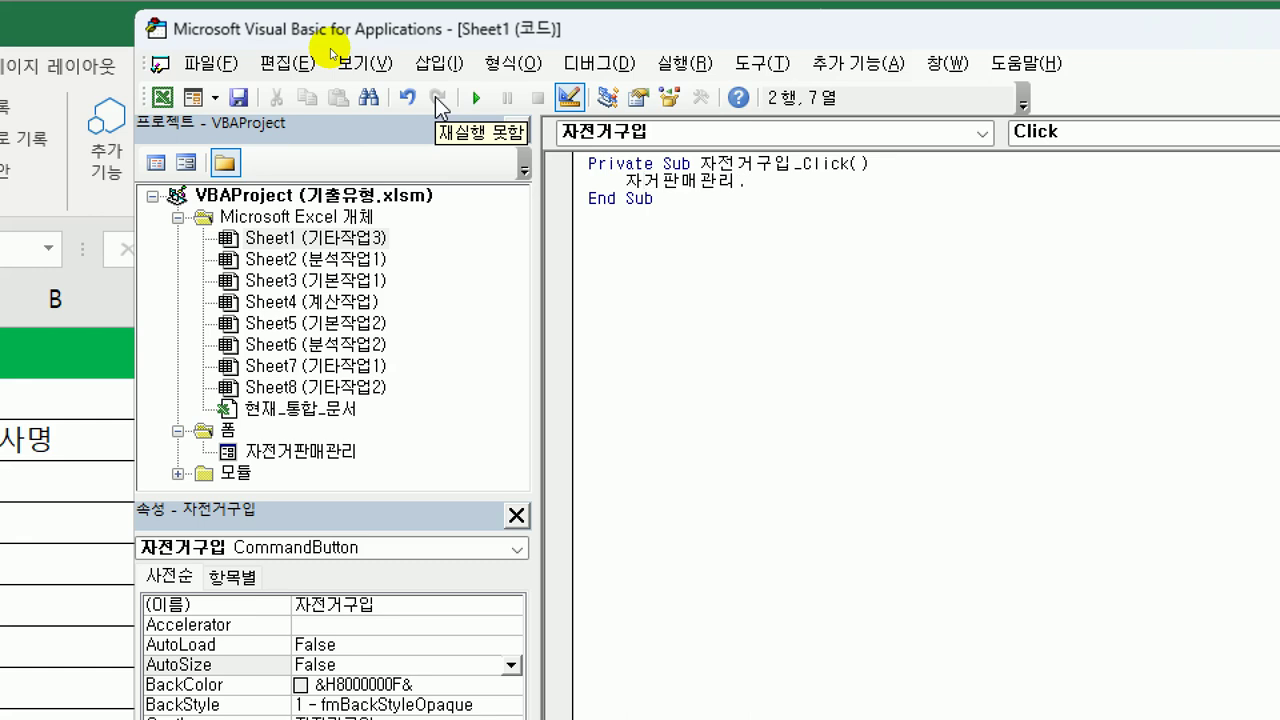
{"action": "type", "text": "전"}
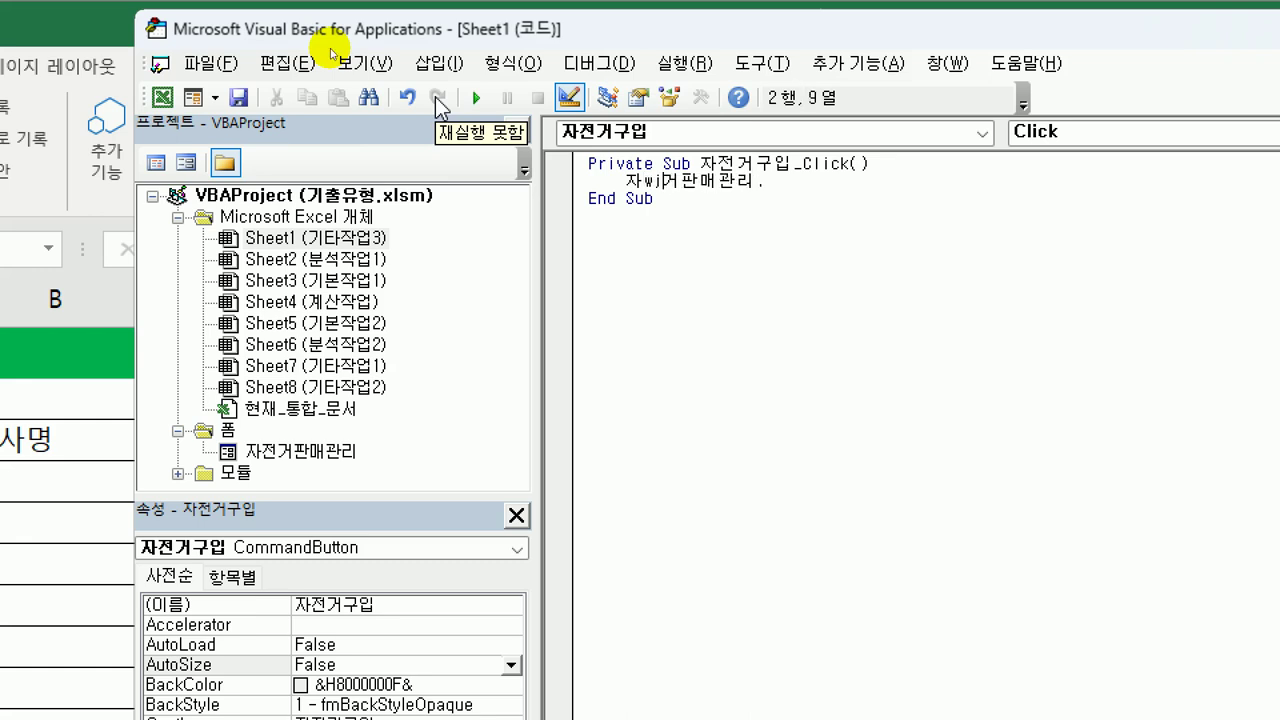
{"action": "key", "text": "End"}
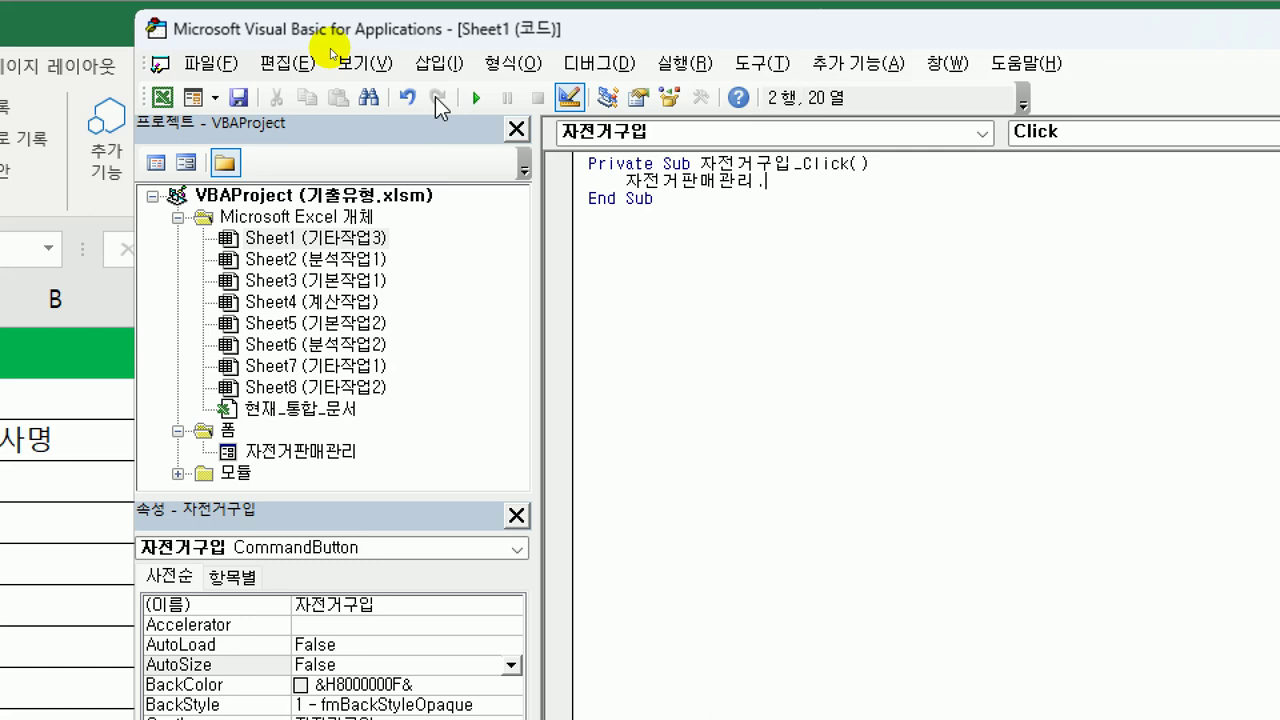
Step: Complete the statement with the Show method as 자전거판매관리.Show
{"action": "key", "text": "BackSpace"}
{"action": "type", "text": "."}
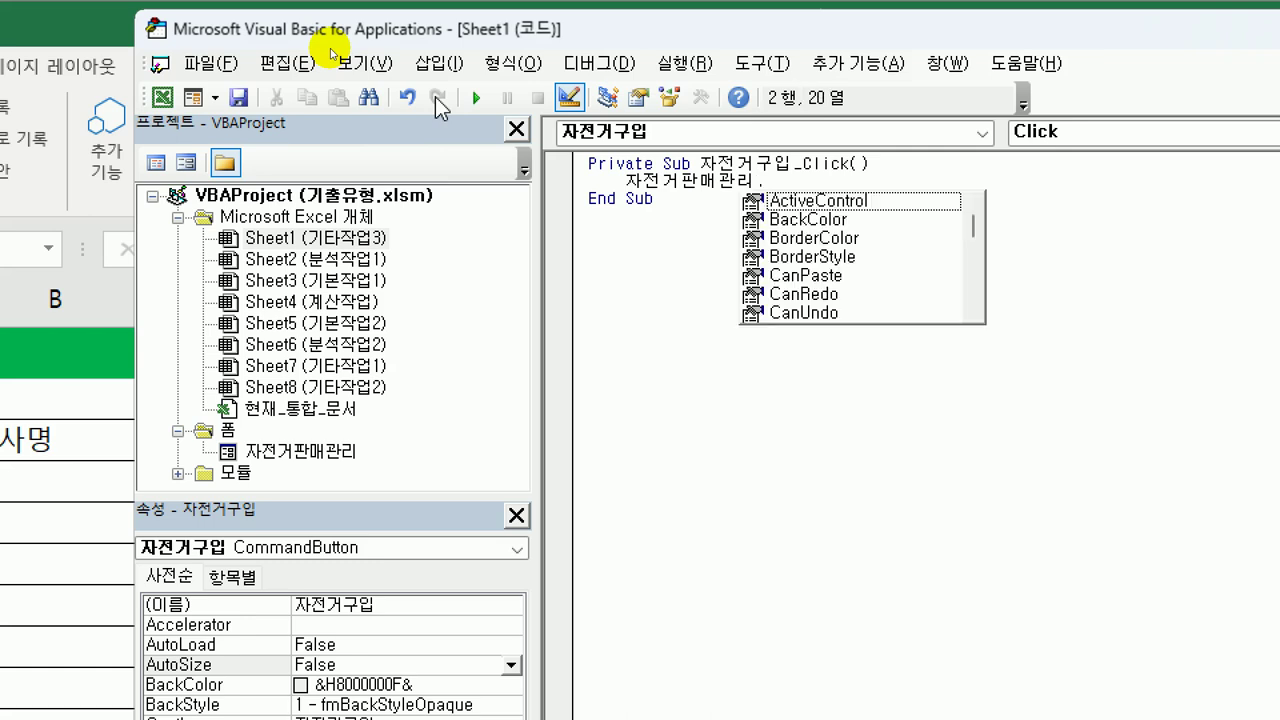
{"action": "type", "text": "sh"}
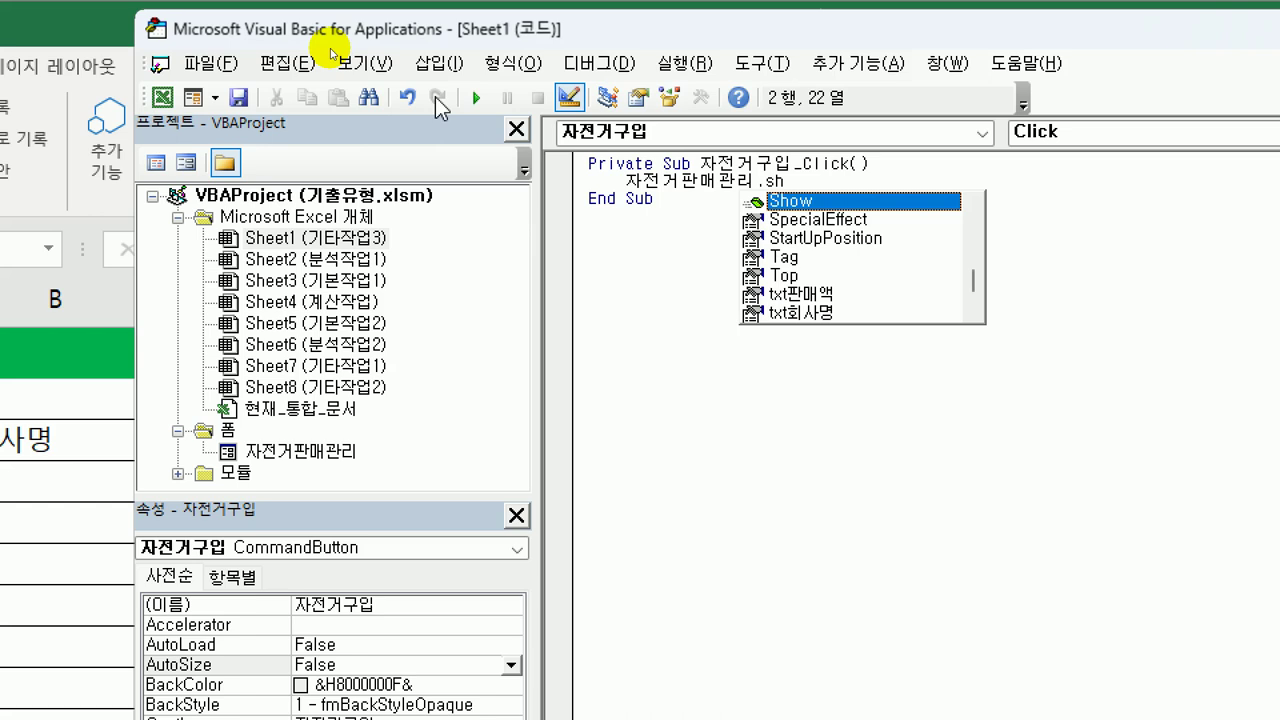
{"action": "key", "text": "Tab"}
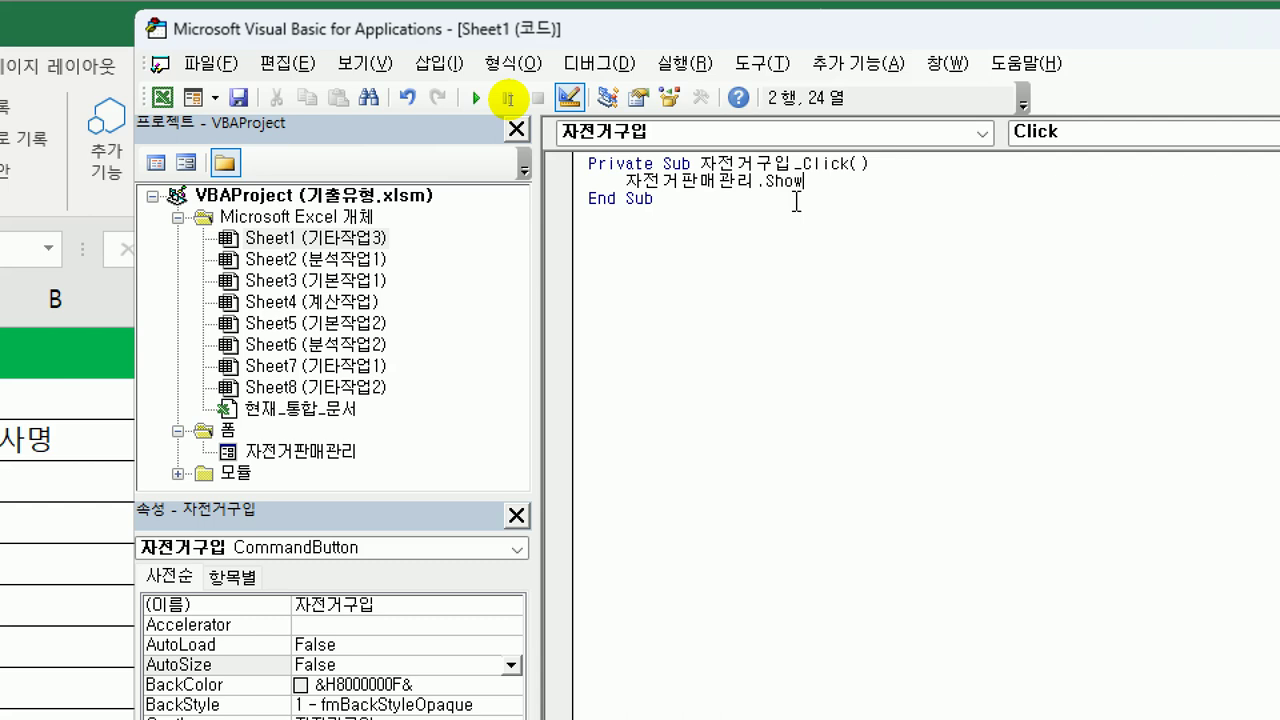
Step: Open the code of the 자전거판매관리 form and select UserForm as the object for its event procedure
{"action": "left_click", "coordinate": [278, 450]}
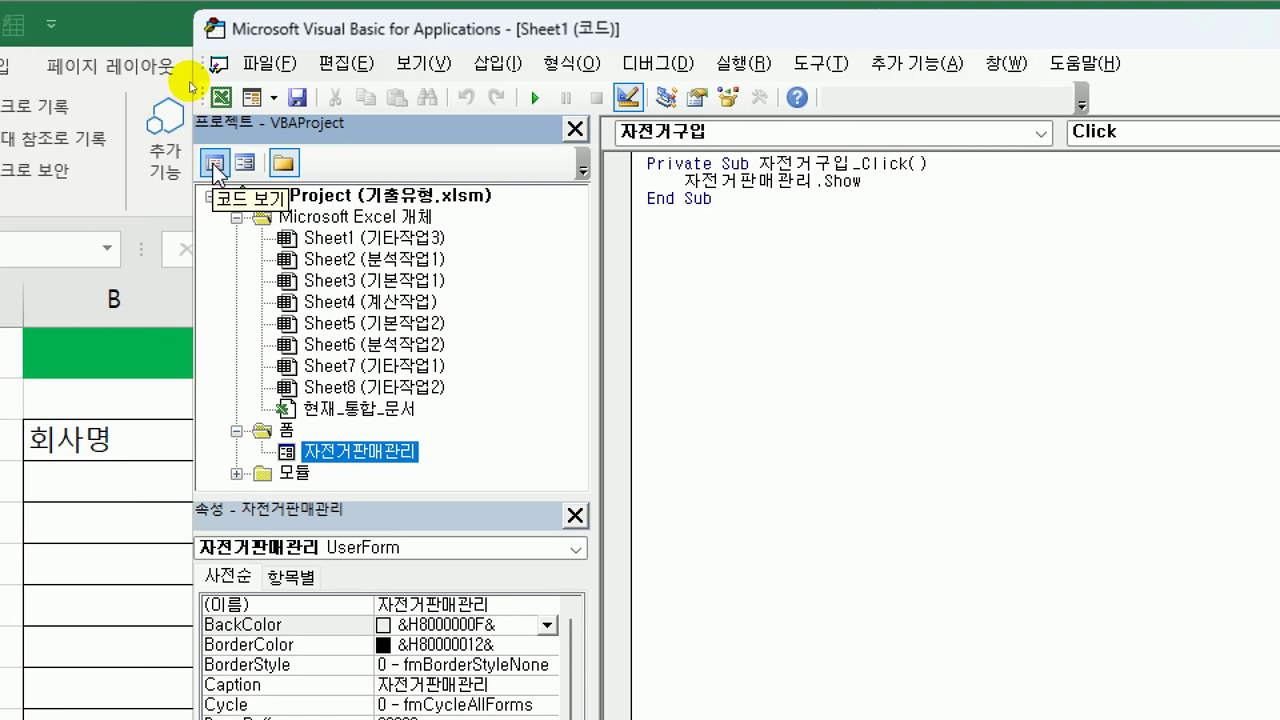
{"action": "left_click", "coordinate": [215, 163]}
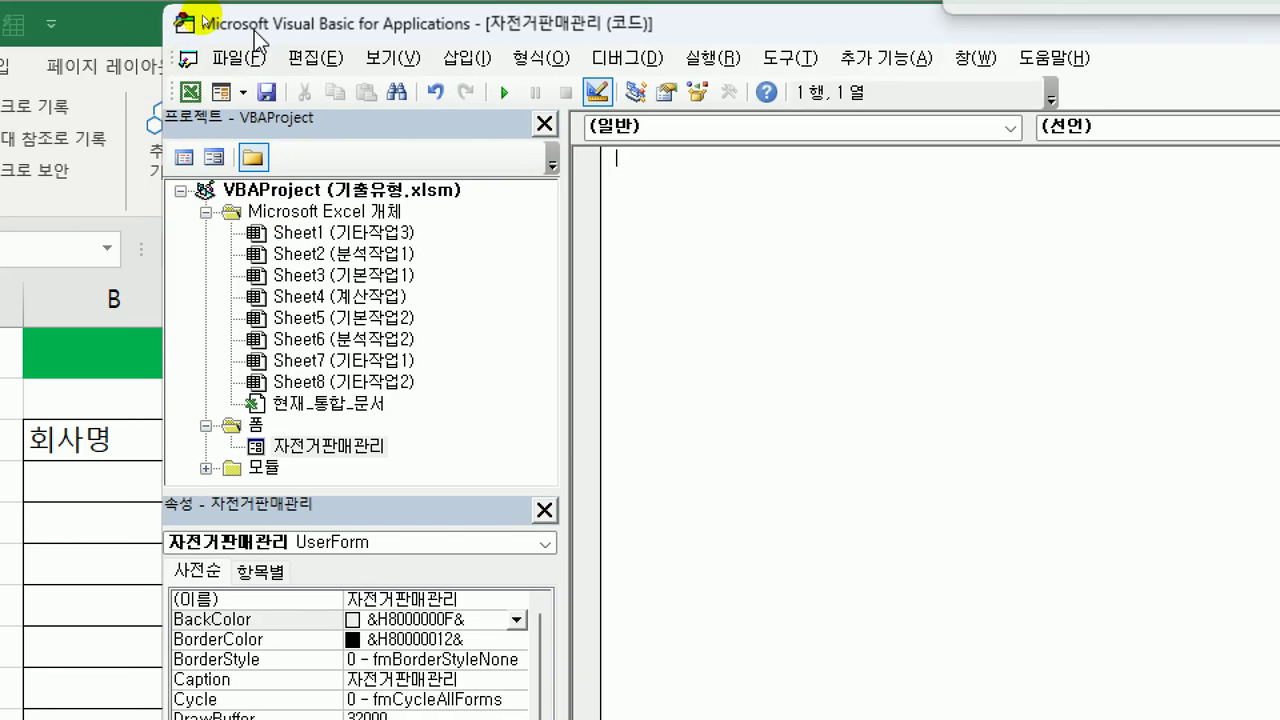
{"action": "left_click_drag", "start_coordinate": [254, 30], "coordinate": [207, 30]}
{"action": "left_click_drag", "start_coordinate": [603, 35], "coordinate": [511, 33]}
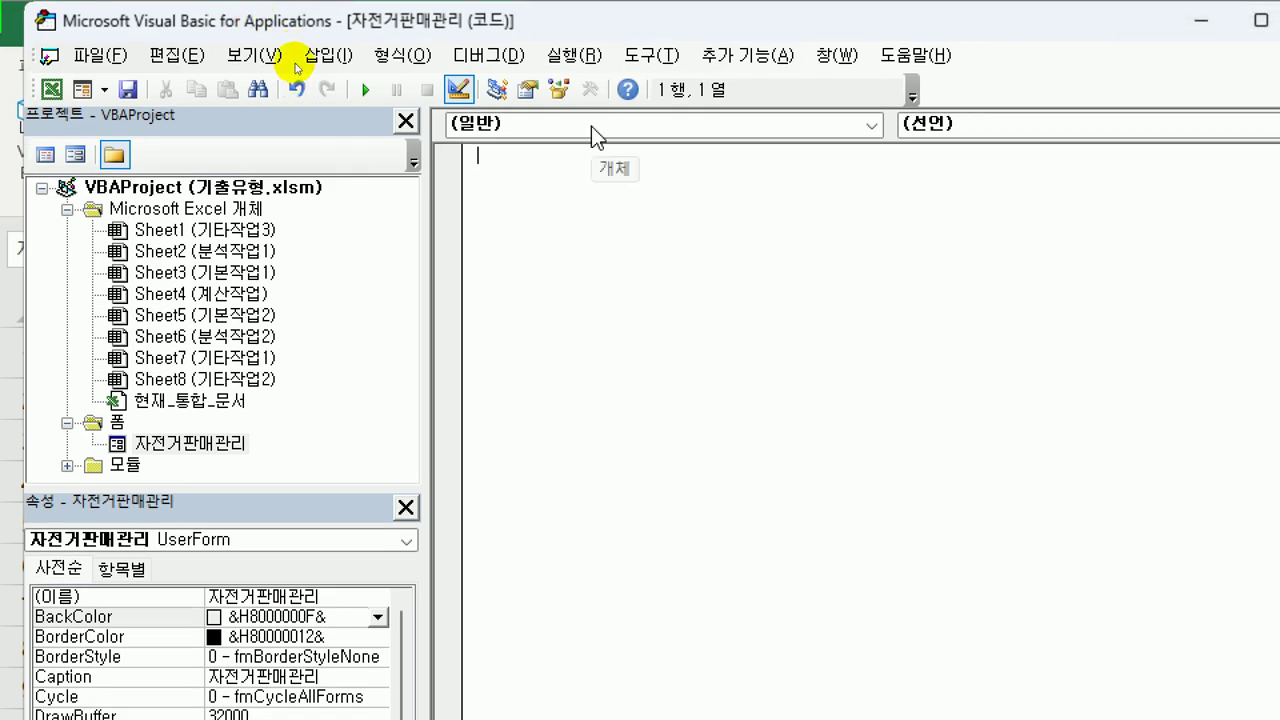
{"action": "left_click", "coordinate": [591, 126]}
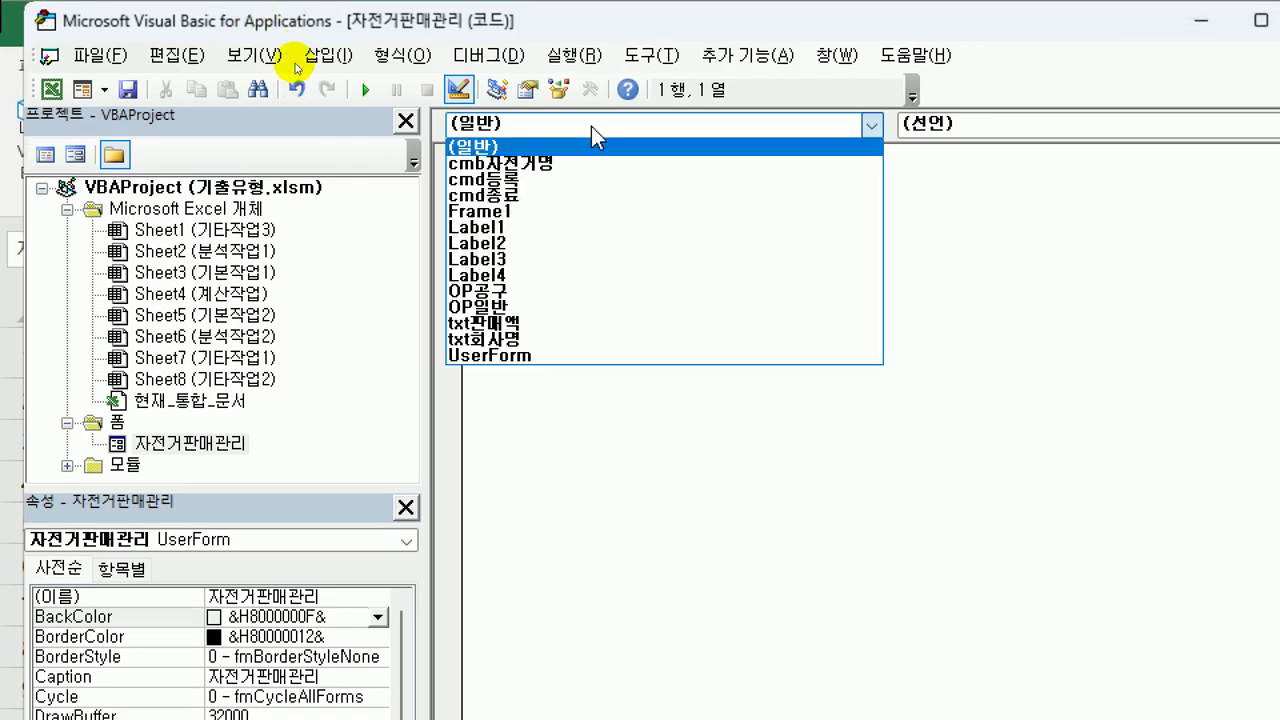
{"action": "left_click", "coordinate": [561, 357]}
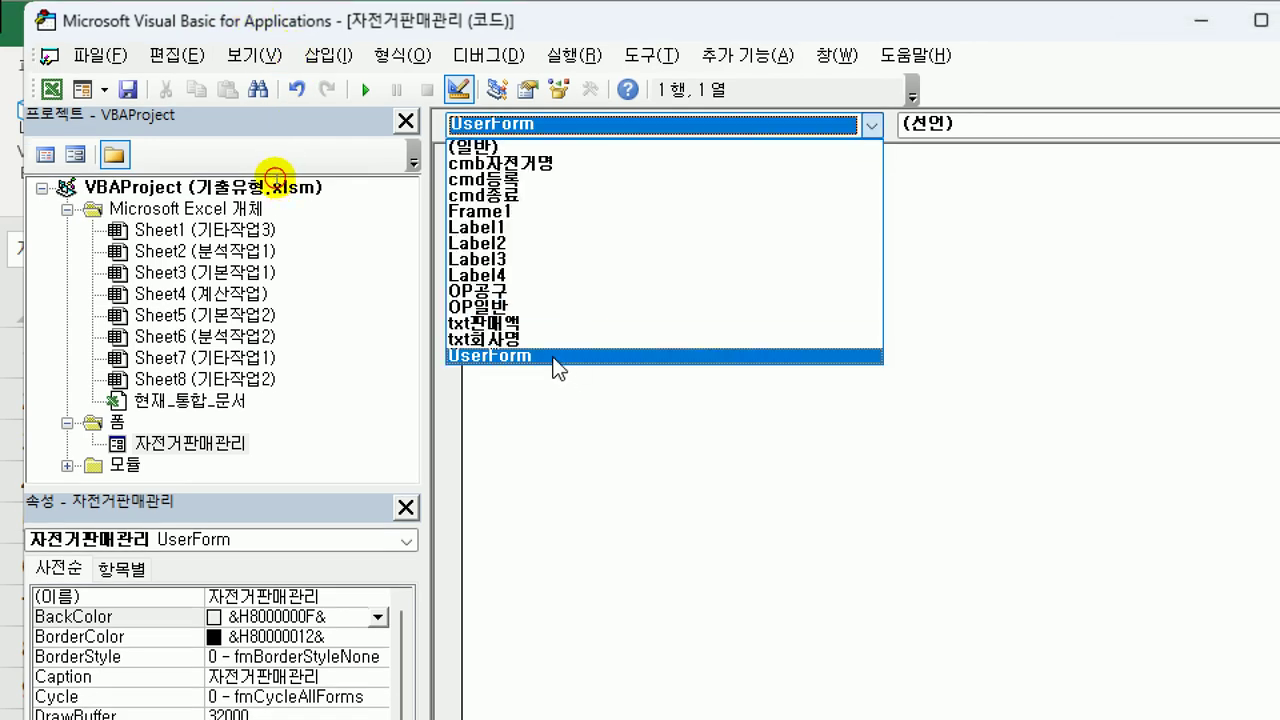
Step: Create the form's Initialize event procedure and enter the statement cmb자전거명.RowSource = "K4:K8" in it
{"action": "left_click", "coordinate": [960, 124]}
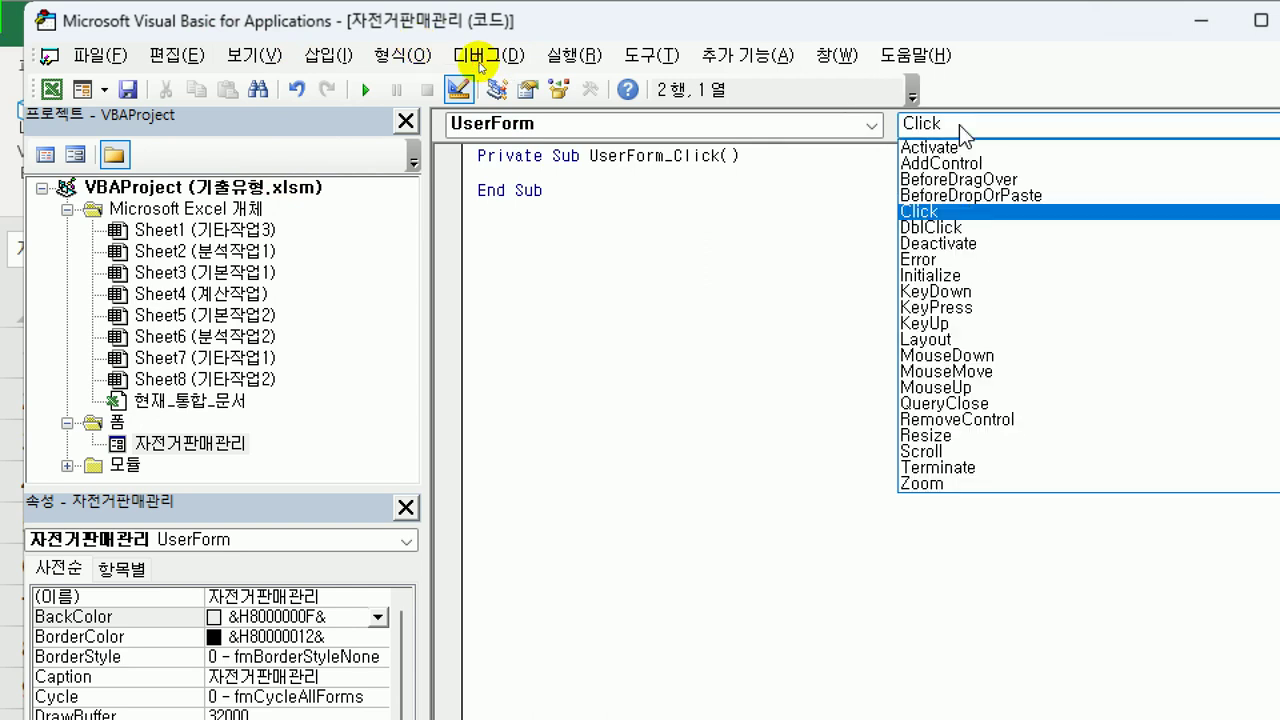
{"action": "left_click", "coordinate": [947, 274]}
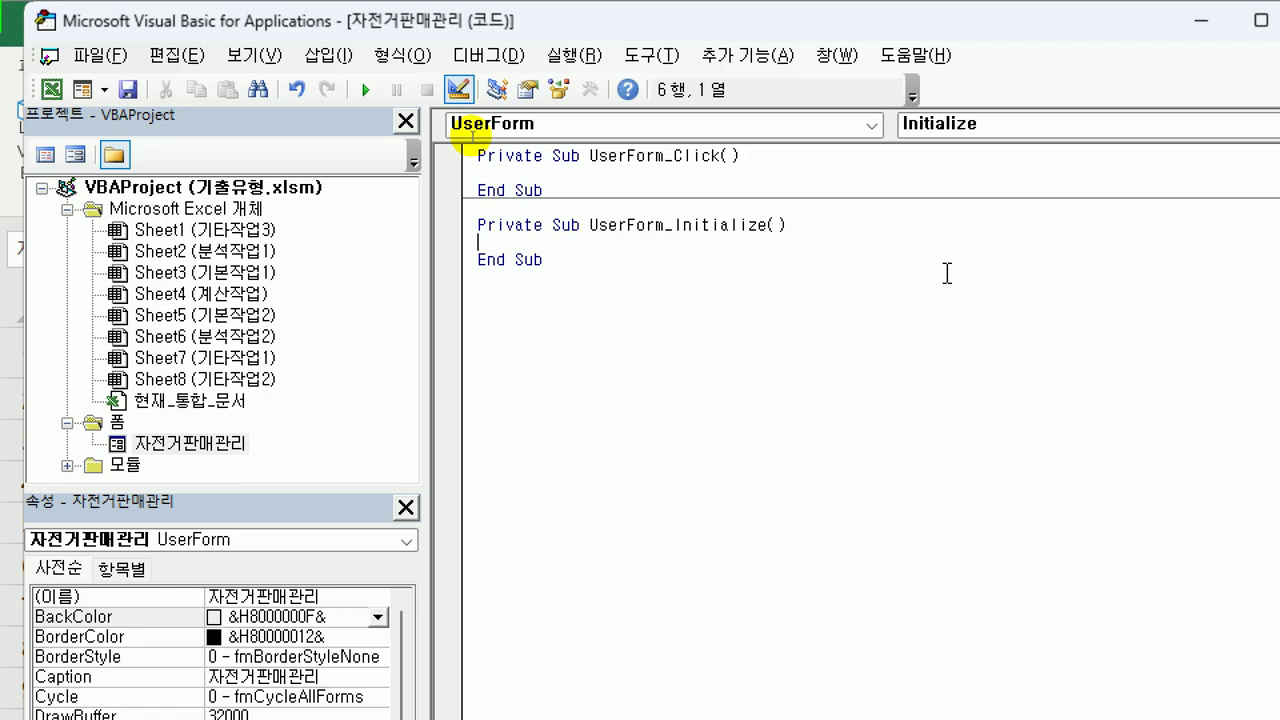
{"action": "key", "text": "Tab"}
{"action": "type", "text": "cmb잦"}
{"action": "type", "text": "전거명."}
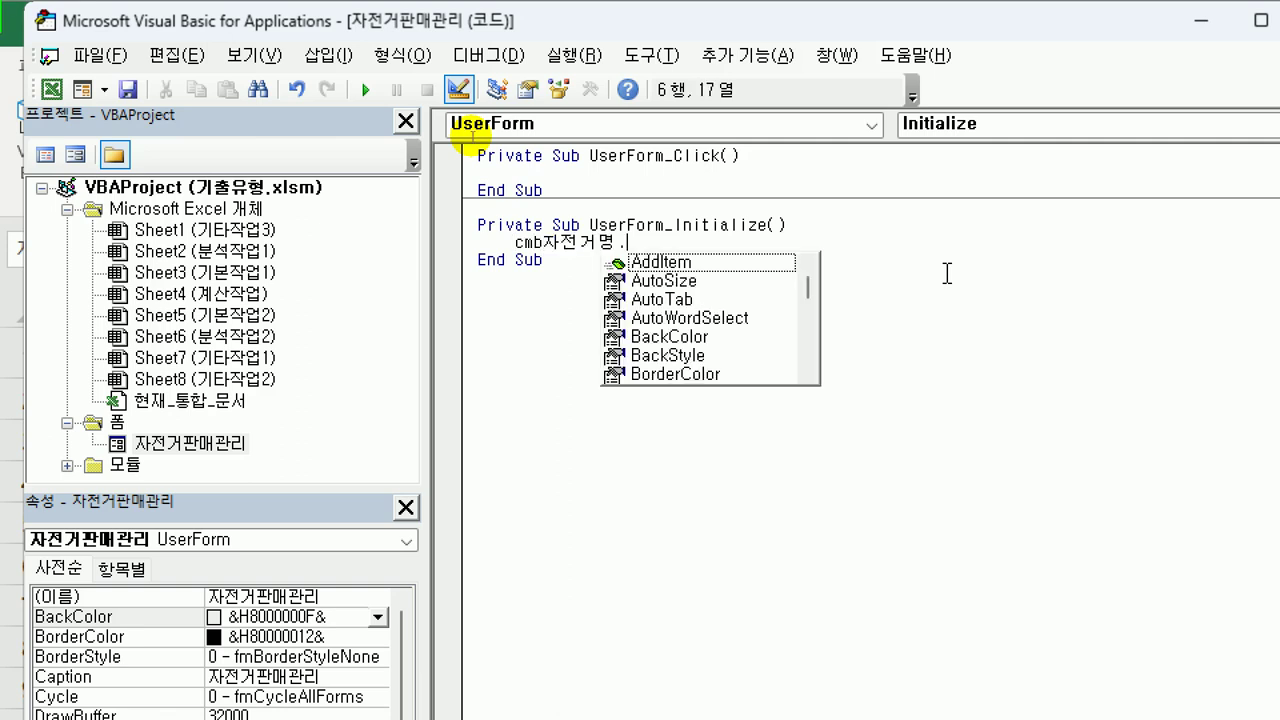
{"action": "type", "text": "row"}
{"action": "key", "text": "Tab"}
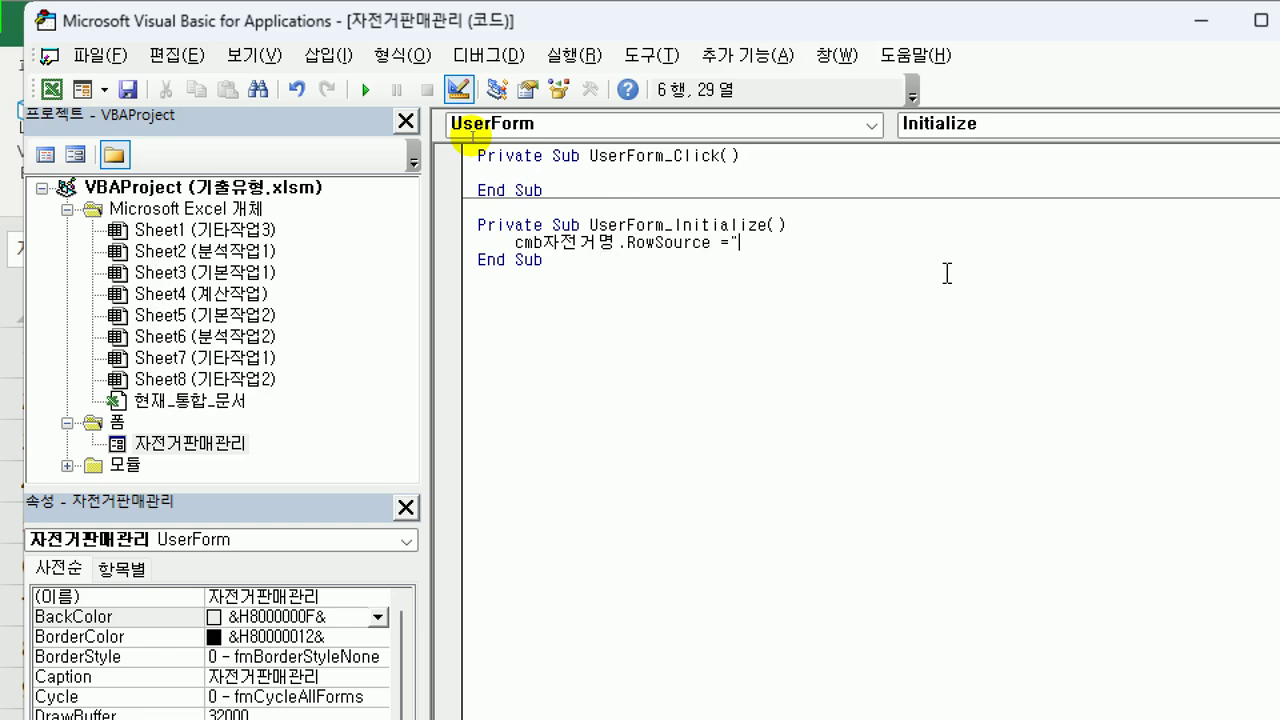
{"action": "type", "text": "K4:K8\""}
Step: Open the Click event procedure of the 등록 button on the 자전거판매관리 form
{"action": "double_click", "coordinate": [232, 443]}
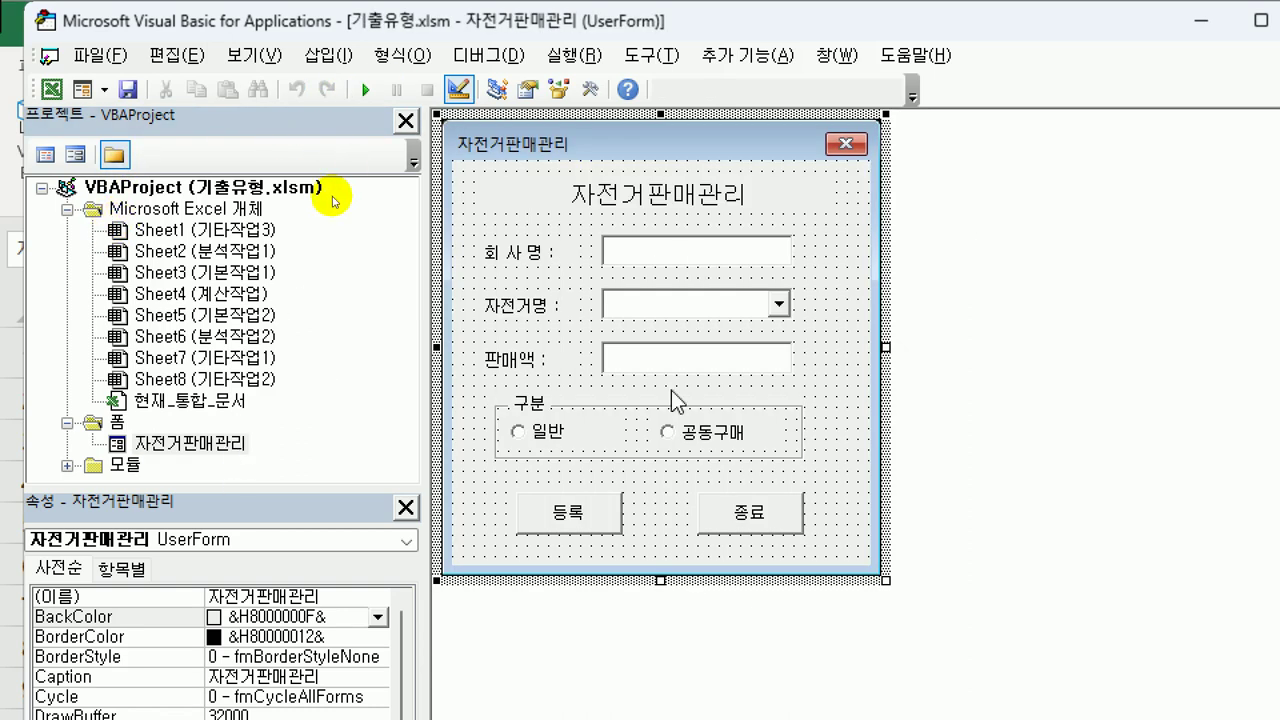
{"action": "left_click", "coordinate": [594, 520]}
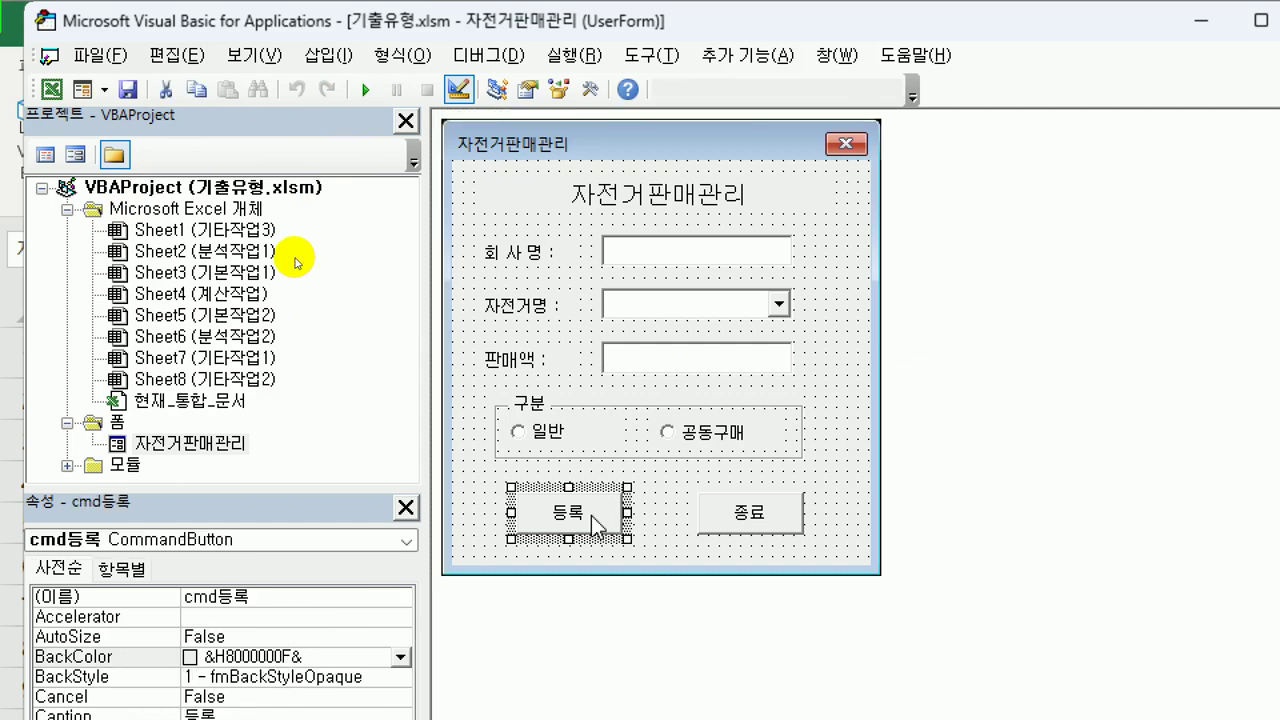
{"action": "double_click", "coordinate": [594, 520]}
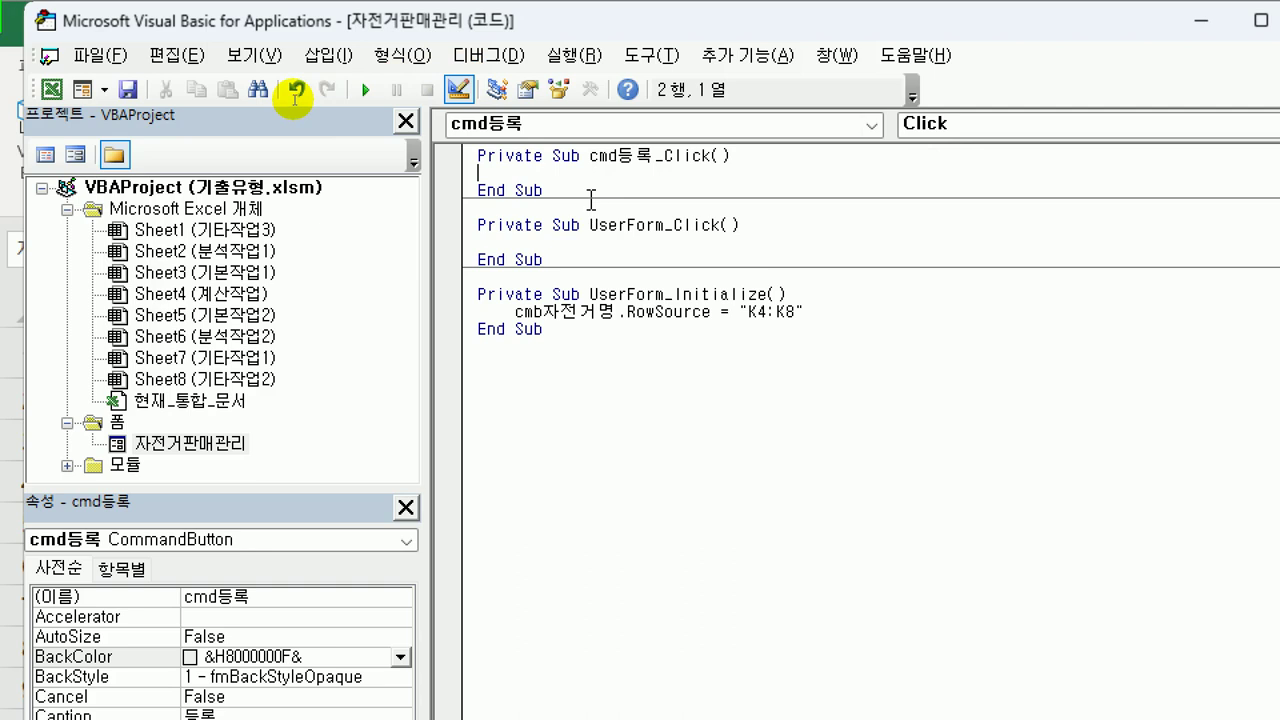
Step: Begin an indented statement i = range("B3") in the cmd등록_Click procedure, checking the table's header position on the worksheet
{"action": "key", "text": "Return"}
{"action": "key", "text": "Tab"}
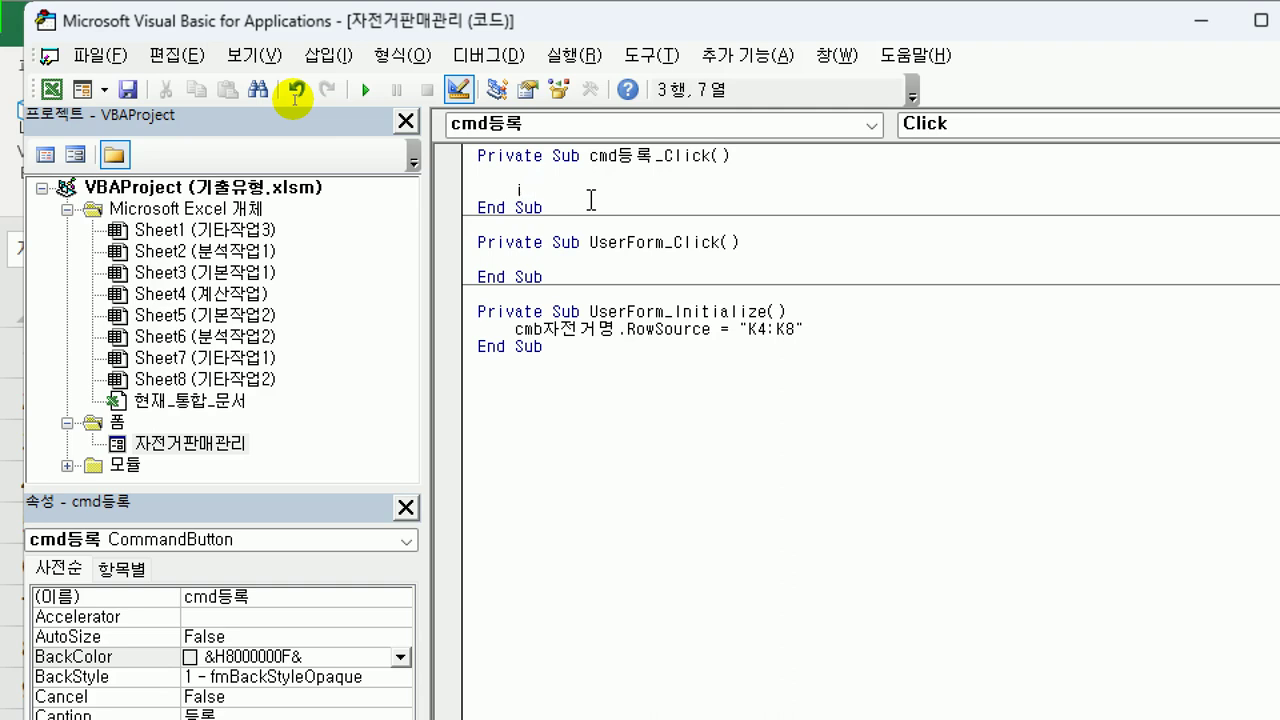
{"action": "type", "text": "="}
{"action": "type", "text": "range(\""}
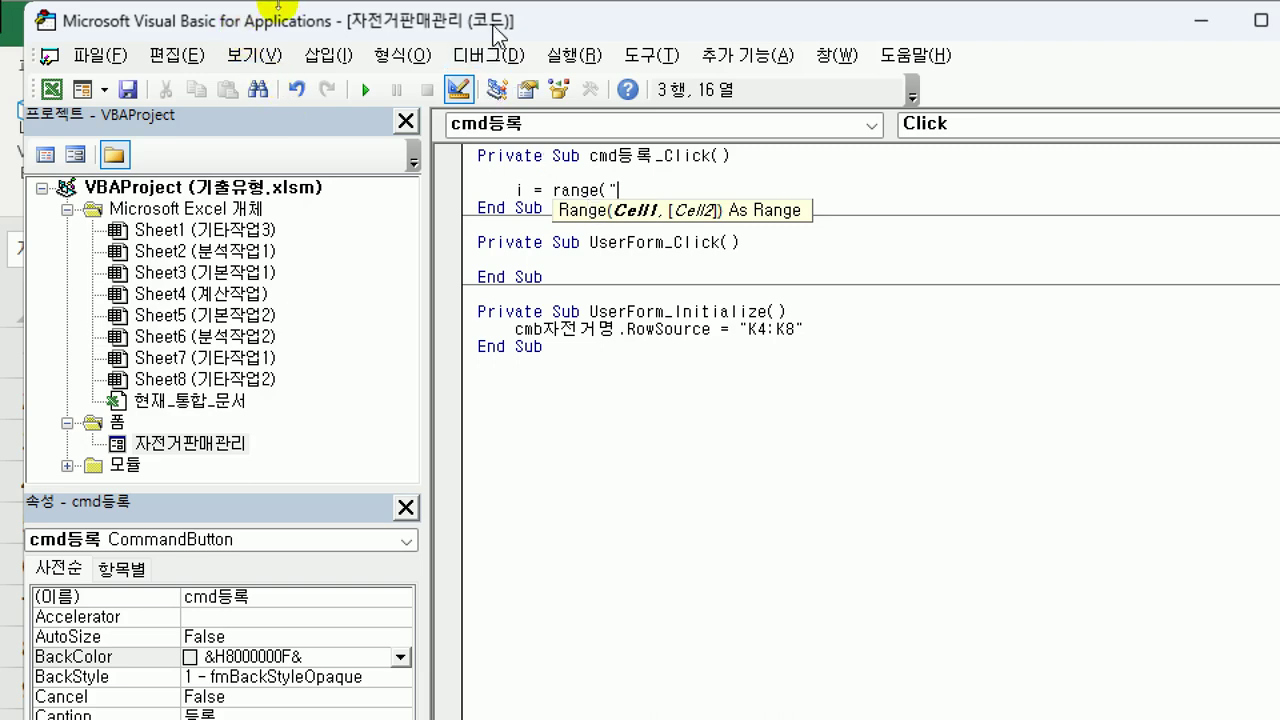
{"action": "left_click_drag", "start_coordinate": [562, 20], "coordinate": [563, 514]}
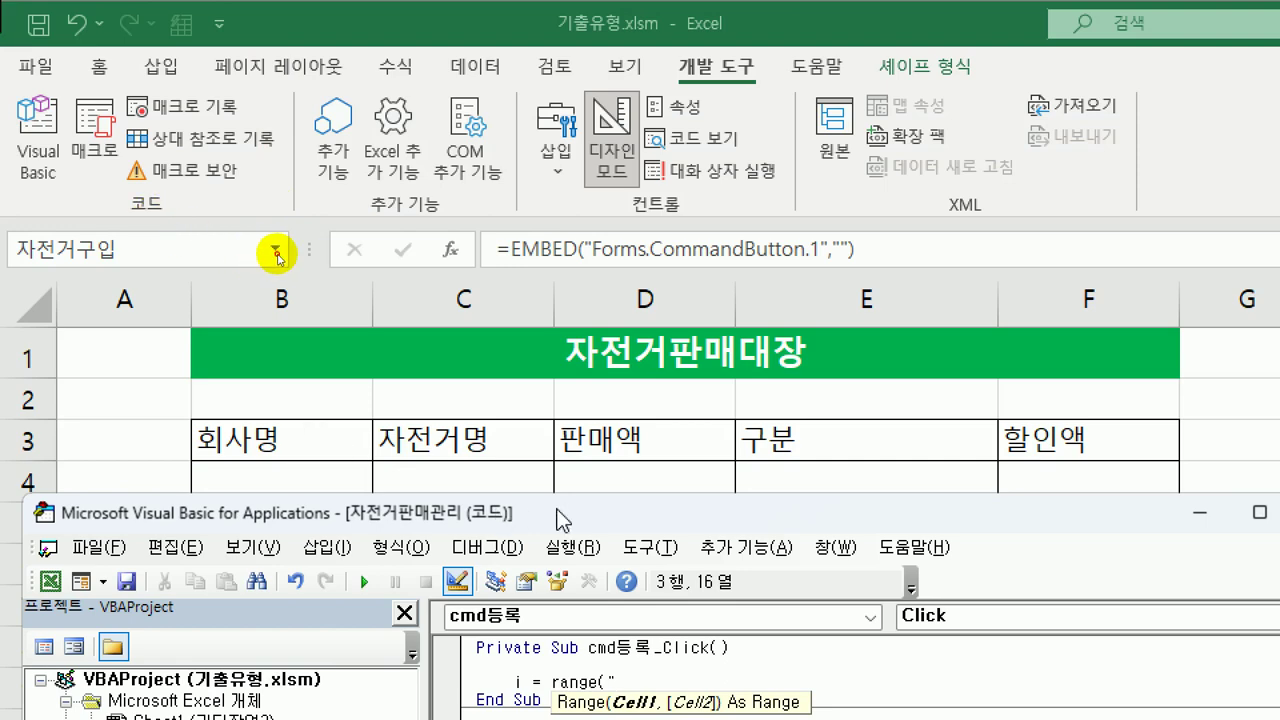
{"action": "left_click_drag", "start_coordinate": [557, 519], "coordinate": [567, 86]}
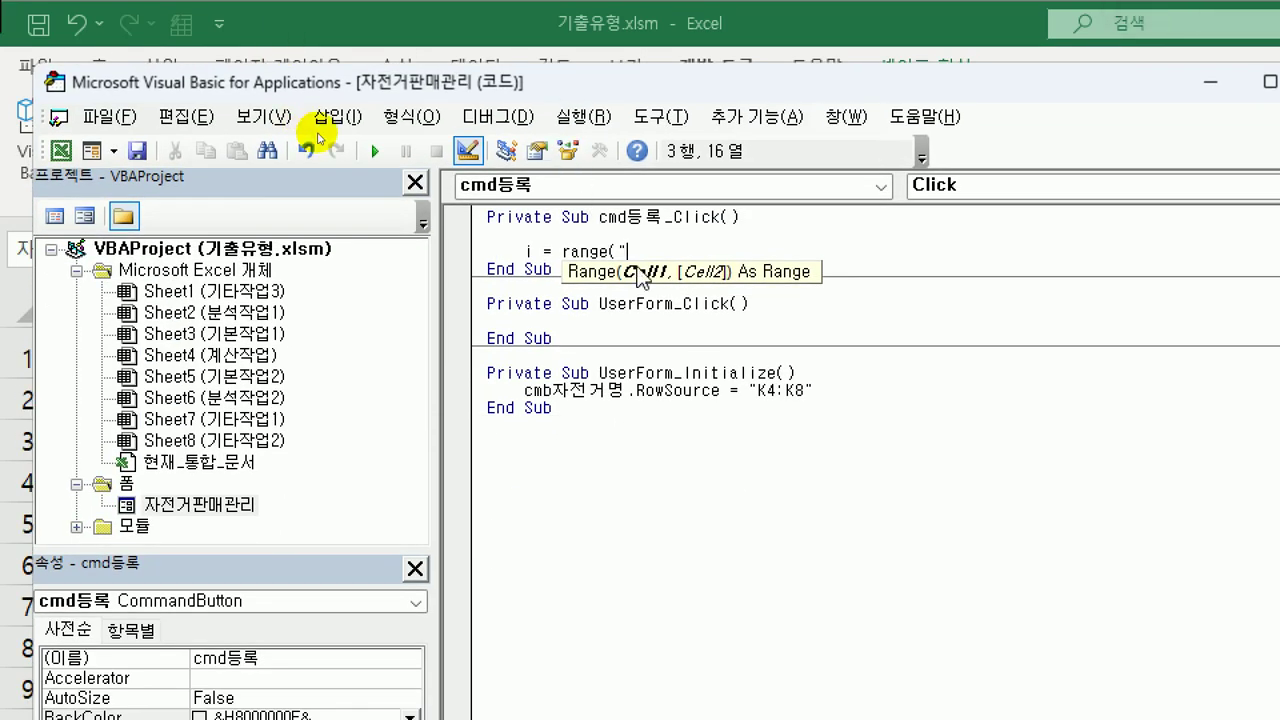
{"action": "type", "text": "B3\")"}
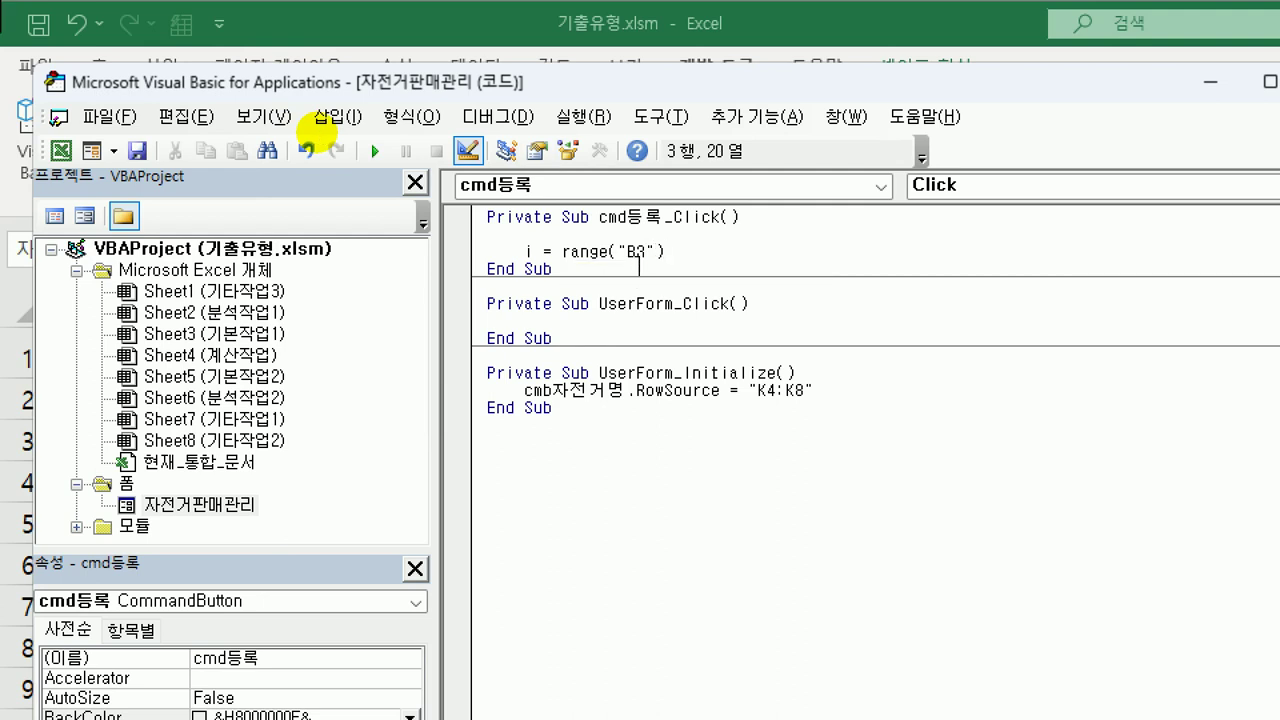
Step: Extend the range reference with .CurrentRegion.Rows.Count to count the rows of the sales table
{"action": "type", "text": ".cu"}
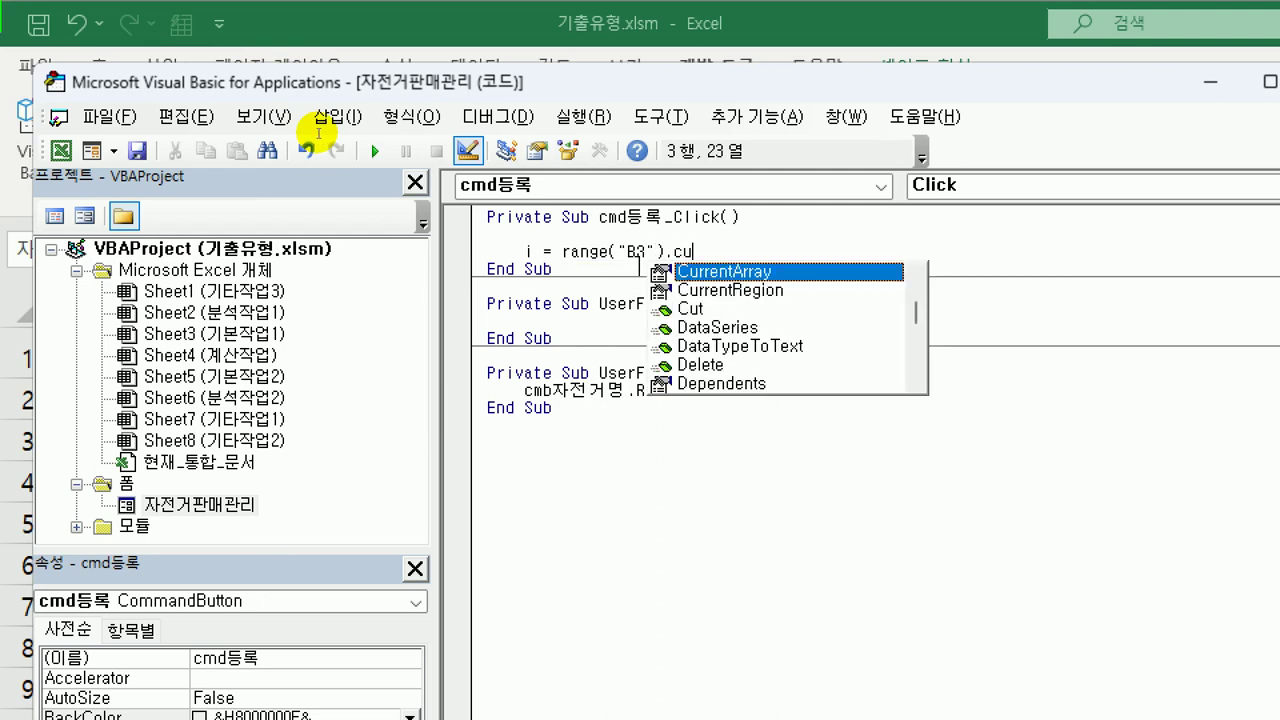
{"action": "key", "text": "Down"}
{"action": "key", "text": "Tab"}
{"action": "type", "text": "."}
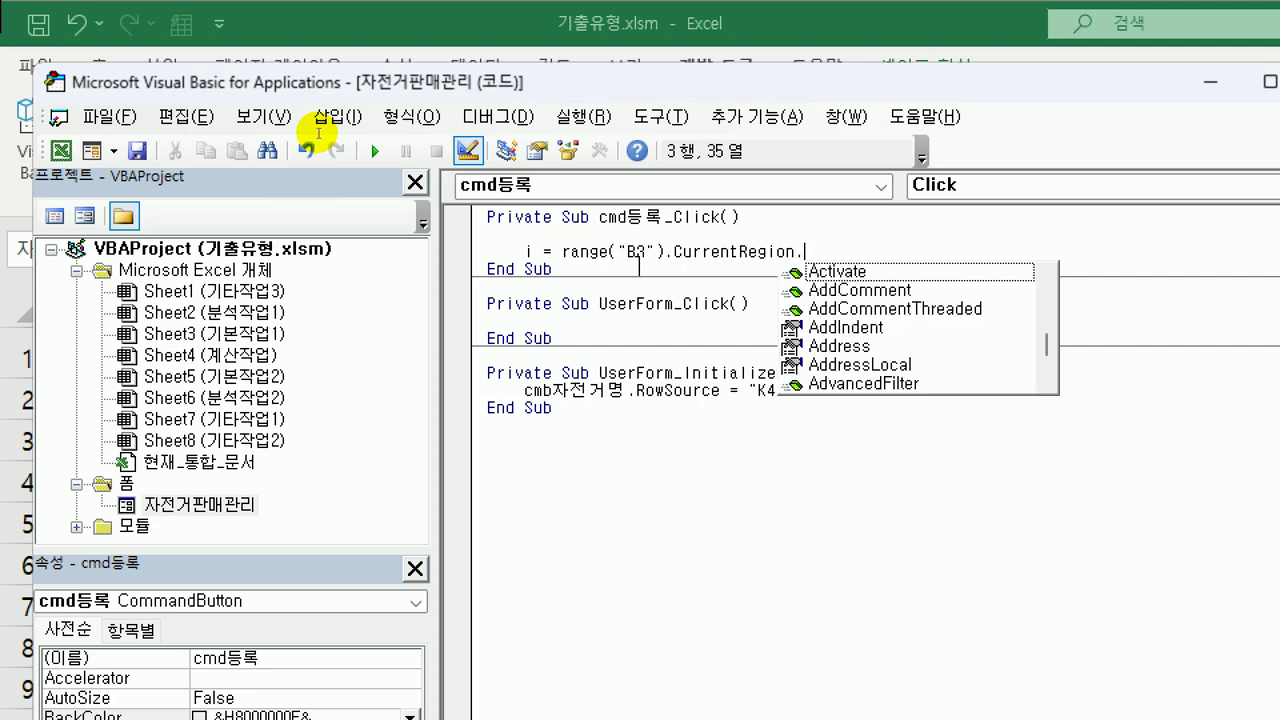
{"action": "type", "text": "rows.count"}
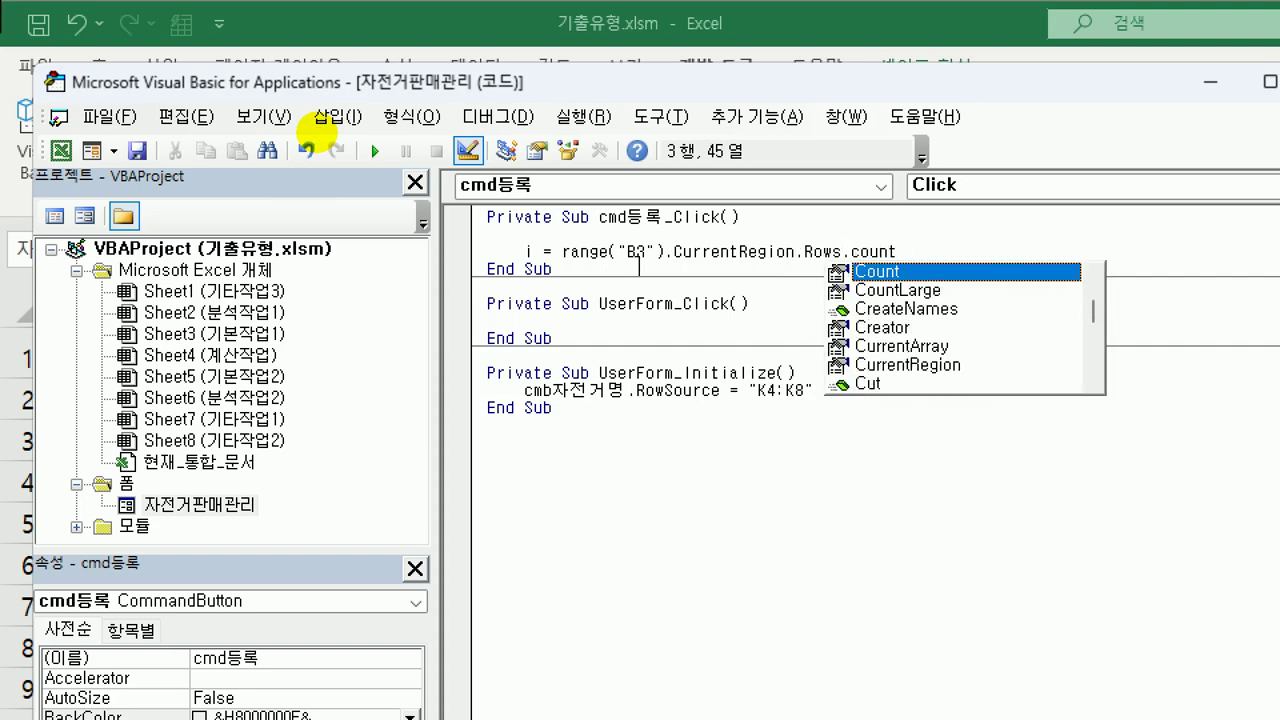
{"action": "key", "text": "Tab"}
Step: Check the table's position on the worksheet, add + 3 to the row count, and leave a blank line below the statement
{"action": "left_click_drag", "start_coordinate": [691, 82], "coordinate": [673, 533]}
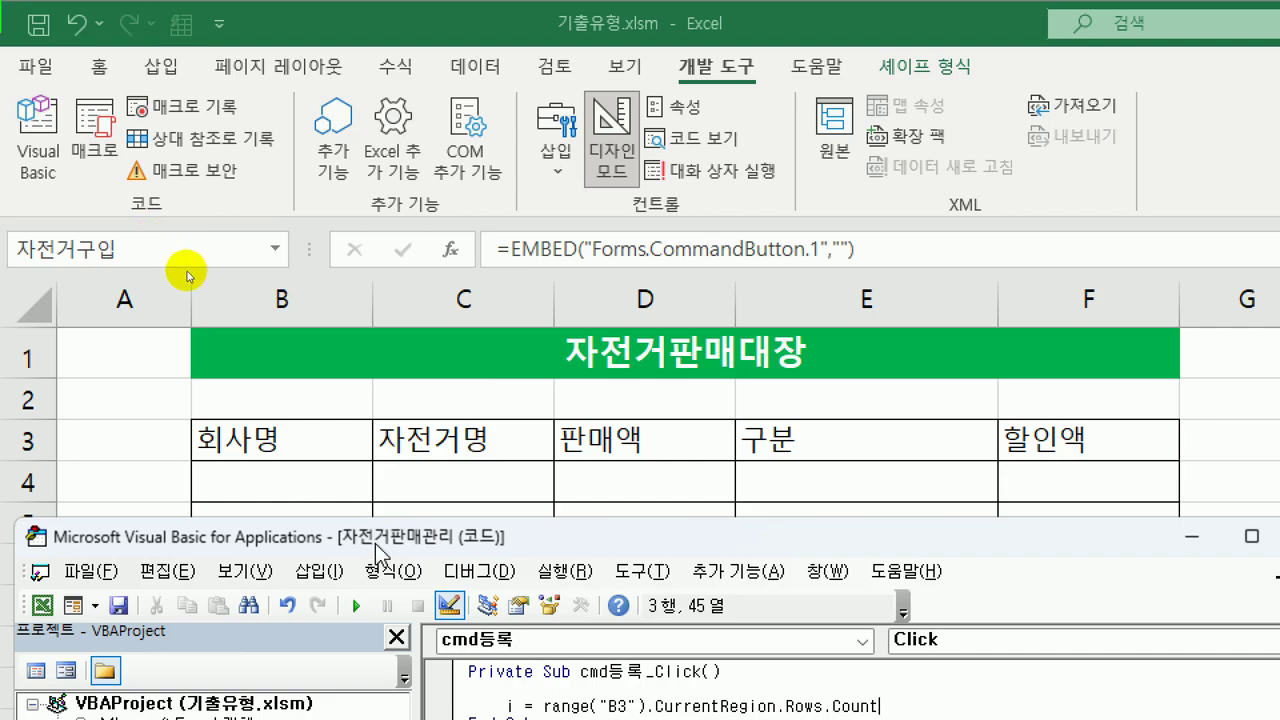
{"action": "left_click_drag", "start_coordinate": [378, 550], "coordinate": [406, 94]}
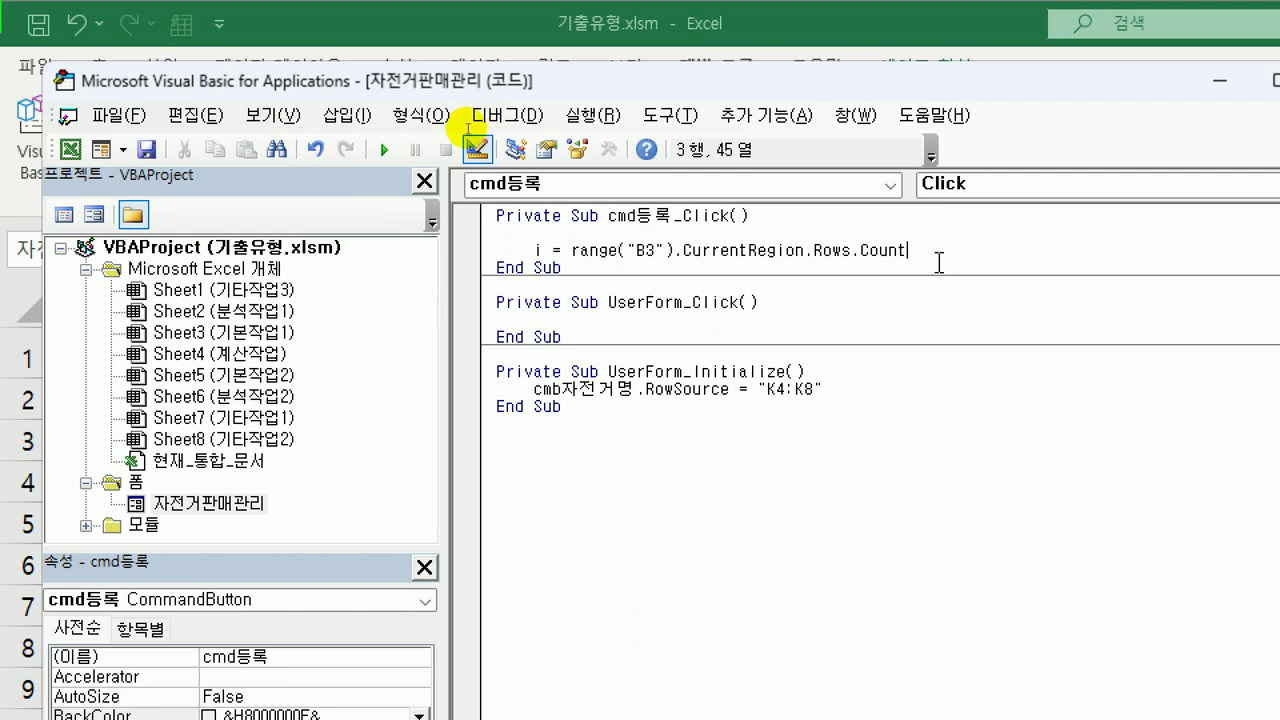
{"action": "type", "text": "+ 히"}
{"action": "key", "text": "Return"}
{"action": "key", "text": "Return"}
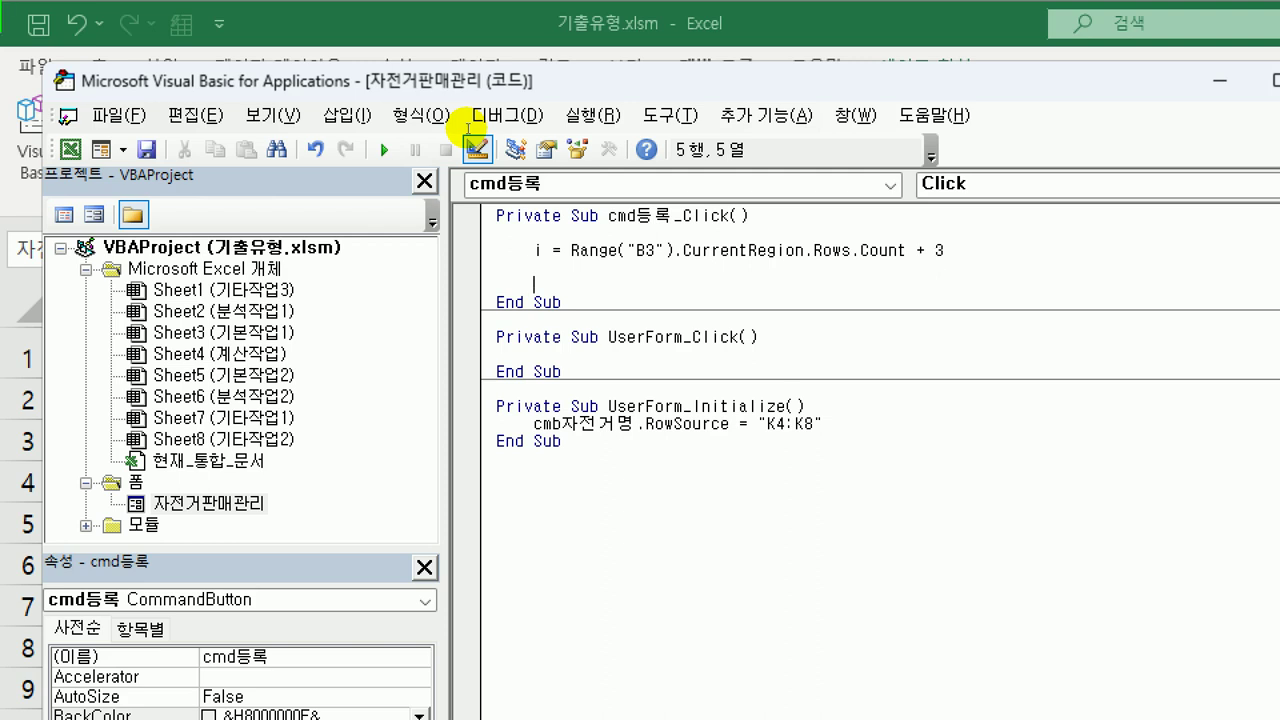
Step: Enter the statement Cells(i, 2) = txt회사명.Value and start a new line below it
{"action": "type", "text": "cells("}
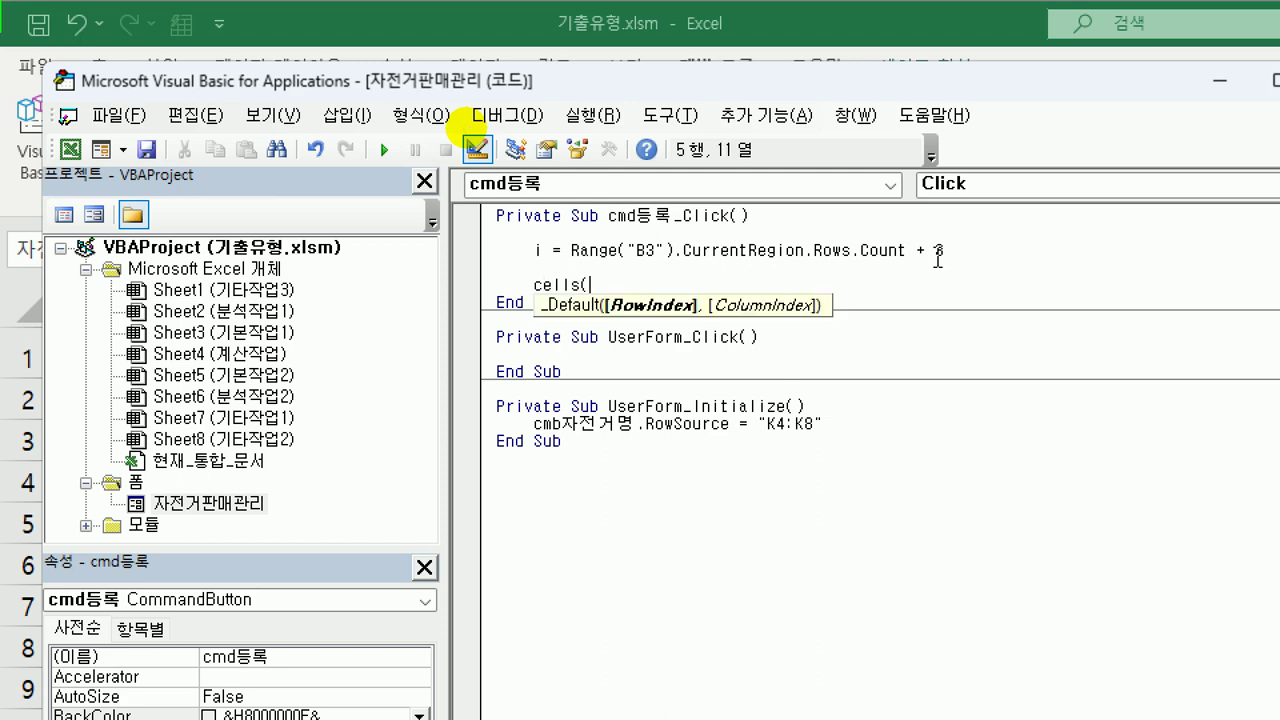
{"action": "type", "text": "i,2)"}
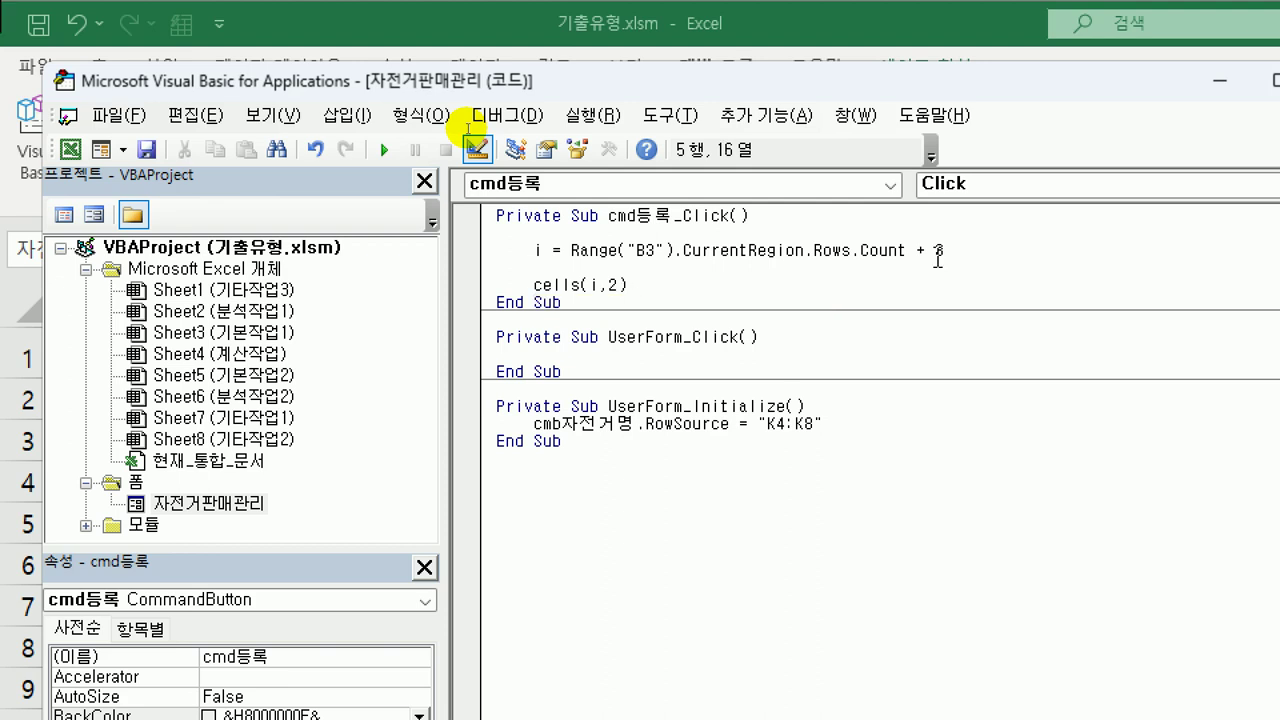
{"action": "type", "text": " = "}
{"action": "type", "text": "txt"}
{"action": "type", "text": "회사명.va"}
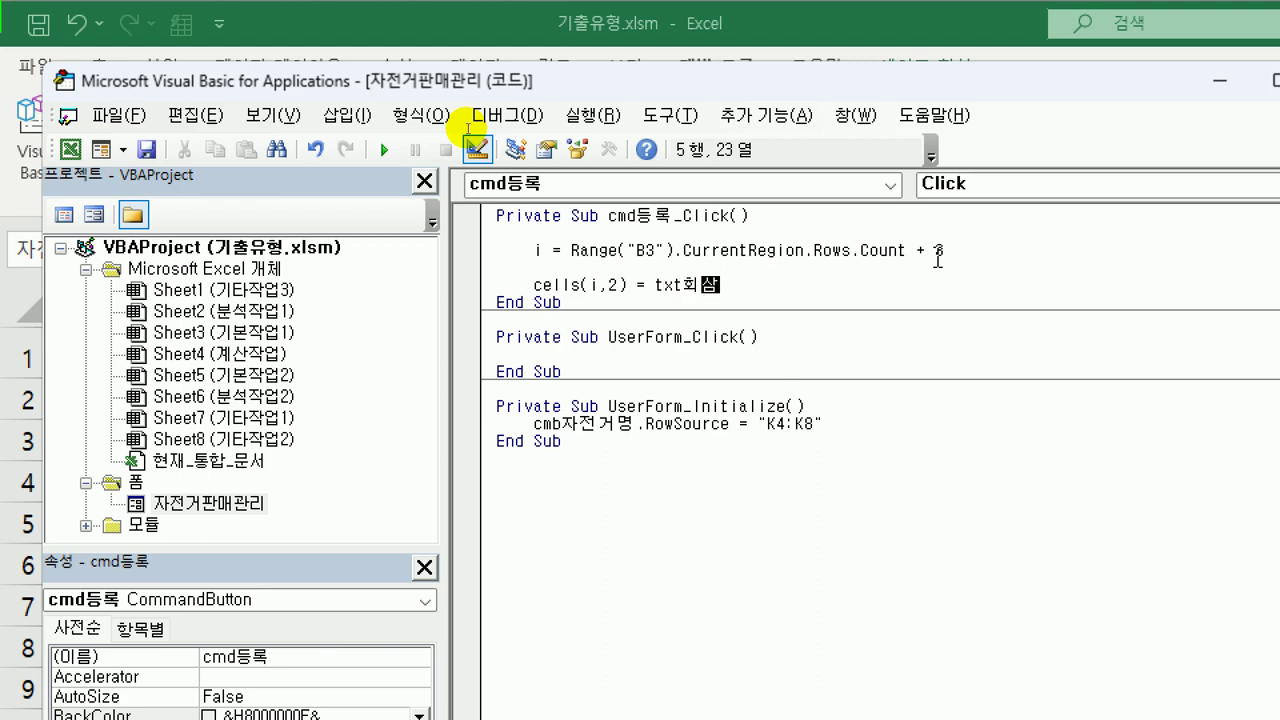
{"action": "key", "text": "Return"}
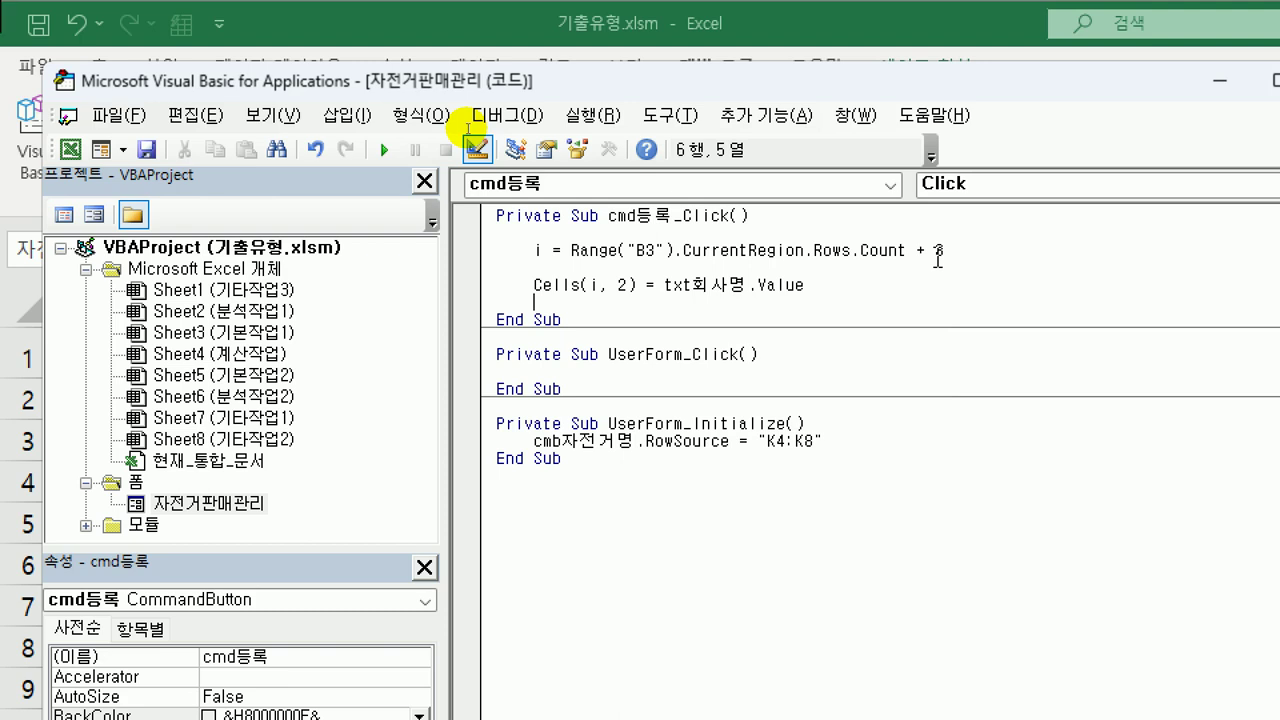
Step: Duplicate the Cells(i, 2) statement on the following line and change the copy's column number to 3
{"action": "key", "text": "Up"}
{"action": "key", "text": "shift+End"}
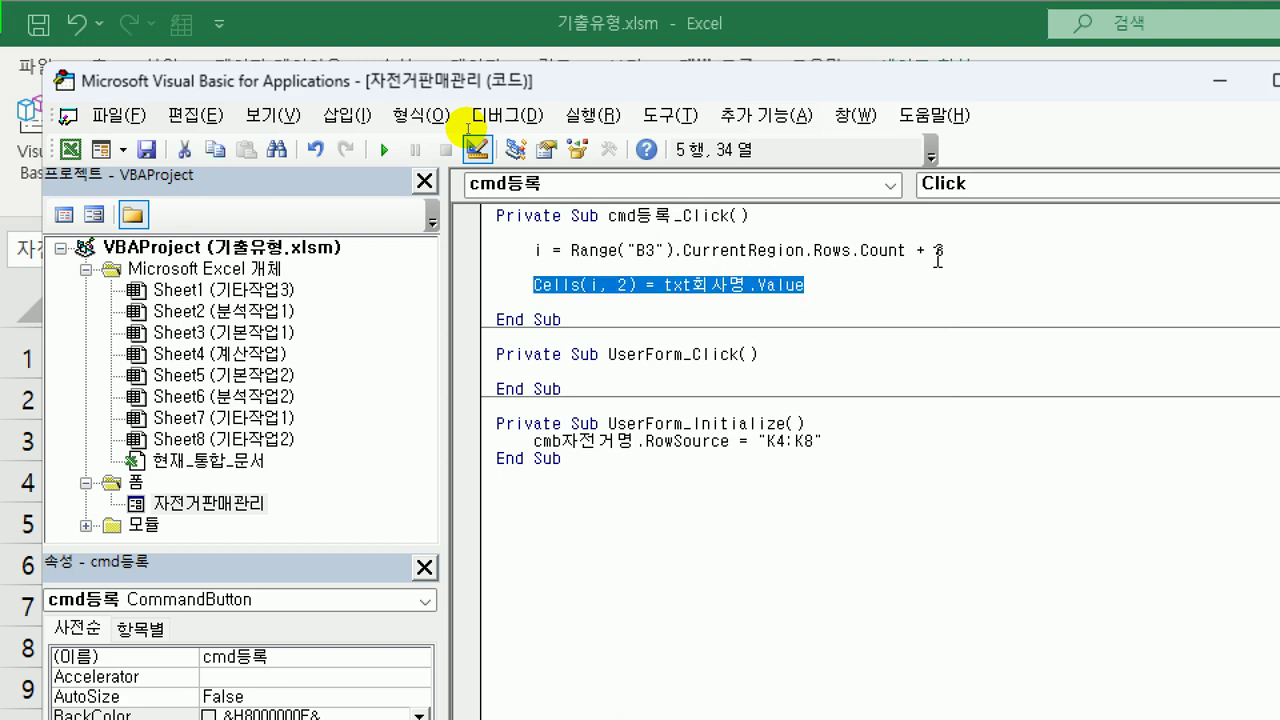
{"action": "key", "text": "ctrl+c"}
{"action": "key", "text": "Down"}
{"action": "key", "text": "ctrl+v"}
{"action": "key", "text": "Left"}
{"action": "key", "text": "Left"}
{"action": "key", "text": "Left"}
{"action": "key", "text": "Left"}
{"action": "key", "text": "Left"}
{"action": "key", "text": "Left"}
{"action": "key", "text": "Left"}
{"action": "key", "text": "Left"}
{"action": "key", "text": "Left"}
{"action": "key", "text": "Left"}
{"action": "key", "text": "Left"}
{"action": "key", "text": "Left"}
{"action": "key", "text": "Left"}
{"action": "key", "text": "Left"}
{"action": "key", "text": "Left"}
{"action": "key", "text": "Left"}
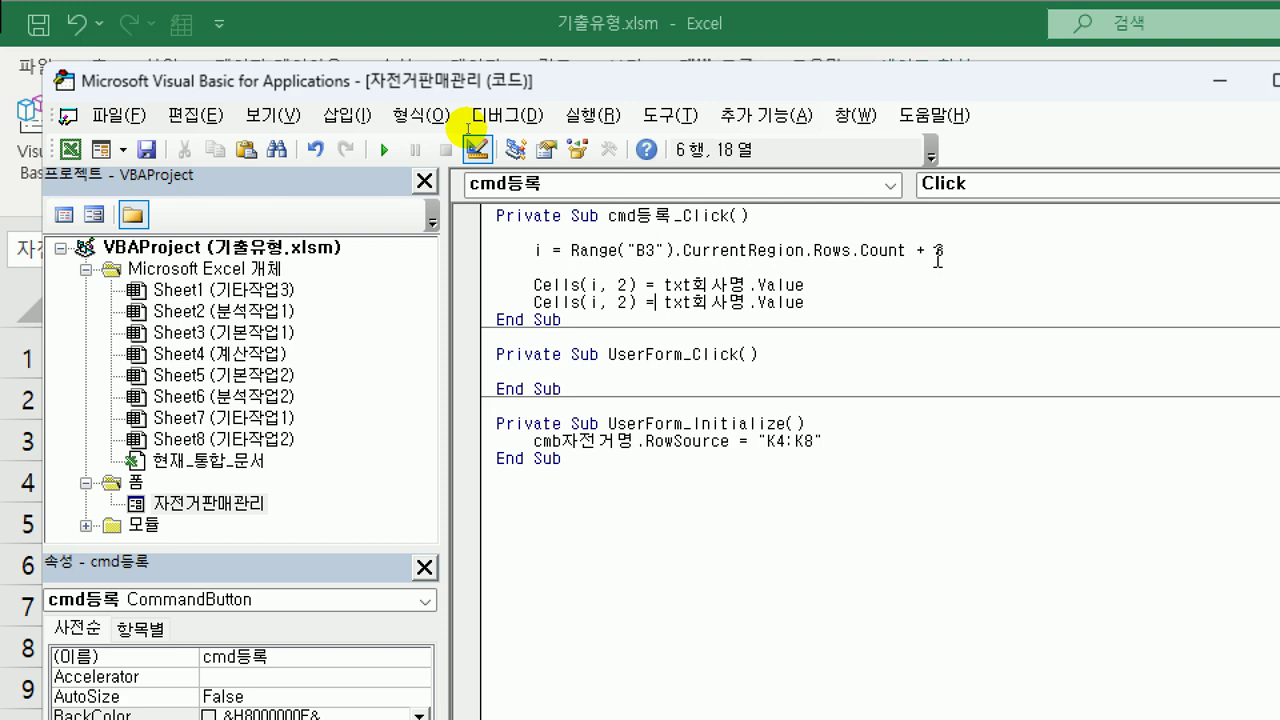
{"action": "key", "text": "Left"}
{"action": "key", "text": "Left"}
{"action": "key", "text": "Left"}
{"action": "key", "text": "BackSpace"}
{"action": "type", "text": "3"}
Step: Replace the source of the Cells(i, 3) statement with cmb자전거명.Value and start a new line
{"action": "key", "text": "End"}
{"action": "key", "text": "shift+Left"}
{"action": "key", "text": "shift+Left"}
{"action": "key", "text": "shift+Left"}
{"action": "key", "text": "shift+Left"}
{"action": "key", "text": "shift+Left"}
{"action": "key", "text": "shift+Left"}
{"action": "key", "text": "shift+Left"}
{"action": "key", "text": "shift+Left"}
{"action": "key", "text": "shift+Left"}
{"action": "key", "text": "shift+Left"}
{"action": "key", "text": "shift+Left"}
{"action": "key", "text": "shift+Left"}
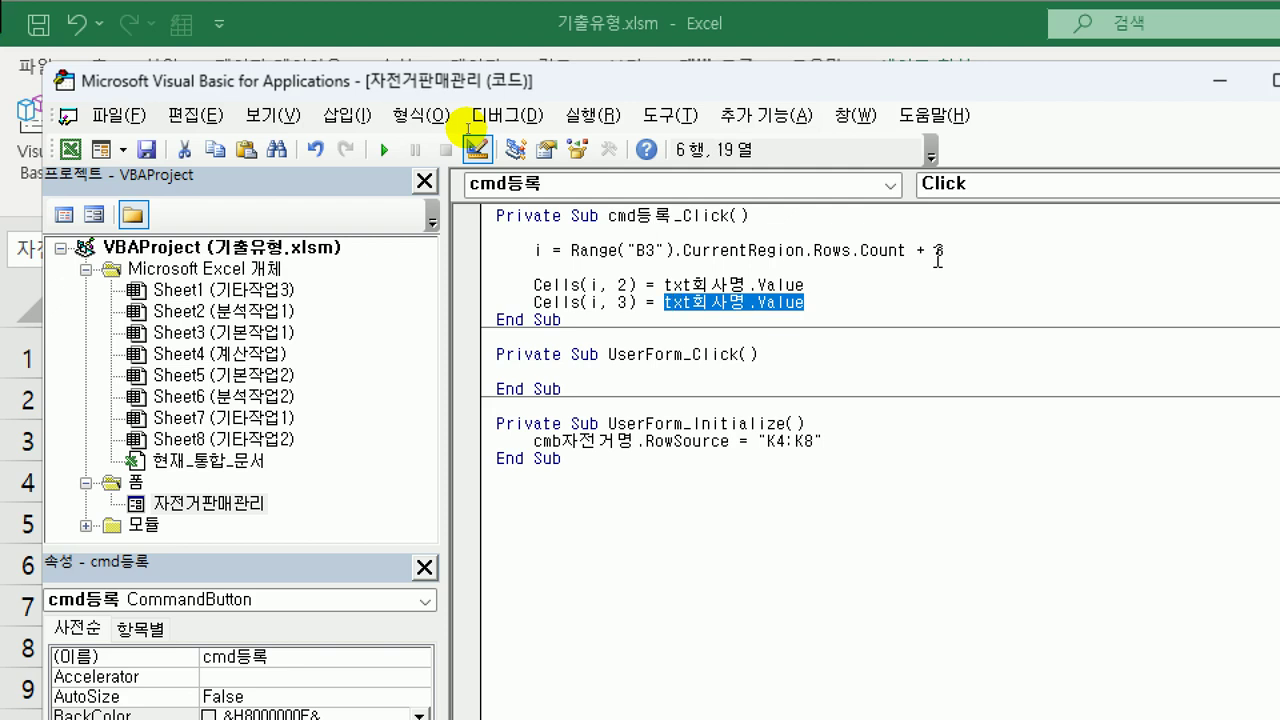
{"action": "type", "text": "ㅊ"}
{"action": "key", "text": "BackSpace"}
{"action": "type", "text": "cmb"}
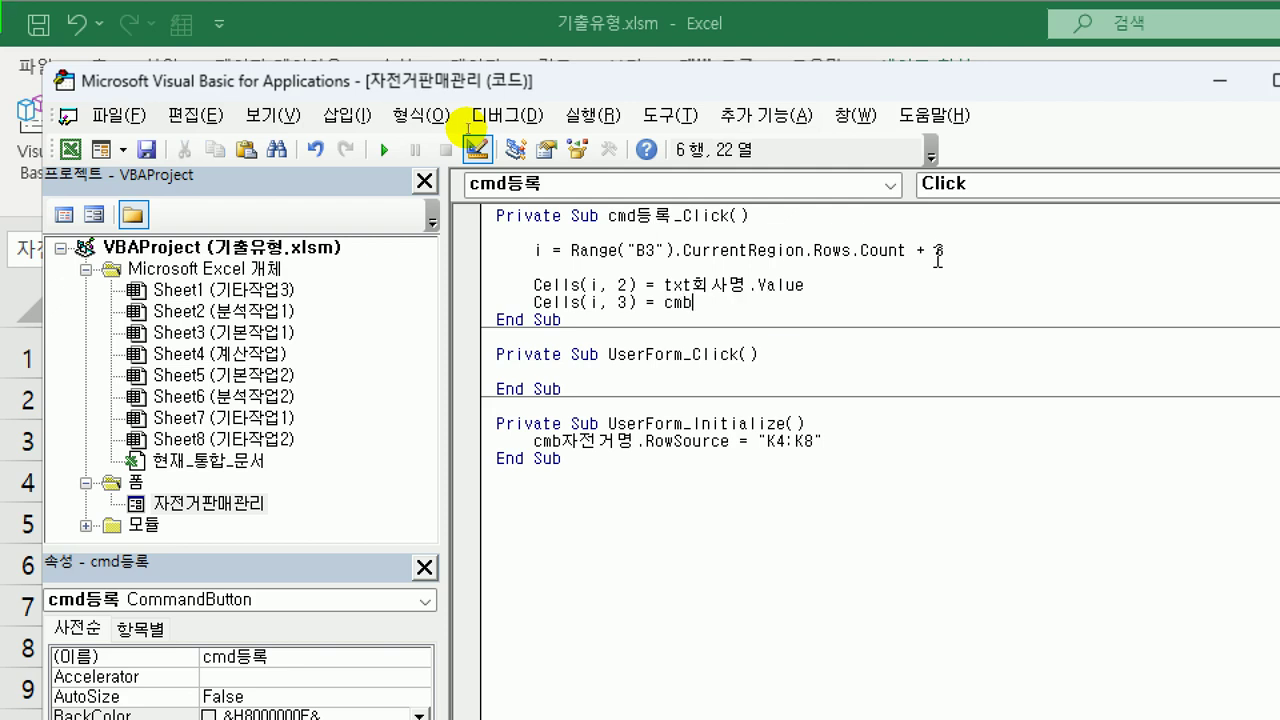
{"action": "type", "text": "자전거며ㅇ."}
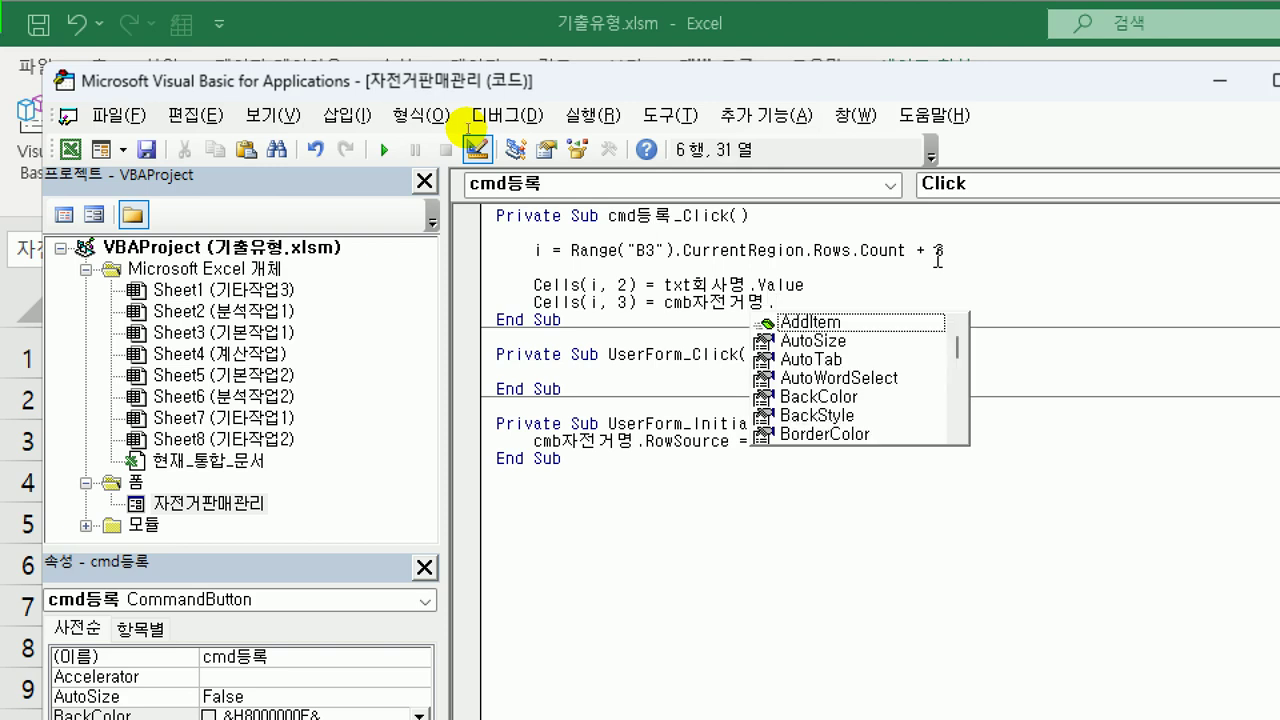
{"action": "type", "text": "va"}
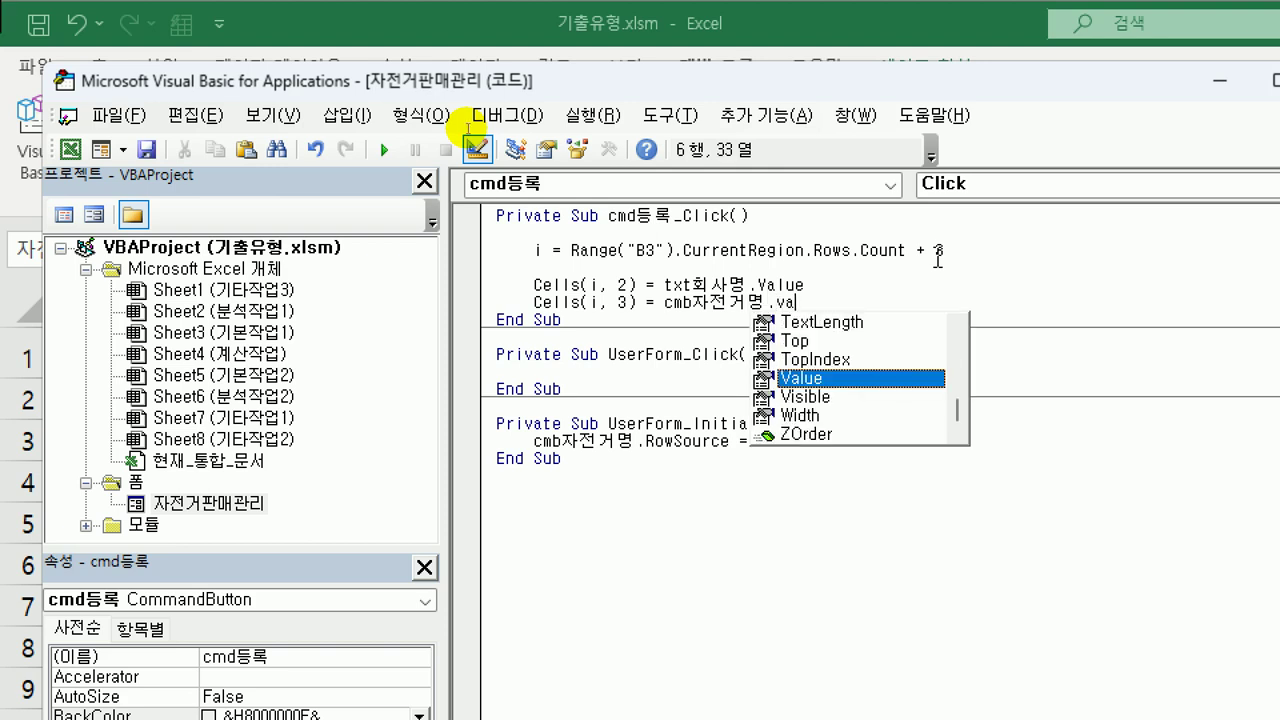
{"action": "key", "text": "Return"}
Step: Paste the copied Cells statement on the new line and change its column number to 4
{"action": "key", "text": "ctrl+v"}
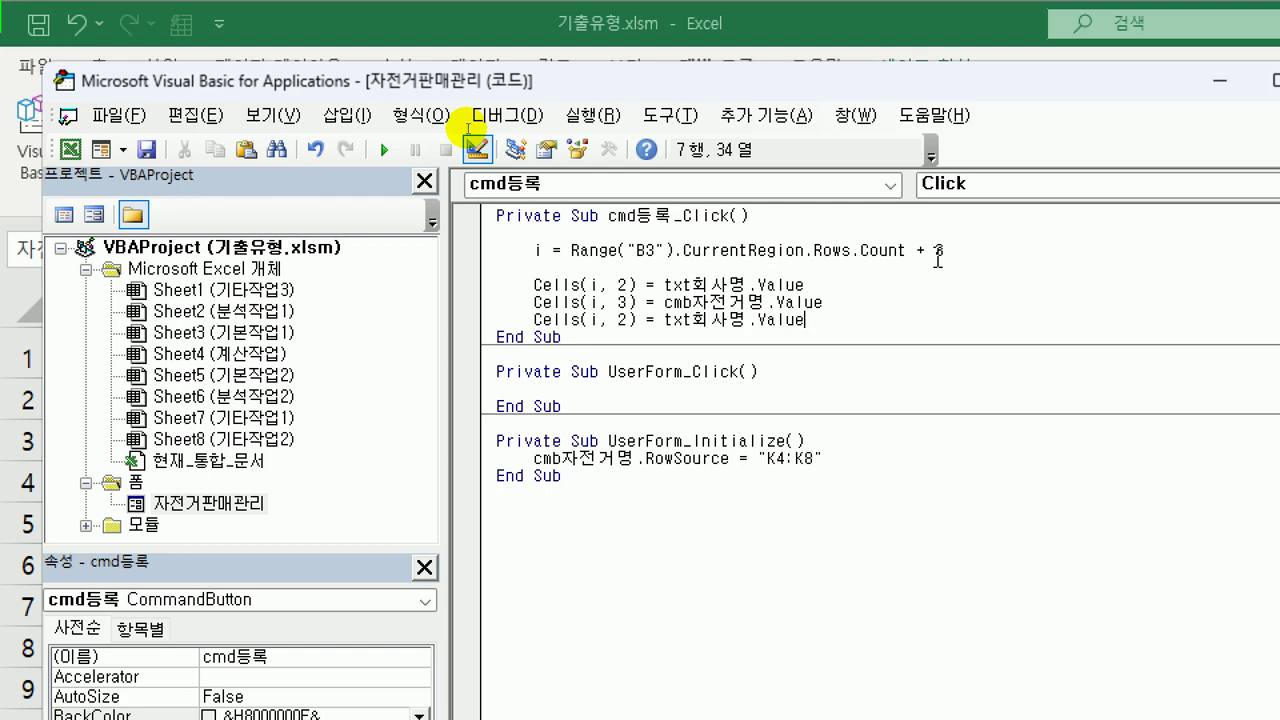
{"action": "key", "text": "Left"}
{"action": "key", "text": "Left"}
{"action": "key", "text": "Left"}
{"action": "key", "text": "Left"}
{"action": "key", "text": "Left"}
{"action": "key", "text": "Left"}
{"action": "key", "text": "Left"}
{"action": "key", "text": "Left"}
{"action": "key", "text": "Left"}
{"action": "key", "text": "Left"}
{"action": "key", "text": "Left"}
{"action": "key", "text": "Left"}
{"action": "key", "text": "Left"}
{"action": "key", "text": "Left"}
{"action": "key", "text": "Left"}
{"action": "key", "text": "Left"}
{"action": "key", "text": "Left"}
{"action": "key", "text": "Delete"}
{"action": "type", "text": "4"}
Step: Replace the source of the Cells(i, 4) statement with txt판매액.Value, removing the leftover 회사명.Value text
{"action": "key", "text": "Right"}
{"action": "key", "text": "Right"}
{"action": "key", "text": "Right"}
{"action": "key", "text": "Right"}
{"action": "key", "text": "Right"}
{"action": "key", "text": "Right"}
{"action": "key", "text": "Right"}
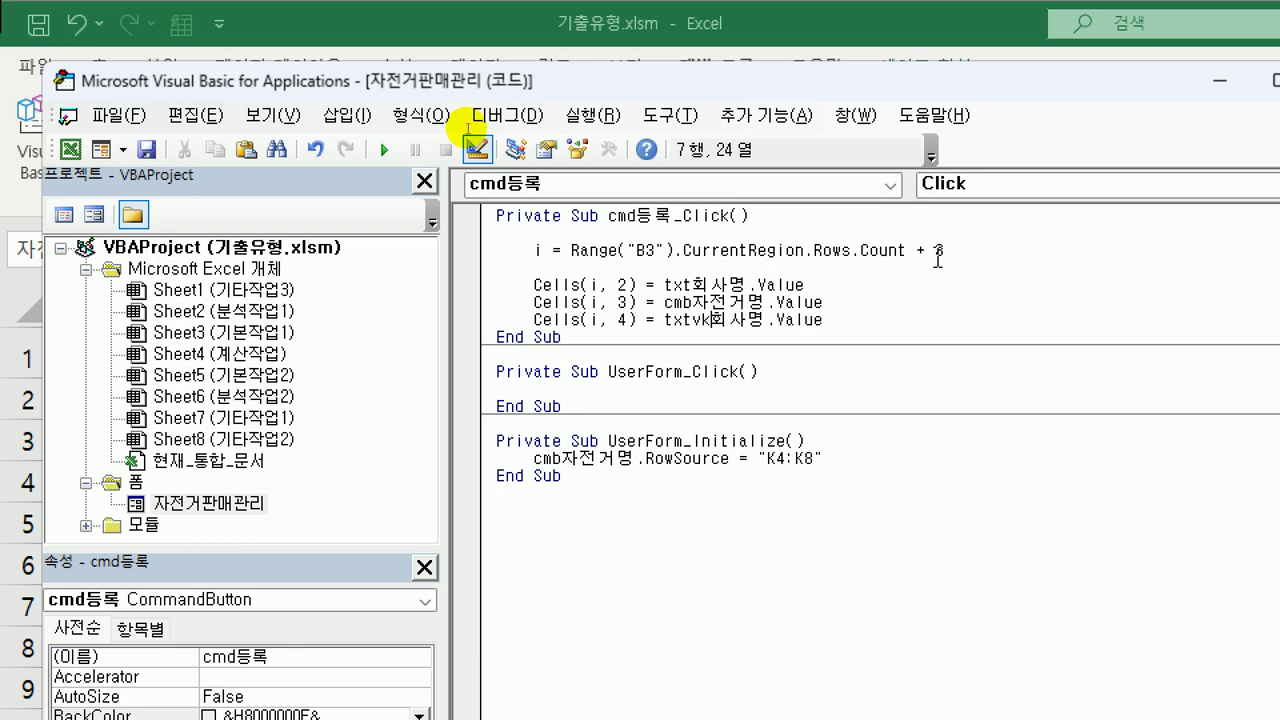
{"action": "key", "text": "Left"}
{"action": "type", "text": "판매액"}
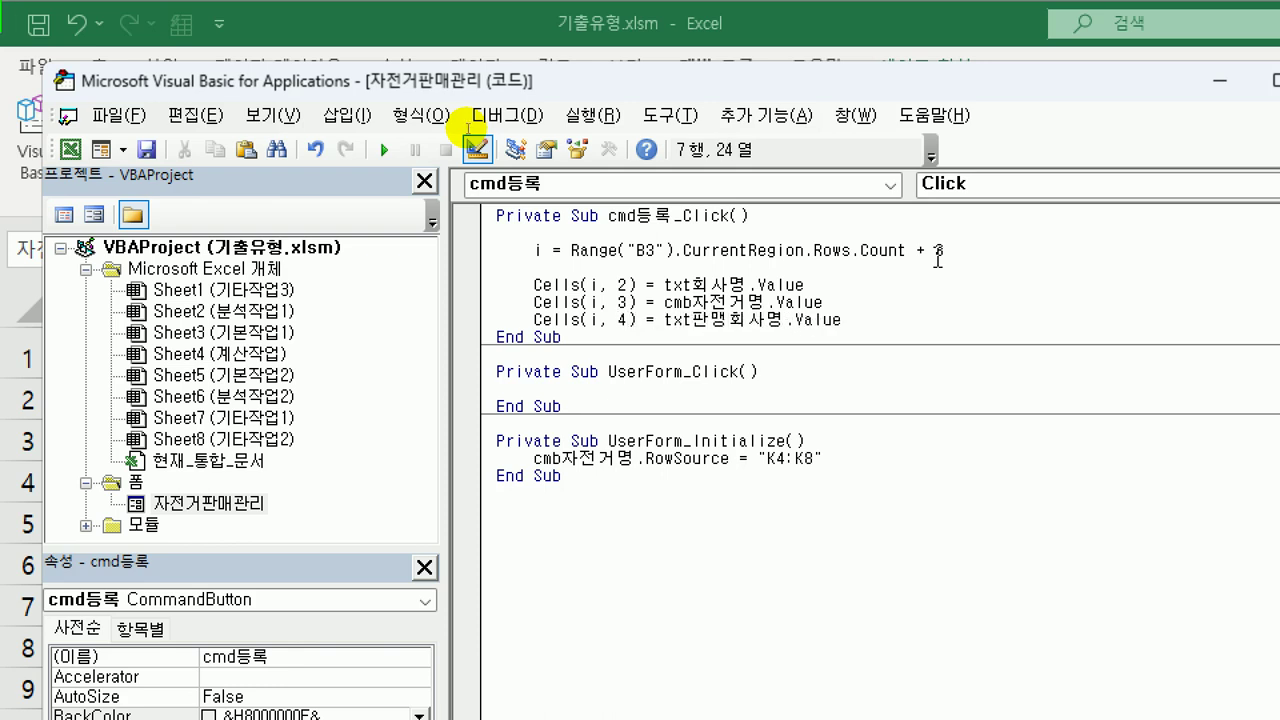
{"action": "type", "text": ".va"}
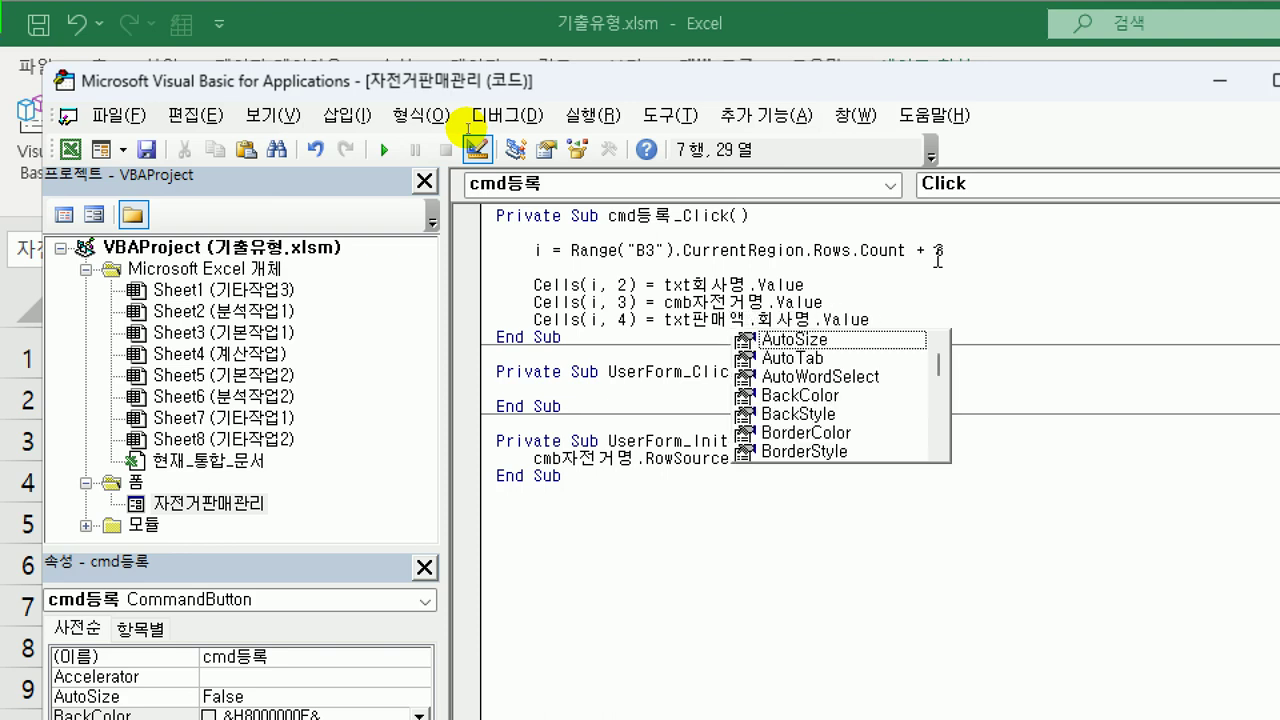
{"action": "key", "text": "shift+End"}
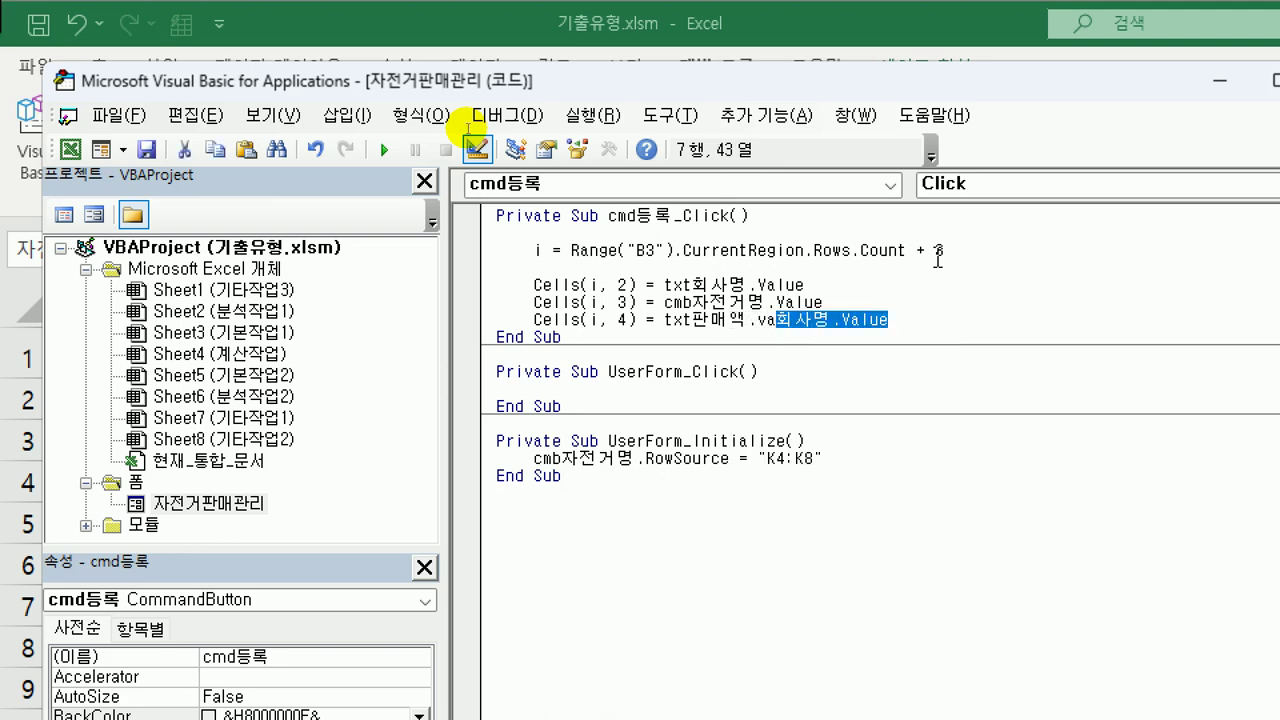
{"action": "key", "text": "Delete"}
{"action": "key", "text": "BackSpace"}
{"action": "key", "text": "BackSpace"}
{"action": "type", "text": ".va"}
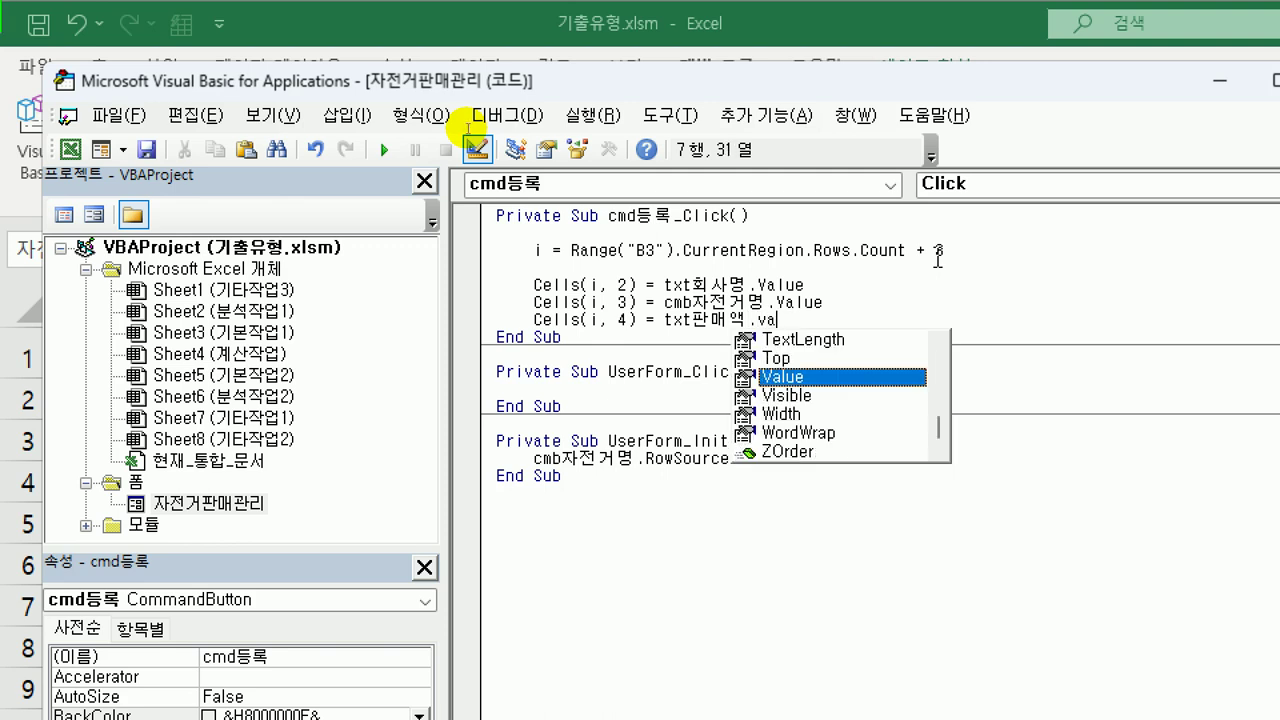
{"action": "key", "text": "Tab"}
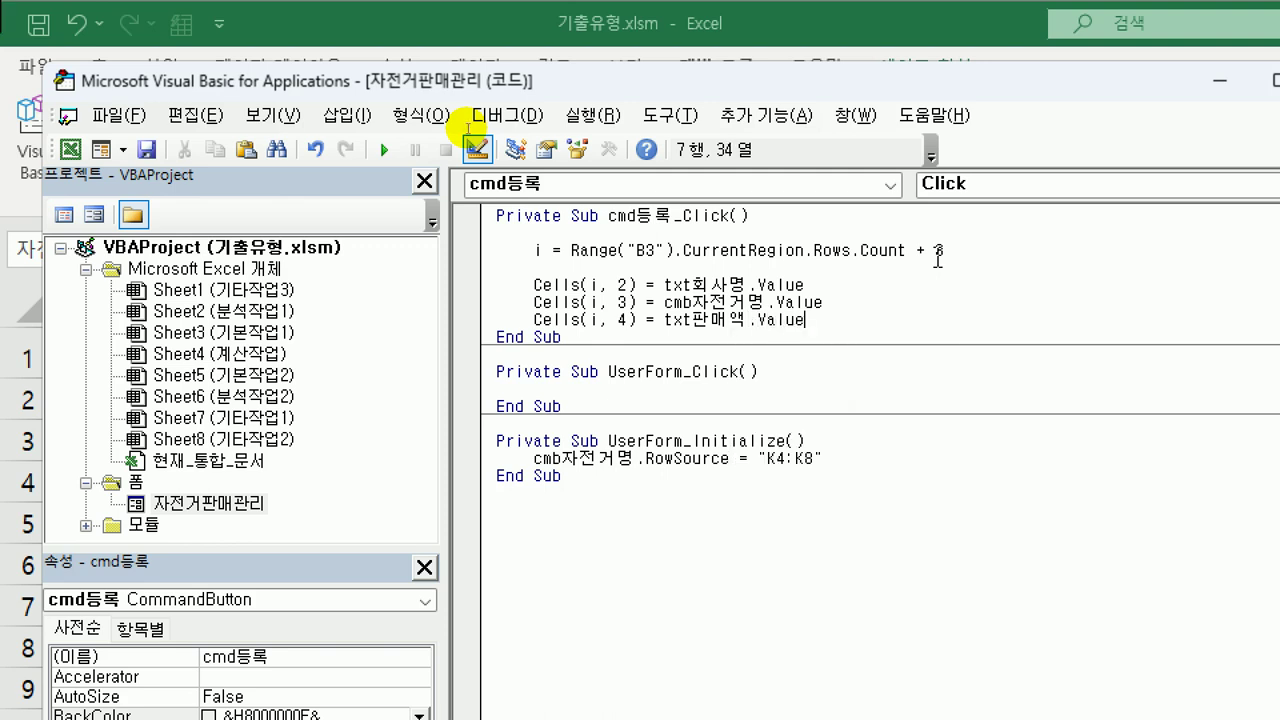
Step: Below the Cells statements in cmd등록_Click, leave a blank line and begin an If block with the condition opt일반 = True Then
{"action": "key", "text": "Return"}
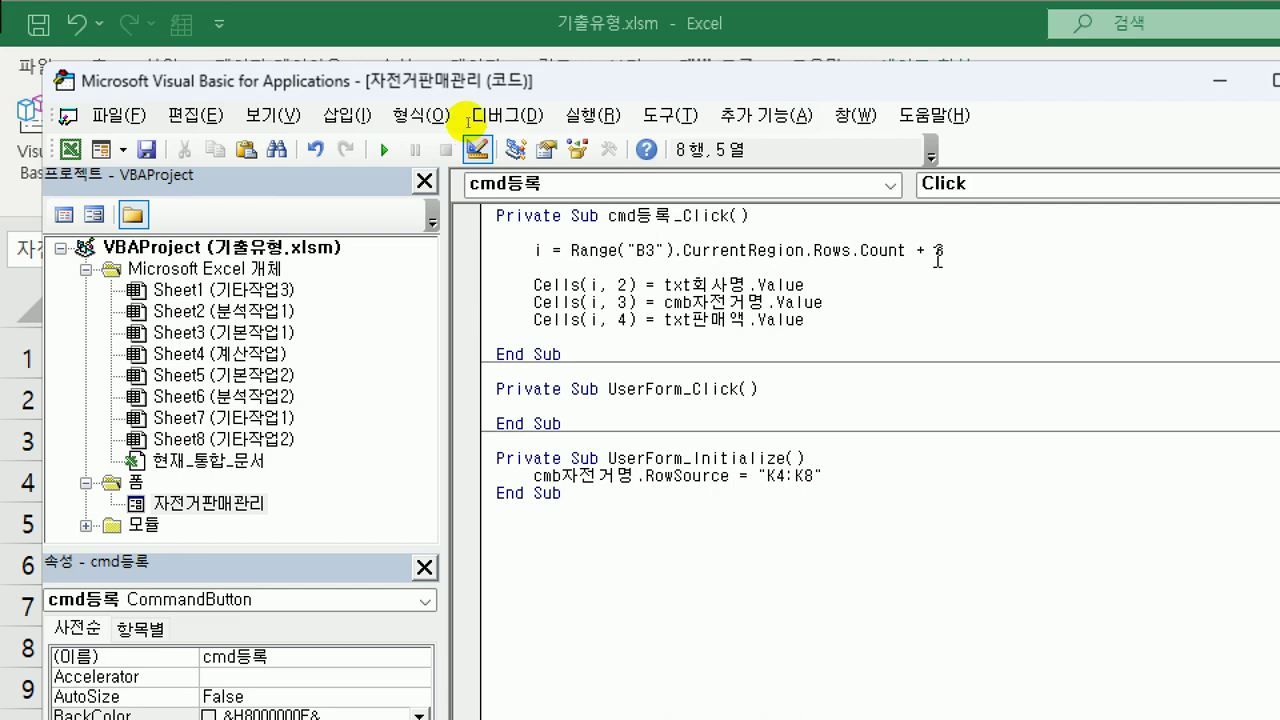
{"action": "left_click_drag", "start_coordinate": [775, 77], "coordinate": [770, 514]}
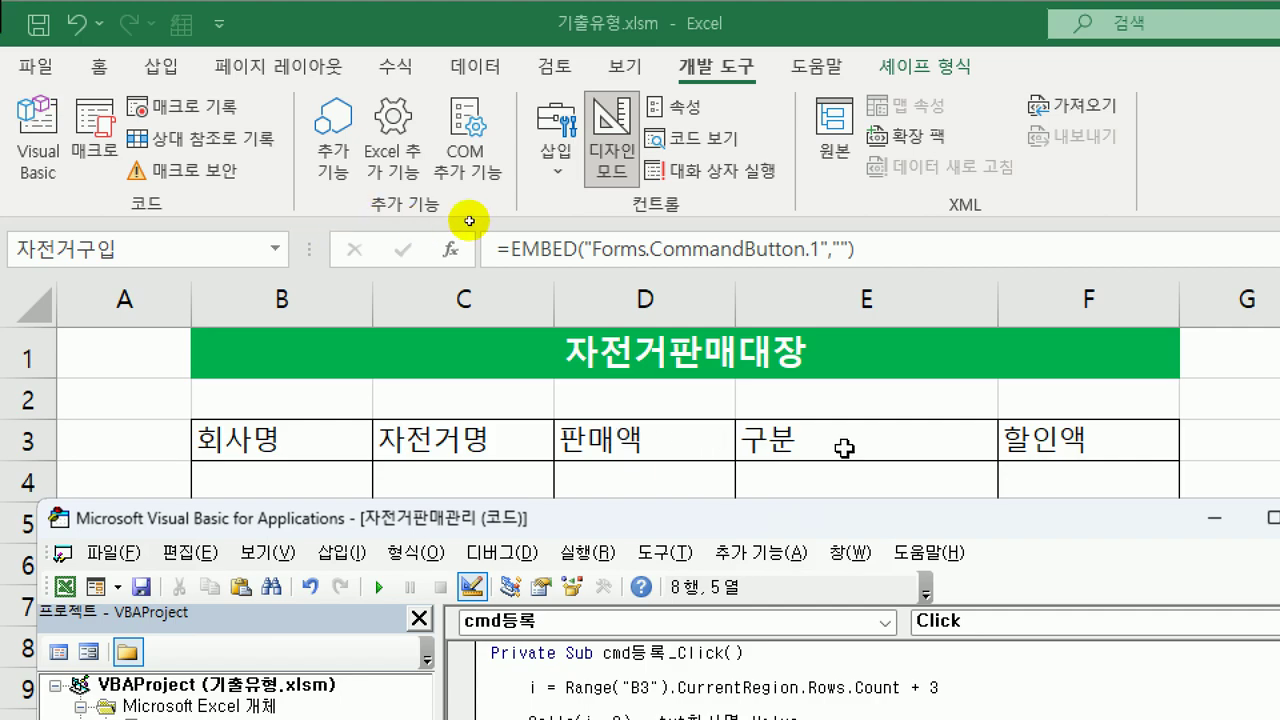
{"action": "left_click_drag", "start_coordinate": [825, 523], "coordinate": [800, 51]}
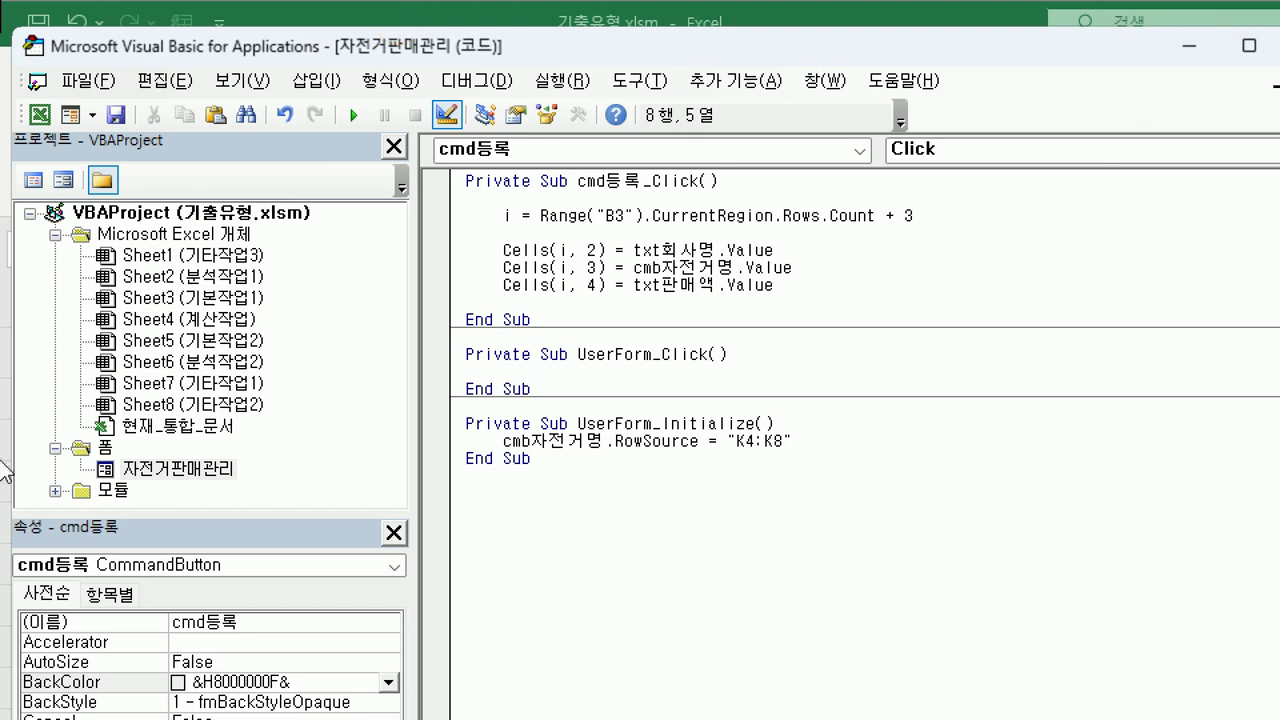
{"action": "double_click", "coordinate": [205, 473]}
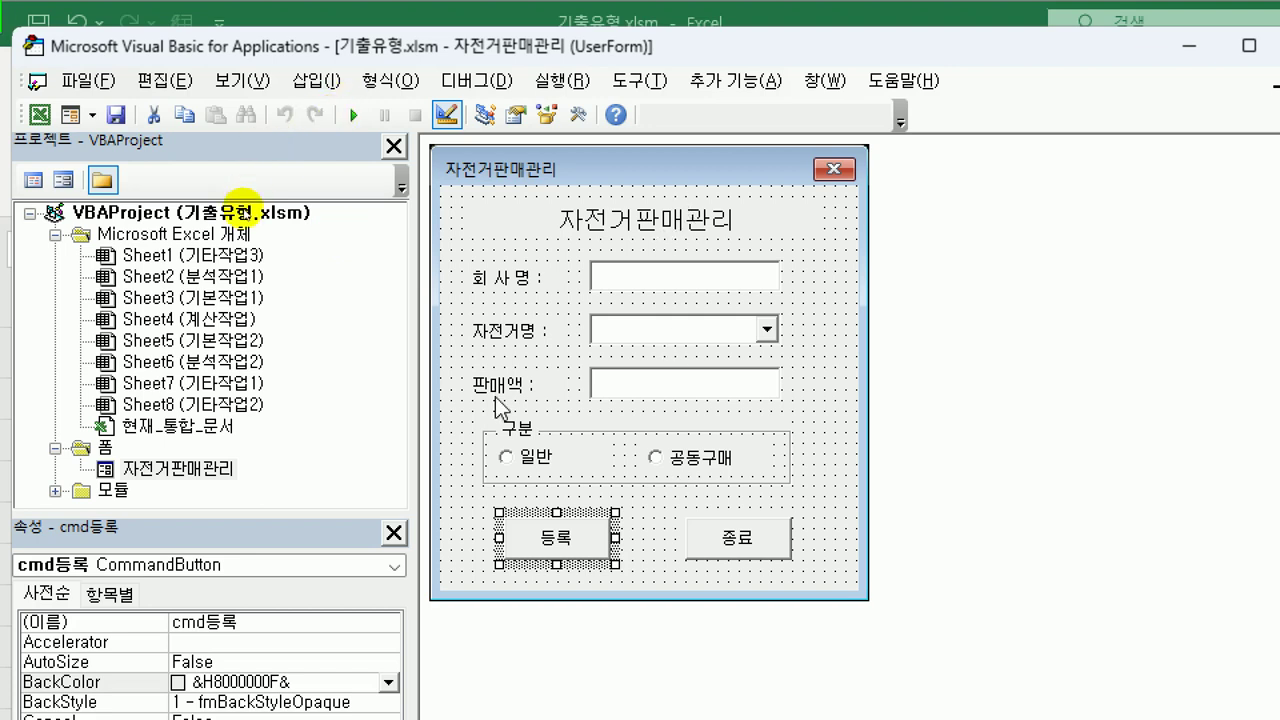
{"action": "double_click", "coordinate": [582, 542]}
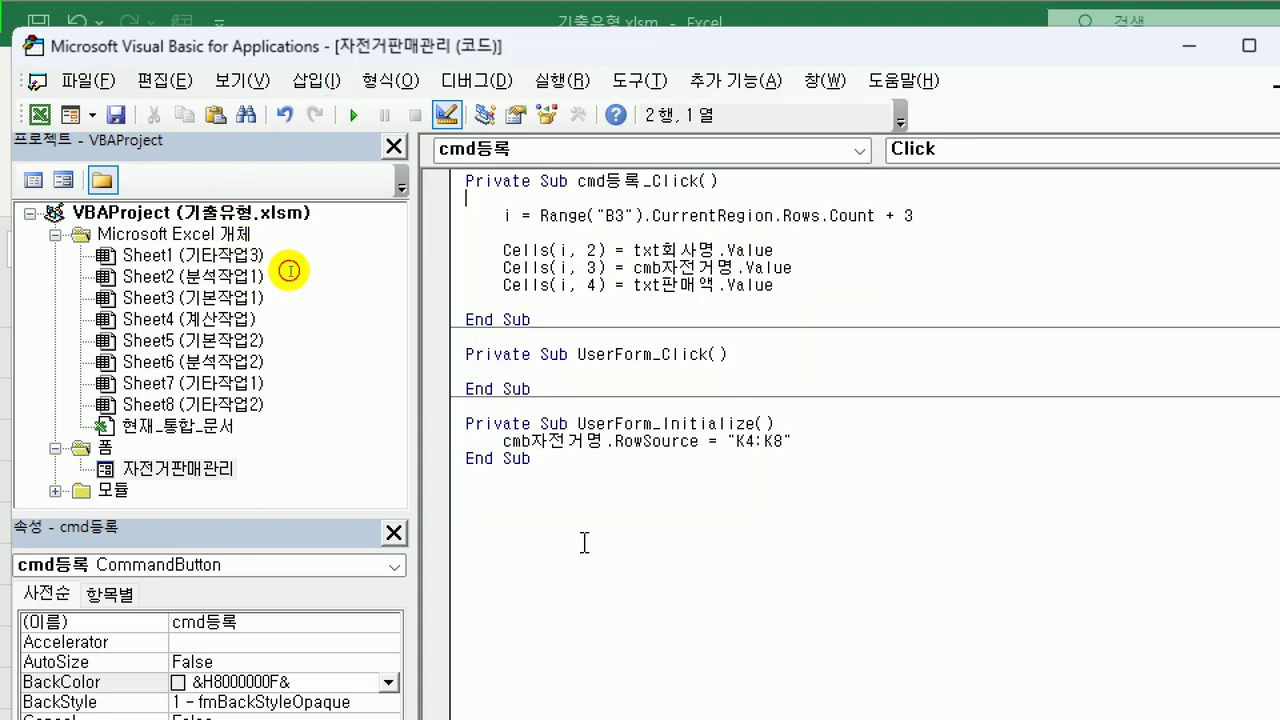
{"action": "left_click", "coordinate": [565, 302]}
{"action": "key", "text": "Return"}
{"action": "type", "text": "i"}
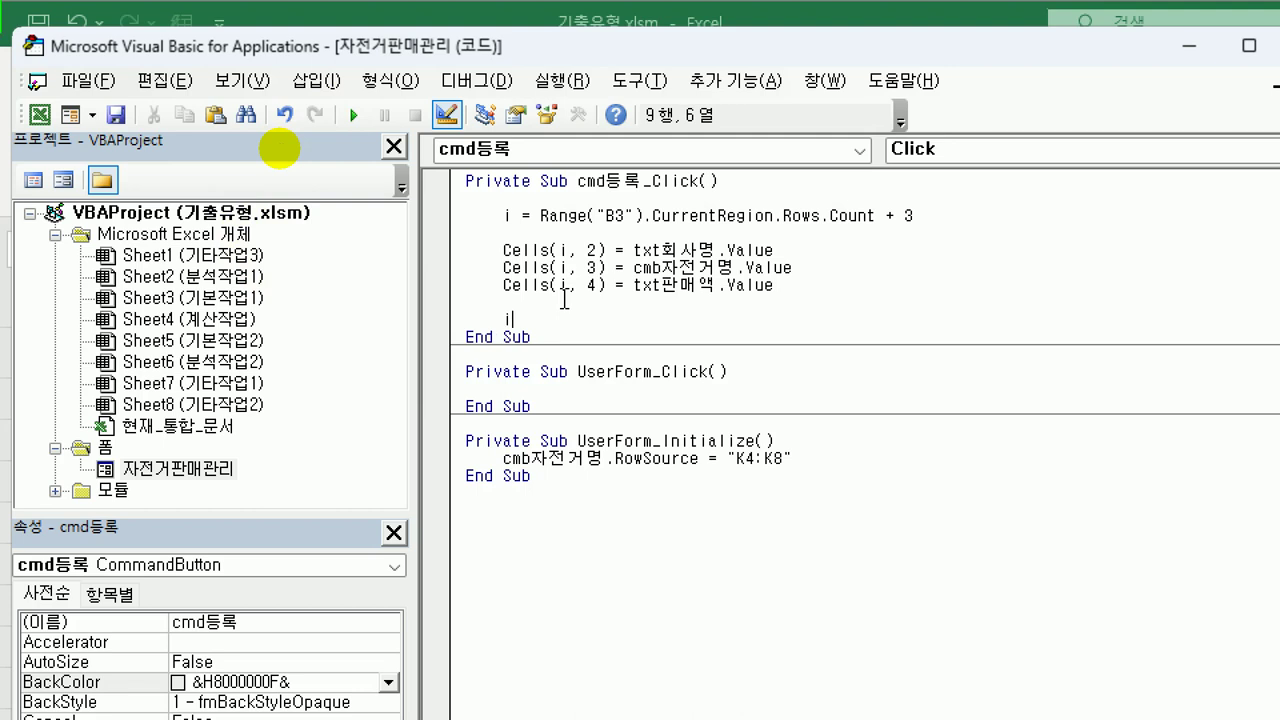
{"action": "type", "text": "f opt일반 = true 소두"}
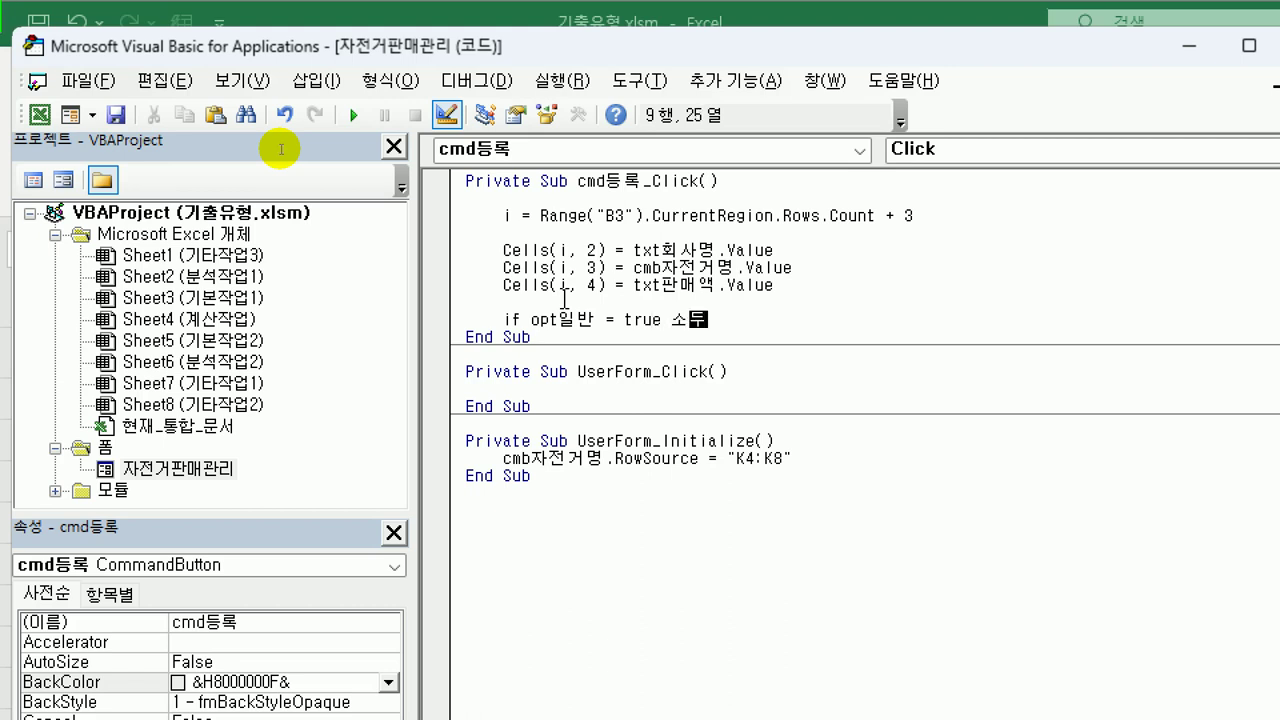
{"action": "key", "text": "BackSpace"}
{"action": "key", "text": "BackSpace"}
{"action": "type", "text": "then"}
{"action": "key", "text": "Return"}
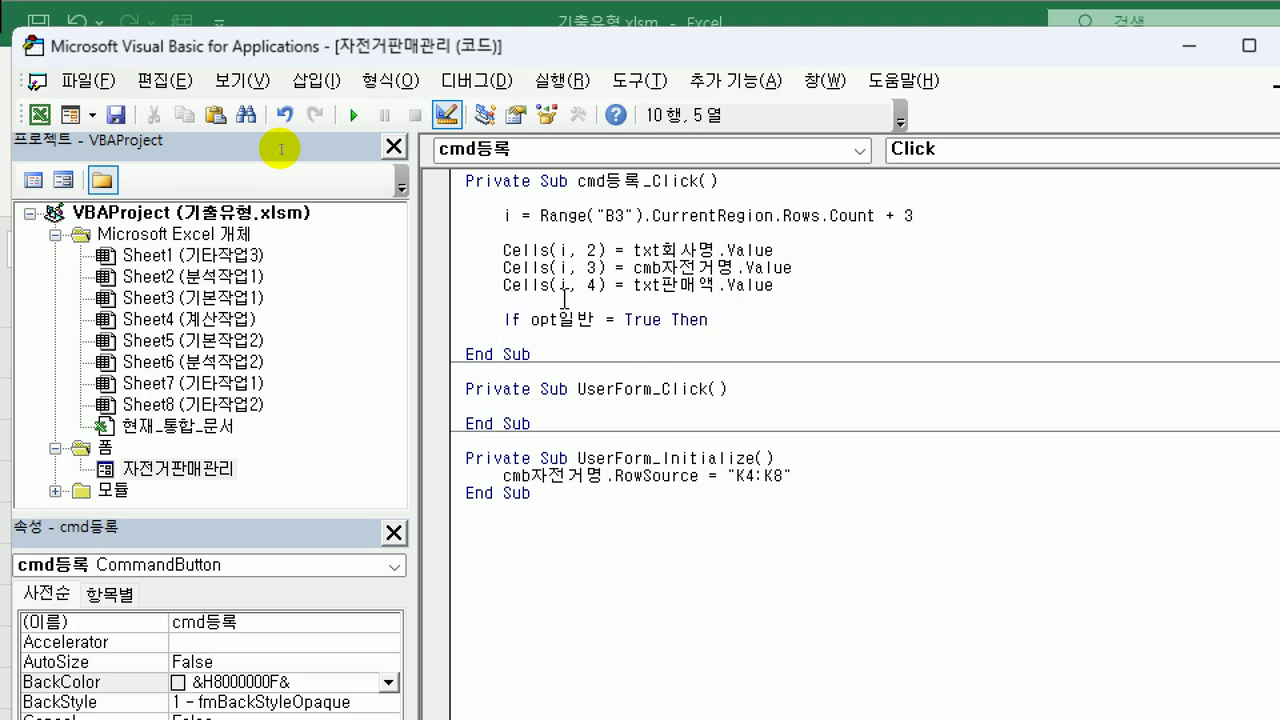
Step: Paste the copied Cells statement inside the If block and change its column number to 5
{"action": "key", "text": "ctrl+v"}
{"action": "key", "text": "Left"}
{"action": "key", "text": "Left"}
{"action": "key", "text": "Left"}
{"action": "key", "text": "Left"}
{"action": "key", "text": "Left"}
{"action": "key", "text": "Left"}
{"action": "key", "text": "Left"}
{"action": "key", "text": "Left"}
{"action": "key", "text": "Left"}
{"action": "key", "text": "Left"}
{"action": "key", "text": "Left"}
{"action": "key", "text": "Left"}
{"action": "key", "text": "Left"}
{"action": "key", "text": "Left"}
{"action": "key", "text": "Left"}
{"action": "key", "text": "Left"}
{"action": "key", "text": "Left"}
{"action": "key", "text": "Left"}
{"action": "key", "text": "Left"}
{"action": "key", "text": "Left"}
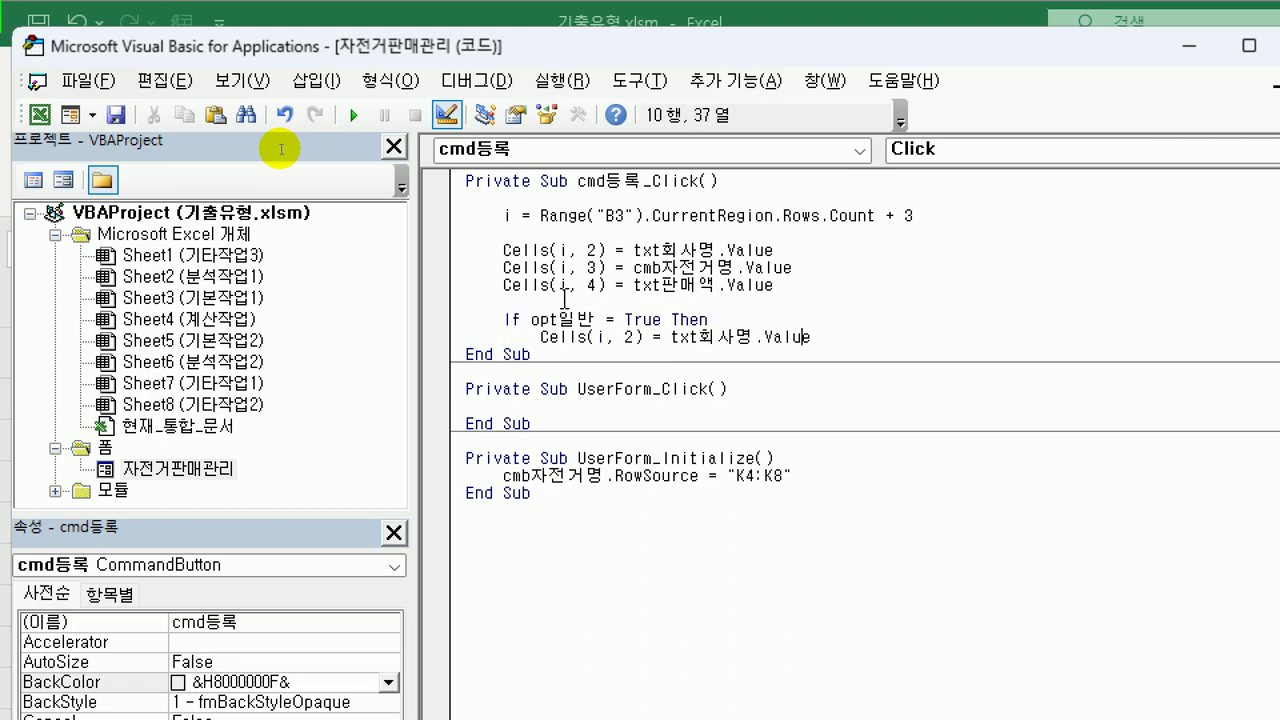
{"action": "key", "text": "shift+Right"}
{"action": "type", "text": "5"}
Step: Replace the source of the Cells(i, 5) statement with the text "일반" and start a new line
{"action": "key", "text": "Right"}
{"action": "key", "text": "Right"}
{"action": "key", "text": "Right"}
{"action": "key", "text": "shift+End"}
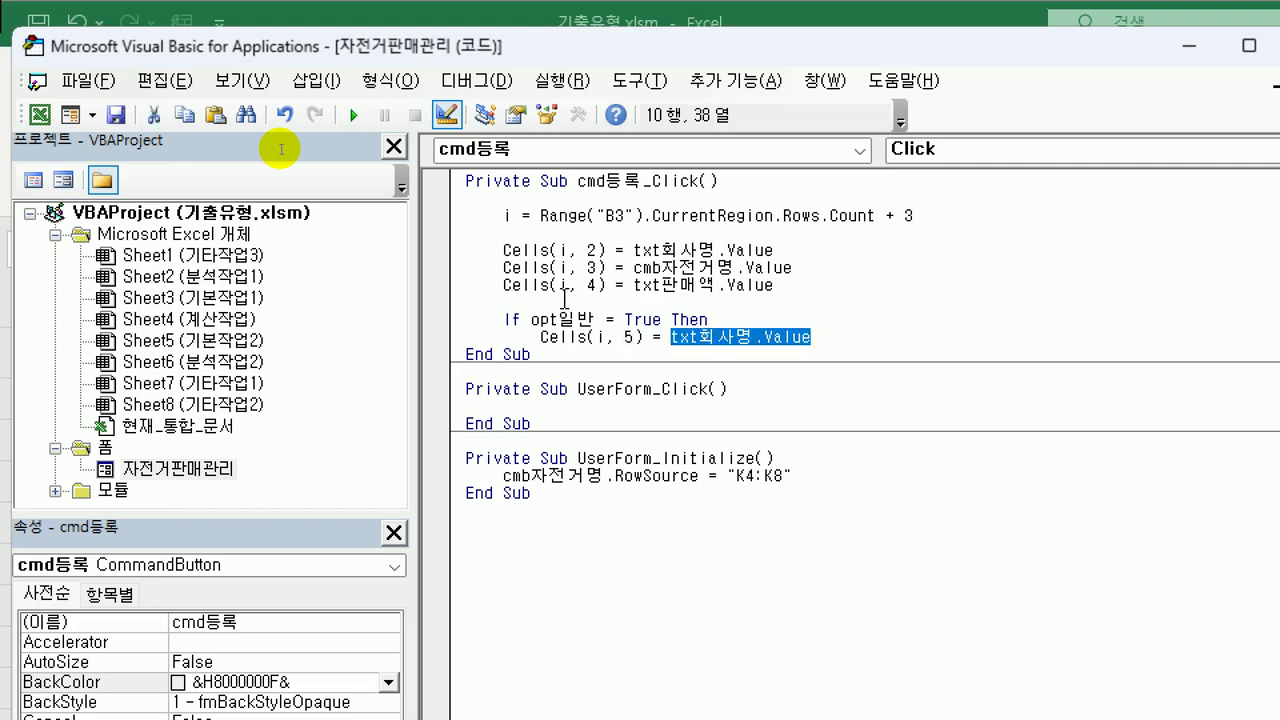
{"action": "type", "text": "\"일"}
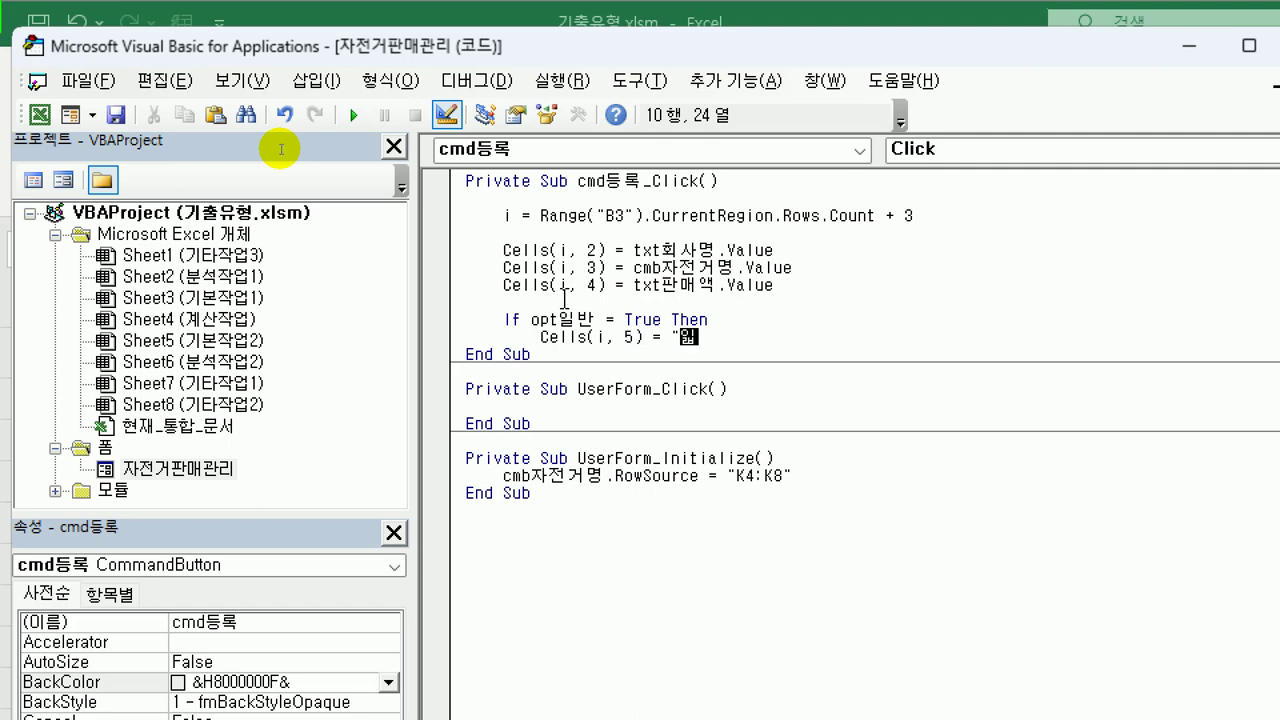
{"action": "type", "text": "반\""}
{"action": "key", "text": "Return"}
Step: Paste the copied Cells statement below the "일반" statement and change its column number to 6
{"action": "key", "text": "ctrl+v"}
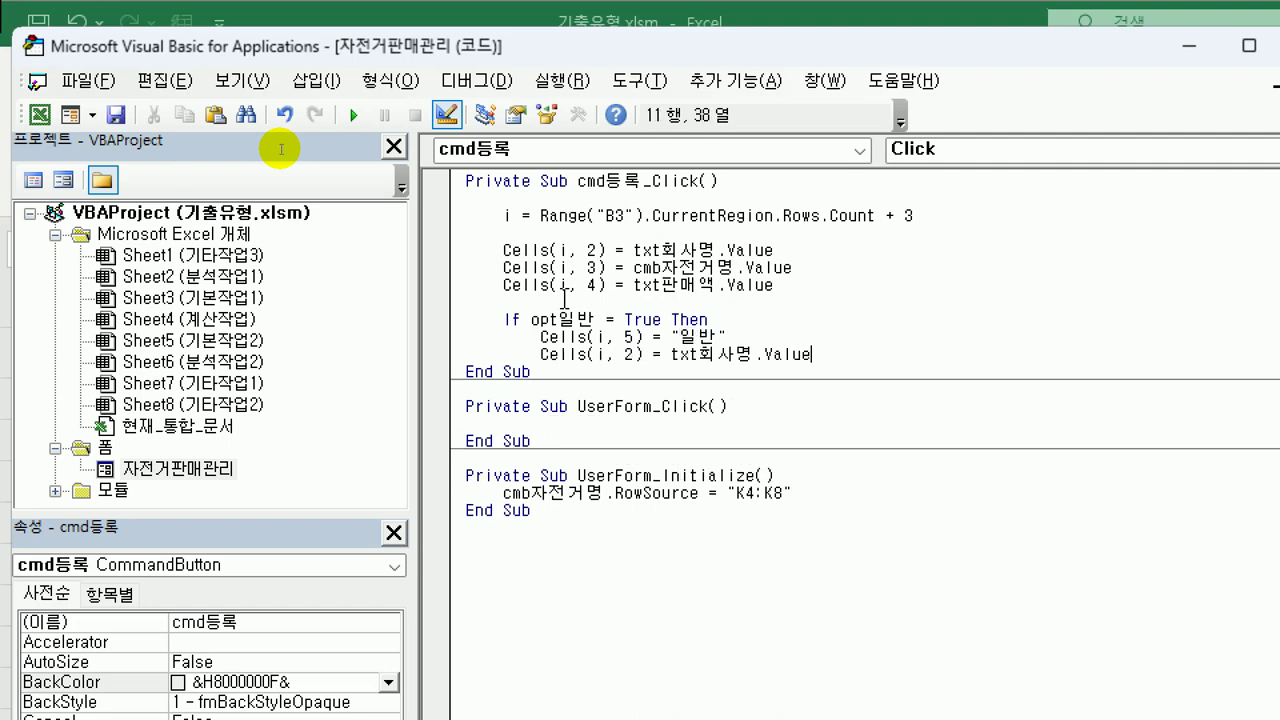
{"action": "key", "text": "Left"}
{"action": "key", "text": "Left"}
{"action": "key", "text": "Left"}
{"action": "key", "text": "Left"}
{"action": "key", "text": "Left"}
{"action": "key", "text": "Left"}
{"action": "key", "text": "Left"}
{"action": "key", "text": "Left"}
{"action": "key", "text": "Left"}
{"action": "key", "text": "Left"}
{"action": "key", "text": "Left"}
{"action": "key", "text": "Left"}
{"action": "key", "text": "Left"}
{"action": "key", "text": "Left"}
{"action": "key", "text": "Left"}
{"action": "key", "text": "Left"}
{"action": "key", "text": "Left"}
{"action": "key", "text": "Left"}
{"action": "key", "text": "shift+Right"}
{"action": "type", "text": "6"}
Step: Replace the source of the Cells(i, 6) statement with Cells(i, 4) * 0.03 and start a new line
{"action": "key", "text": "Right"}
{"action": "key", "text": "Right"}
{"action": "key", "text": "Right"}
{"action": "key", "text": "Right"}
{"action": "key", "text": "shift+End"}
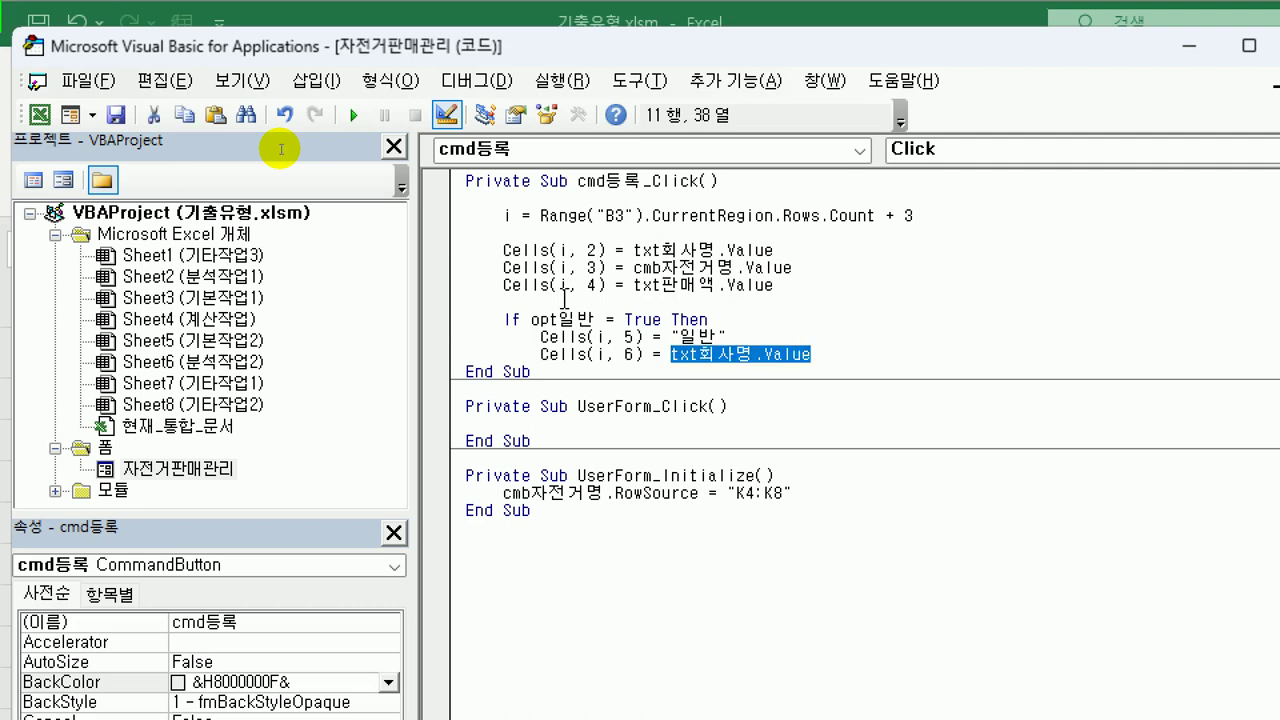
{"action": "type", "text": "ce"}
{"action": "key", "text": "BackSpace"}
{"action": "key", "text": "BackSpace"}
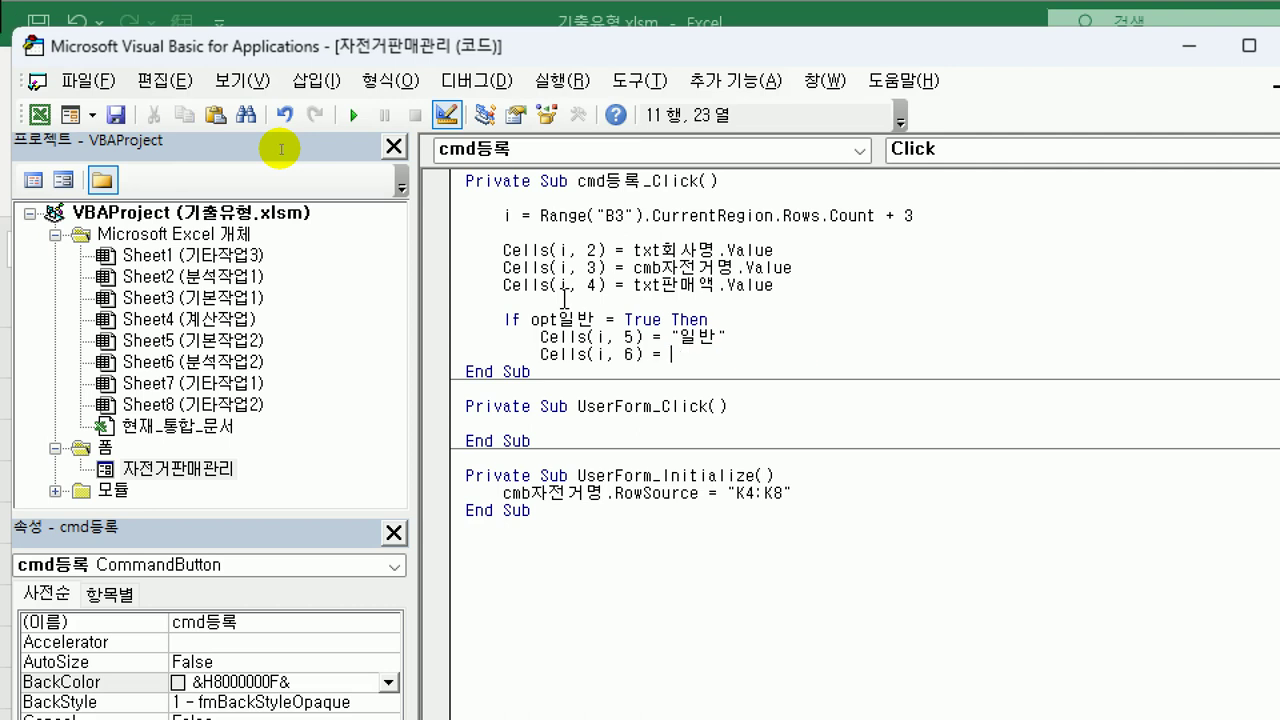
{"action": "type", "text": "cells(i,"}
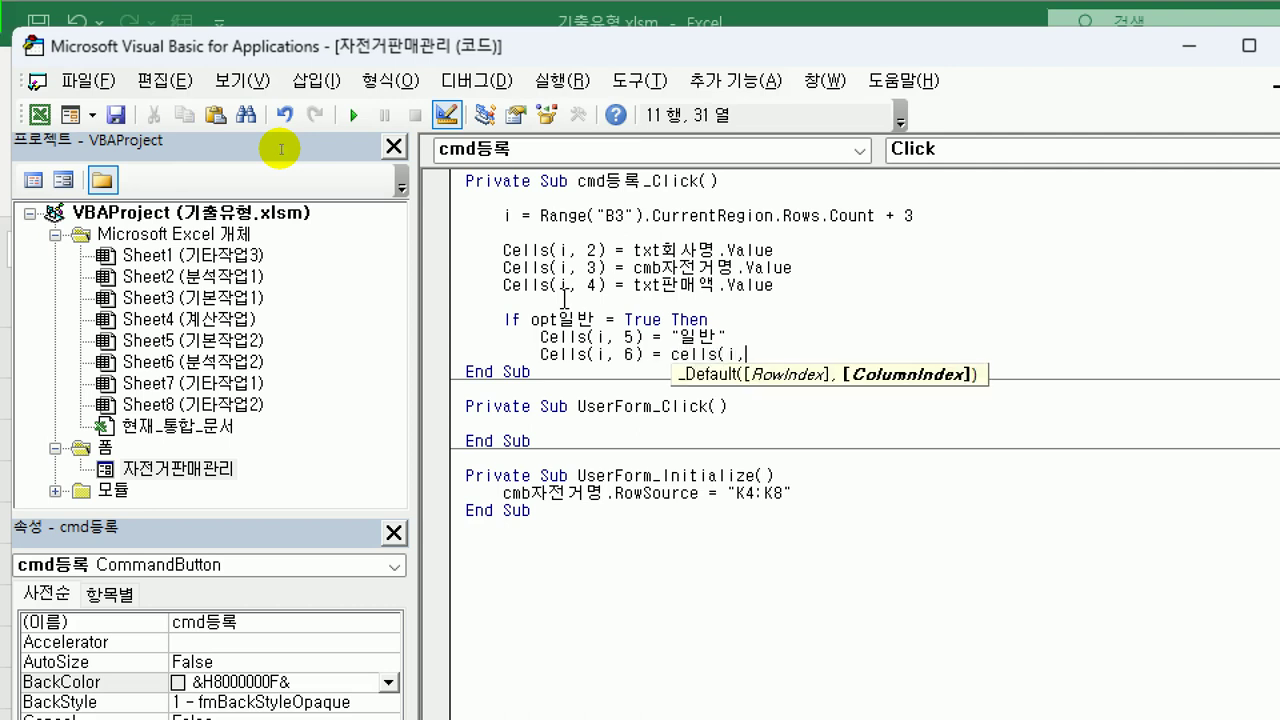
{"action": "type", "text": "4) "}
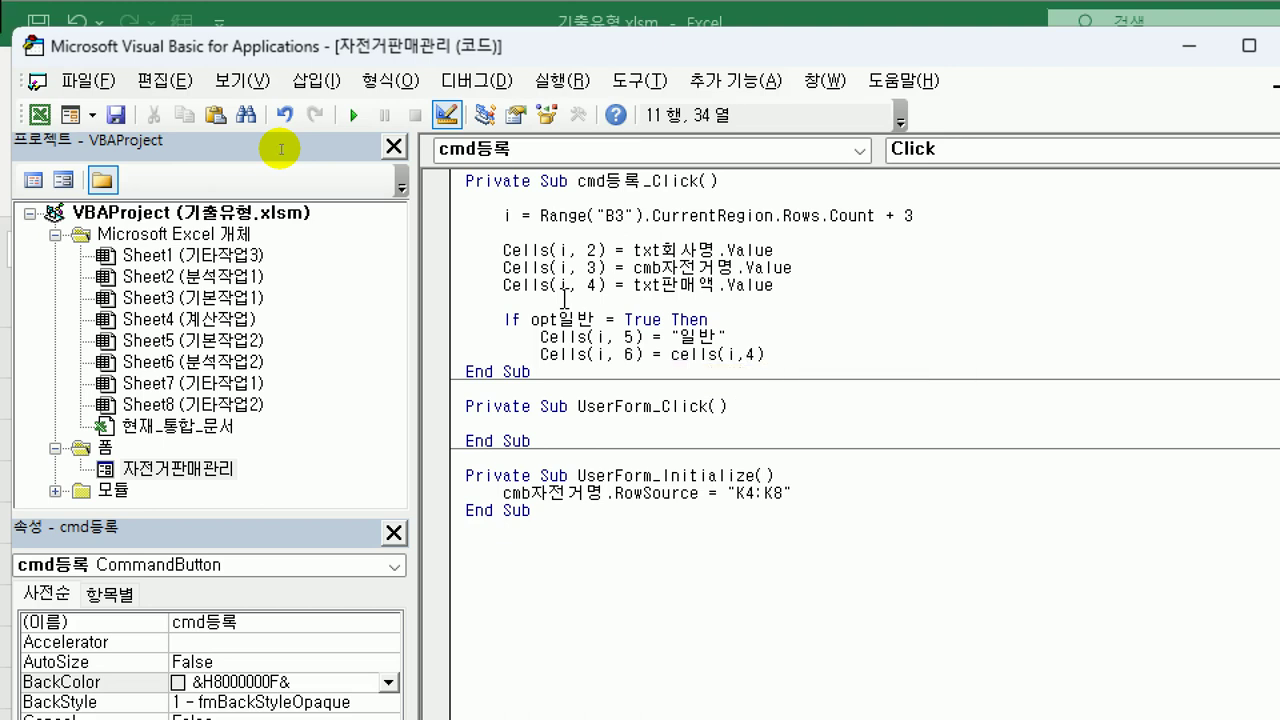
{"action": "type", "text": "* 0.03"}
{"action": "key", "text": "Return"}
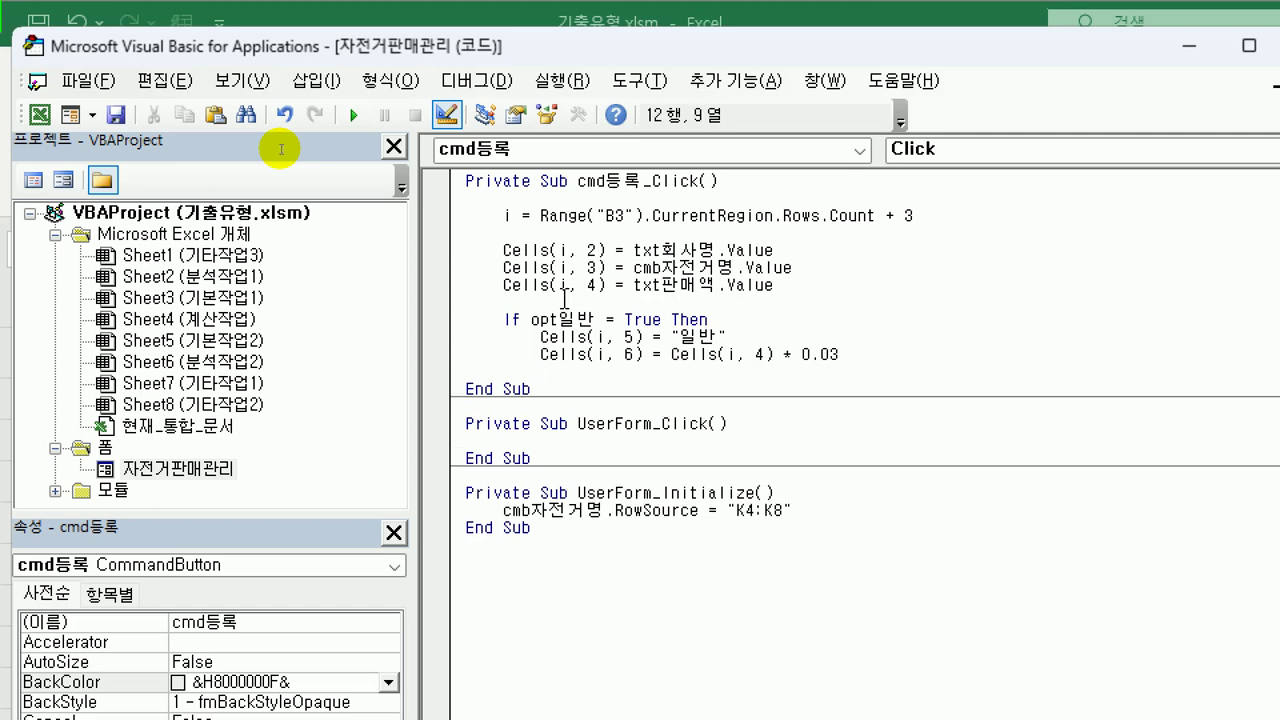
Step: Add an Else line to the opt일반 If block and start a new line beneath it
{"action": "type", "text": "End"}
{"action": "key", "text": "BackSpace"}
{"action": "key", "text": "BackSpace"}
{"action": "key", "text": "BackSpace"}
{"action": "type", "text": "else"}
{"action": "key", "text": "Return"}
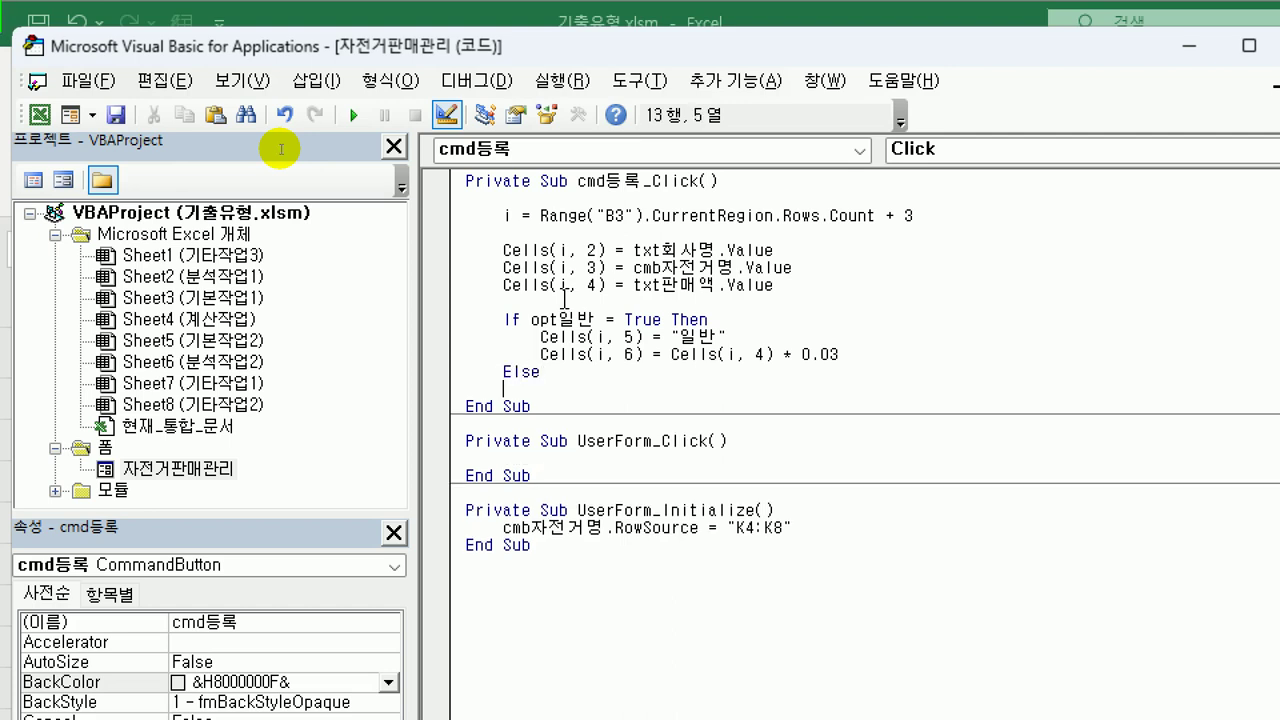
Step: Duplicate the Cells(i, 5) and Cells(i, 6) statements from the If branch into the Else branch
{"action": "key", "text": "Up"}
{"action": "key", "text": "Up"}
{"action": "key", "text": "Up"}
{"action": "key", "text": "shift+Down"}
{"action": "key", "text": "shift+End"}
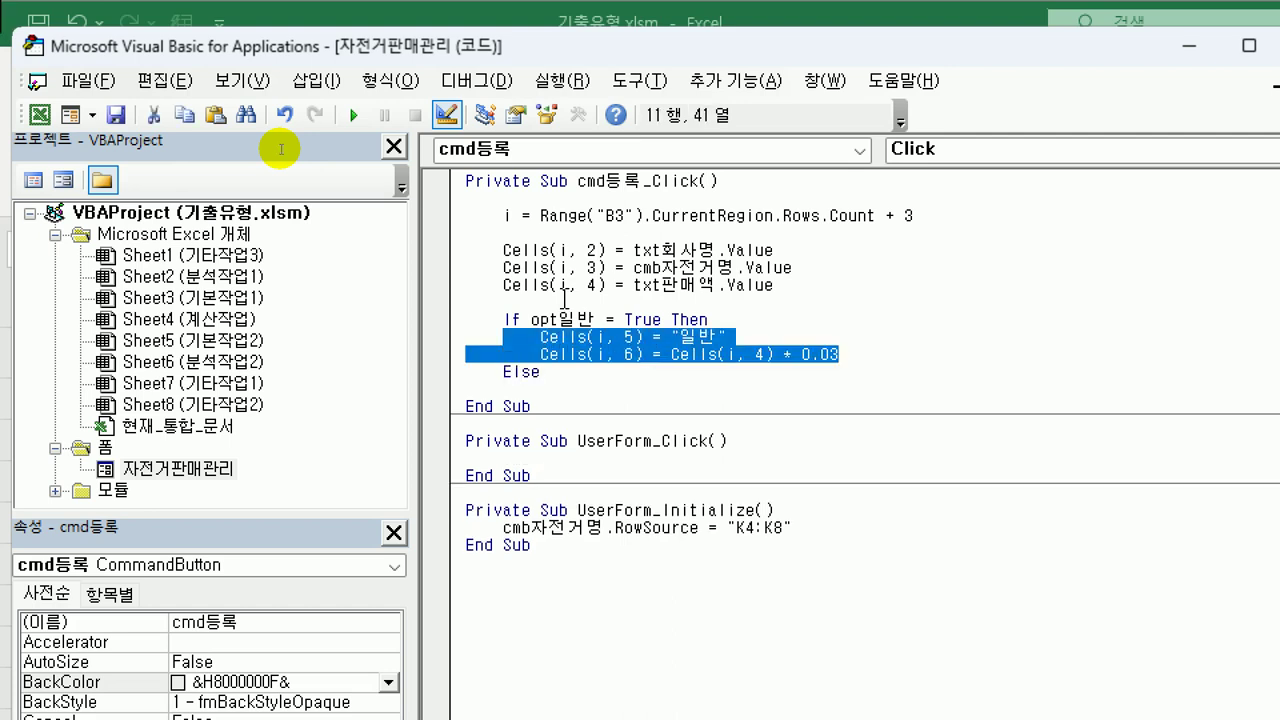
{"action": "key", "text": "ctrl+c"}
{"action": "key", "text": "Down"}
{"action": "key", "text": "Down"}
{"action": "key", "text": "ctrl+v"}
{"action": "key", "text": "Up"}
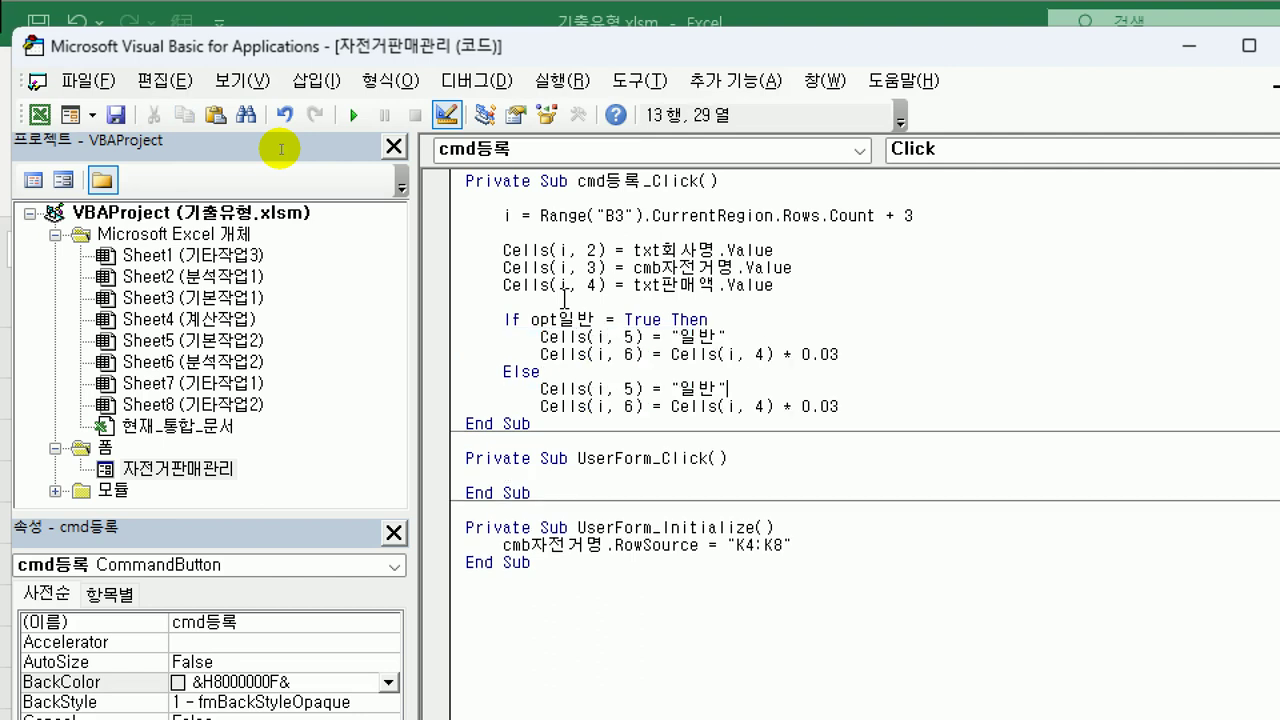
Step: Change the Else branch's Cells(i, 5) text to "공동구매"
{"action": "key", "text": "Left"}
{"action": "key", "text": "shift+Left"}
{"action": "key", "text": "shift+Left"}
{"action": "type", "text": "공도"}
{"action": "type", "text": "동구매"}
Step: Set the Else branch's Cells(i, 6) multiplier to 0.1 and close the block with End If
{"action": "key", "text": "Down"}
{"action": "key", "text": "End"}
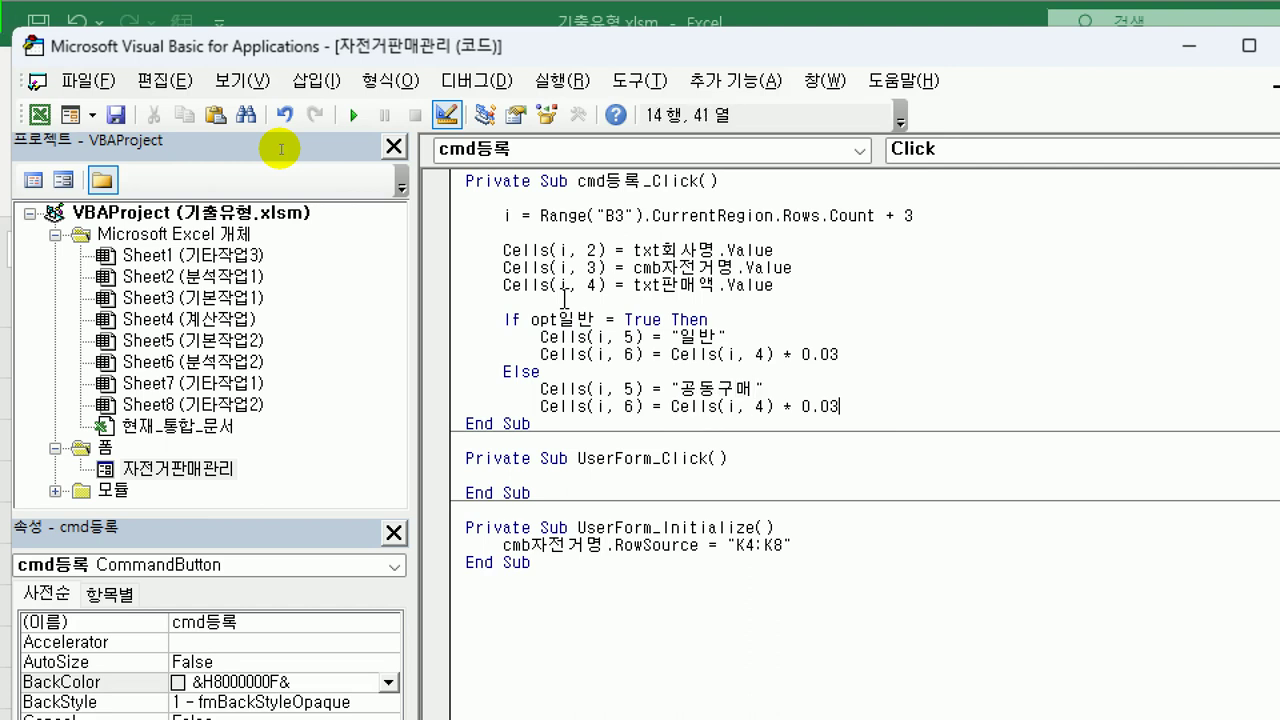
{"action": "key", "text": "BackSpace"}
{"action": "key", "text": "BackSpace"}
{"action": "type", "text": "1"}
{"action": "key", "text": "Return"}
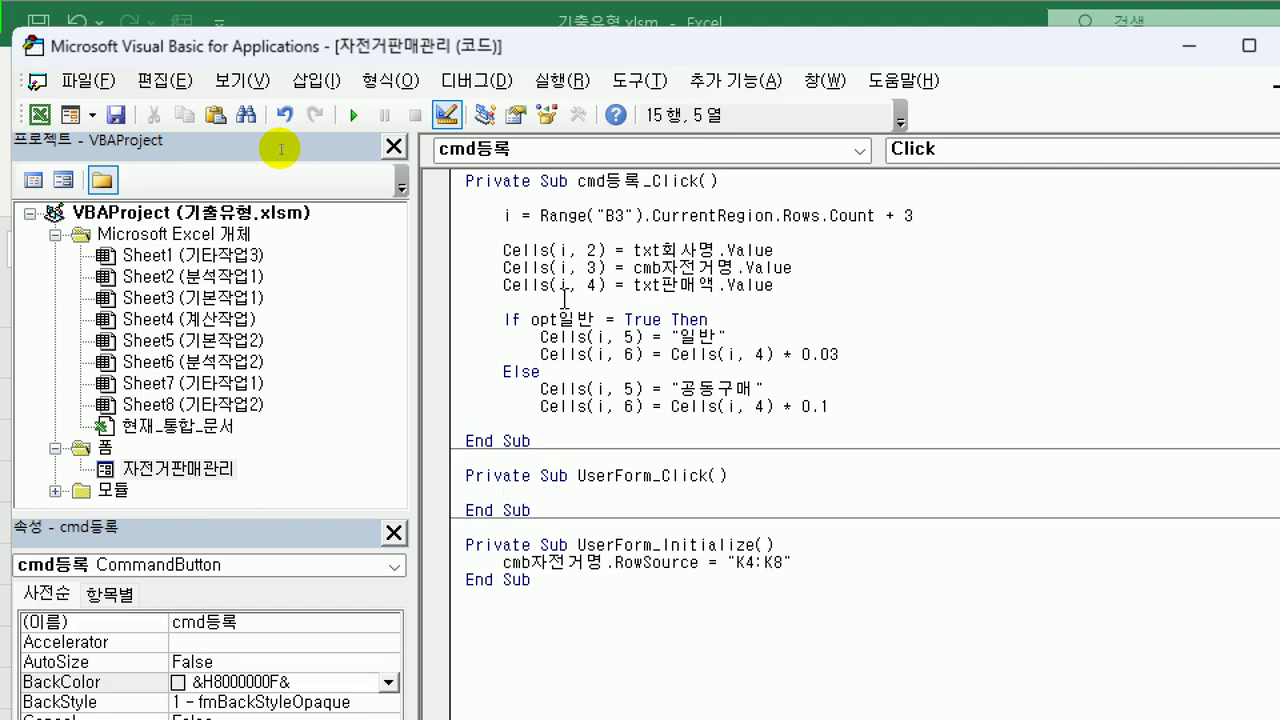
{"action": "type", "text": "end if"}
{"action": "key", "text": "Return"}
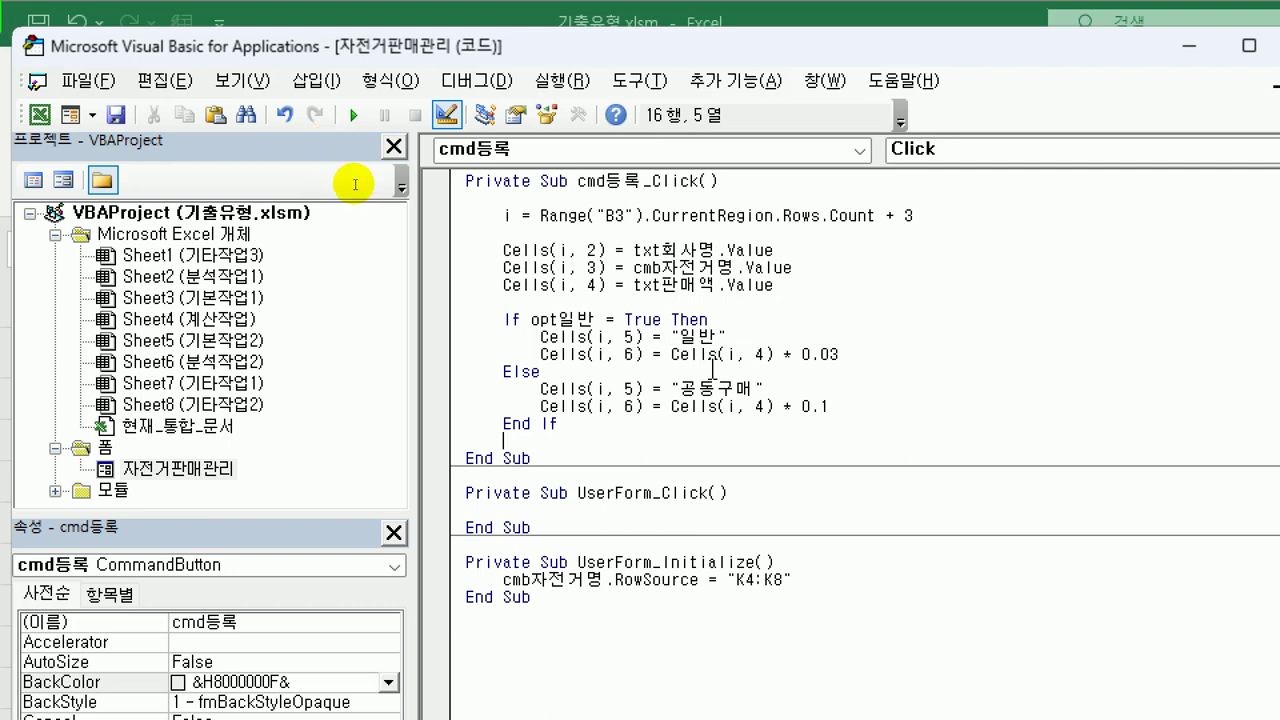
Step: Open the 자전거판매관리 form design and create the Click event procedure for its 종료 button
{"action": "double_click", "coordinate": [135, 472]}
{"action": "left_click", "coordinate": [767, 537]}
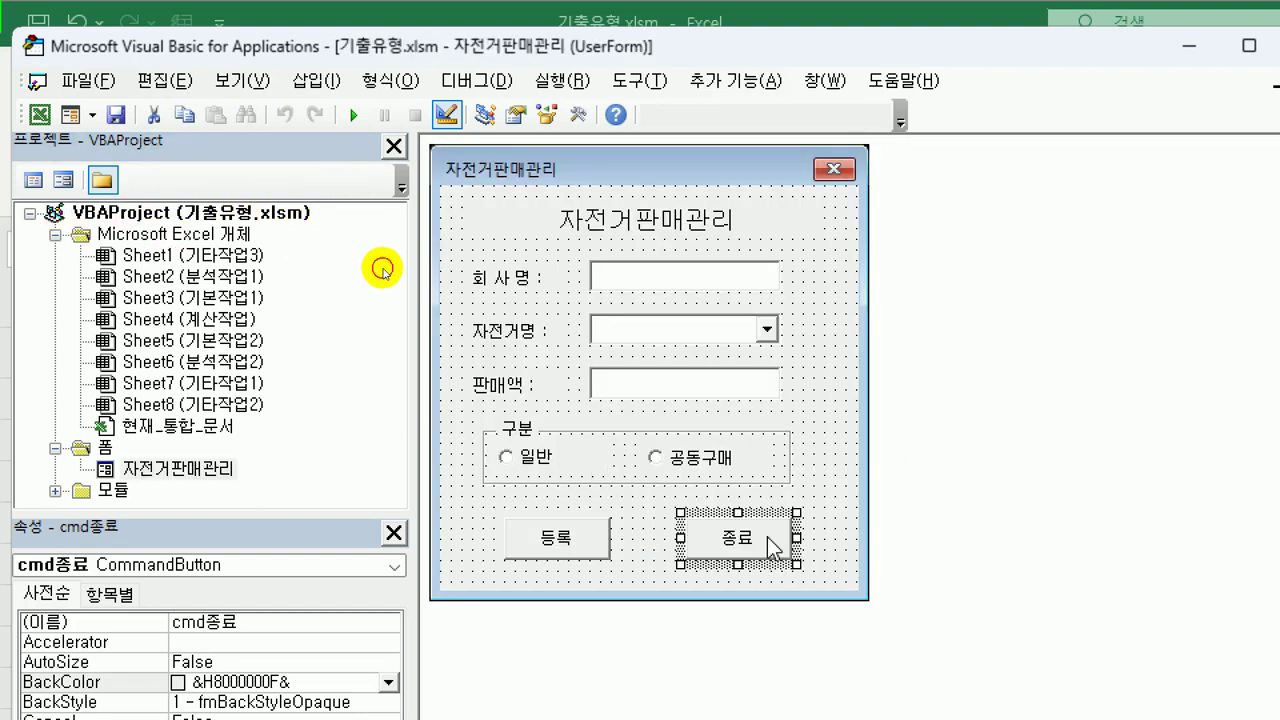
{"action": "double_click", "coordinate": [767, 537]}
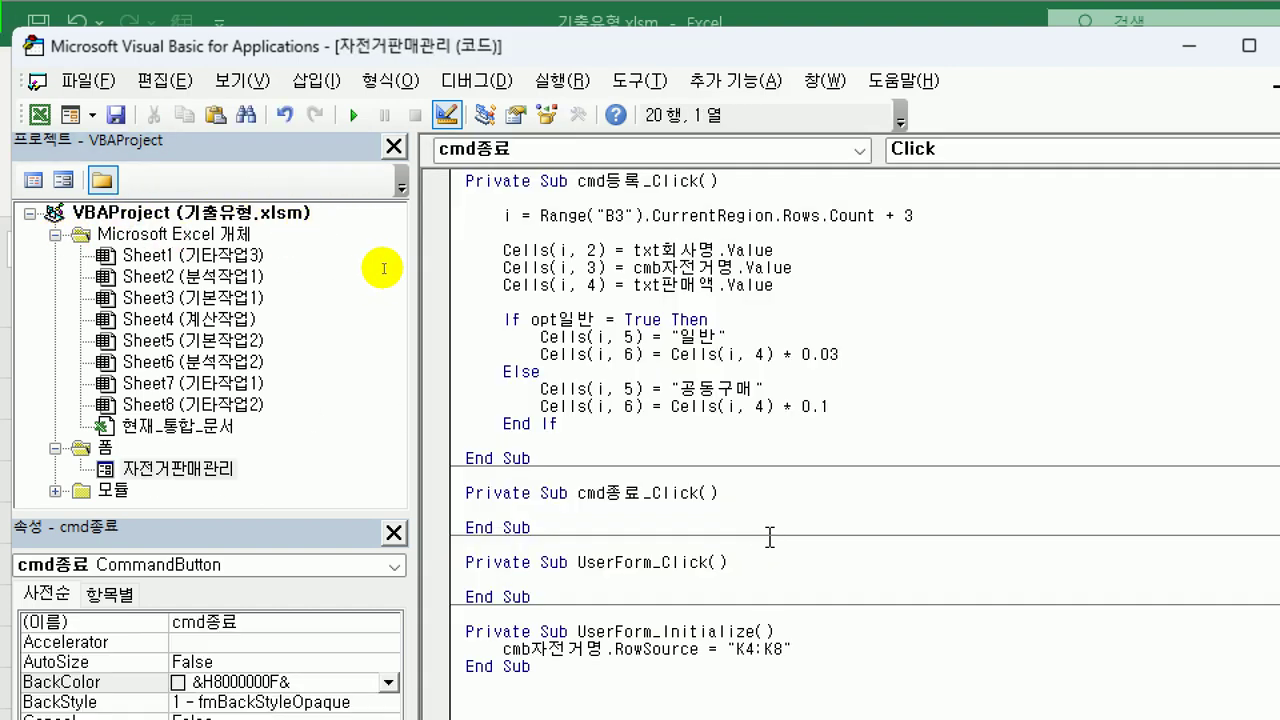
Step: Write an indented MsgBox statement with the text "입력된 데이터는 " in cmd종료_Click
{"action": "key", "text": "Tab"}
{"action": "type", "text": "msgbox "}
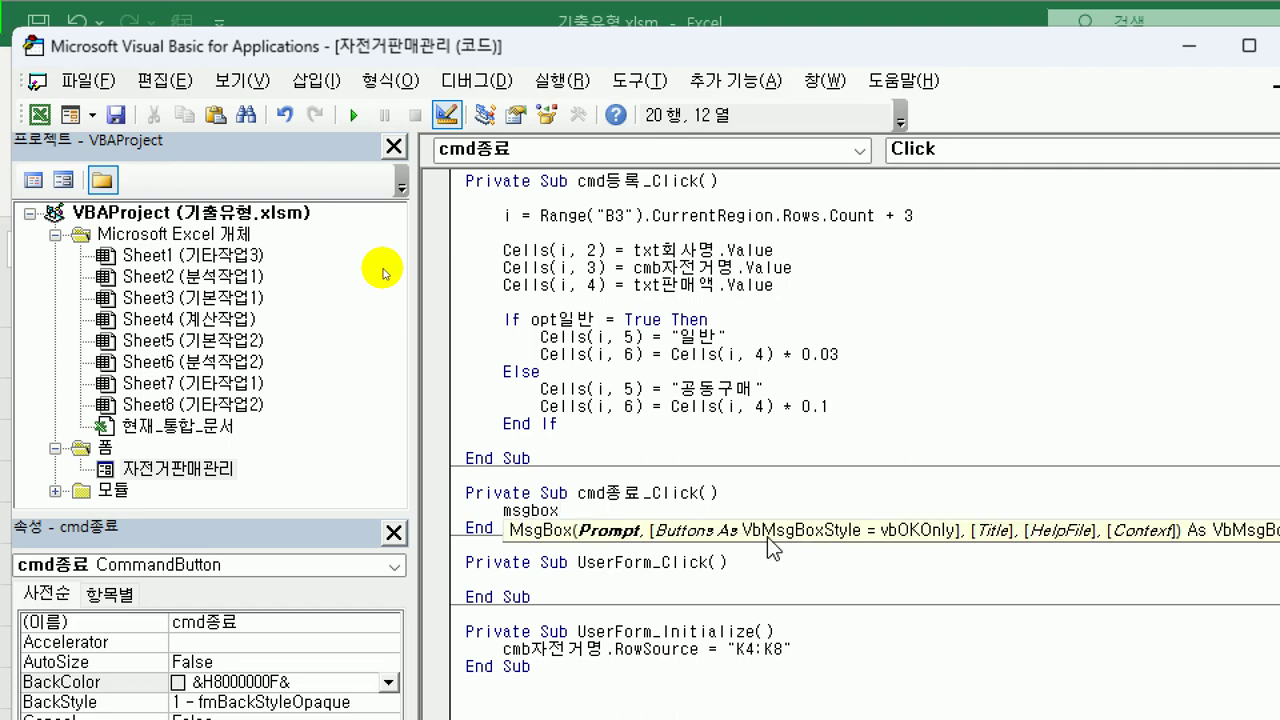
{"action": "type", "text": "\"입력된 데이터ㄴ"}
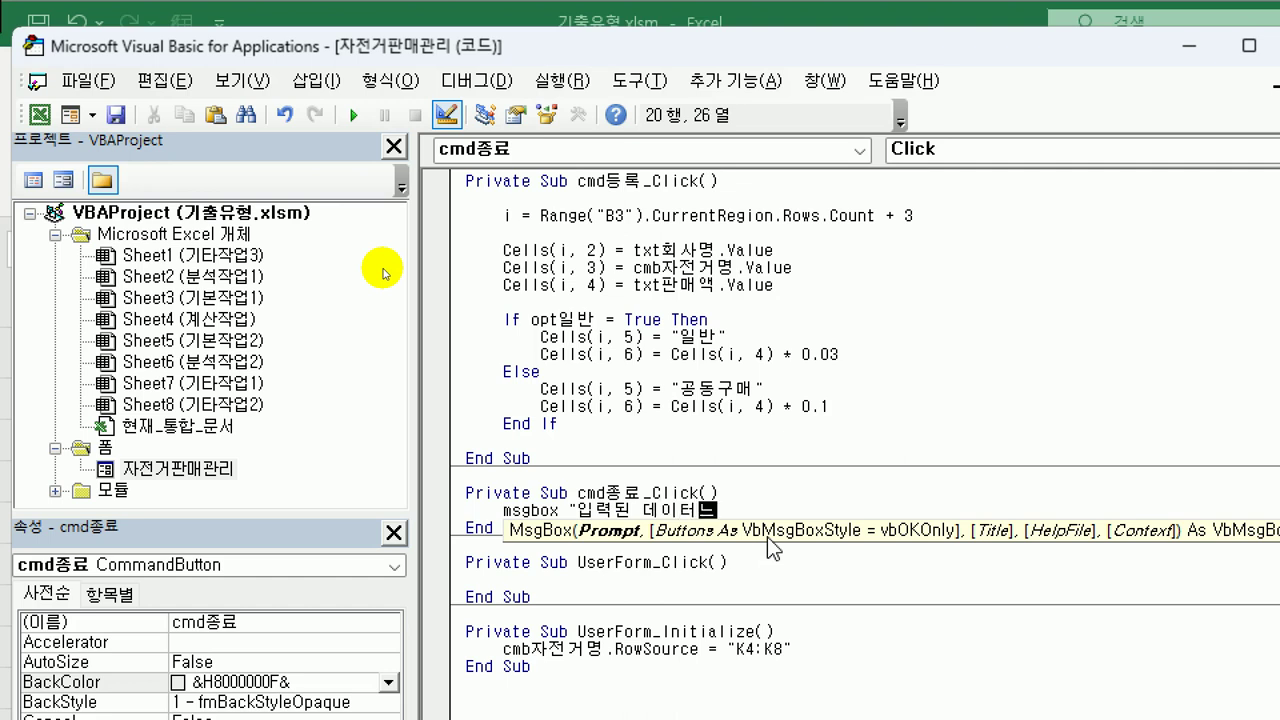
{"action": "type", "text": "는 \""}
{"action": "left_click", "coordinate": [731, 494]}
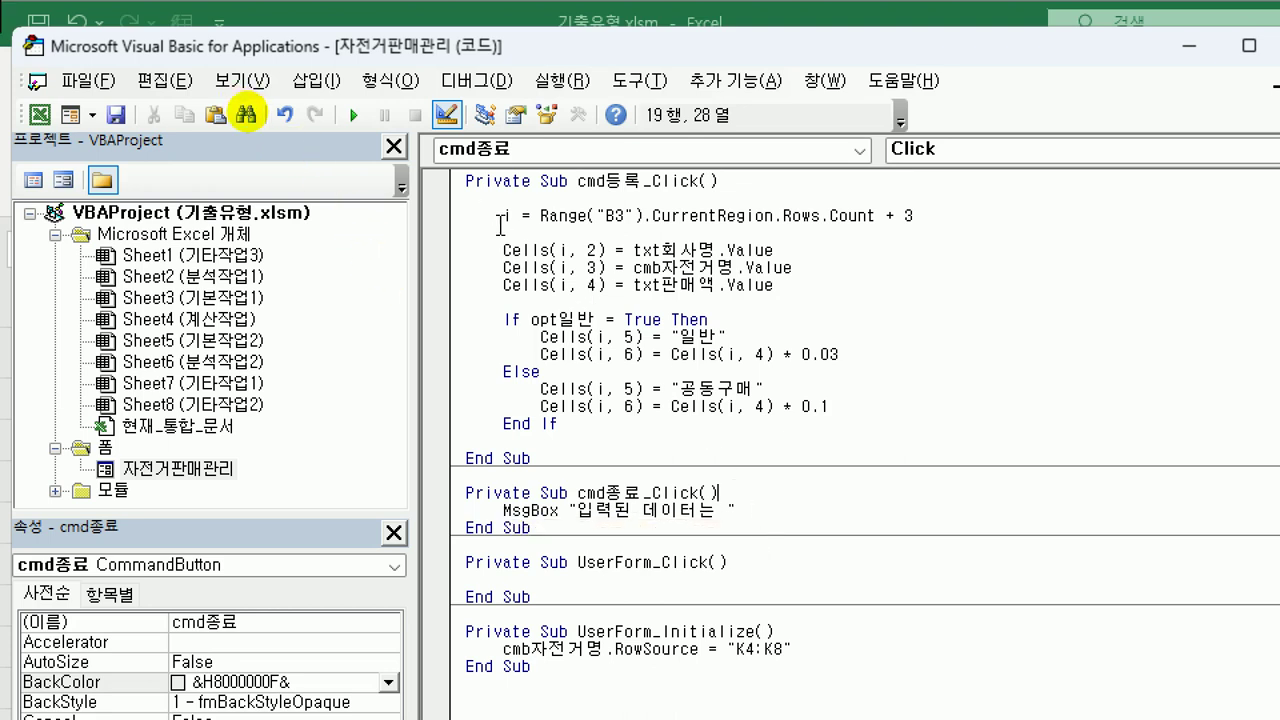
Step: Append & and a copy of the Range("B3").CurrentRegion.Rows.Count expression from cmd등록_Click to the MsgBox statement
{"action": "left_click_drag", "start_coordinate": [437, 213], "coordinate": [877, 420]}
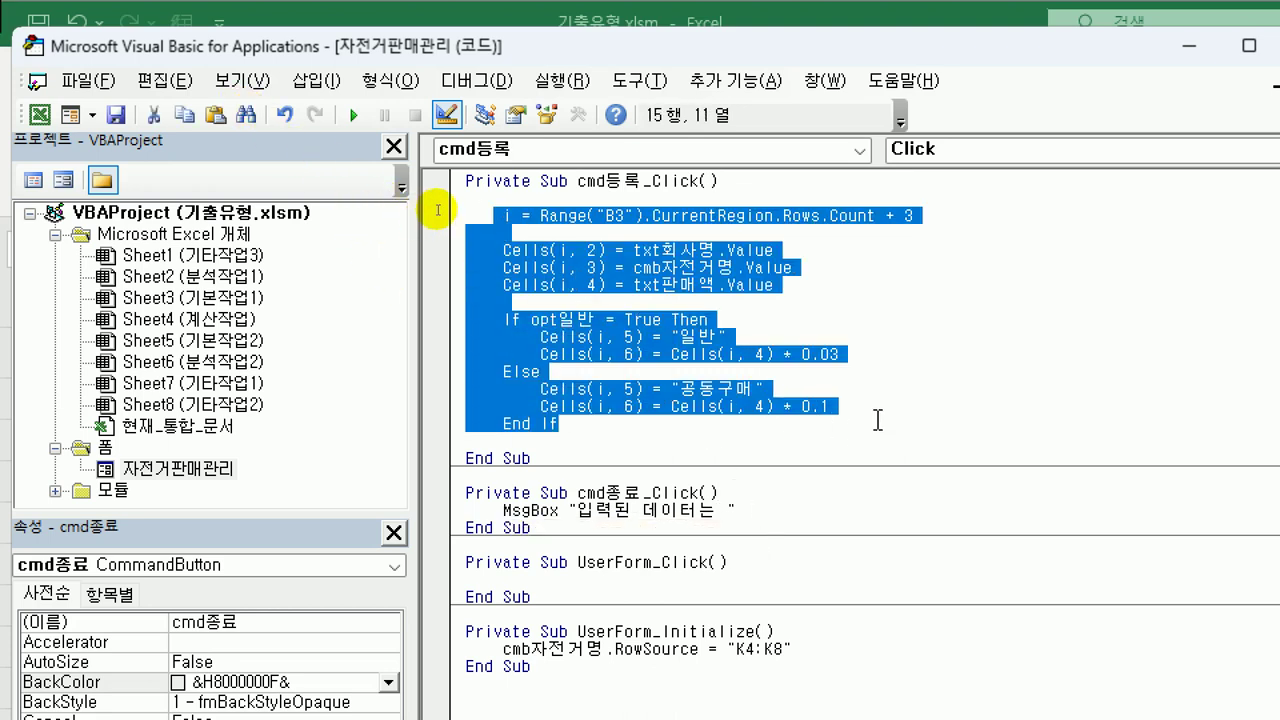
{"action": "left_click", "coordinate": [740, 510]}
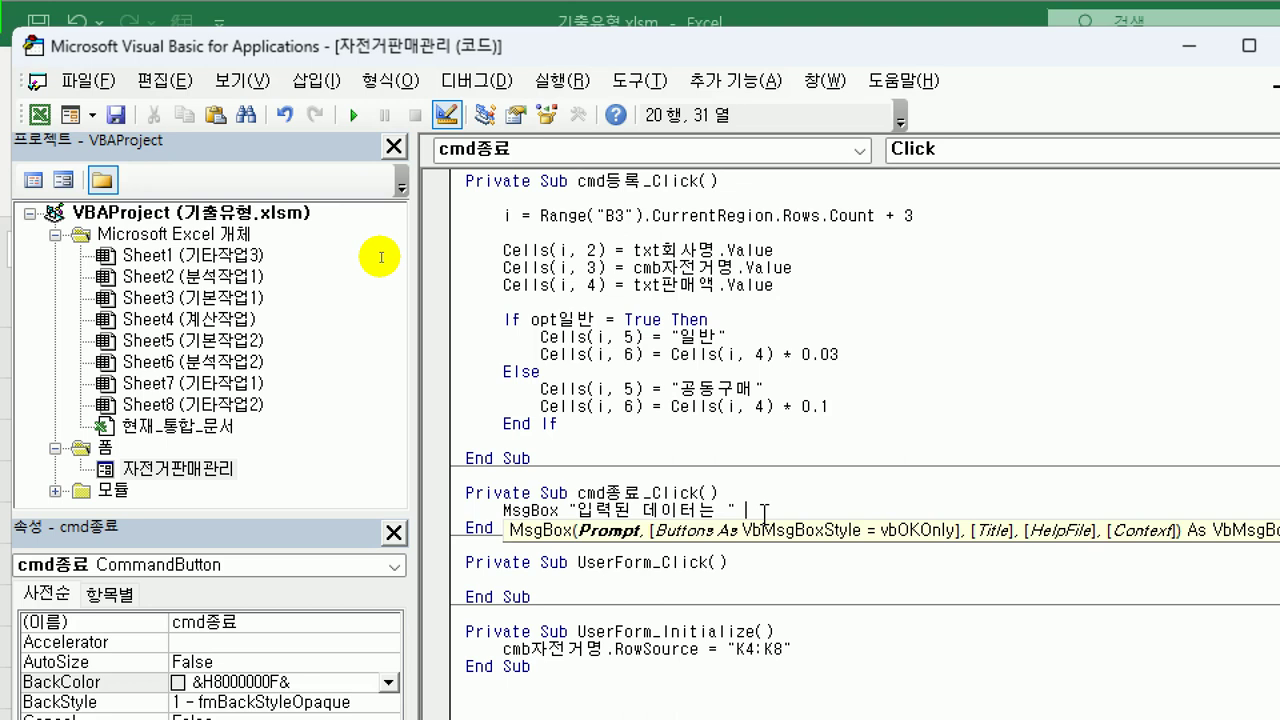
{"action": "left_click", "coordinate": [540, 215]}
{"action": "left_click_drag", "start_coordinate": [540, 215], "coordinate": [879, 224]}
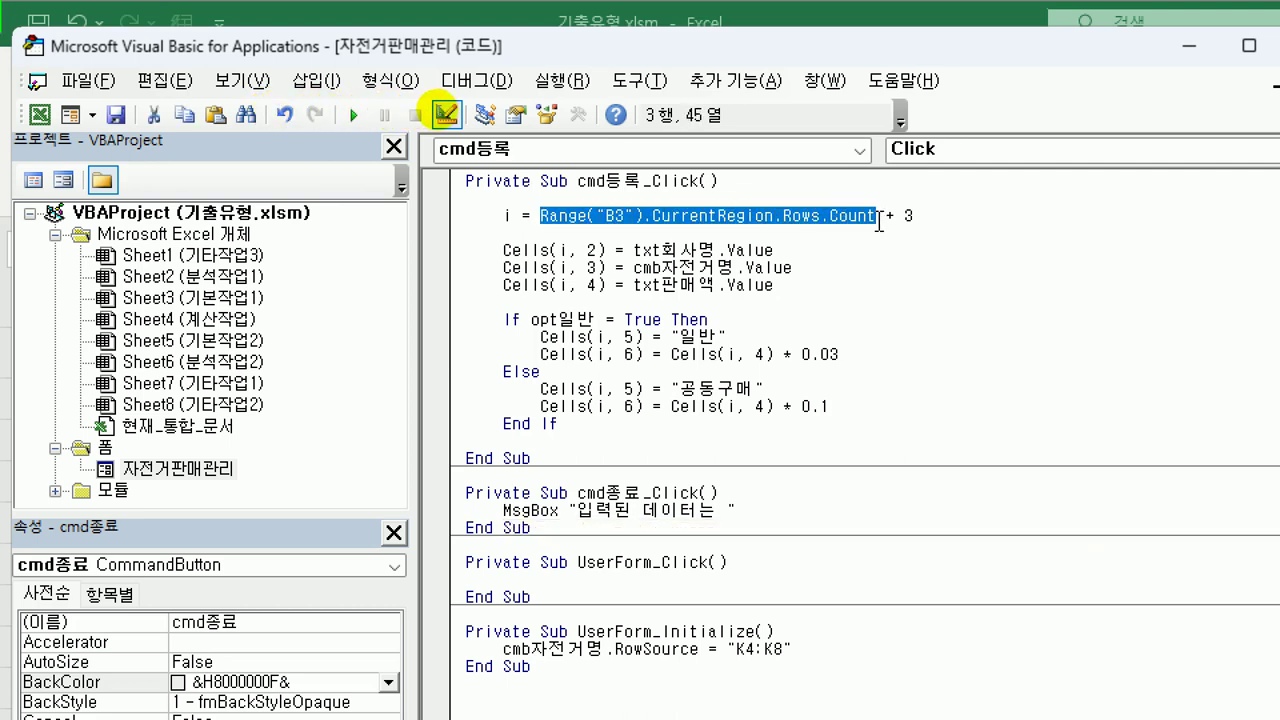
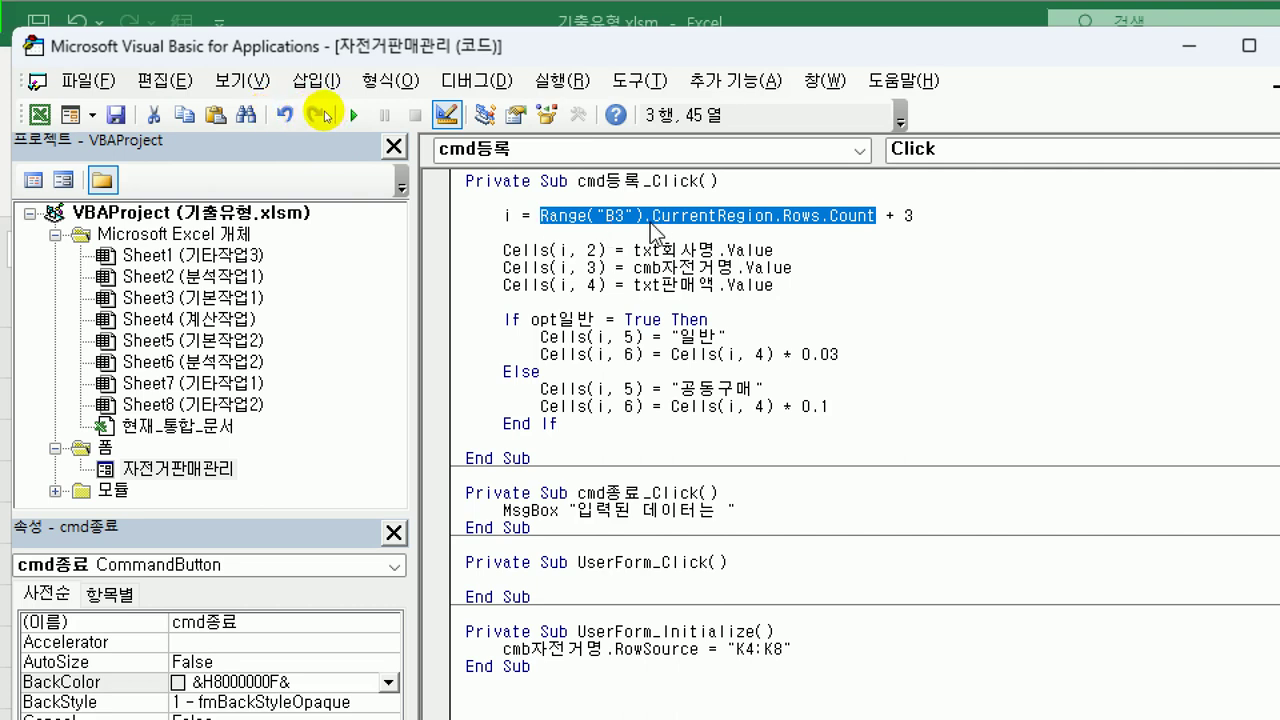
{"action": "left_click", "coordinate": [763, 514]}
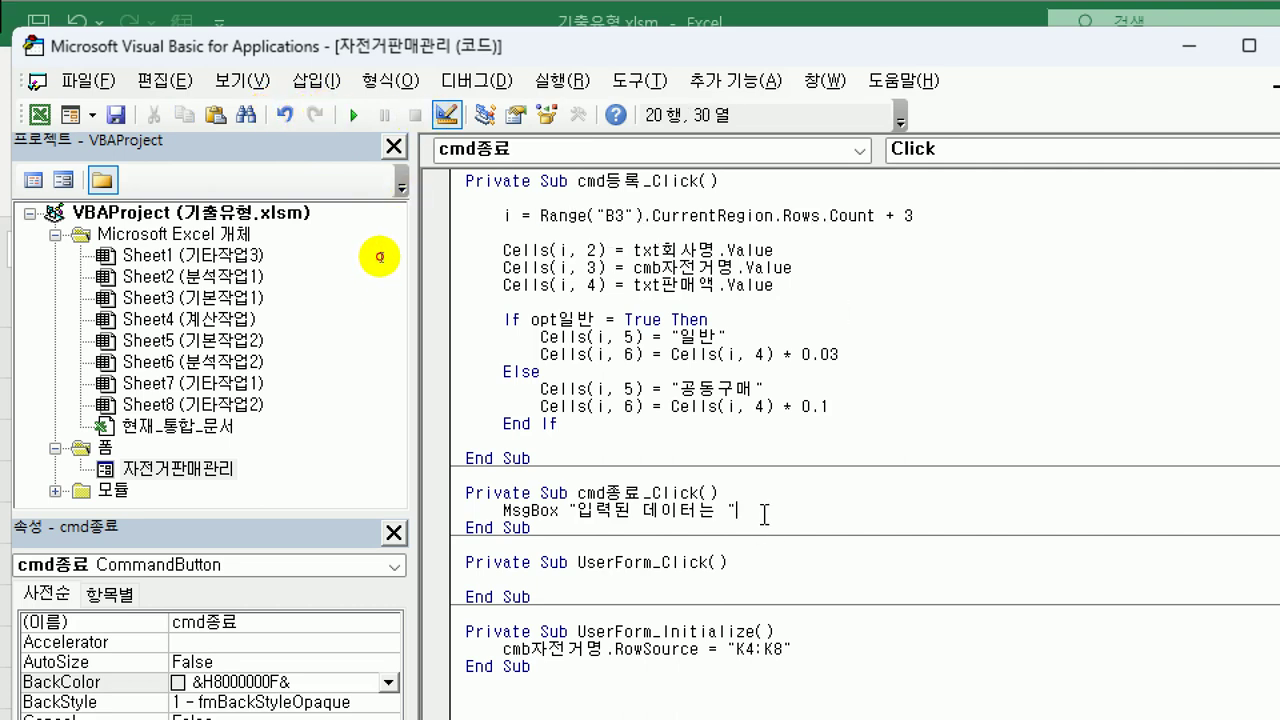
{"action": "type", "text": "&"}
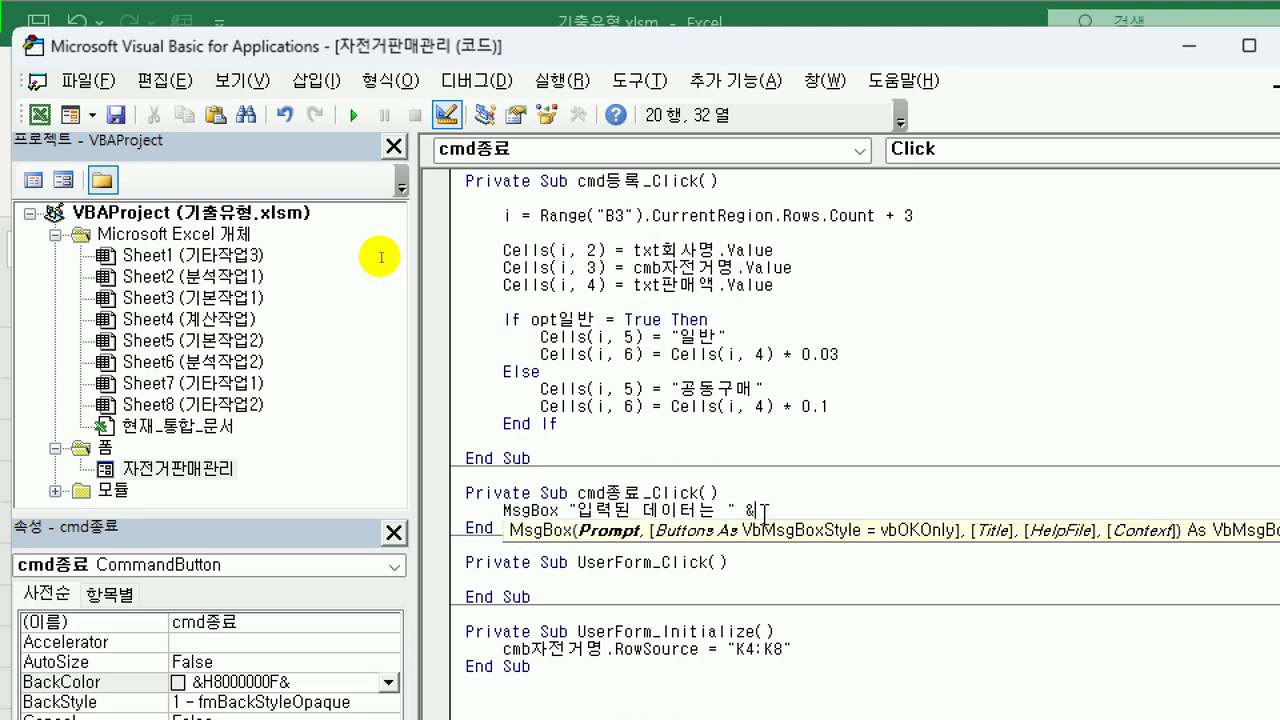
{"action": "type", "text": "Range(\"B3\").CurrentRegion.Rows.Count"}
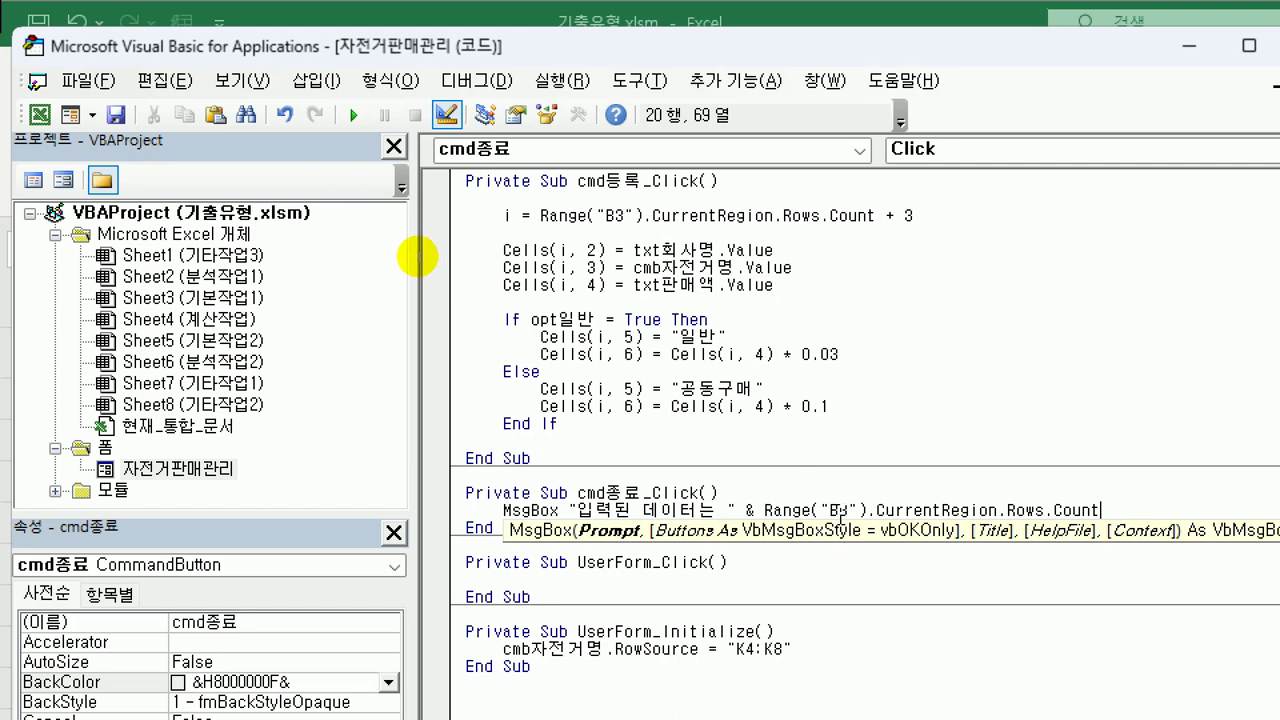
Step: Complete the MsgBox statement in cmd종료_Click with - 1 & "건" and add an Unload Me line below it
{"action": "type", "text": "-1"}
{"action": "type", "text": "&"}
{"action": "type", "text": "\"건\""}
{"action": "key", "text": "Return"}
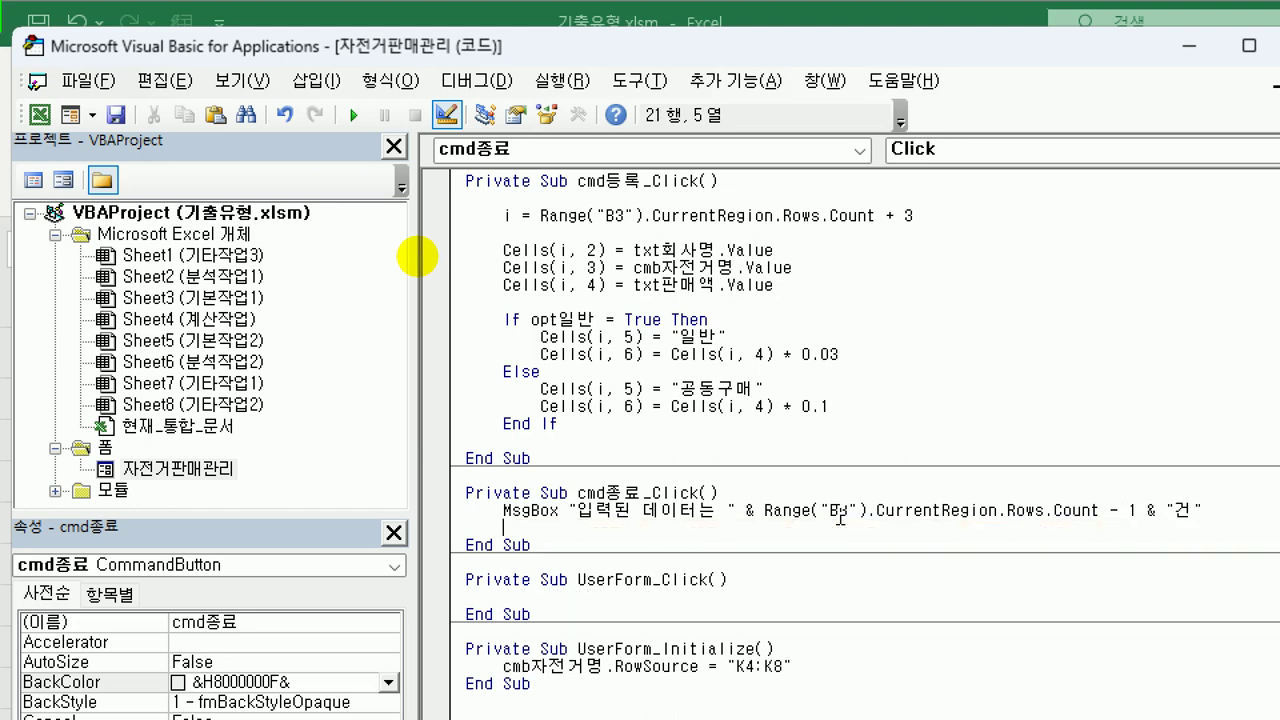
{"action": "type", "text": "unload me"}
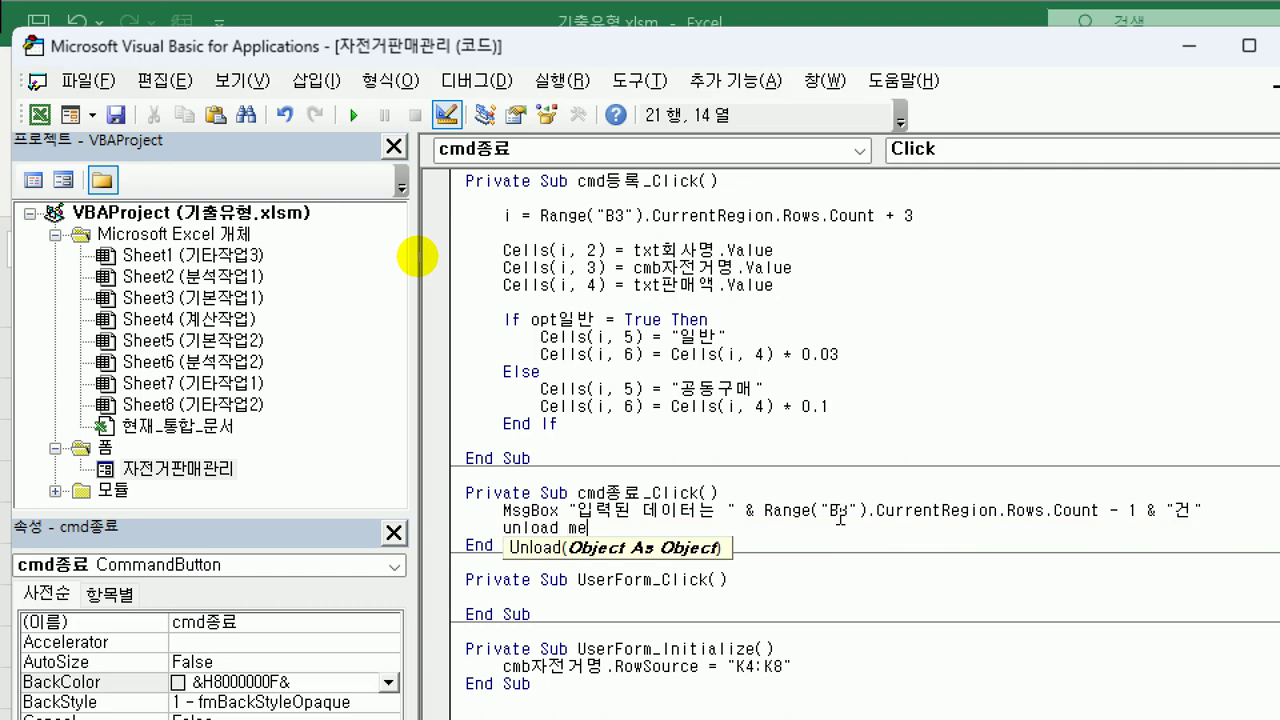
{"action": "key", "text": "Down"}
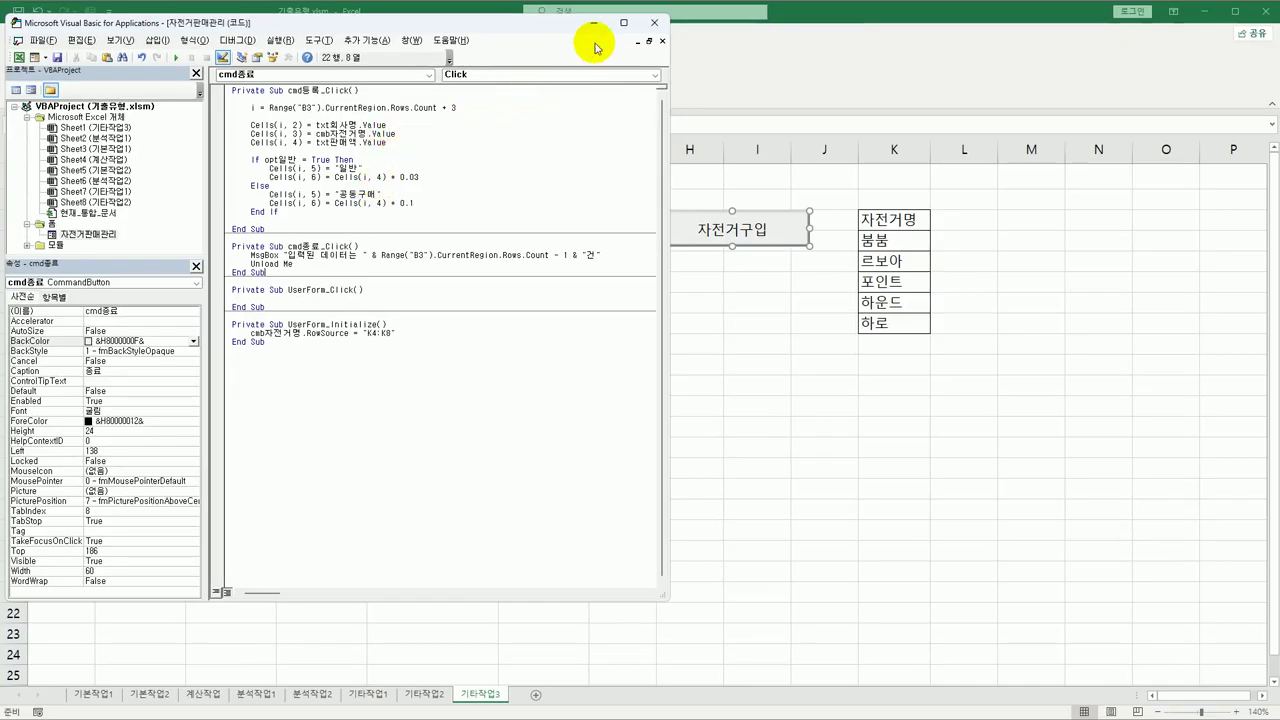
Step: Close the Visual Basic editor, turn off design mode on 기타작업3 and launch the form with the sheet's 자전거구입 control
{"action": "left_click", "coordinate": [653, 22]}
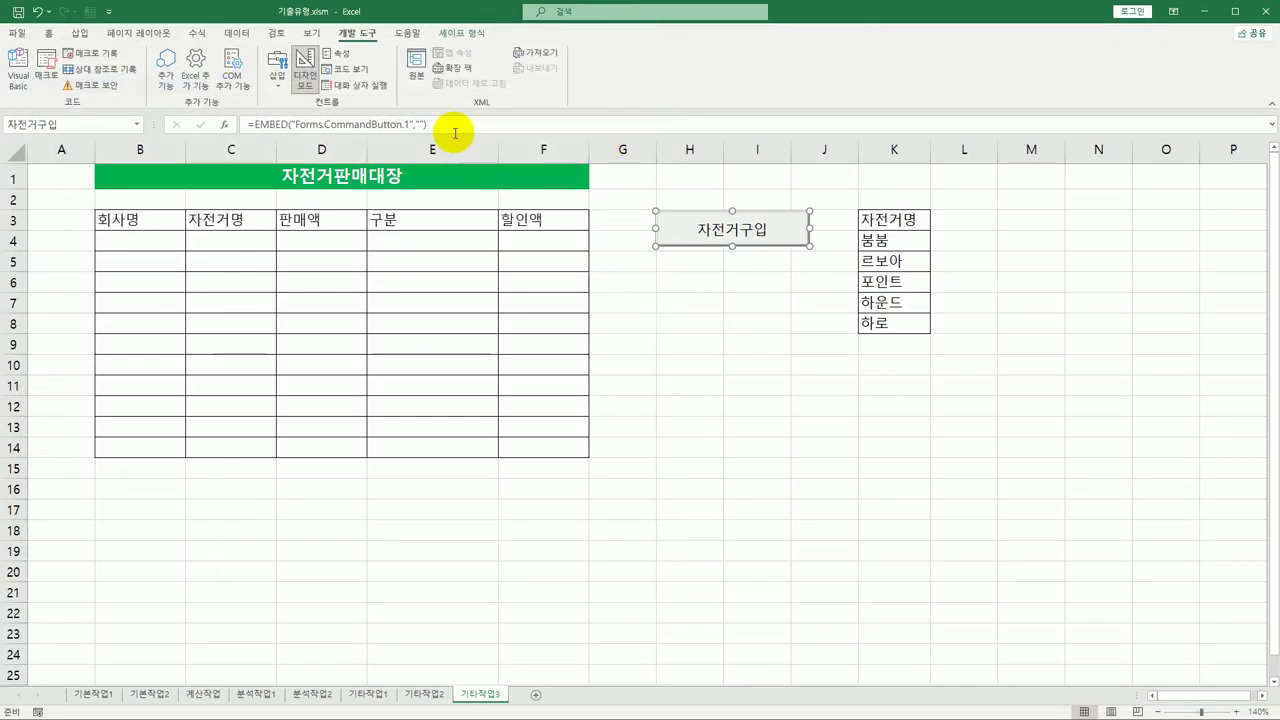
{"action": "left_click", "coordinate": [305, 72]}
{"action": "left_click", "coordinate": [650, 323]}
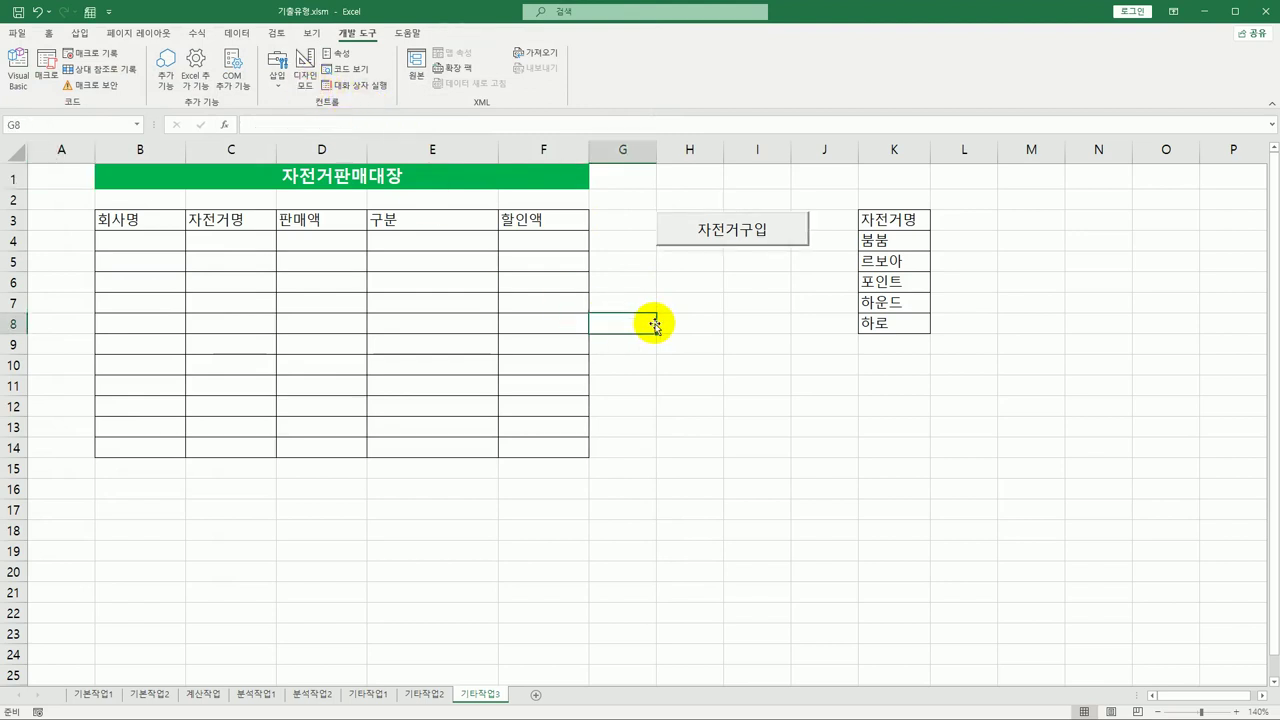
{"action": "left_click", "coordinate": [733, 237]}
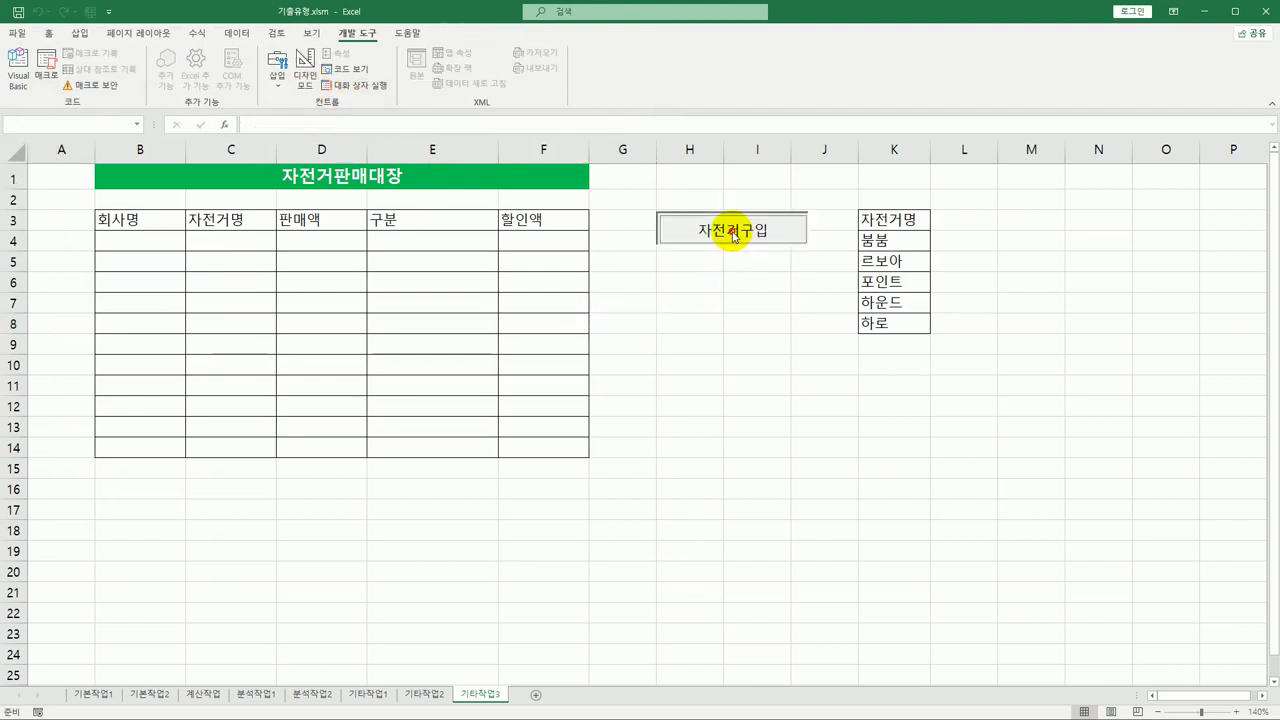
{"action": "left_click_drag", "start_coordinate": [662, 258], "coordinate": [569, 254]}
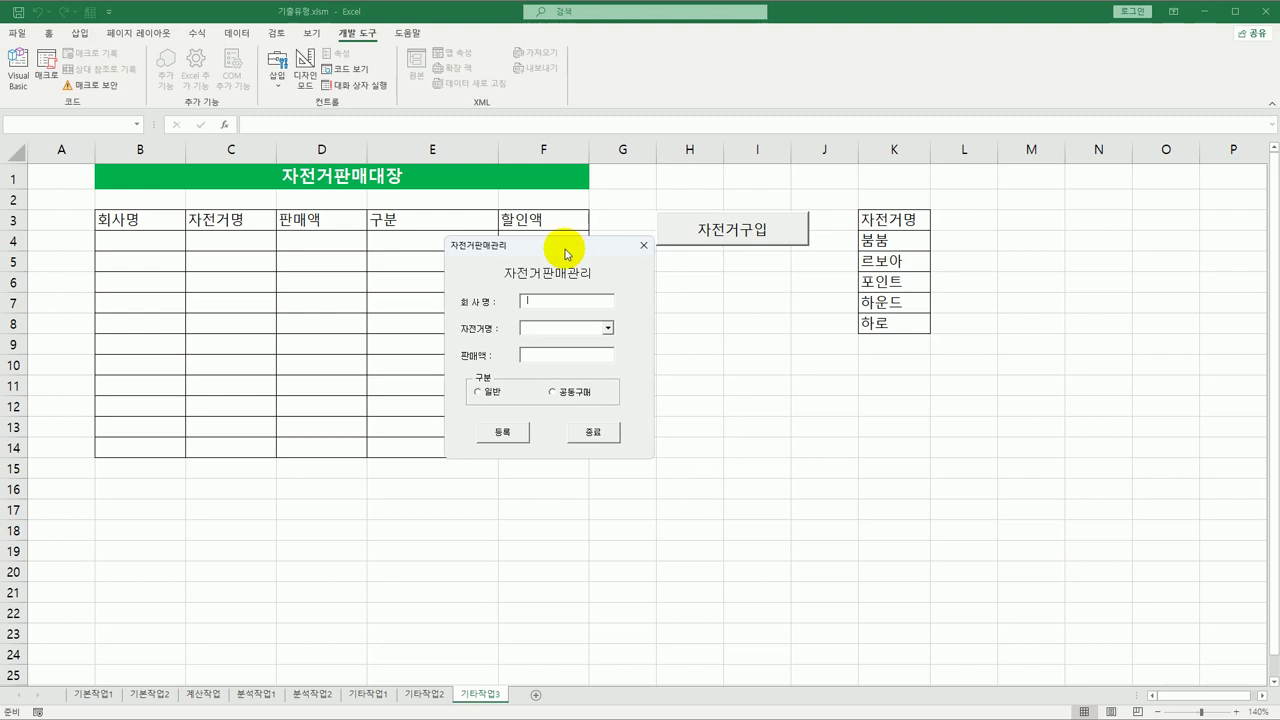
Step: Check the 자전거명 list in the form, then enter 삼천리 as the 회사명 and choose 포인트 as the 자전거명
{"action": "left_click", "coordinate": [608, 328]}
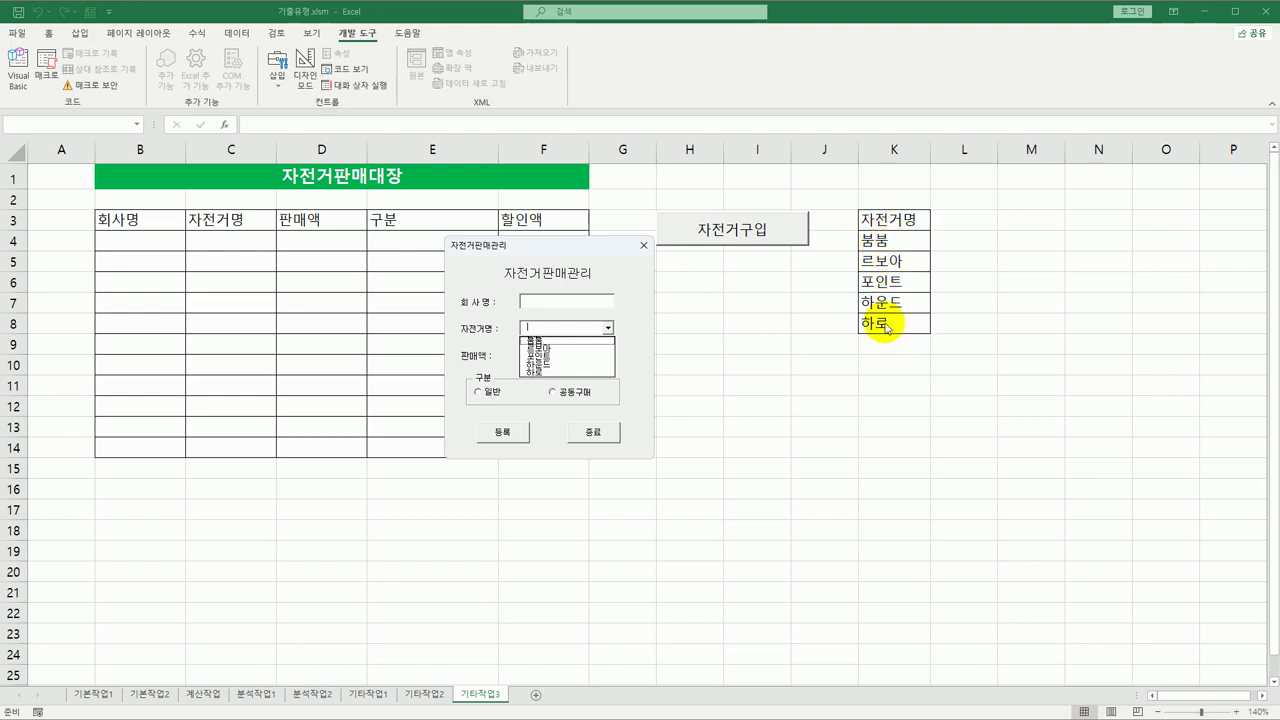
{"action": "left_click_drag", "start_coordinate": [543, 247], "coordinate": [657, 281]}
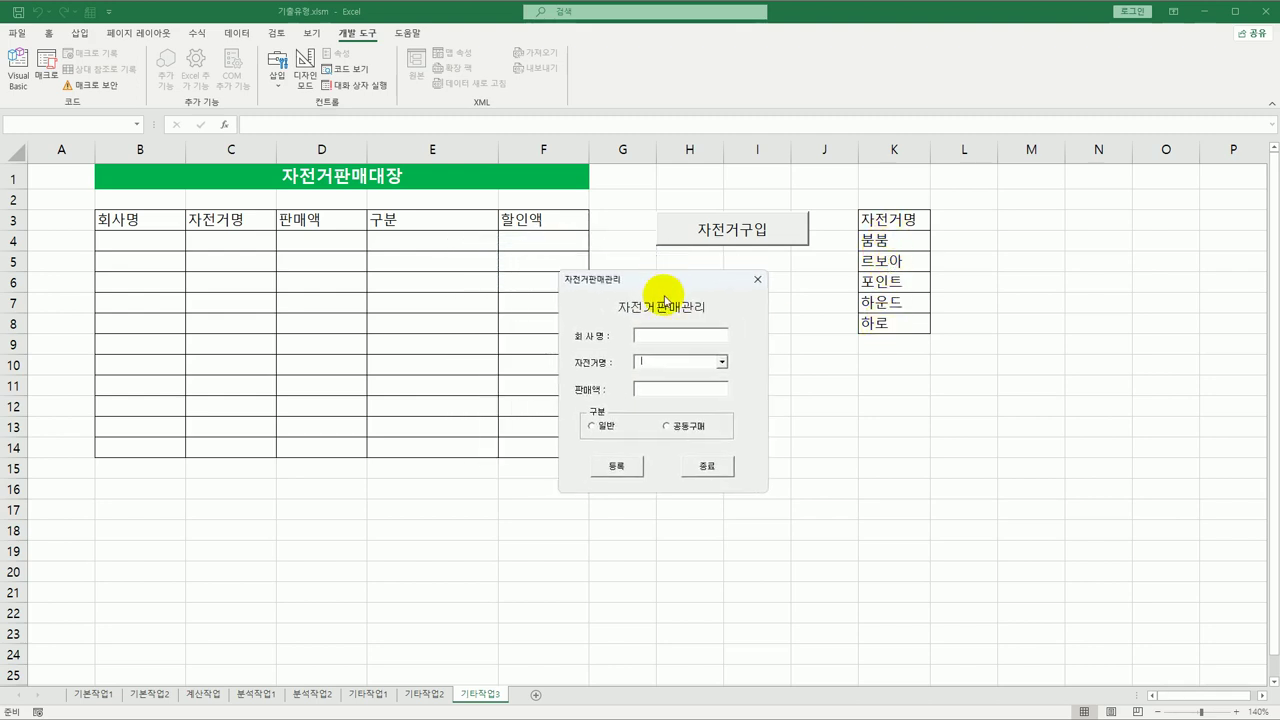
{"action": "left_click", "coordinate": [659, 336]}
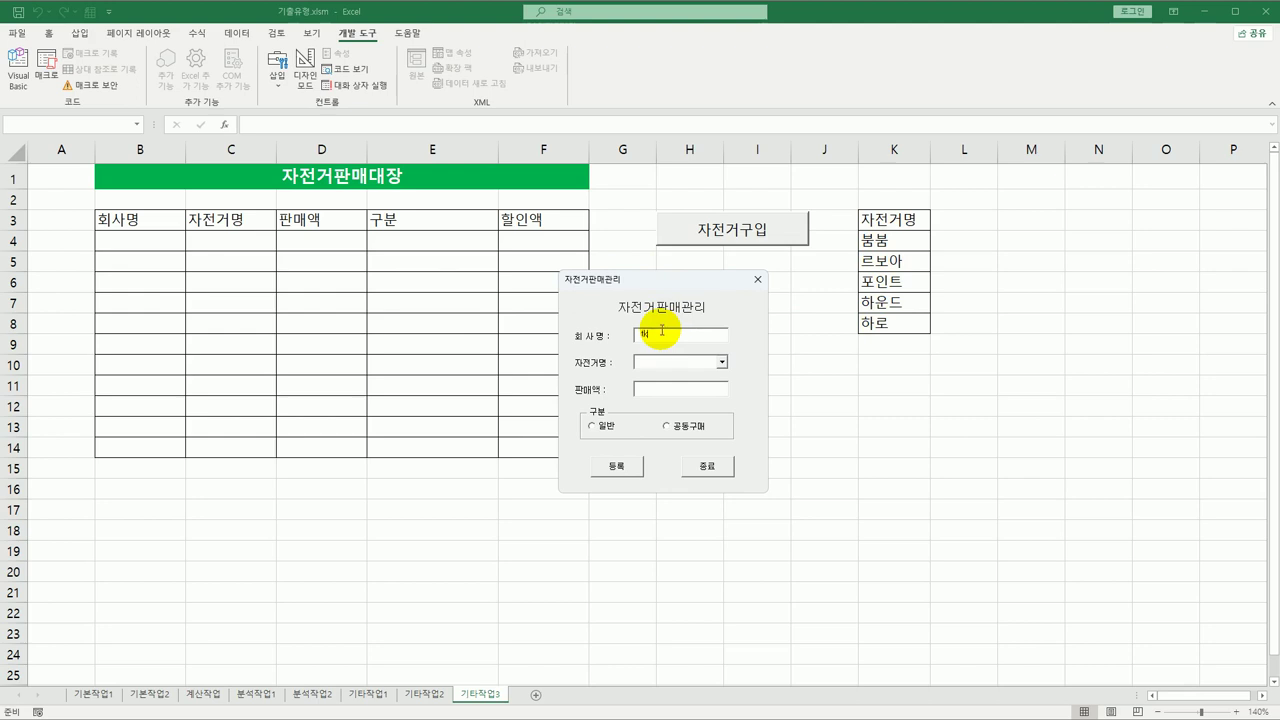
{"action": "type", "text": "삼천"}
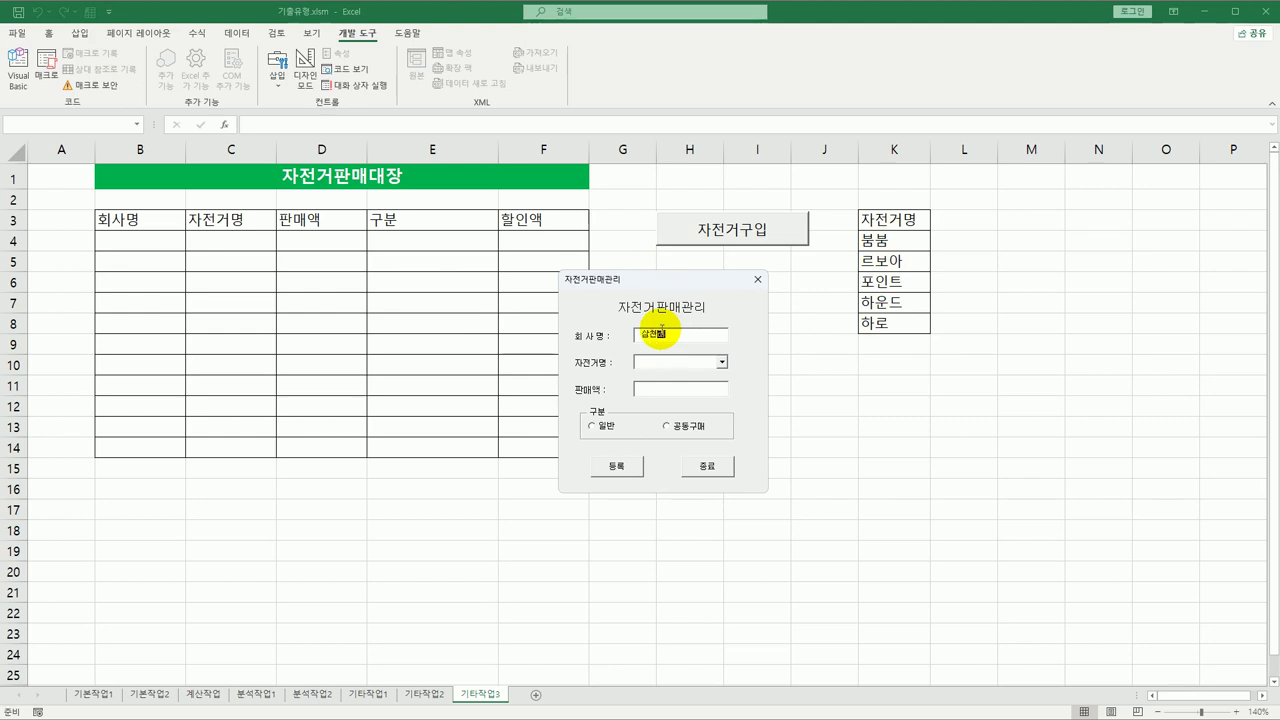
{"action": "type", "text": "리"}
{"action": "left_click", "coordinate": [721, 362]}
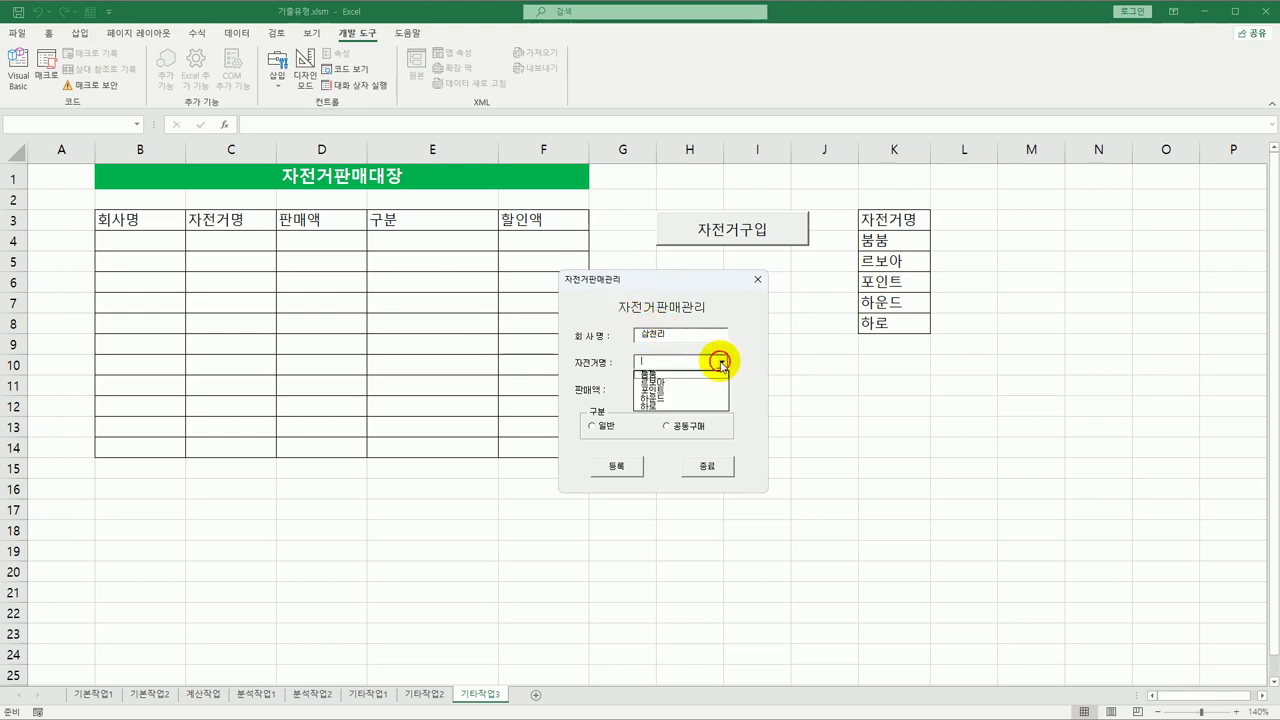
{"action": "left_click", "coordinate": [703, 389]}
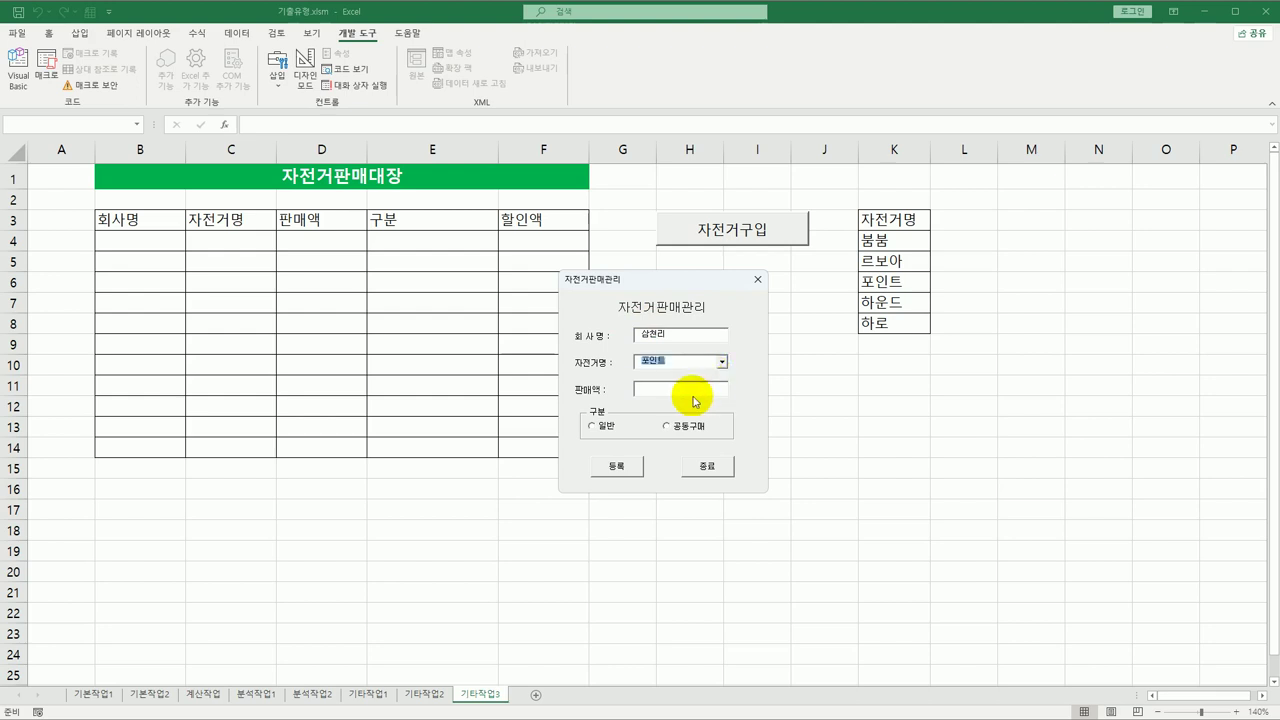
Step: Set the 판매액 to 150000 and the 구분 to 공동구매, and register the entry in the sales table
{"action": "left_click", "coordinate": [690, 392]}
{"action": "type", "text": "1"}
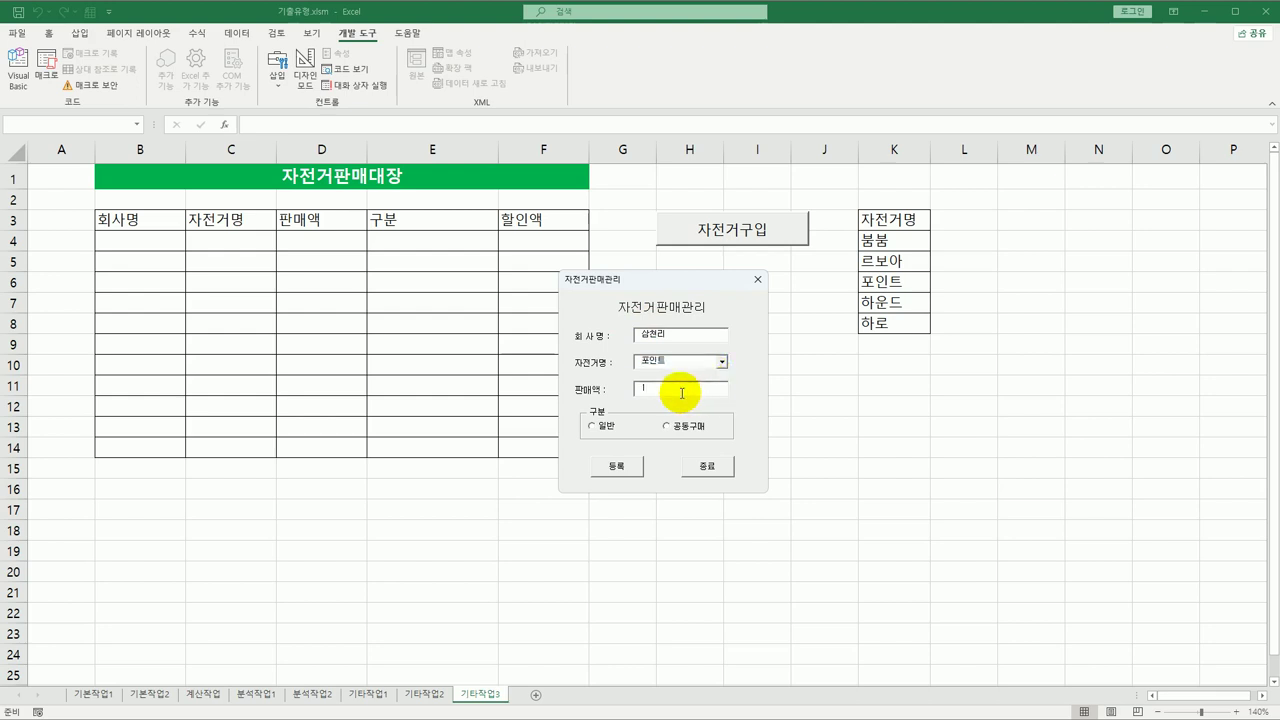
{"action": "type", "text": "50000"}
{"action": "left_click", "coordinate": [679, 429]}
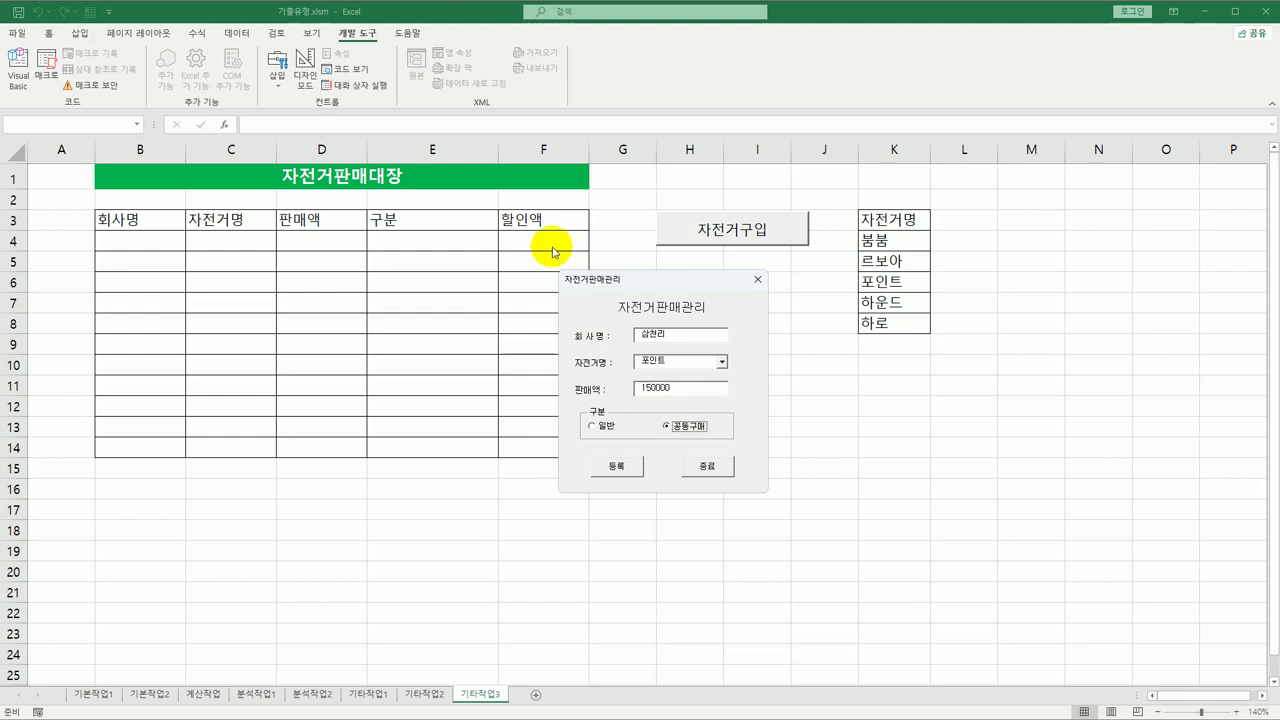
{"action": "left_click_drag", "start_coordinate": [631, 289], "coordinate": [540, 283]}
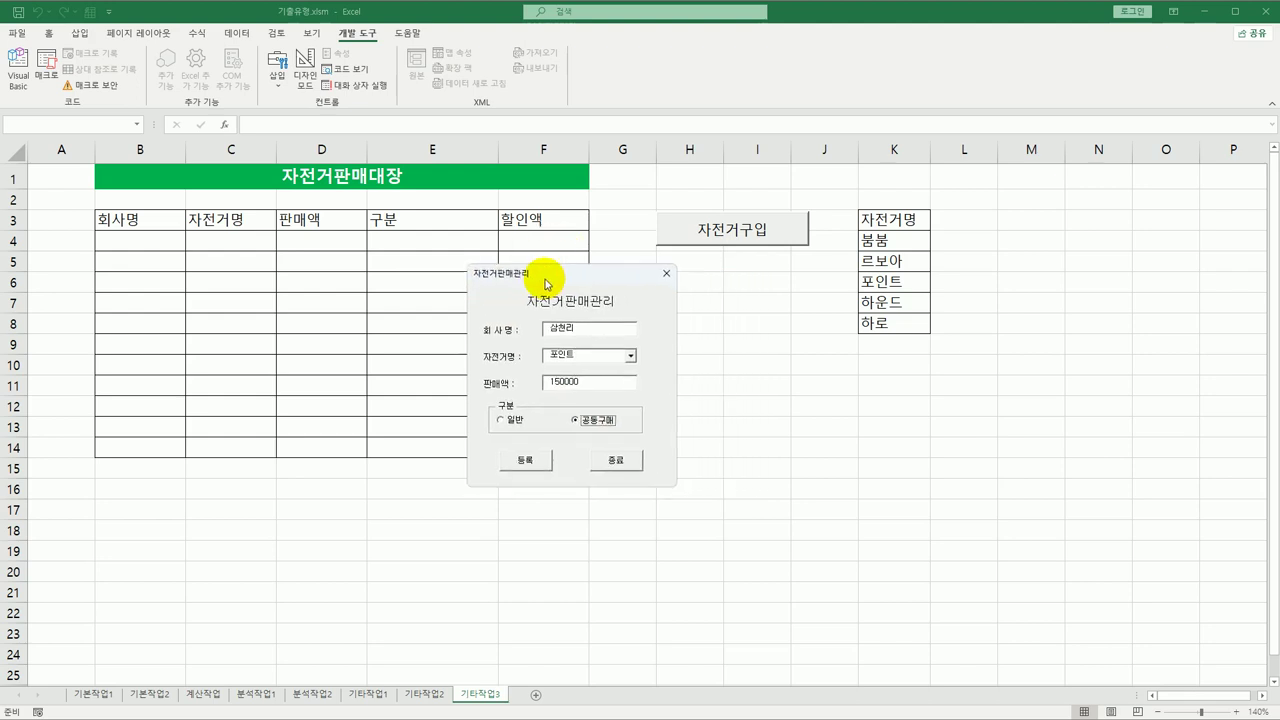
{"action": "left_click", "coordinate": [527, 460]}
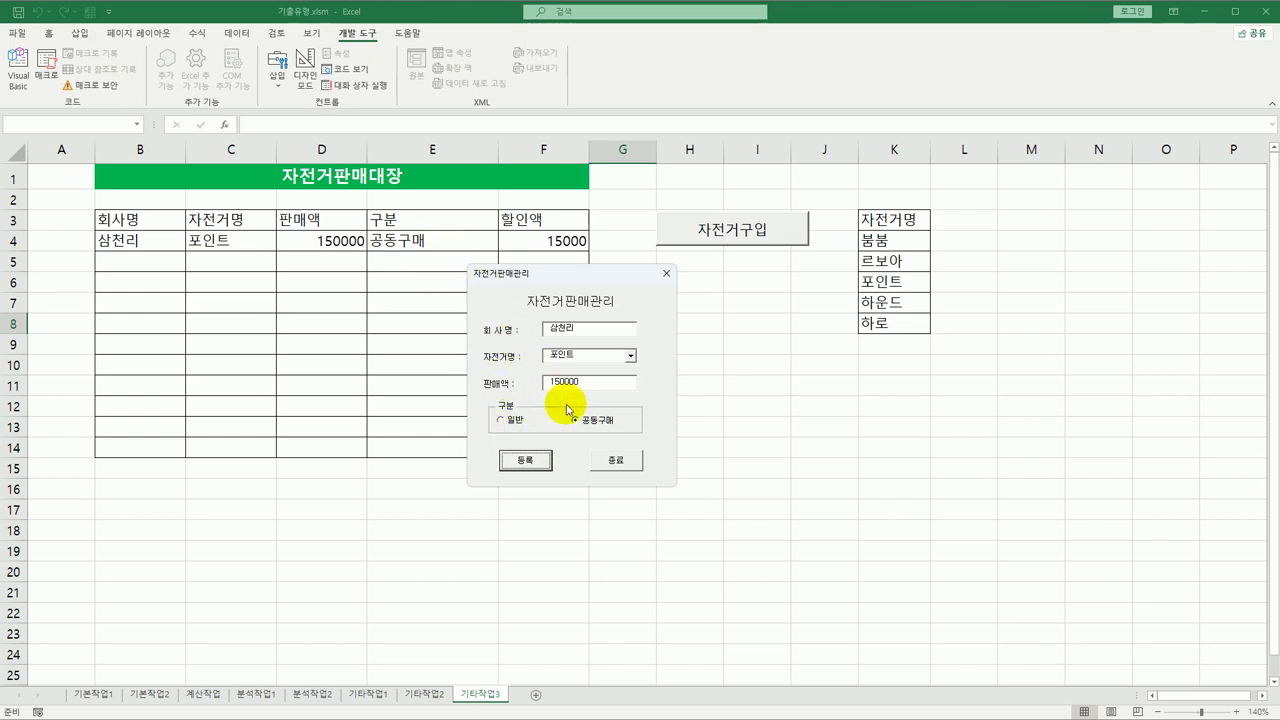
Step: Test the form's 종료 command beside the registered row and dismiss the message box to close the form
{"action": "left_click", "coordinate": [546, 382]}
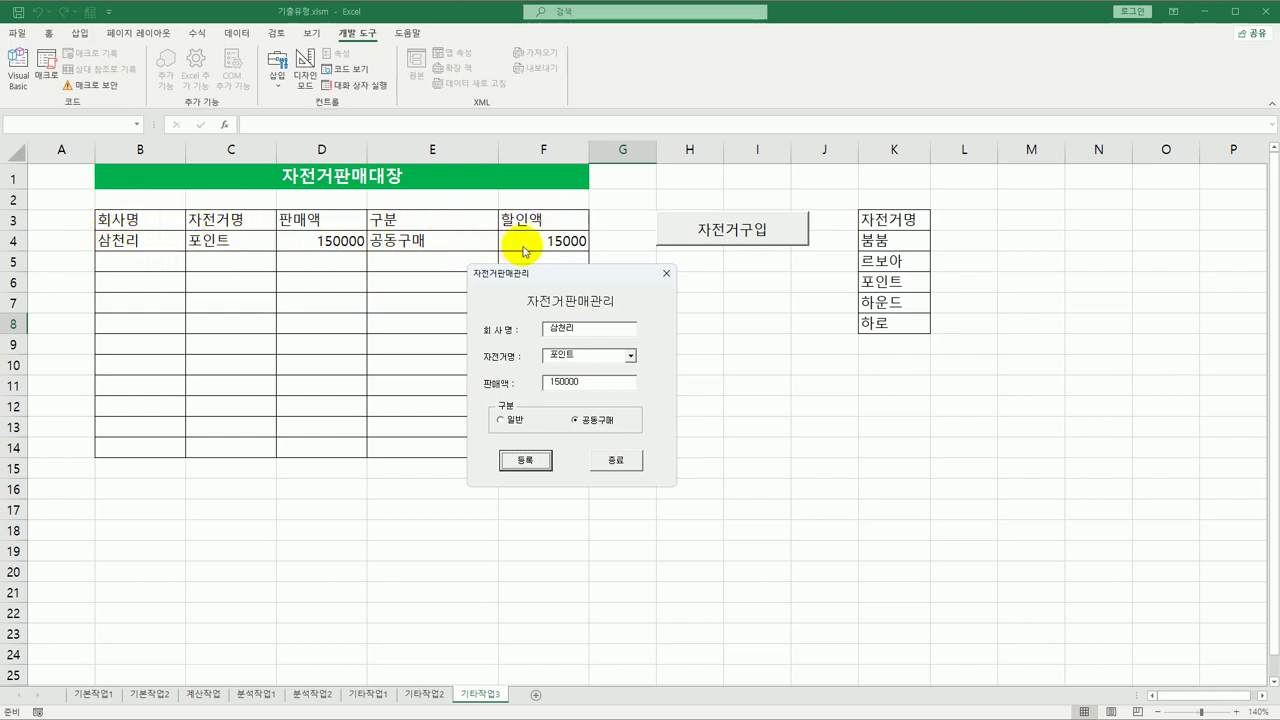
{"action": "left_click_drag", "start_coordinate": [567, 274], "coordinate": [517, 262]}
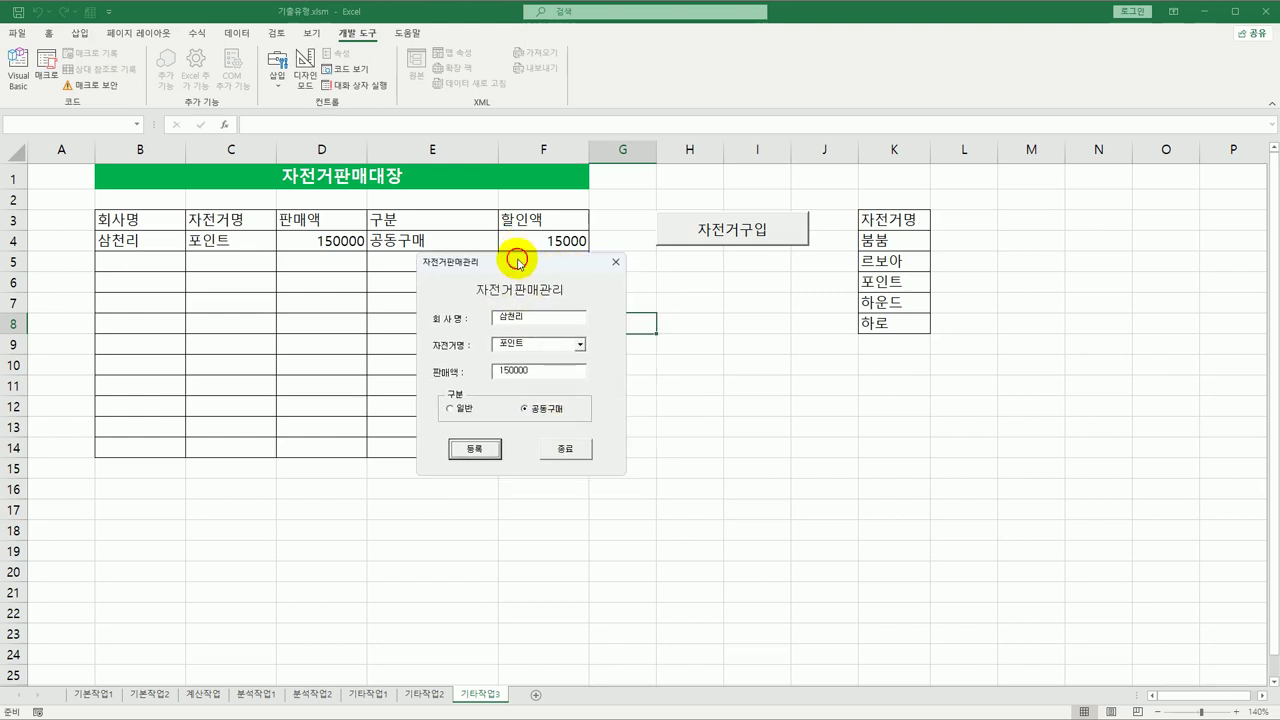
{"action": "left_click", "coordinate": [567, 453]}
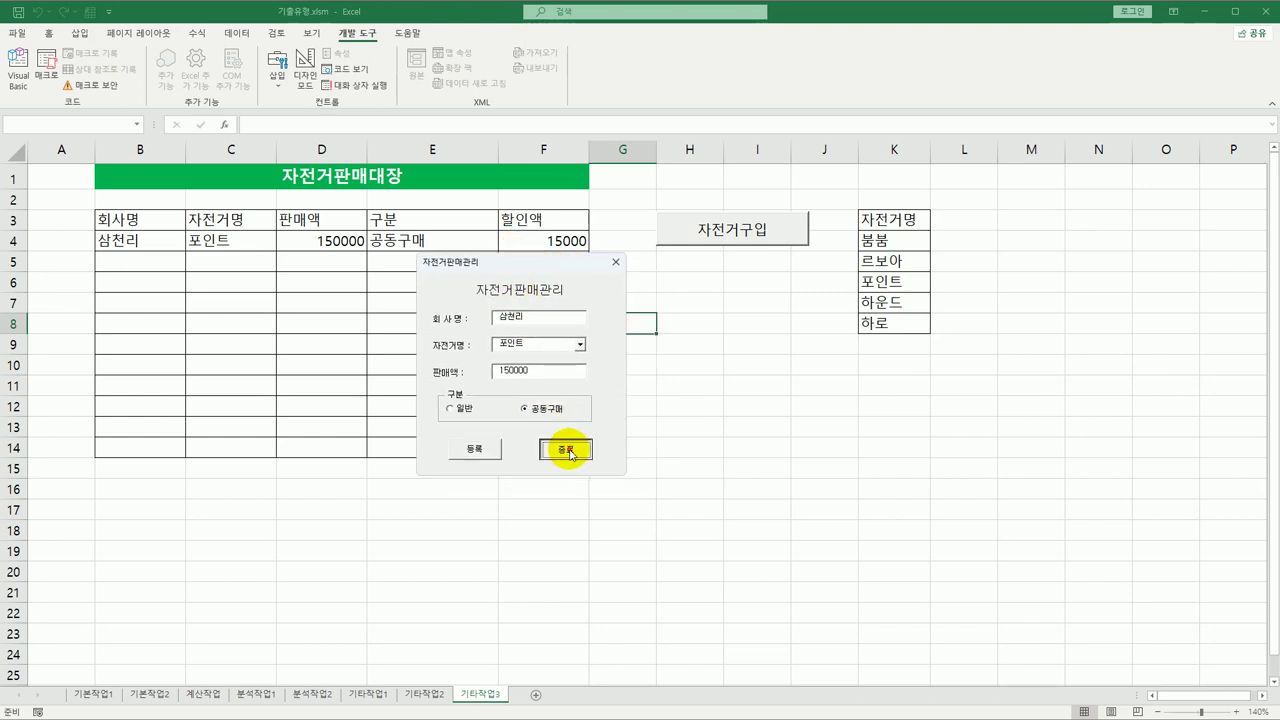
{"action": "left_click_drag", "start_coordinate": [843, 344], "coordinate": [339, 293]}
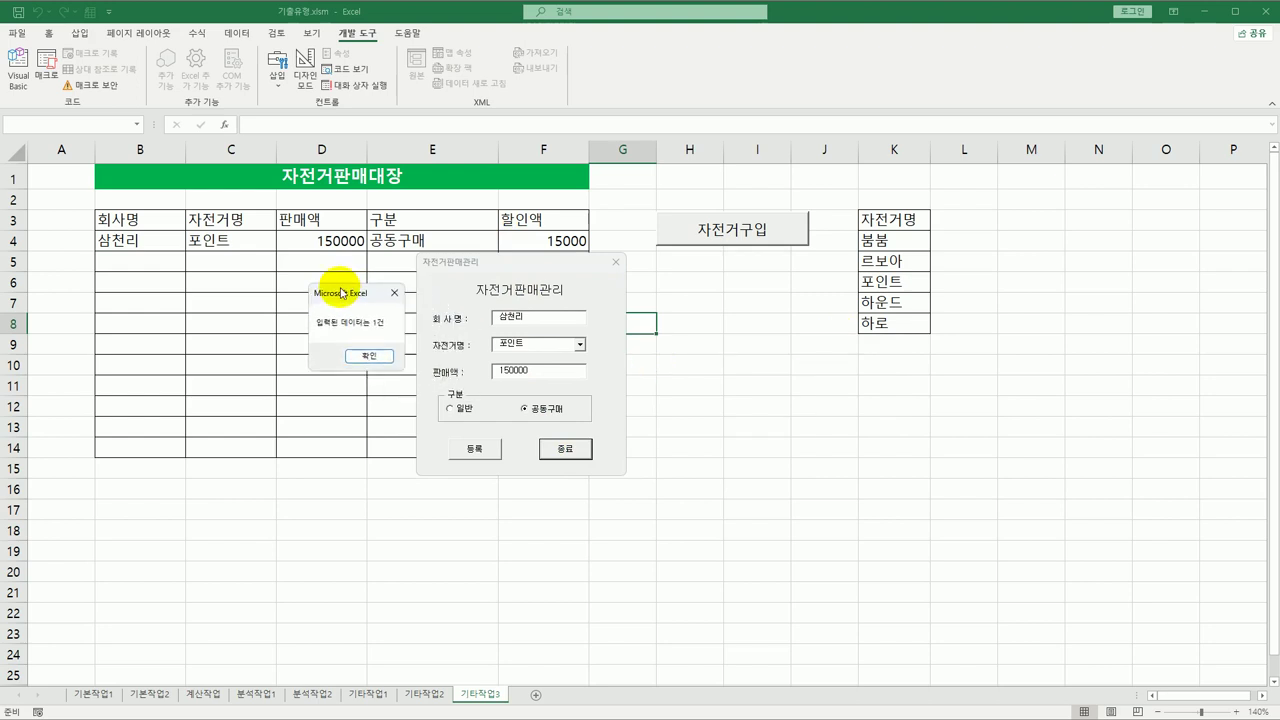
{"action": "left_click", "coordinate": [371, 358]}
{"action": "left_click", "coordinate": [378, 366]}
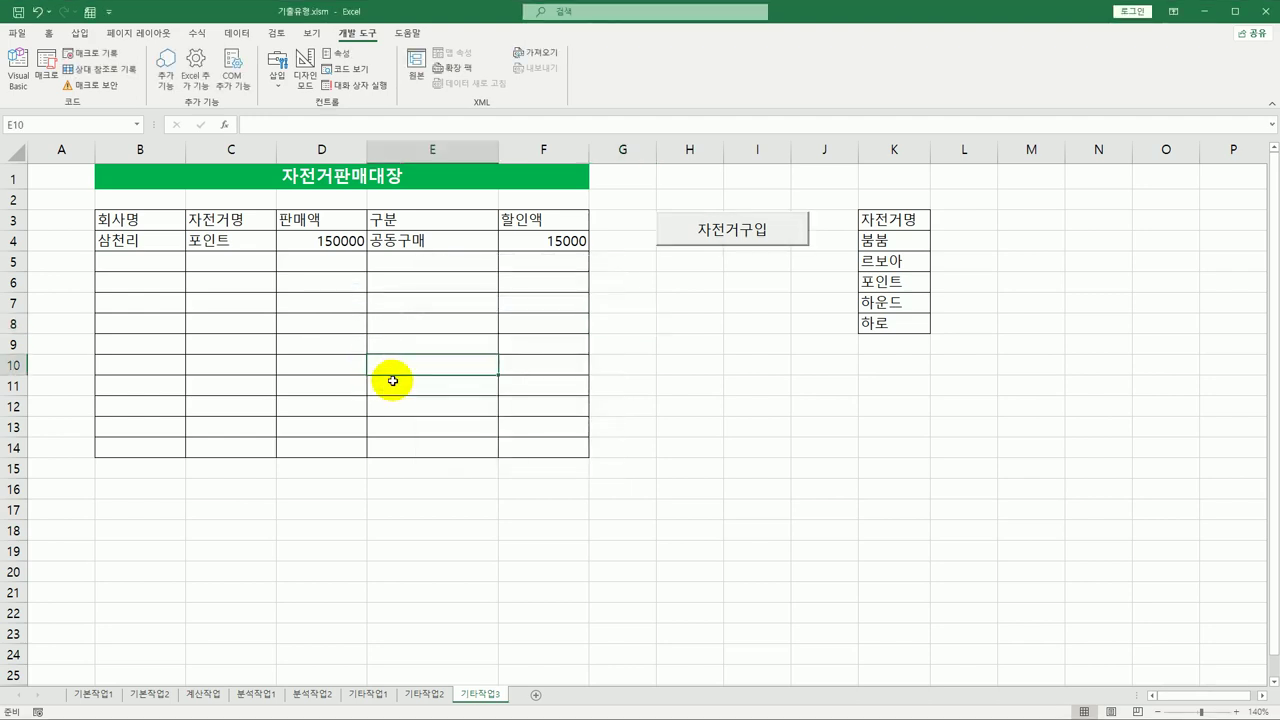